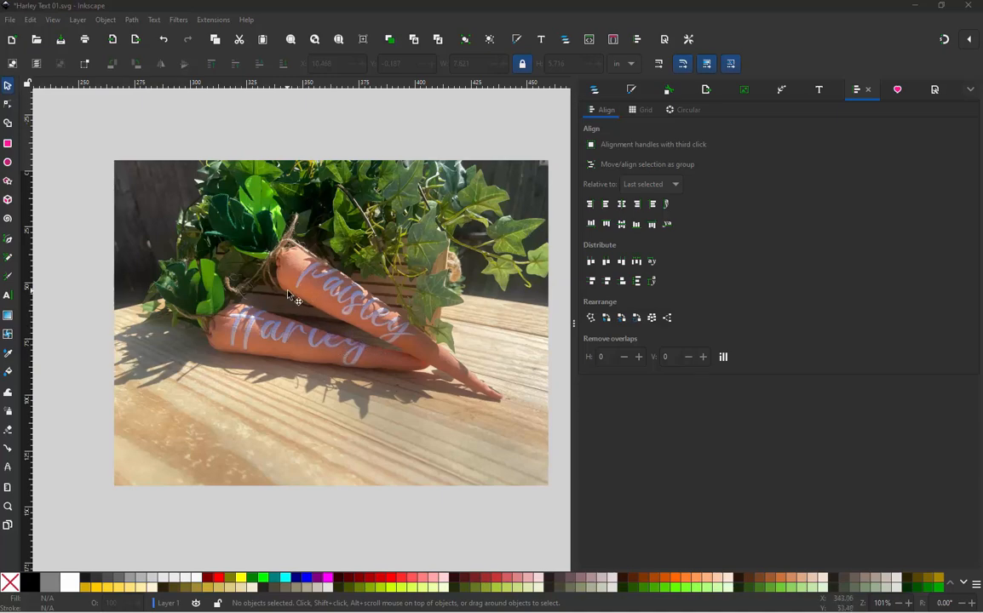
- Examine the embroidered lettering on both carrots in the reference photo and the lettering template with its guide lines
{"action": "scroll", "coordinate": [373, 325], "scroll_direction": "up", "scroll_amount": 3}
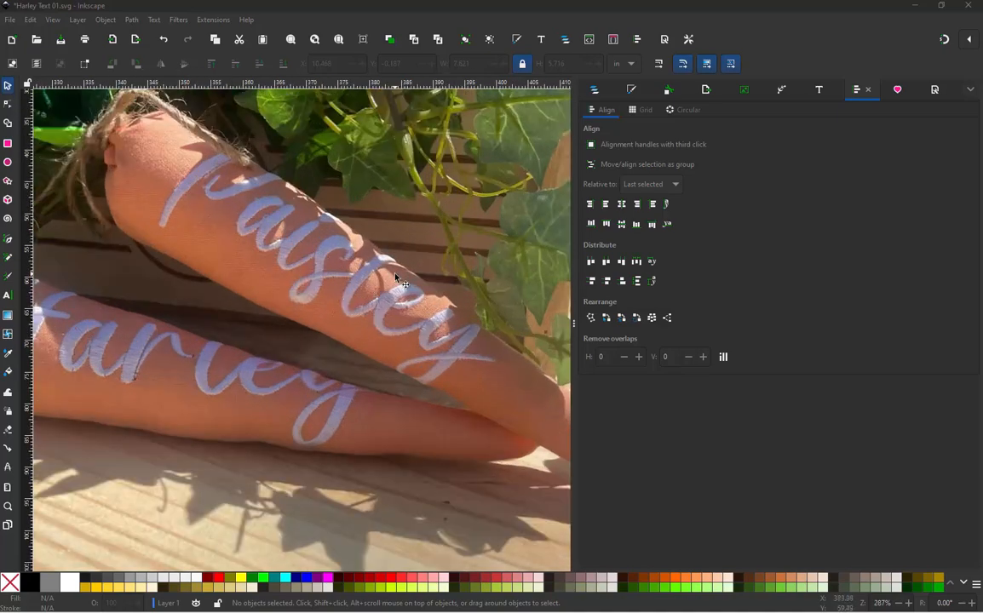
{"action": "scroll", "coordinate": [395, 279], "scroll_direction": "down", "scroll_amount": 1}
{"action": "scroll", "coordinate": [103, 318], "scroll_direction": "up", "scroll_amount": 2}
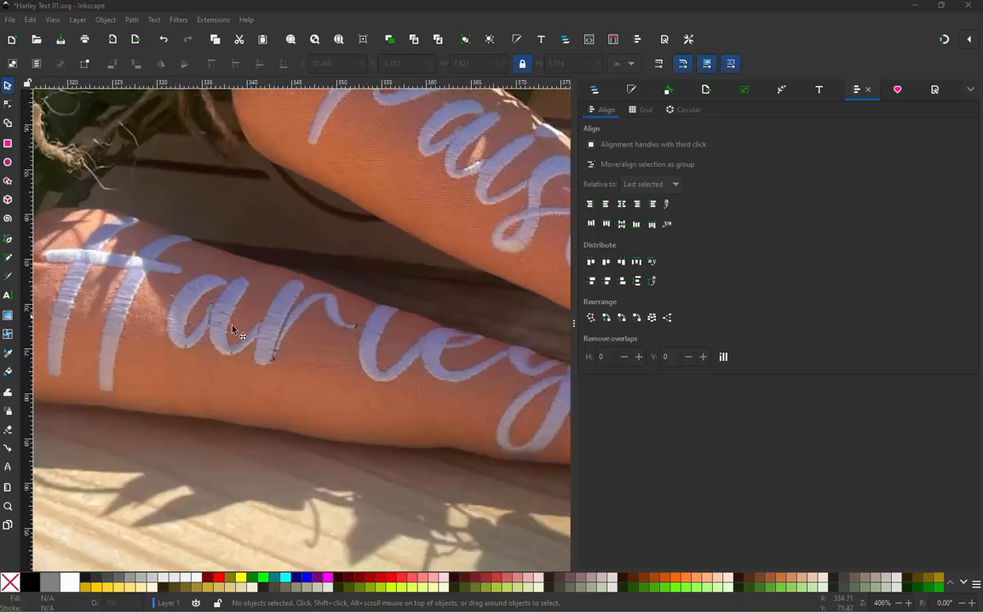
{"action": "scroll", "coordinate": [350, 392], "scroll_direction": "down", "scroll_amount": 1}
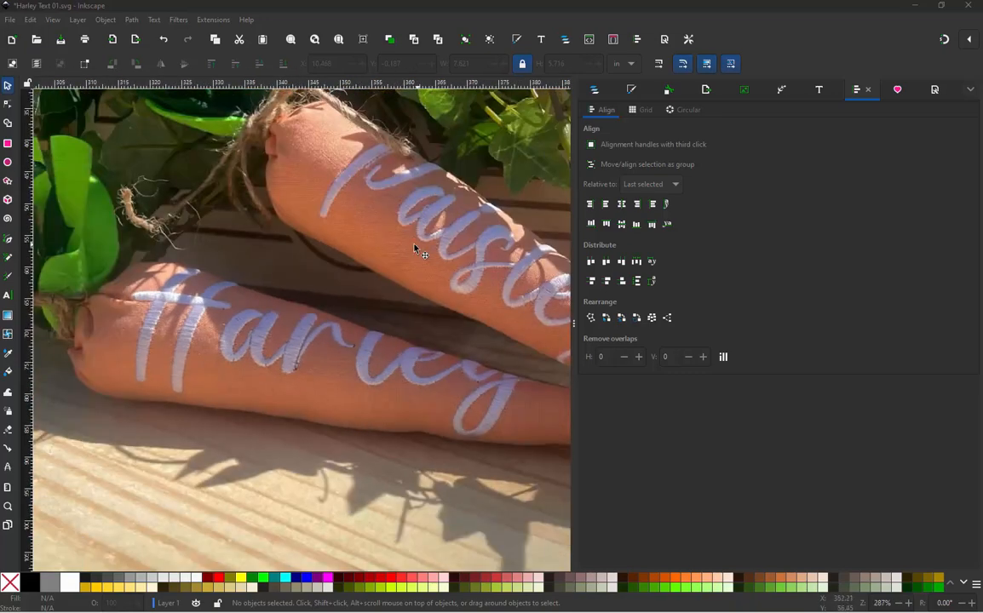
{"action": "scroll", "coordinate": [340, 289], "scroll_direction": "down", "scroll_amount": 3}
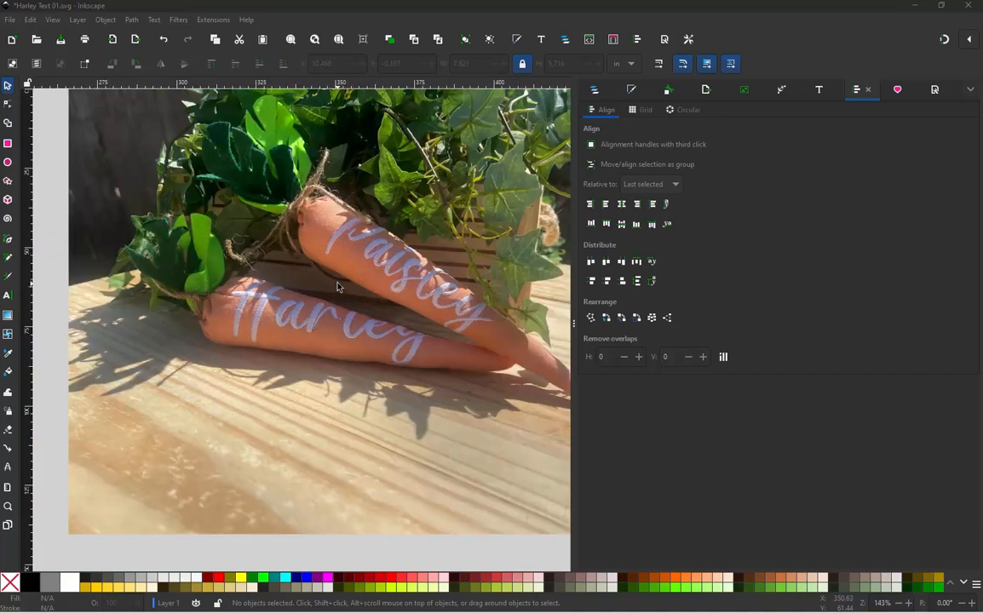
{"action": "scroll", "coordinate": [372, 266], "scroll_direction": "down", "scroll_amount": 2}
{"action": "scroll", "coordinate": [335, 287], "scroll_direction": "down", "scroll_amount": 2}
{"action": "scroll", "coordinate": [164, 366], "scroll_direction": "up", "scroll_amount": 2}
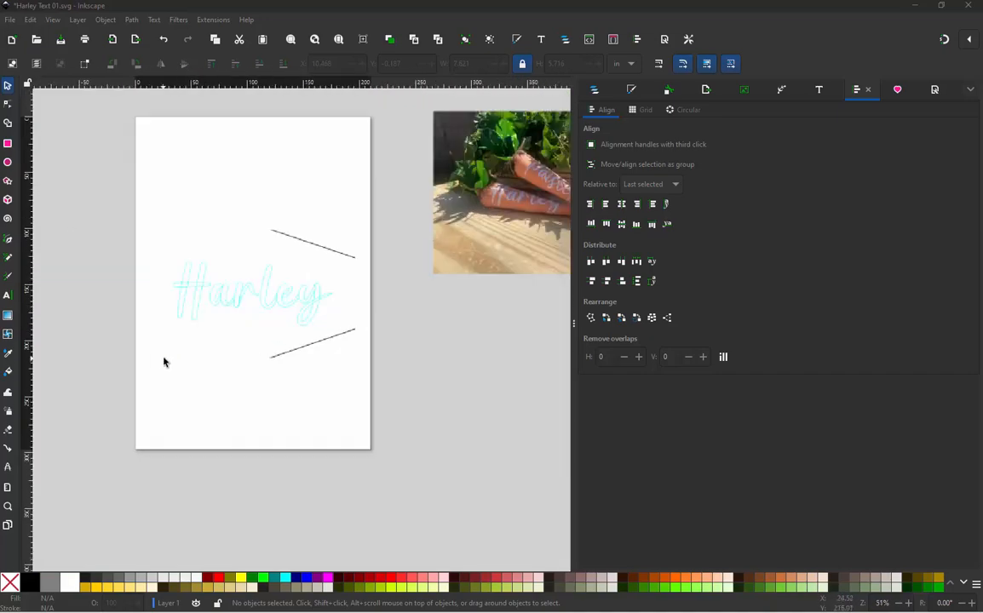
{"action": "scroll", "coordinate": [212, 311], "scroll_direction": "up", "scroll_amount": 1}
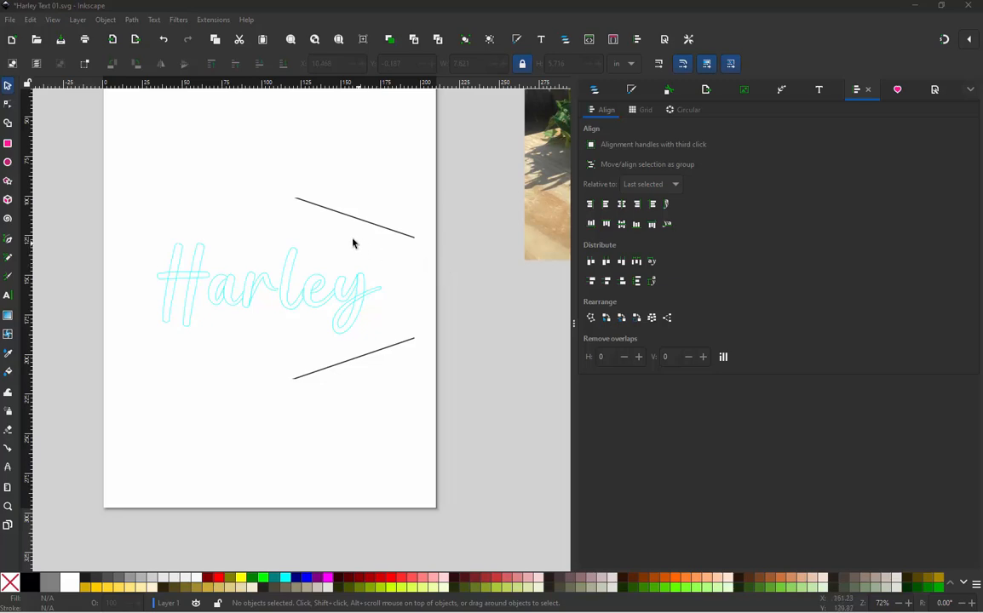
- Add a single-line text object containing three first names in the Bestie font, in the empty canvas area below the page
{"action": "scroll", "coordinate": [255, 163], "scroll_direction": "down", "scroll_amount": 1}
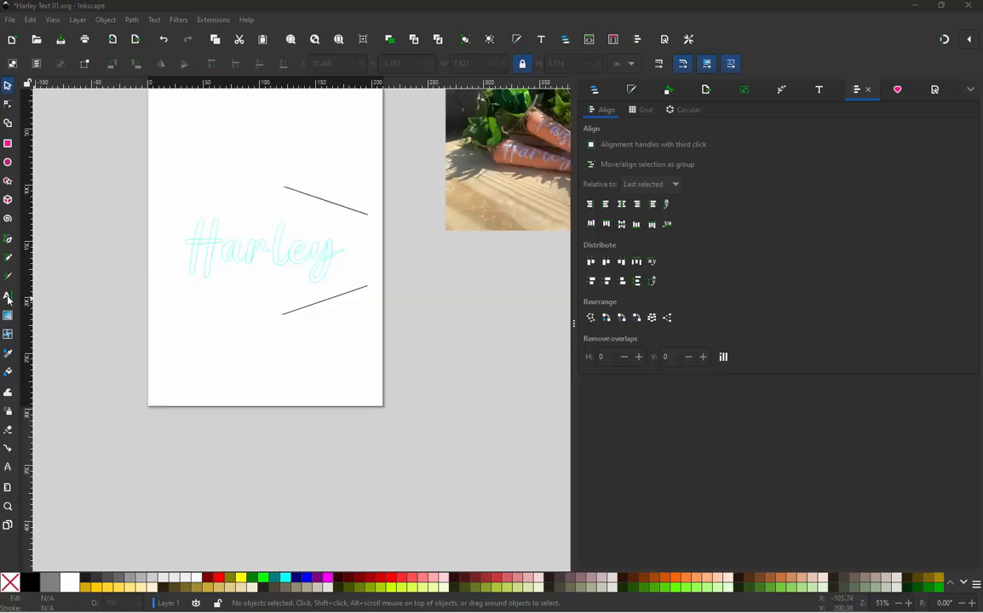
{"action": "left_click", "coordinate": [341, 452]}
{"action": "type", "text": "Ha"}
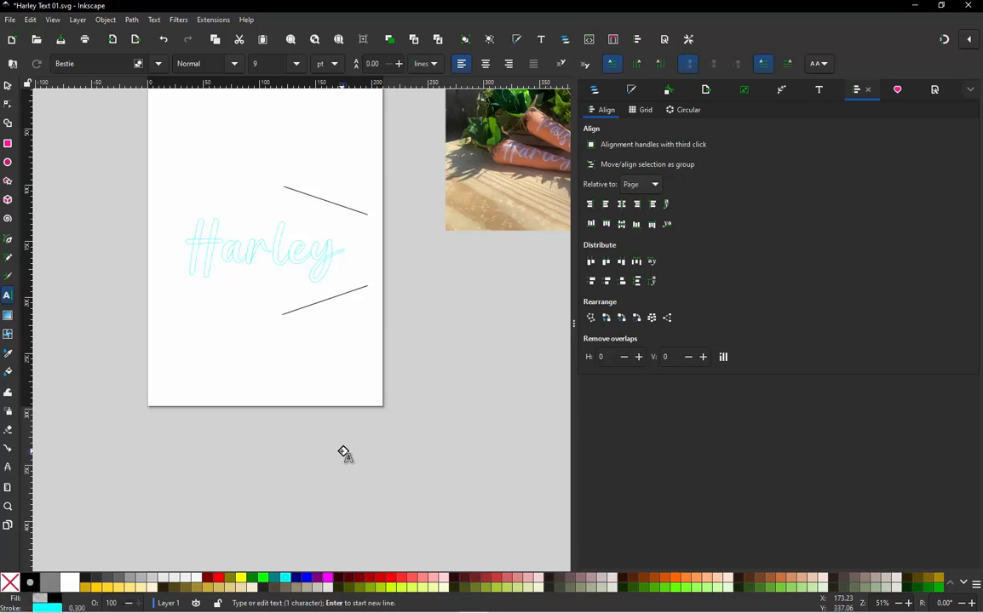
{"action": "type", "text": "rley te"}
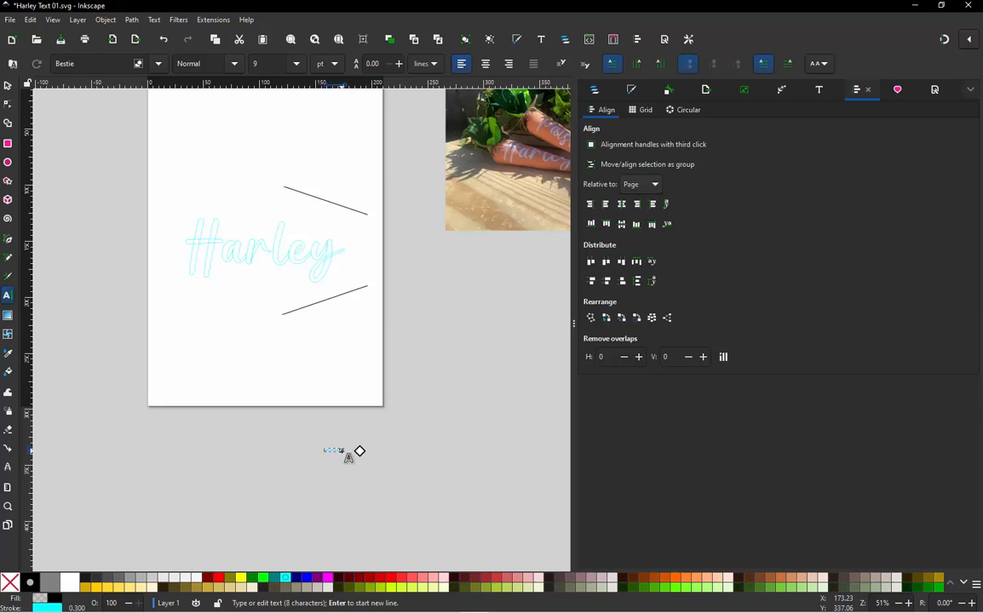
{"action": "type", "text": "x"}
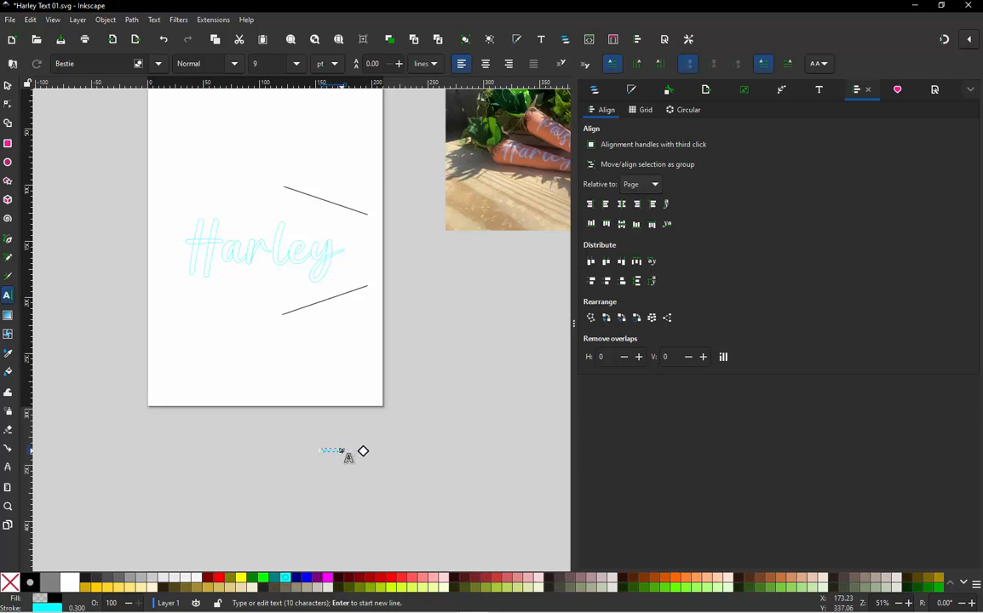
{"action": "type", "text": "t here"}
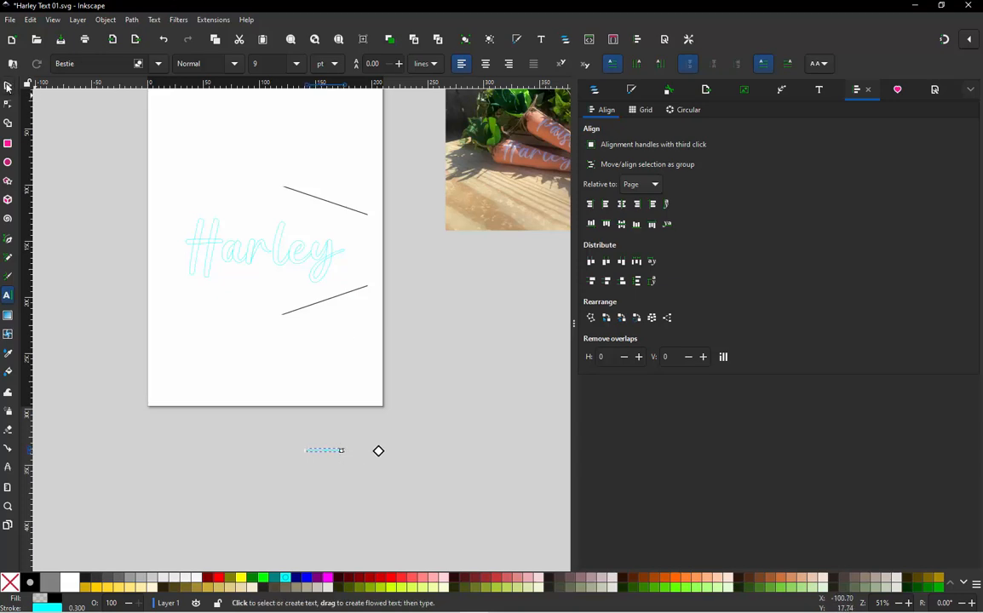
{"action": "left_click", "coordinate": [7, 85]}
- Enlarge the new three-name text in two stages to about 10.54 in wide and deselect it
{"action": "left_click_drag", "start_coordinate": [349, 458], "coordinate": [563, 532]}
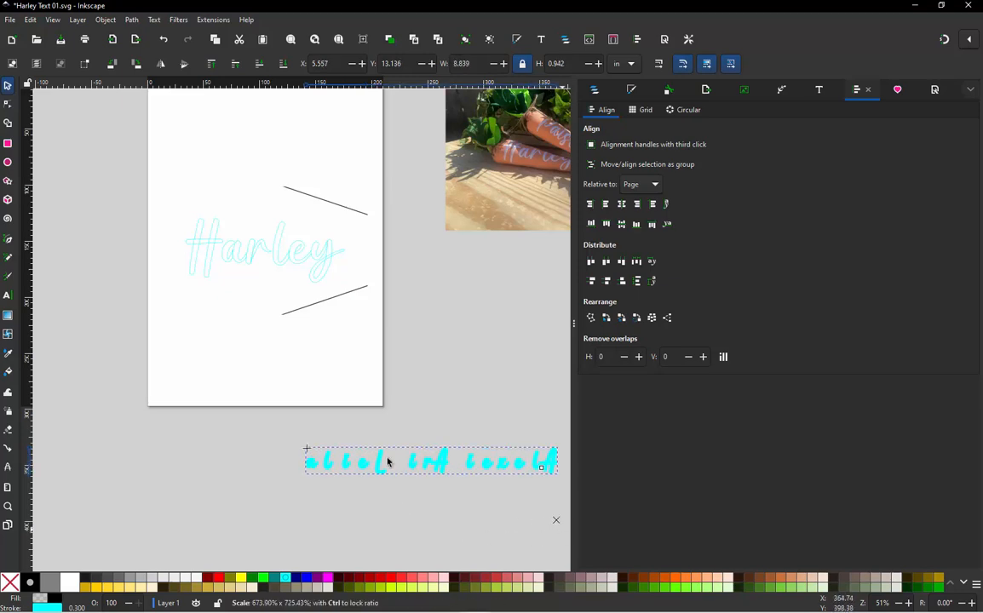
{"action": "scroll", "coordinate": [122, 264], "scroll_direction": "down", "scroll_amount": 1}
{"action": "scroll", "coordinate": [411, 406], "scroll_direction": "up", "scroll_amount": 2}
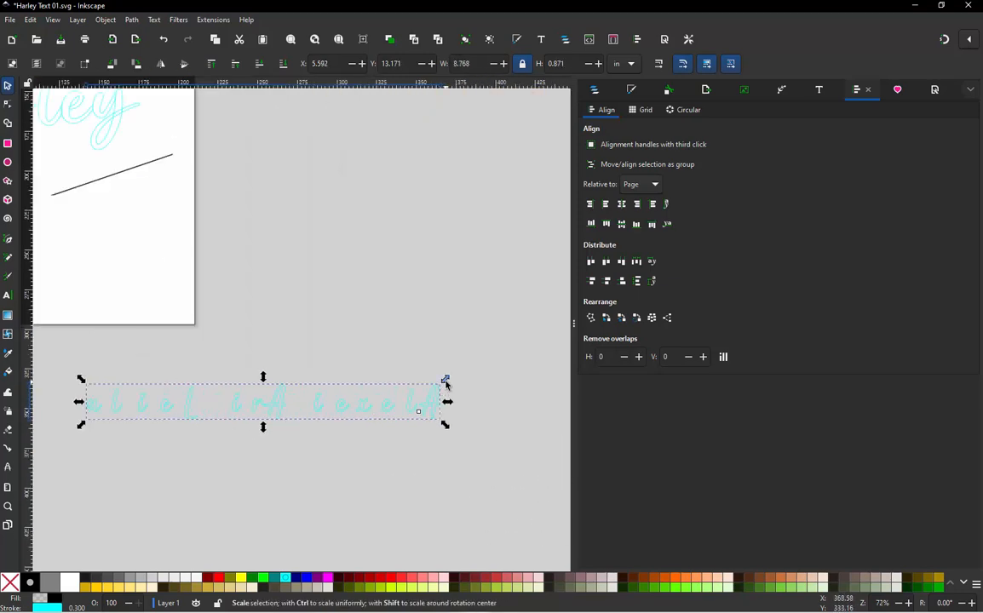
{"action": "left_click_drag", "start_coordinate": [447, 382], "coordinate": [501, 332]}
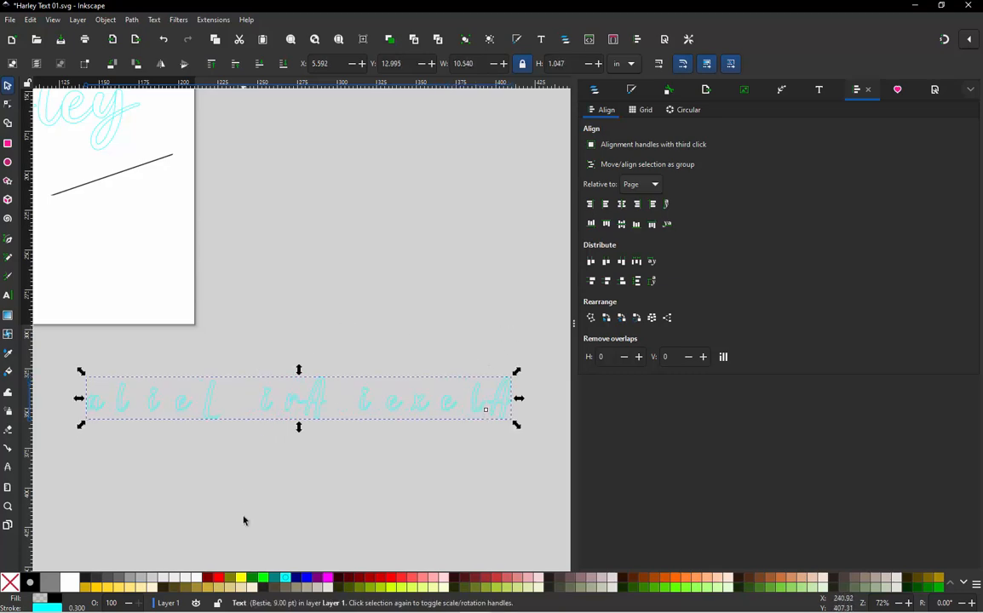
{"action": "left_click", "coordinate": [245, 518]}
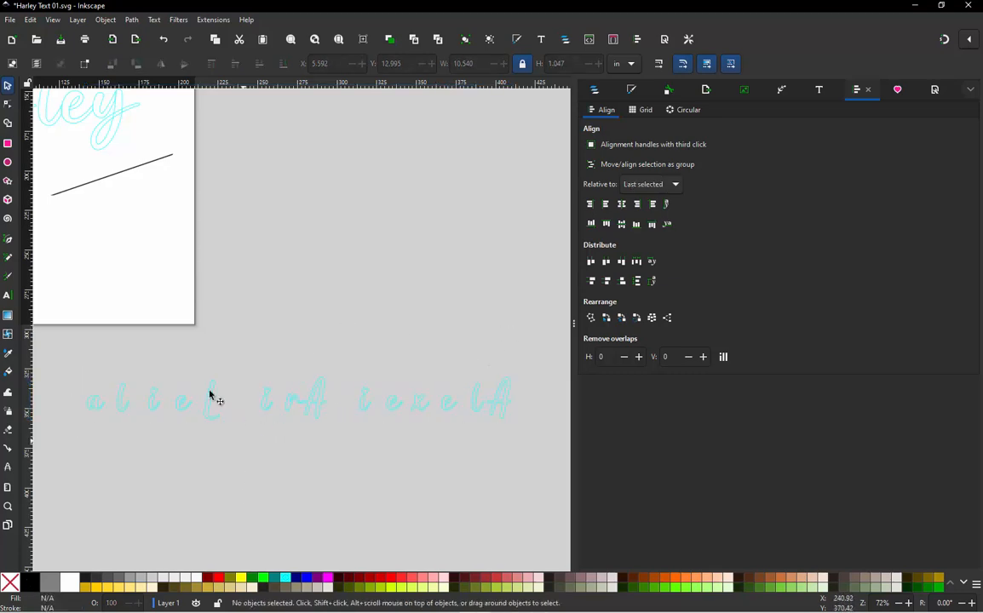
- Select all characters of the three-name text and clear its letter-spacing value
{"action": "double_click", "coordinate": [503, 408]}
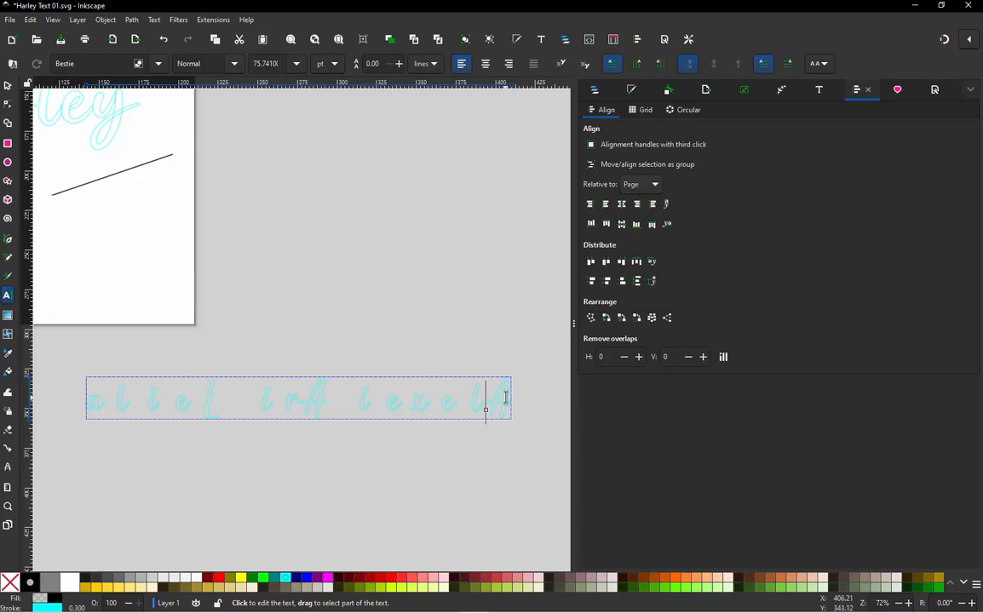
{"action": "left_click_drag", "start_coordinate": [487, 408], "coordinate": [68, 402]}
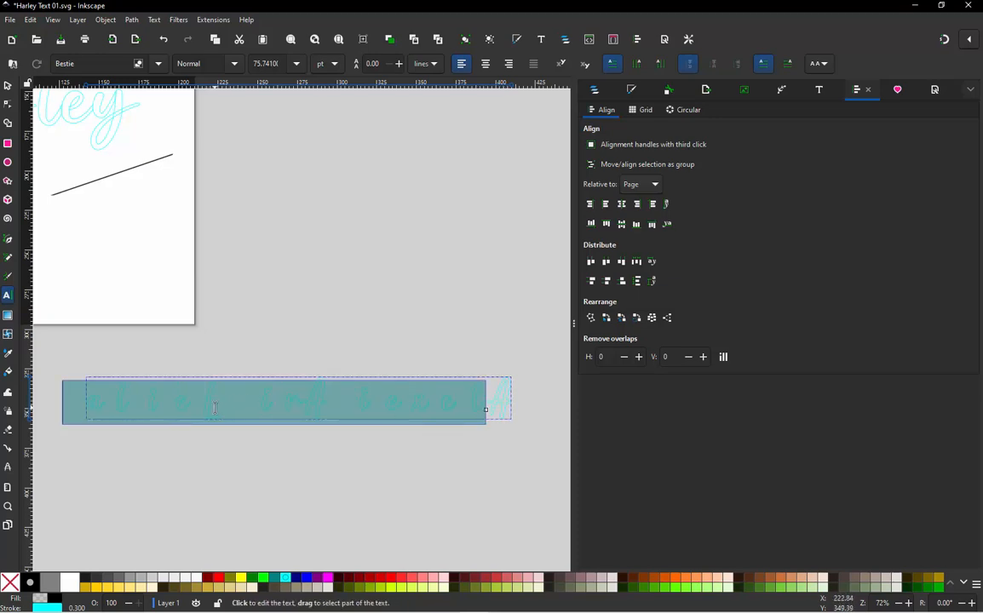
{"action": "left_click", "coordinate": [206, 402]}
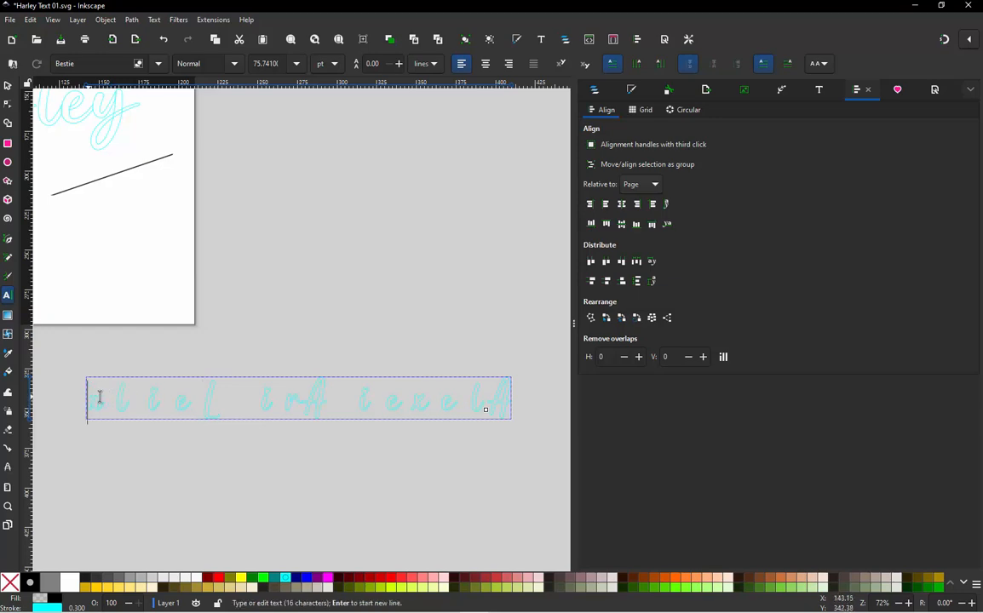
{"action": "left_click_drag", "start_coordinate": [99, 397], "coordinate": [550, 385]}
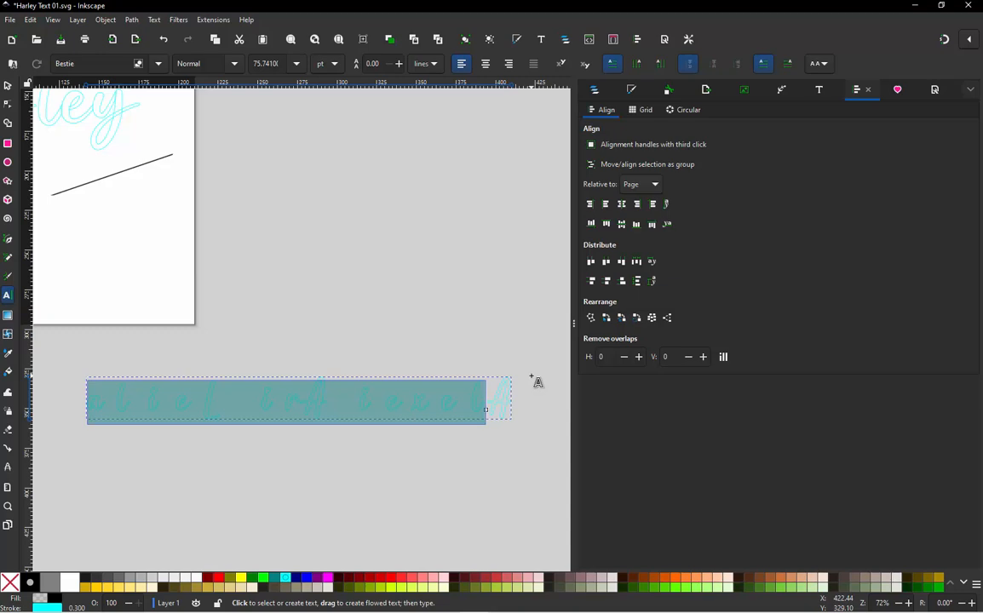
{"action": "left_click", "coordinate": [824, 64]}
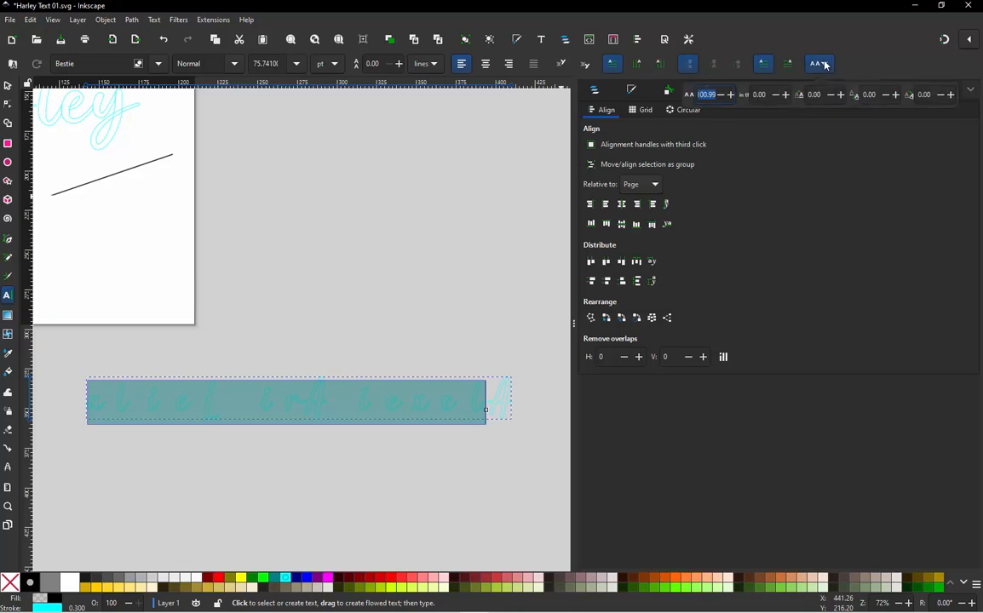
{"action": "left_click", "coordinate": [720, 96]}
{"action": "left_click_drag", "start_coordinate": [715, 95], "coordinate": [656, 97]}
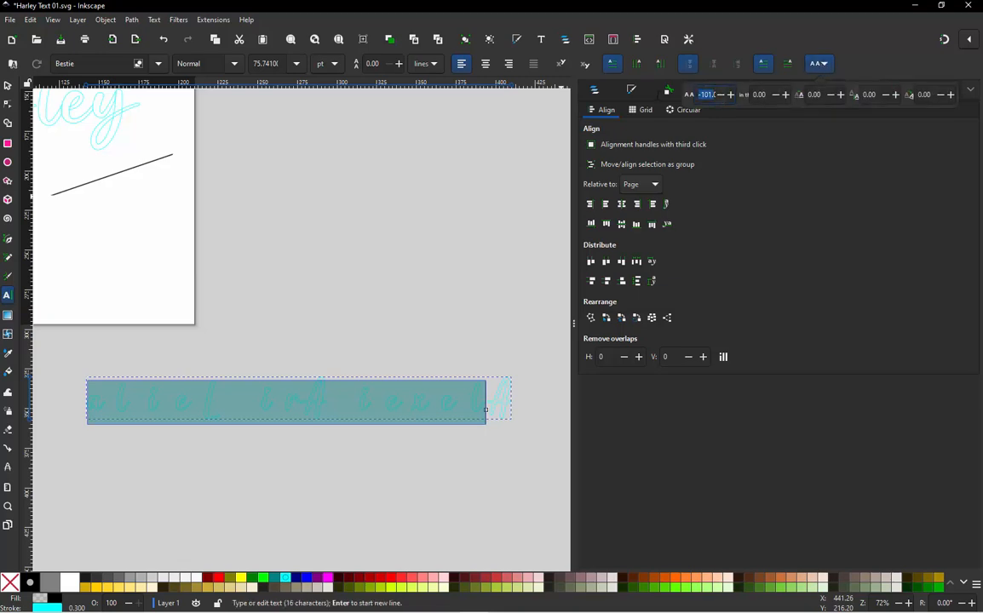
{"action": "key", "text": "BackSpace"}
{"action": "key", "text": "Return"}
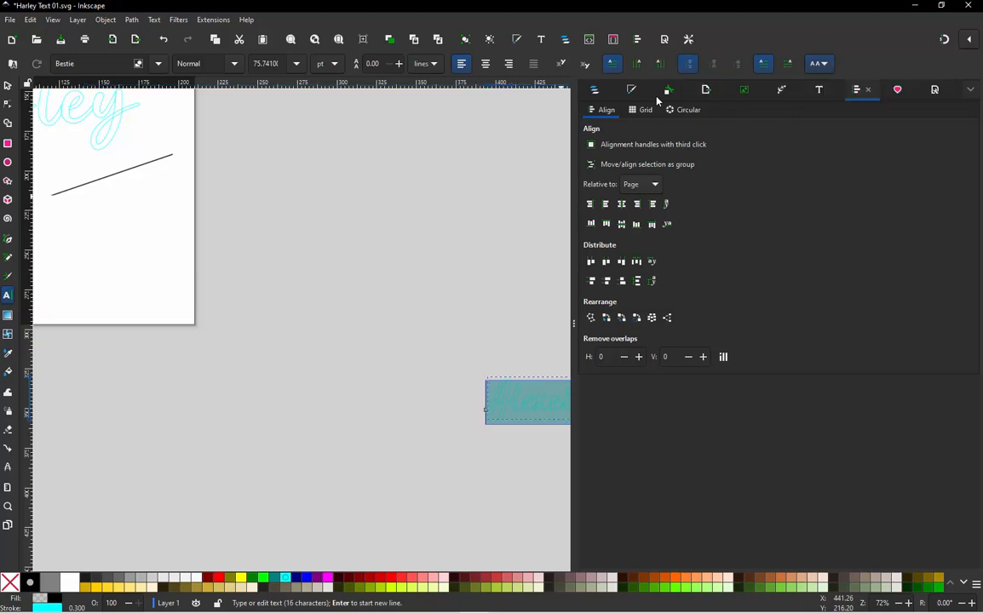
{"action": "left_click", "coordinate": [7, 88]}
- Move the three-name text up and to the left, and enlarge it proportionally to about 16.15 in wide
{"action": "scroll", "coordinate": [340, 336], "scroll_direction": "down", "scroll_amount": 2}
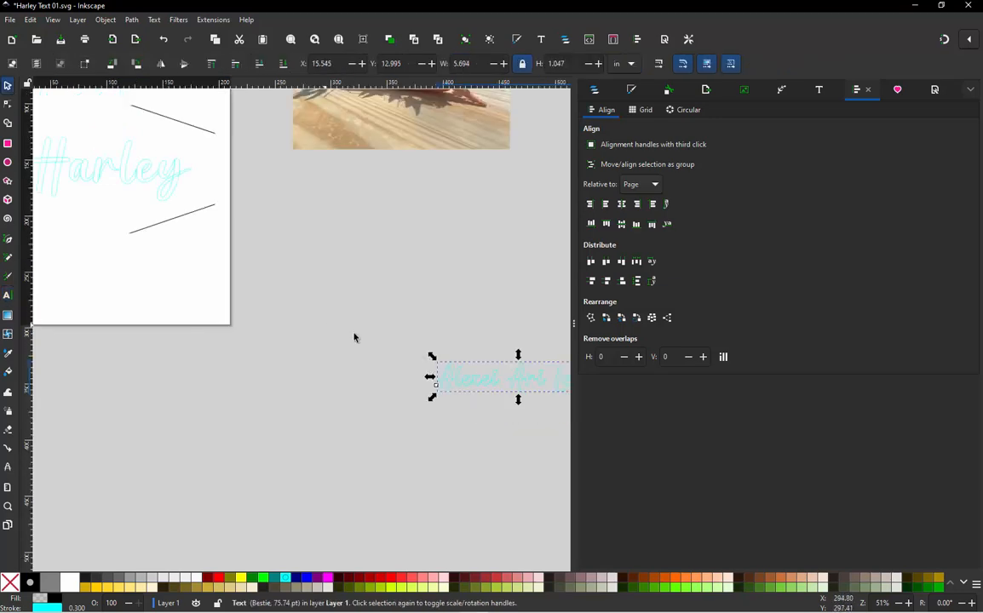
{"action": "scroll", "coordinate": [331, 344], "scroll_direction": "down", "scroll_amount": 1}
{"action": "scroll", "coordinate": [465, 365], "scroll_direction": "up", "scroll_amount": 5}
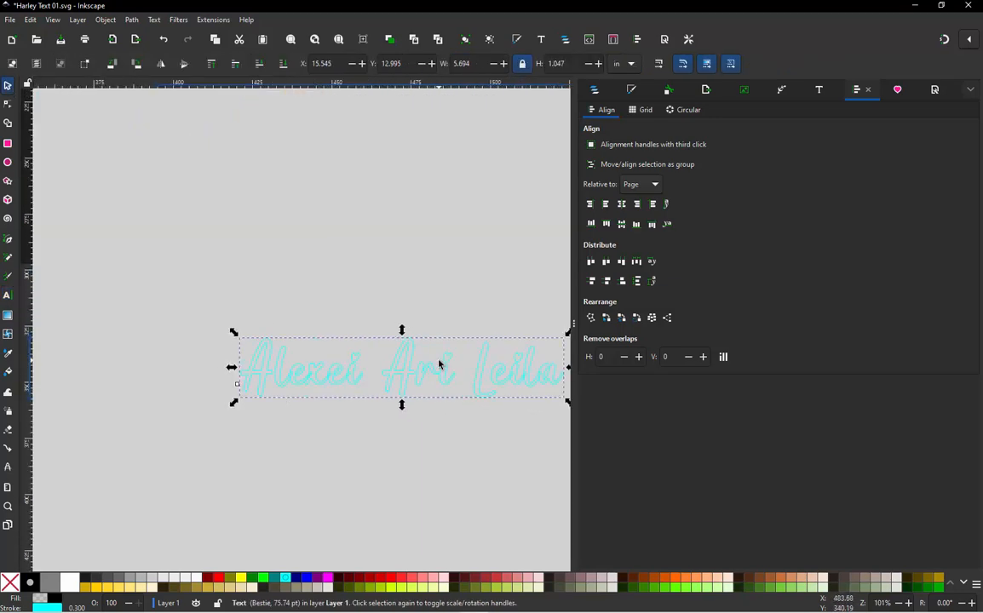
{"action": "left_click_drag", "start_coordinate": [431, 380], "coordinate": [333, 274]}
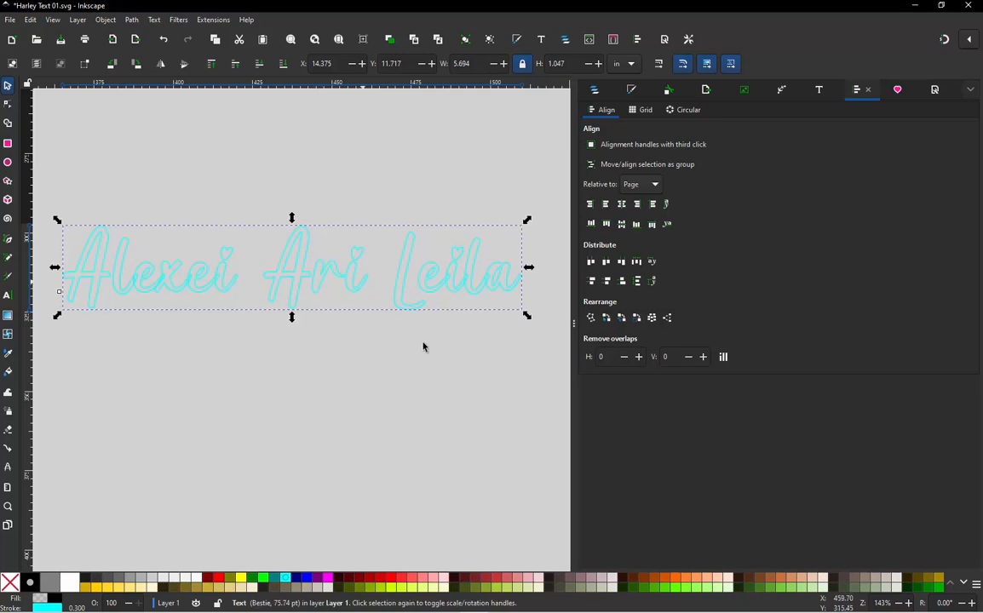
{"action": "scroll", "coordinate": [449, 387], "scroll_direction": "down", "scroll_amount": 4}
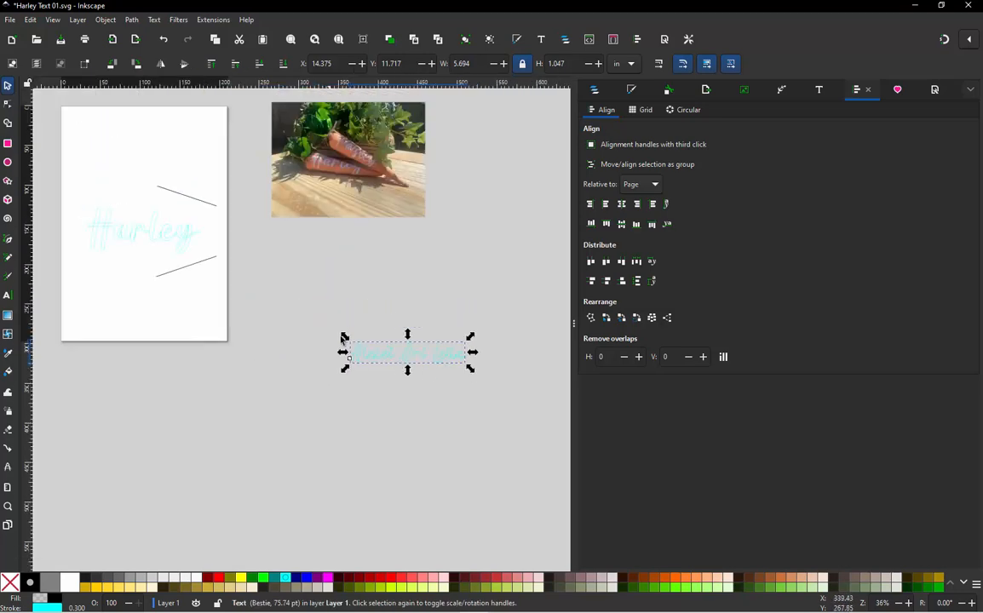
{"action": "left_click_drag", "start_coordinate": [348, 373], "coordinate": [137, 517]}
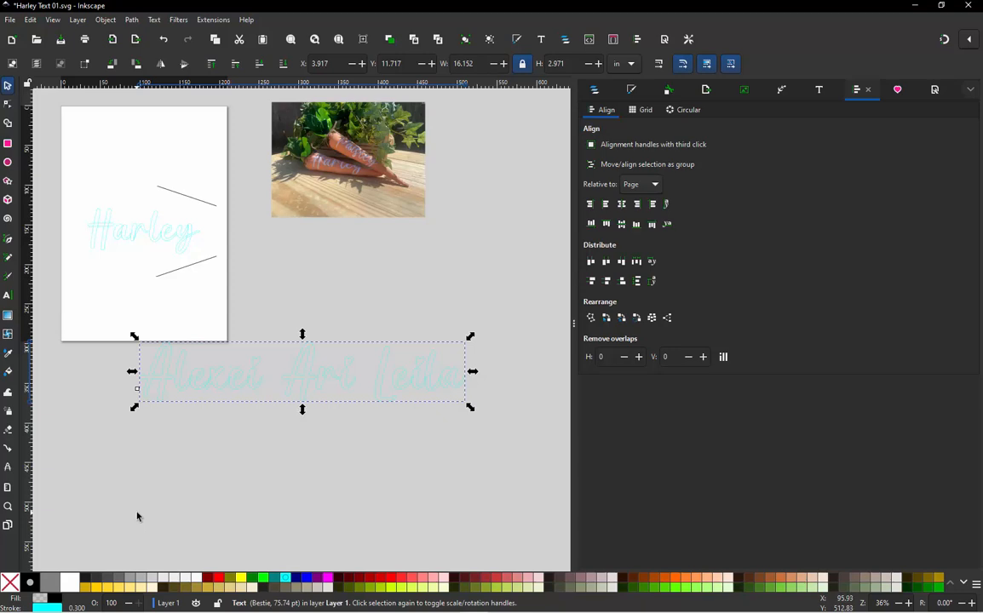
- Move the three-name text onto the page over the existing lettering for size comparison, at about X 0.88 in, Y 4.67 in
{"action": "scroll", "coordinate": [454, 254], "scroll_direction": "down", "scroll_amount": 1}
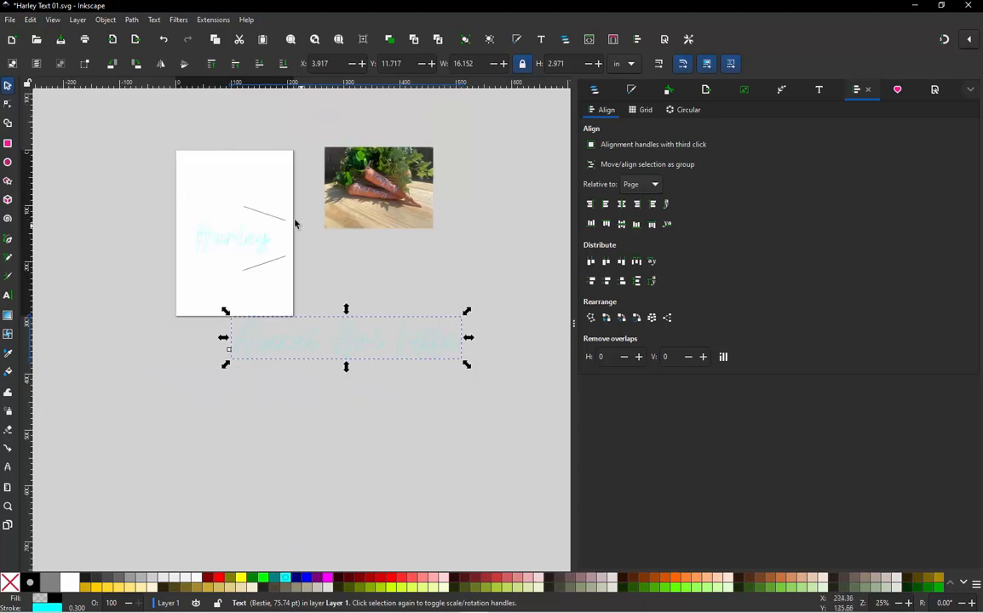
{"action": "scroll", "coordinate": [293, 222], "scroll_direction": "up", "scroll_amount": 1}
{"action": "left_click_drag", "start_coordinate": [361, 393], "coordinate": [252, 239]}
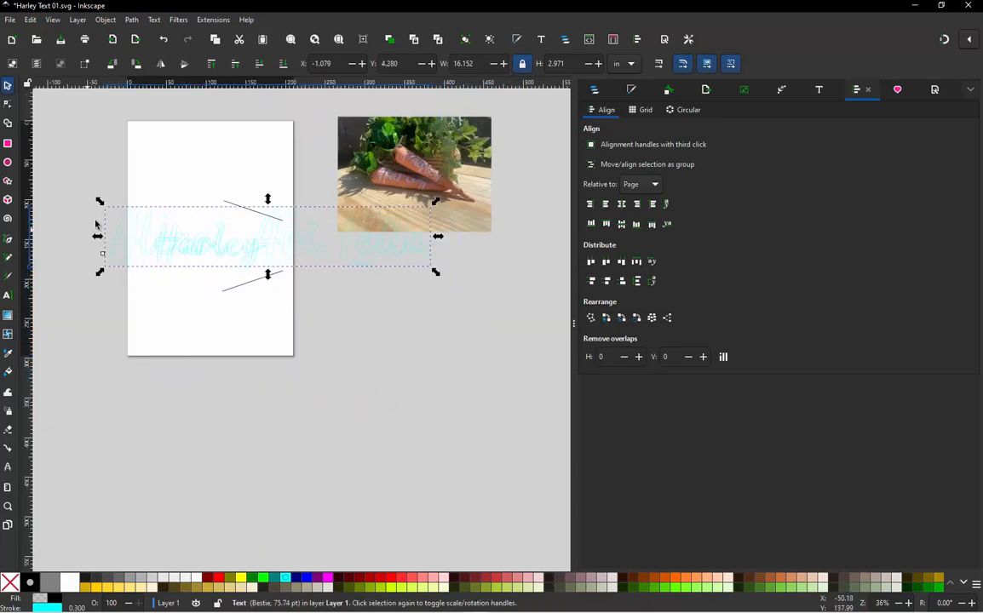
{"action": "scroll", "coordinate": [235, 230], "scroll_direction": "up", "scroll_amount": 2}
{"action": "scroll", "coordinate": [166, 235], "scroll_direction": "down", "scroll_amount": 1}
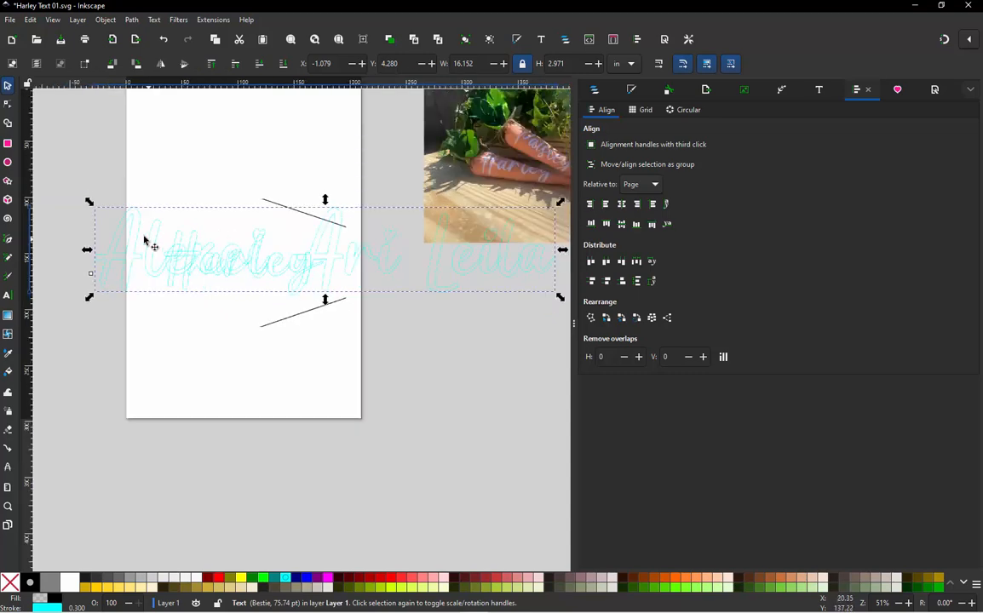
{"action": "scroll", "coordinate": [132, 230], "scroll_direction": "up", "scroll_amount": 1}
{"action": "left_click_drag", "start_coordinate": [142, 229], "coordinate": [220, 248]}
{"action": "scroll", "coordinate": [187, 236], "scroll_direction": "down", "scroll_amount": 1}
{"action": "scroll", "coordinate": [170, 307], "scroll_direction": "up", "scroll_amount": 1}
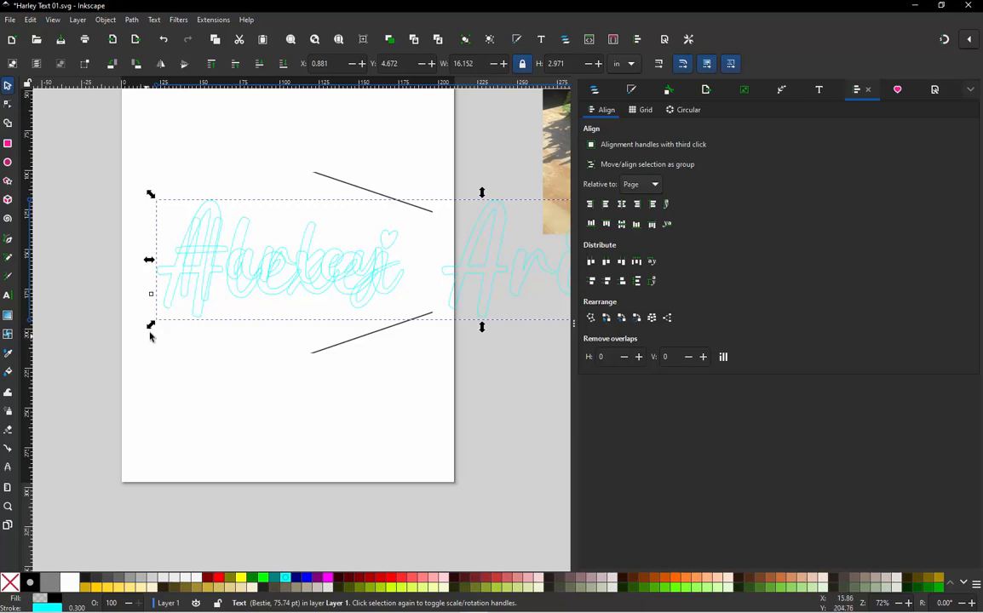
- Scale the three-name text down to about 13.94 in wide and move it off the existing lettering, toward the page's lower right corner
{"action": "left_click_drag", "start_coordinate": [151, 325], "coordinate": [186, 307]}
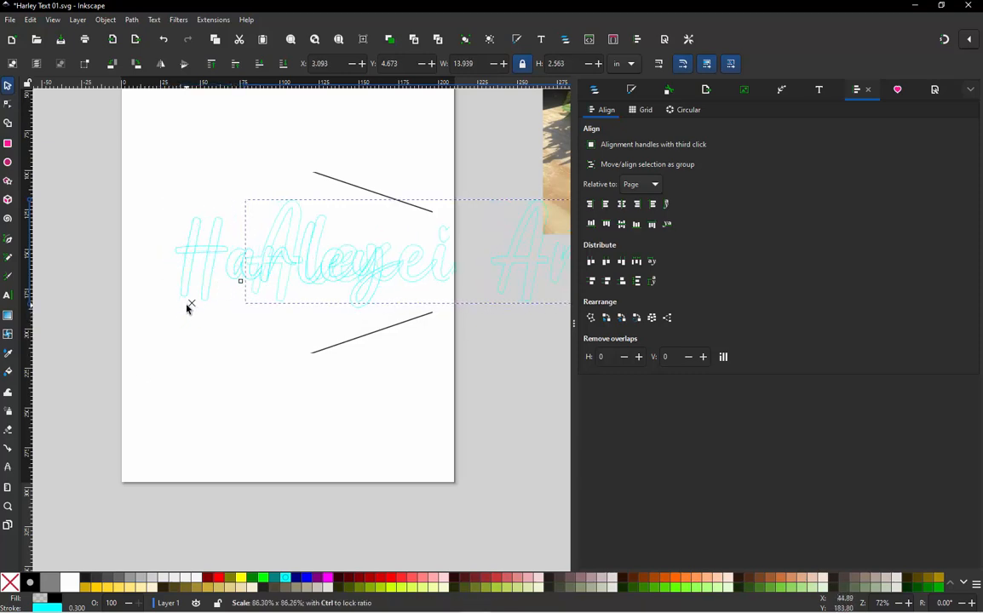
{"action": "left_click_drag", "start_coordinate": [280, 227], "coordinate": [483, 393]}
- Compare the height of the existing lettering group on the page with the height of the three-name text
{"action": "left_click", "coordinate": [214, 223]}
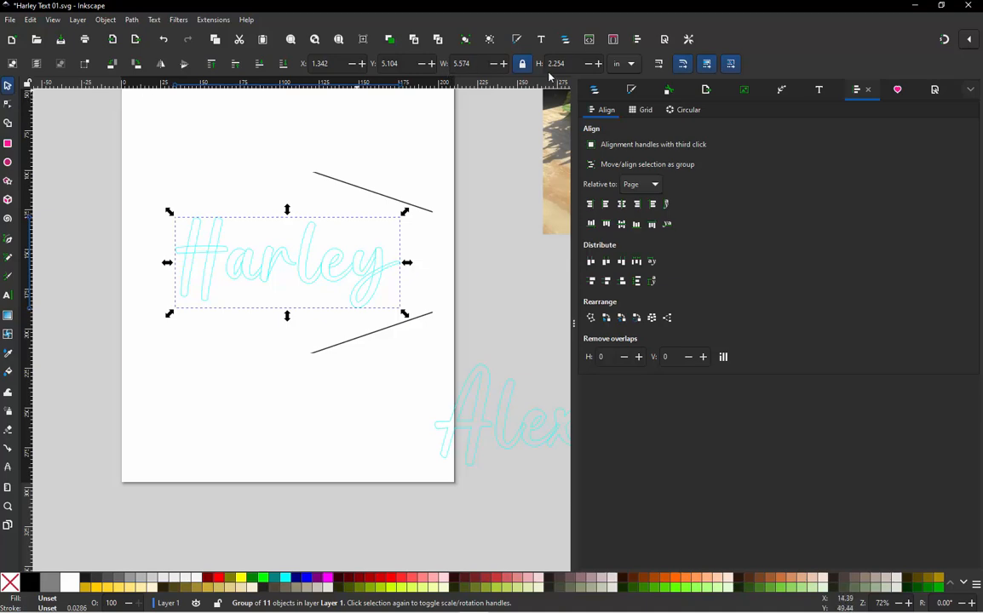
{"action": "scroll", "coordinate": [241, 138], "scroll_direction": "down", "scroll_amount": 1}
{"action": "scroll", "coordinate": [196, 207], "scroll_direction": "down", "scroll_amount": 1}
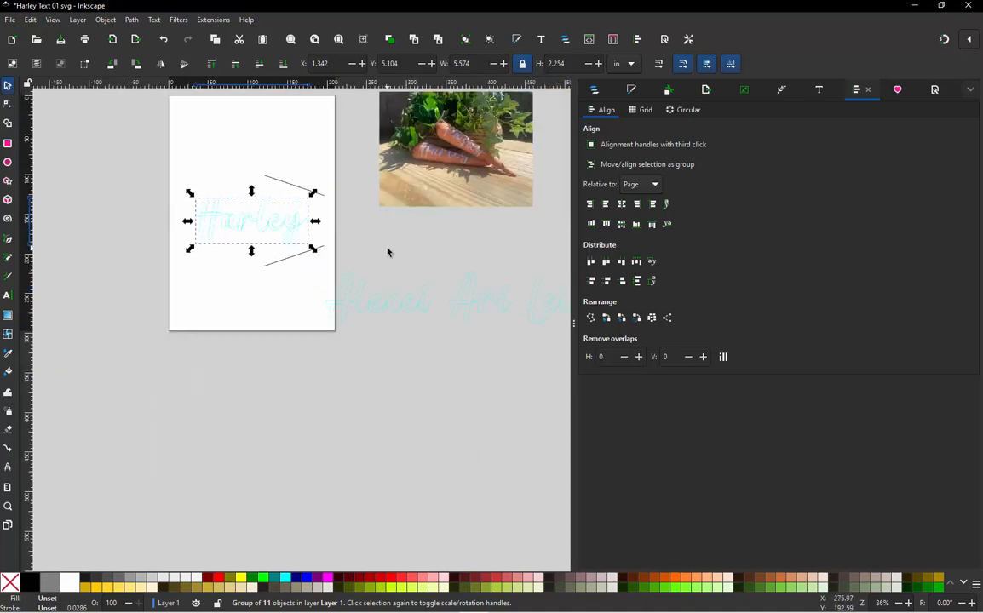
{"action": "scroll", "coordinate": [388, 252], "scroll_direction": "up", "scroll_amount": 1}
{"action": "left_click", "coordinate": [351, 324]}
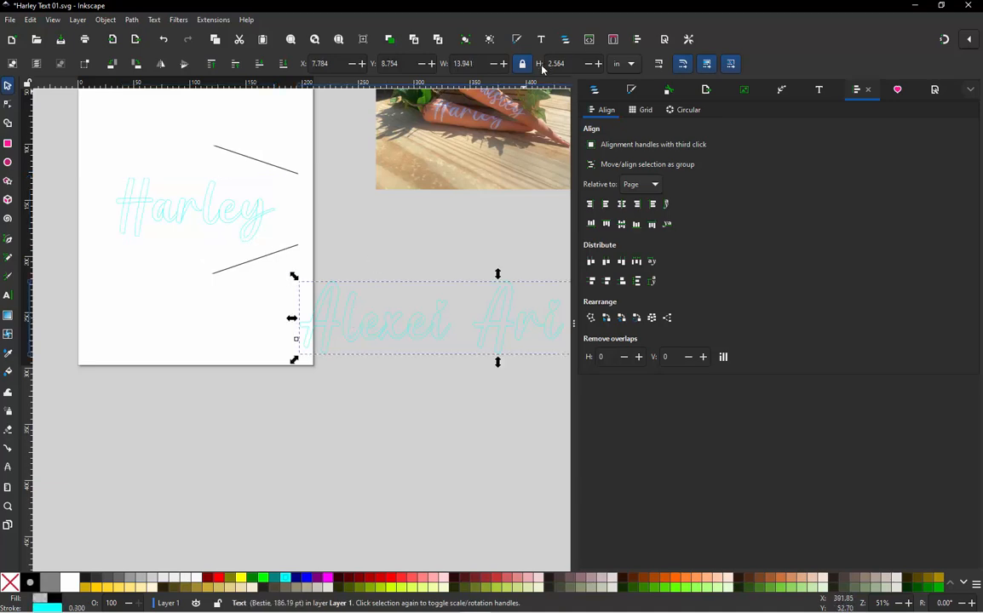
- Set the three-name text's height to 2.25 in with its proportions locked
{"action": "left_click", "coordinate": [569, 63]}
{"action": "type", "text": "2.25"}
{"action": "key", "text": "Return"}
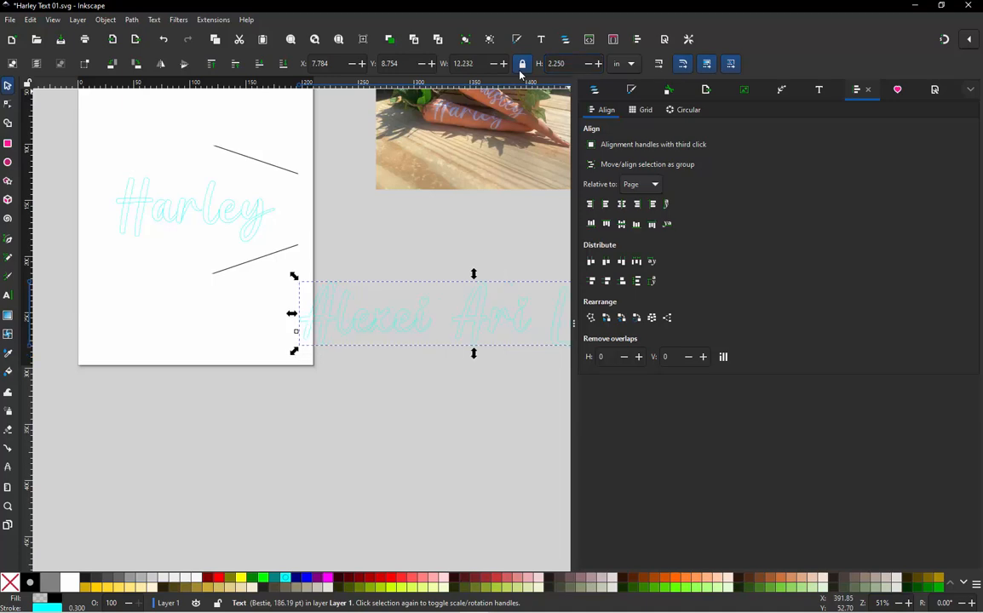
- Move the three-name text off the page to below the carrot photo, at about X 12.37 in, Y 7.77 in, and deselect it
{"action": "key", "text": "minus"}
{"action": "scroll", "coordinate": [492, 287], "scroll_direction": "up", "scroll_amount": 1}
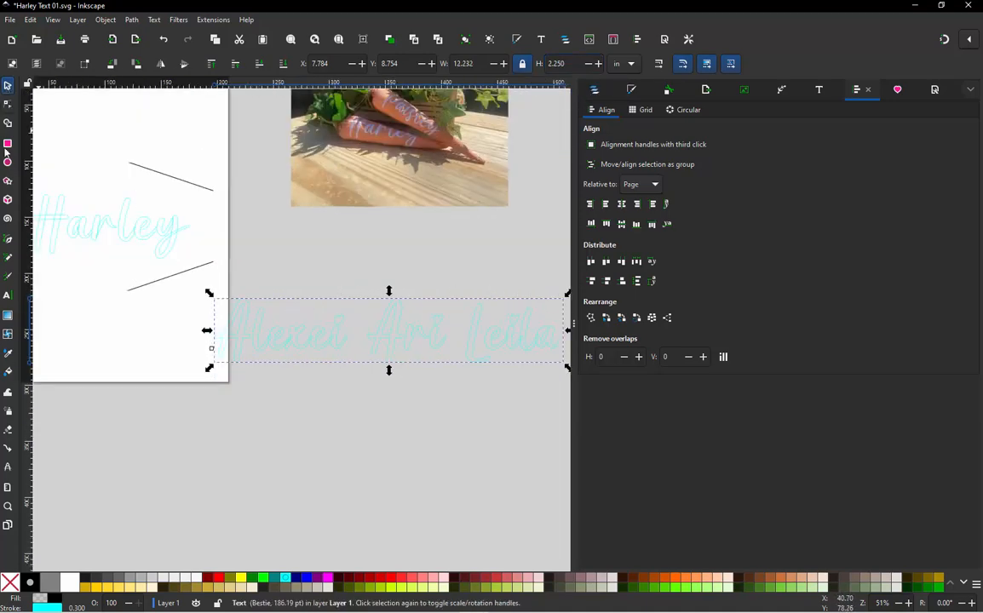
{"action": "scroll", "coordinate": [198, 245], "scroll_direction": "down", "scroll_amount": 1}
{"action": "scroll", "coordinate": [349, 317], "scroll_direction": "down", "scroll_amount": 1}
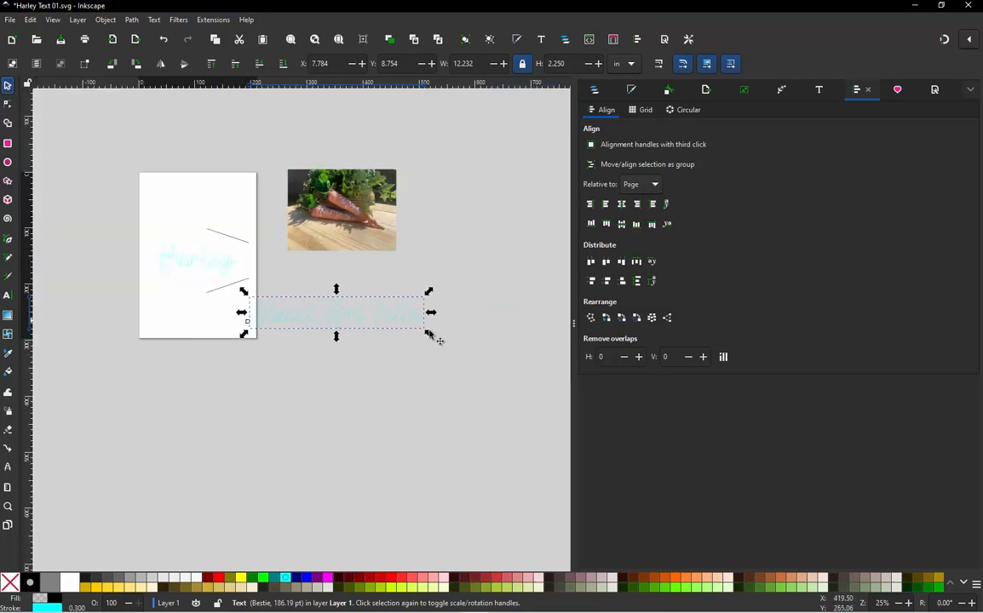
{"action": "scroll", "coordinate": [438, 340], "scroll_direction": "up", "scroll_amount": 1}
{"action": "left_click_drag", "start_coordinate": [388, 316], "coordinate": [482, 296]}
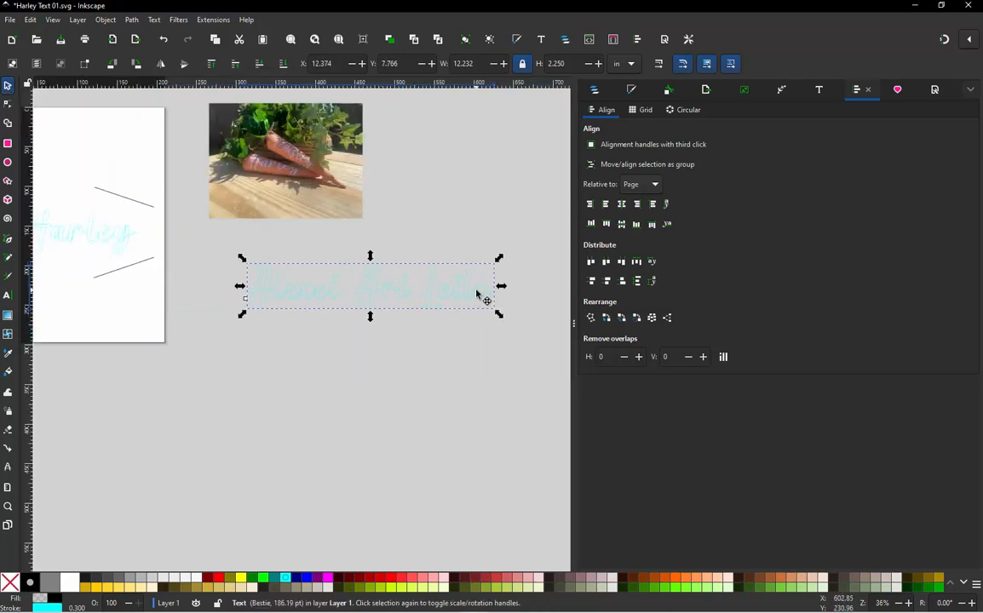
{"action": "key", "text": "Escape"}
- Examine the letter outlines of the three-name text for overlaps between neighbouring script letters
{"action": "scroll", "coordinate": [482, 299], "scroll_direction": "up", "scroll_amount": 3}
{"action": "scroll", "coordinate": [472, 297], "scroll_direction": "up", "scroll_amount": 1}
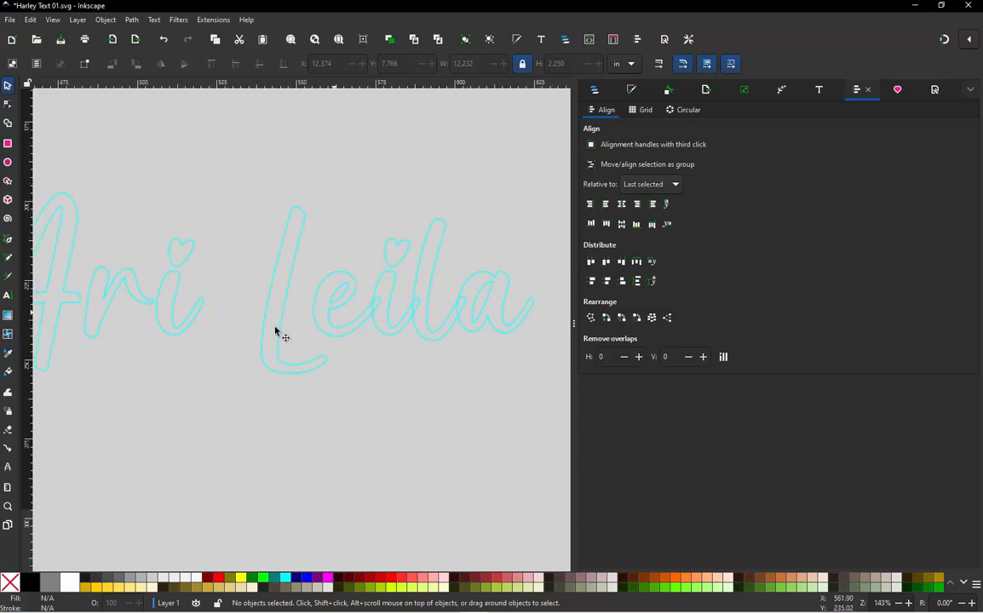
{"action": "scroll", "coordinate": [276, 330], "scroll_direction": "down", "scroll_amount": 1}
{"action": "scroll", "coordinate": [399, 308], "scroll_direction": "up", "scroll_amount": 1}
{"action": "scroll", "coordinate": [398, 308], "scroll_direction": "down", "scroll_amount": 2}
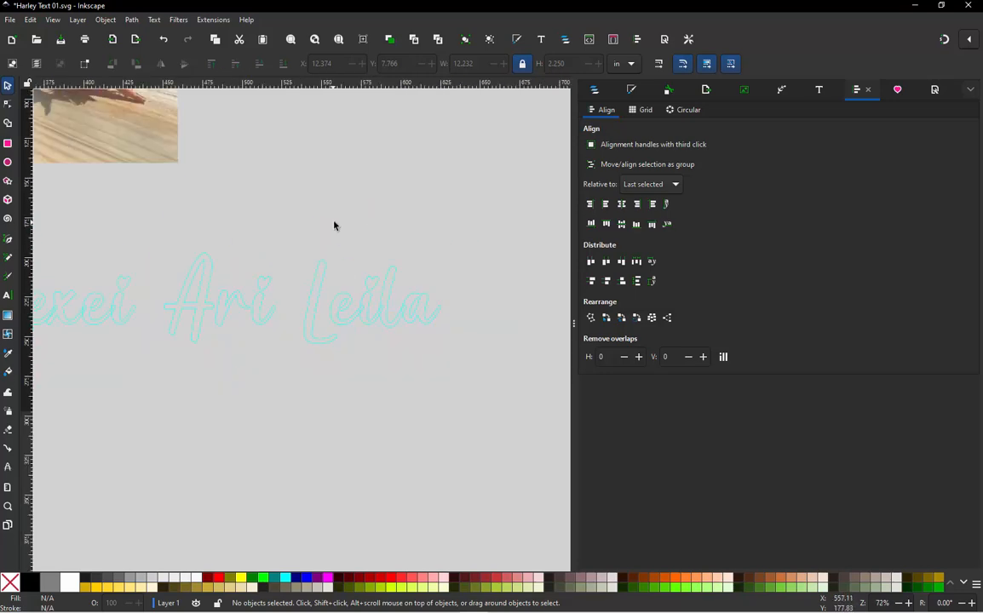
{"action": "scroll", "coordinate": [246, 287], "scroll_direction": "down", "scroll_amount": 2}
{"action": "scroll", "coordinate": [241, 285], "scroll_direction": "up", "scroll_amount": 1}
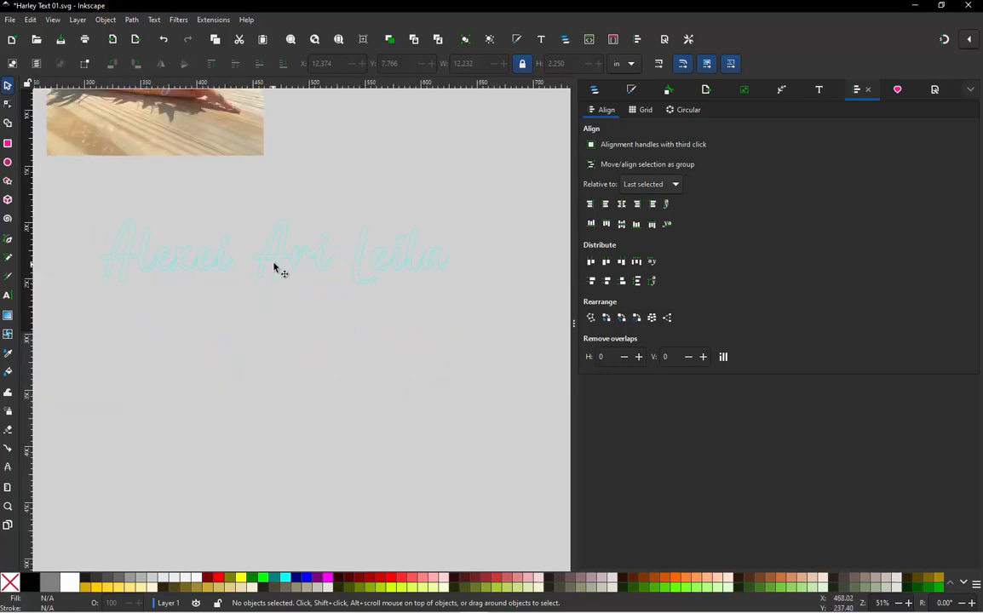
- Check the font family, style and size used by the three-name text
{"action": "left_click", "coordinate": [281, 273]}
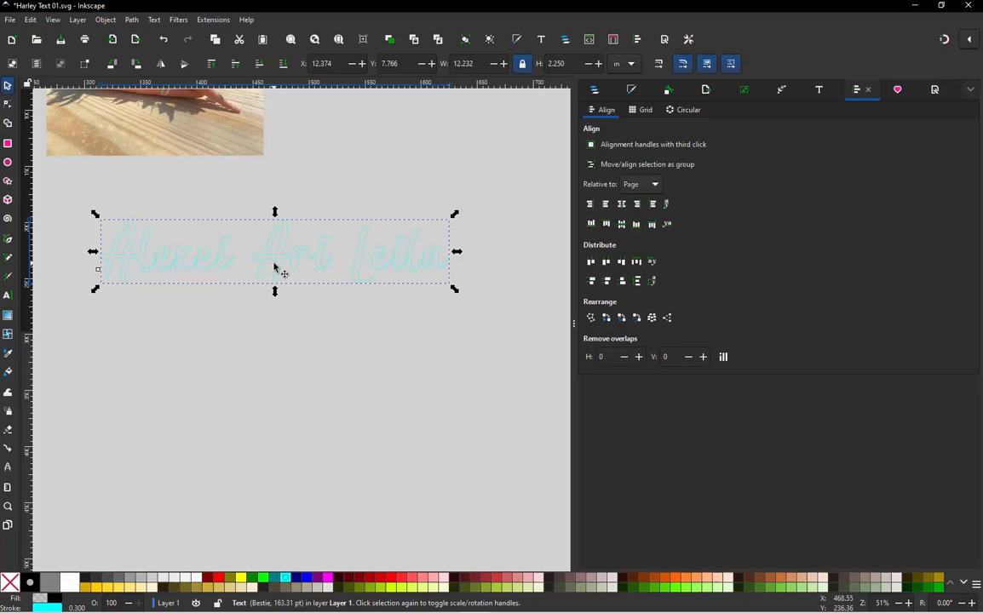
{"action": "left_click", "coordinate": [817, 90]}
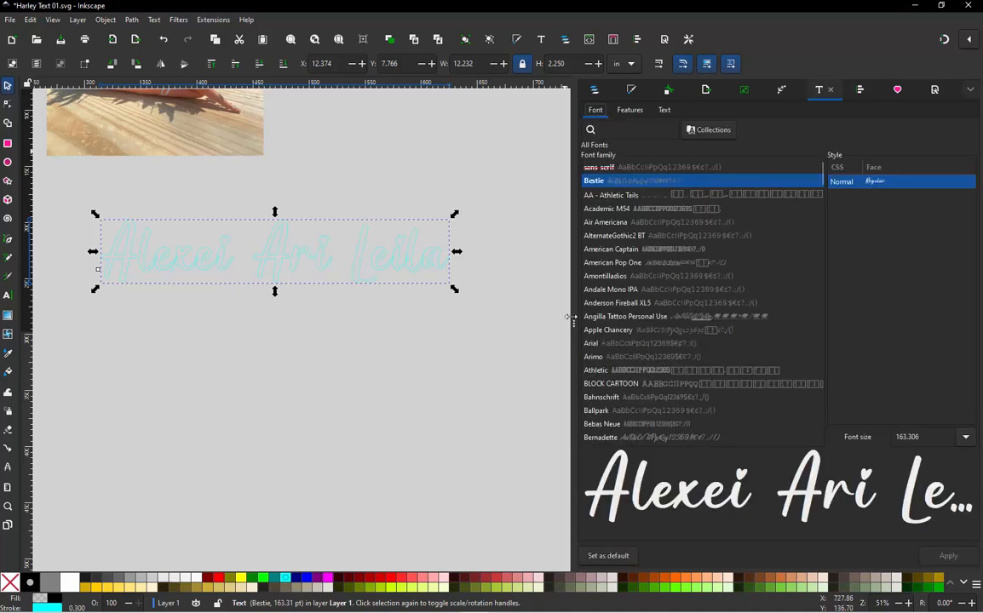
{"action": "left_click_drag", "start_coordinate": [597, 327], "coordinate": [640, 328]}
{"action": "left_click", "coordinate": [380, 418]}
{"action": "scroll", "coordinate": [373, 232], "scroll_direction": "down", "scroll_amount": 1}
{"action": "scroll", "coordinate": [307, 247], "scroll_direction": "up", "scroll_amount": 1}
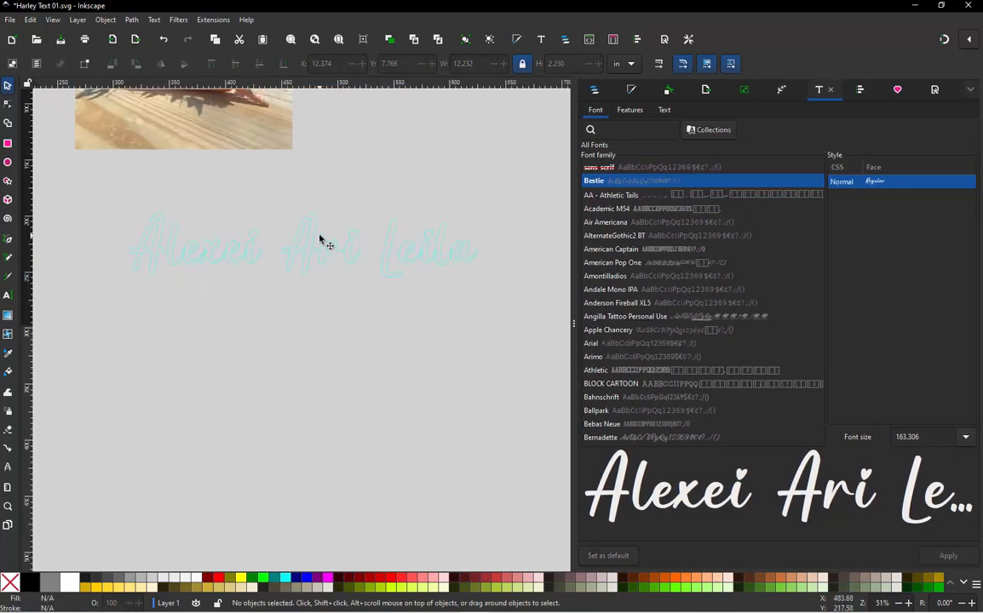
- Duplicate the three-name text and place the copy directly below the original, at about X 12.27 in, Y 11.07 in
{"action": "left_click", "coordinate": [313, 240]}
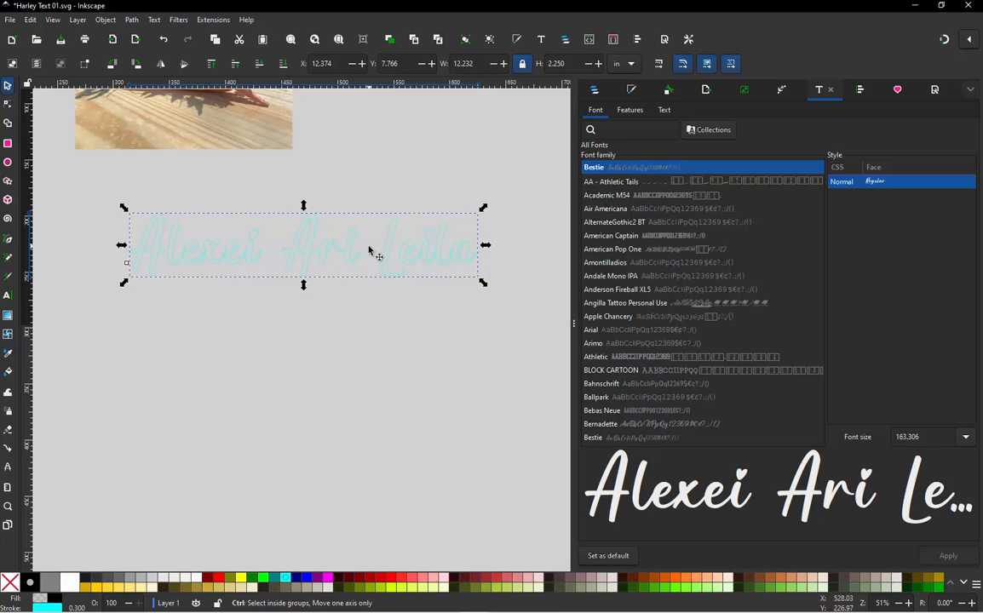
{"action": "key", "text": "ctrl+d"}
{"action": "left_click_drag", "start_coordinate": [313, 258], "coordinate": [313, 355]}
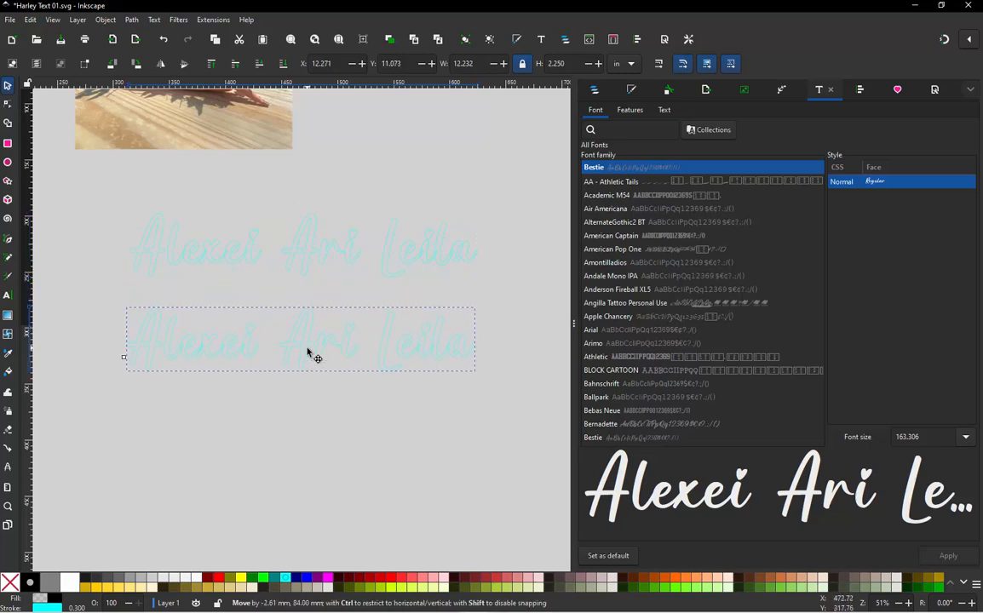
{"action": "left_click", "coordinate": [164, 393]}
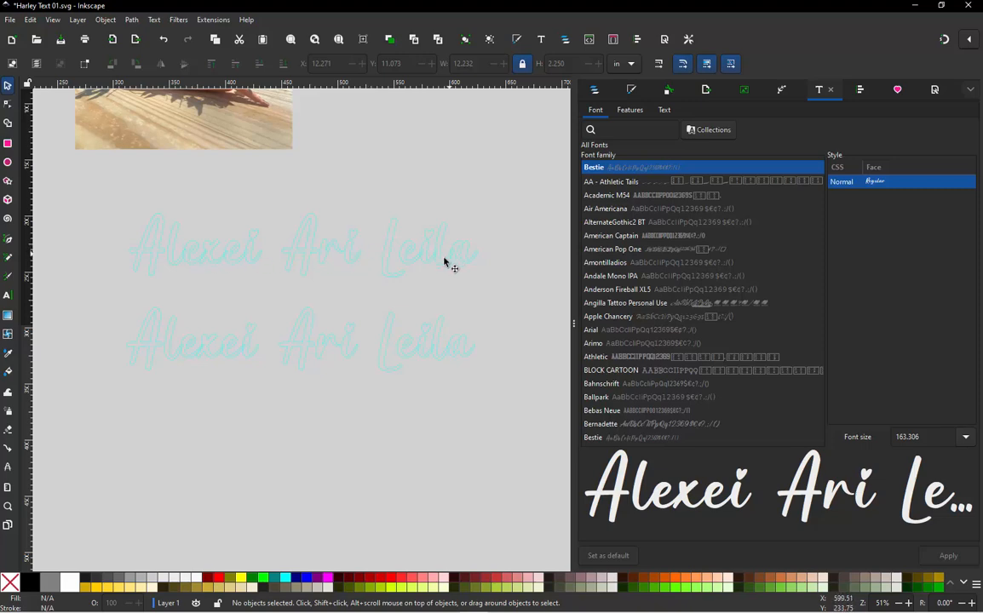
- Convert the lower copy of the three-name text from an object to paths
{"action": "left_click", "coordinate": [344, 349]}
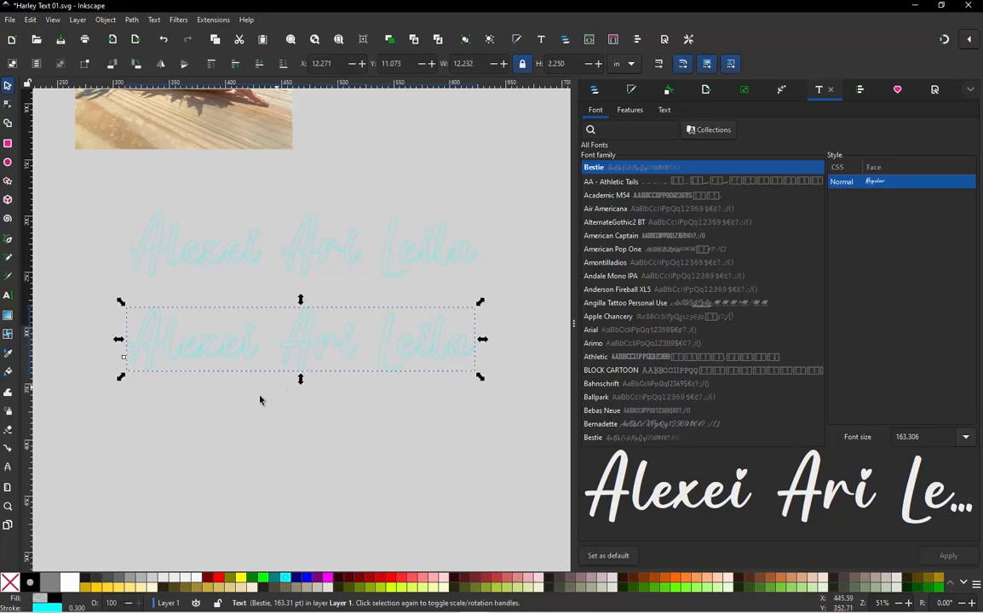
{"action": "left_click", "coordinate": [320, 428]}
{"action": "scroll", "coordinate": [477, 365], "scroll_direction": "up", "scroll_amount": 3}
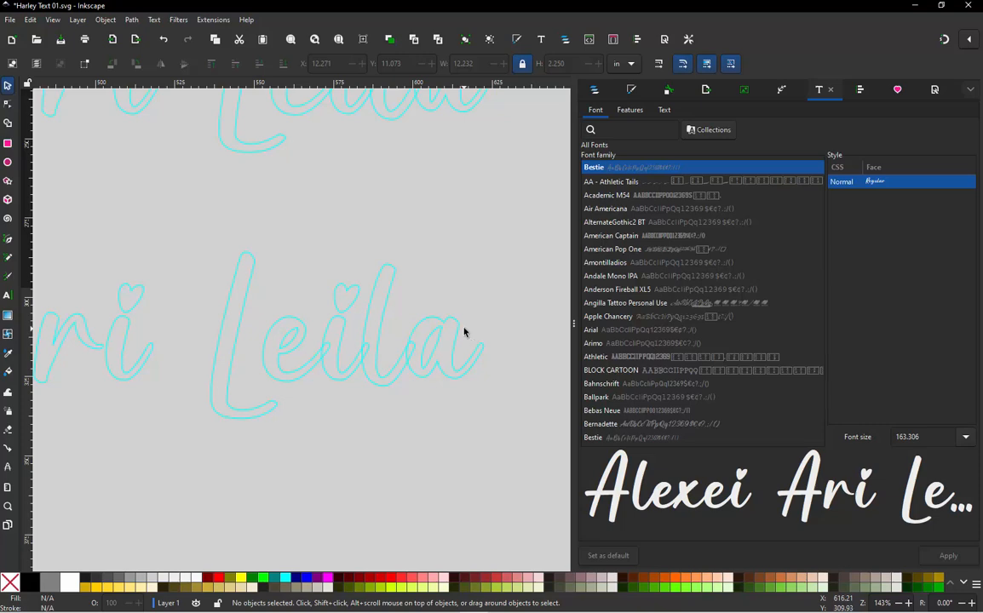
{"action": "scroll", "coordinate": [458, 334], "scroll_direction": "down", "scroll_amount": 2}
{"action": "left_click", "coordinate": [458, 333]}
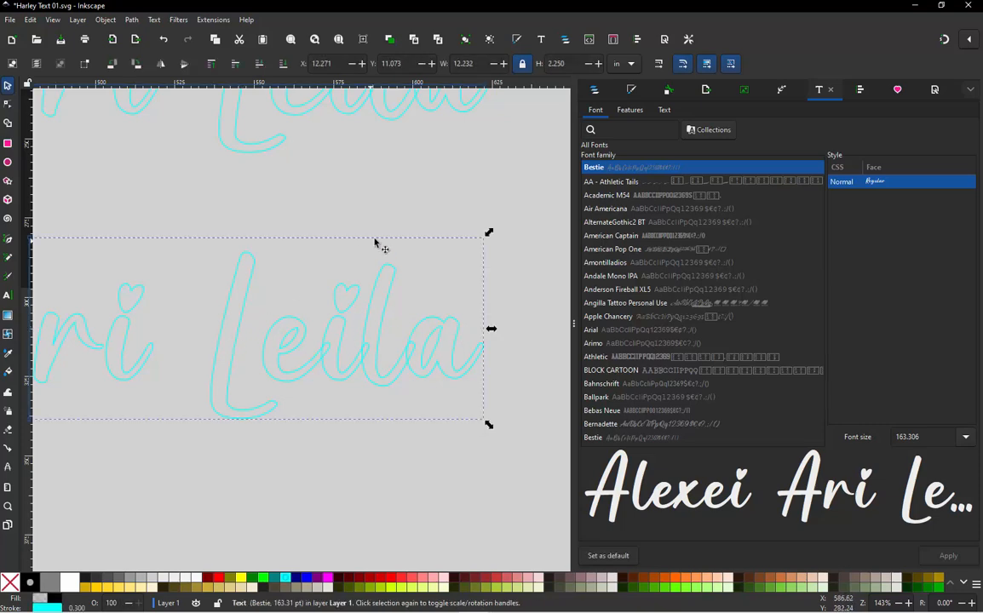
{"action": "scroll", "coordinate": [379, 250], "scroll_direction": "down", "scroll_amount": 2}
{"action": "scroll", "coordinate": [380, 249], "scroll_direction": "down", "scroll_amount": 1}
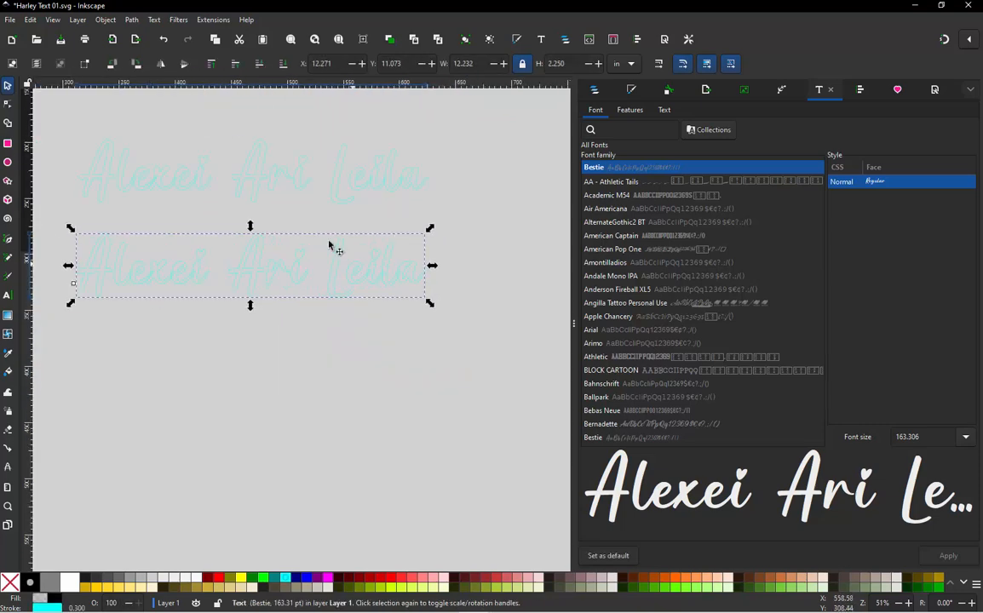
{"action": "scroll", "coordinate": [334, 248], "scroll_direction": "up", "scroll_amount": 1}
{"action": "scroll", "coordinate": [449, 277], "scroll_direction": "up", "scroll_amount": 3}
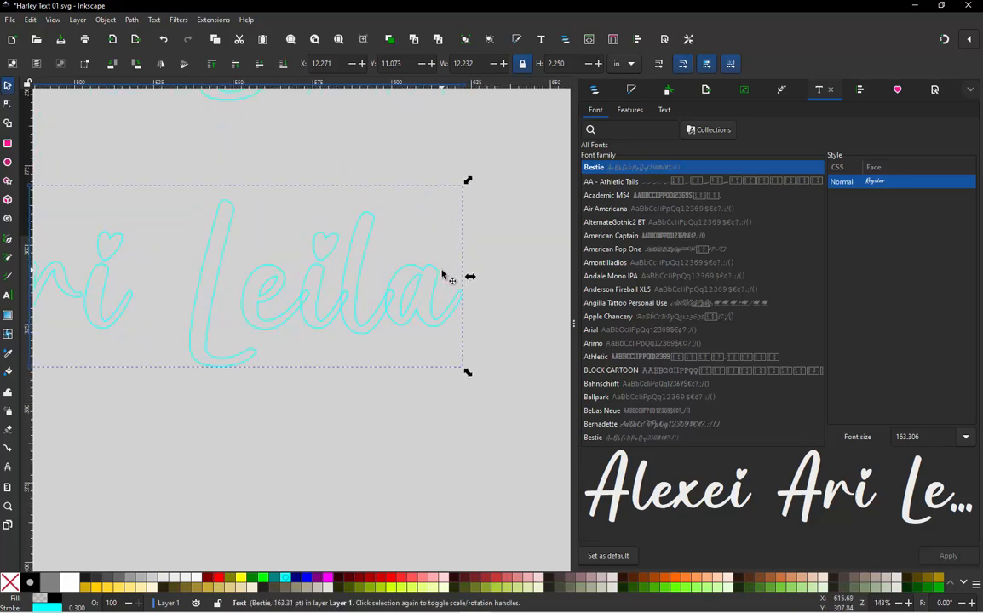
{"action": "left_click", "coordinate": [128, 20]}
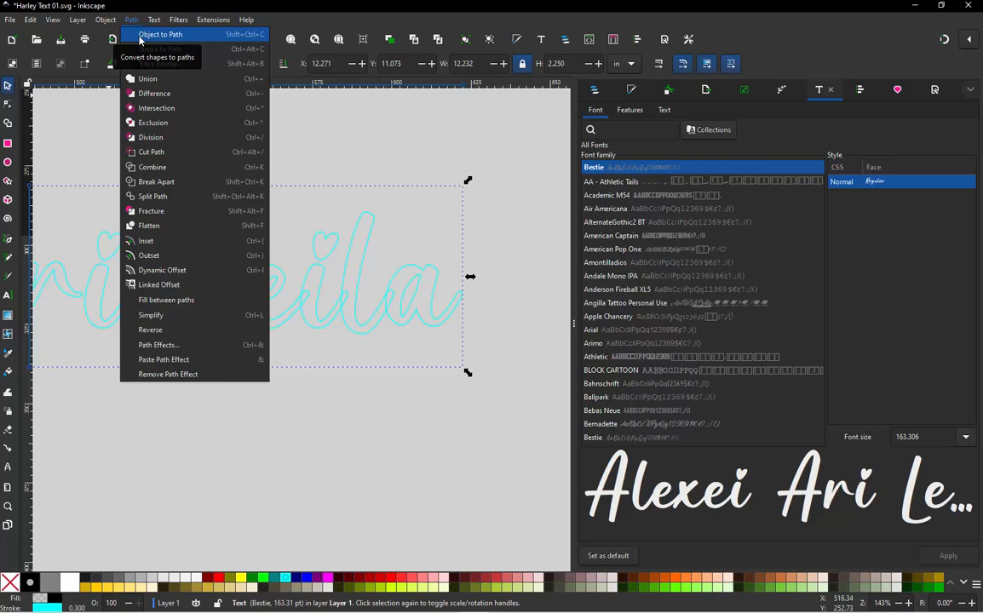
{"action": "left_click", "coordinate": [141, 36]}
- Expand the text5 group in the object list and check which letters path6 and path5 each contain
{"action": "left_click", "coordinate": [596, 90]}
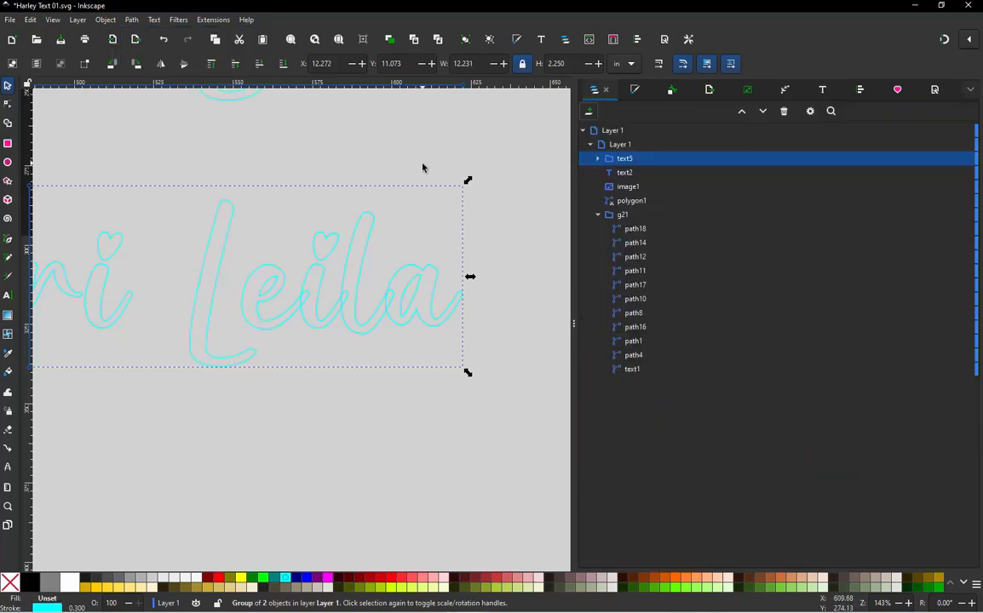
{"action": "left_click", "coordinate": [598, 158]}
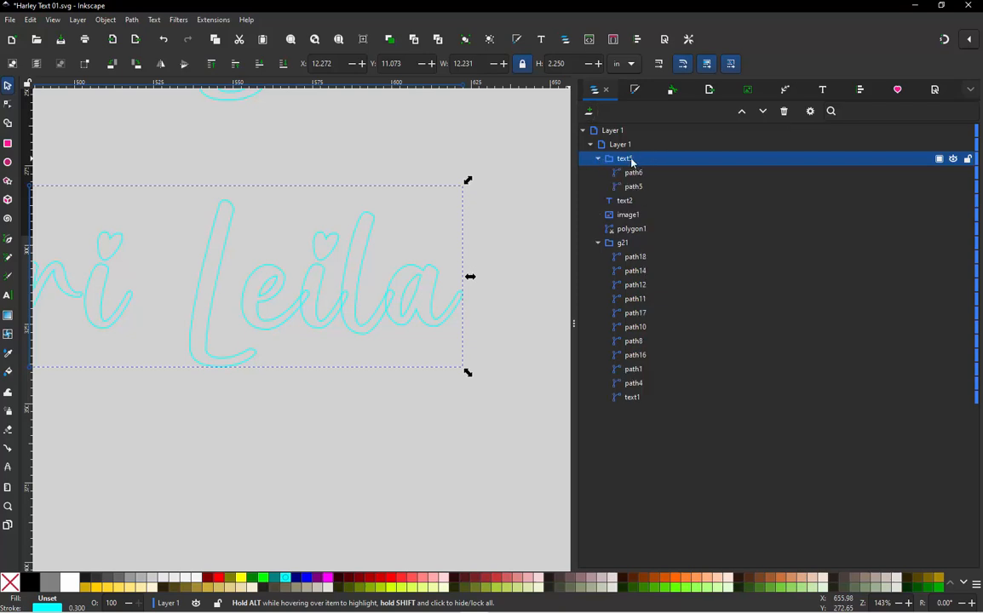
{"action": "left_click", "coordinate": [638, 174]}
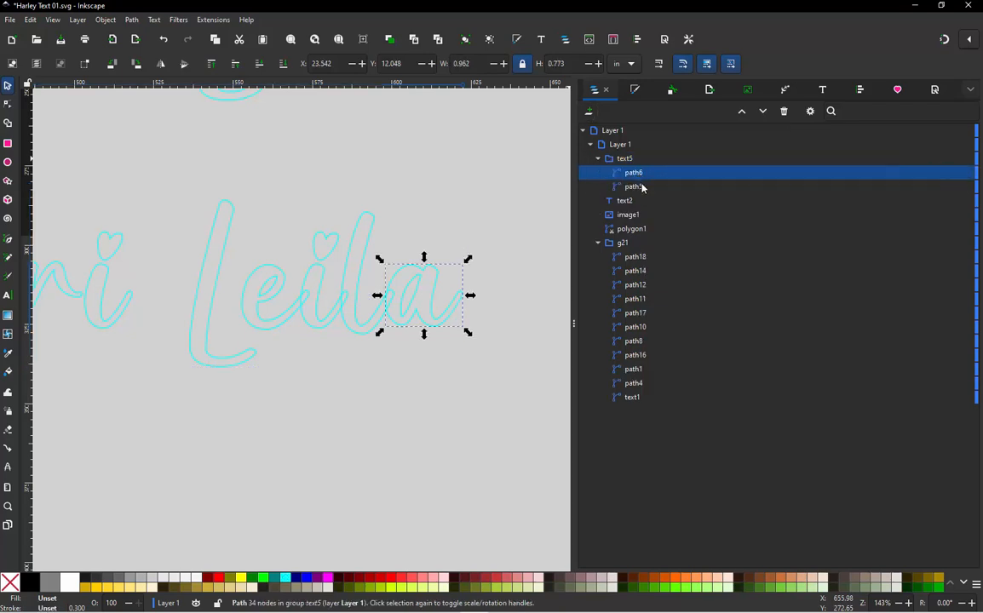
{"action": "left_click", "coordinate": [641, 188]}
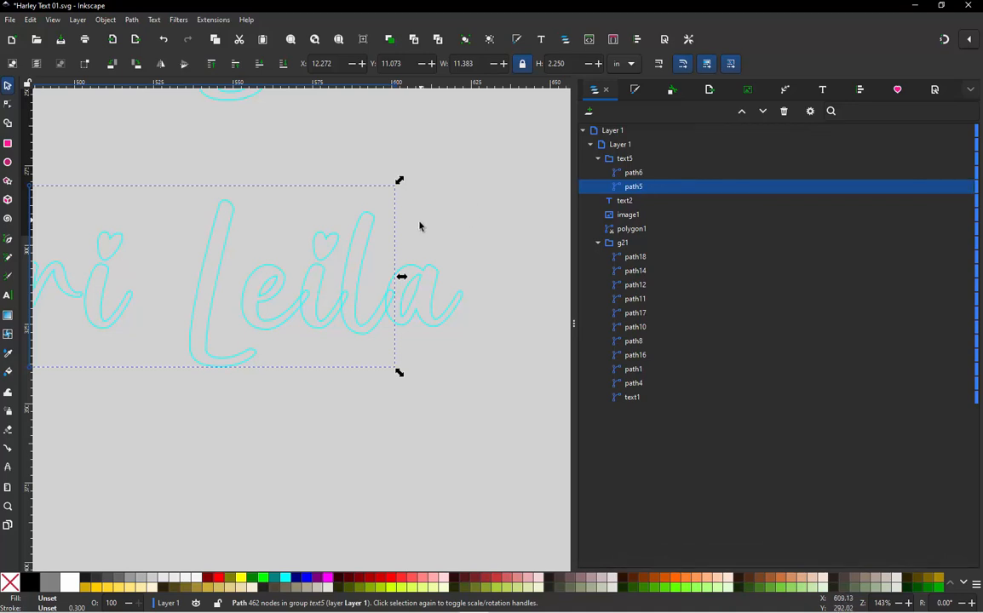
{"action": "scroll", "coordinate": [421, 226], "scroll_direction": "down", "scroll_amount": 3, "text": "ctrl"}
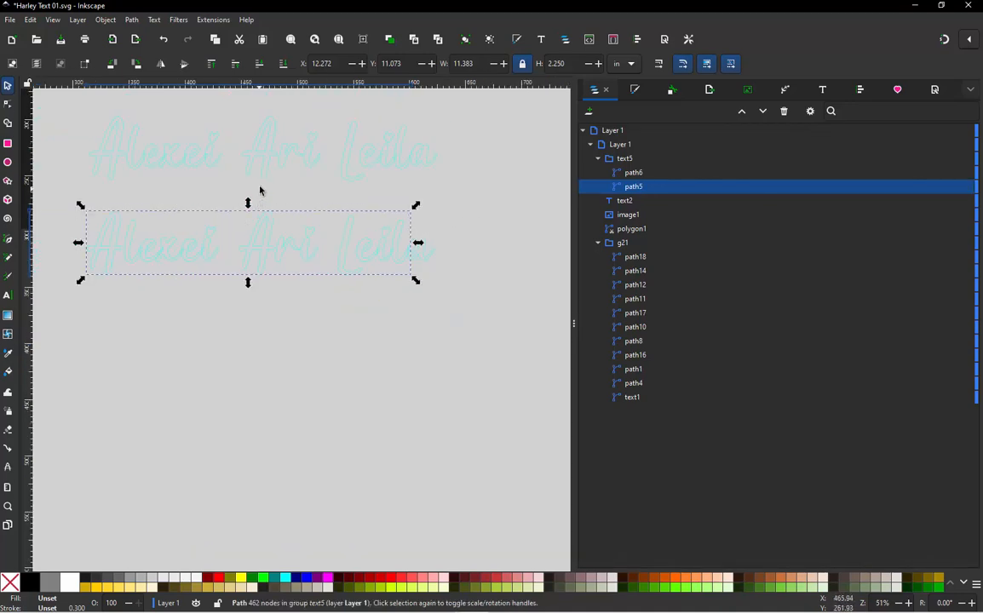
- Try to break apart the whole converted text5 group with Break Apart
{"action": "left_click", "coordinate": [379, 208]}
{"action": "scroll", "coordinate": [401, 208], "scroll_direction": "up", "scroll_amount": 1, "text": "ctrl"}
{"action": "scroll", "coordinate": [397, 205], "scroll_direction": "up", "scroll_amount": 1, "text": "ctrl"}
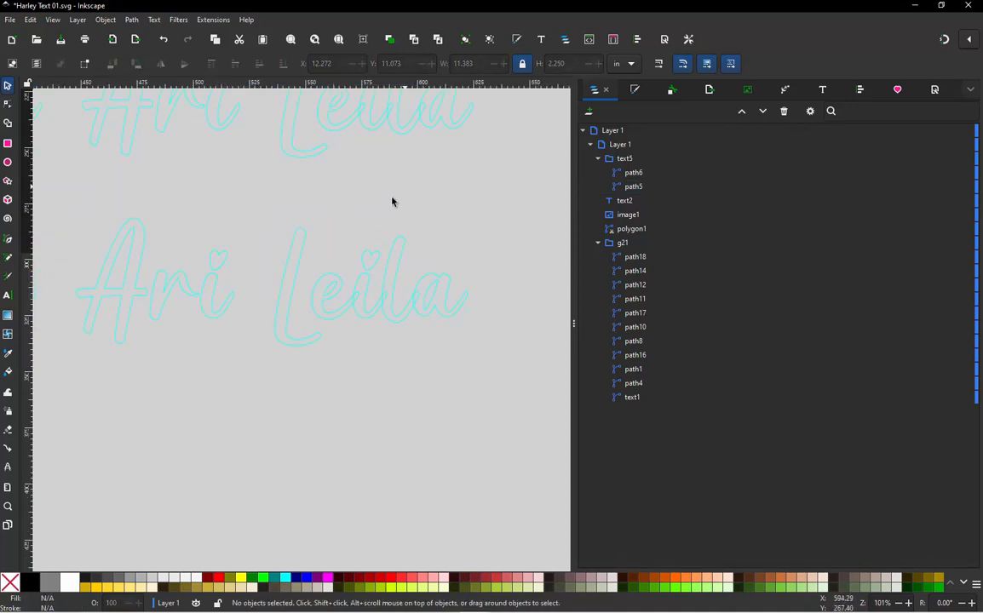
{"action": "scroll", "coordinate": [396, 246], "scroll_direction": "up", "scroll_amount": 1, "text": "ctrl"}
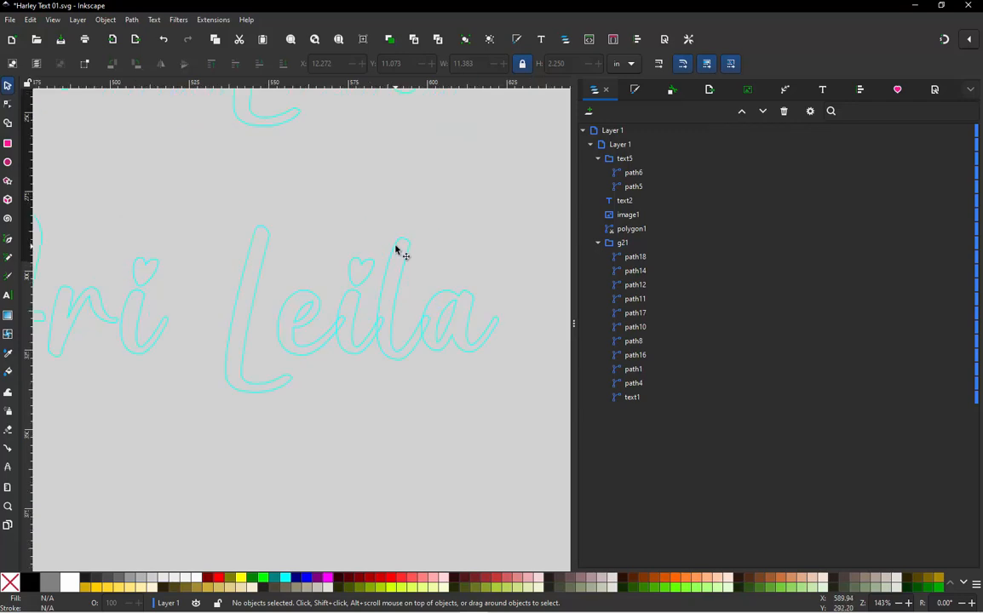
{"action": "left_click", "coordinate": [264, 255]}
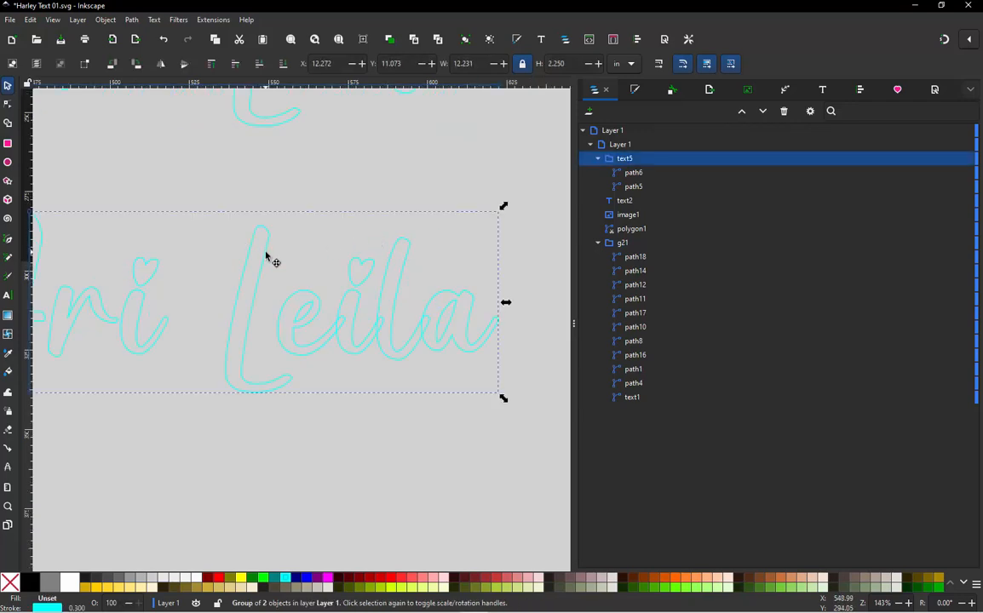
{"action": "left_click", "coordinate": [131, 20]}
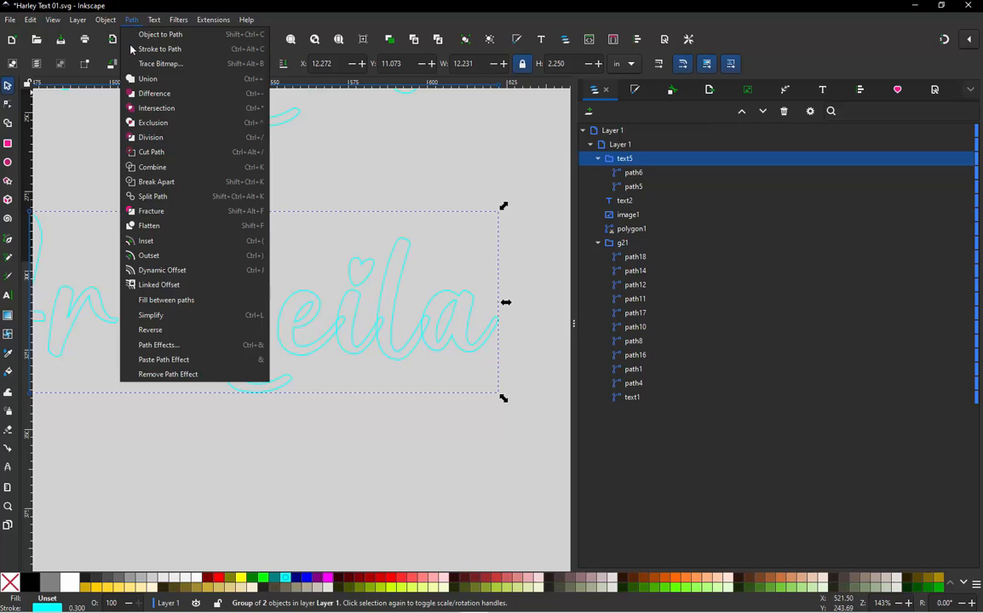
{"action": "left_click", "coordinate": [155, 186]}
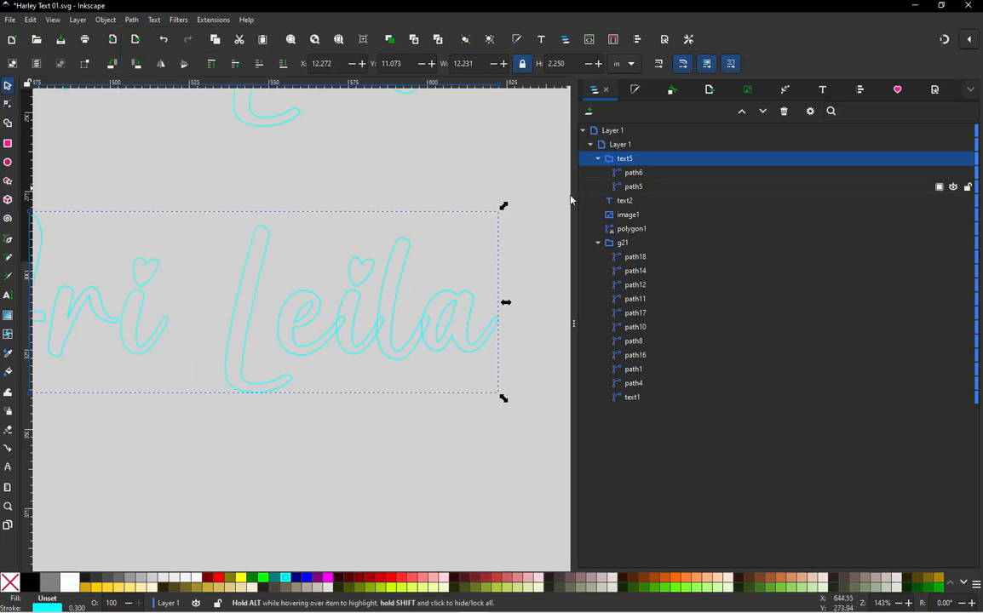
- Move path6 and path5 out of the text5 group into Layer 1 and delete the emptied group
{"action": "left_click", "coordinate": [633, 173]}
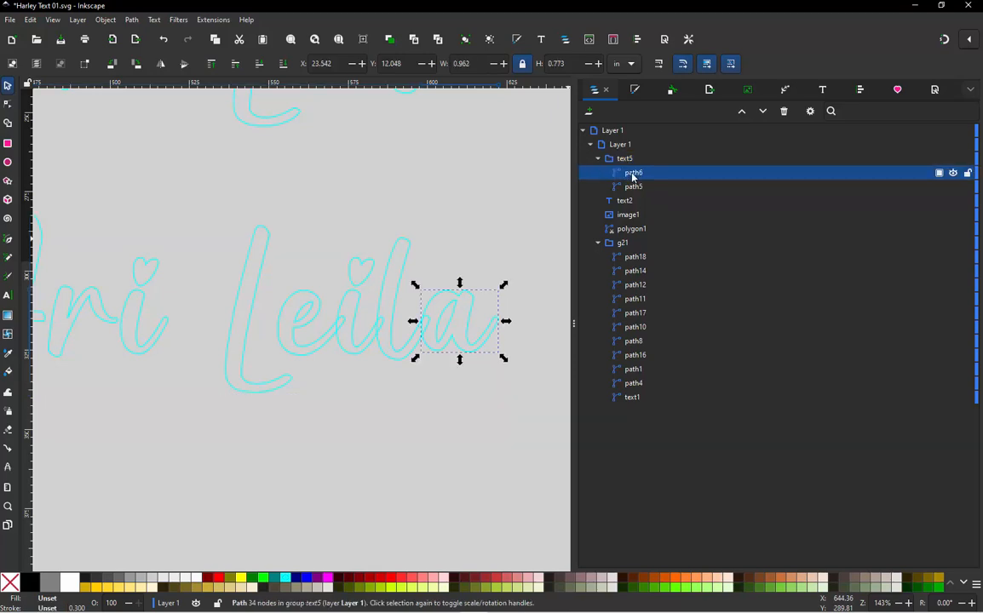
{"action": "left_click", "coordinate": [635, 186], "text": "shift"}
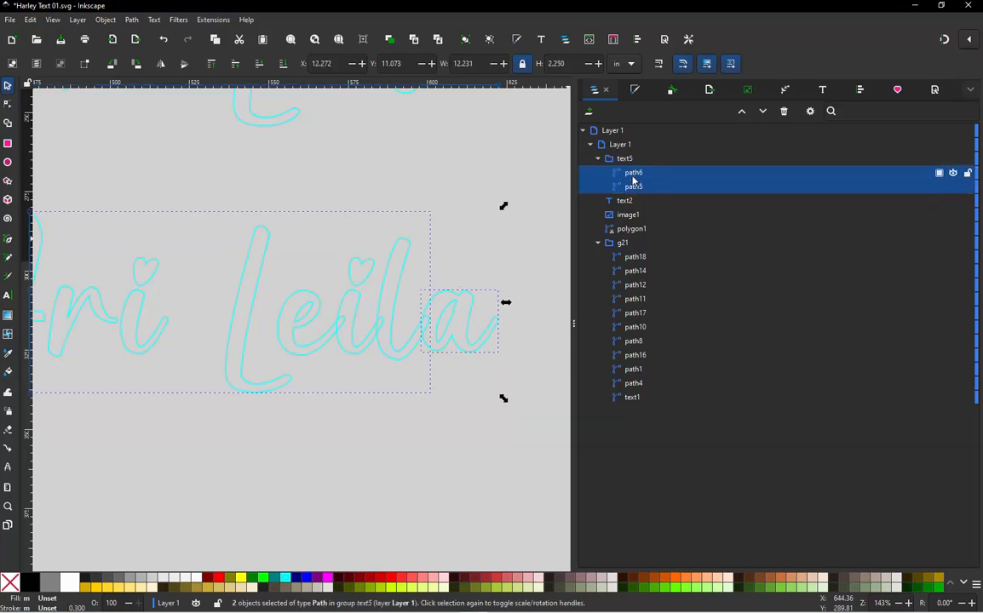
{"action": "left_click_drag", "start_coordinate": [628, 164], "coordinate": [625, 150]}
{"action": "left_click", "coordinate": [625, 188]}
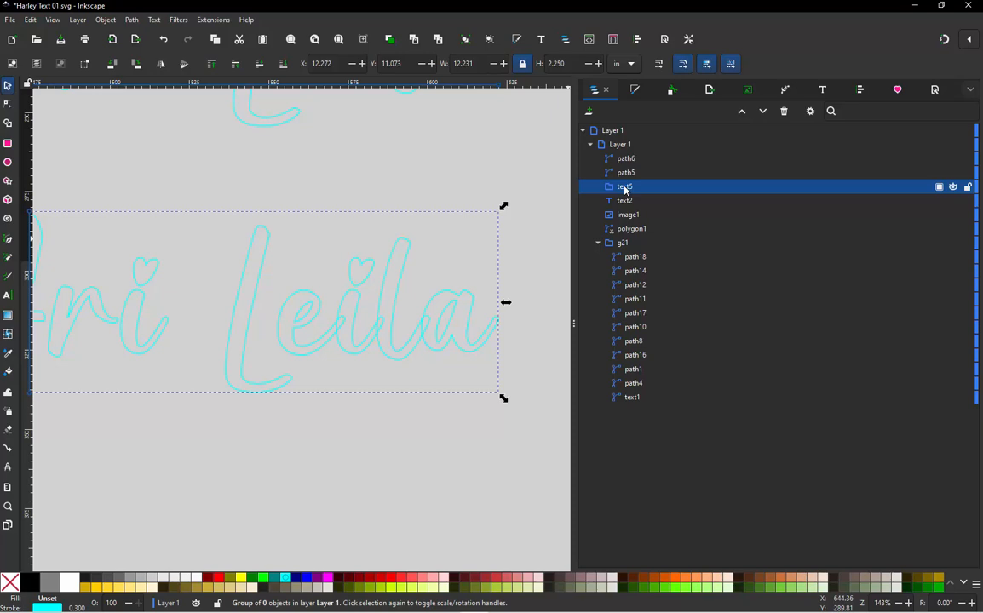
{"action": "key", "text": "Delete"}
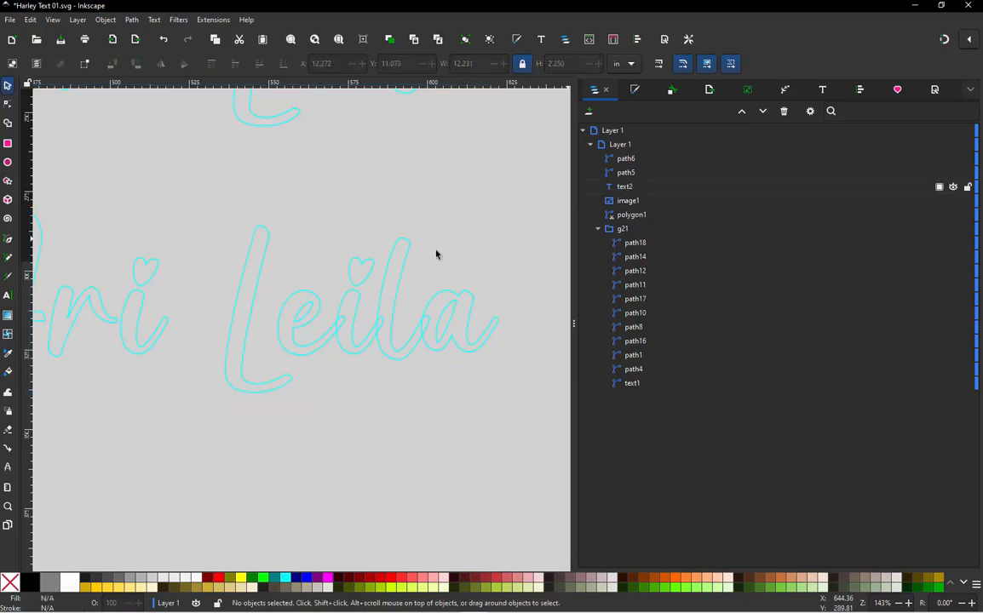
- Break apart path5 of the lower lettering copy into separate letter outlines with Break Apart
{"action": "left_click", "coordinate": [253, 235]}
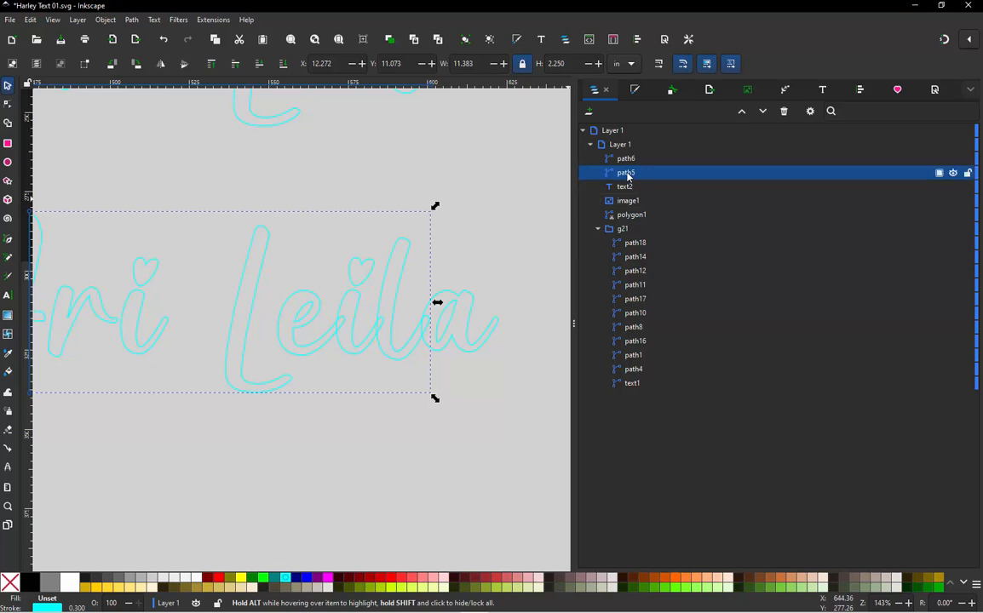
{"action": "left_click", "coordinate": [132, 19]}
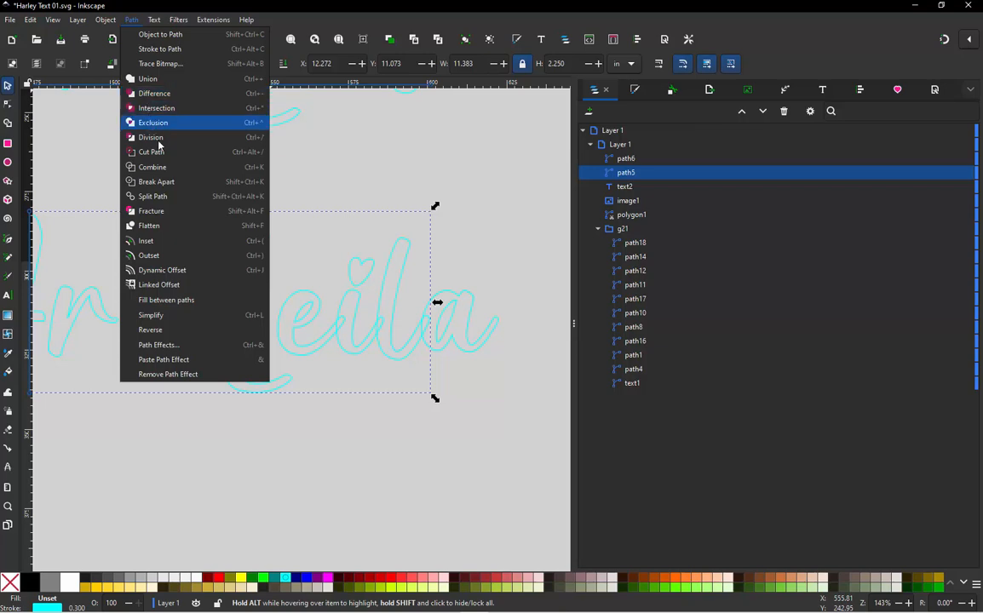
{"action": "left_click", "coordinate": [170, 182]}
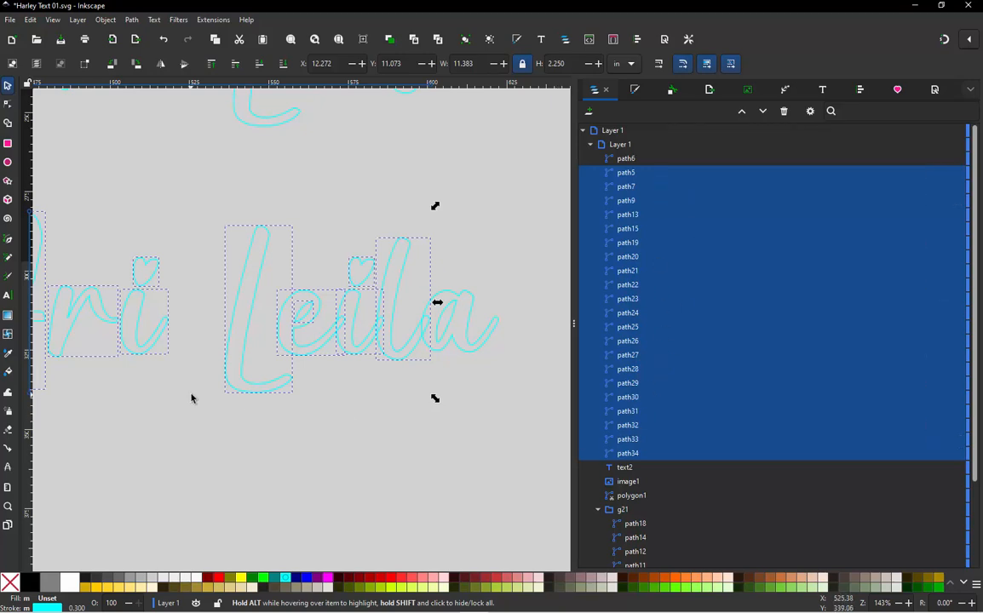
{"action": "left_click", "coordinate": [214, 419]}
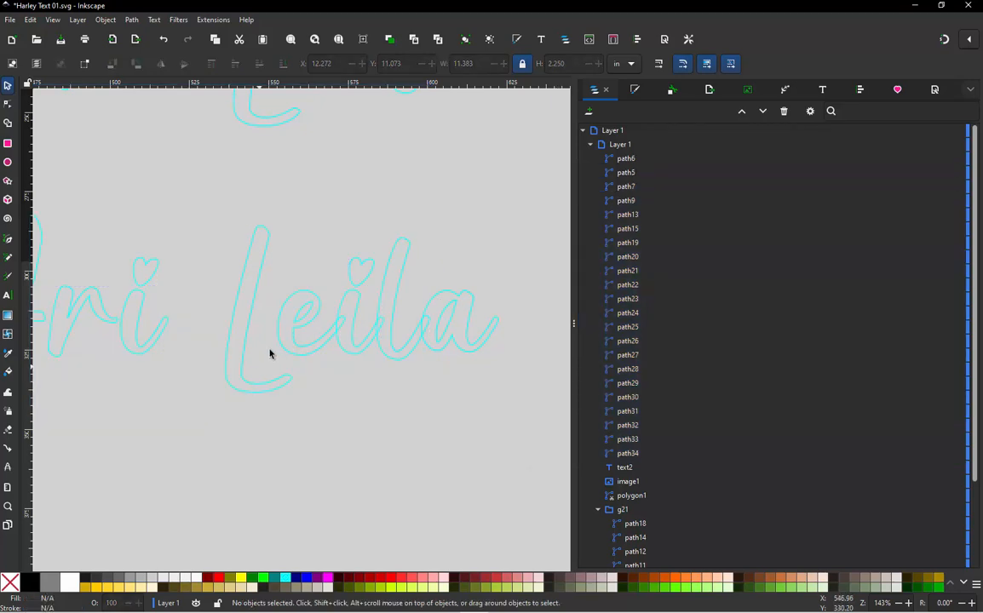
- Check the separated inner loop of the letter e beside the capital L
{"action": "scroll", "coordinate": [314, 322], "scroll_direction": "up", "scroll_amount": 2}
{"action": "left_click", "coordinate": [318, 307]}
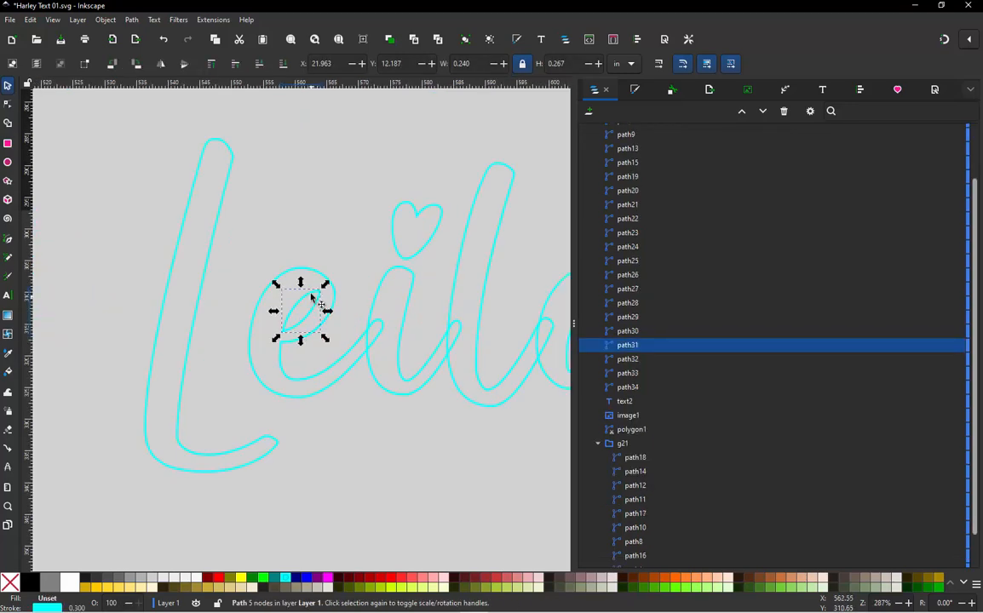
{"action": "left_click", "coordinate": [308, 235]}
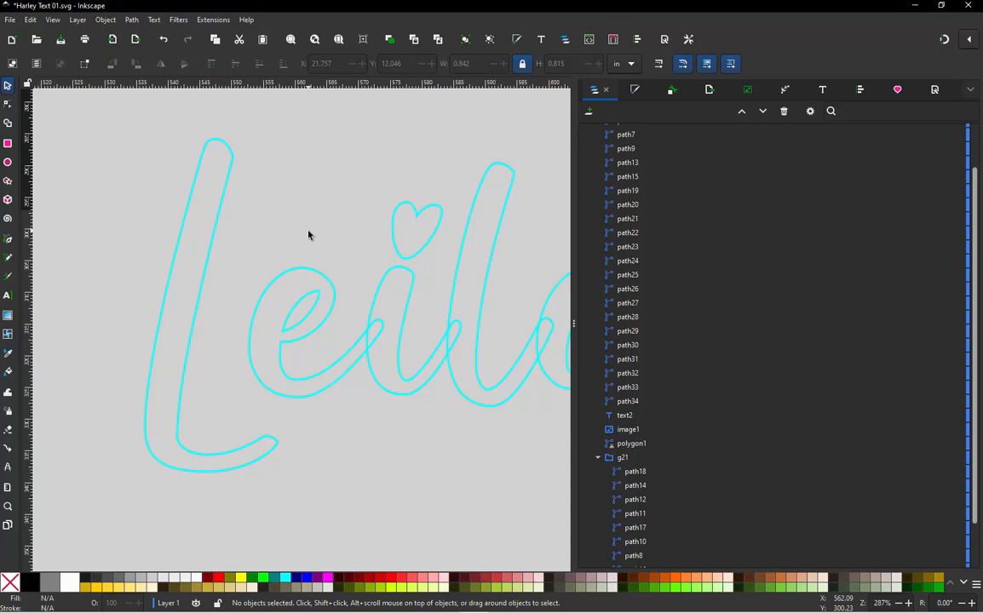
- Open the capital L's outline for node editing and turn off the Bezier handles and the node transformation handles
{"action": "left_click", "coordinate": [210, 257]}
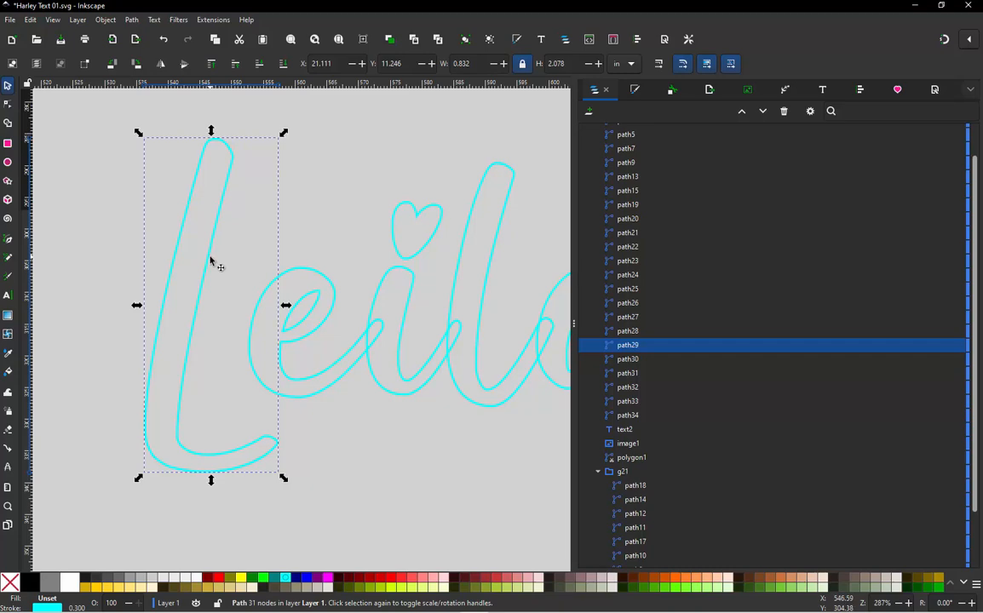
{"action": "scroll", "coordinate": [215, 127], "scroll_direction": "up", "scroll_amount": 5, "text": "ctrl"}
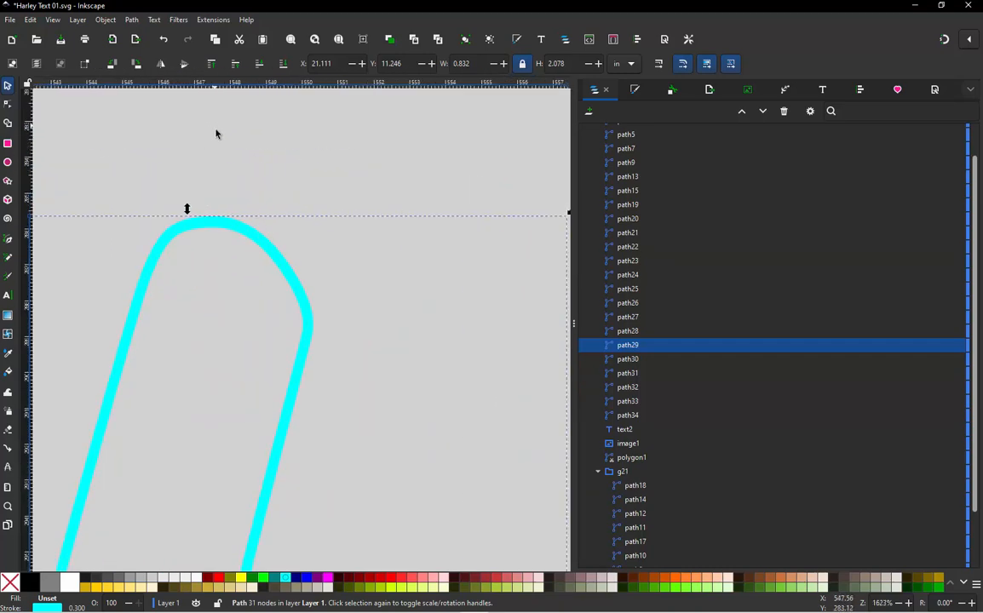
{"action": "double_click", "coordinate": [237, 226]}
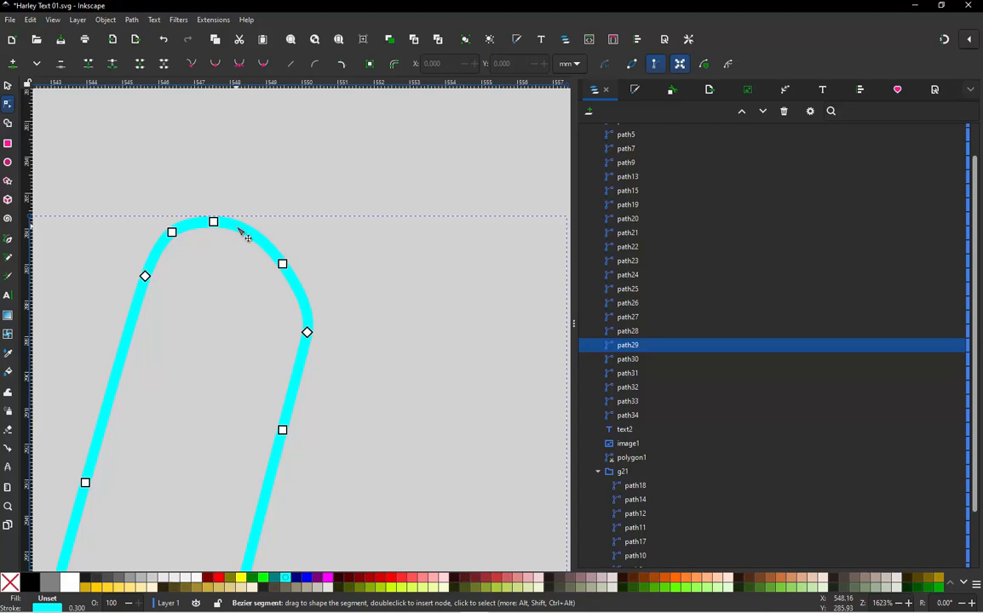
{"action": "left_click", "coordinate": [245, 236]}
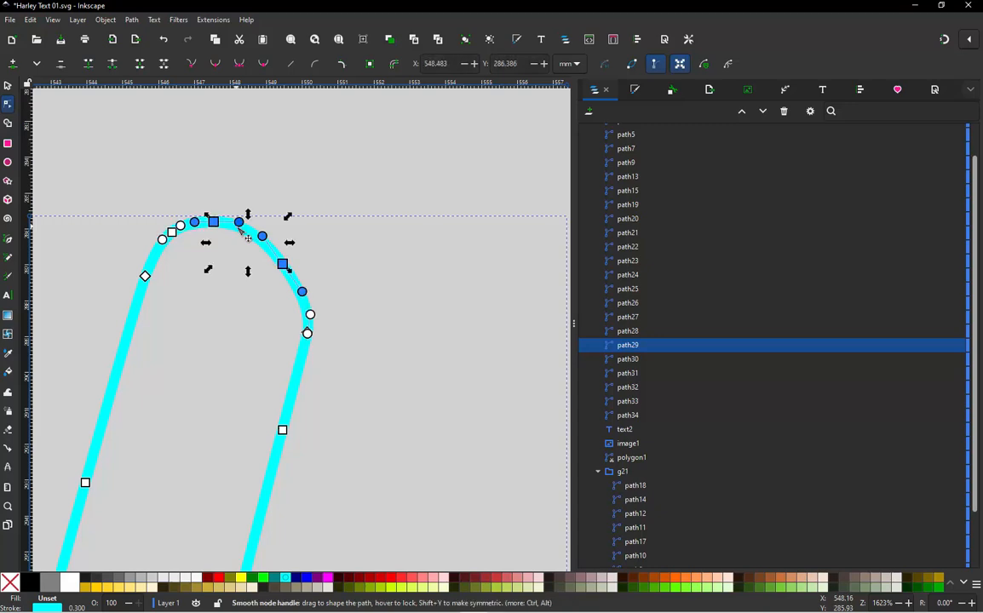
{"action": "left_click", "coordinate": [655, 65]}
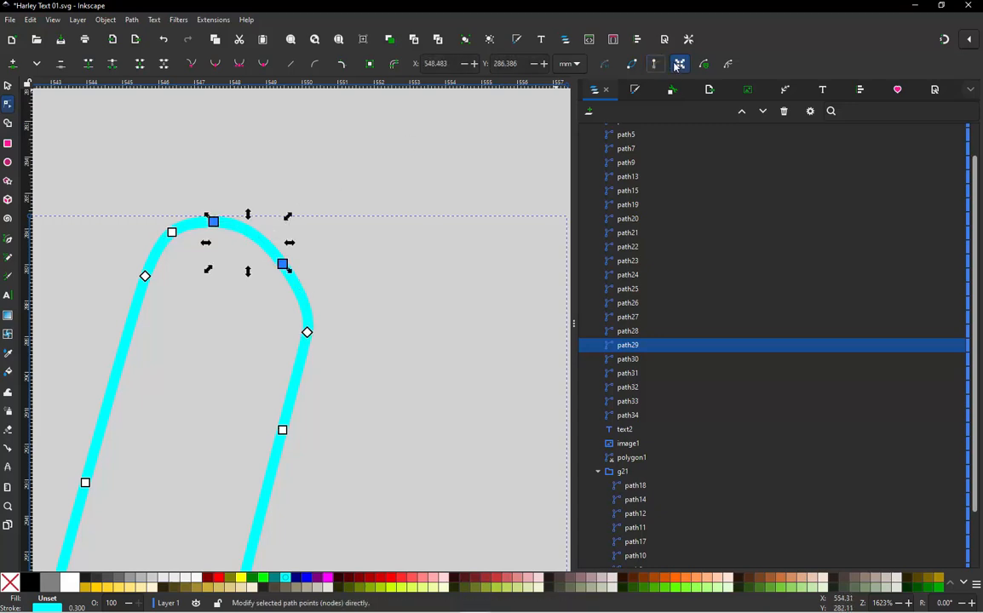
{"action": "left_click", "coordinate": [680, 65]}
{"action": "left_click", "coordinate": [304, 180]}
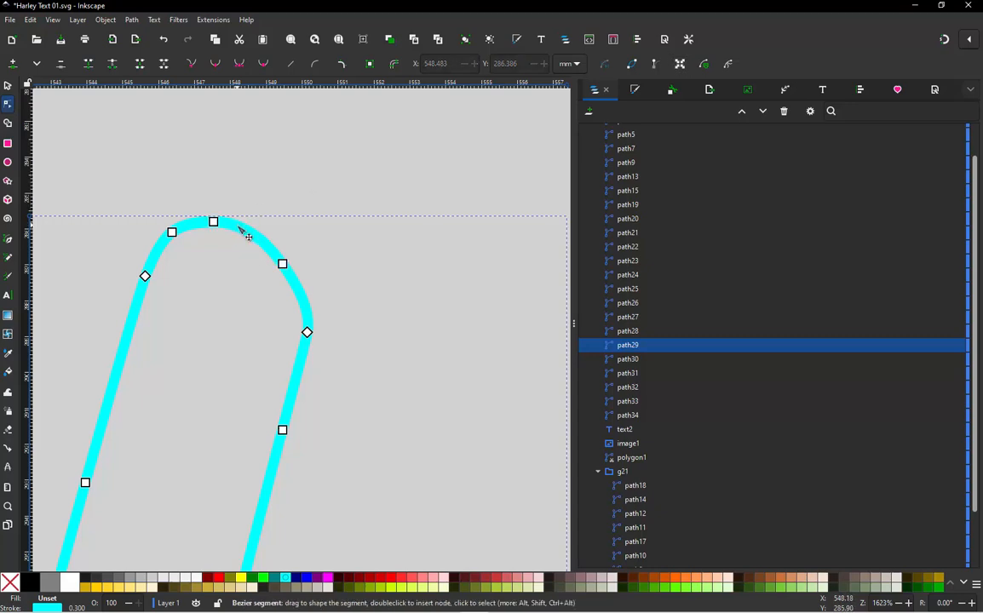
- Insert a corner node on the curve at the top of the L, break the path there, and undo the test move
{"action": "double_click", "coordinate": [239, 226]}
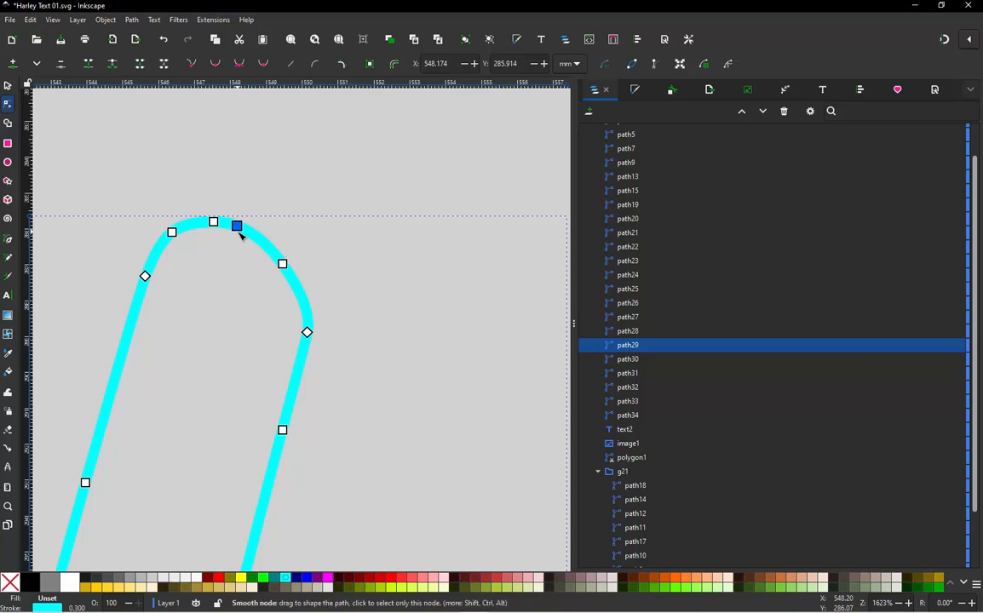
{"action": "key", "text": "shift+c"}
{"action": "key", "text": "shift+b"}
{"action": "left_click_drag", "start_coordinate": [237, 226], "coordinate": [286, 229]}
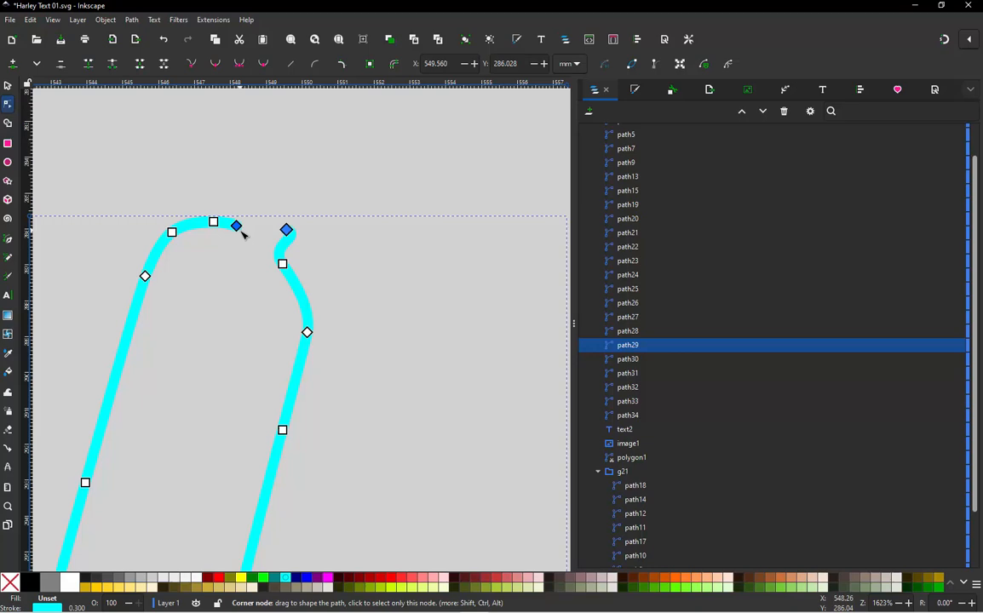
{"action": "key", "text": "ctrl+z"}
{"action": "key", "text": "ctrl+z"}
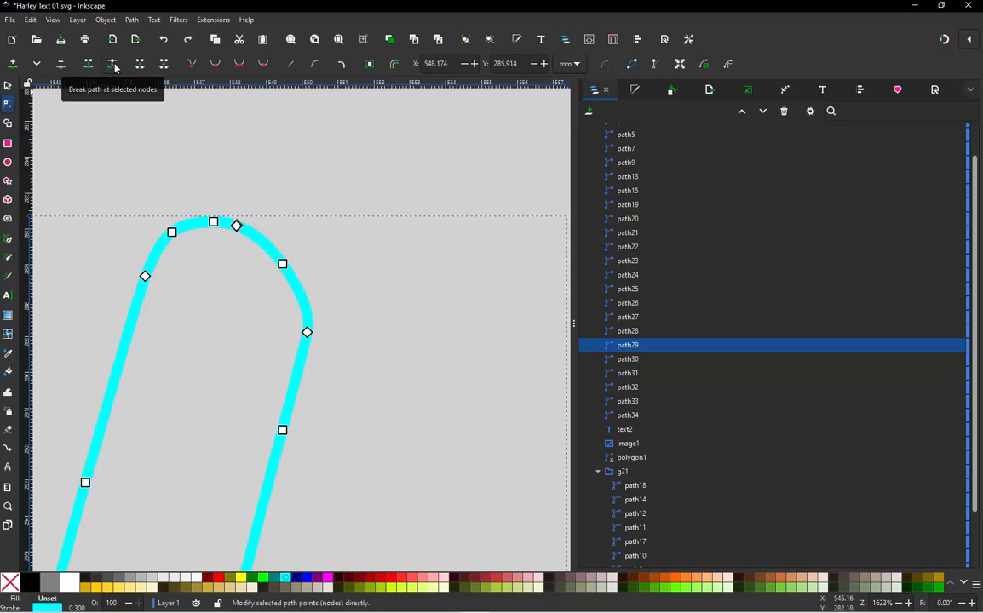
- Test the break at the top of the L by pulling the loose end upward, and undo that move
{"action": "left_click", "coordinate": [236, 226]}
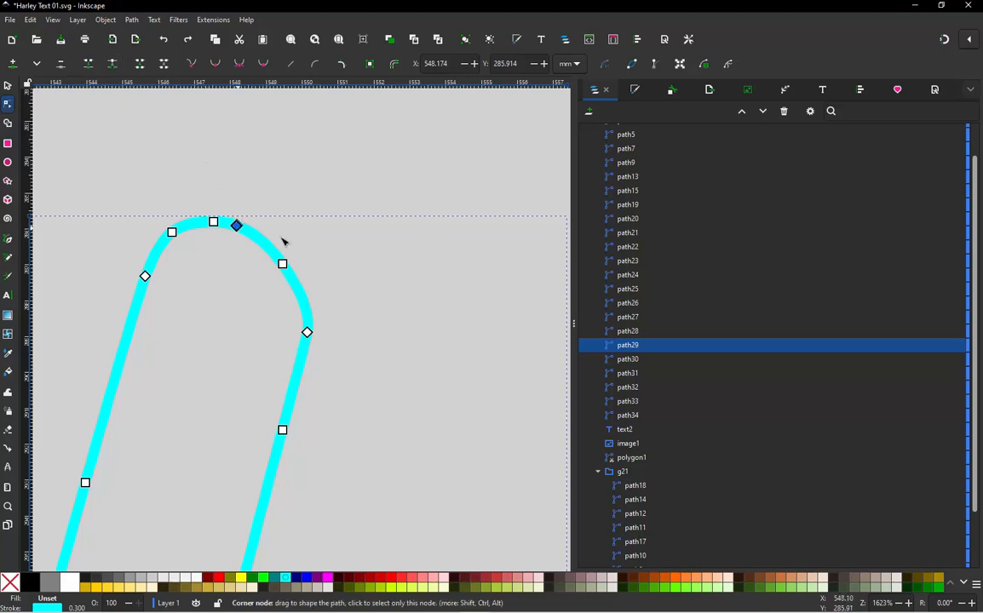
{"action": "left_click_drag", "start_coordinate": [237, 226], "coordinate": [232, 178]}
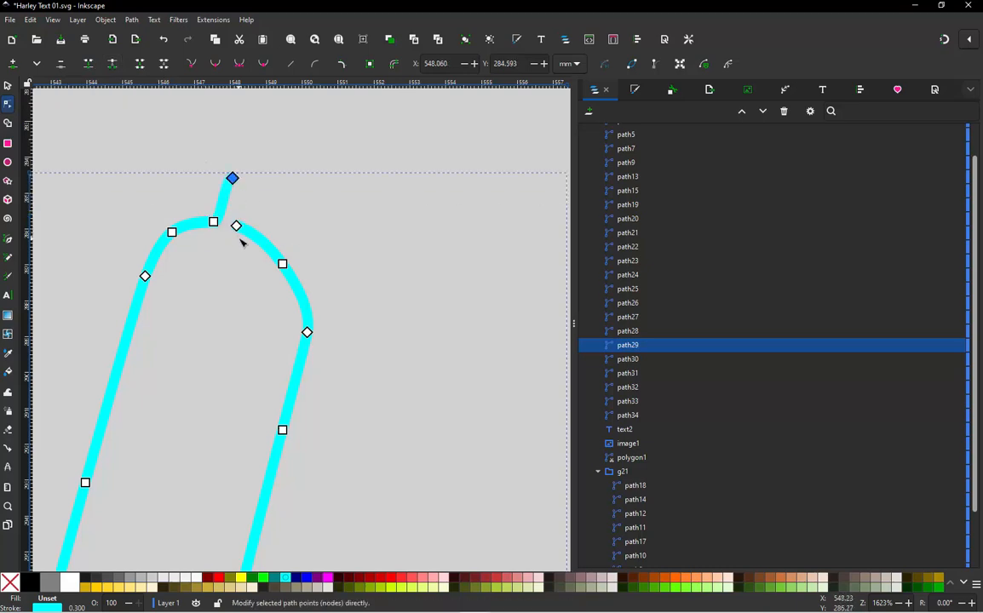
{"action": "key", "text": "ctrl+z"}
- Break the L's path at the node on the tip of its lower tail and undo the test move
{"action": "scroll", "coordinate": [177, 203], "scroll_direction": "down", "scroll_amount": 4}
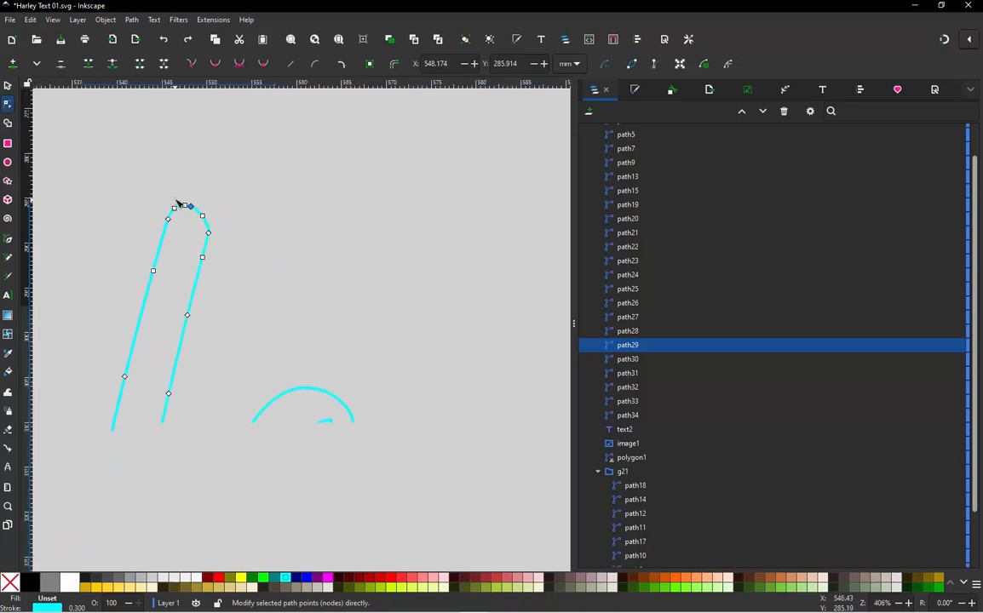
{"action": "scroll", "coordinate": [187, 194], "scroll_direction": "down", "scroll_amount": 3}
{"action": "scroll", "coordinate": [190, 427], "scroll_direction": "up", "scroll_amount": 2}
{"action": "scroll", "coordinate": [196, 349], "scroll_direction": "up", "scroll_amount": 2}
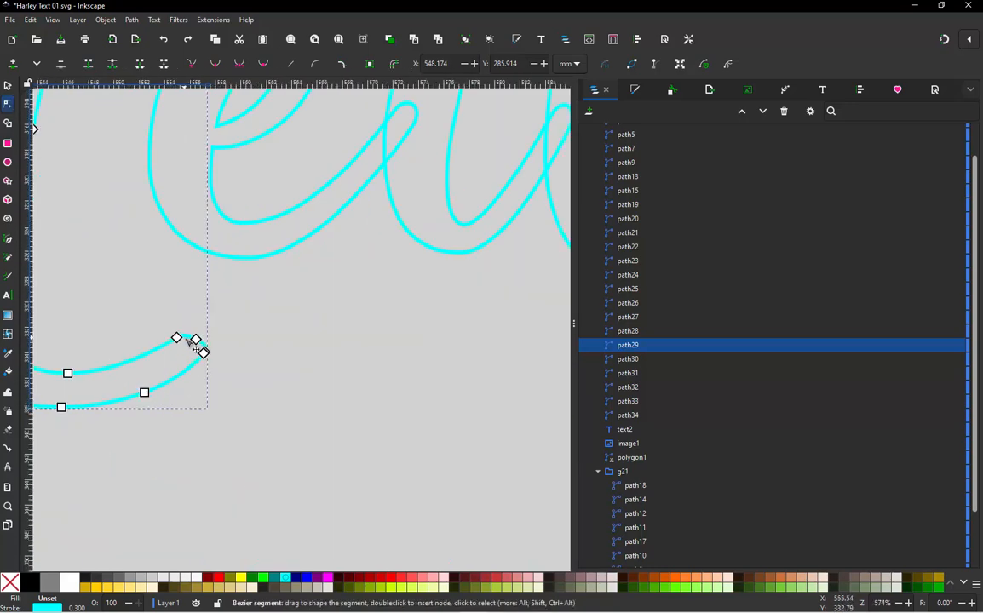
{"action": "scroll", "coordinate": [196, 347], "scroll_direction": "up", "scroll_amount": 2}
{"action": "left_click", "coordinate": [208, 340]}
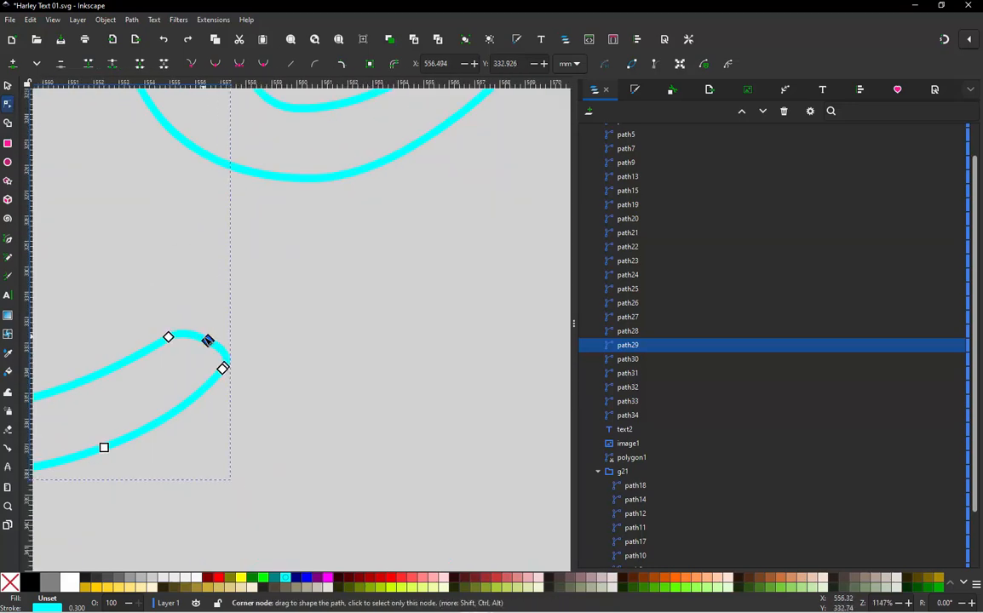
{"action": "left_click_drag", "start_coordinate": [208, 341], "coordinate": [217, 313]}
{"action": "key", "text": "ctrl+z"}
{"action": "key", "text": "Escape"}
{"action": "scroll", "coordinate": [381, 359], "scroll_direction": "down", "scroll_amount": 4}
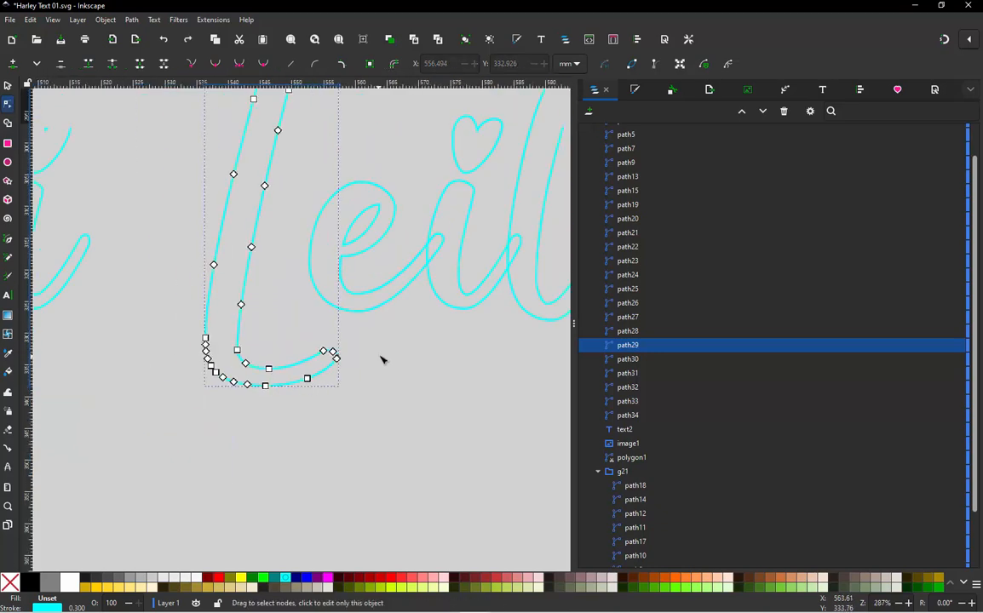
{"action": "scroll", "coordinate": [288, 281], "scroll_direction": "down", "scroll_amount": 1}
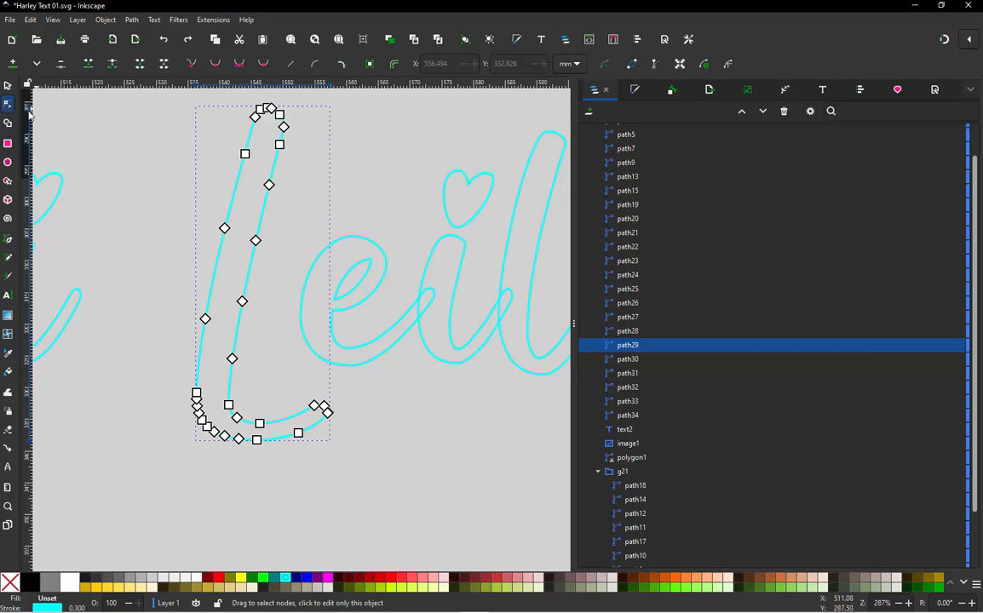
- Select the whole L path and break it apart into two separate side paths with Break Apart
{"action": "left_click", "coordinate": [11, 83]}
{"action": "left_click", "coordinate": [226, 204]}
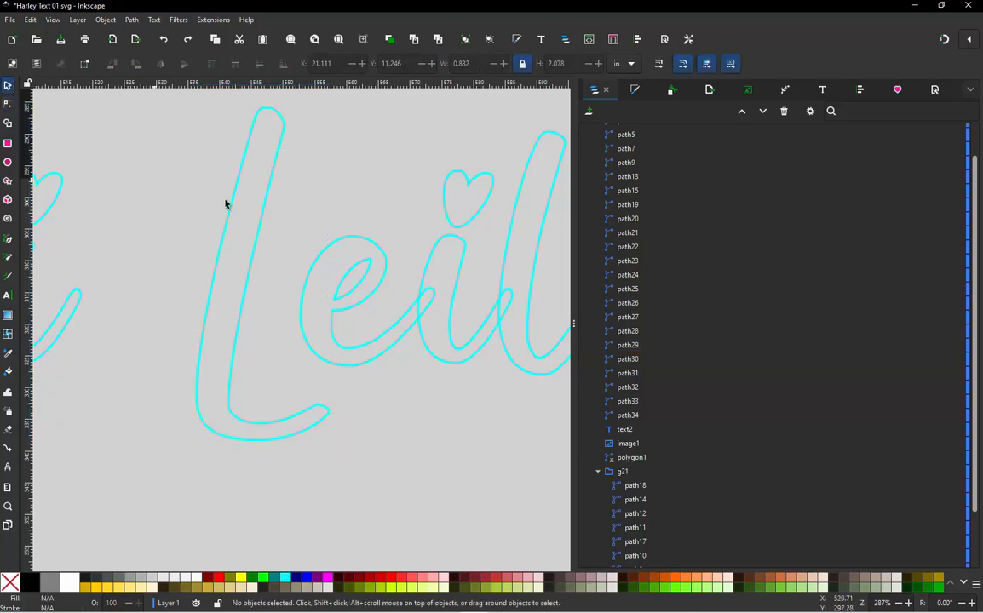
{"action": "left_click", "coordinate": [235, 203]}
{"action": "right_click", "coordinate": [232, 203]}
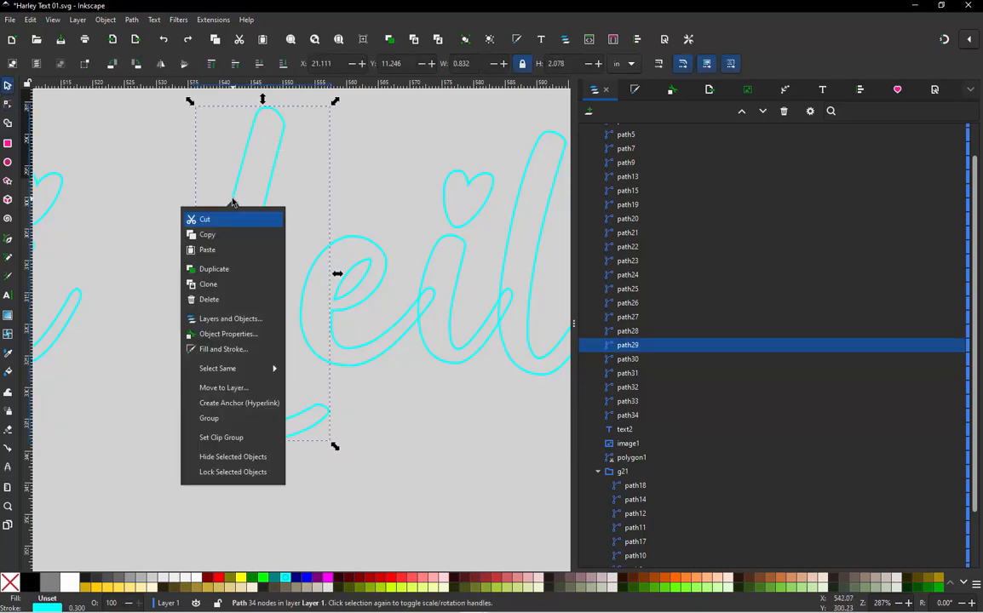
{"action": "left_click", "coordinate": [132, 20]}
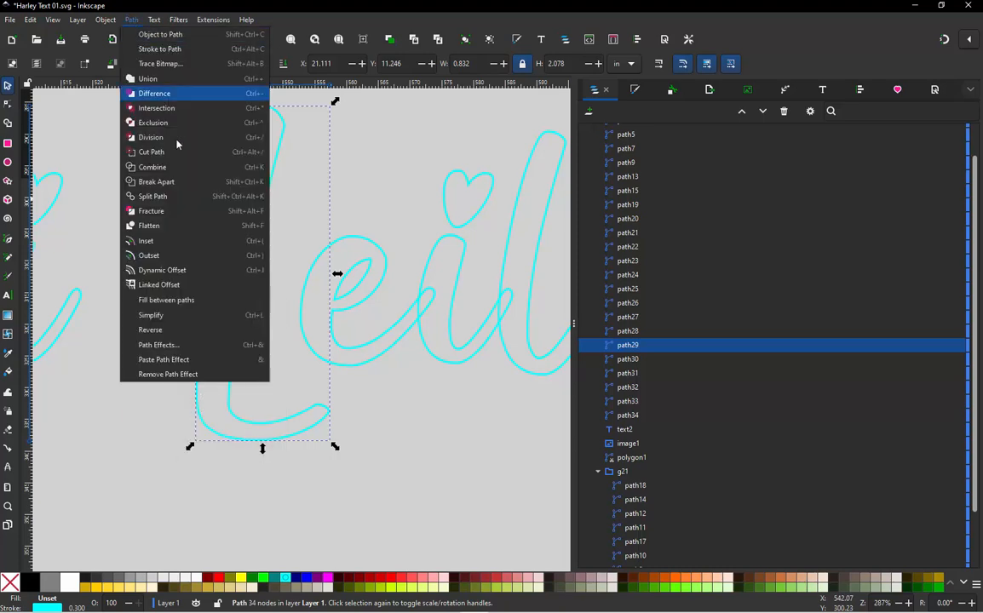
{"action": "left_click", "coordinate": [176, 183]}
{"action": "left_click", "coordinate": [213, 186]}
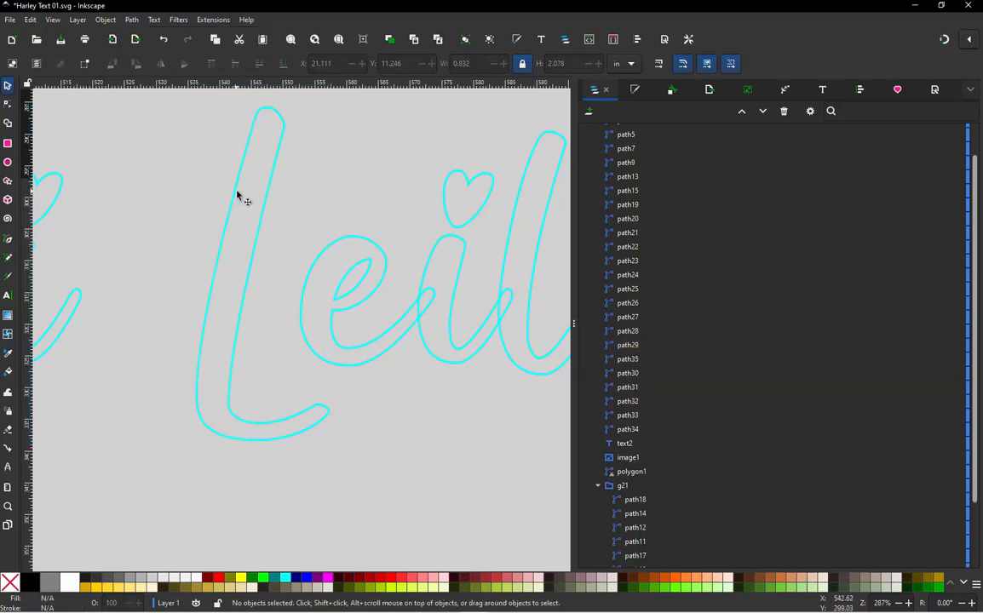
- Move the two sides of the L separately to check that they are independent, and undo both moves
{"action": "left_click_drag", "start_coordinate": [235, 196], "coordinate": [188, 205]}
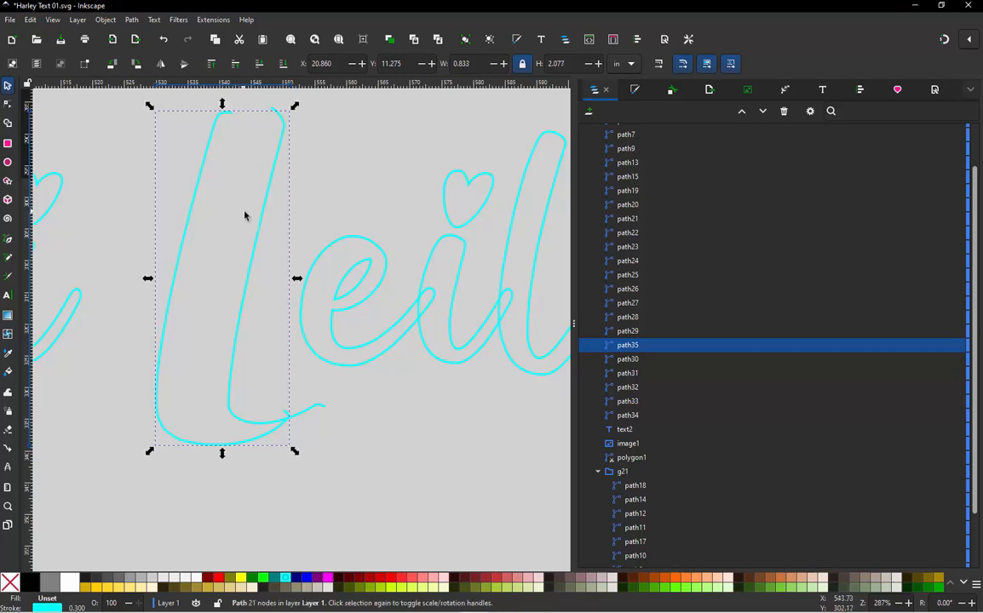
{"action": "left_click_drag", "start_coordinate": [263, 219], "coordinate": [266, 196]}
{"action": "key", "text": "ctrl+z"}
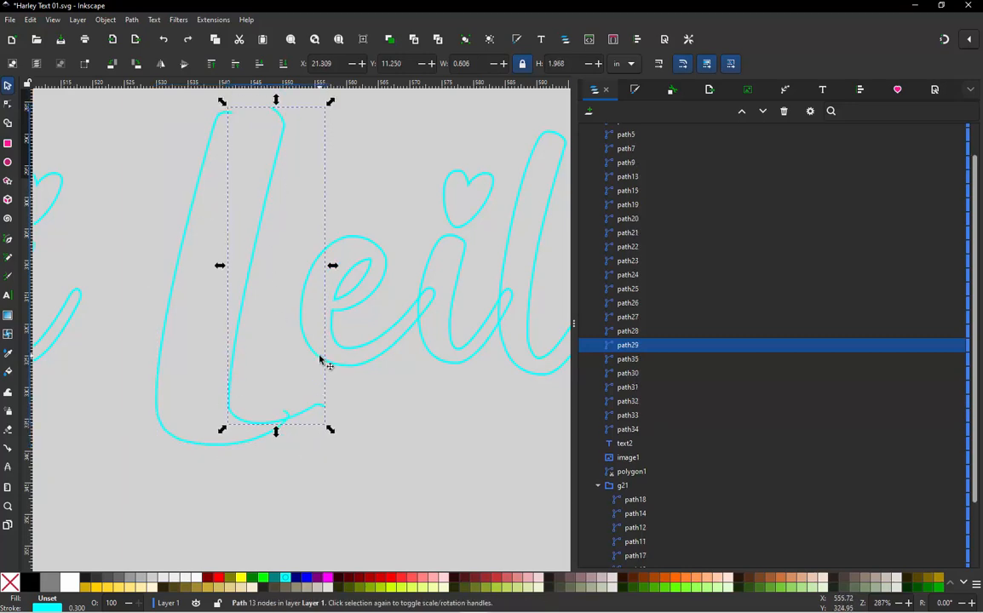
{"action": "key", "text": "ctrl+z"}
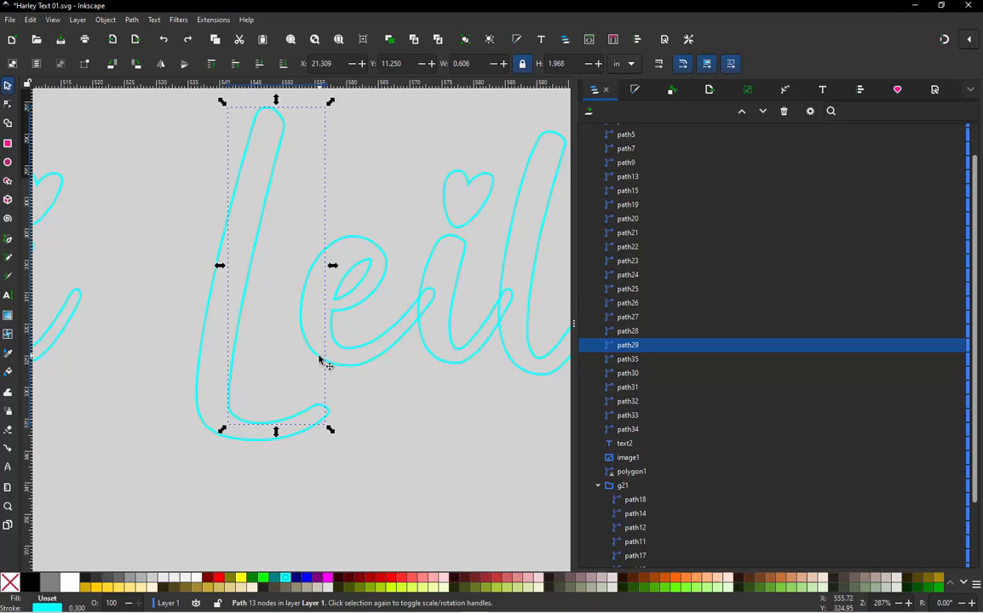
- Select both side paths of the L and merge them into one path with Combine
{"action": "left_click", "coordinate": [185, 328]}
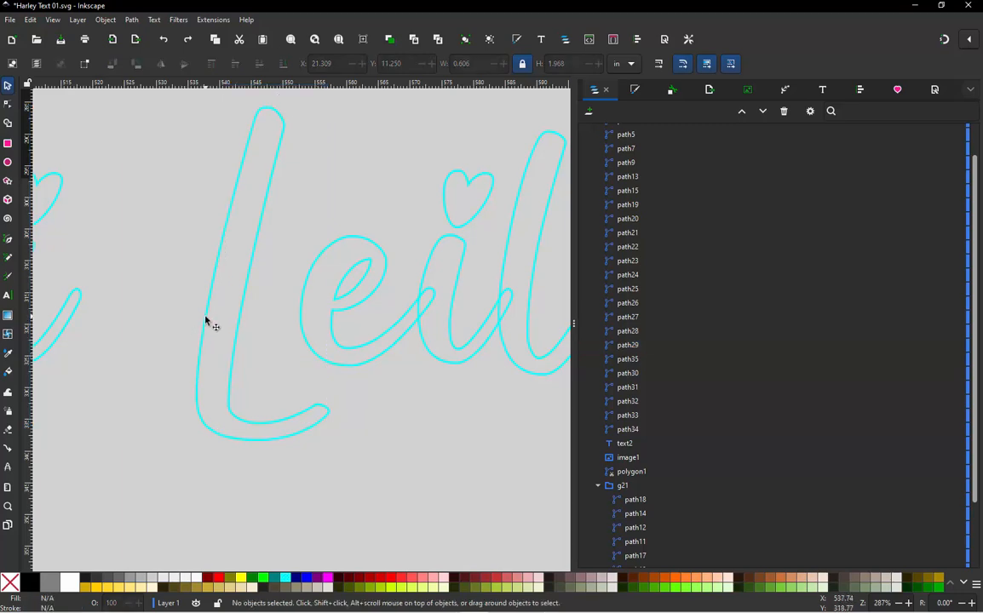
{"action": "left_click", "coordinate": [245, 314]}
{"action": "left_click", "coordinate": [242, 314], "text": "shift"}
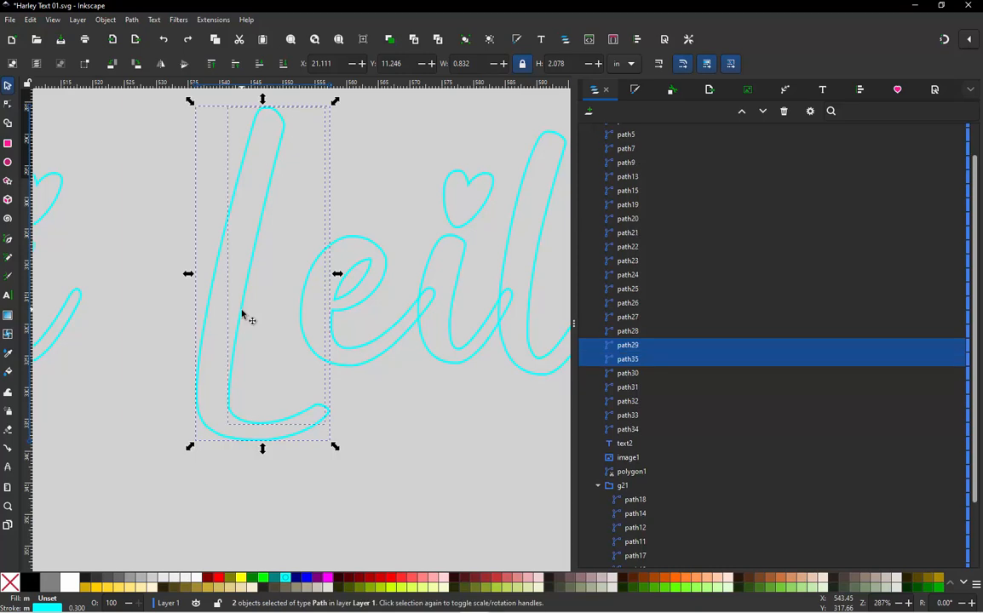
{"action": "left_click", "coordinate": [131, 19]}
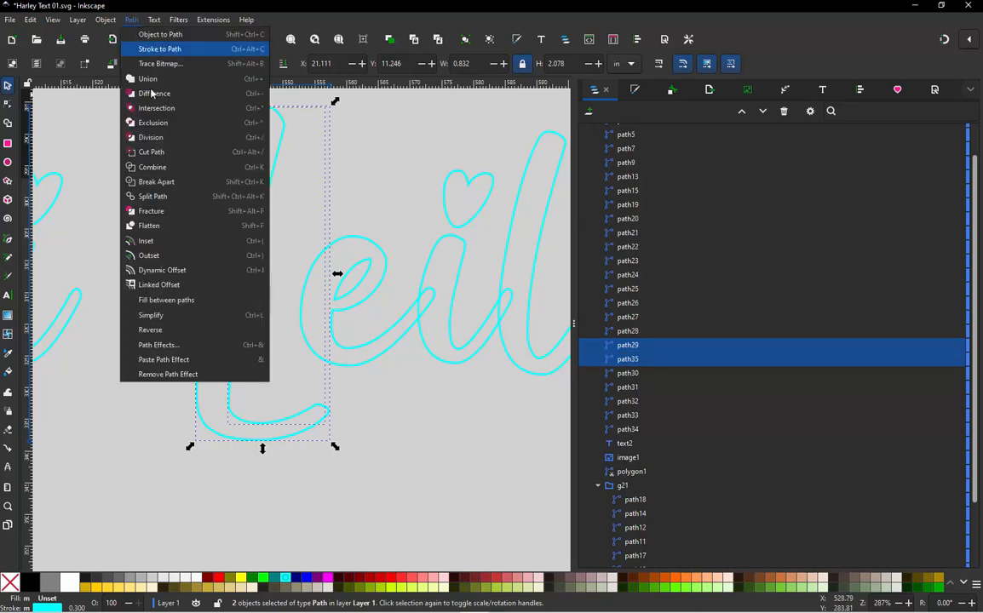
{"action": "left_click", "coordinate": [170, 164]}
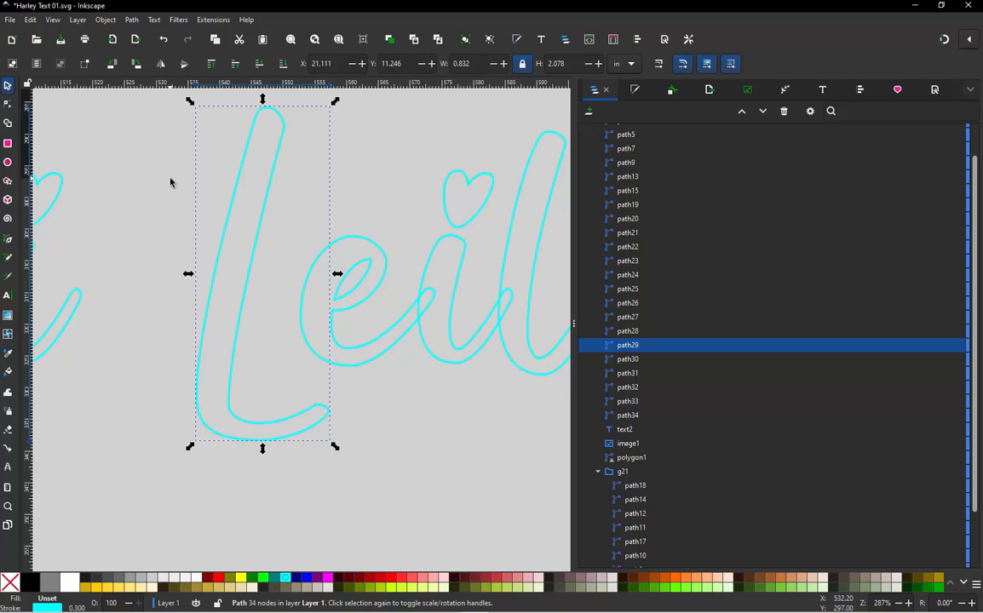
- Set the L path in Ink/Stitch Params to a custom satin column instead of a running stitch and apply the settings
{"action": "key", "text": "ctrl"}
{"action": "left_click", "coordinate": [213, 19]}
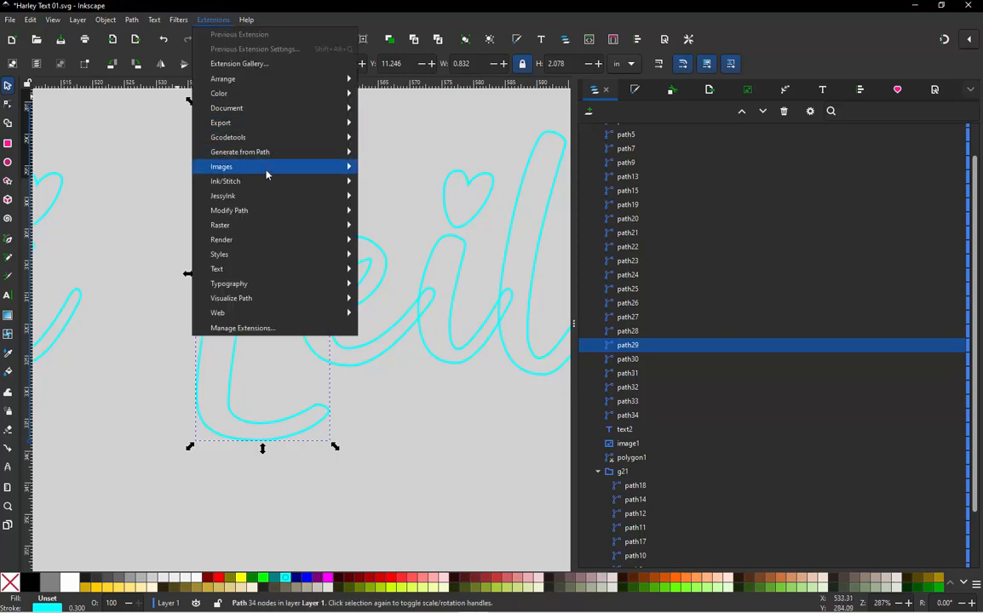
{"action": "mouse_move", "coordinate": [279, 177]}
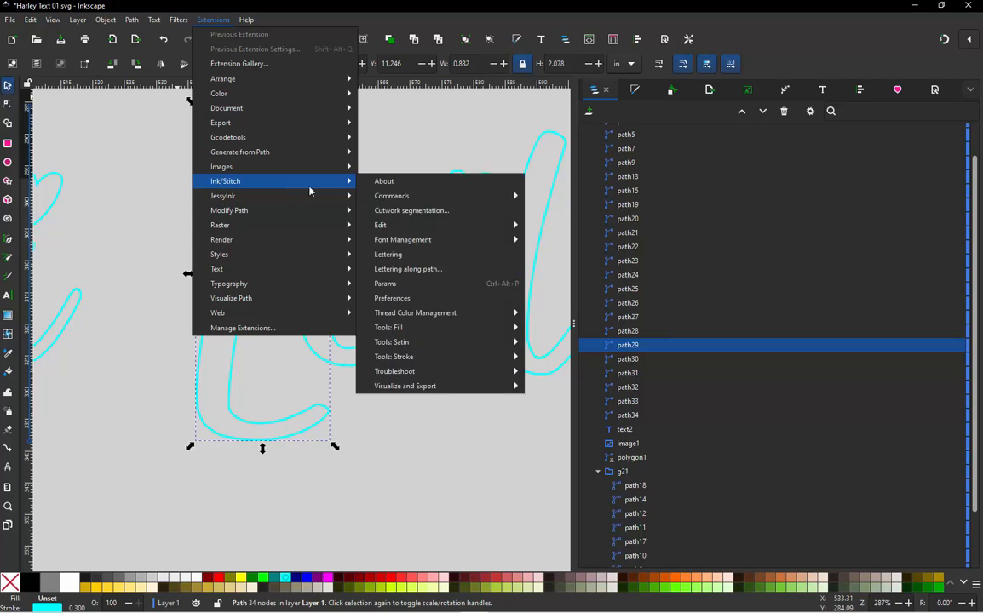
{"action": "left_click", "coordinate": [413, 284]}
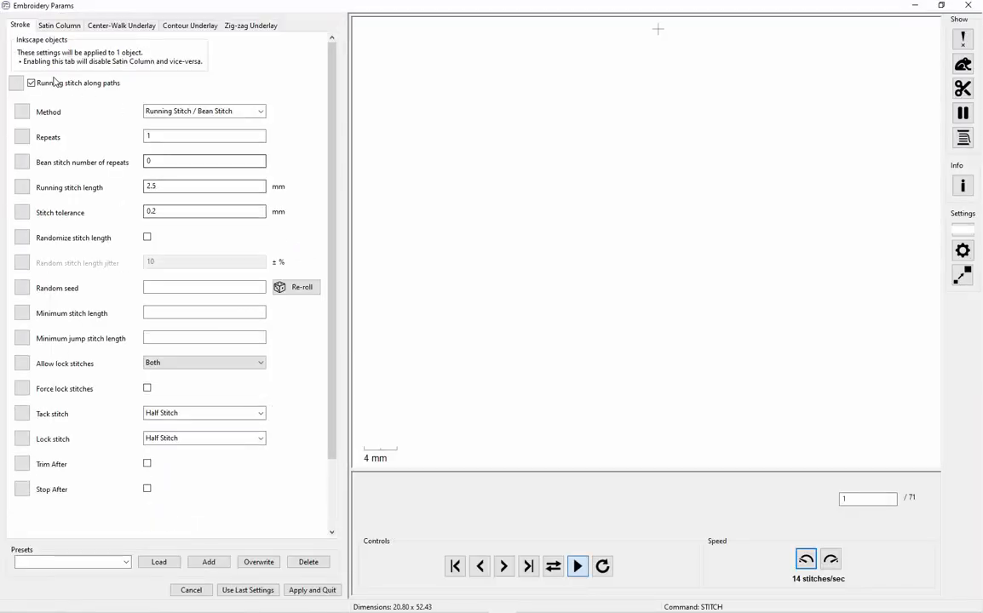
{"action": "left_click", "coordinate": [54, 83]}
{"action": "left_click", "coordinate": [61, 26]}
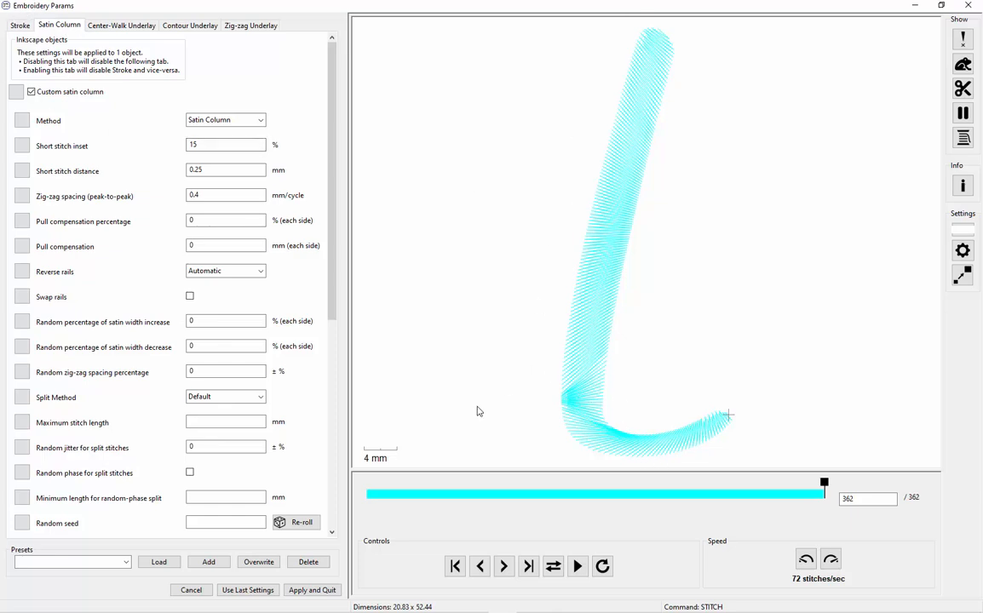
{"action": "left_click", "coordinate": [312, 590]}
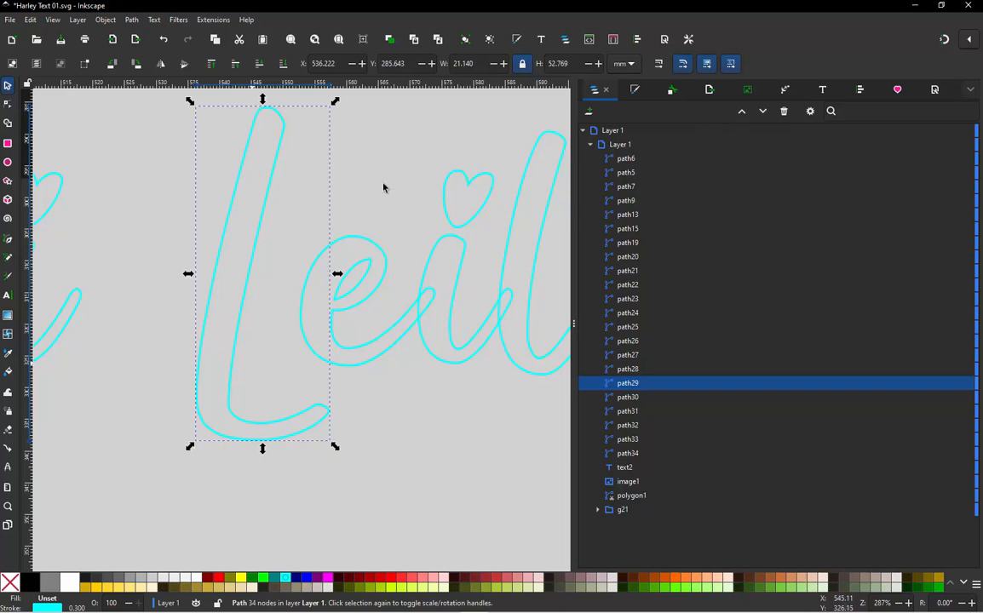
- Delete the surplus smooth nodes on the L's stem below its rounded top, and undo the deletion of the inner corner node
{"action": "double_click", "coordinate": [283, 145]}
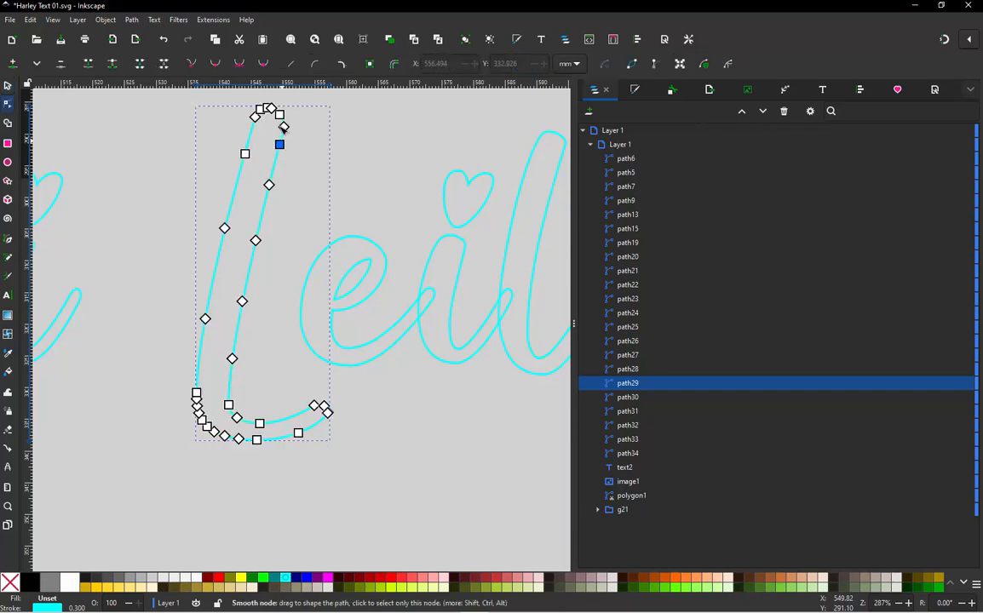
{"action": "scroll", "coordinate": [278, 106], "scroll_direction": "up", "scroll_amount": 5}
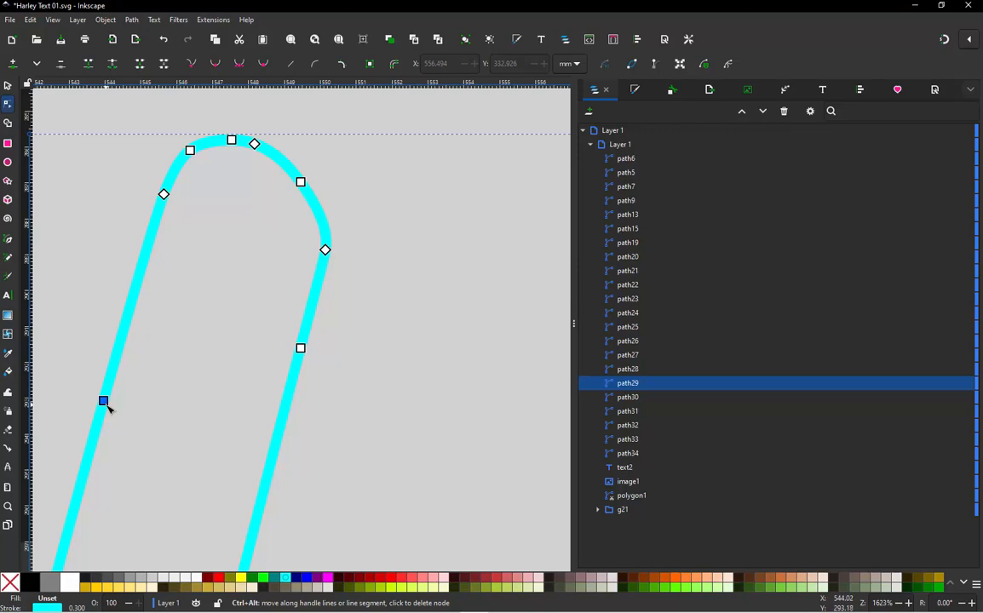
{"action": "left_click", "coordinate": [302, 353], "text": "ctrl+alt"}
{"action": "left_click", "coordinate": [330, 252], "text": "ctrl+alt"}
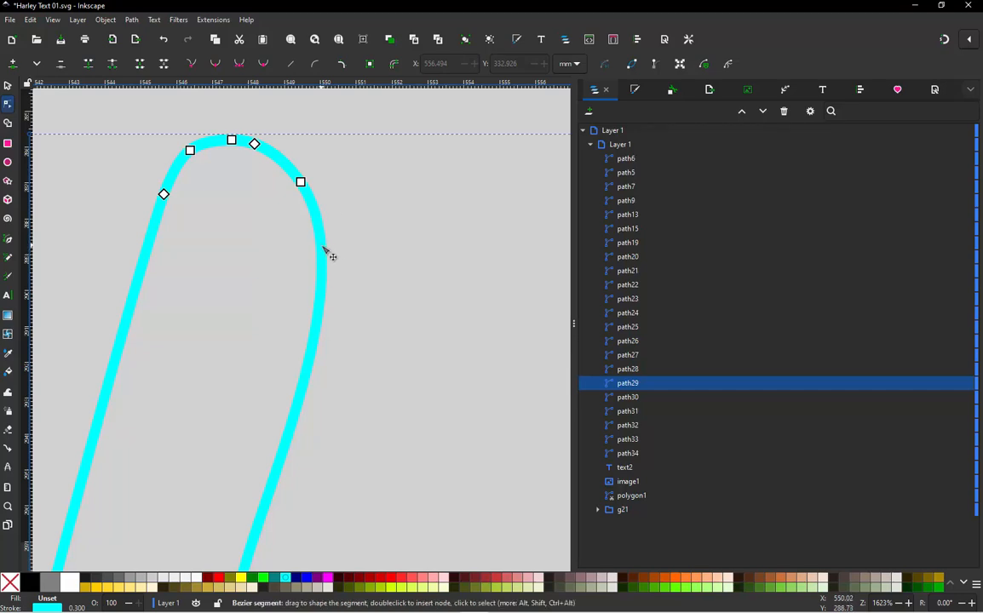
{"action": "key", "text": "ctrl+z"}
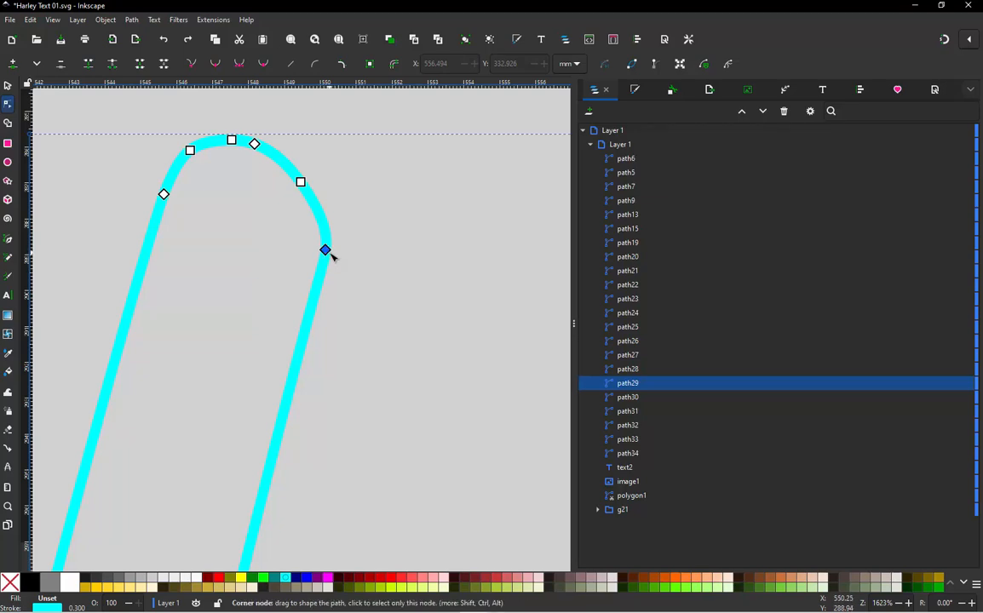
- Insert a node on the L's outer side roughly opposite the inner corner node and delete four surplus nodes around the rounded top
{"action": "left_click", "coordinate": [155, 225], "text": "ctrl+alt"}
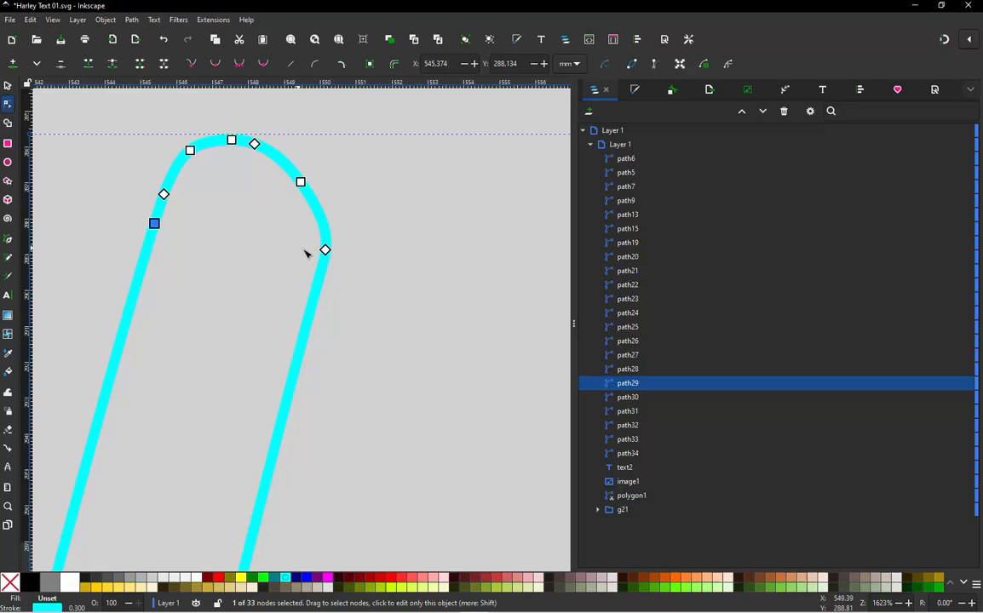
{"action": "left_click", "coordinate": [164, 195], "text": "ctrl+alt"}
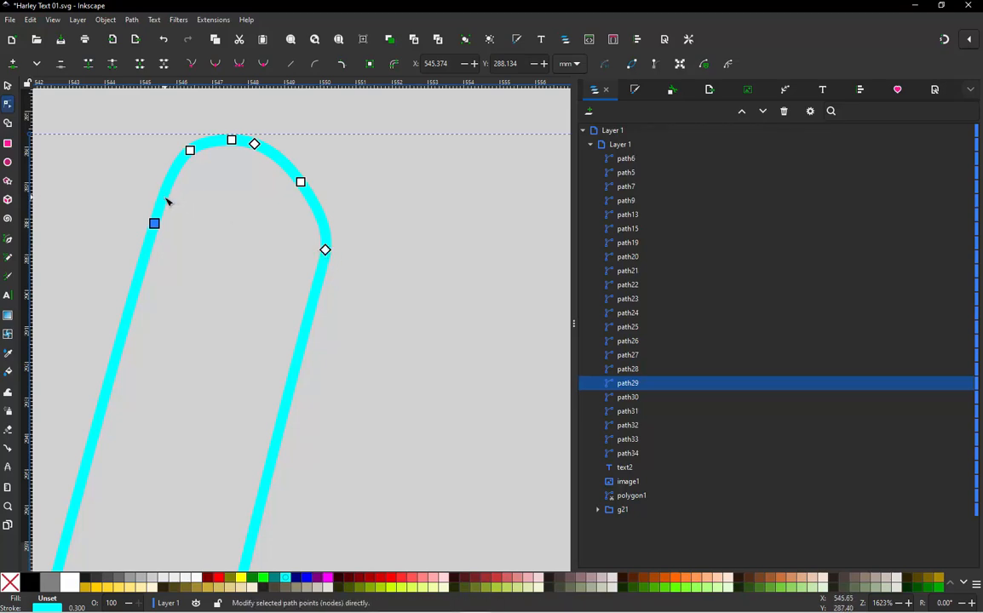
{"action": "left_click", "coordinate": [300, 182], "text": "ctrl+alt"}
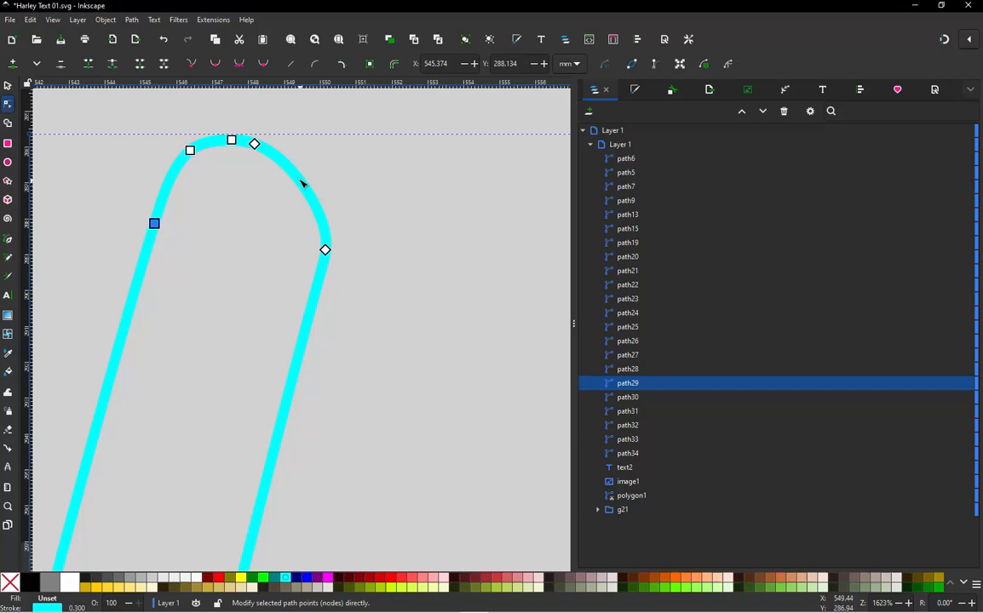
{"action": "left_click", "coordinate": [231, 141], "text": "ctrl+alt"}
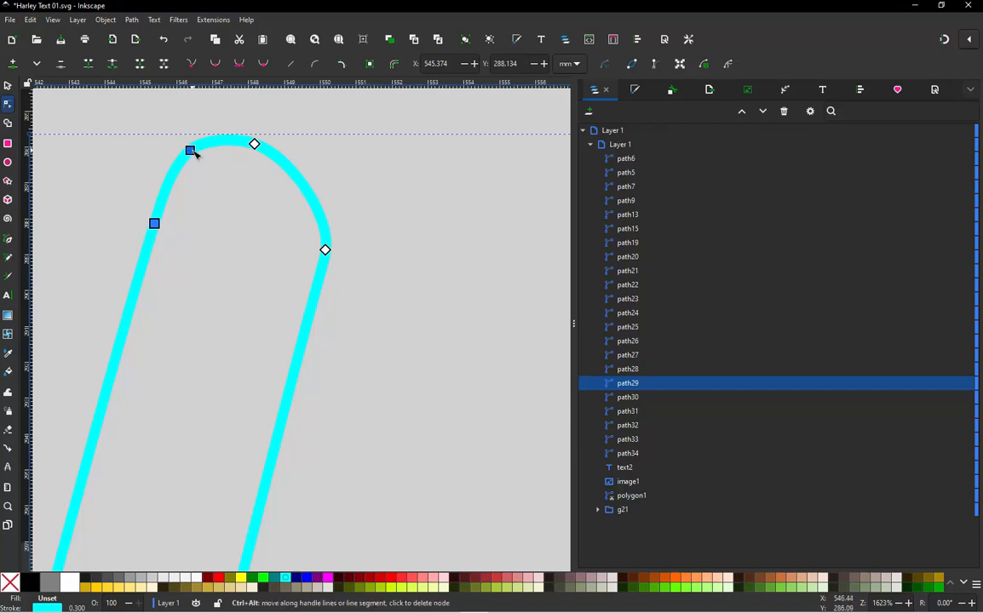
{"action": "left_click", "coordinate": [190, 151], "text": "ctrl+alt"}
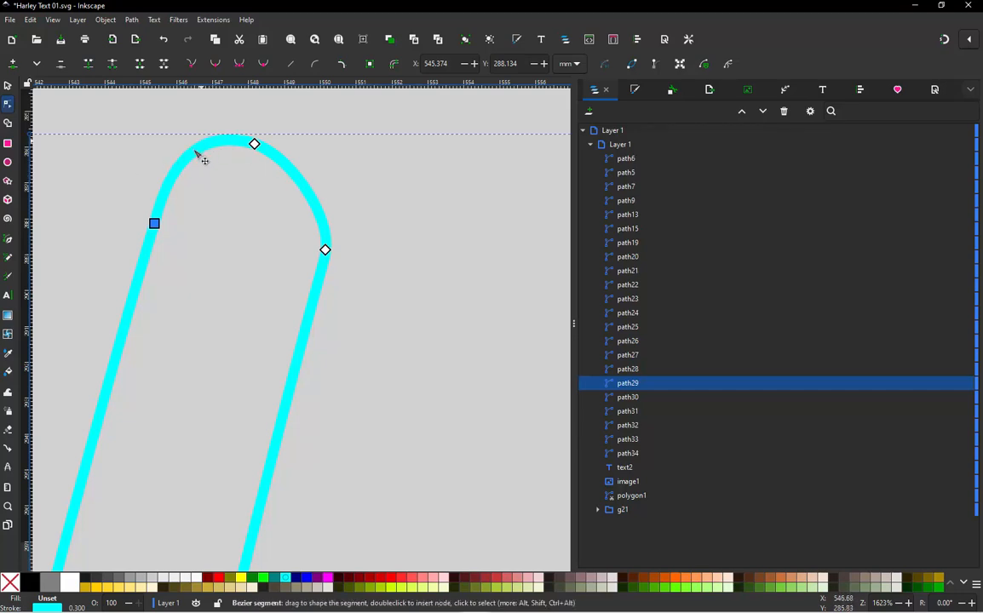
- Replace the node midway down the L's outer stem with one set slightly lower, opposite the inner side's node
{"action": "scroll", "coordinate": [215, 158], "scroll_direction": "down", "scroll_amount": 3}
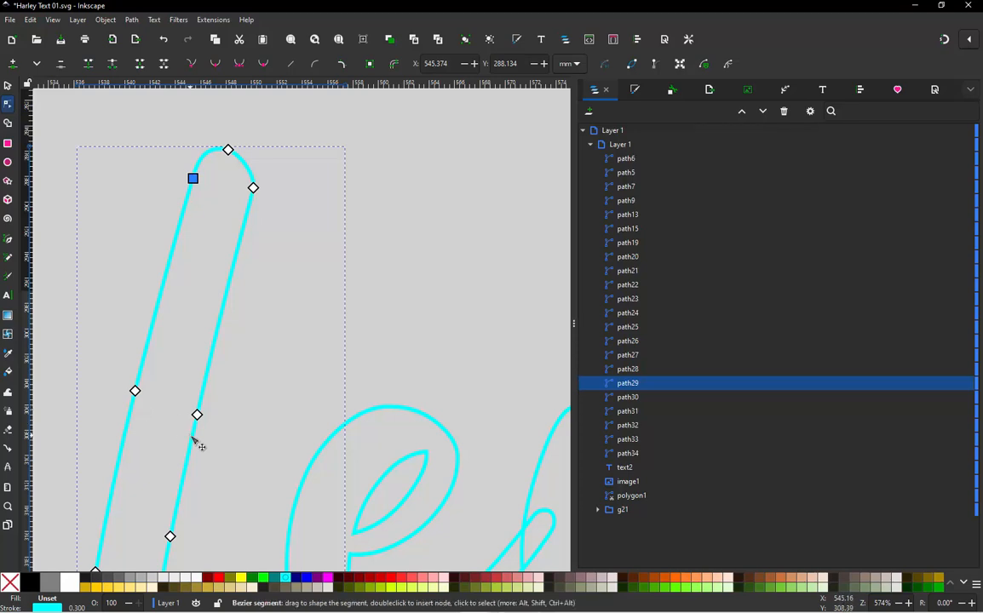
{"action": "scroll", "coordinate": [189, 436], "scroll_direction": "up", "scroll_amount": 1}
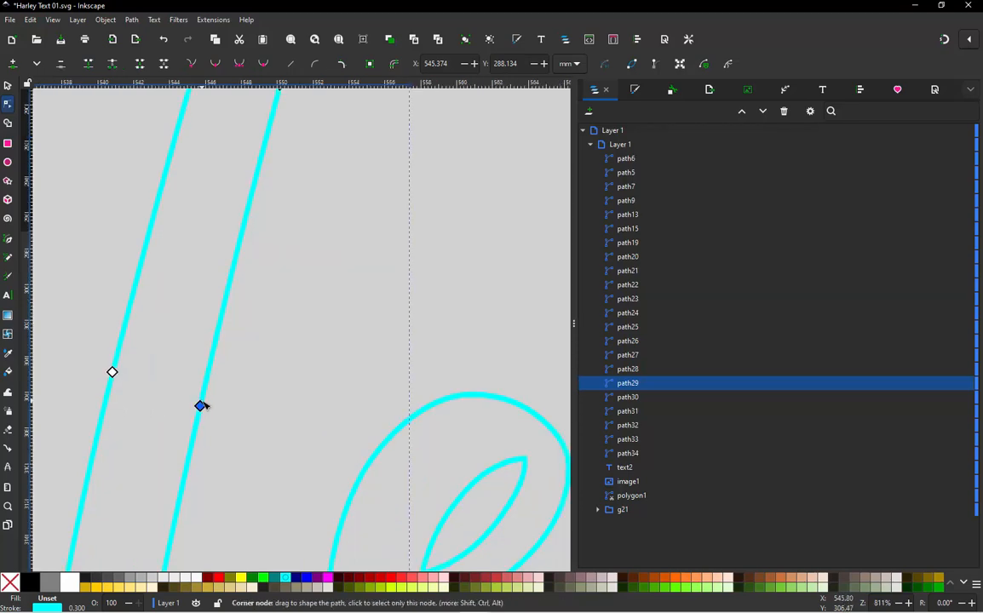
{"action": "left_click", "coordinate": [107, 393], "text": "ctrl+alt"}
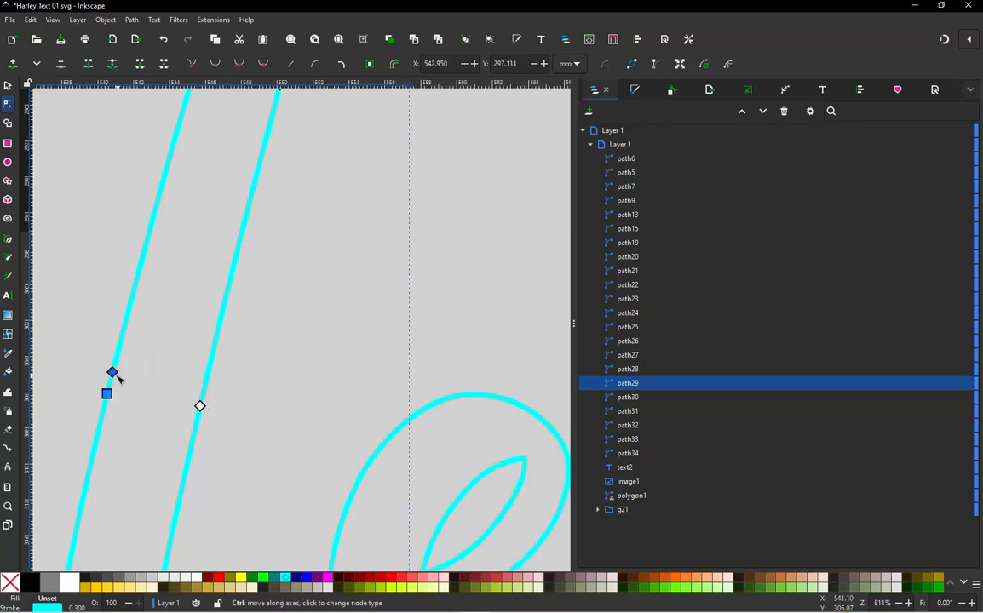
{"action": "left_click", "coordinate": [111, 372], "text": "ctrl+alt"}
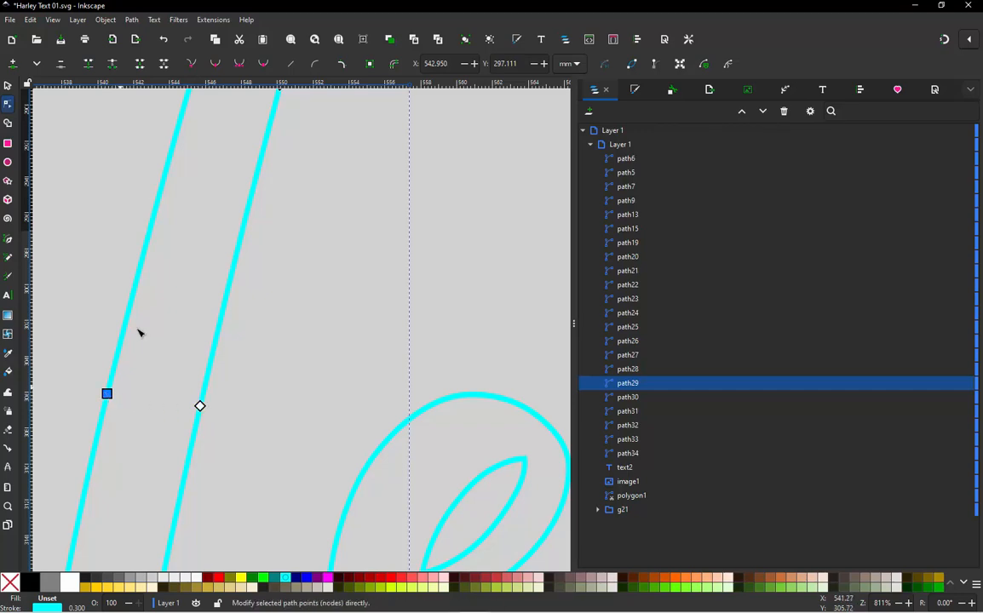
- Delete the surplus nodes on both sides of the L's lower stem, above the bottom bend
{"action": "scroll", "coordinate": [168, 253], "scroll_direction": "down", "scroll_amount": 2}
{"action": "scroll", "coordinate": [168, 254], "scroll_direction": "down", "scroll_amount": 2}
{"action": "scroll", "coordinate": [156, 369], "scroll_direction": "up", "scroll_amount": 2}
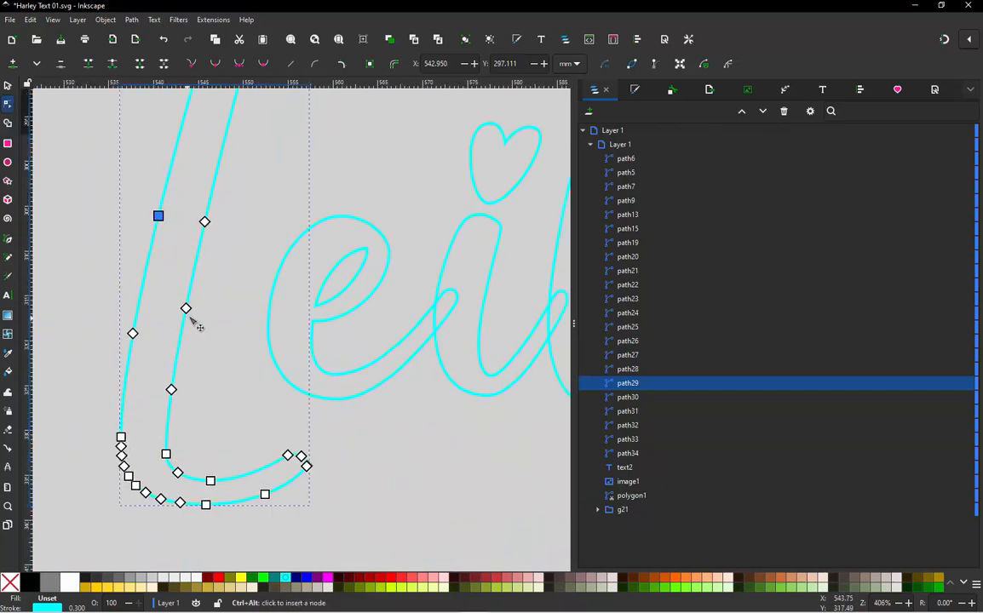
{"action": "left_click", "coordinate": [185, 308], "text": "ctrl+alt"}
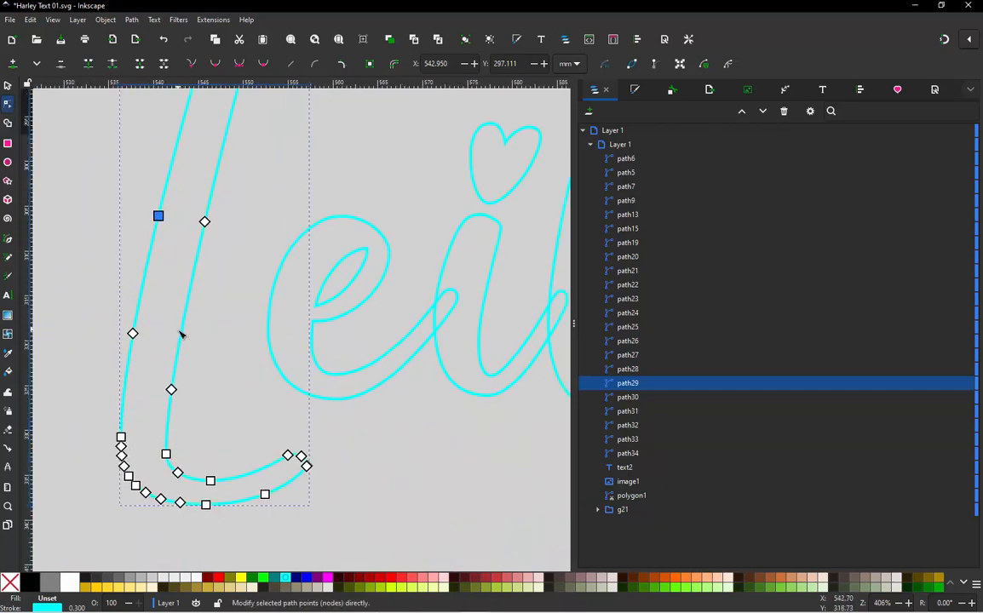
{"action": "left_click", "coordinate": [132, 333], "text": "ctrl+alt"}
{"action": "scroll", "coordinate": [180, 382], "scroll_direction": "down", "scroll_amount": 1}
{"action": "scroll", "coordinate": [179, 381], "scroll_direction": "up", "scroll_amount": 1}
{"action": "left_click", "coordinate": [182, 370], "text": "ctrl+alt"}
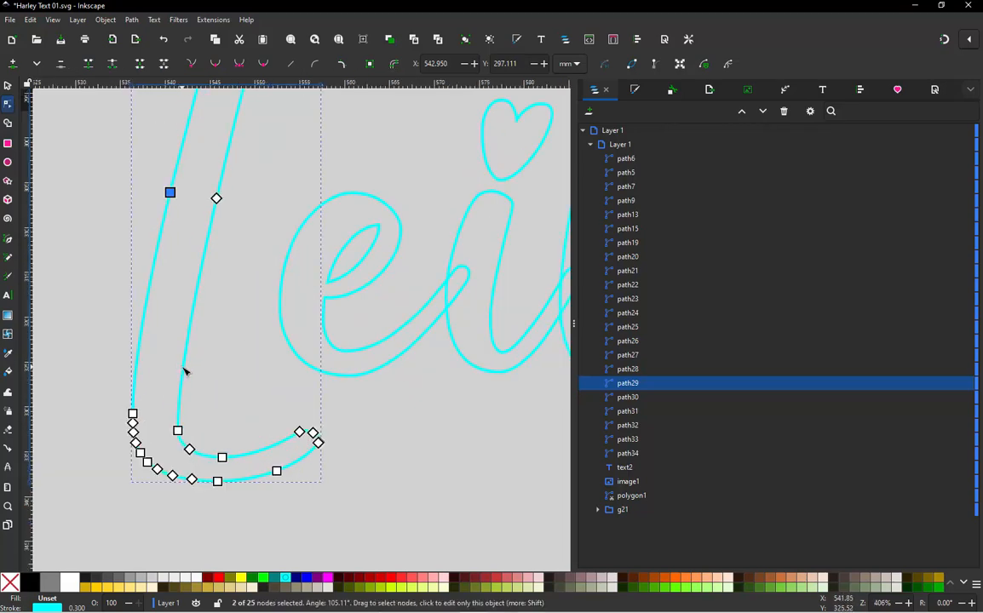
- Delete seven surplus nodes along the outer curve of the L's bottom bend, keeping one corner node at its start
{"action": "scroll", "coordinate": [156, 269], "scroll_direction": "down", "scroll_amount": 1}
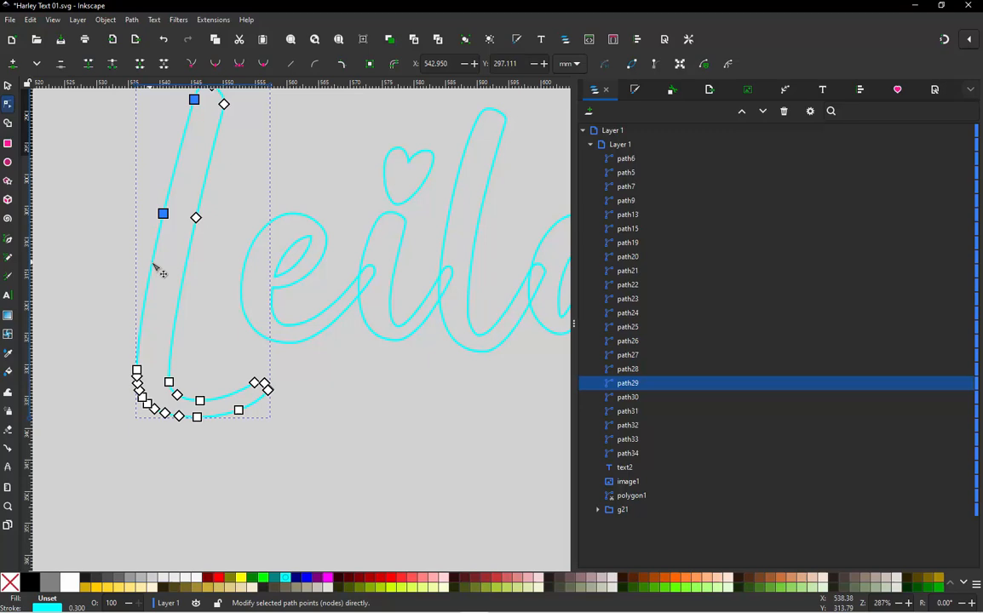
{"action": "left_click", "coordinate": [119, 415]}
{"action": "scroll", "coordinate": [123, 411], "scroll_direction": "up", "scroll_amount": 4}
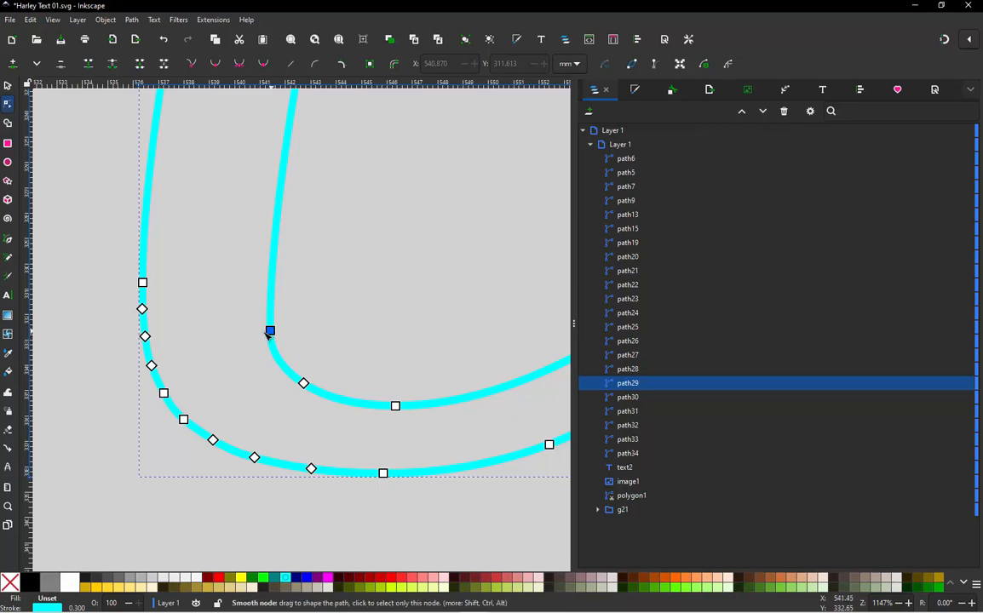
{"action": "left_click", "coordinate": [142, 309], "text": "ctrl+alt"}
{"action": "left_click", "coordinate": [143, 283], "text": "ctrl+alt"}
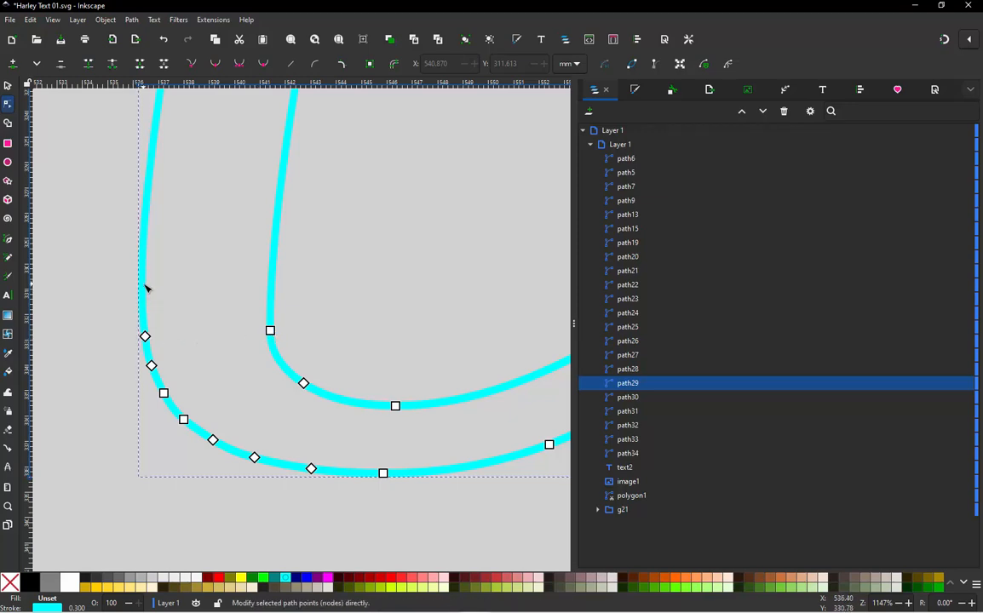
{"action": "left_click", "coordinate": [152, 366], "text": "ctrl+alt"}
{"action": "left_click", "coordinate": [164, 393], "text": "ctrl+alt"}
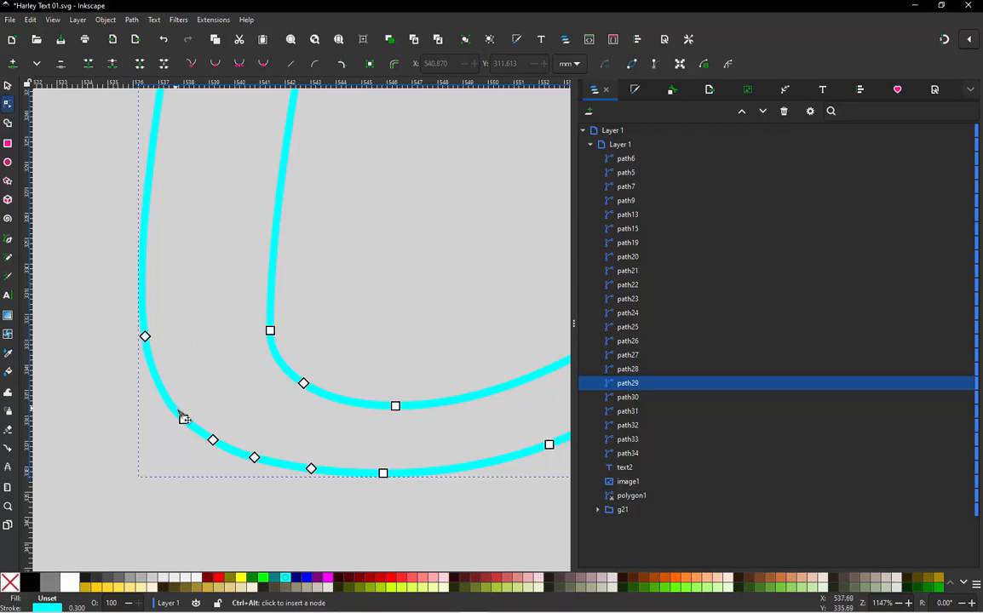
{"action": "left_click", "coordinate": [184, 419], "text": "ctrl+alt"}
{"action": "left_click", "coordinate": [213, 439], "text": "ctrl+alt"}
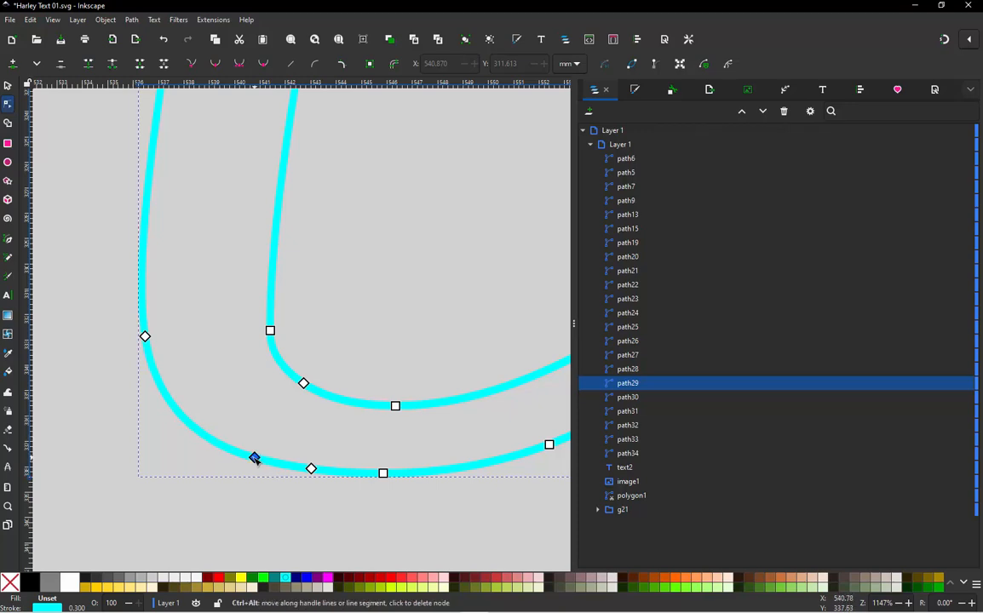
{"action": "left_click", "coordinate": [254, 457], "text": "ctrl+alt"}
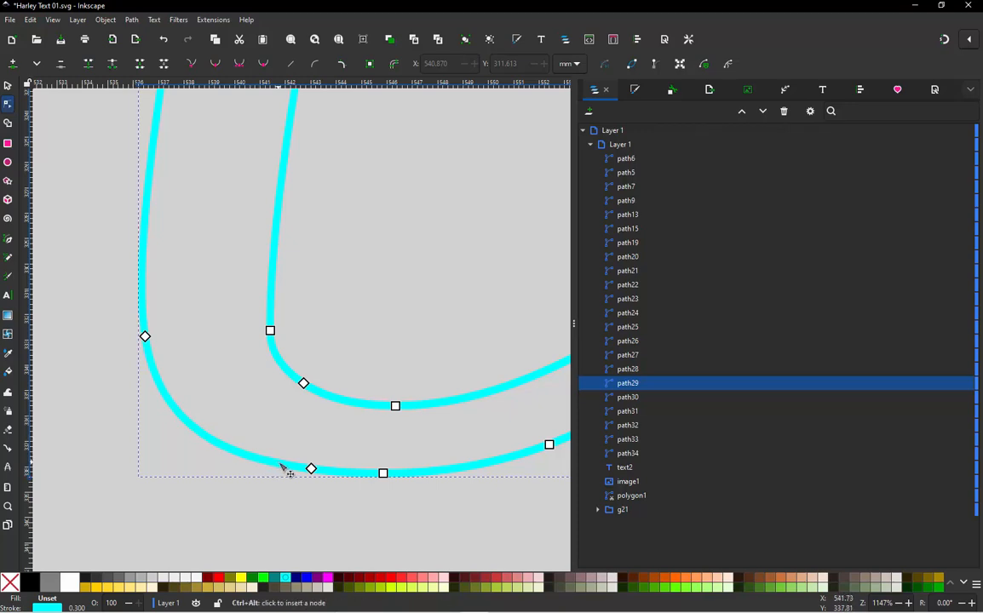
- Replace the nodes along the L's outer base with two nodes placed opposite the inner curve's nodes
{"action": "left_click", "coordinate": [279, 464], "text": "ctrl+alt"}
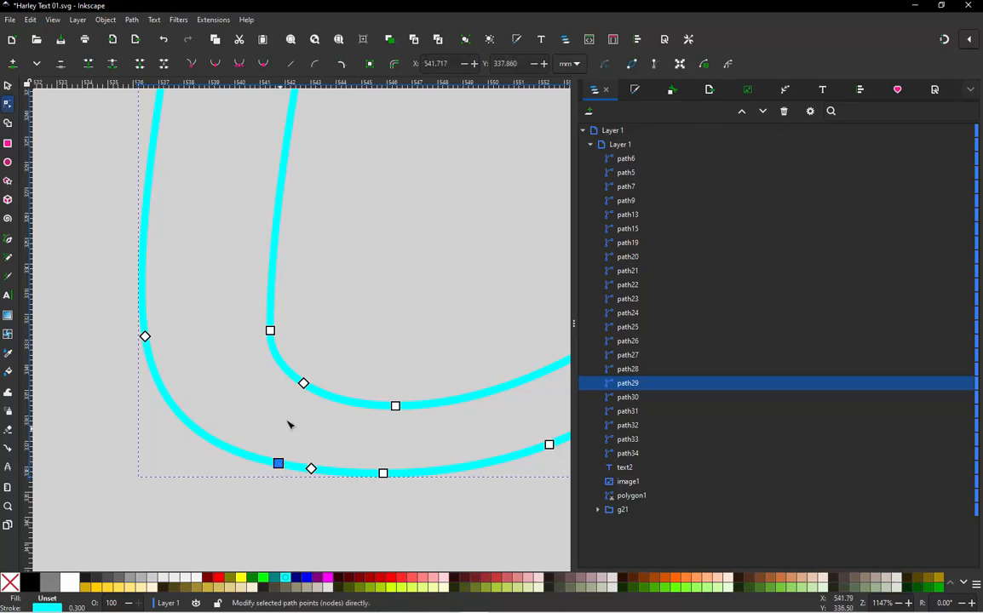
{"action": "left_click", "coordinate": [312, 470], "text": "ctrl+alt"}
{"action": "left_click", "coordinate": [395, 473], "text": "ctrl+alt"}
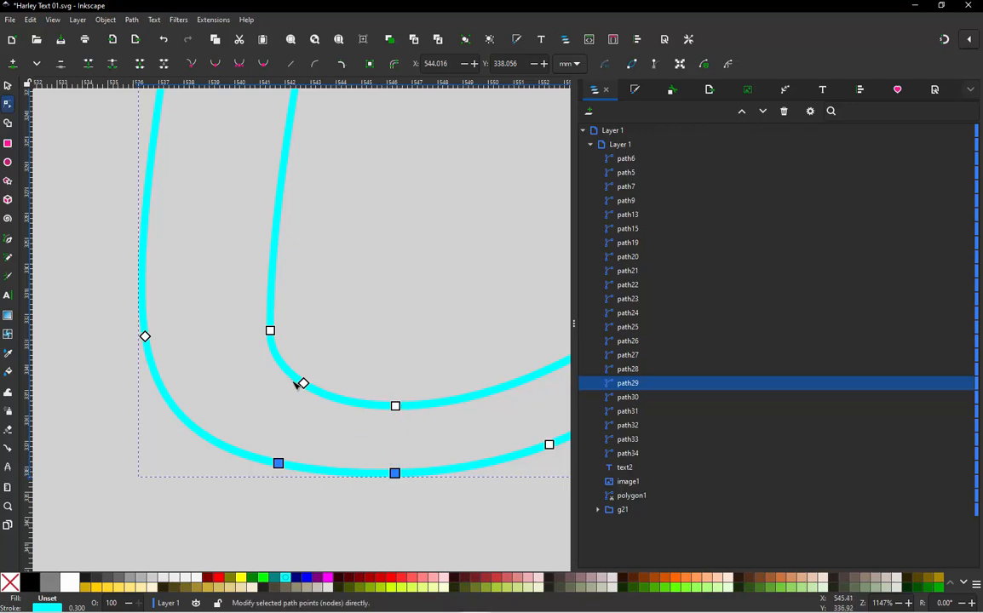
- Delete the surplus node along the outer edge of the L's tail and add the tip node to the selection
{"action": "scroll", "coordinate": [235, 360], "scroll_direction": "down", "scroll_amount": 1, "text": "ctrl"}
{"action": "scroll", "coordinate": [316, 388], "scroll_direction": "down", "scroll_amount": 1, "text": "ctrl"}
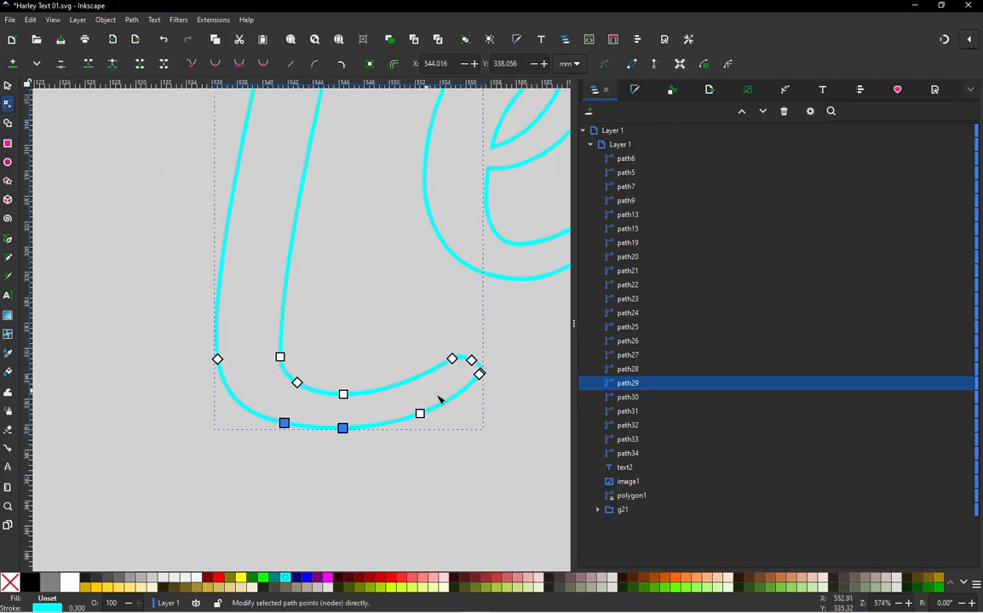
{"action": "scroll", "coordinate": [439, 401], "scroll_direction": "up", "scroll_amount": 1, "text": "ctrl"}
{"action": "left_click", "coordinate": [497, 365], "text": "shift"}
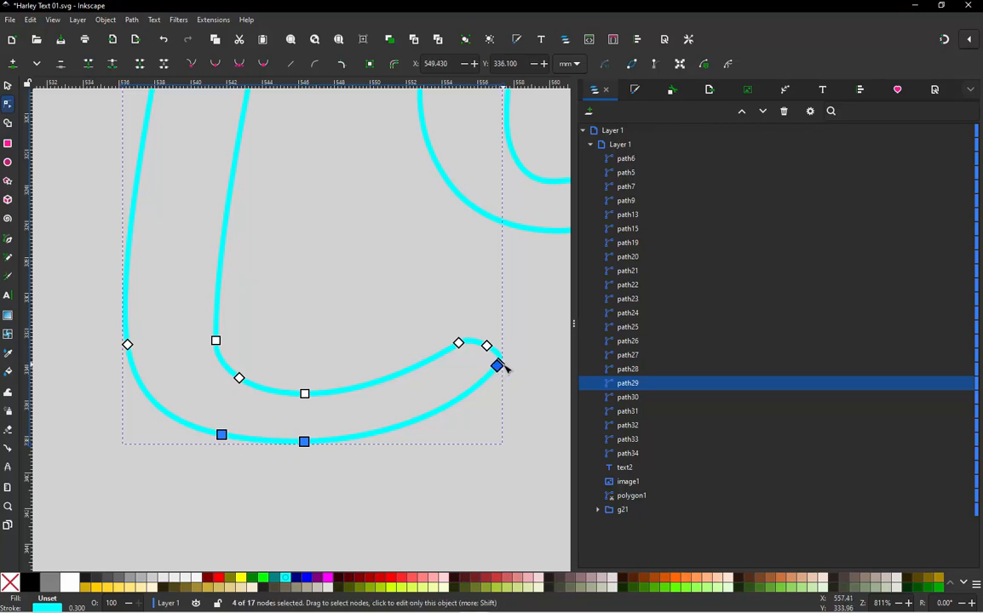
- Delete the duplicate node stacked at the tip of the L's tail, keeping one corner node there
{"action": "scroll", "coordinate": [485, 356], "scroll_direction": "up", "scroll_amount": 2, "text": "ctrl"}
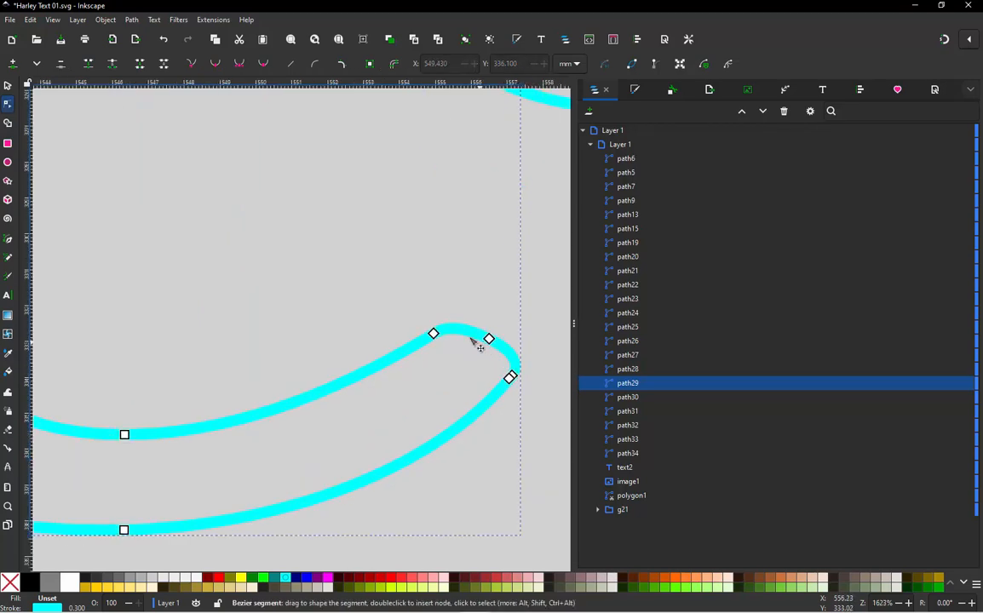
{"action": "left_click", "coordinate": [458, 343]}
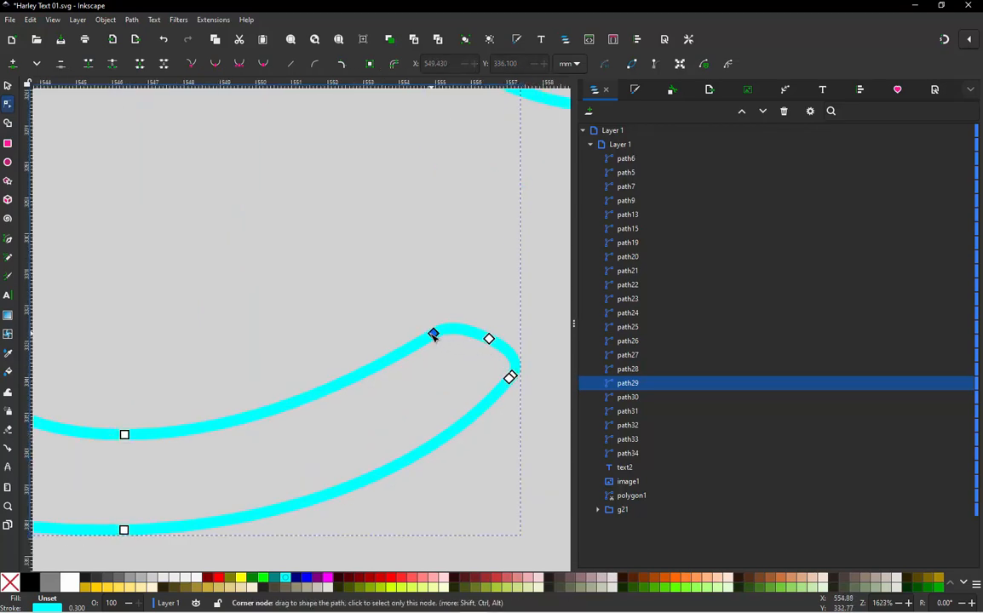
{"action": "left_click", "coordinate": [510, 377]}
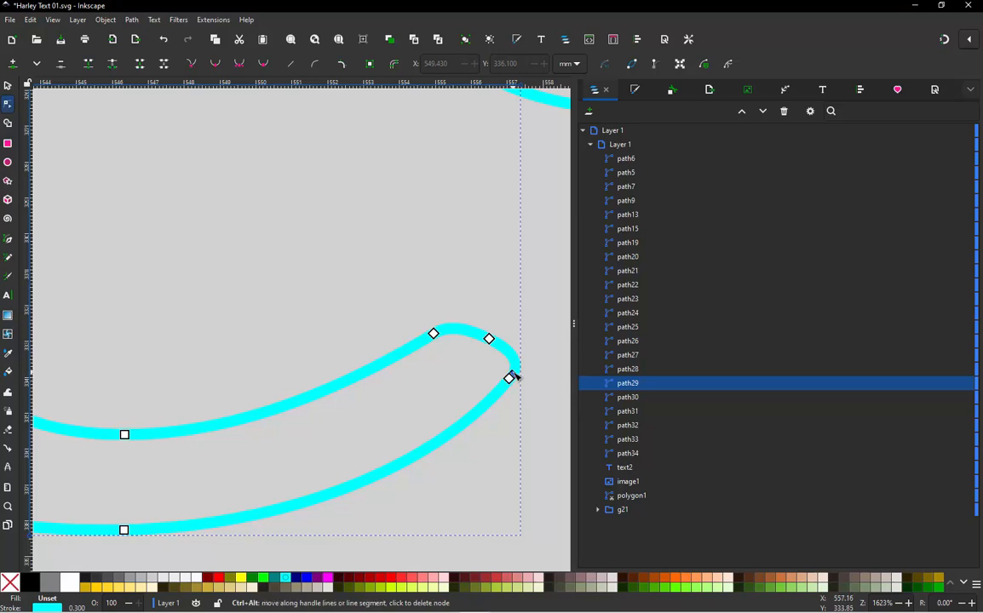
- Try moving the three nodes around the L's tail tip individually, undoing the moves
{"action": "left_click", "coordinate": [509, 378]}
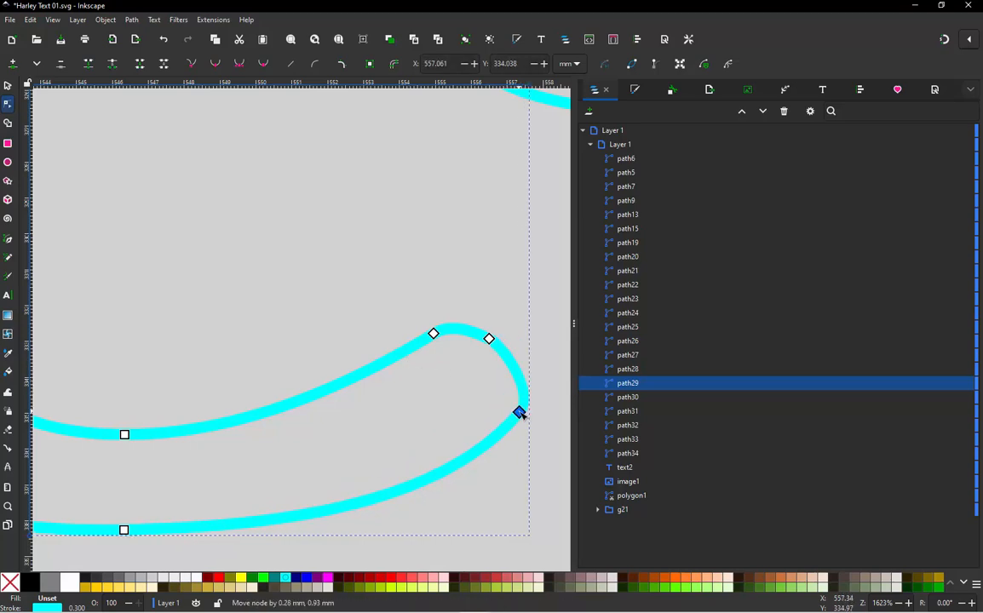
{"action": "left_click_drag", "start_coordinate": [433, 334], "coordinate": [368, 301]}
{"action": "key", "text": "ctrl+z"}
{"action": "left_click_drag", "start_coordinate": [489, 339], "coordinate": [489, 291]}
{"action": "key", "text": "ctrl+z"}
- Apply the custom Satin Column embroidery parameters to the cleaned-up L using Ink/Stitch Params
{"action": "scroll", "coordinate": [368, 375], "scroll_direction": "down", "scroll_amount": 3}
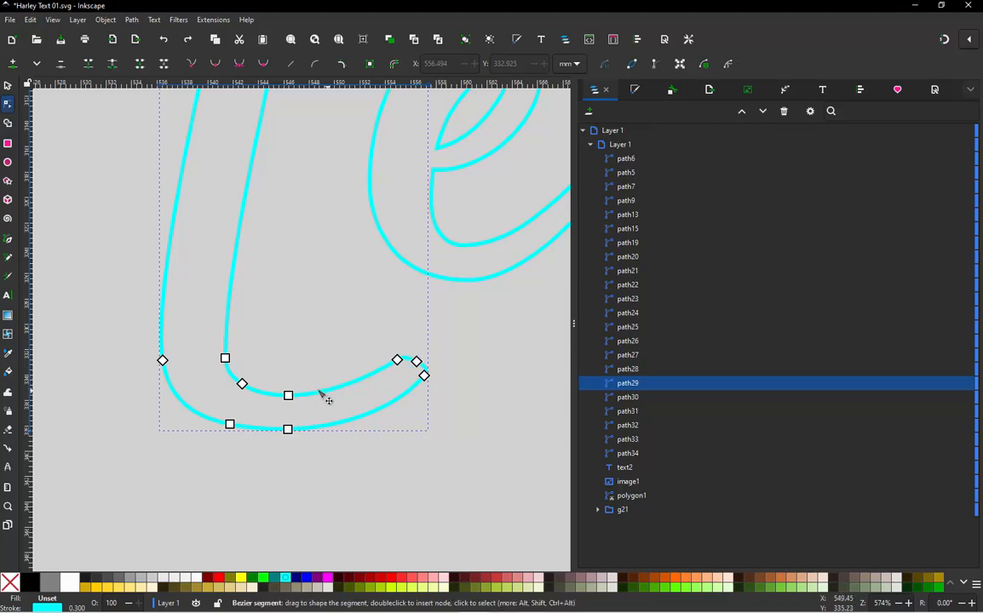
{"action": "scroll", "coordinate": [225, 501], "scroll_direction": "down", "scroll_amount": 2}
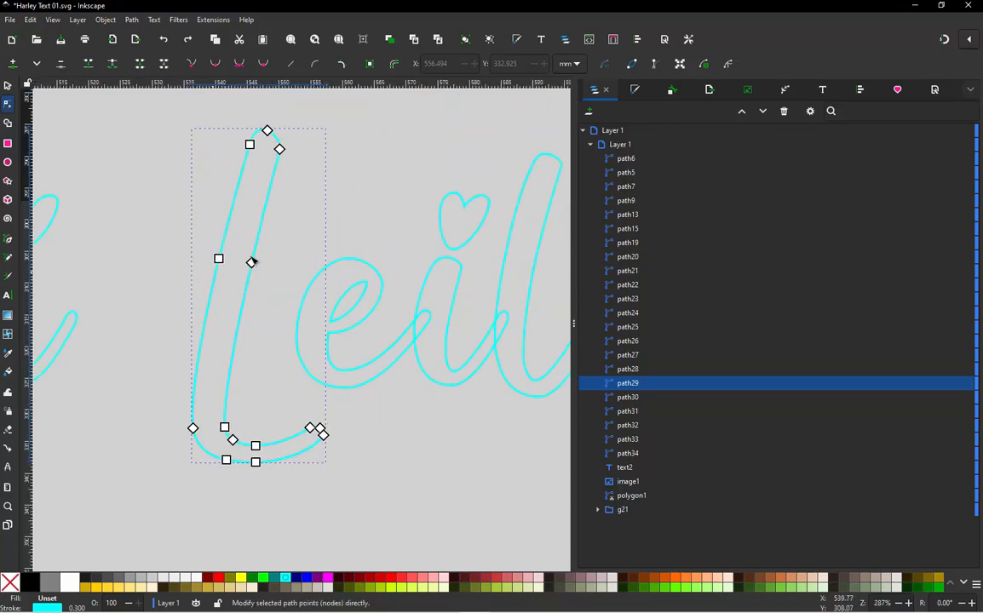
{"action": "left_click", "coordinate": [7, 85]}
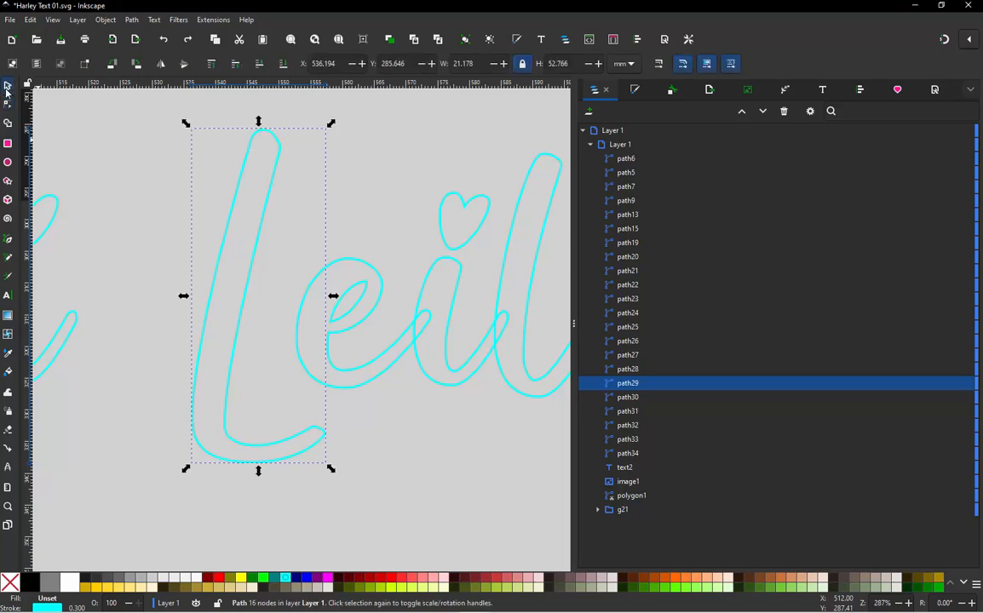
{"action": "left_click", "coordinate": [115, 128]}
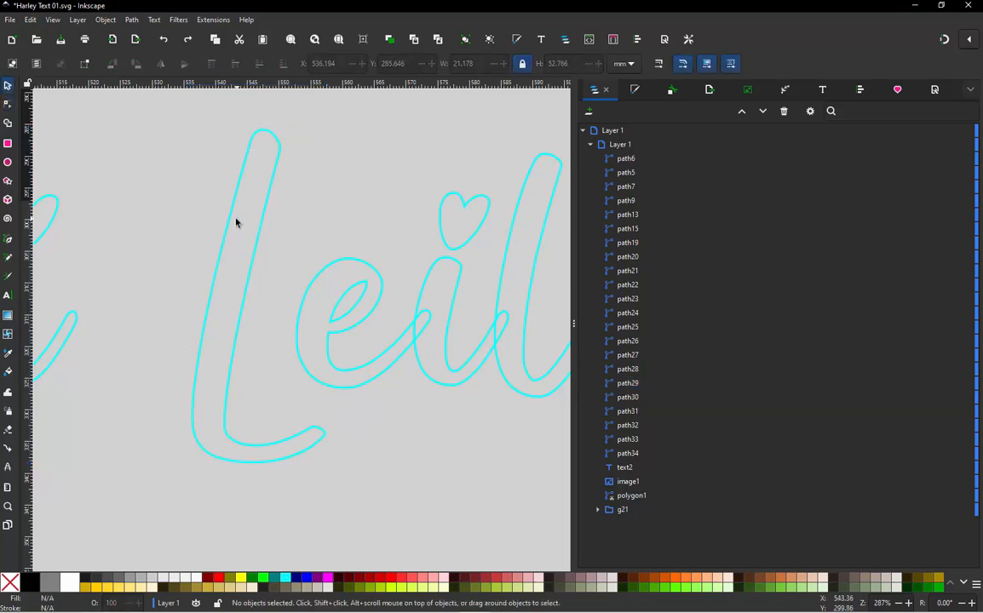
{"action": "left_click", "coordinate": [230, 224]}
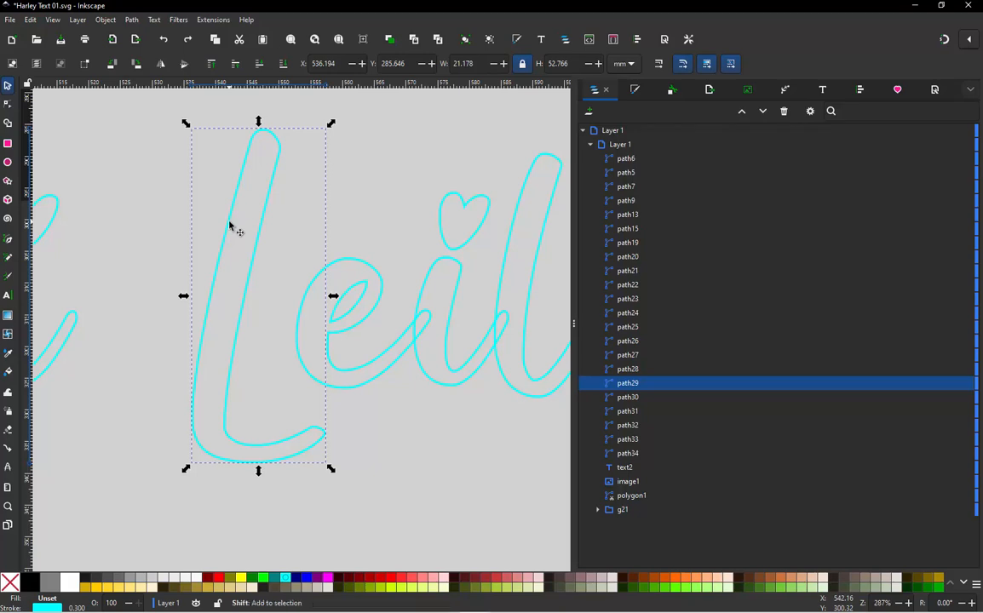
{"action": "key", "text": "ctrl+shift+p"}
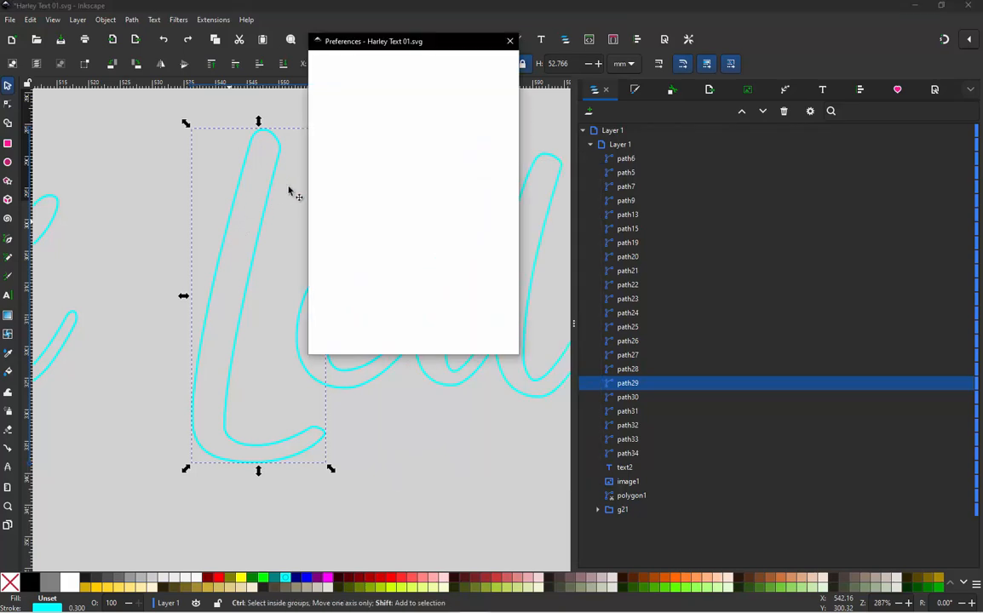
{"action": "left_click", "coordinate": [833, 42]}
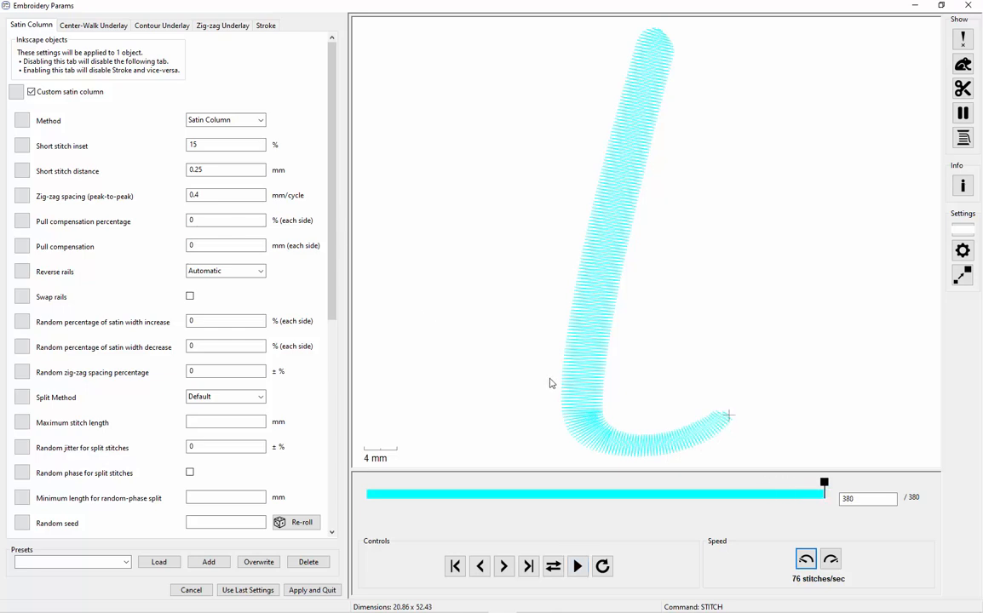
{"action": "left_click", "coordinate": [299, 592]}
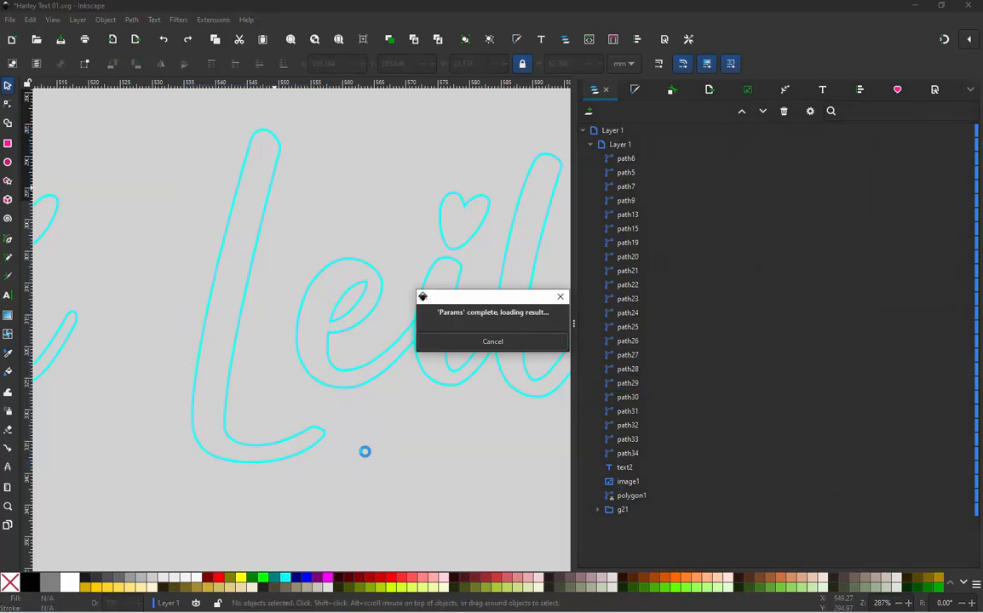
{"action": "left_click", "coordinate": [366, 453]}
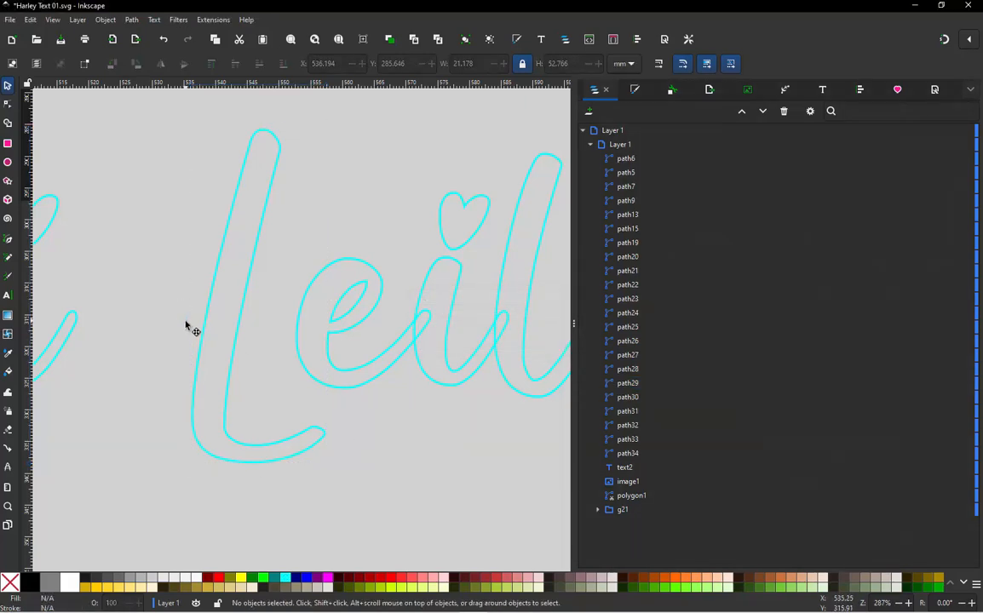
- Open the body of the i beside the L and e for node editing and make its upper top node a corner
{"action": "scroll", "coordinate": [192, 322], "scroll_direction": "down", "scroll_amount": 1, "text": "ctrl"}
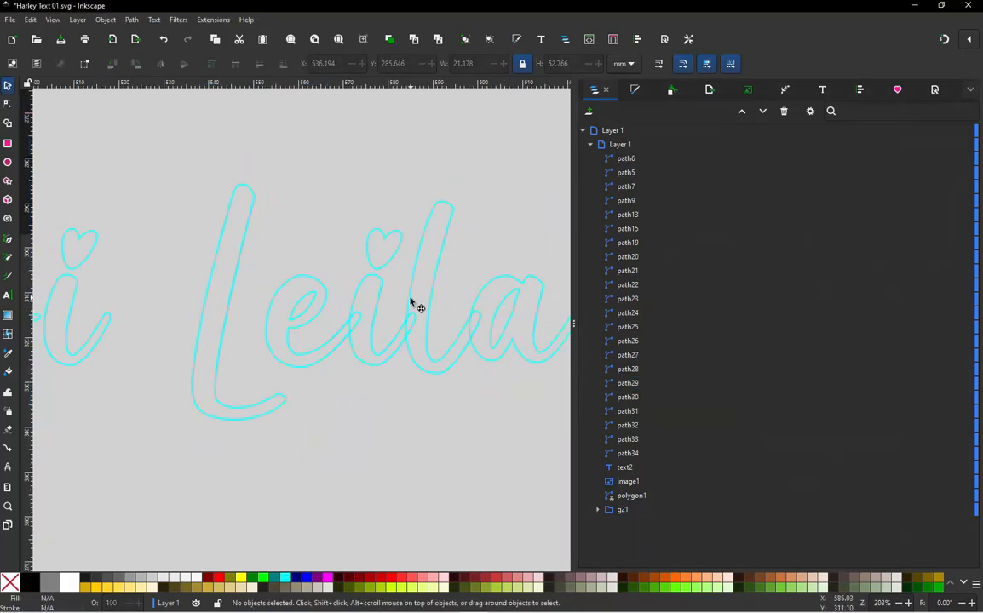
{"action": "scroll", "coordinate": [411, 302], "scroll_direction": "up", "scroll_amount": 3, "text": "ctrl"}
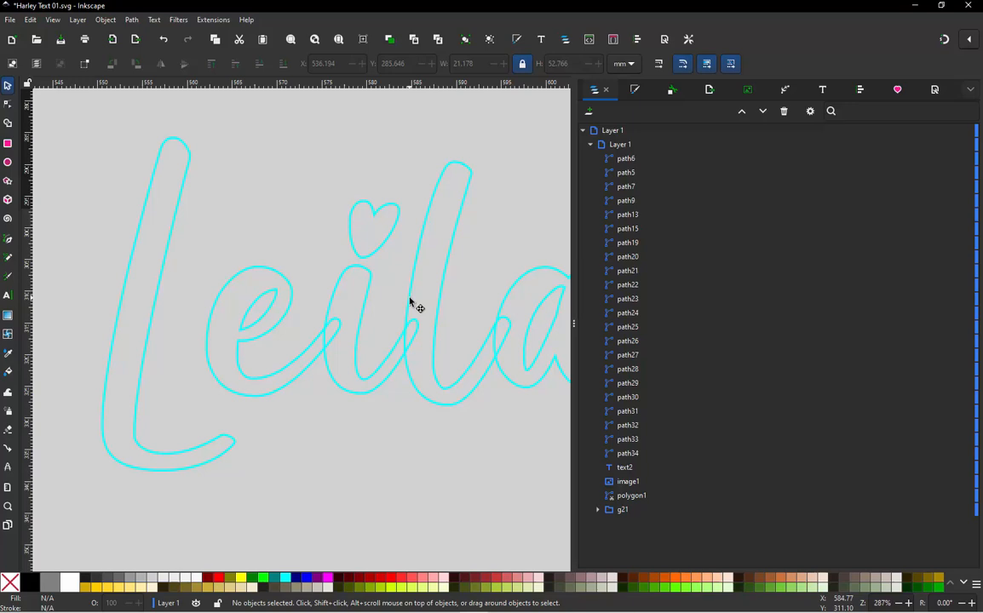
{"action": "left_click", "coordinate": [352, 279]}
{"action": "key", "text": "n"}
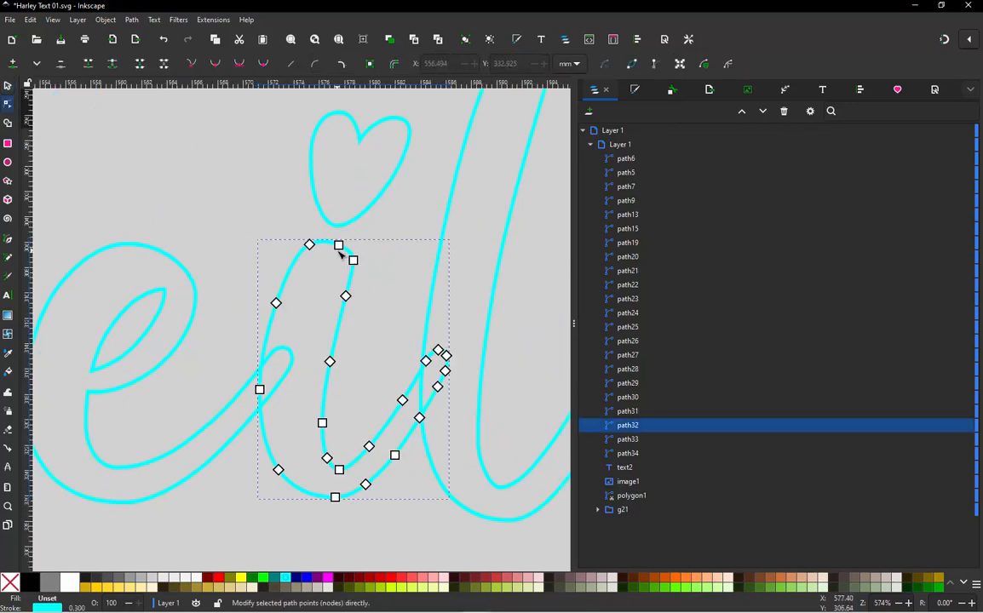
{"action": "left_click", "coordinate": [339, 249]}
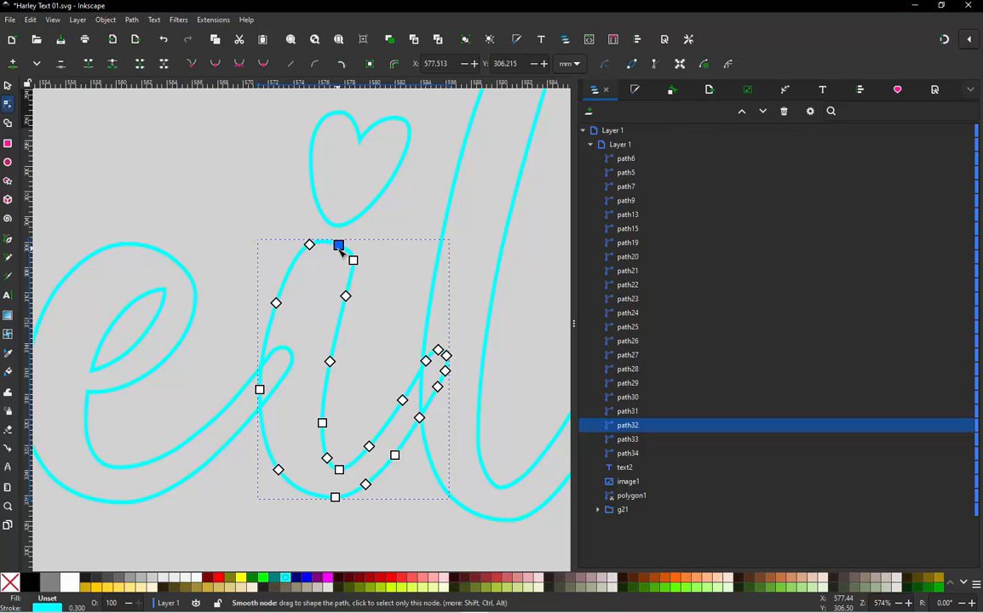
{"action": "key", "text": "shift+c"}
- Insert a corner node at the tip of the i's exit stroke and delete the two nodes around it
{"action": "left_click", "coordinate": [443, 352], "text": "shift"}
{"action": "scroll", "coordinate": [442, 357], "scroll_direction": "up", "scroll_amount": 1}
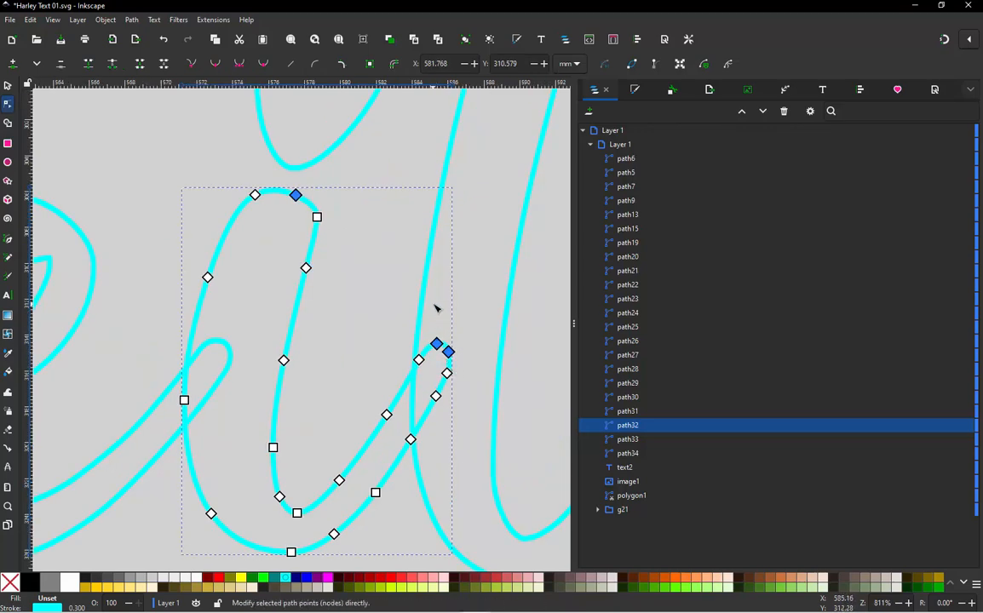
{"action": "scroll", "coordinate": [452, 366], "scroll_direction": "up", "scroll_amount": 5}
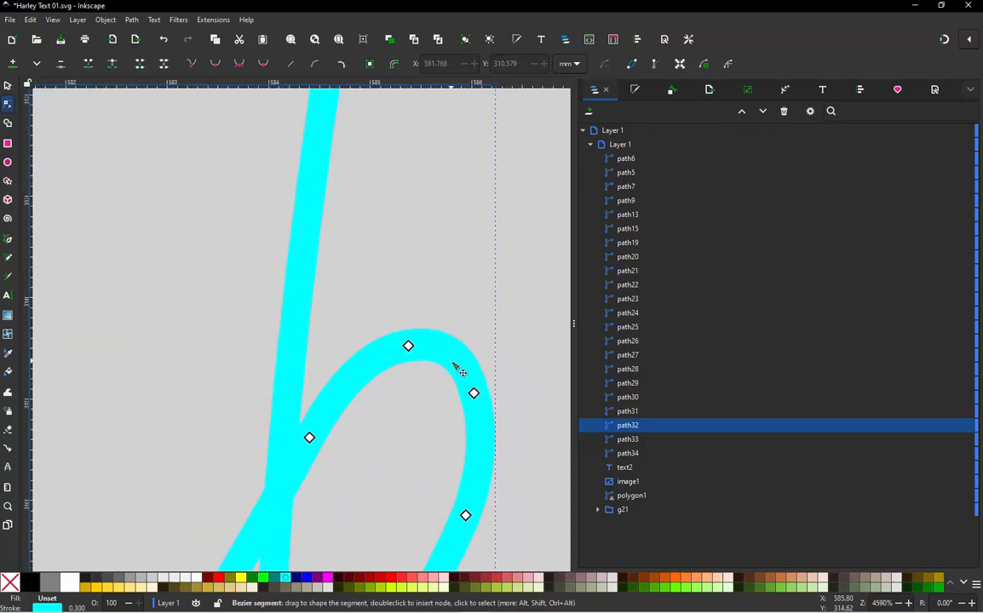
{"action": "double_click", "coordinate": [455, 363]}
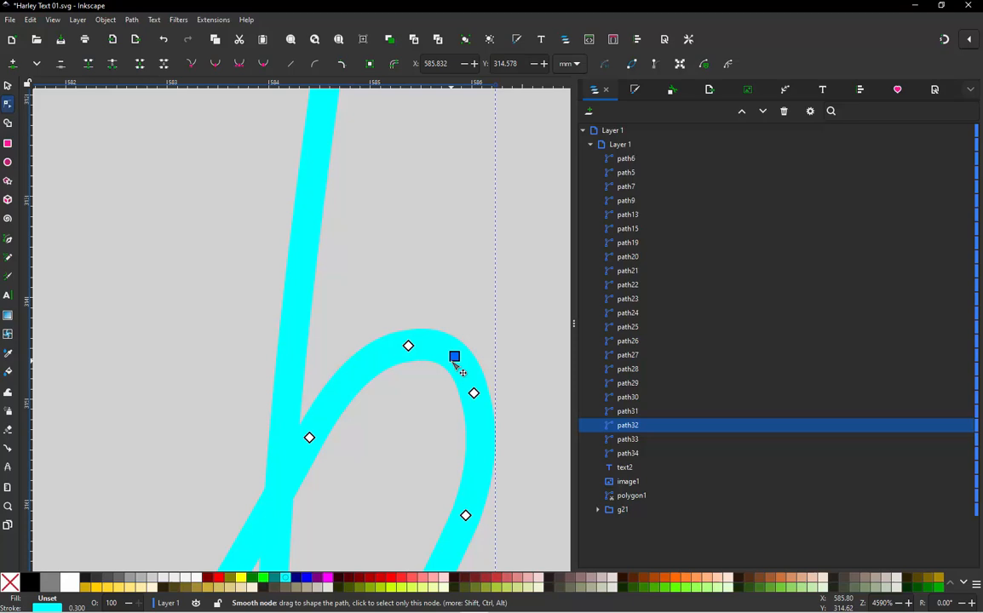
{"action": "left_click", "coordinate": [452, 309]}
{"action": "scroll", "coordinate": [451, 315], "scroll_direction": "down", "scroll_amount": 3}
{"action": "scroll", "coordinate": [449, 325], "scroll_direction": "up", "scroll_amount": 2}
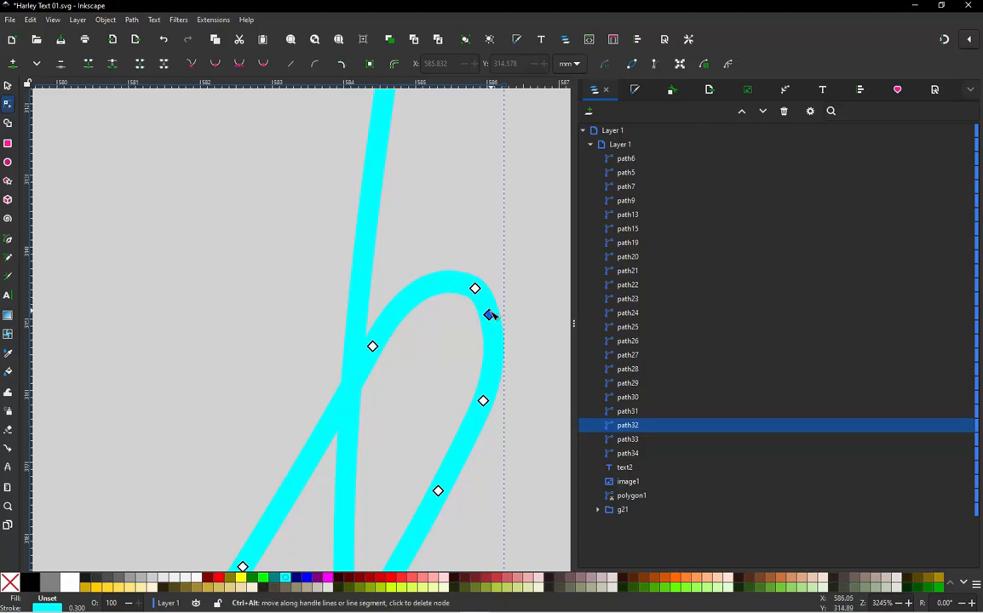
- Delete the surplus nodes along both sides of the i's exit stroke, below its tip
{"action": "scroll", "coordinate": [414, 270], "scroll_direction": "down", "scroll_amount": 1}
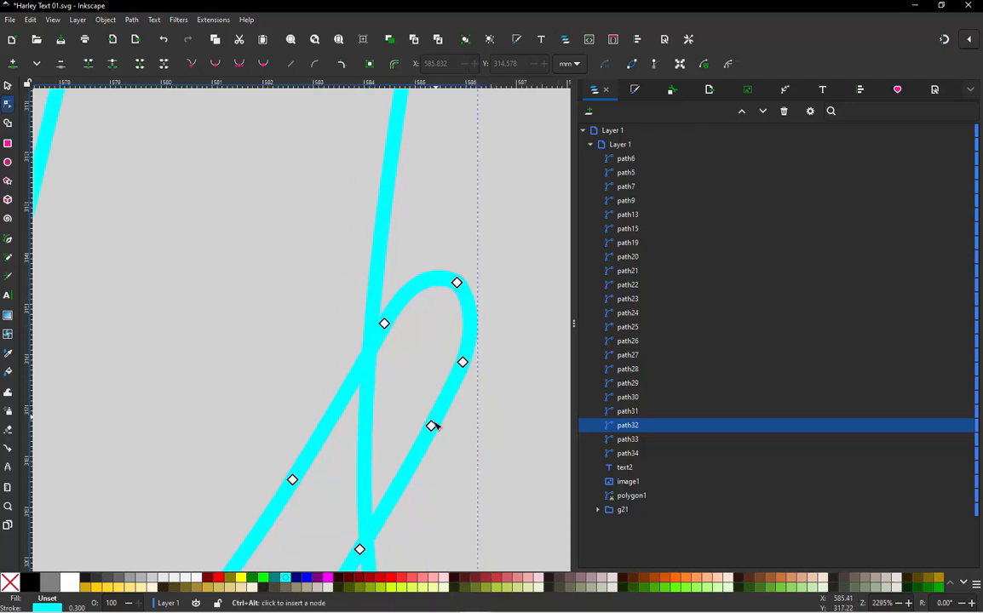
{"action": "scroll", "coordinate": [427, 315], "scroll_direction": "down", "scroll_amount": 3}
{"action": "scroll", "coordinate": [348, 426], "scroll_direction": "up", "scroll_amount": 1}
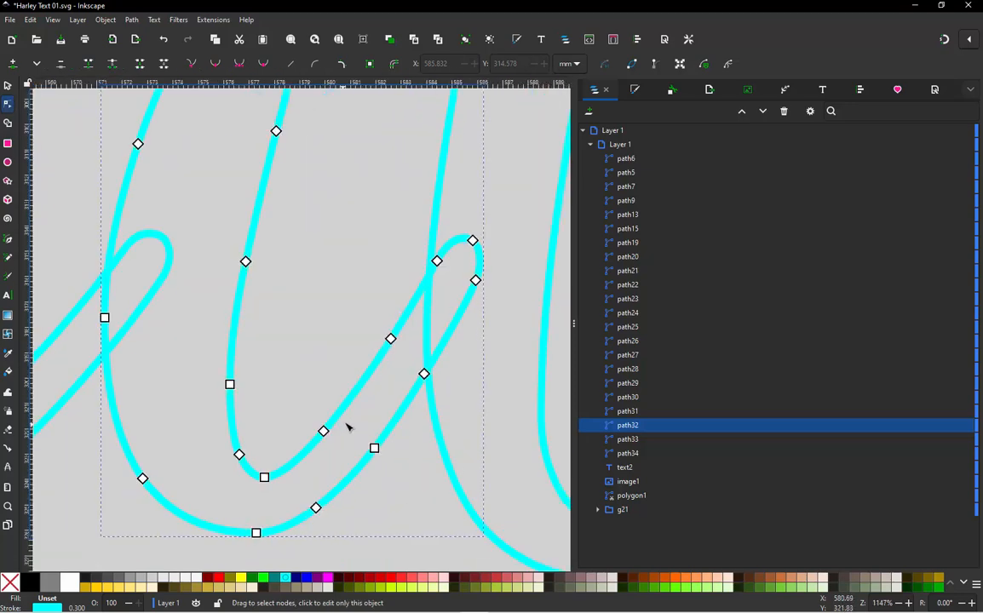
{"action": "left_click", "coordinate": [424, 374], "text": "ctrl+alt"}
{"action": "left_click", "coordinate": [391, 339], "text": "ctrl+alt"}
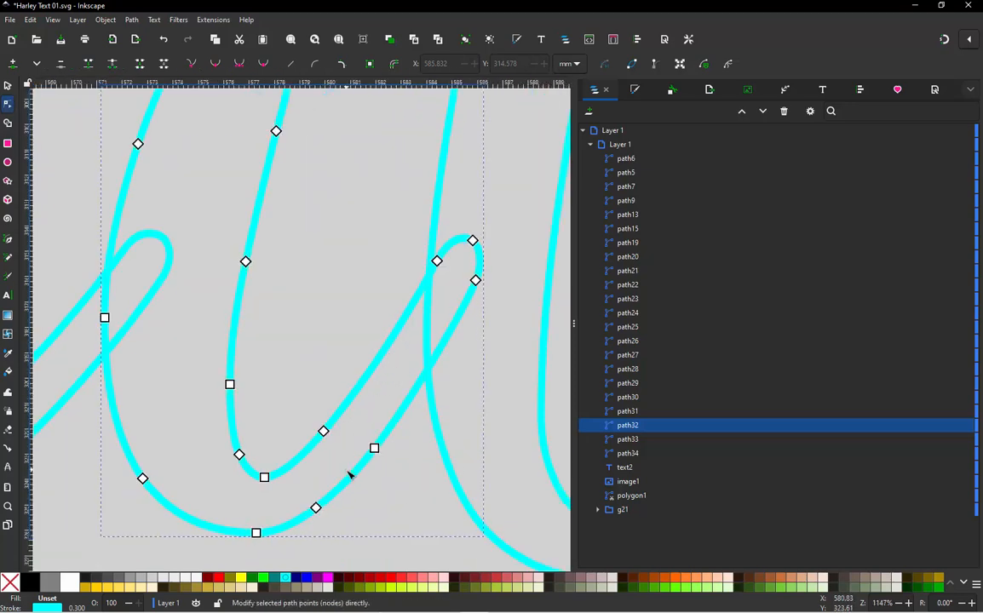
- Replace four nodes along the i's outer bottom curve with three nodes placed opposite the inner curve's nodes
{"action": "left_click", "coordinate": [352, 474], "text": "ctrl+alt"}
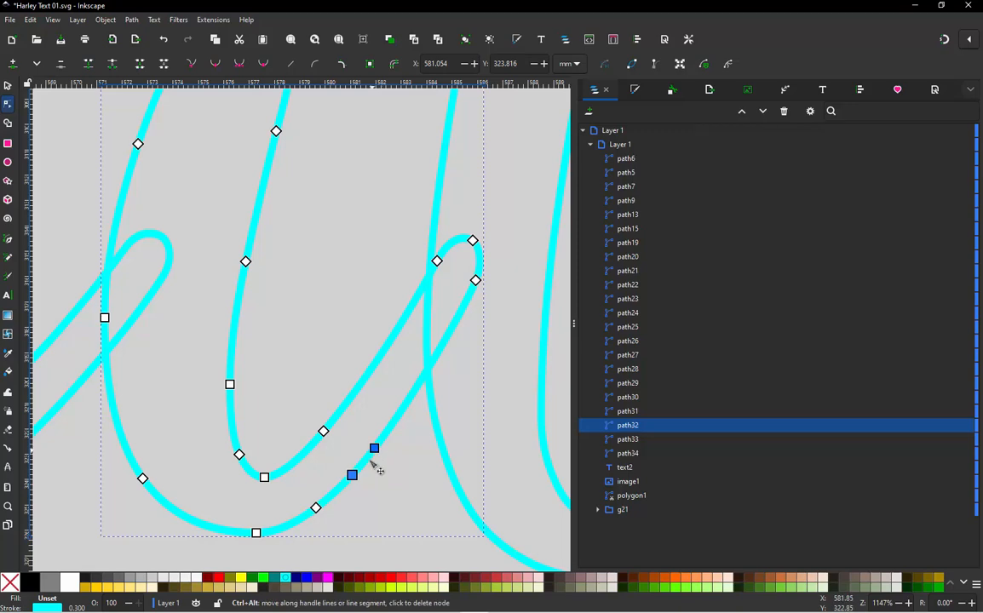
{"action": "left_click", "coordinate": [374, 448], "text": "ctrl+alt"}
{"action": "left_click", "coordinate": [316, 508], "text": "ctrl+alt"}
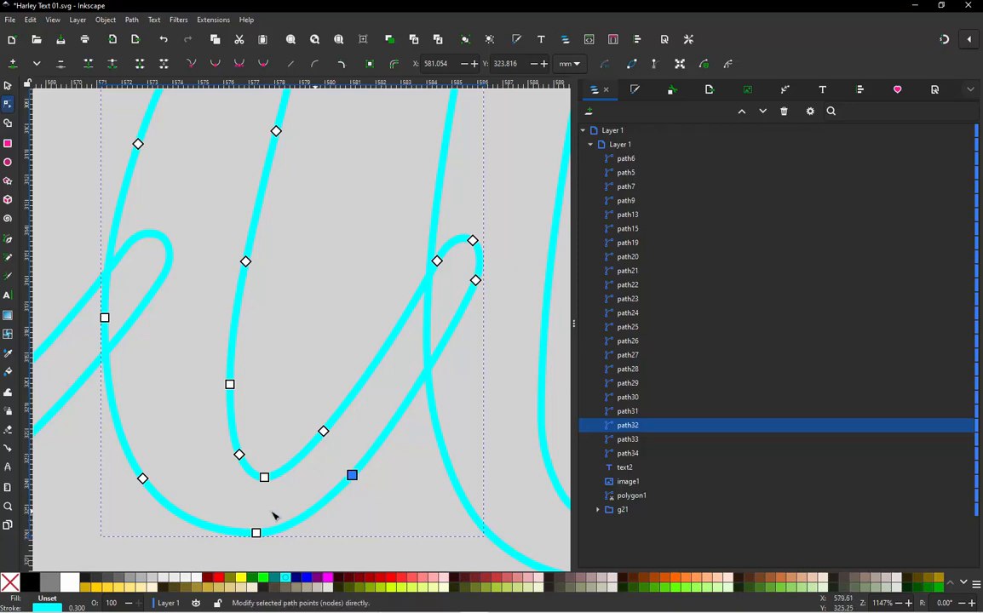
{"action": "left_click", "coordinate": [190, 521], "text": "ctrl+alt"}
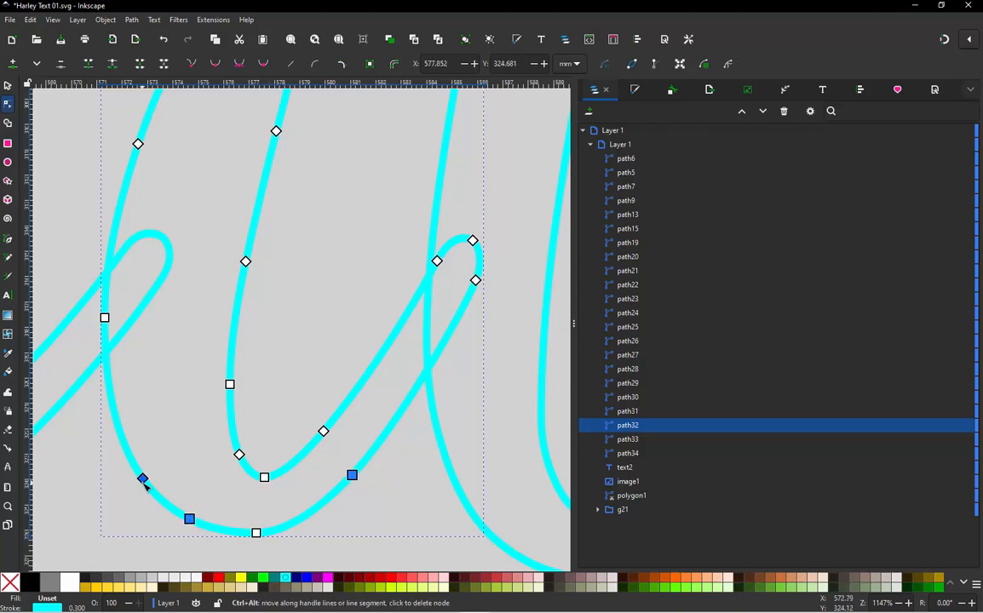
{"action": "left_click", "coordinate": [143, 479], "text": "ctrl+alt"}
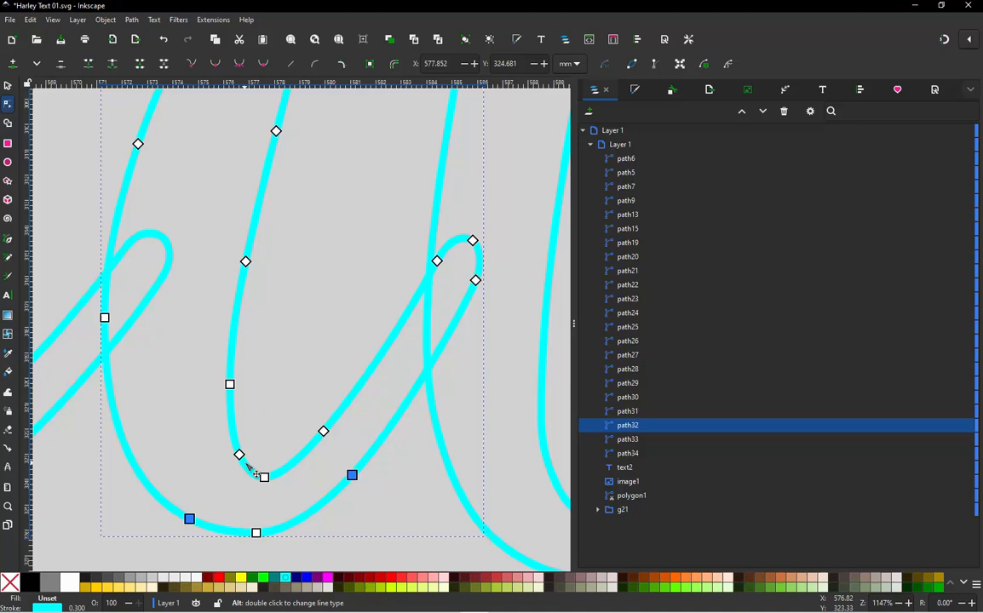
{"action": "left_click", "coordinate": [110, 389], "text": "ctrl+alt"}
{"action": "left_click", "coordinate": [104, 317], "text": "ctrl+alt"}
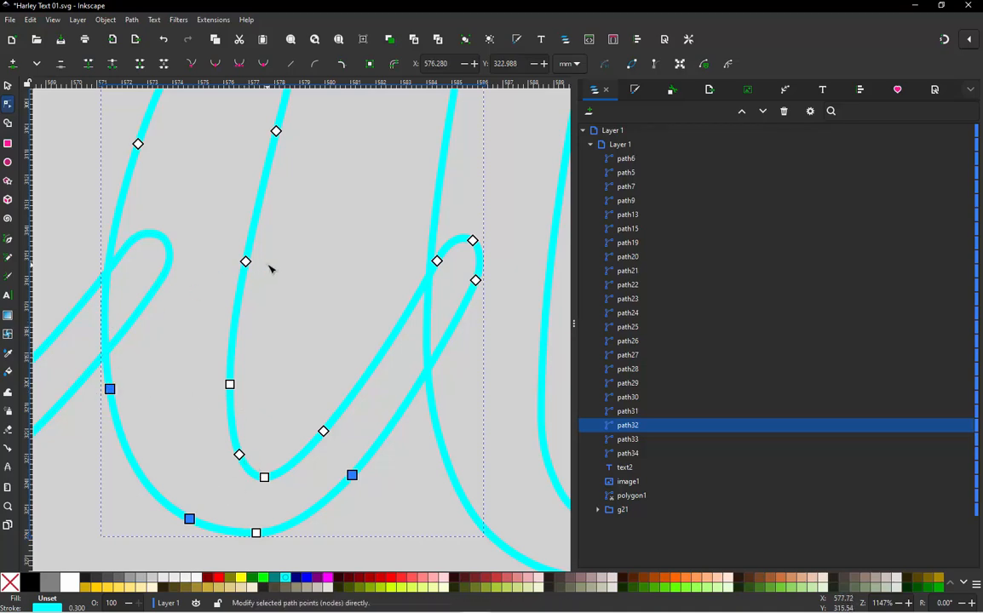
- Delete the three surplus nodes along both sides of the i's upper stem
{"action": "left_click", "coordinate": [246, 261], "text": "ctrl+alt"}
{"action": "left_click", "coordinate": [276, 130], "text": "ctrl+alt"}
{"action": "left_click", "coordinate": [138, 144], "text": "ctrl+alt"}
- Open the Ink/Stitch Params for the i, disable running stitch along paths and enable the custom satin column
{"action": "scroll", "coordinate": [210, 256], "scroll_direction": "down", "scroll_amount": 2}
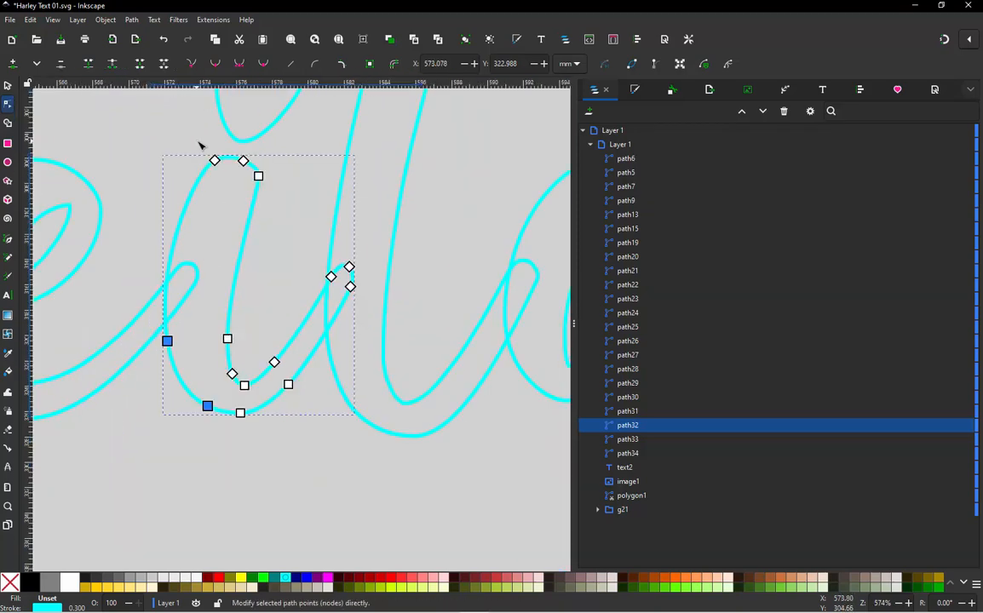
{"action": "scroll", "coordinate": [202, 145], "scroll_direction": "up", "scroll_amount": 2}
{"action": "scroll", "coordinate": [287, 202], "scroll_direction": "down", "scroll_amount": 1}
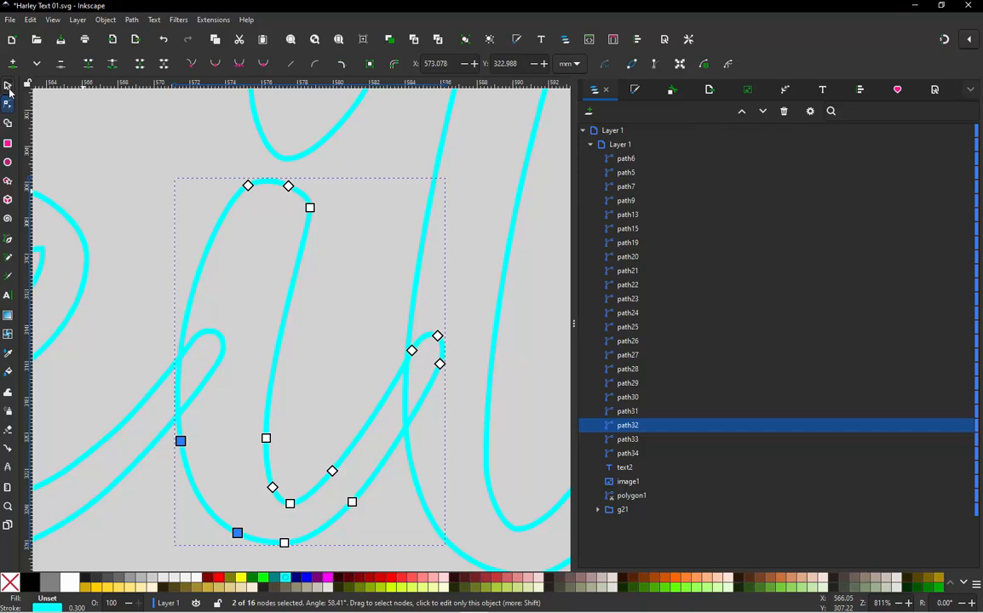
{"action": "left_click", "coordinate": [8, 87]}
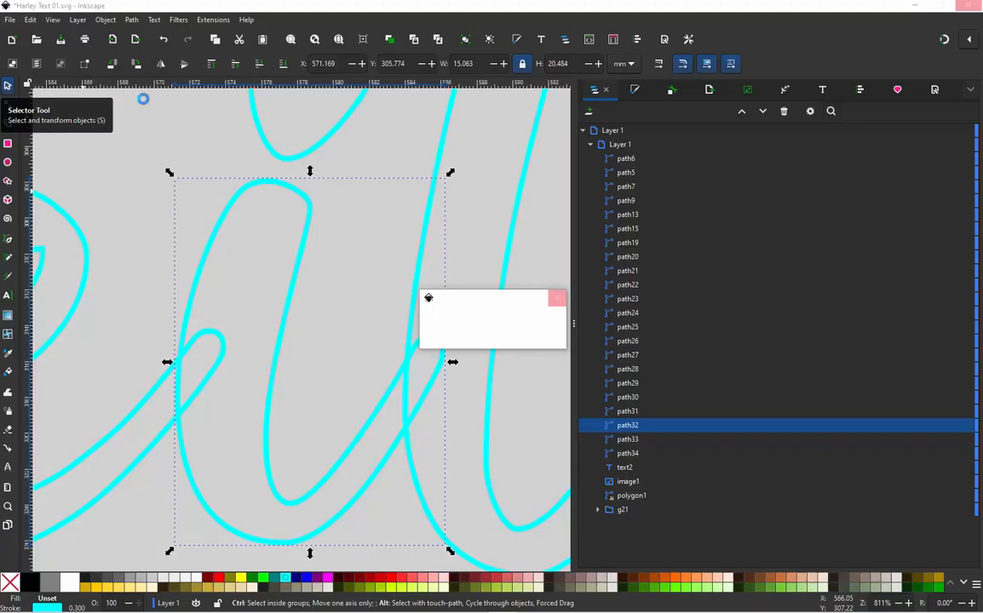
{"action": "left_click", "coordinate": [502, 601]}
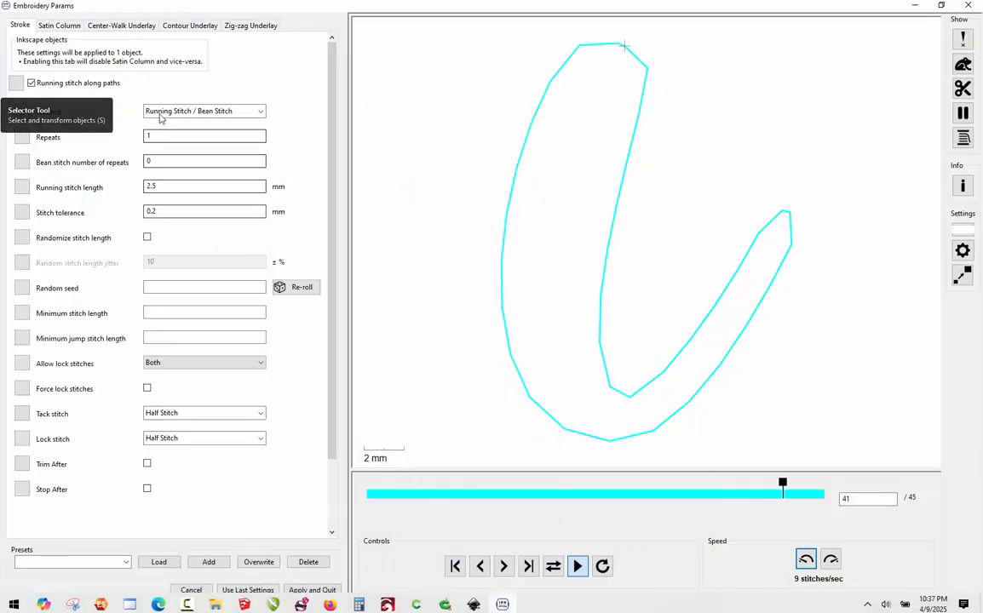
{"action": "left_click", "coordinate": [31, 84]}
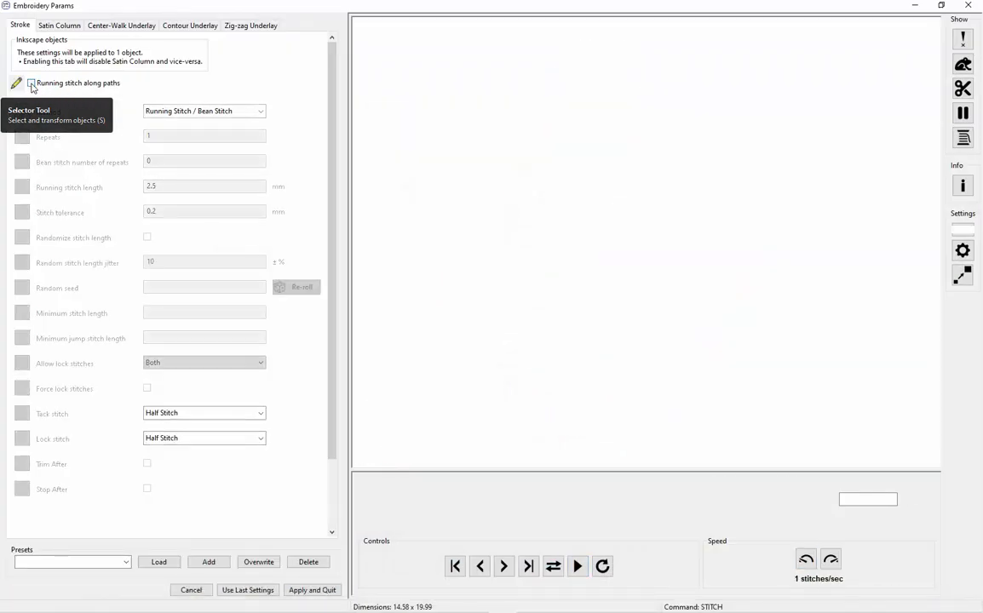
{"action": "left_click", "coordinate": [65, 28]}
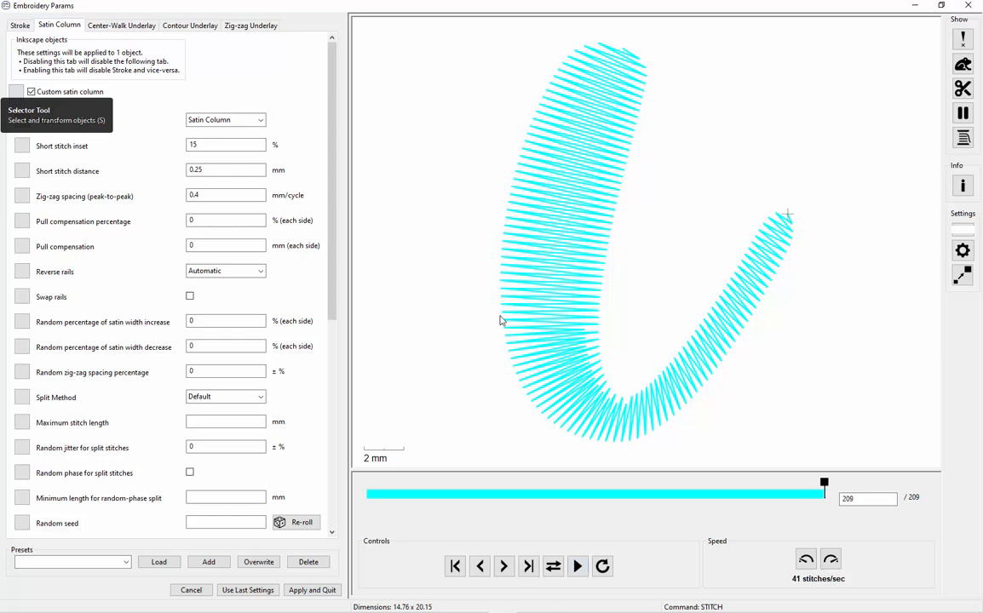
- Apply the custom satin column settings to the i and clear the selection
{"action": "left_click", "coordinate": [311, 590]}
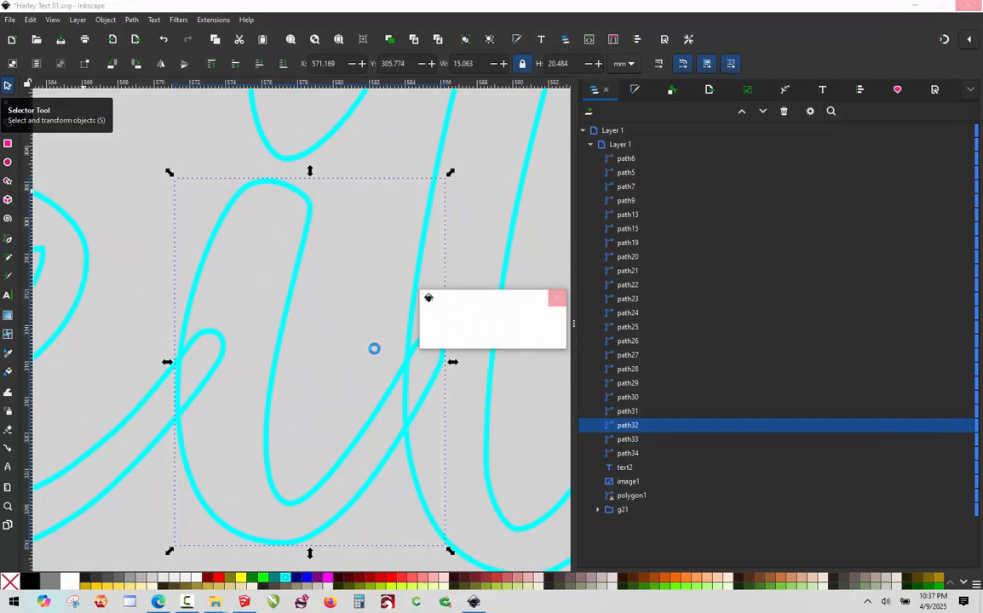
{"action": "left_click", "coordinate": [308, 308]}
{"action": "scroll", "coordinate": [241, 296], "scroll_direction": "down", "scroll_amount": 2}
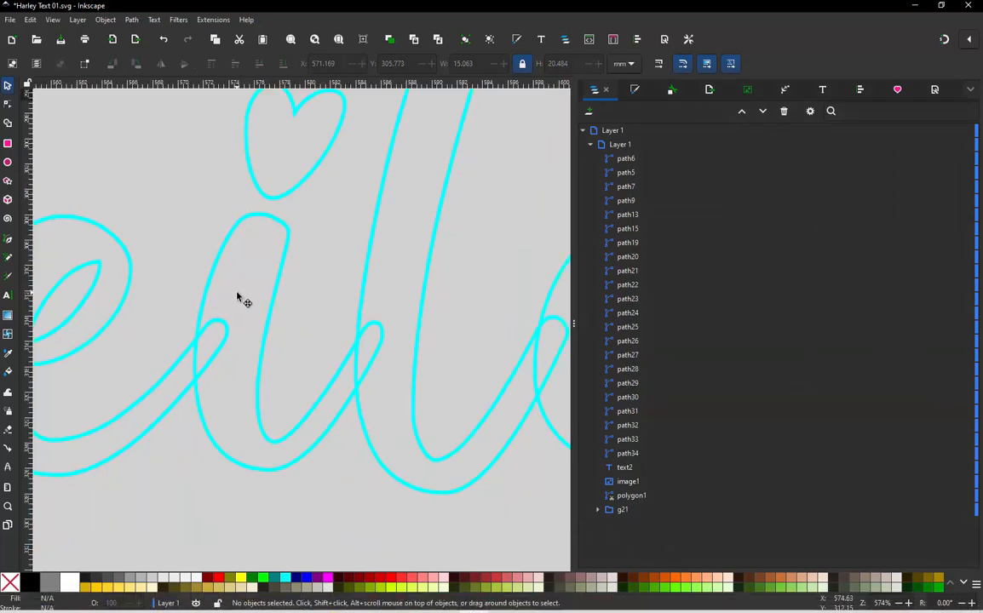
- Open the l's nodes for editing and insert one node midway along its rounded top end
{"action": "double_click", "coordinate": [364, 170]}
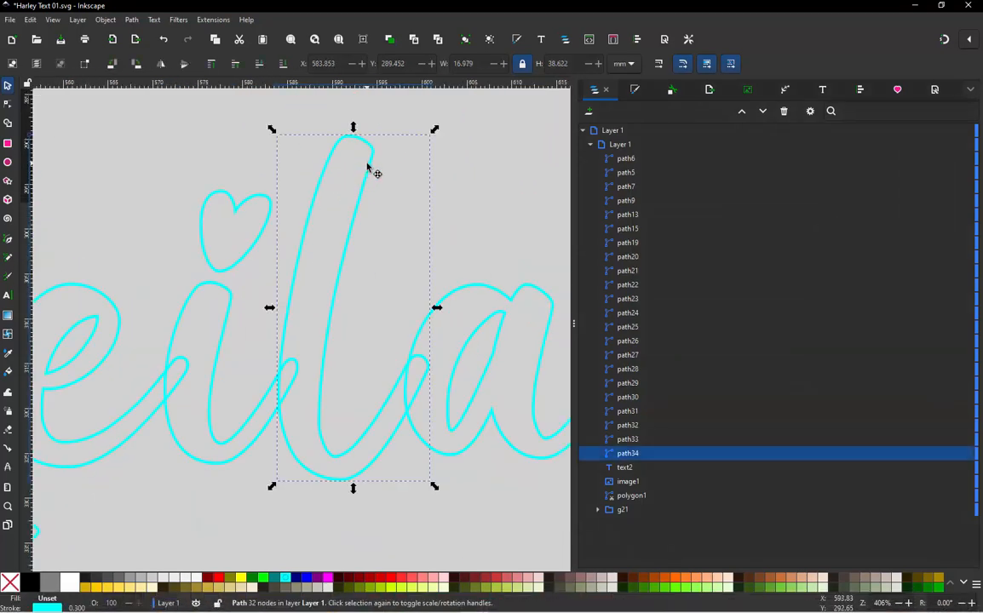
{"action": "scroll", "coordinate": [358, 136], "scroll_direction": "up", "scroll_amount": 2}
{"action": "scroll", "coordinate": [359, 136], "scroll_direction": "up", "scroll_amount": 1}
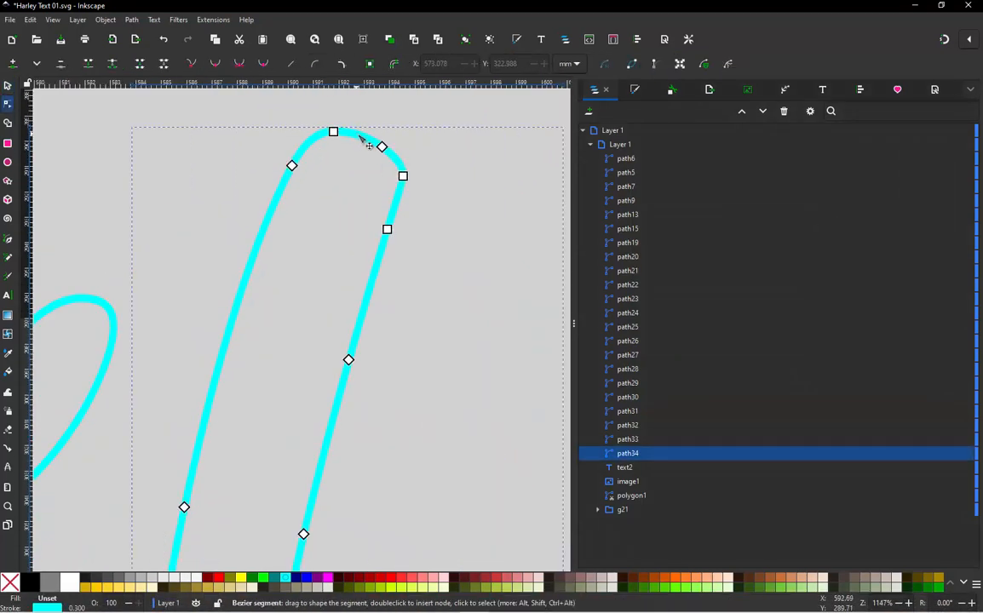
{"action": "double_click", "coordinate": [360, 137]}
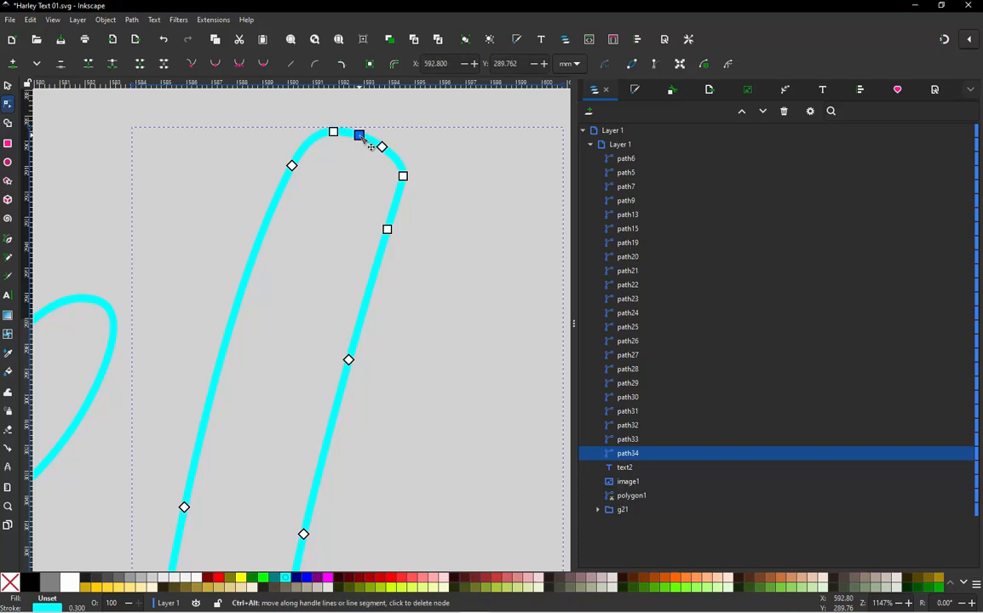
{"action": "key", "text": "Delete"}
{"action": "scroll", "coordinate": [360, 137], "scroll_direction": "down", "scroll_amount": 1}
{"action": "scroll", "coordinate": [364, 140], "scroll_direction": "up", "scroll_amount": 1}
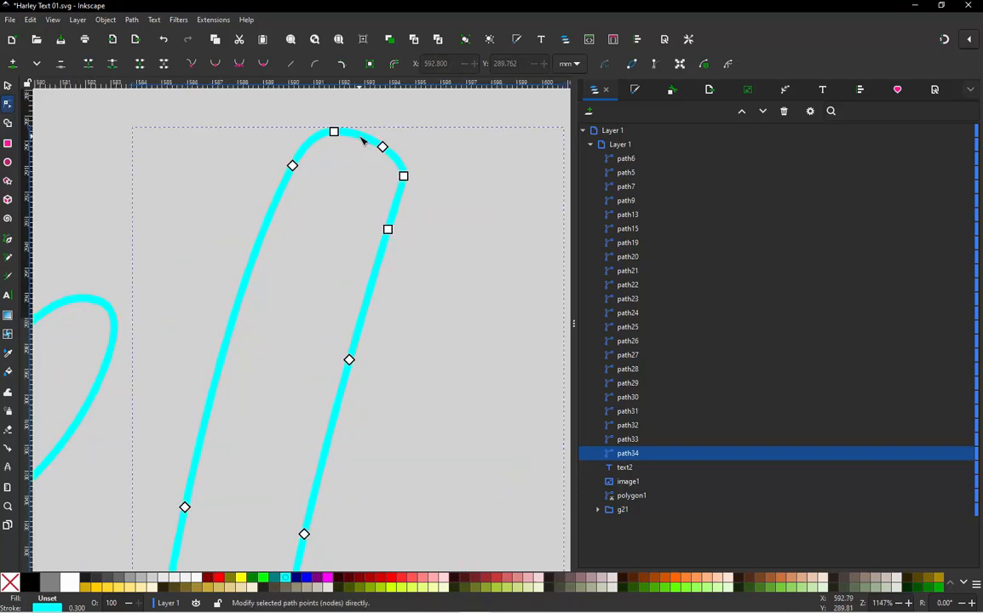
{"action": "double_click", "coordinate": [360, 136]}
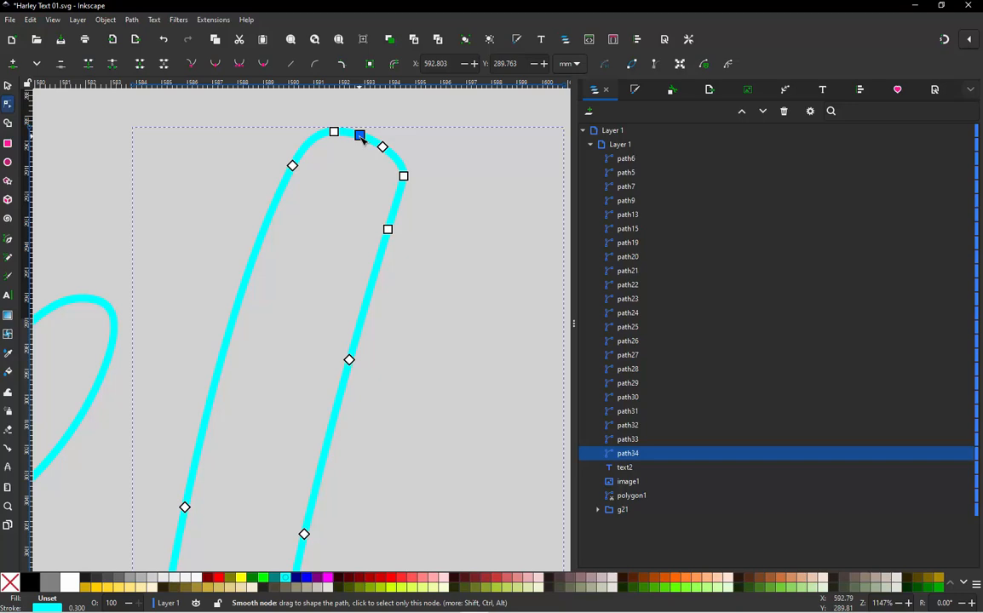
{"action": "scroll", "coordinate": [331, 143], "scroll_direction": "down", "scroll_amount": 3}
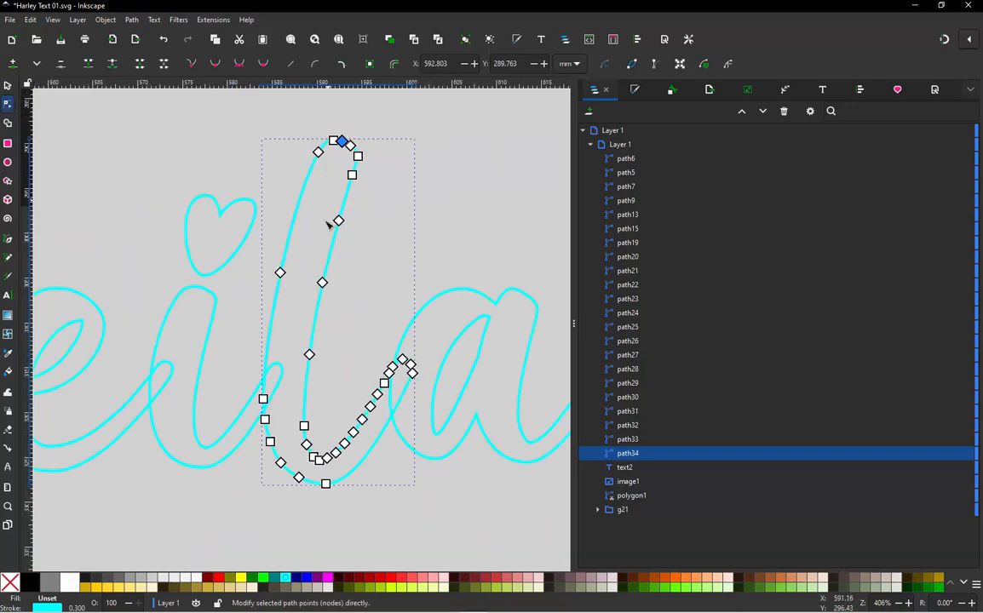
- Insert a node on the rounded tip of the l's exit stroke and delete the surplus nodes on and just below the tip
{"action": "scroll", "coordinate": [409, 364], "scroll_direction": "up", "scroll_amount": 5}
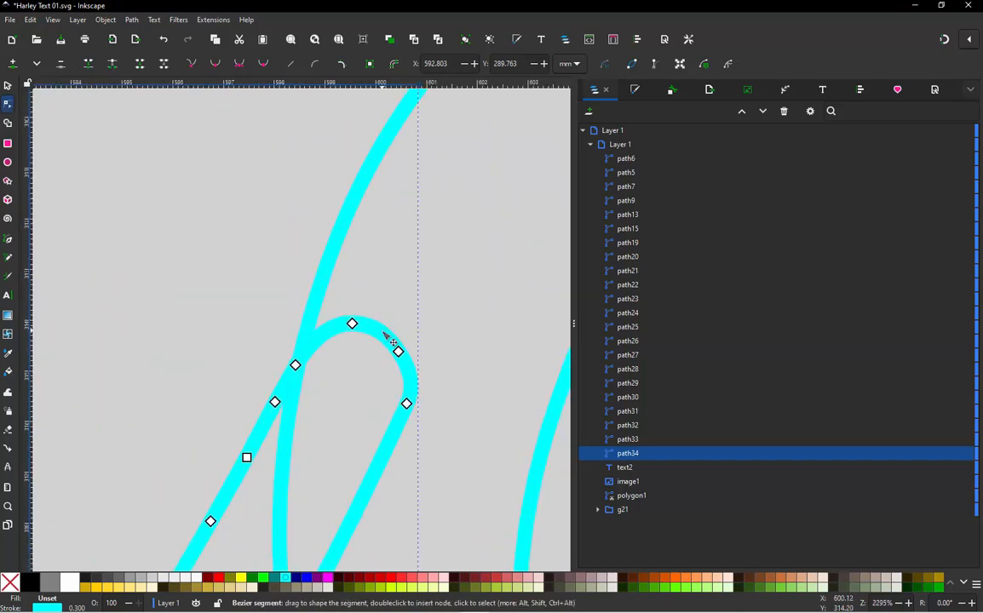
{"action": "left_click", "coordinate": [393, 343]}
{"action": "double_click", "coordinate": [383, 333]}
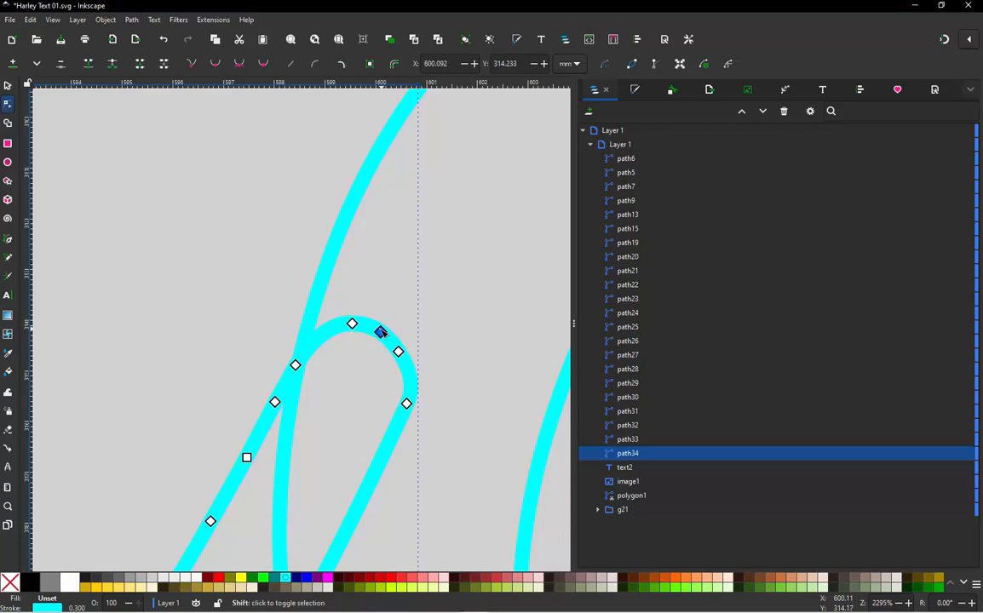
{"action": "left_click", "coordinate": [352, 325], "text": "shift"}
{"action": "left_click", "coordinate": [351, 324], "text": "ctrl+alt"}
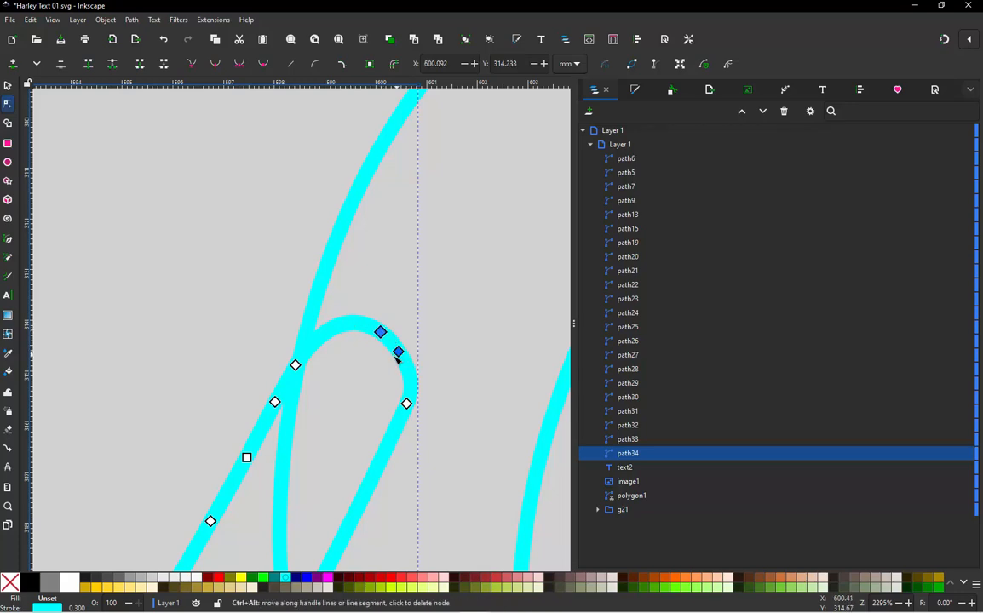
{"action": "left_click", "coordinate": [274, 403], "text": "ctrl+alt"}
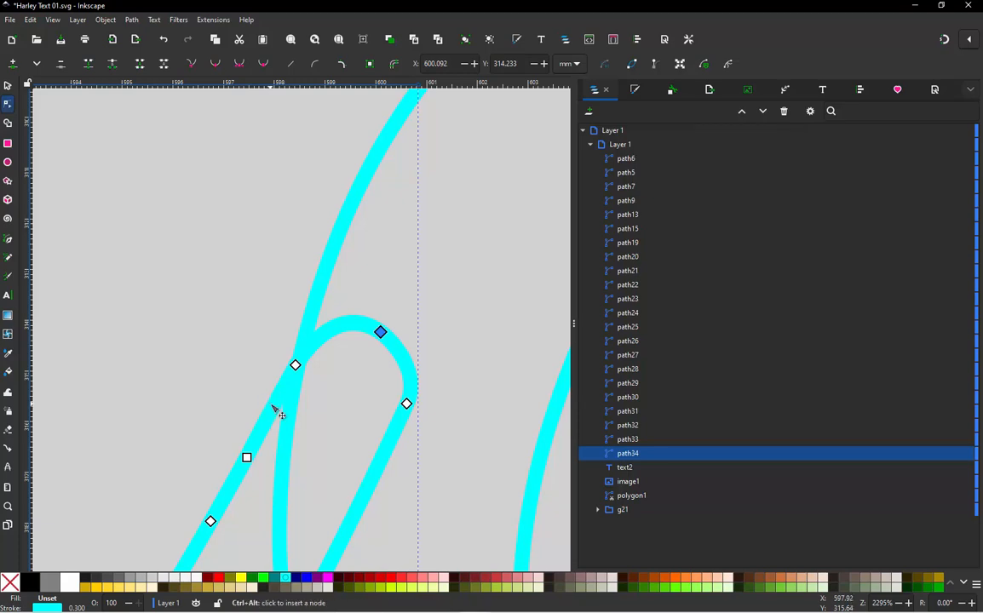
{"action": "scroll", "coordinate": [338, 269], "scroll_direction": "down", "scroll_amount": 2}
{"action": "left_click", "coordinate": [294, 365], "text": "ctrl+alt"}
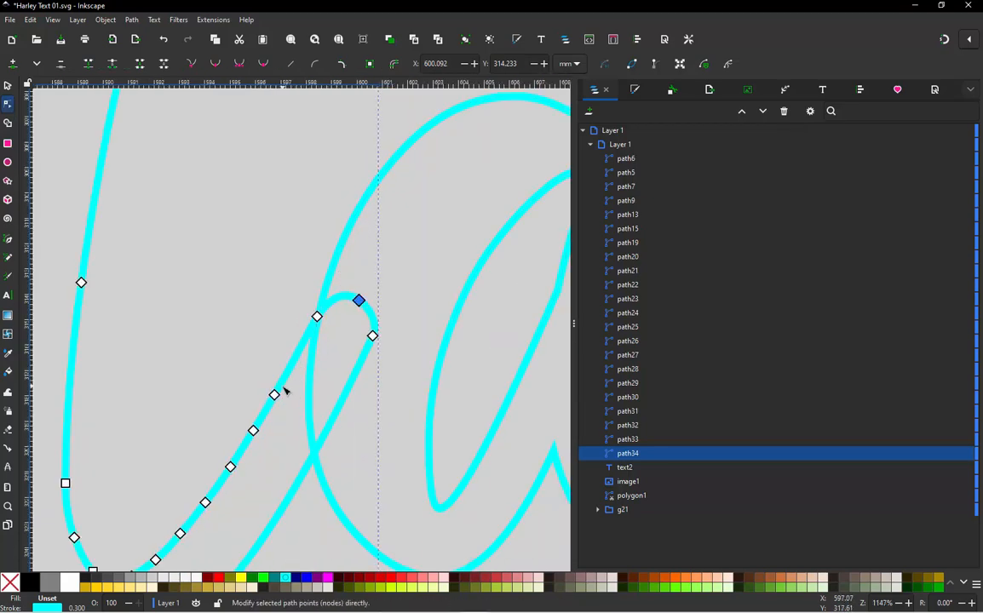
- Delete the surplus nodes along the inner side of the l's exit stroke and insert one node on its outer side
{"action": "left_click", "coordinate": [275, 396], "text": "ctrl+alt"}
{"action": "left_click", "coordinate": [253, 432], "text": "ctrl+alt"}
{"action": "left_click", "coordinate": [284, 507], "text": "ctrl+alt"}
{"action": "scroll", "coordinate": [304, 326], "scroll_direction": "down", "scroll_amount": 2}
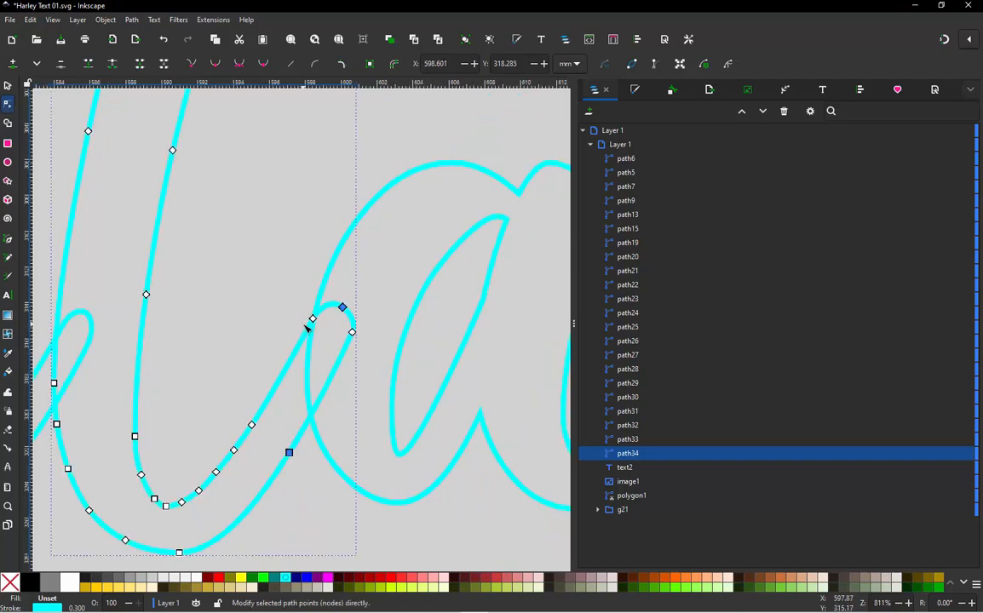
{"action": "scroll", "coordinate": [200, 496], "scroll_direction": "up", "scroll_amount": 2}
{"action": "left_click", "coordinate": [265, 389], "text": "ctrl+alt"}
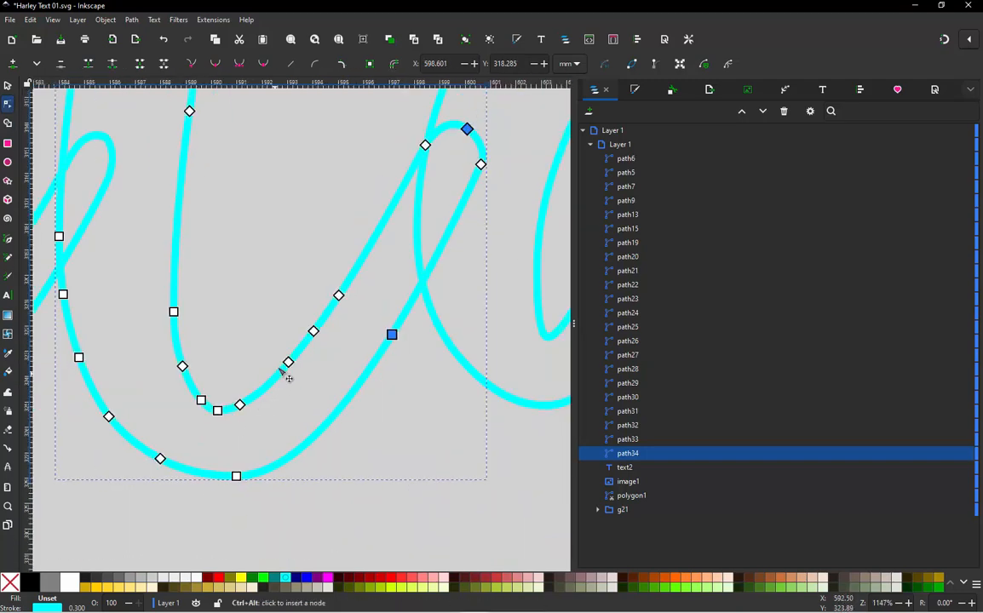
{"action": "left_click", "coordinate": [288, 362], "text": "ctrl+alt"}
{"action": "left_click", "coordinate": [313, 331], "text": "ctrl+alt"}
{"action": "left_click", "coordinate": [338, 297], "text": "ctrl+alt"}
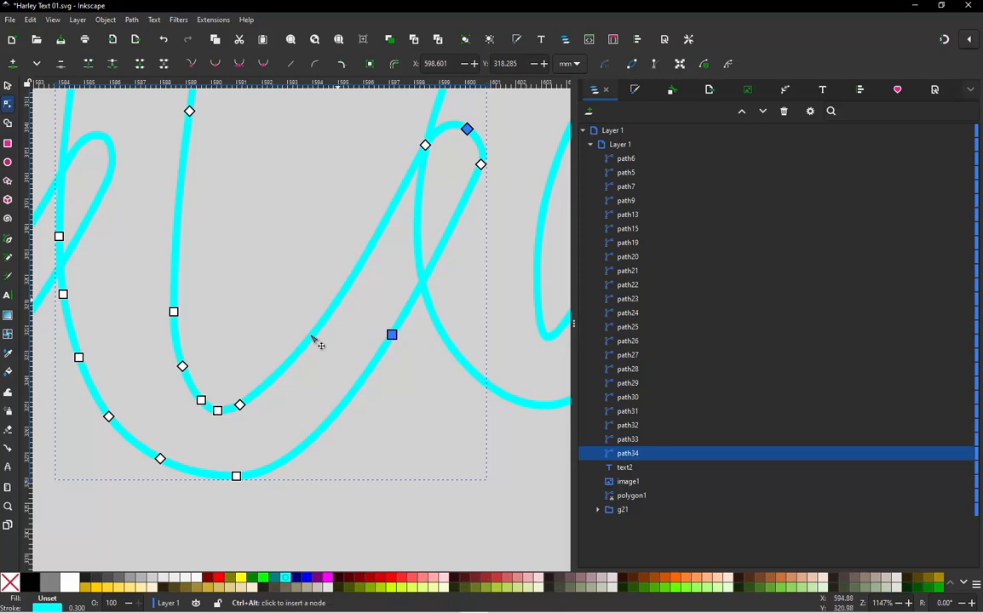
- Replace the nodes along the l's outer bottom curve with three repositioned nodes and delete one surplus node from the inner curve
{"action": "left_click_drag", "start_coordinate": [236, 476], "coordinate": [249, 474]}
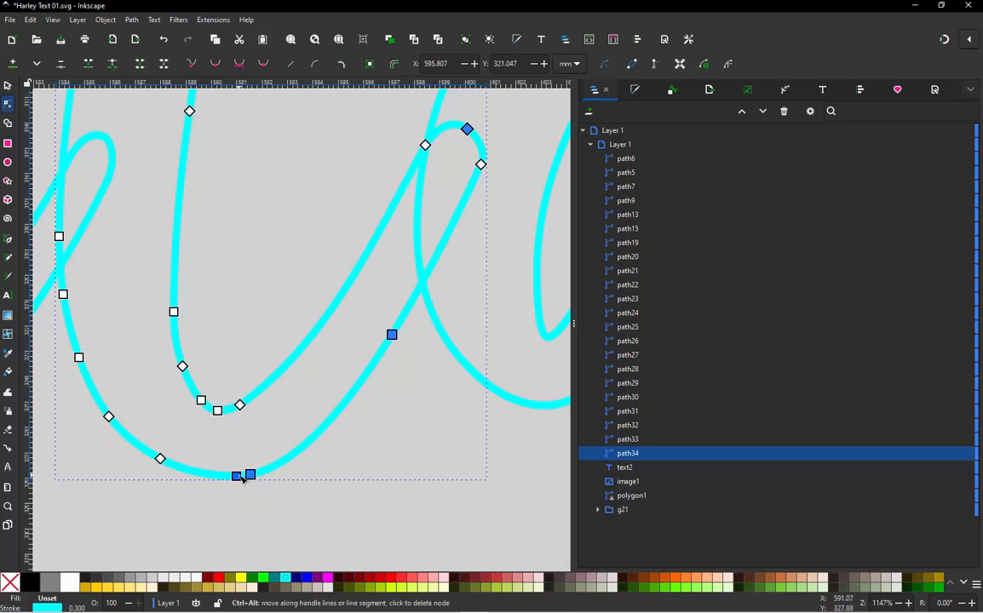
{"action": "left_click", "coordinate": [125, 435], "text": "ctrl+alt"}
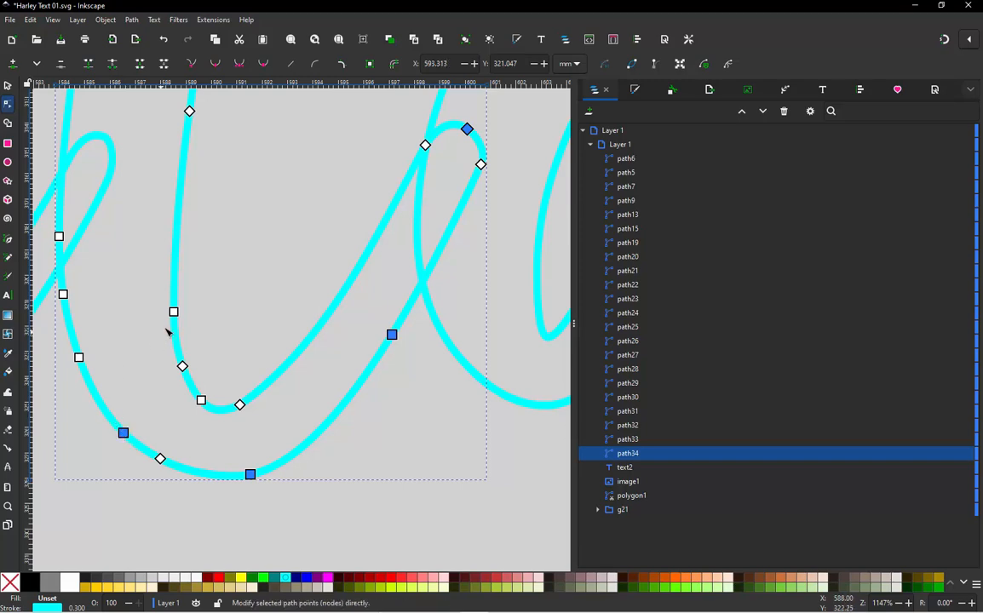
{"action": "left_click", "coordinate": [73, 339], "text": "ctrl+alt"}
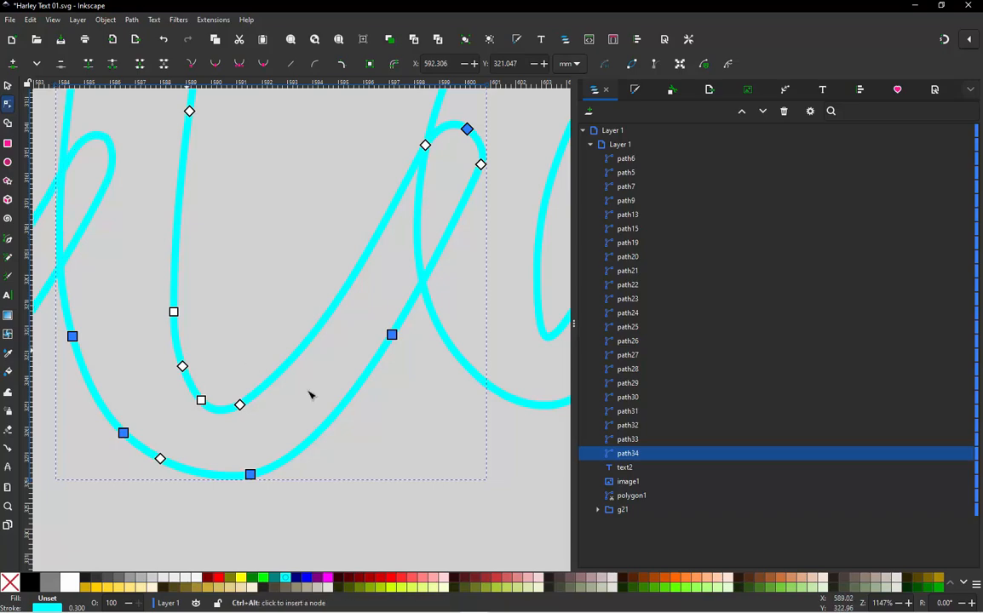
- Delete the surplus nodes from the l's rounded top end and along the inner side of its stem
{"action": "scroll", "coordinate": [324, 400], "scroll_direction": "down", "scroll_amount": 2, "text": "ctrl"}
{"action": "scroll", "coordinate": [252, 266], "scroll_direction": "up", "scroll_amount": 1, "text": "ctrl"}
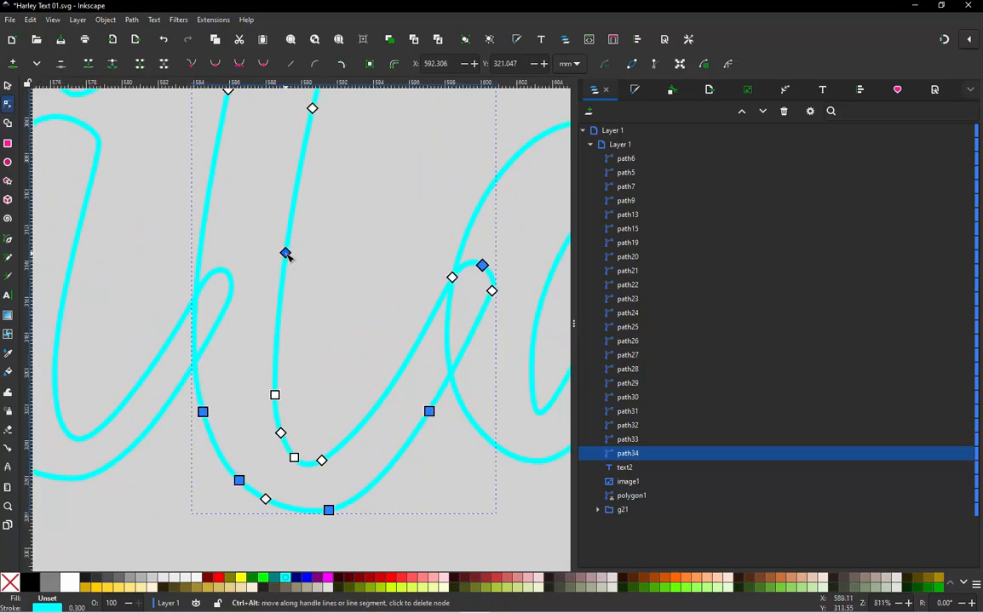
{"action": "scroll", "coordinate": [294, 365], "scroll_direction": "down", "scroll_amount": 3, "text": "ctrl"}
{"action": "scroll", "coordinate": [308, 192], "scroll_direction": "up", "scroll_amount": 2, "text": "ctrl"}
{"action": "left_click", "coordinate": [319, 154], "text": "shift"}
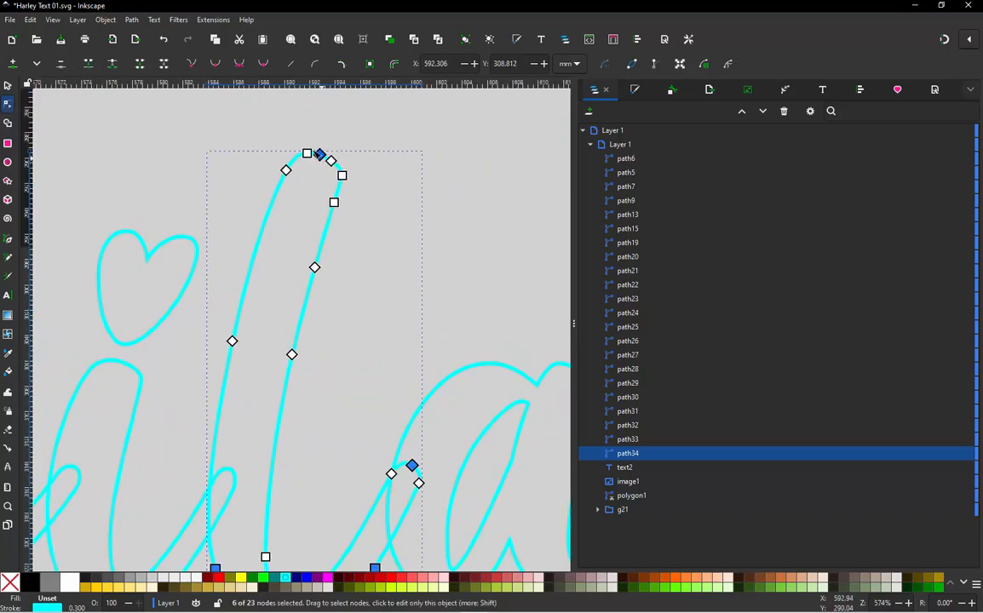
{"action": "left_click", "coordinate": [308, 153], "text": "ctrl+alt"}
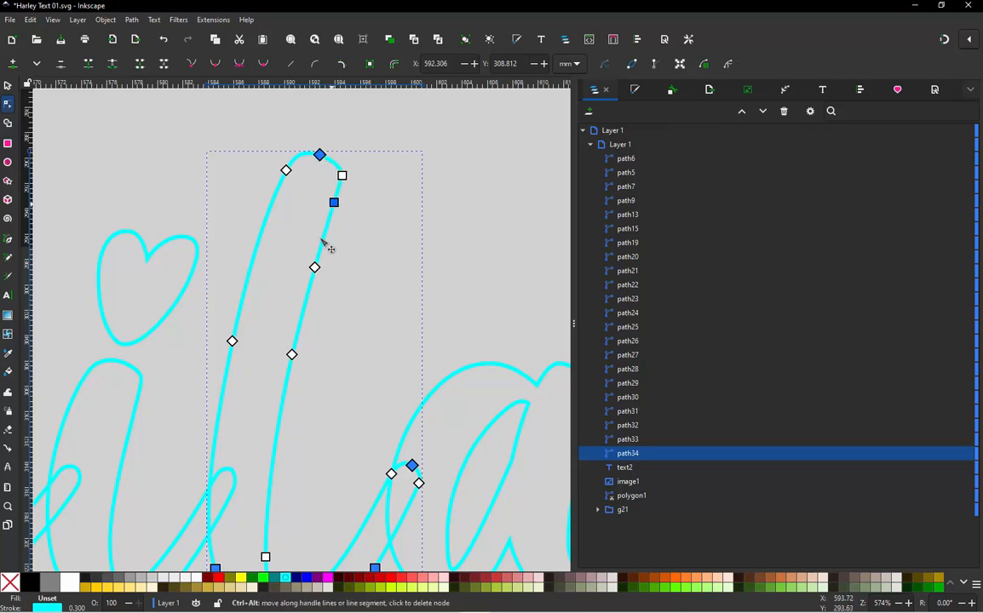
{"action": "scroll", "coordinate": [340, 317], "scroll_direction": "down", "scroll_amount": 2}
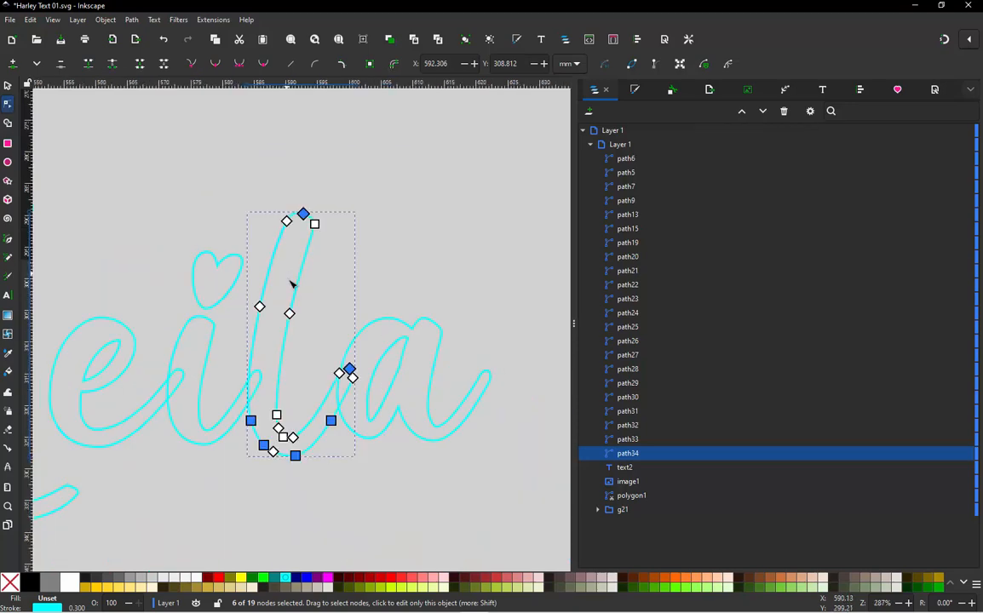
{"action": "scroll", "coordinate": [292, 285], "scroll_direction": "up", "scroll_amount": 1}
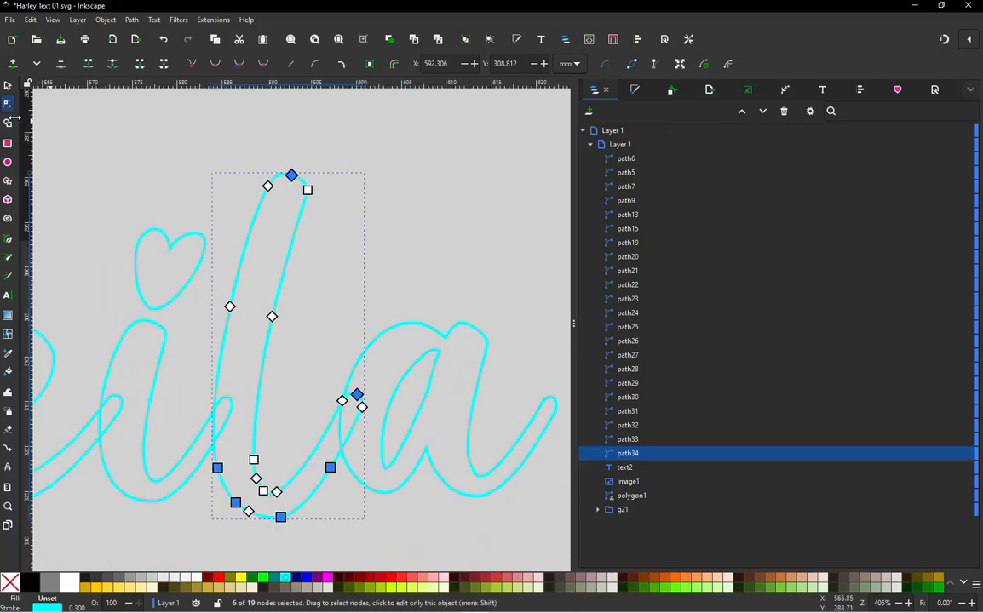
- In the Ink/Stitch Params for the l, disable running stitch along paths, enable the custom satin column and apply the settings
{"action": "left_click", "coordinate": [7, 86]}
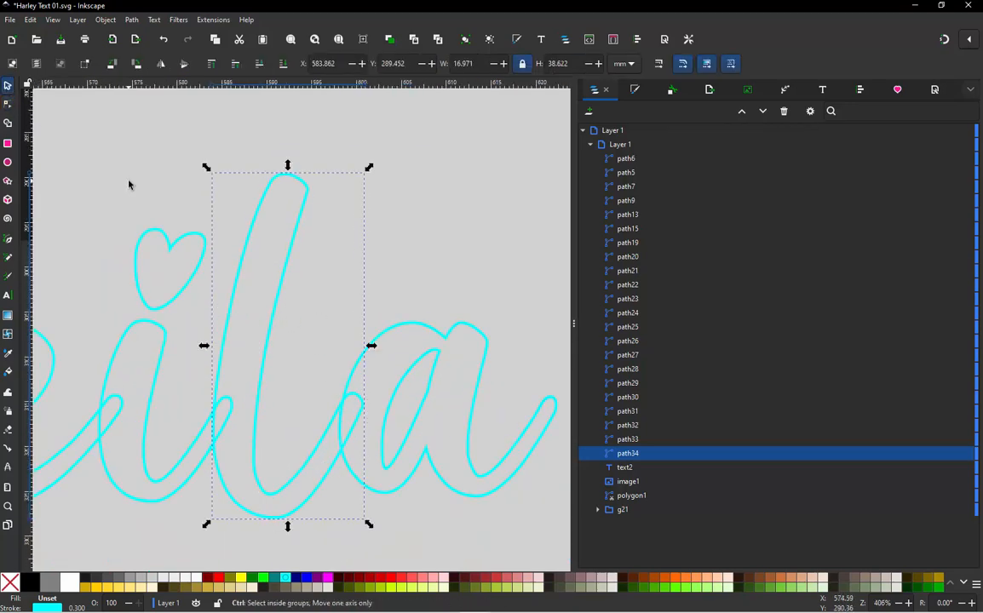
{"action": "key", "text": "ctrl+alt+q"}
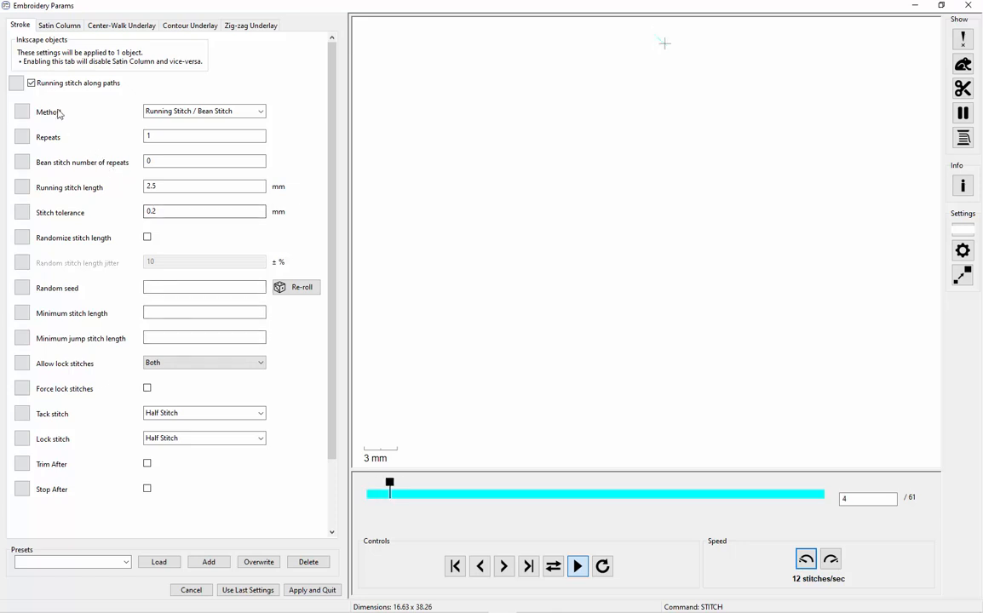
{"action": "left_click", "coordinate": [53, 82]}
{"action": "left_click", "coordinate": [72, 31]}
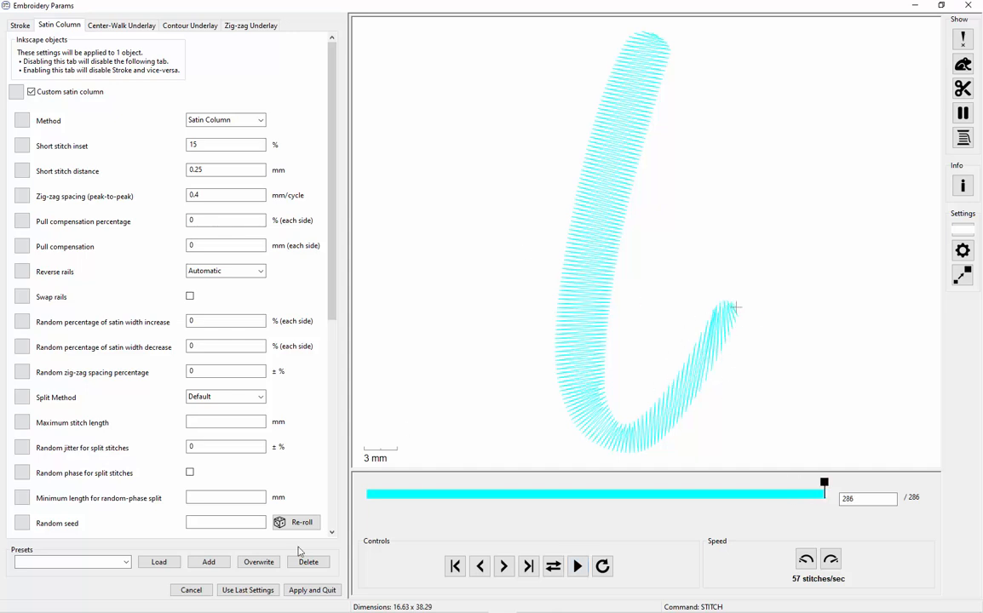
{"action": "left_click", "coordinate": [320, 588]}
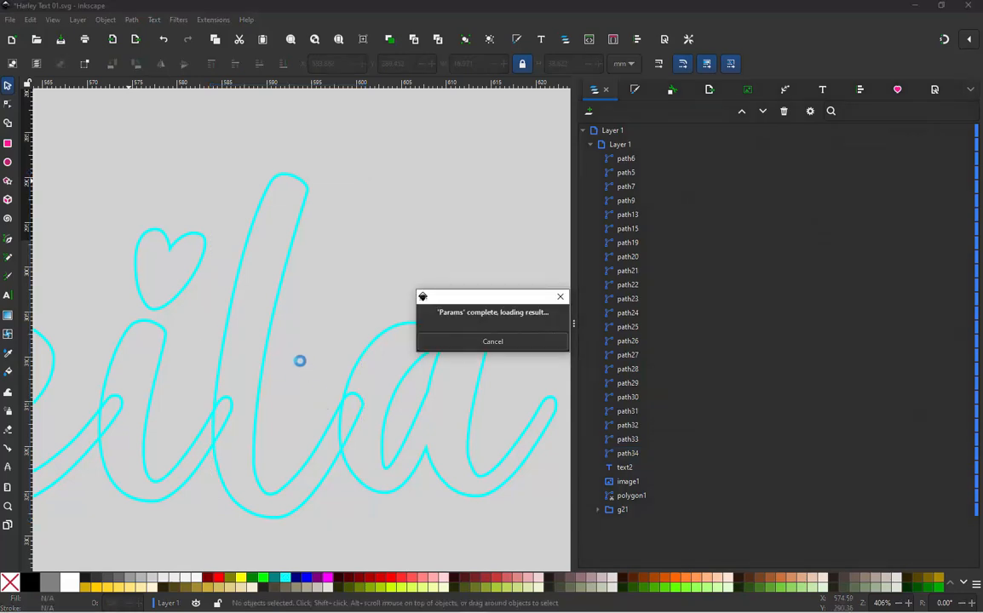
- Reopen the l's nodes and move the lower-left node of its outer bottom curve slightly up along the curve
{"action": "double_click", "coordinate": [272, 322]}
{"action": "left_click", "coordinate": [324, 317]}
{"action": "left_click", "coordinate": [324, 317]}
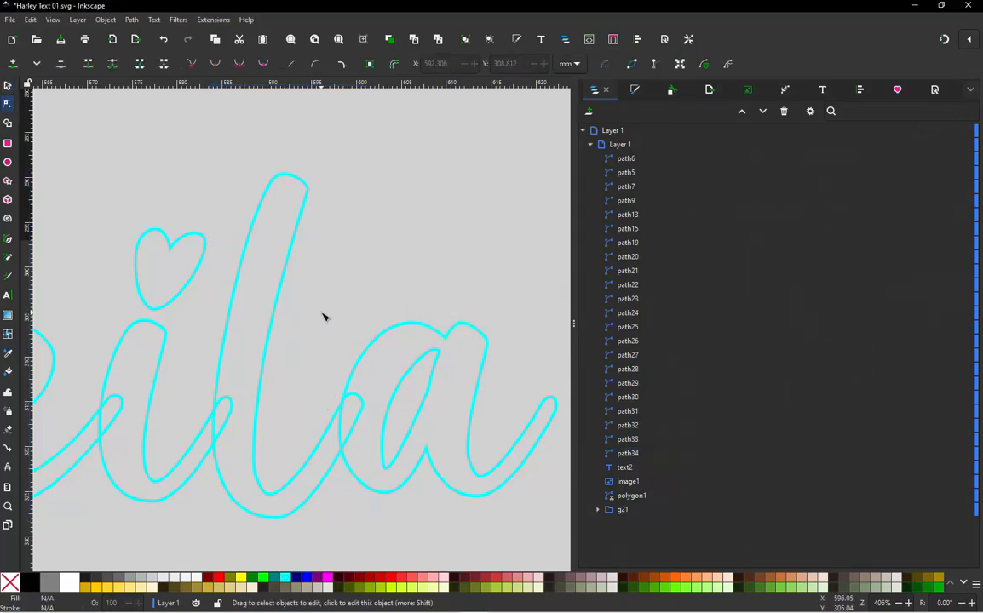
{"action": "left_click", "coordinate": [273, 320]}
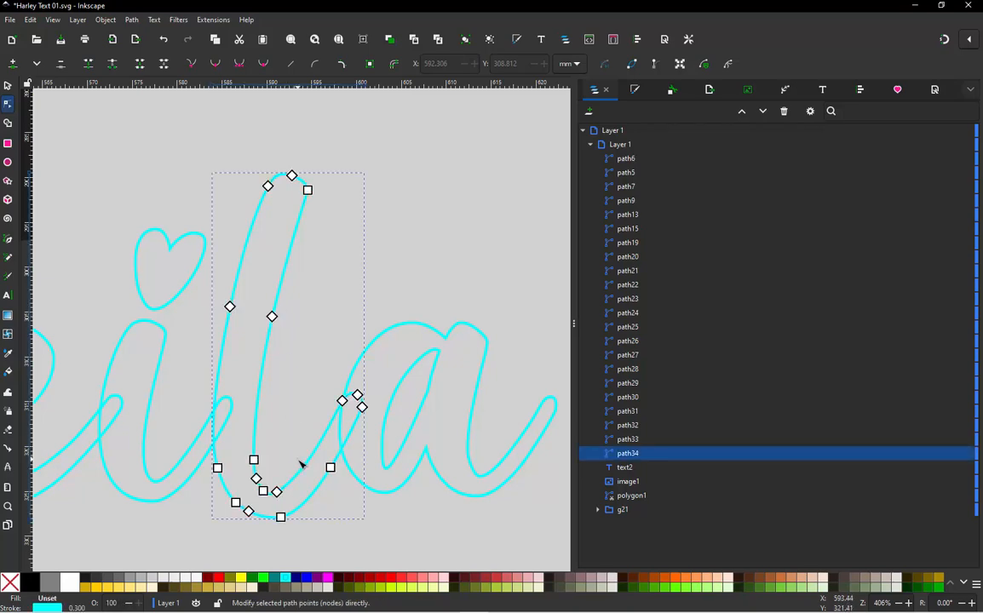
{"action": "scroll", "coordinate": [301, 465], "scroll_direction": "up", "scroll_amount": 2}
{"action": "scroll", "coordinate": [350, 396], "scroll_direction": "down", "scroll_amount": 1}
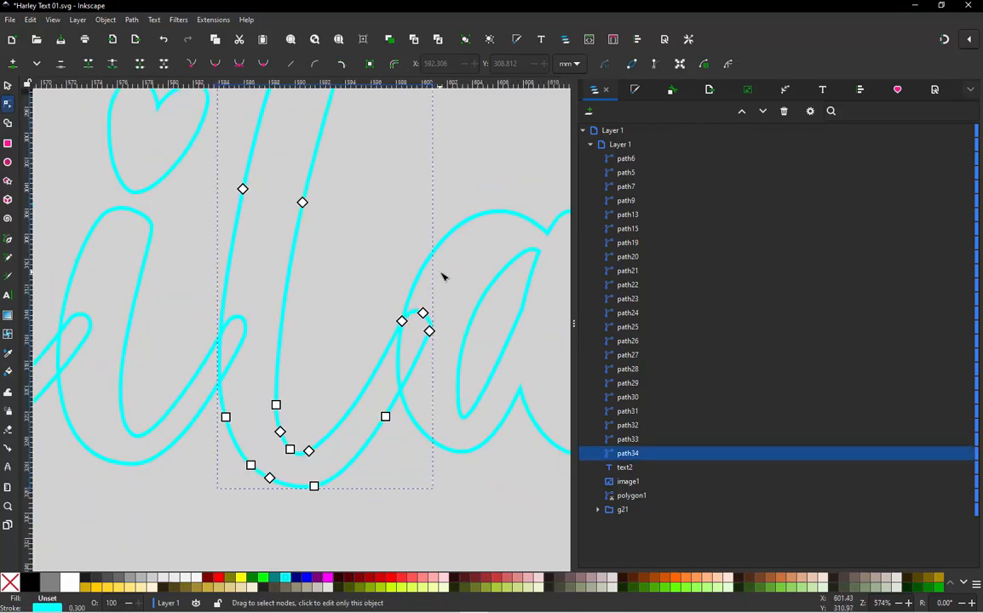
{"action": "left_click", "coordinate": [401, 321]}
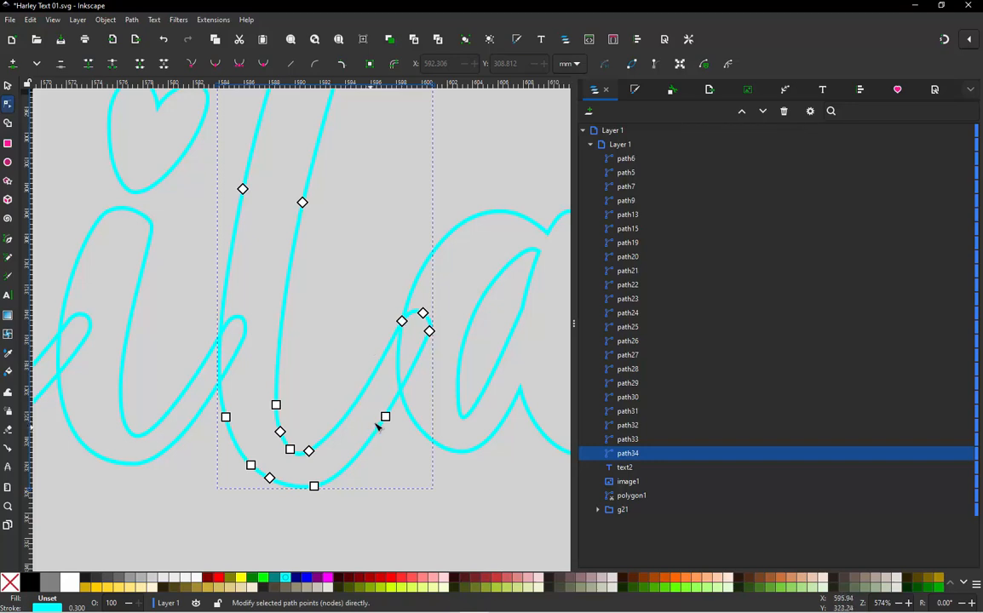
{"action": "scroll", "coordinate": [377, 424], "scroll_direction": "up", "scroll_amount": 1}
{"action": "left_click", "coordinate": [390, 302]}
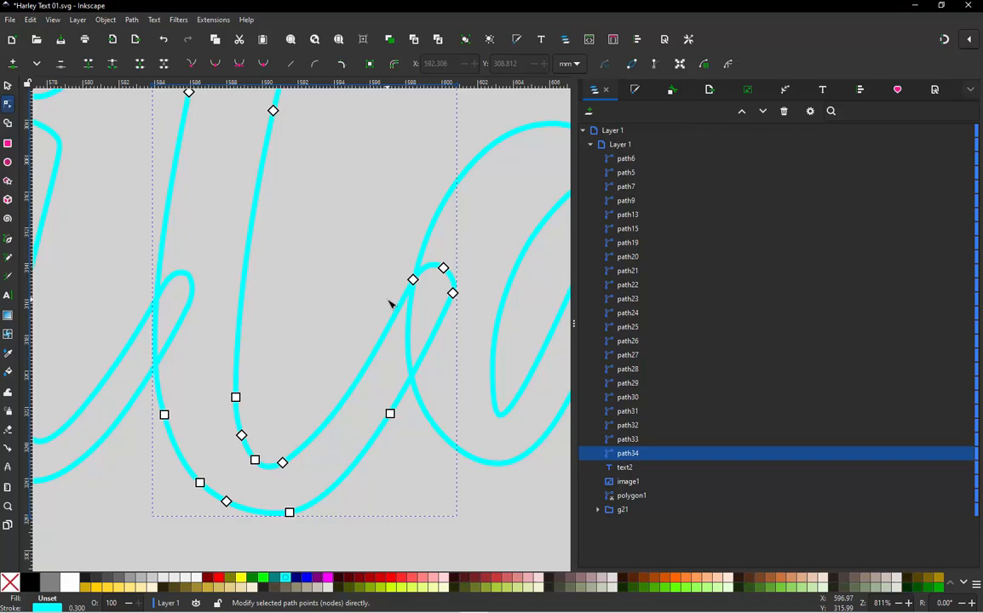
{"action": "left_click", "coordinate": [187, 467], "text": "ctrl+alt"}
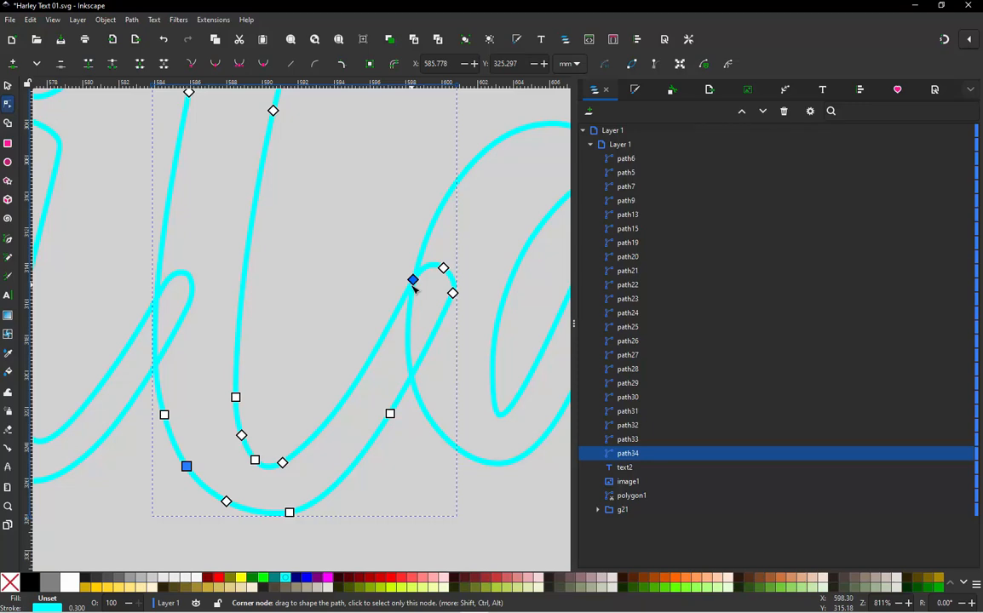
{"action": "left_click_drag", "start_coordinate": [411, 282], "coordinate": [331, 265]}
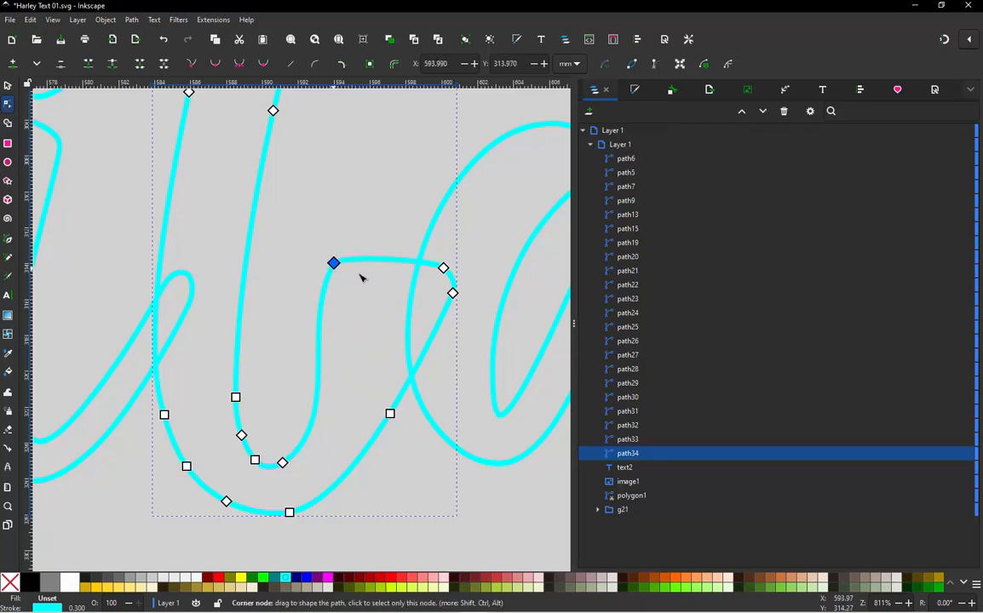
{"action": "left_click", "coordinate": [452, 293], "text": "shift"}
{"action": "key", "text": "ctrl+z"}
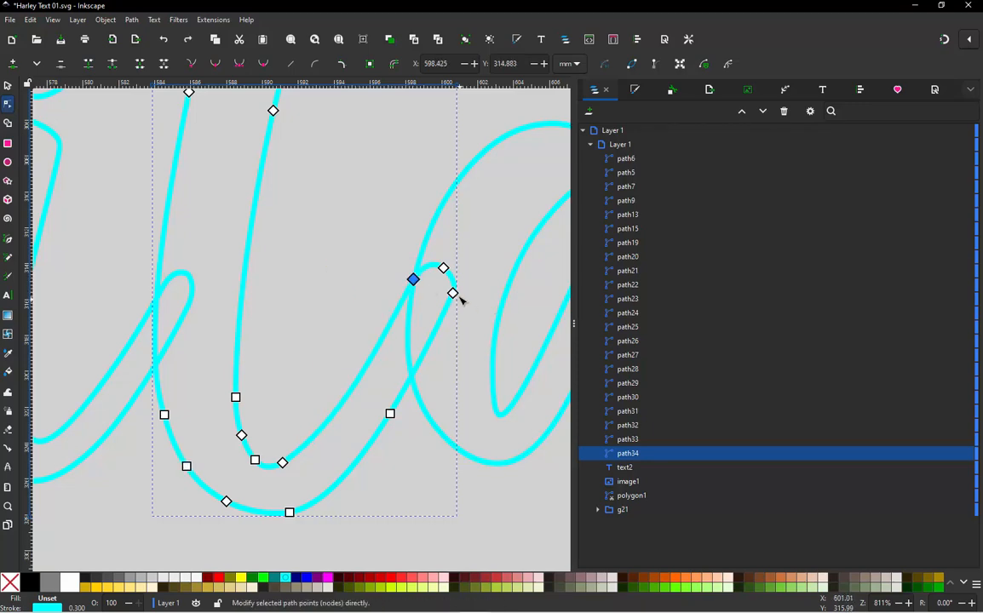
{"action": "left_click_drag", "start_coordinate": [452, 293], "coordinate": [516, 298]}
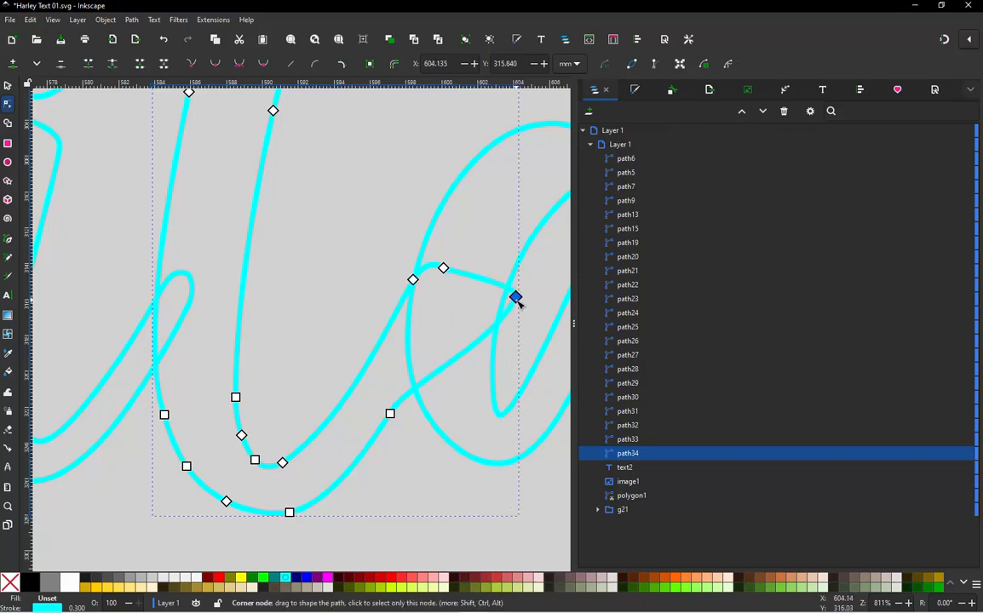
{"action": "key", "text": "ctrl+z"}
{"action": "left_click_drag", "start_coordinate": [390, 414], "coordinate": [441, 442]}
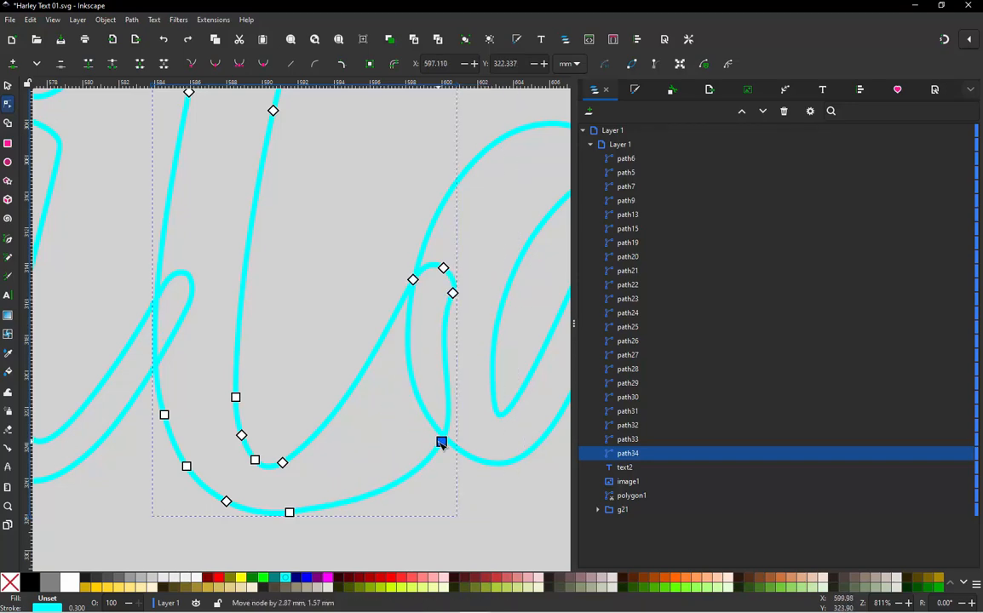
{"action": "key", "text": "ctrl+z"}
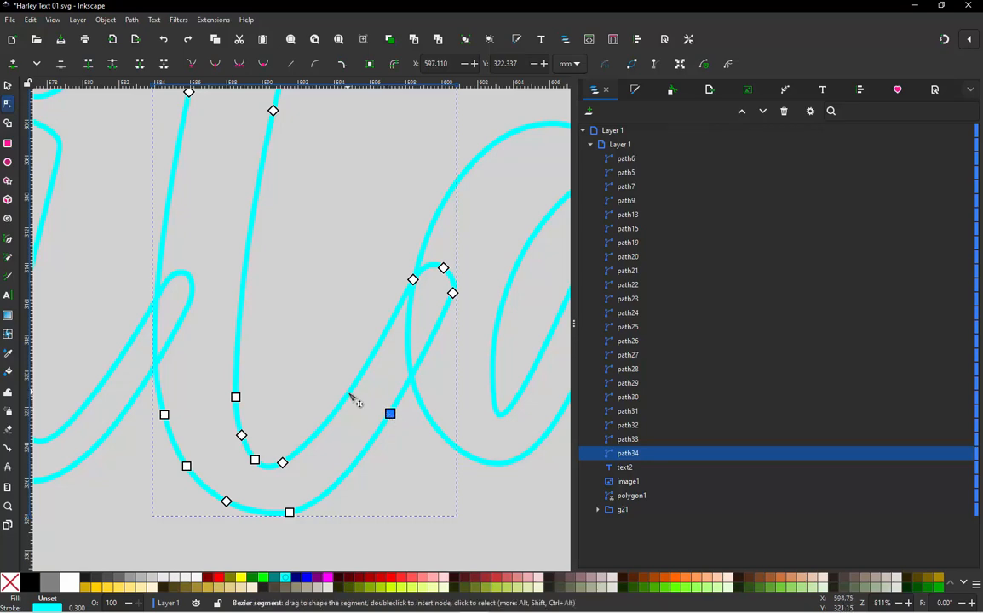
- Add a node on the inner side of the l's right tail opposite the outer node and apply its Ink/Stitch custom satin column settings
{"action": "left_click", "coordinate": [352, 391], "text": "ctrl+alt"}
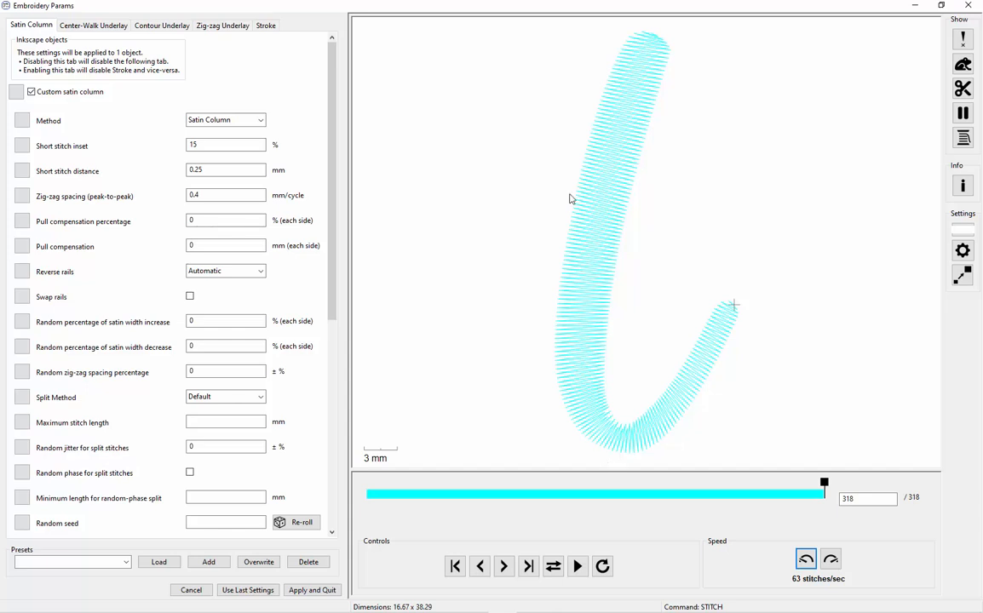
{"action": "left_click", "coordinate": [310, 589]}
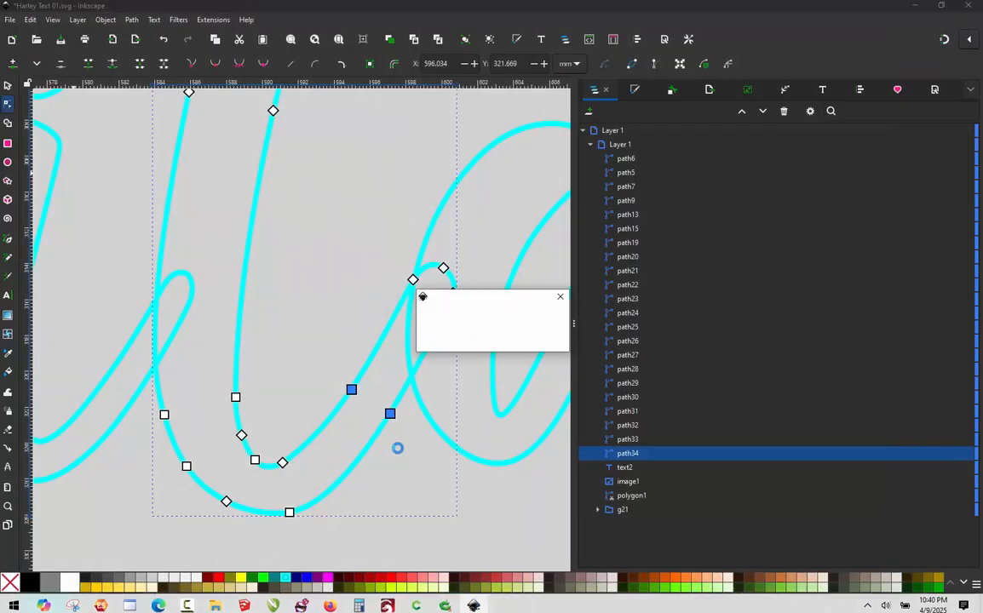
{"action": "left_click", "coordinate": [325, 230]}
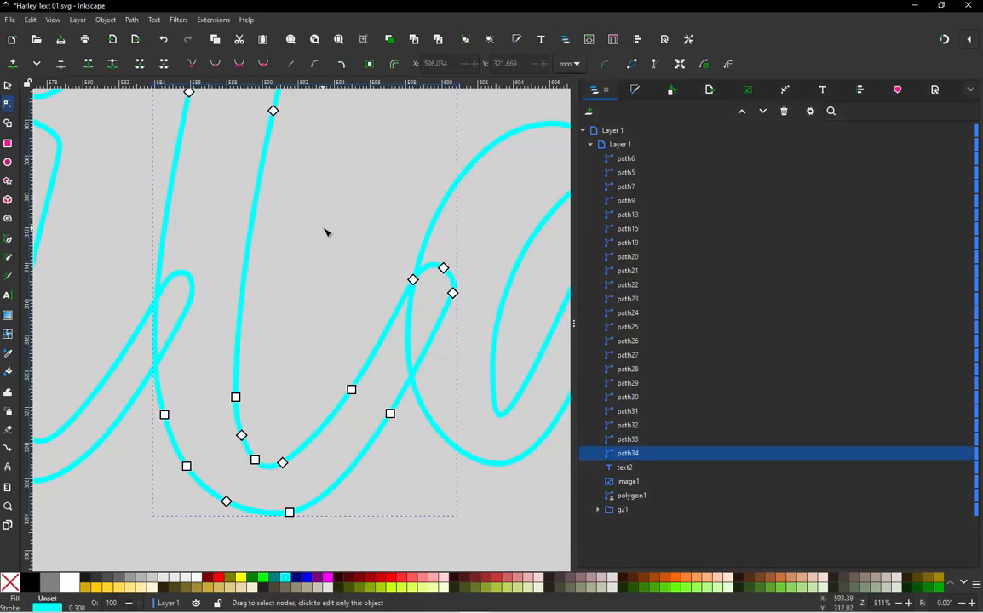
{"action": "scroll", "coordinate": [299, 270], "scroll_direction": "down", "scroll_amount": 2}
{"action": "scroll", "coordinate": [299, 273], "scroll_direction": "down", "scroll_amount": 1}
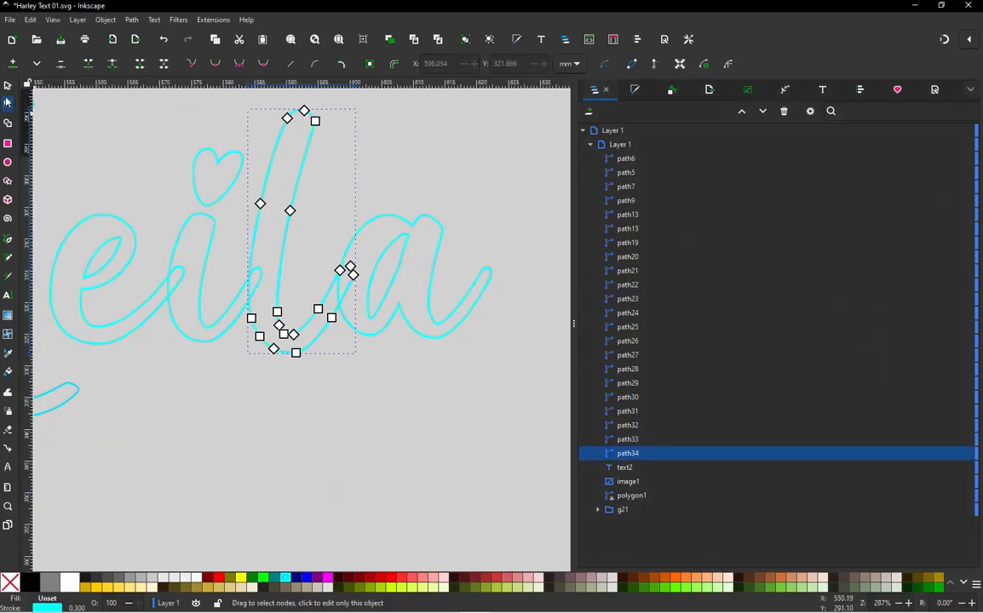
{"action": "left_click", "coordinate": [8, 85]}
{"action": "left_click", "coordinate": [420, 190]}
{"action": "scroll", "coordinate": [434, 298], "scroll_direction": "down", "scroll_amount": 1}
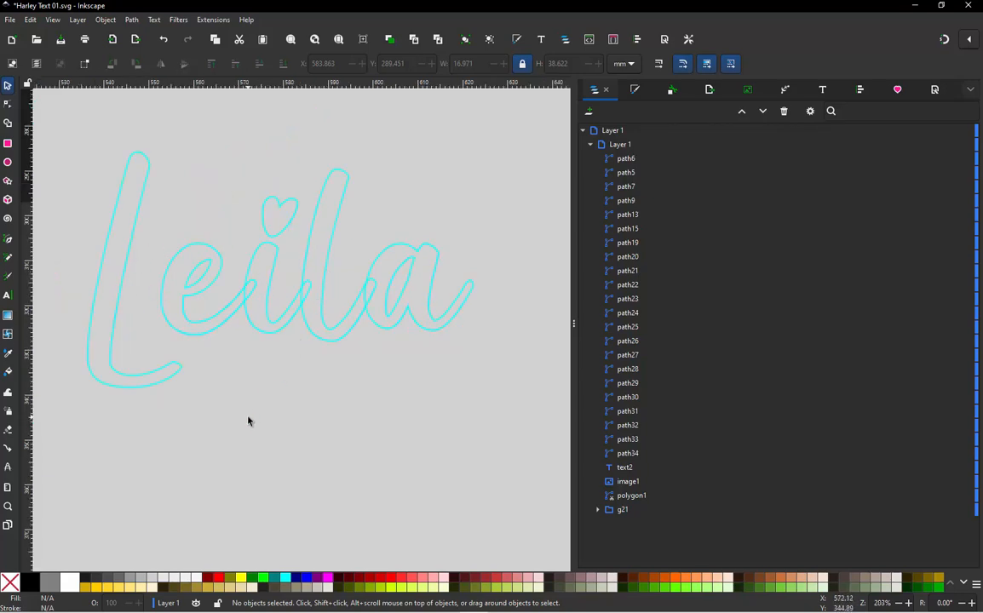
{"action": "scroll", "coordinate": [456, 277], "scroll_direction": "up", "scroll_amount": 1}
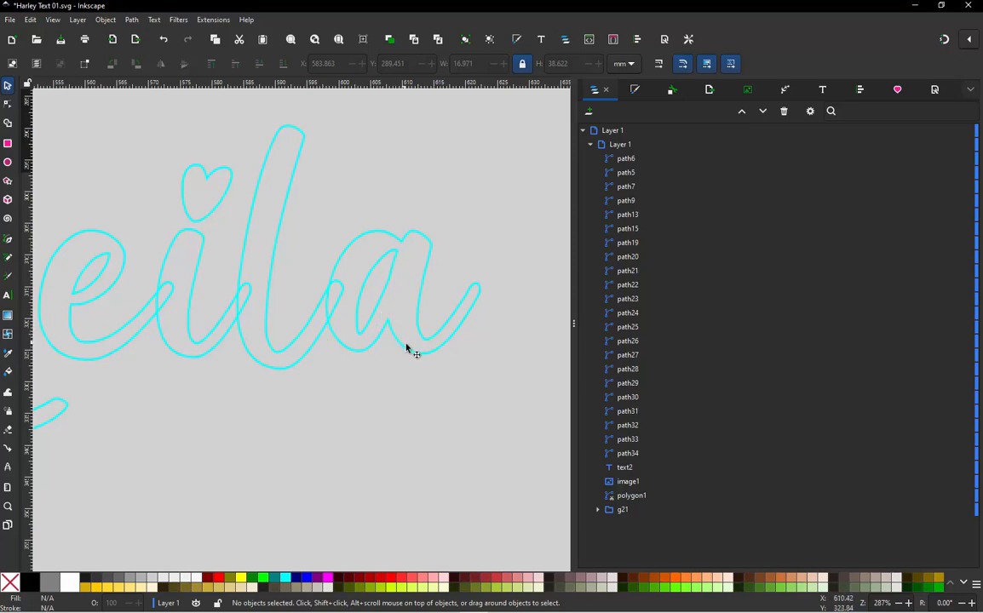
{"action": "left_click", "coordinate": [427, 269]}
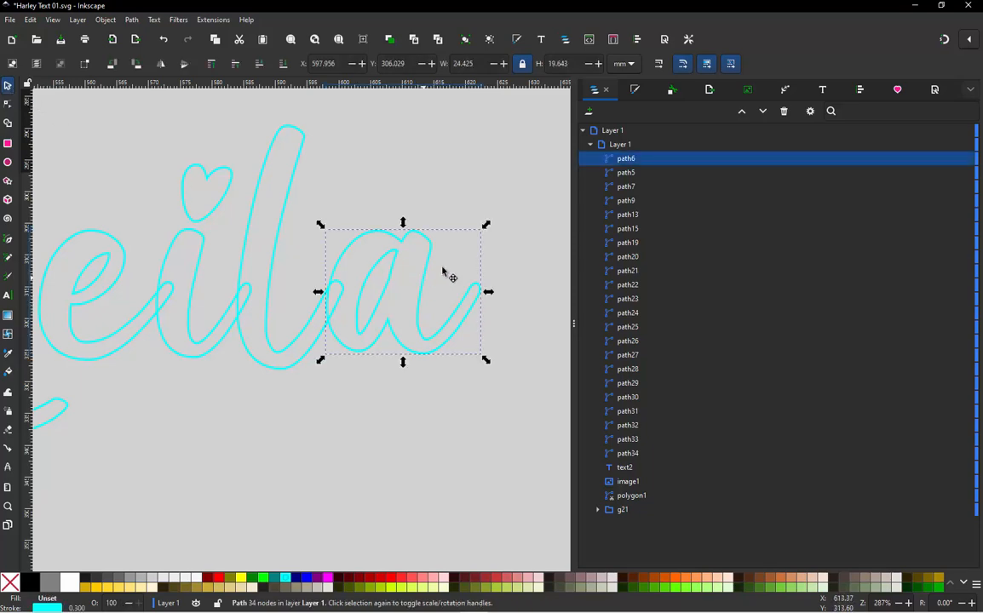
{"action": "left_click_drag", "start_coordinate": [428, 279], "coordinate": [449, 267]}
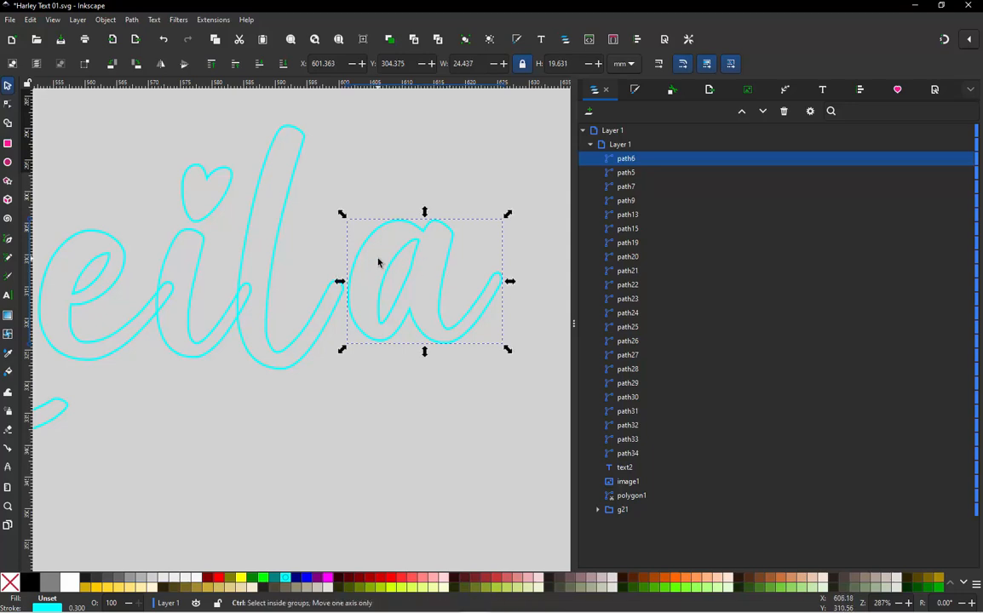
{"action": "key", "text": "ctrl+z"}
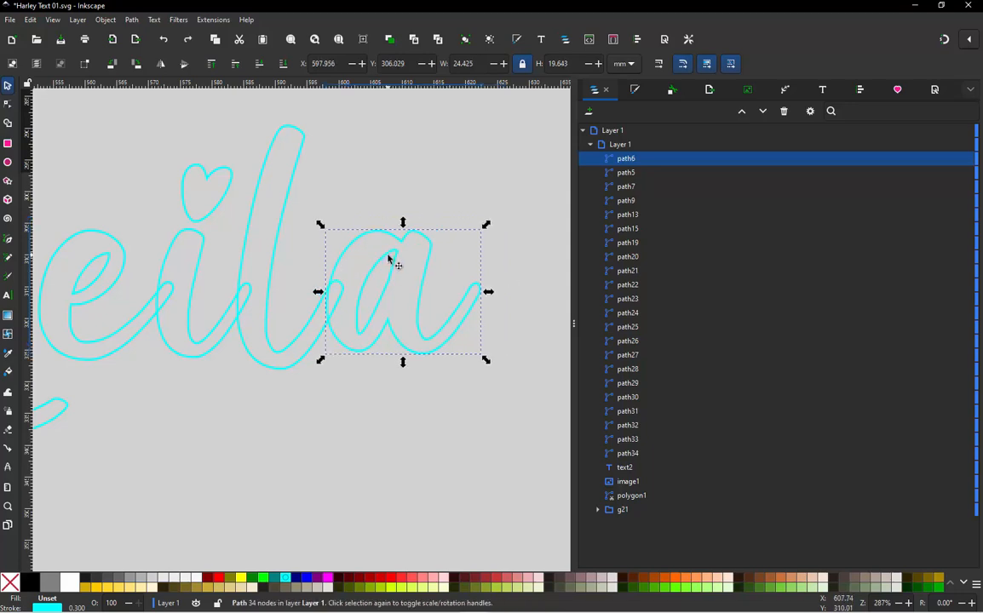
- Break the a at its upper and lower notches and two nodes on the counter's right side, and use Break Apart to separate the pieces
{"action": "left_click", "coordinate": [390, 193]}
{"action": "scroll", "coordinate": [403, 244], "scroll_direction": "up", "scroll_amount": 3}
{"action": "double_click", "coordinate": [400, 238]}
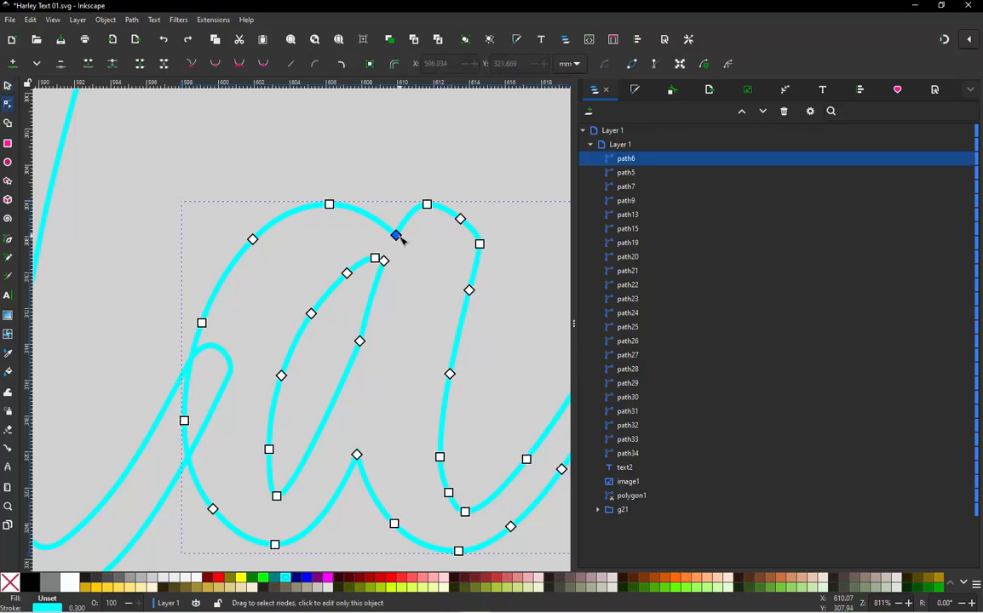
{"action": "left_click", "coordinate": [398, 238]}
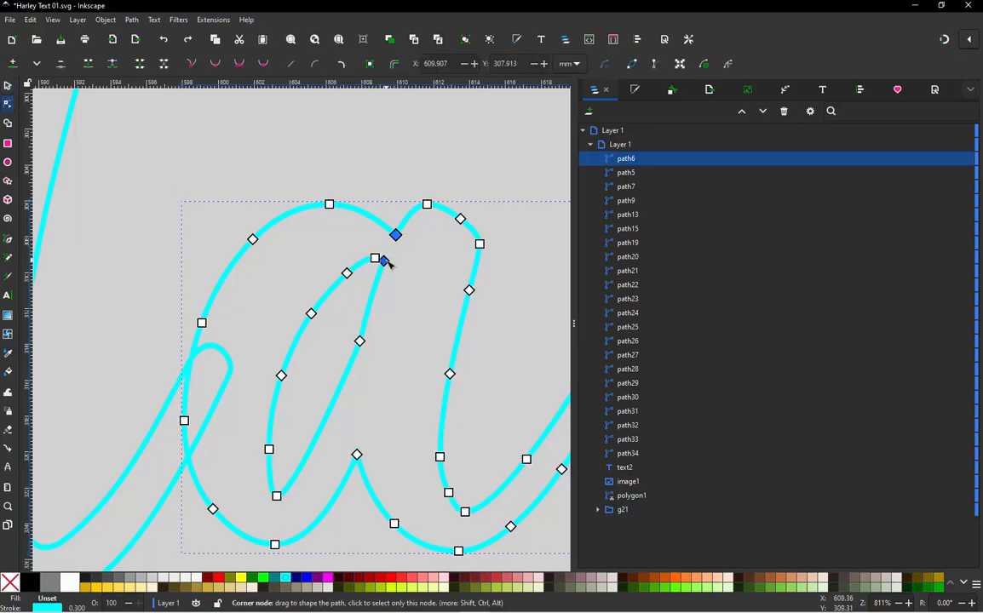
{"action": "left_click", "coordinate": [384, 260], "text": "shift"}
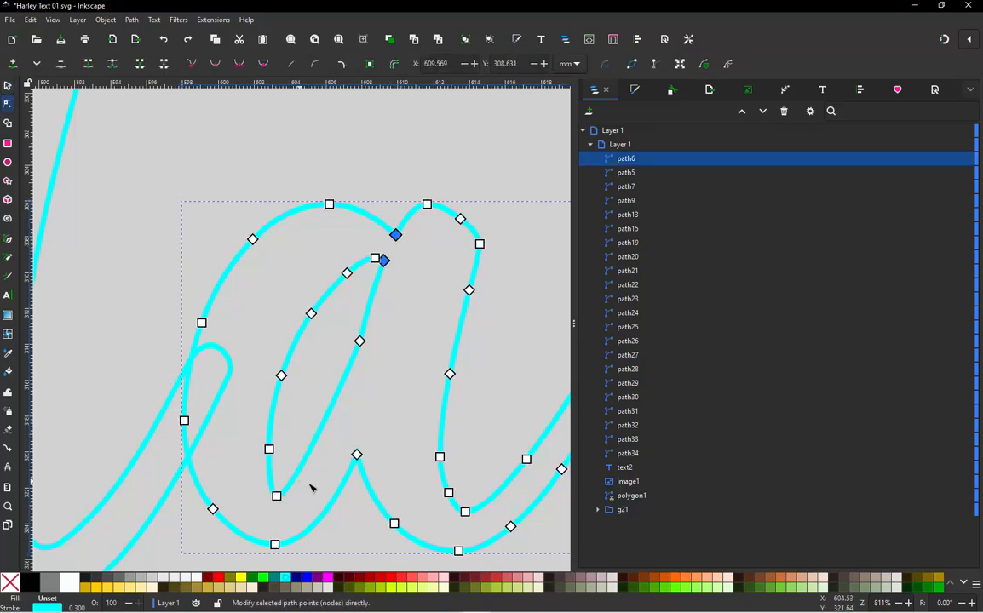
{"action": "left_click", "coordinate": [357, 455], "text": "shift"}
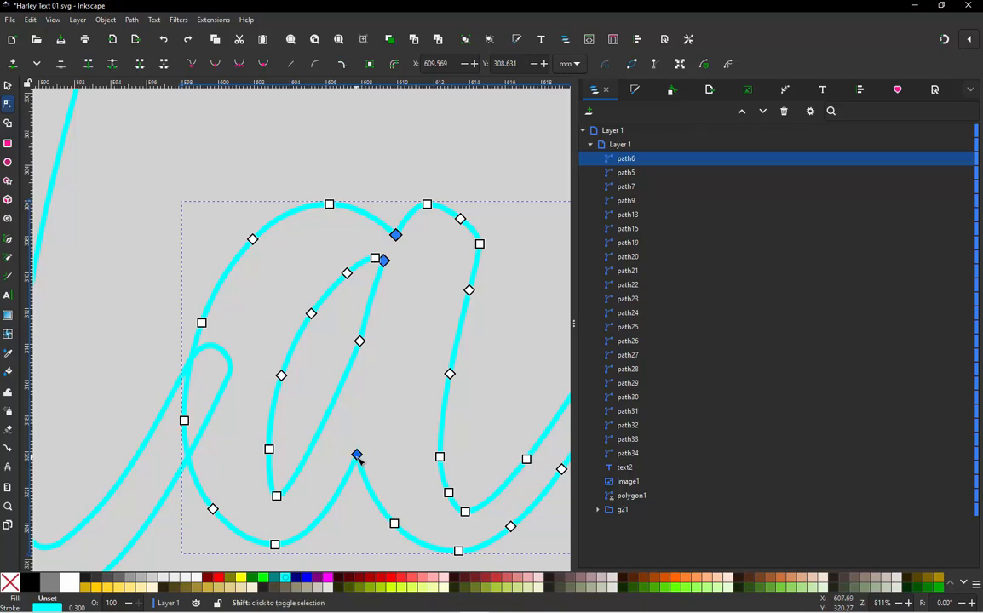
{"action": "left_click", "coordinate": [359, 342], "text": "shift"}
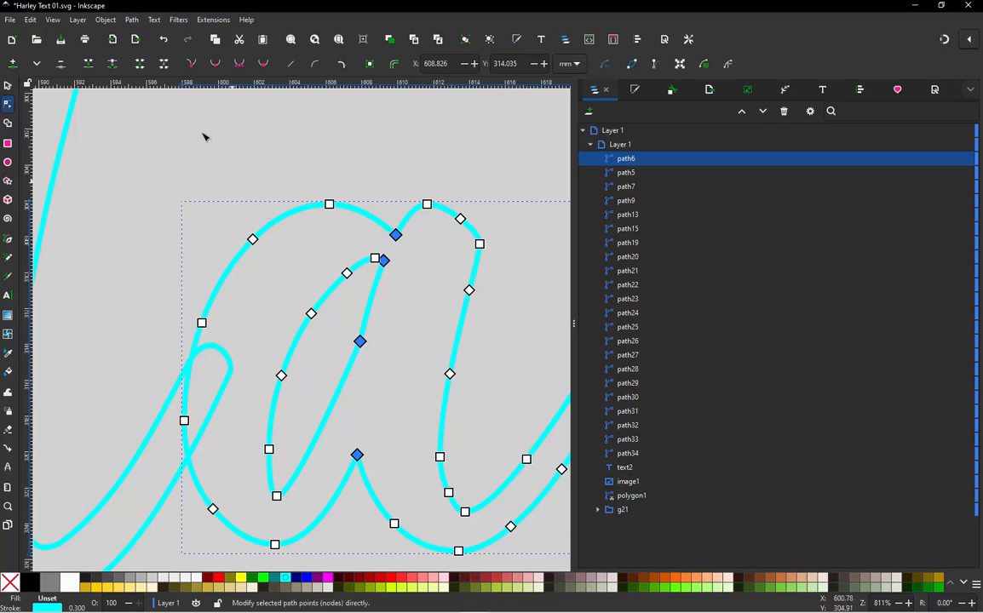
{"action": "left_click", "coordinate": [133, 20]}
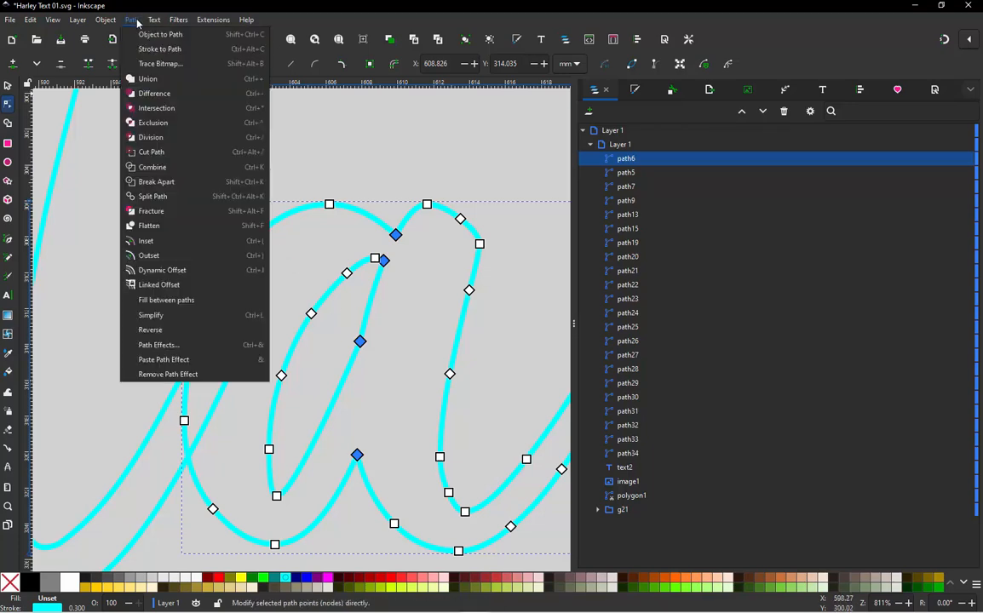
{"action": "left_click", "coordinate": [150, 181]}
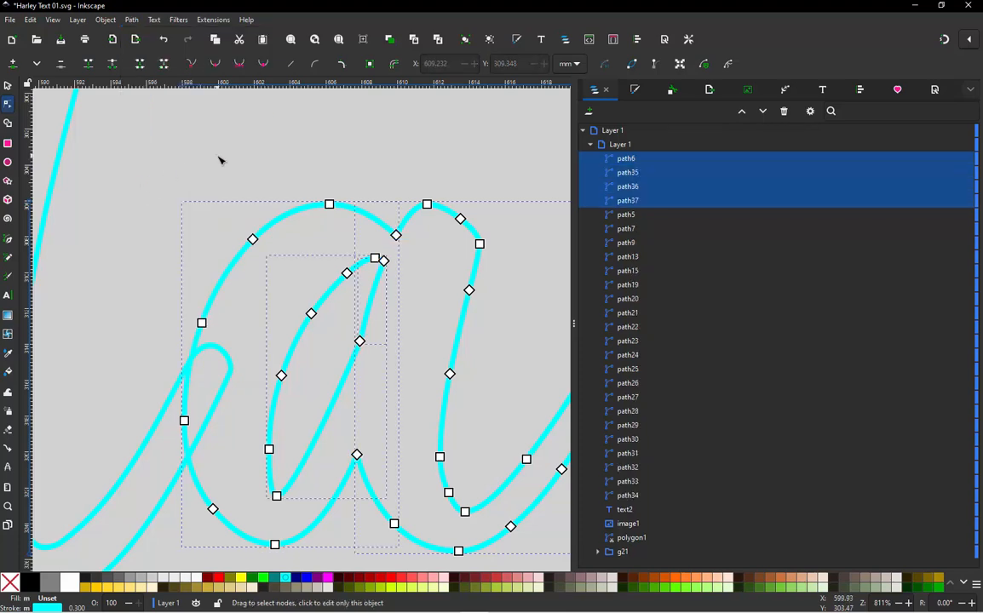
{"action": "left_click", "coordinate": [219, 160]}
{"action": "left_click", "coordinate": [426, 205]}
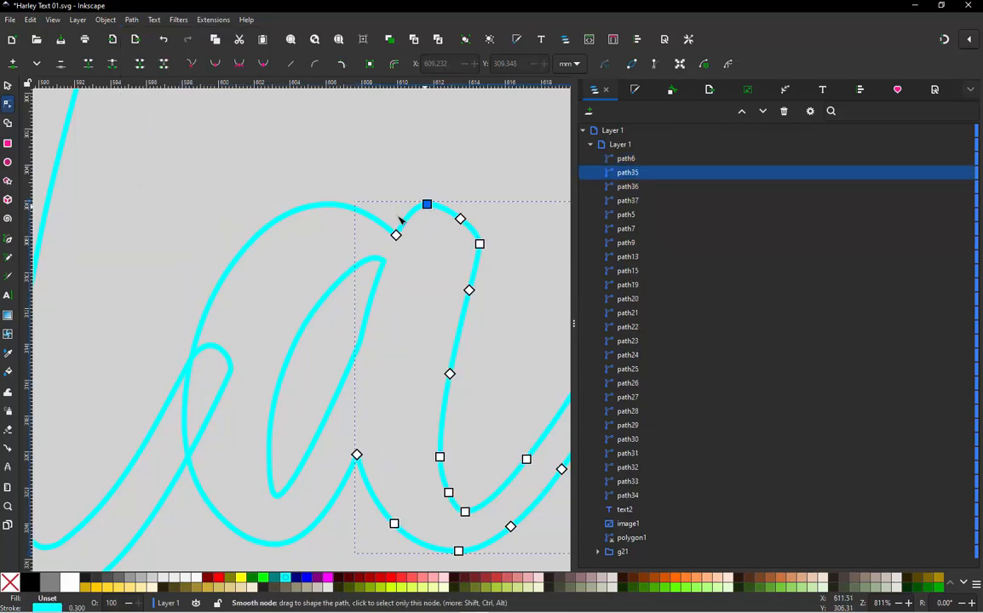
{"action": "key", "text": "Escape"}
{"action": "left_click", "coordinate": [8, 85]}
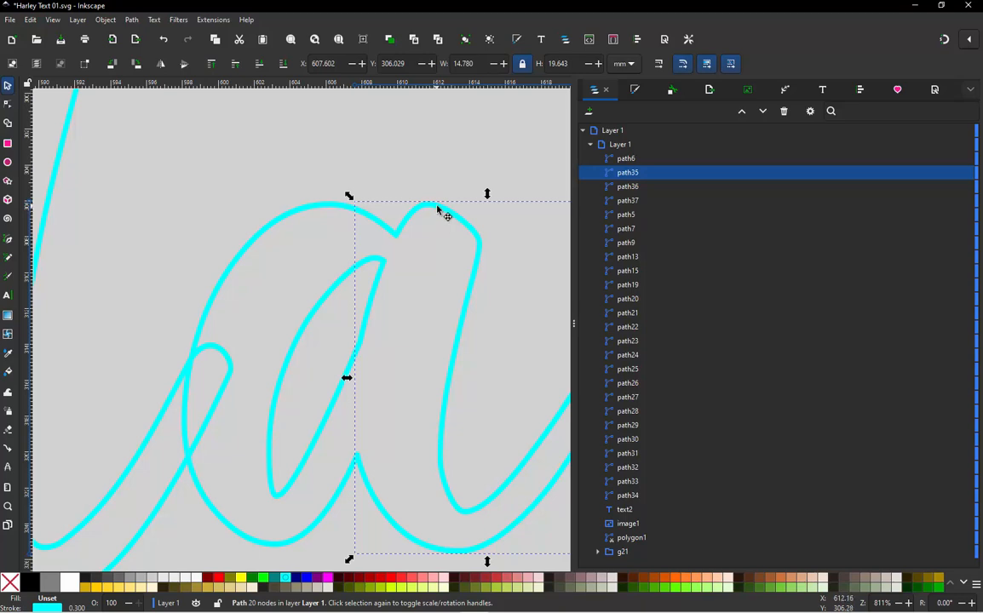
{"action": "left_click_drag", "start_coordinate": [406, 218], "coordinate": [442, 214]}
{"action": "left_click", "coordinate": [357, 213]}
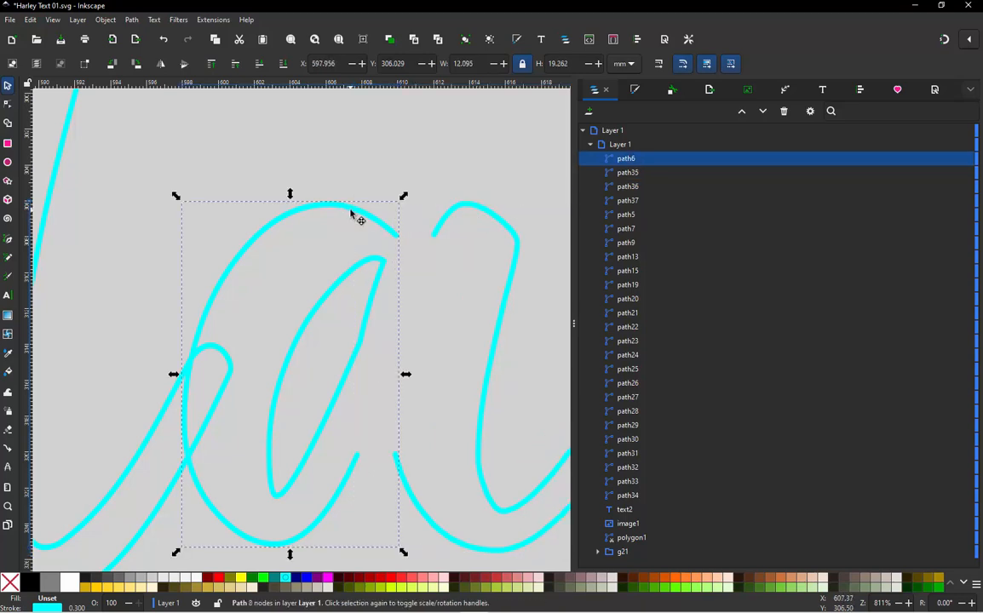
{"action": "key", "text": "ctrl+z"}
{"action": "left_click", "coordinate": [361, 181]}
{"action": "scroll", "coordinate": [362, 181], "scroll_direction": "down", "scroll_amount": 1}
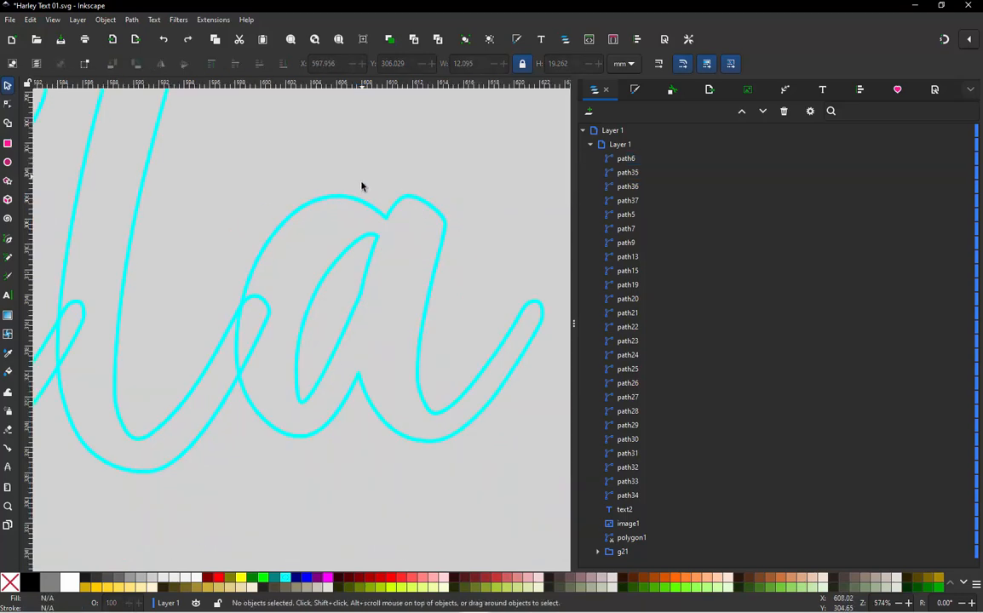
{"action": "scroll", "coordinate": [338, 275], "scroll_direction": "up", "scroll_amount": 1}
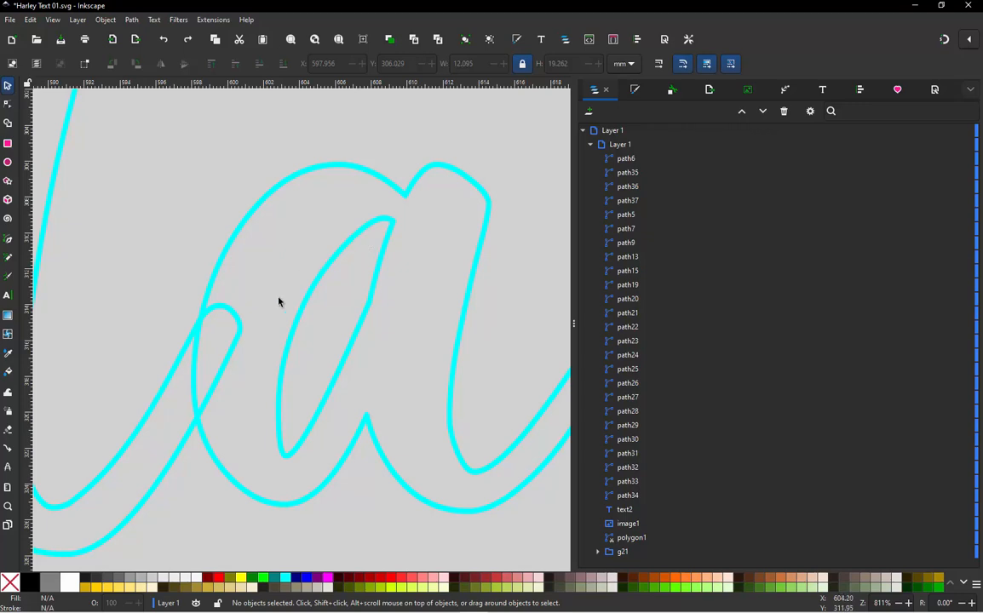
- Delete the short upper segment on the right side of the a's counter
{"action": "left_click", "coordinate": [375, 278]}
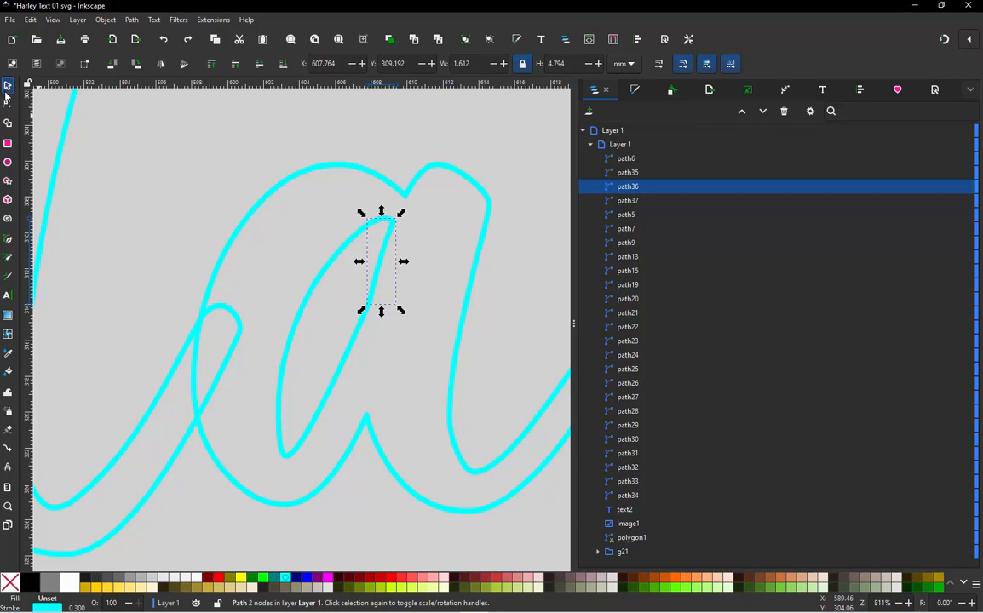
{"action": "key", "text": "Delete"}
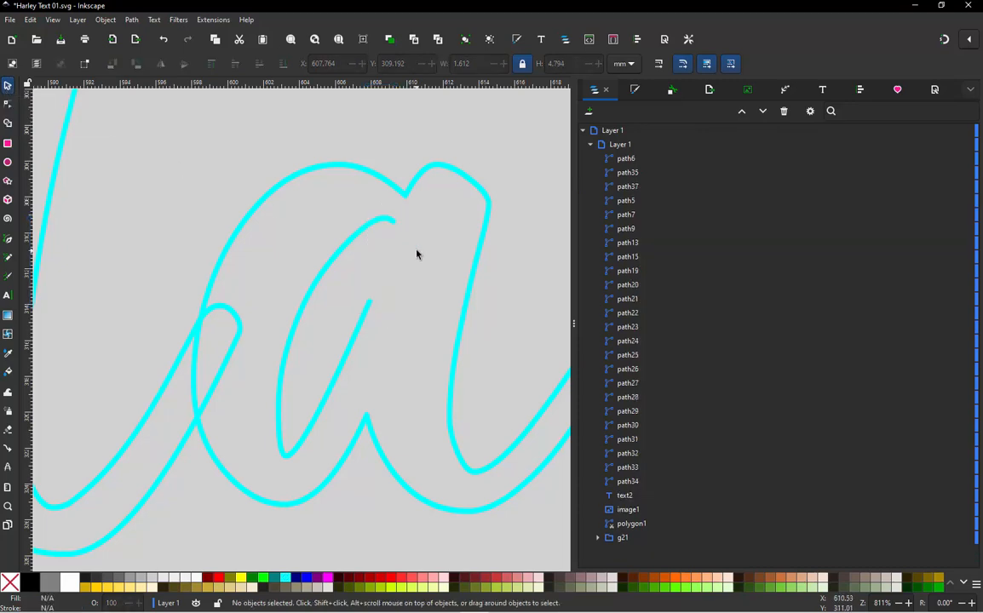
{"action": "left_click", "coordinate": [376, 228]}
{"action": "left_click_drag", "start_coordinate": [377, 235], "coordinate": [286, 244]}
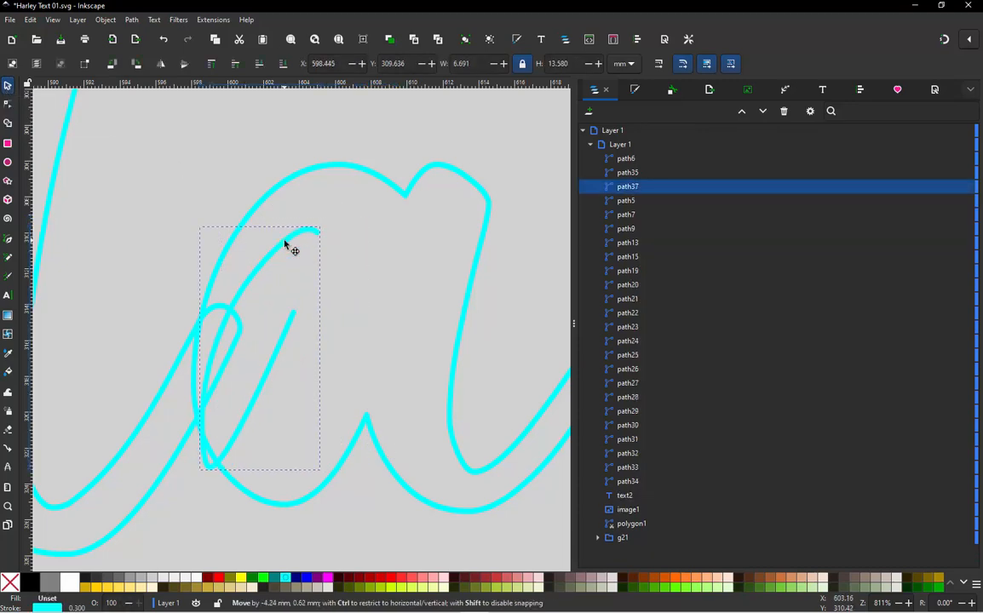
{"action": "key", "text": "ctrl+z"}
- Combine the outer bowl curve of the a with its inner counter curve into one path
{"action": "left_click", "coordinate": [319, 164]}
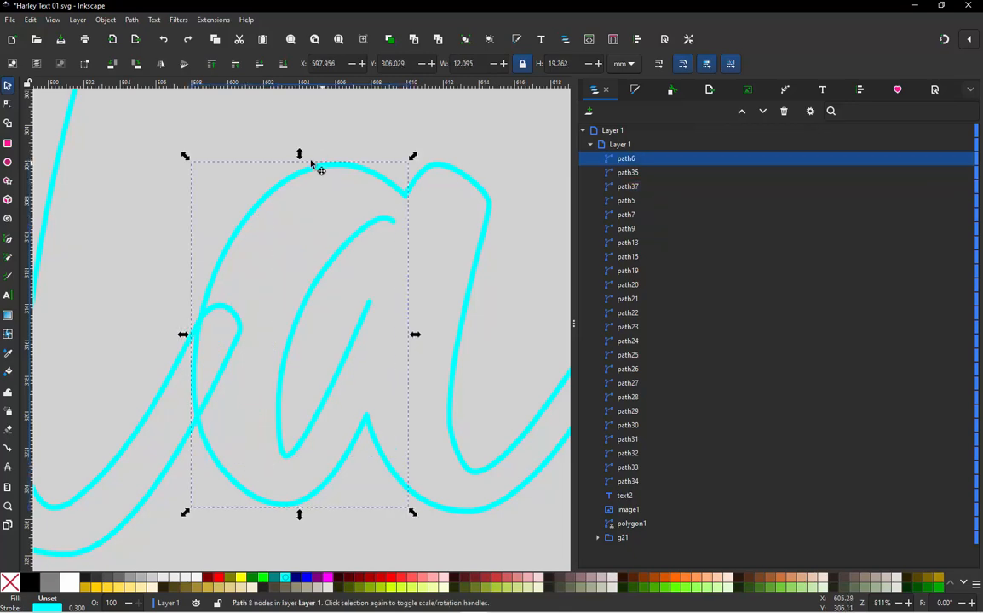
{"action": "left_click_drag", "start_coordinate": [312, 164], "coordinate": [261, 140]}
{"action": "key", "text": "ctrl+z"}
{"action": "left_click", "coordinate": [349, 244], "text": "shift"}
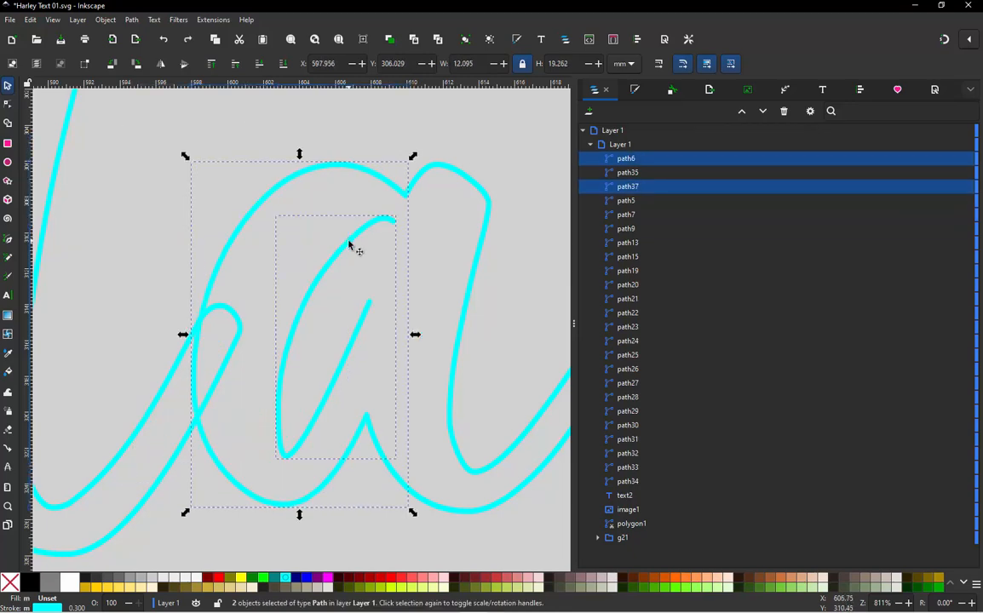
{"action": "left_click", "coordinate": [131, 20]}
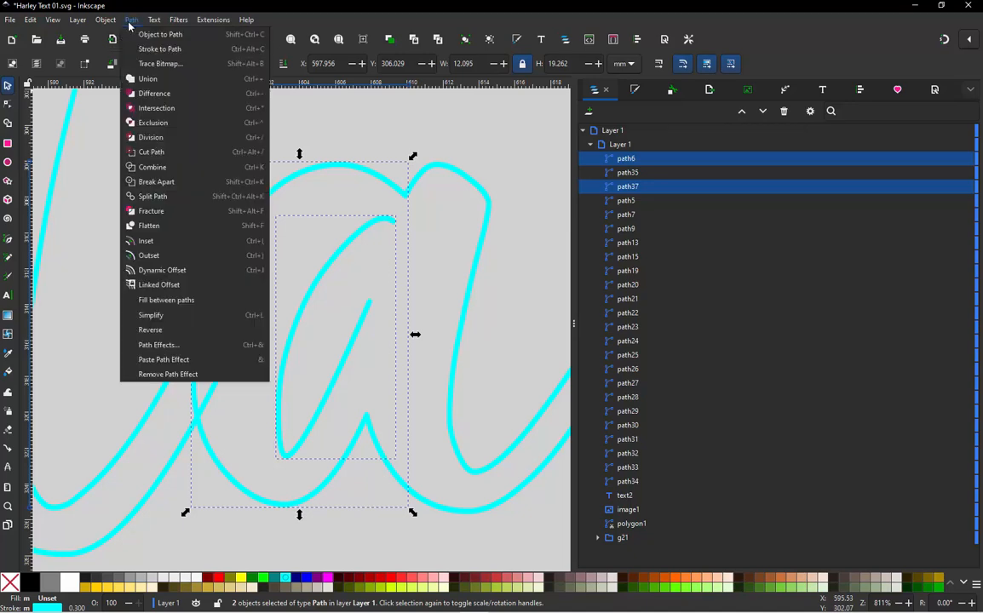
{"action": "left_click", "coordinate": [153, 167]}
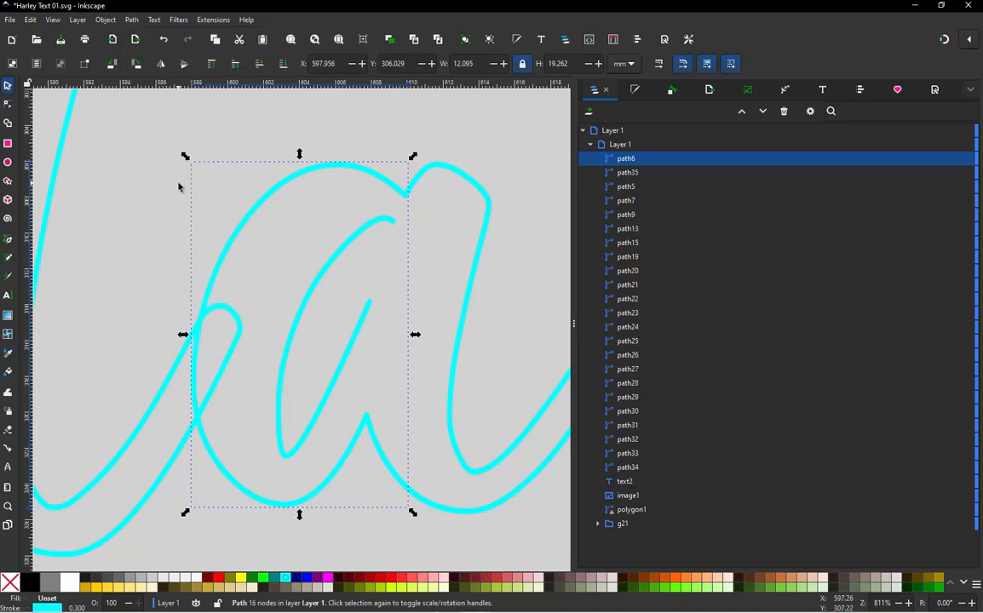
{"action": "left_click", "coordinate": [179, 185]}
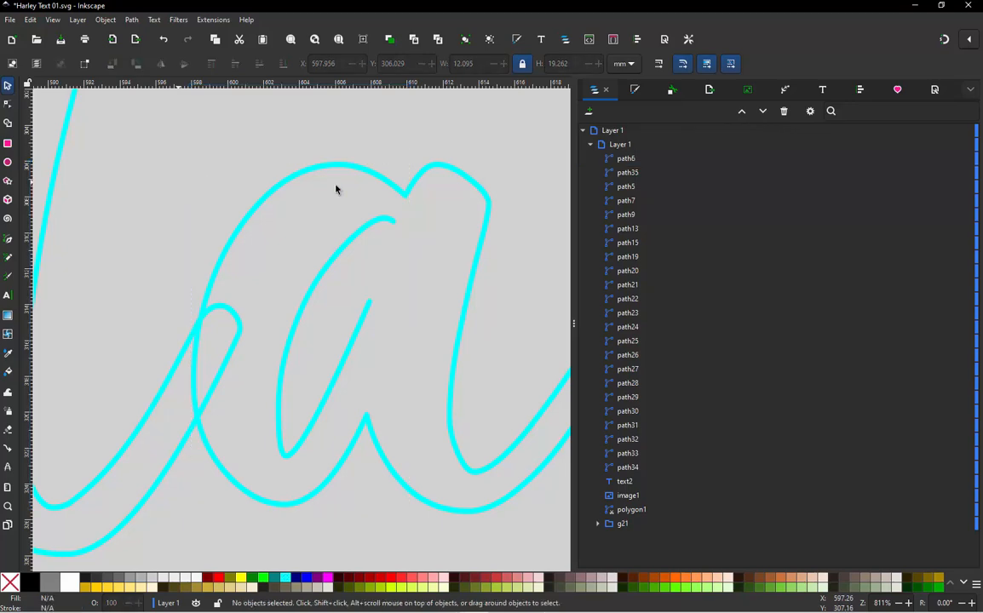
- Delete the extra node beside the upper end of the a's inner counter curve
{"action": "left_click", "coordinate": [377, 226]}
{"action": "key", "text": "n"}
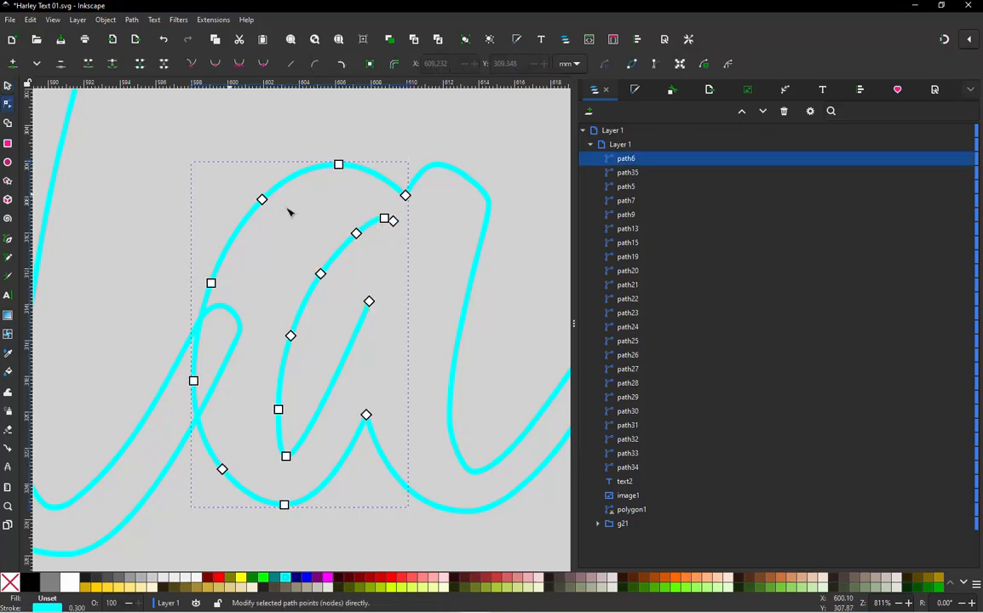
{"action": "scroll", "coordinate": [360, 206], "scroll_direction": "up", "scroll_amount": 1}
{"action": "scroll", "coordinate": [388, 211], "scroll_direction": "up", "scroll_amount": 1}
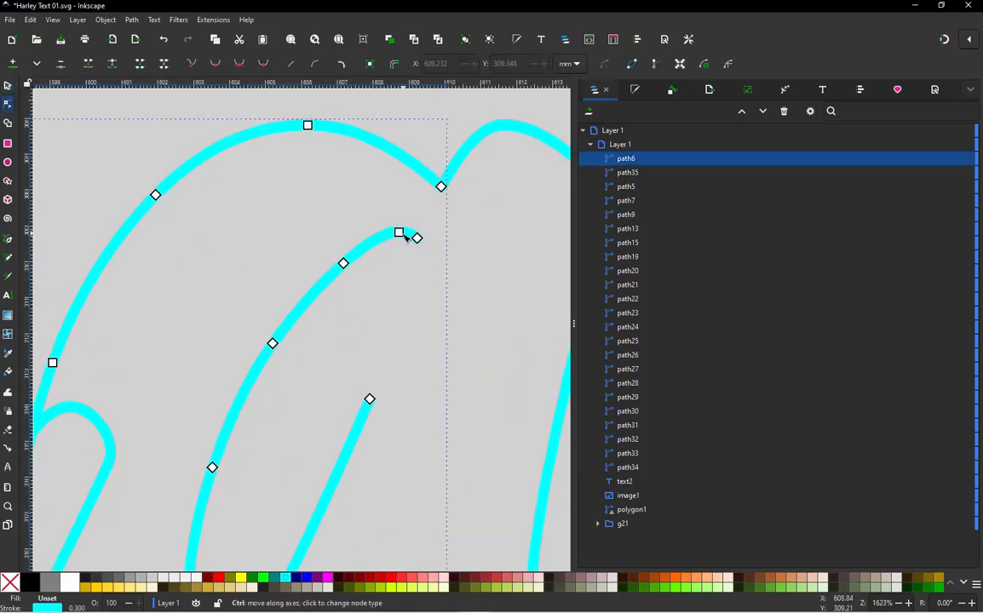
{"action": "left_click", "coordinate": [400, 233]}
{"action": "left_click", "coordinate": [402, 234], "text": "ctrl+alt"}
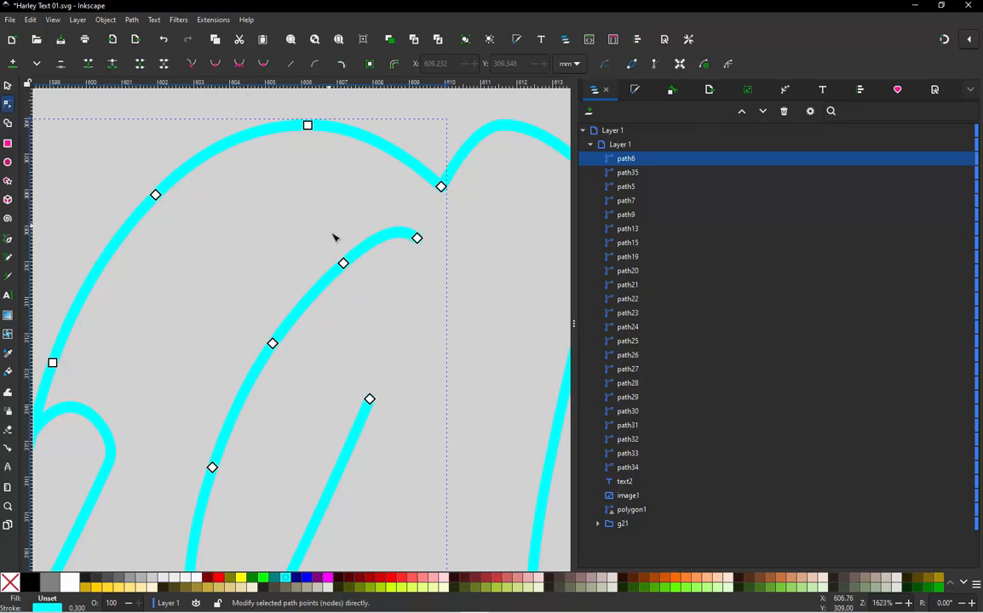
- Replace the two nodes on the upper-left of the a's outer bowl curve with a single node between them
{"action": "scroll", "coordinate": [323, 198], "scroll_direction": "down", "scroll_amount": 2}
{"action": "left_click_drag", "start_coordinate": [239, 197], "coordinate": [226, 212]}
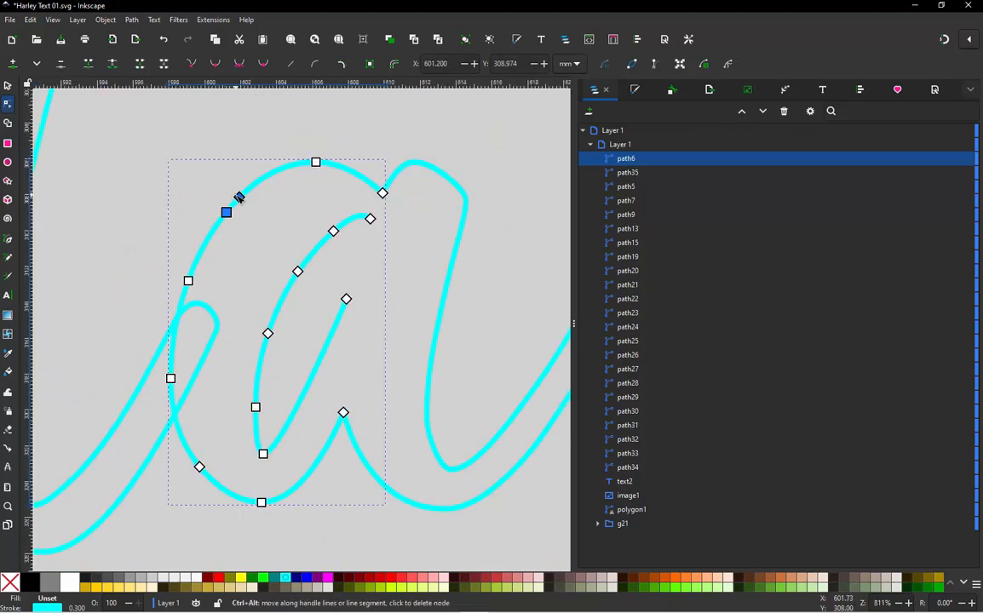
{"action": "left_click", "coordinate": [189, 281], "text": "ctrl+alt"}
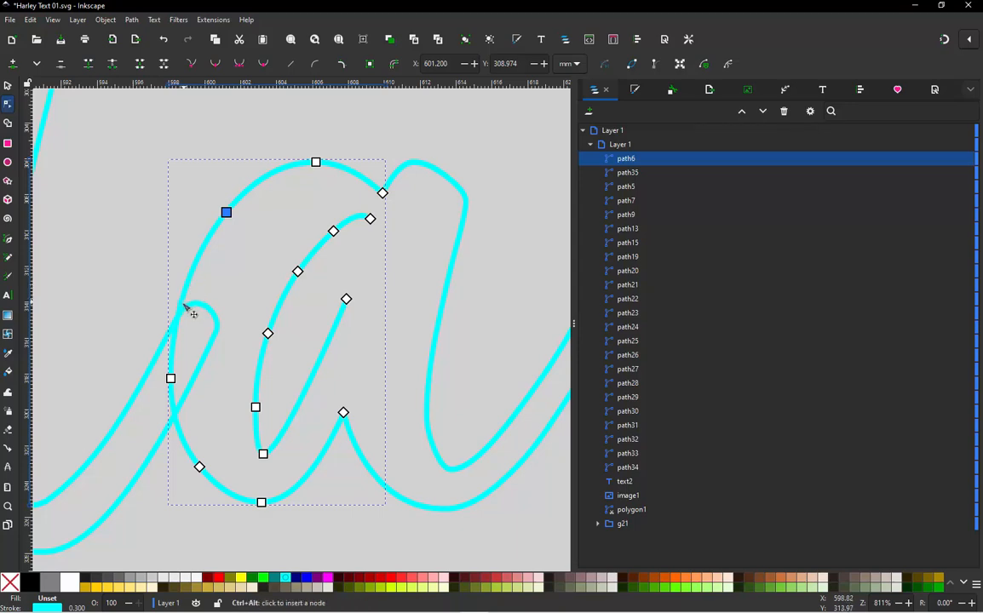
- Replace the counter's two left-side nodes with ones opposite the outer bowl nodes, and add a matching node pair near the bowl's lower-right end
{"action": "left_click", "coordinate": [268, 333], "text": "ctrl+alt"}
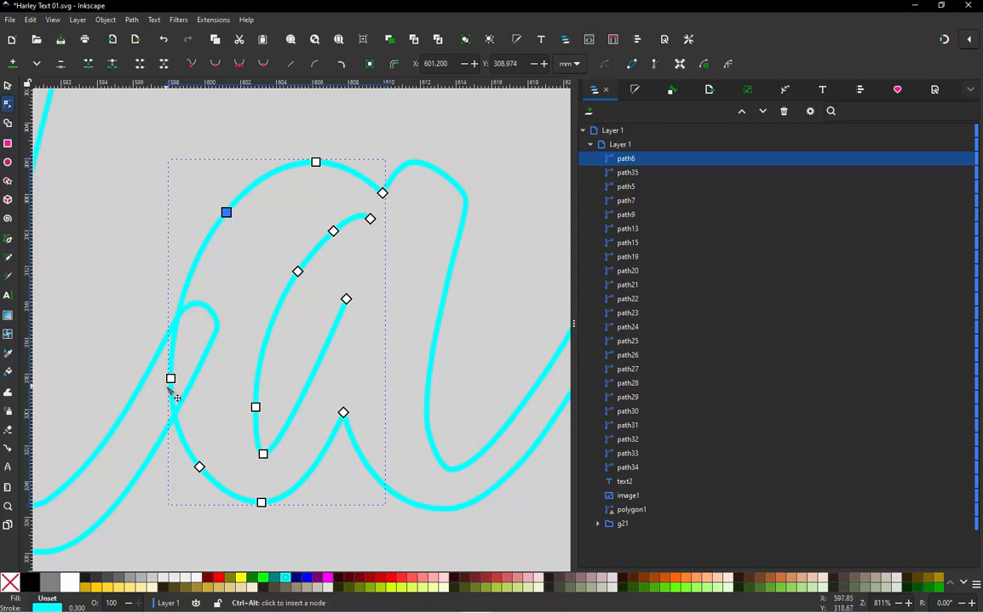
{"action": "left_click", "coordinate": [257, 379], "text": "ctrl+alt"}
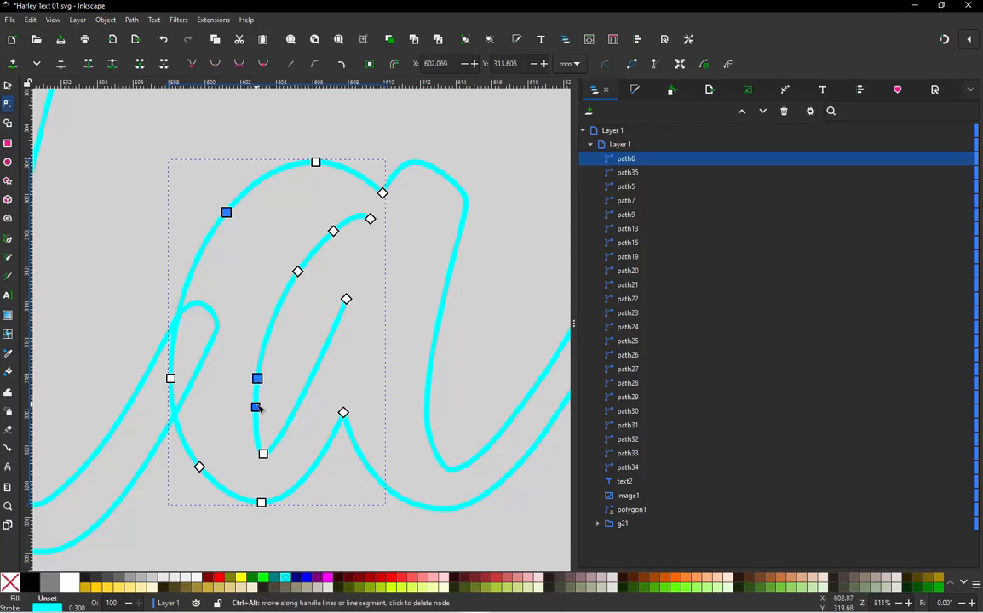
{"action": "left_click", "coordinate": [256, 407], "text": "ctrl+alt"}
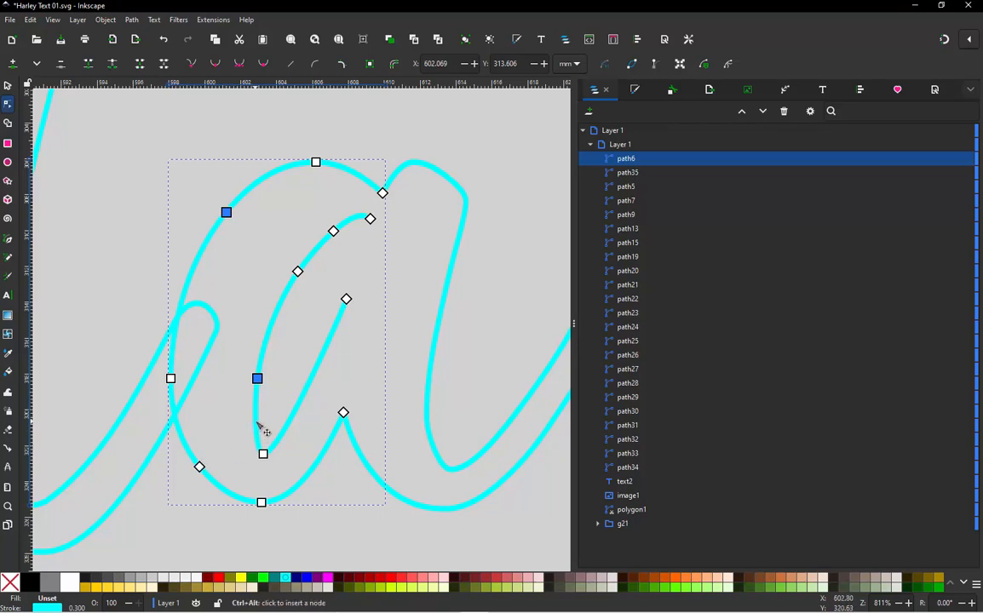
{"action": "left_click", "coordinate": [258, 423], "text": "ctrl+alt"}
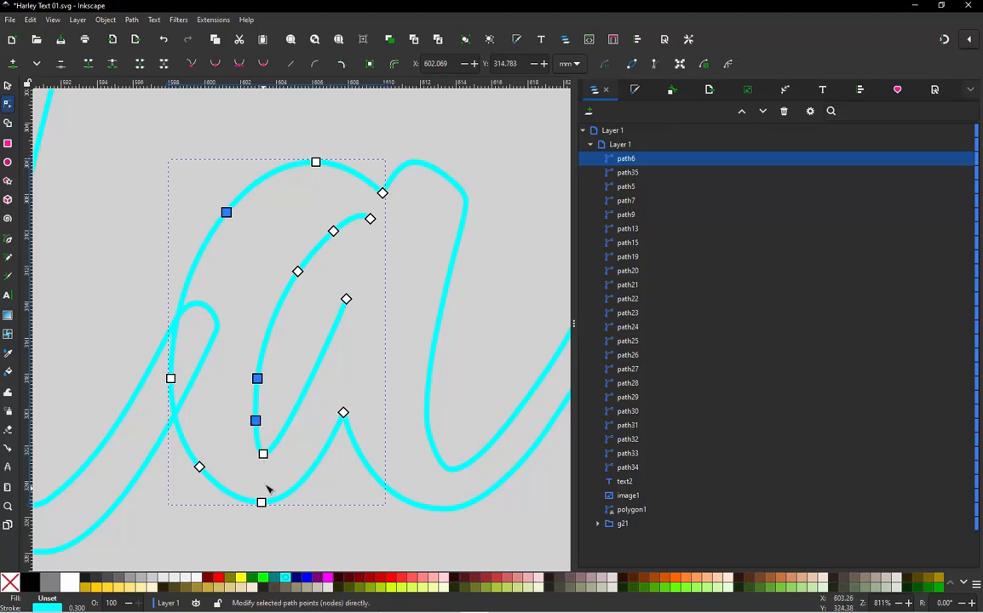
{"action": "left_click", "coordinate": [293, 415], "text": "ctrl+alt"}
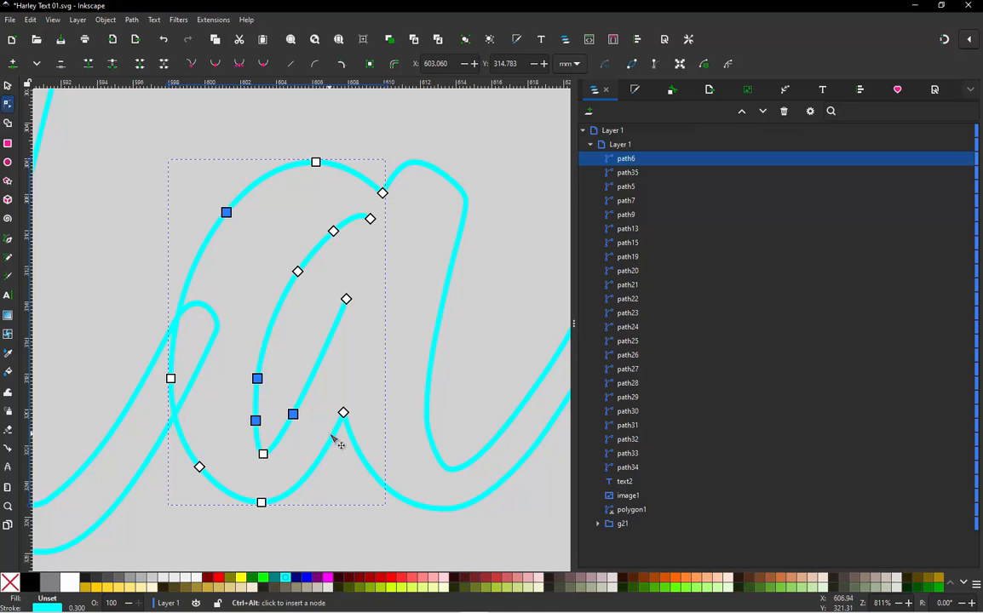
{"action": "left_click", "coordinate": [332, 435], "text": "ctrl+alt"}
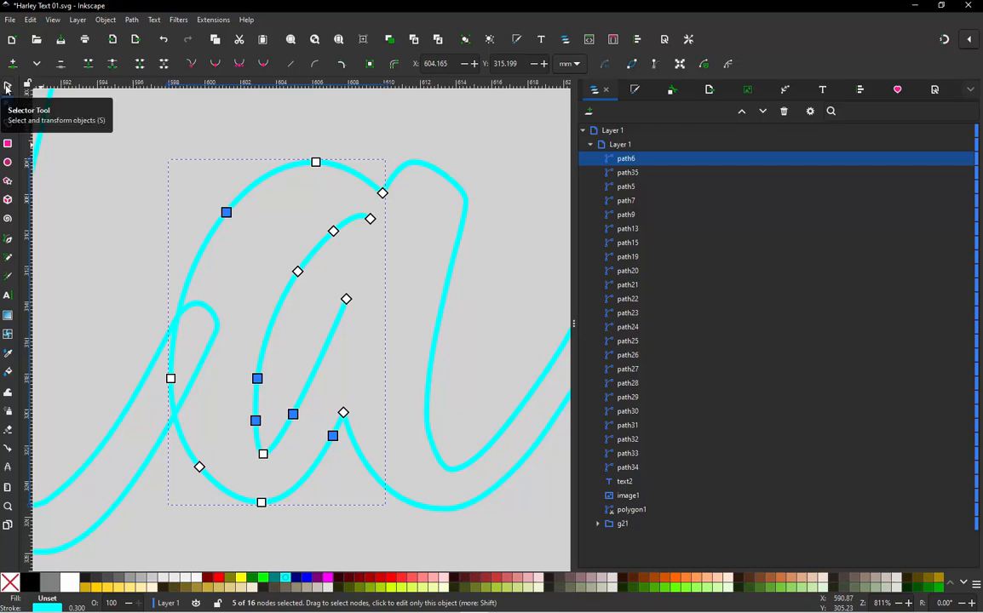
- Turn off running stitch along paths for the a's bowl so it stitches as satin, and apply the Ink/Stitch settings
{"action": "left_click", "coordinate": [7, 87]}
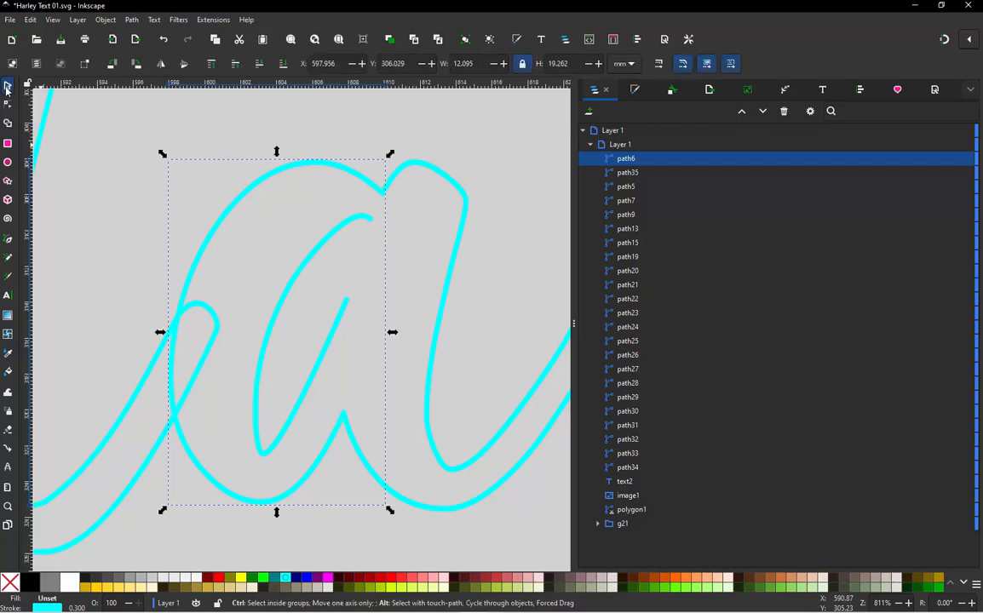
{"action": "key", "text": "ctrl+alt+q"}
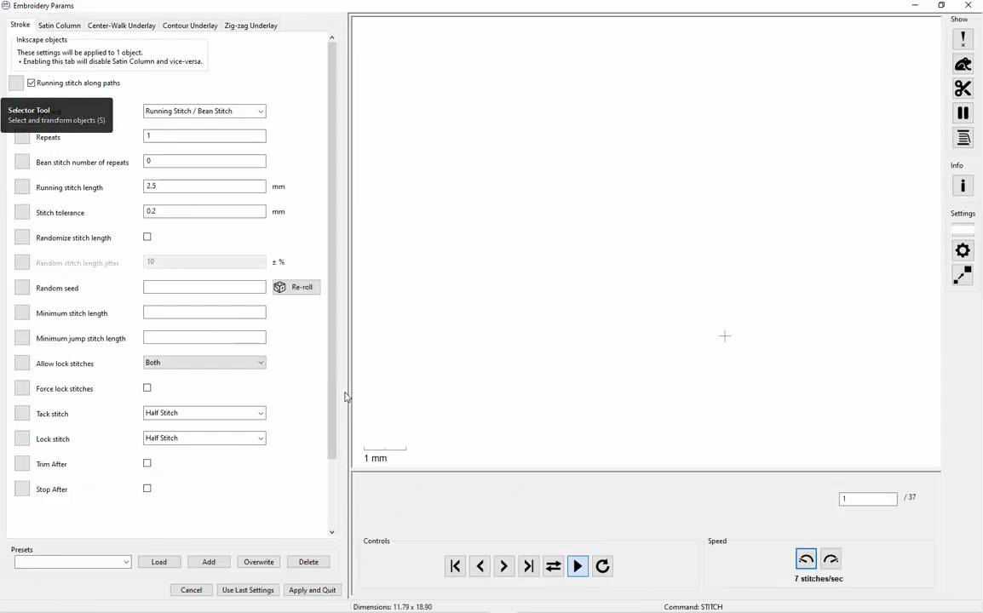
{"action": "left_click", "coordinate": [48, 86]}
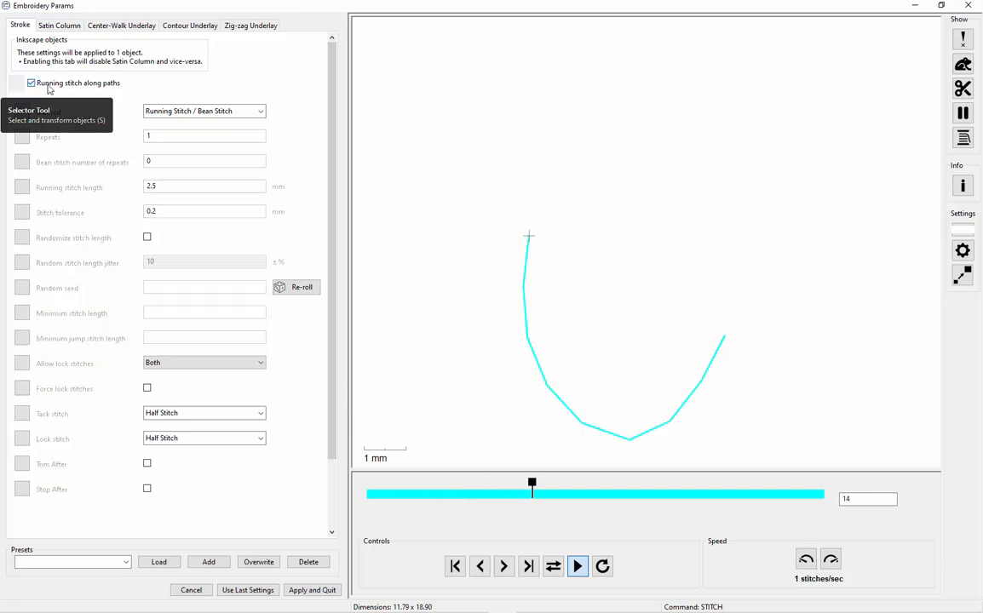
{"action": "left_click", "coordinate": [48, 89]}
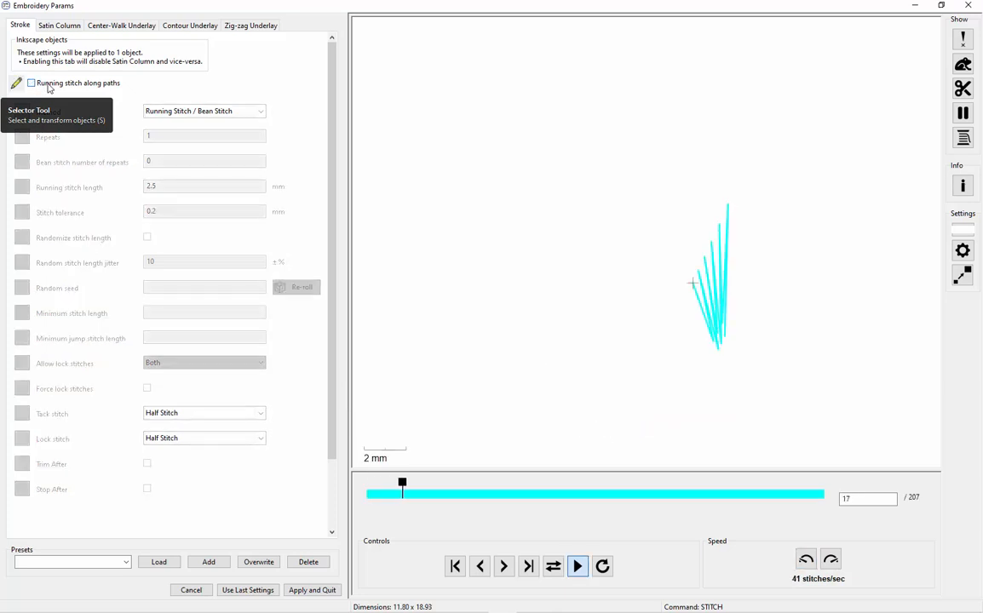
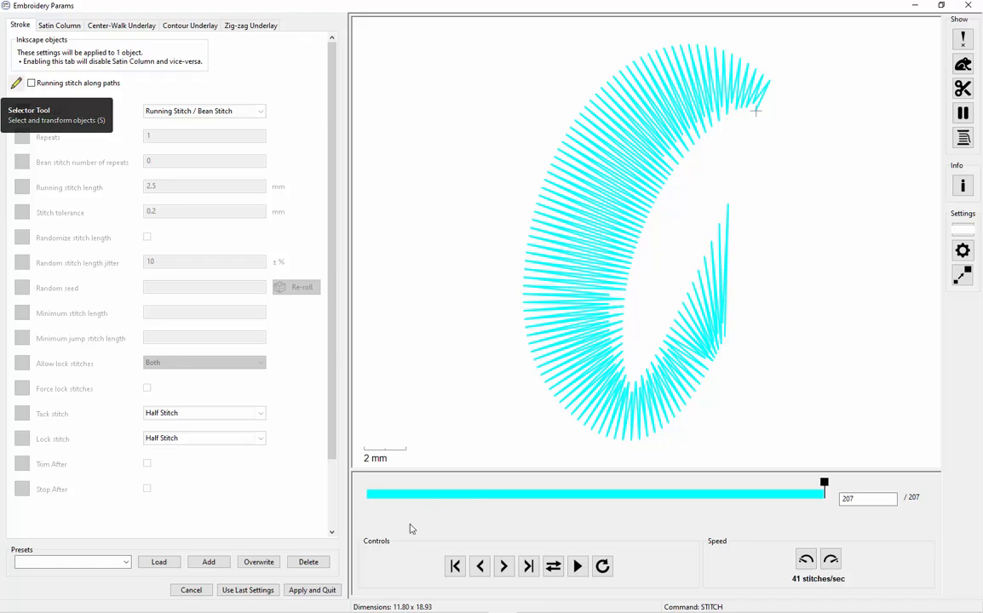
{"action": "left_click", "coordinate": [329, 591]}
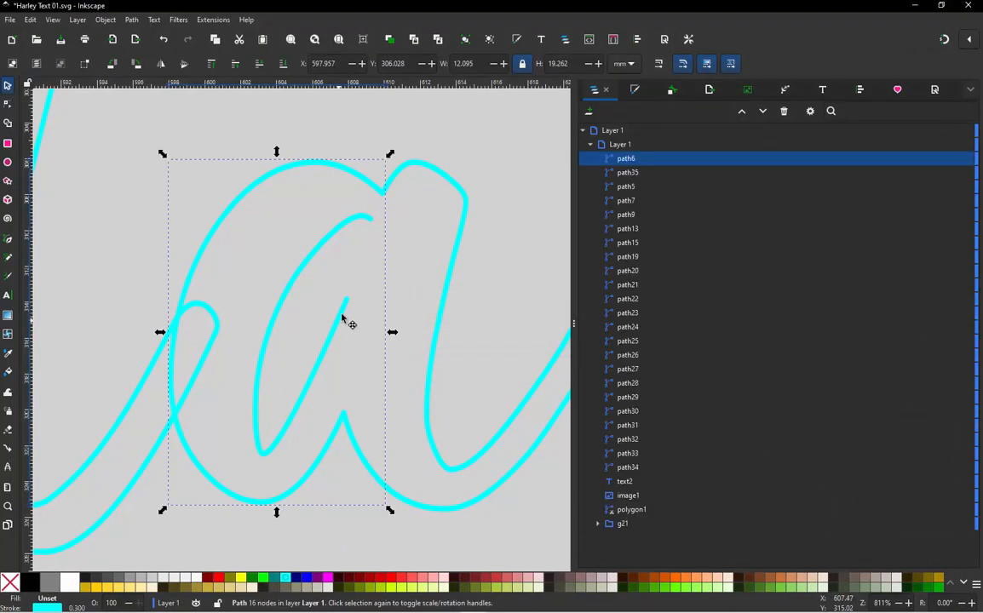
- Join the counter's right end node to the outer bowl's lower notch node with a new segment
{"action": "key", "text": "n"}
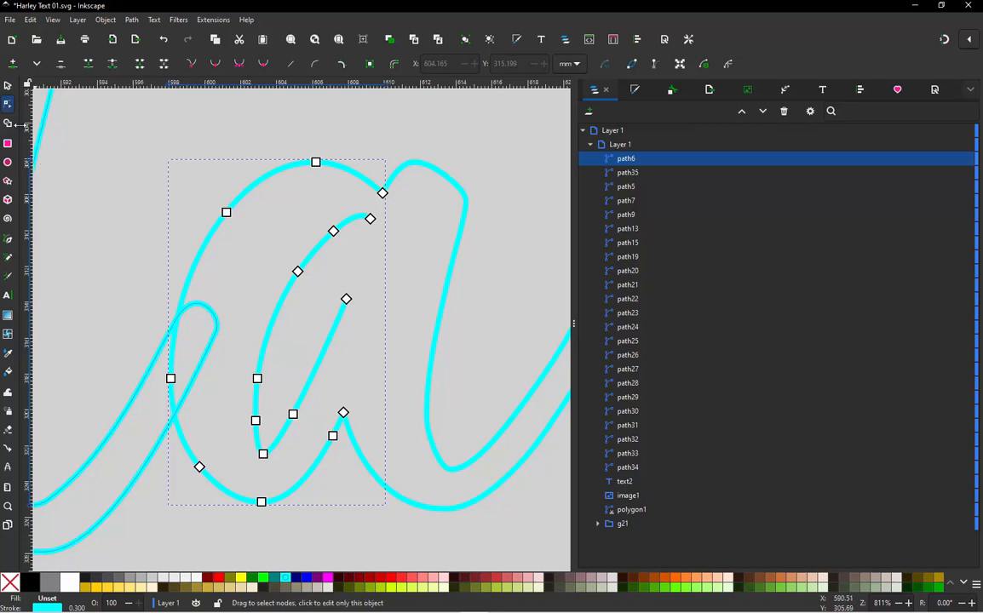
{"action": "left_click", "coordinate": [6, 86]}
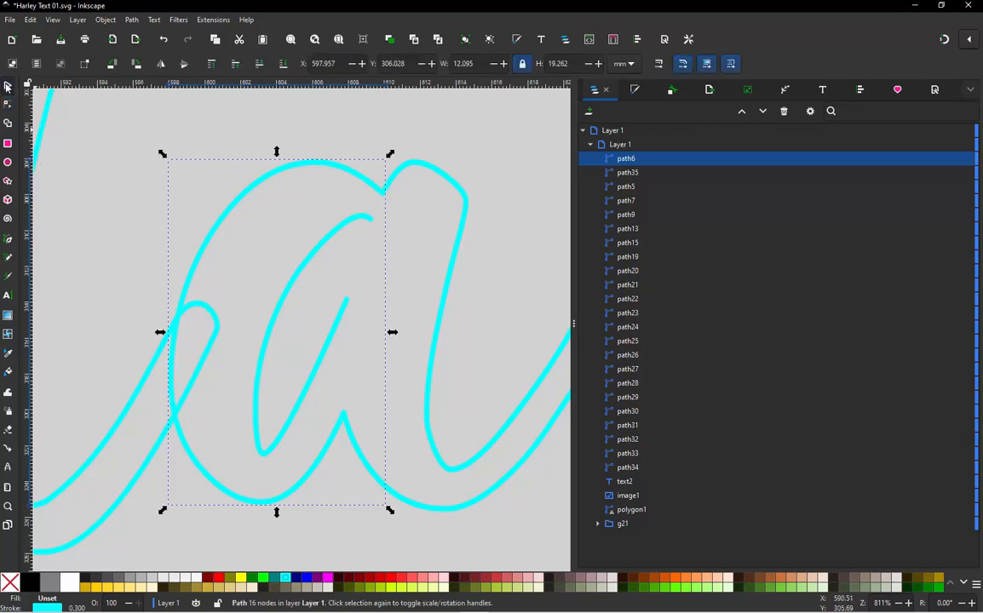
{"action": "double_click", "coordinate": [340, 323]}
{"action": "left_click", "coordinate": [346, 299]}
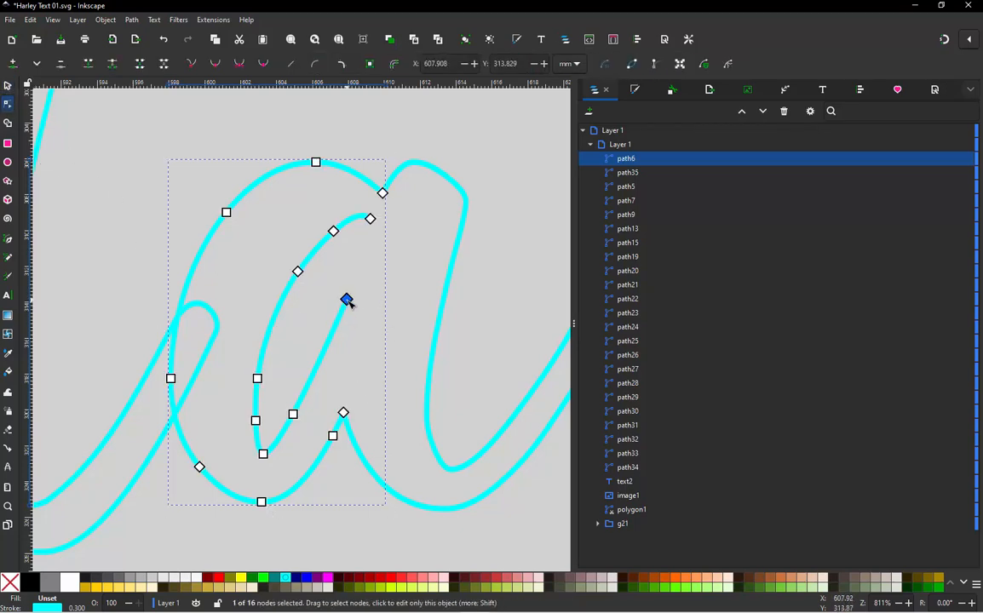
{"action": "left_click", "coordinate": [344, 413], "text": "shift"}
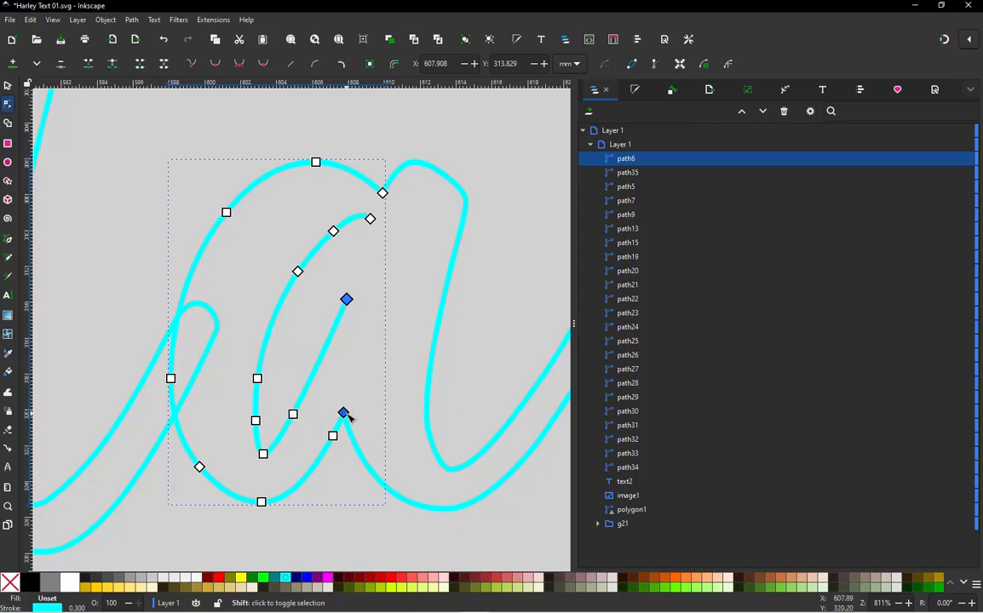
{"action": "left_click", "coordinate": [139, 65]}
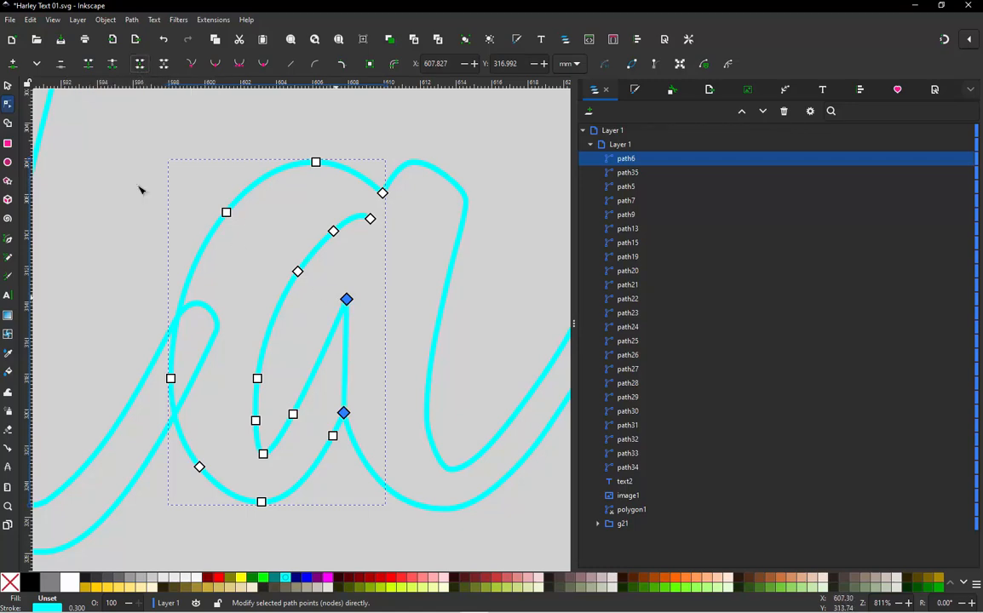
{"action": "left_click", "coordinate": [94, 160]}
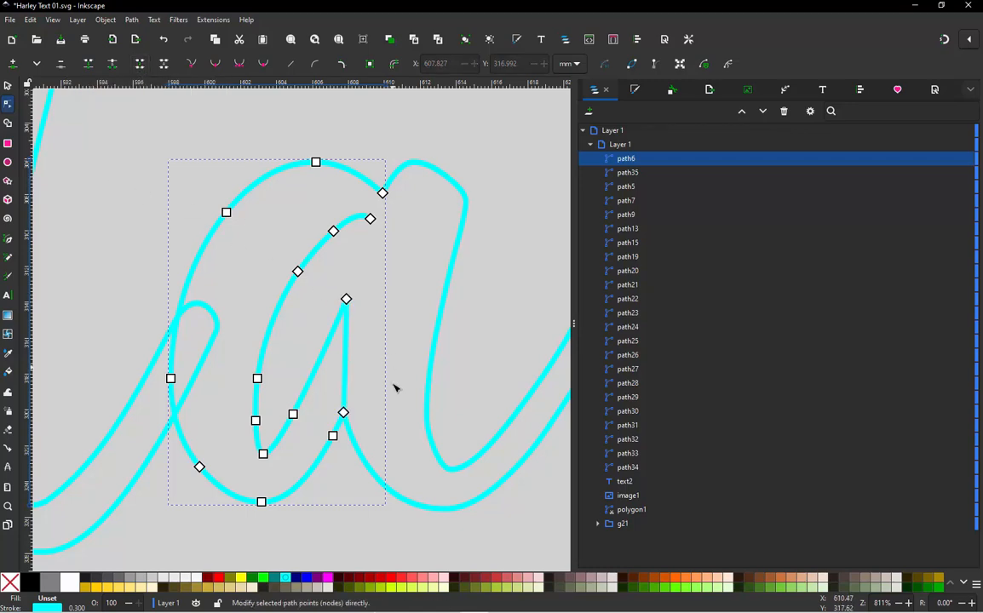
{"action": "left_click", "coordinate": [346, 299]}
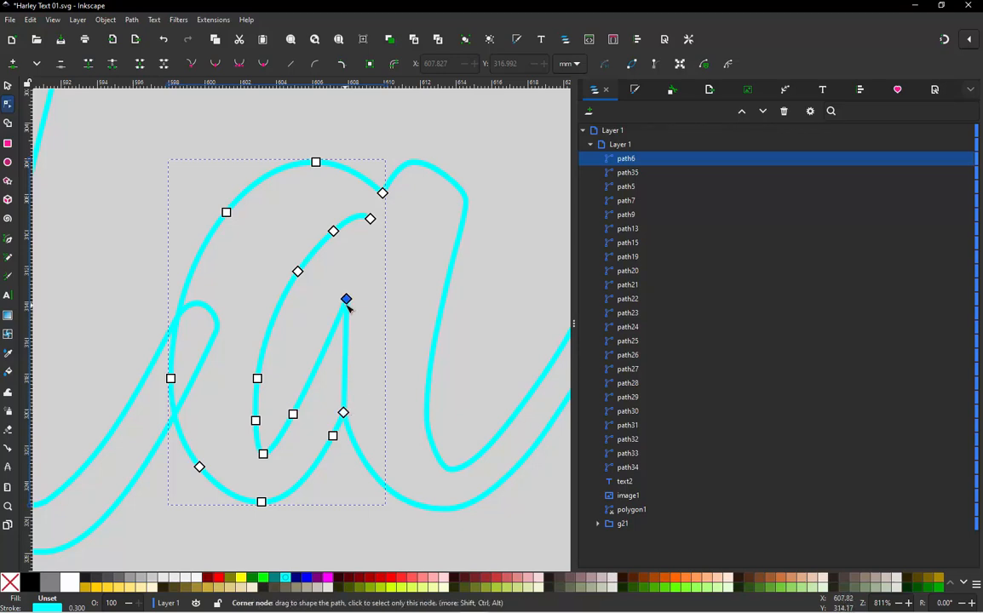
{"action": "left_click_drag", "start_coordinate": [346, 299], "coordinate": [385, 302]}
{"action": "key", "text": "Escape"}
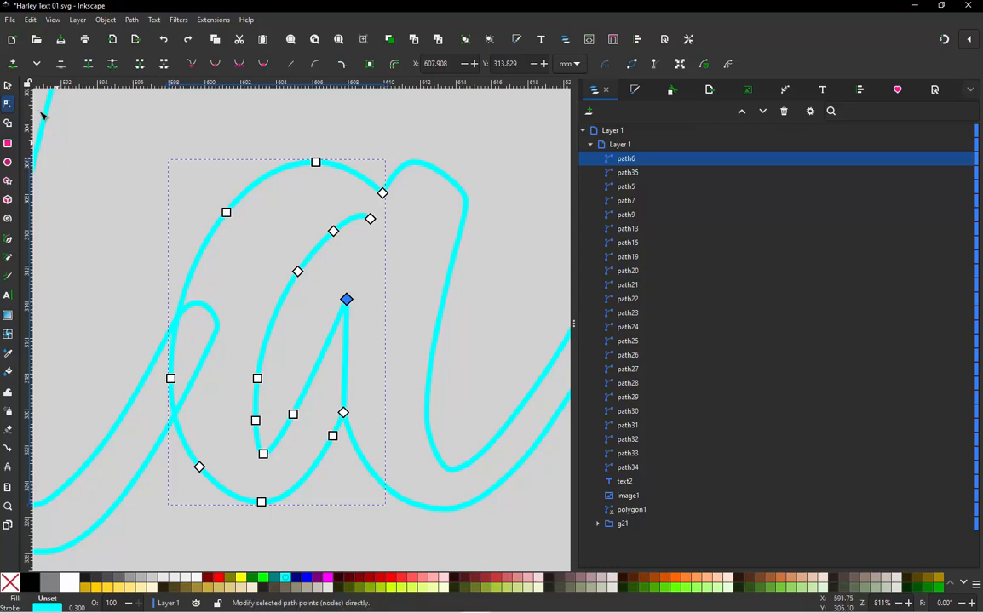
- Preview the joined a bowl as an Ink/Stitch custom satin column and apply its settings
{"action": "left_click", "coordinate": [12, 88]}
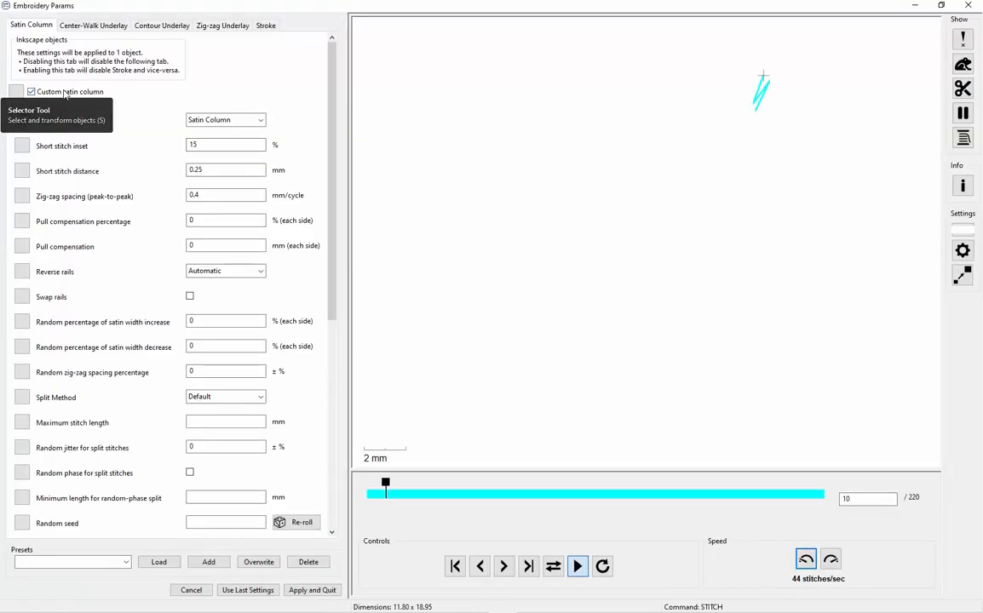
{"action": "left_click", "coordinate": [61, 92]}
{"action": "mouse_move", "coordinate": [536, 612]}
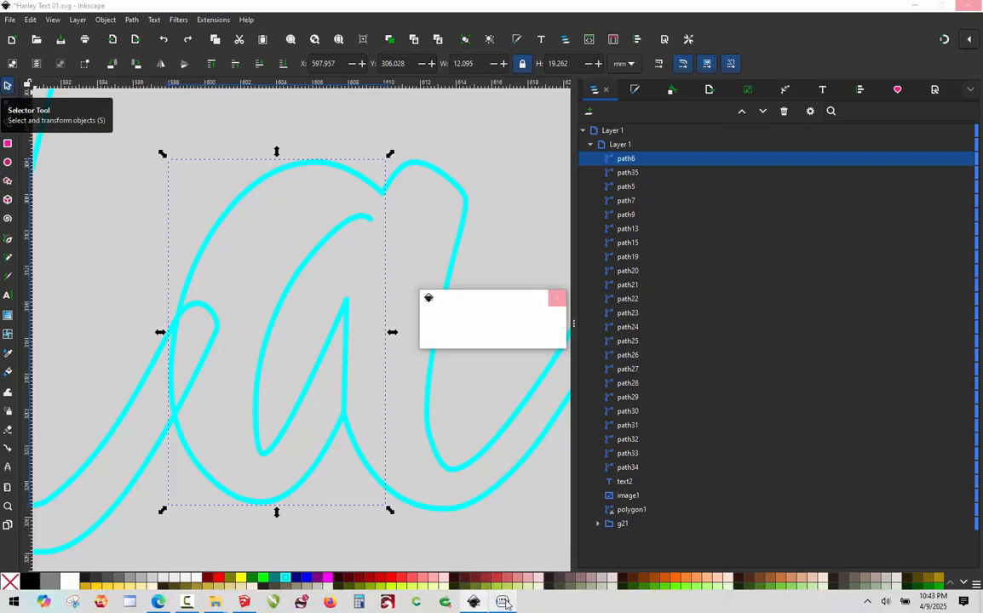
{"action": "left_click", "coordinate": [504, 603]}
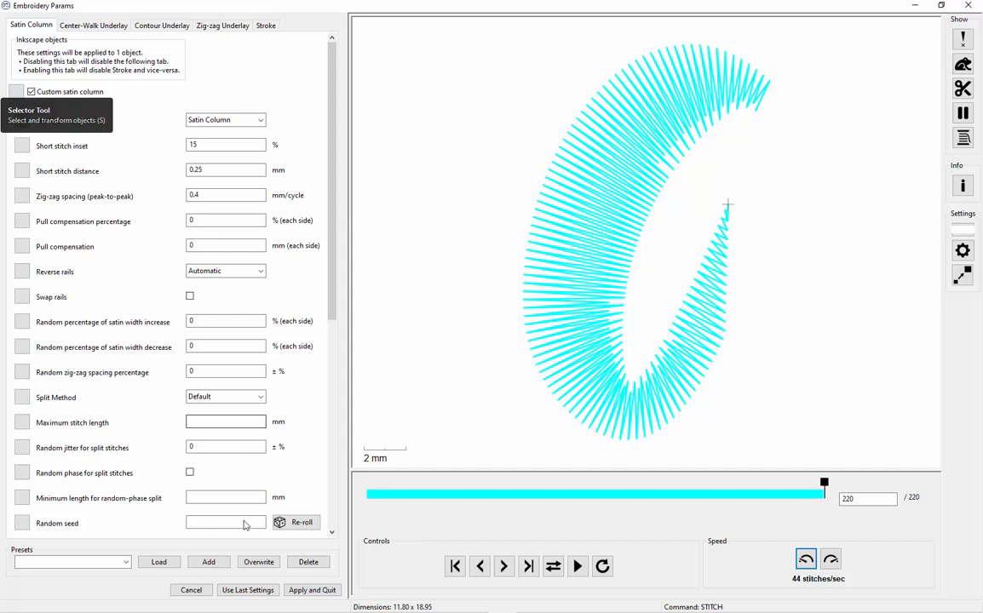
{"action": "left_click", "coordinate": [312, 590]}
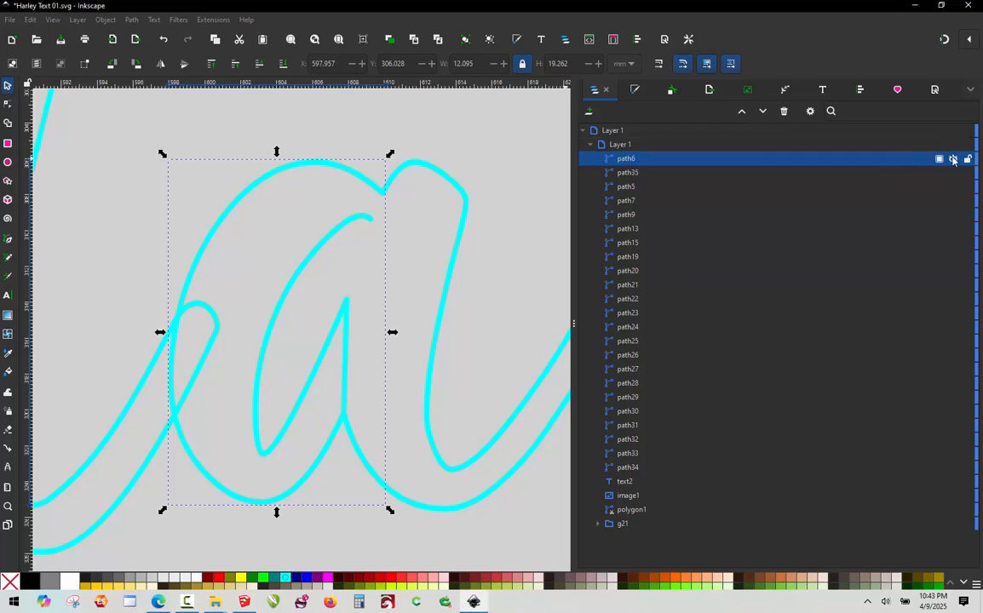
- Hide the a's finished bowl path, path6, and clear the selection
{"action": "left_click", "coordinate": [953, 160]}
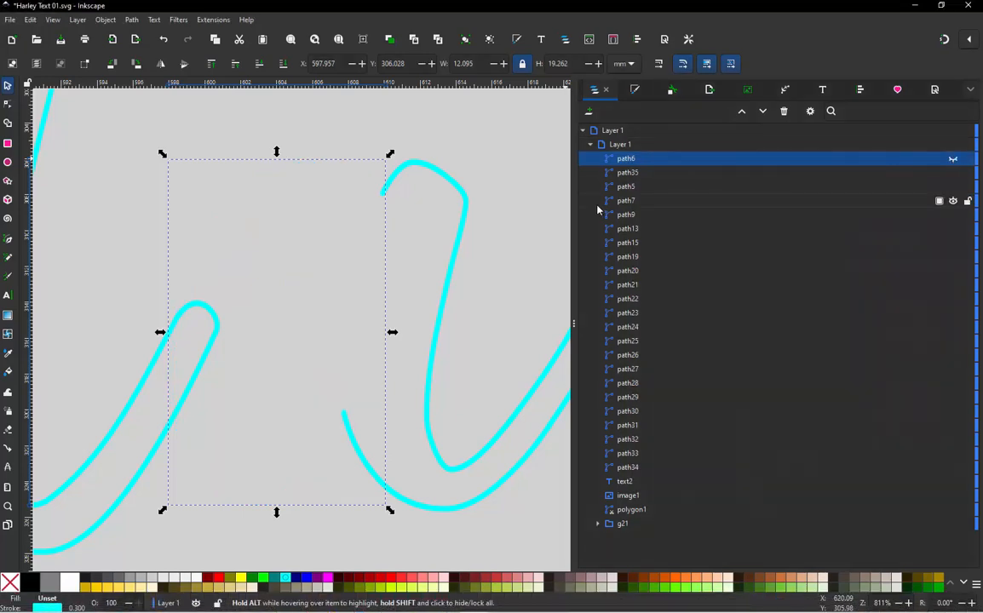
{"action": "left_click", "coordinate": [501, 239]}
{"action": "scroll", "coordinate": [281, 273], "scroll_direction": "down", "scroll_amount": 2}
{"action": "scroll", "coordinate": [352, 280], "scroll_direction": "up", "scroll_amount": 1}
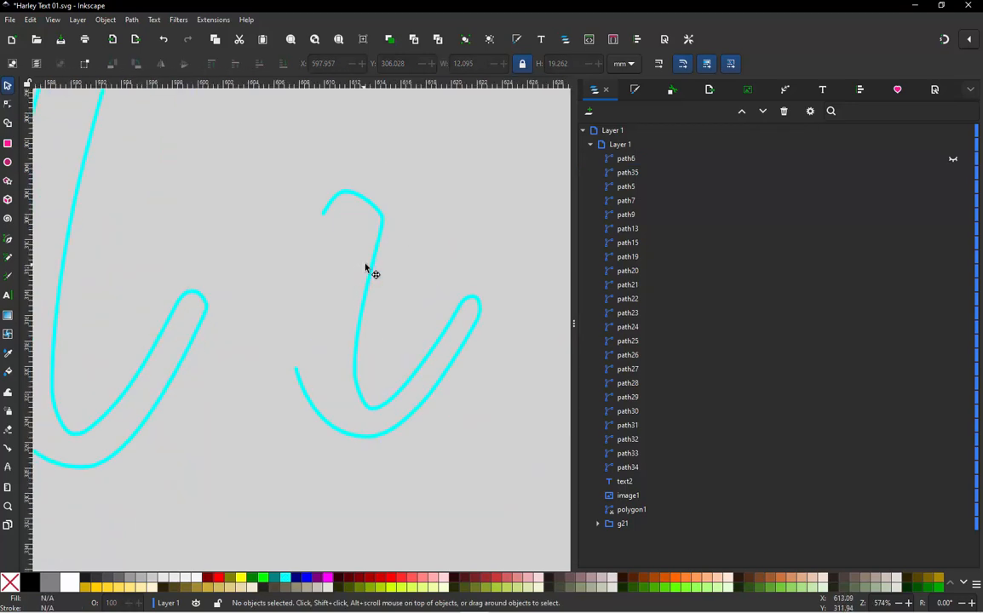
- Join the upper and lower left end nodes of the a's right stem, path35, with a new segment
{"action": "left_click", "coordinate": [375, 265]}
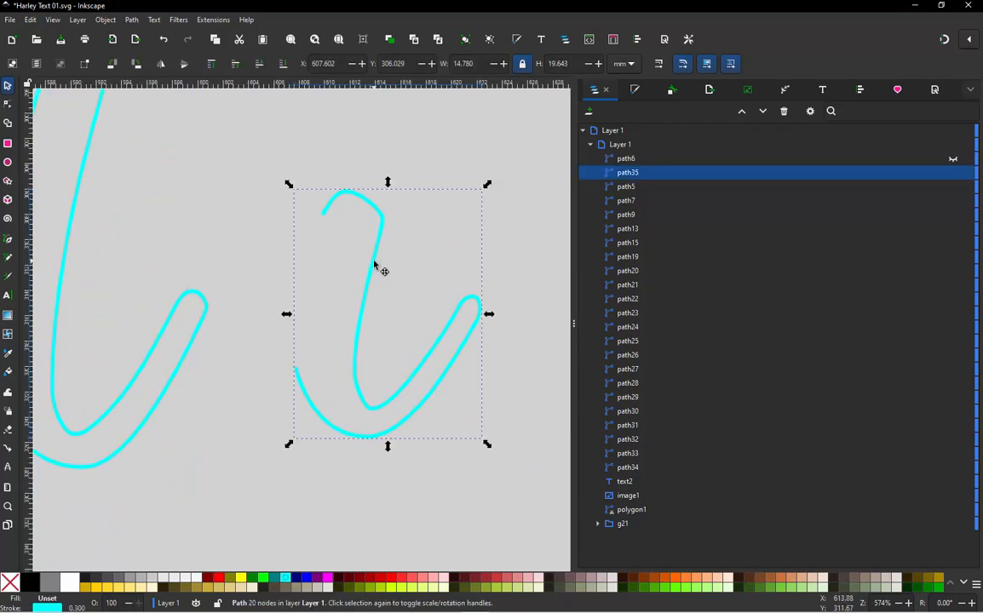
{"action": "key", "text": "n"}
{"action": "left_click", "coordinate": [323, 214]}
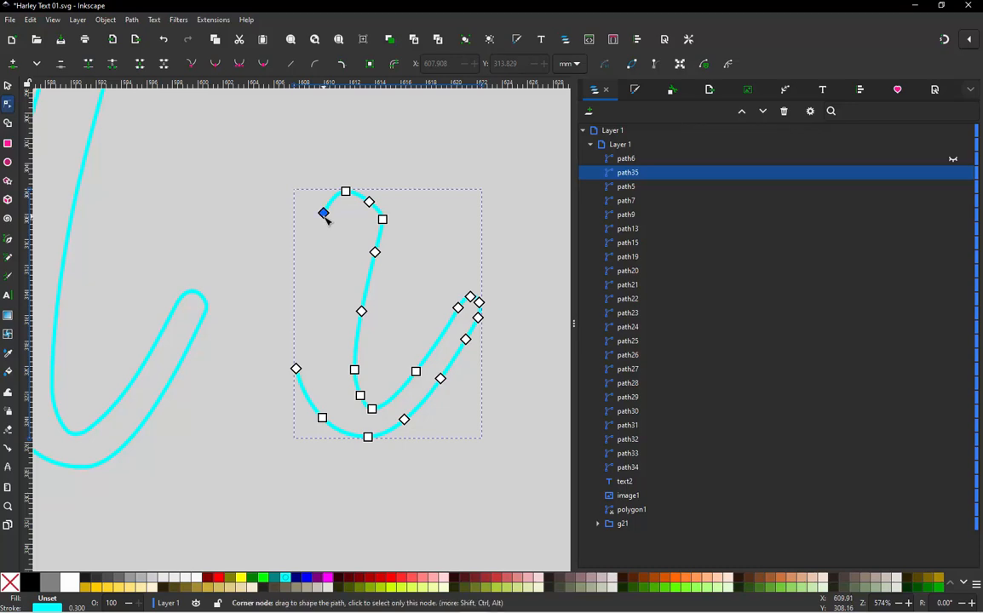
{"action": "left_click", "coordinate": [295, 369], "text": "shift"}
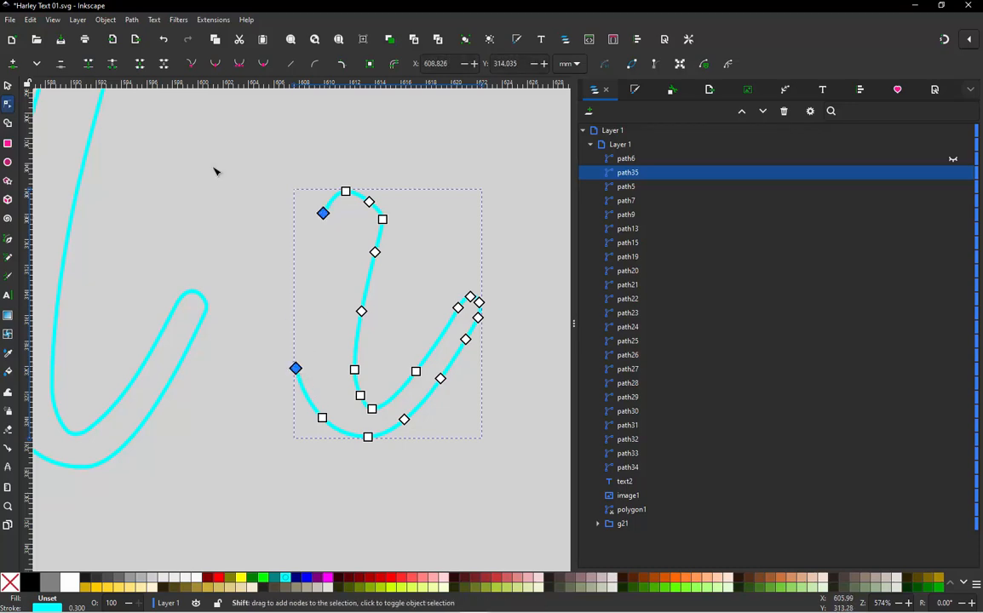
{"action": "left_click", "coordinate": [141, 67]}
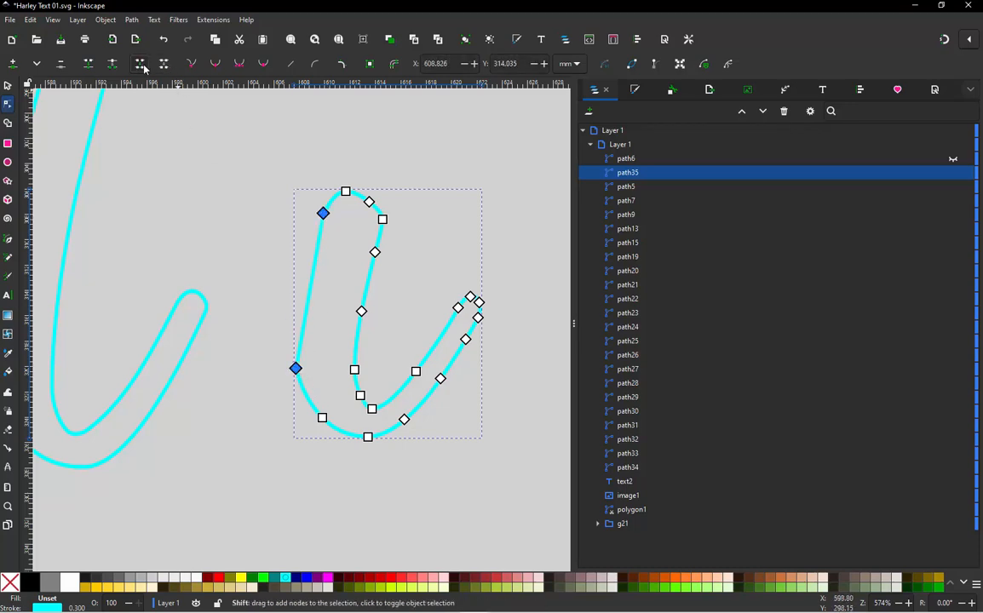
- Bow the stem's new left segment outward and break the outline at its upper-right shoulder node and the tail's tip node
{"action": "left_click_drag", "start_coordinate": [308, 283], "coordinate": [303, 289]}
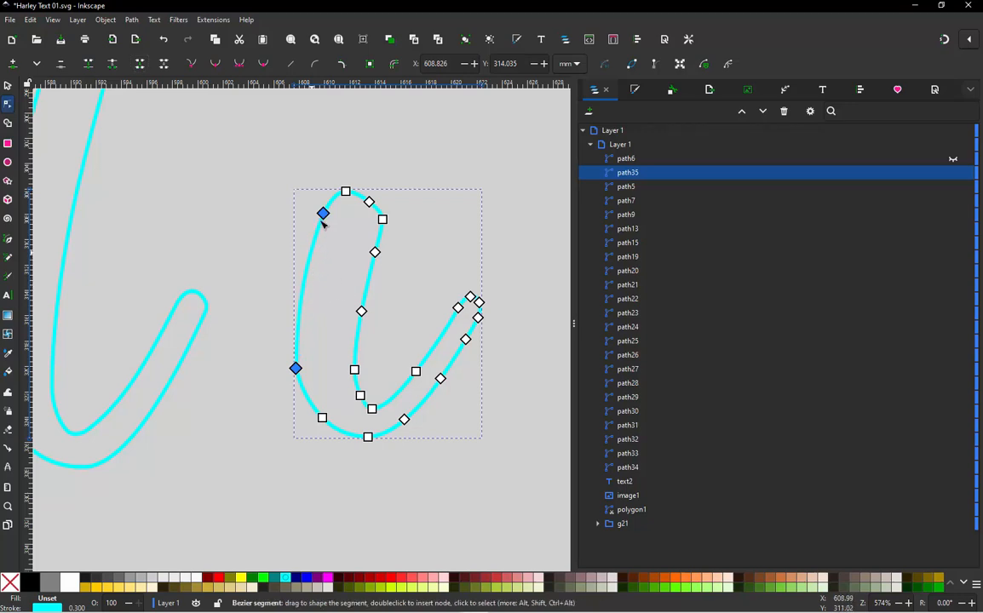
{"action": "left_click", "coordinate": [7, 87]}
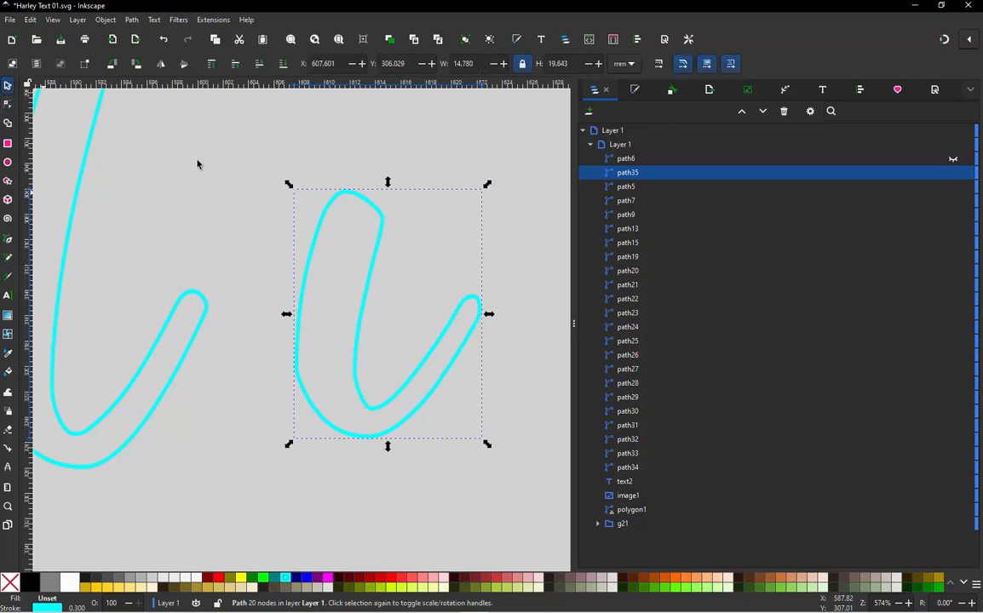
{"action": "left_click", "coordinate": [376, 242]}
{"action": "double_click", "coordinate": [369, 202]}
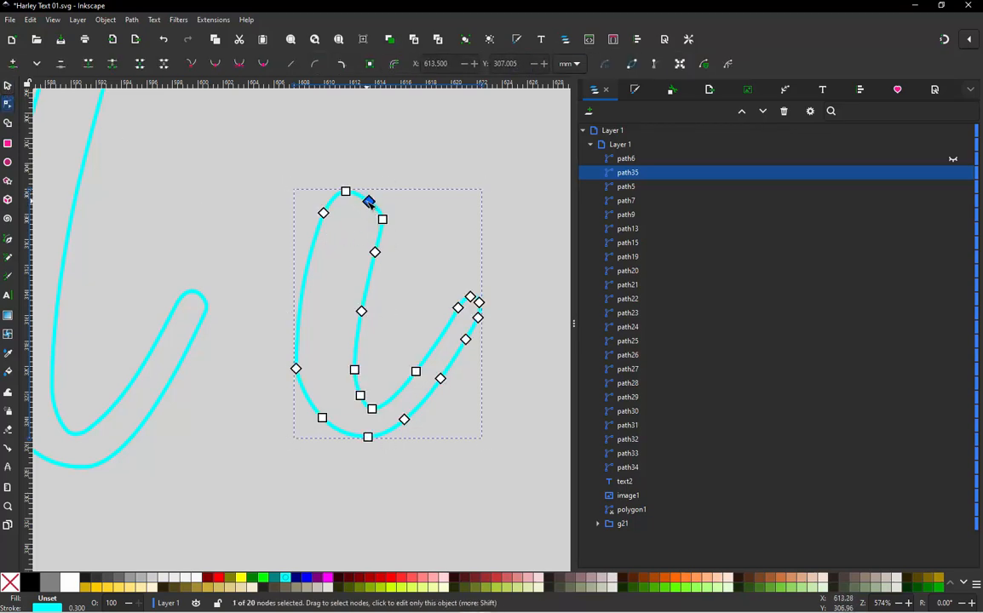
{"action": "left_click", "coordinate": [479, 302]}
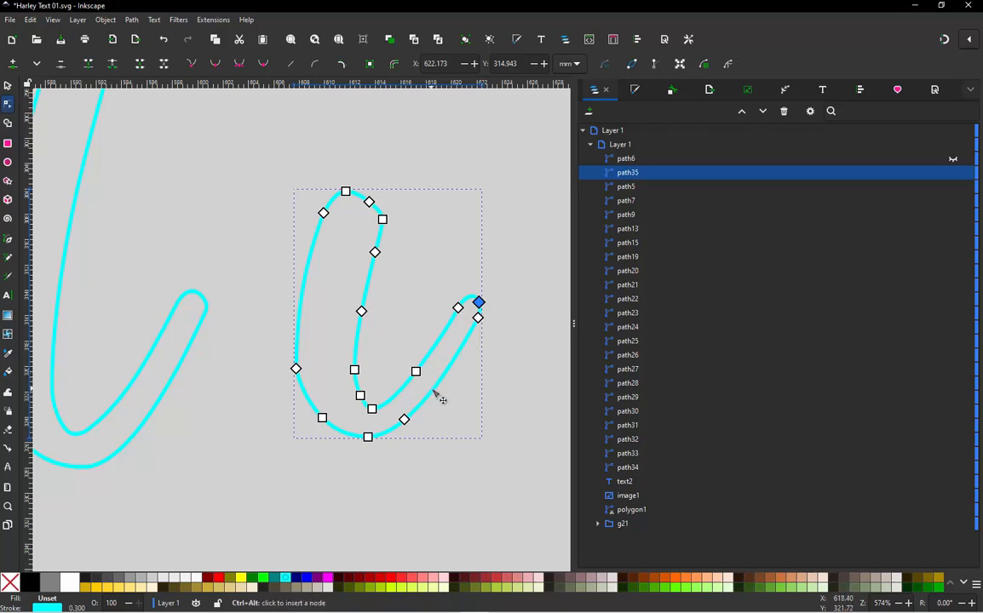
- Insert nodes on the tail's outer edge and the stem's upper-left edge, and delete the surplus nodes around the stem's top and tail
{"action": "left_click", "coordinate": [432, 389], "text": "ctrl+alt"}
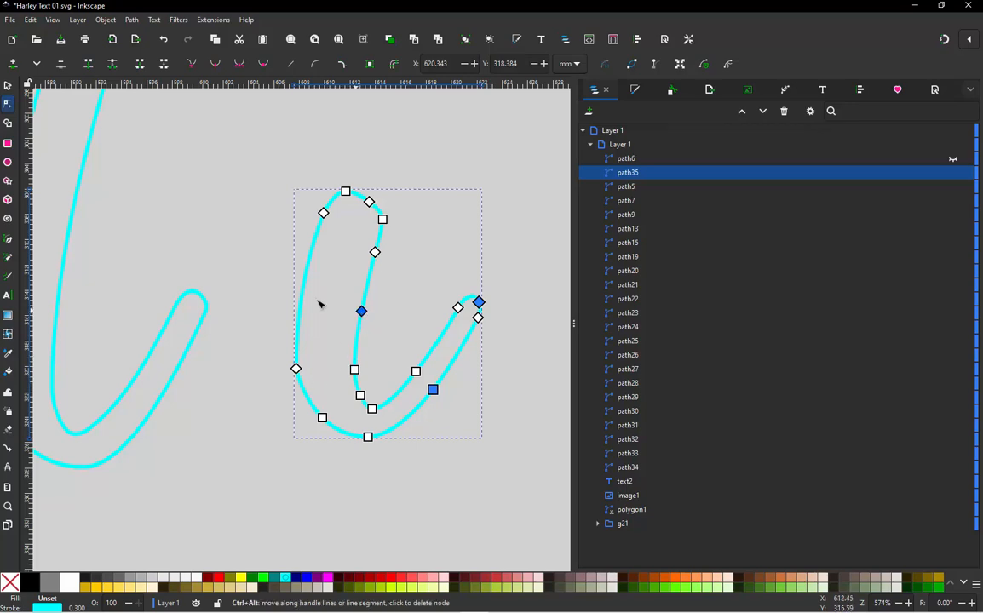
{"action": "left_click", "coordinate": [361, 312], "text": "ctrl+alt"}
{"action": "left_click", "coordinate": [344, 191], "text": "ctrl+alt"}
{"action": "left_click", "coordinate": [383, 220], "text": "ctrl+alt"}
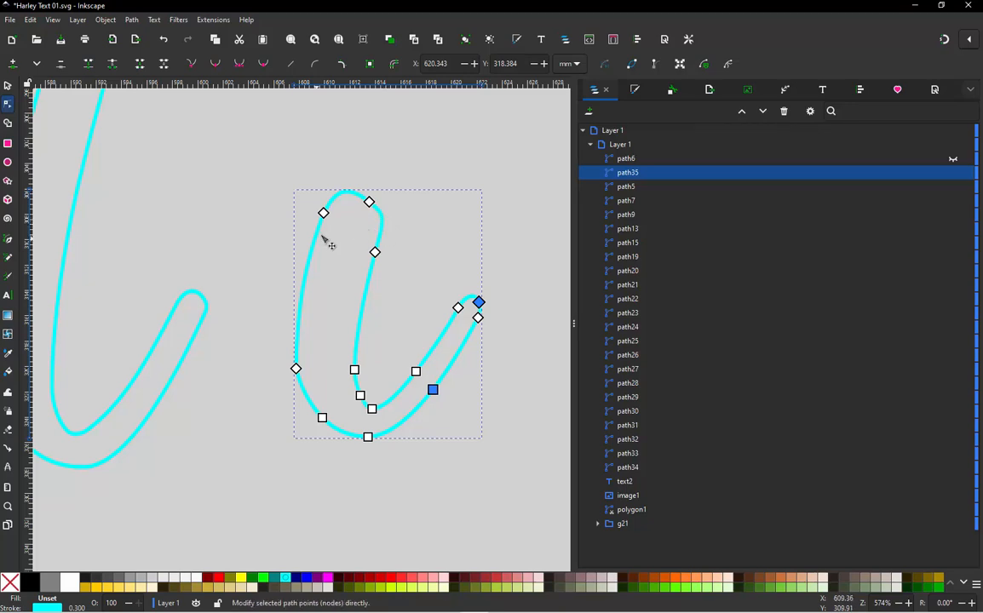
{"action": "left_click", "coordinate": [316, 230], "text": "ctrl+alt"}
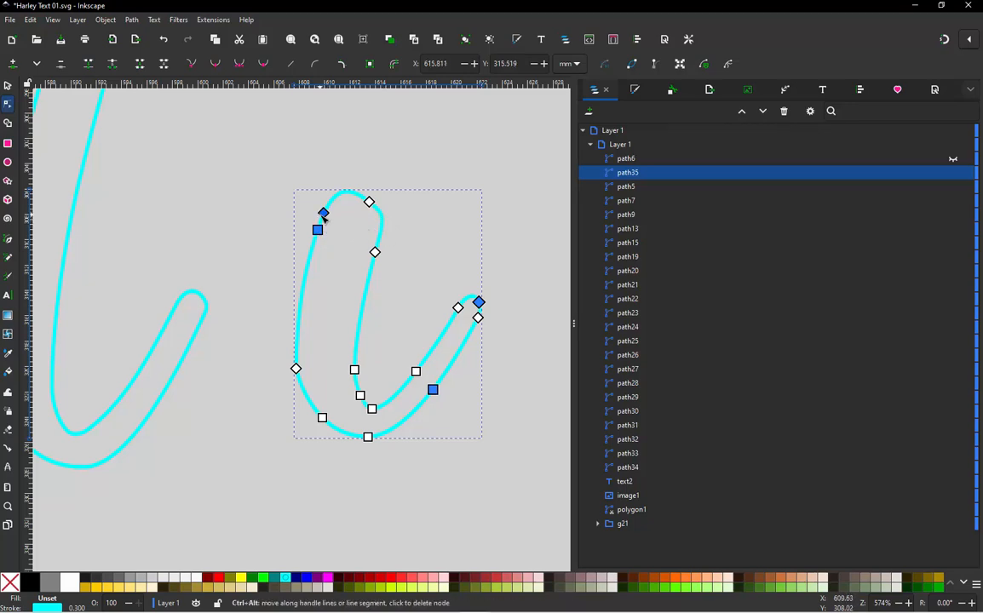
{"action": "left_click", "coordinate": [323, 213], "text": "ctrl+alt"}
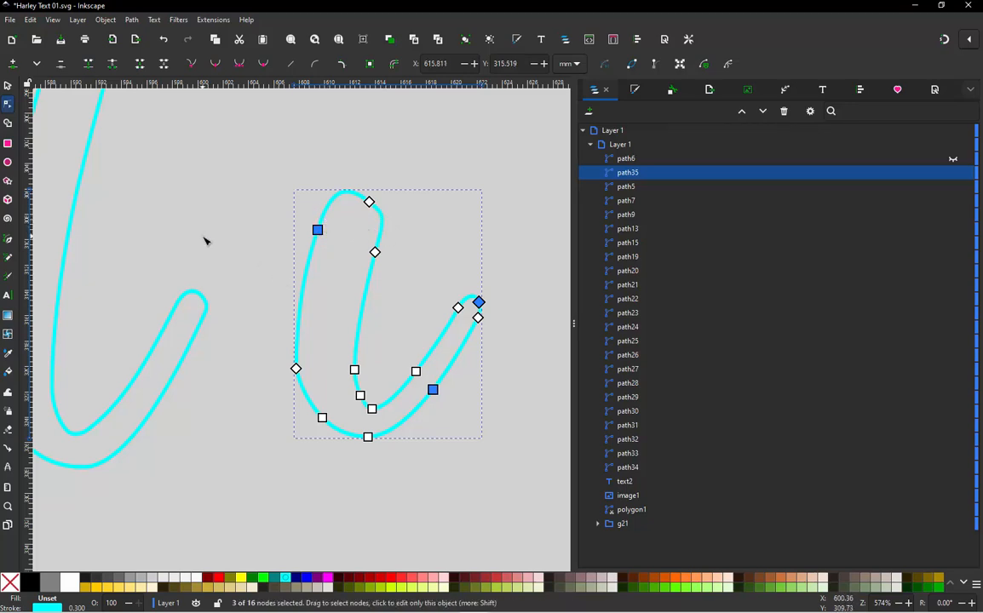
- Preview the a's stem path as an Ink/Stitch custom satin column, apply its settings, and unhide the bowl path, path6
{"action": "left_click", "coordinate": [9, 87]}
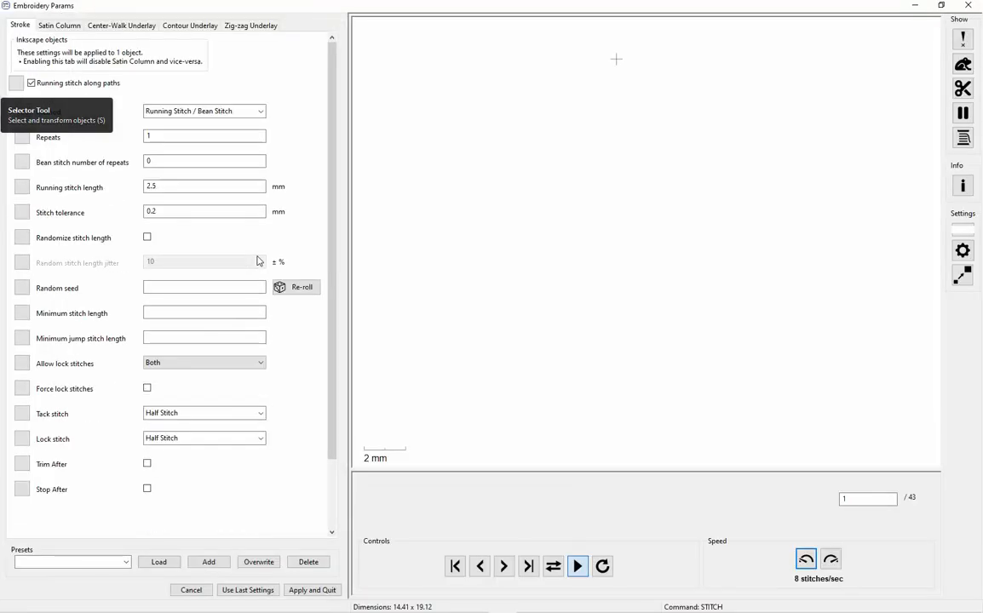
{"action": "key", "text": "Escape"}
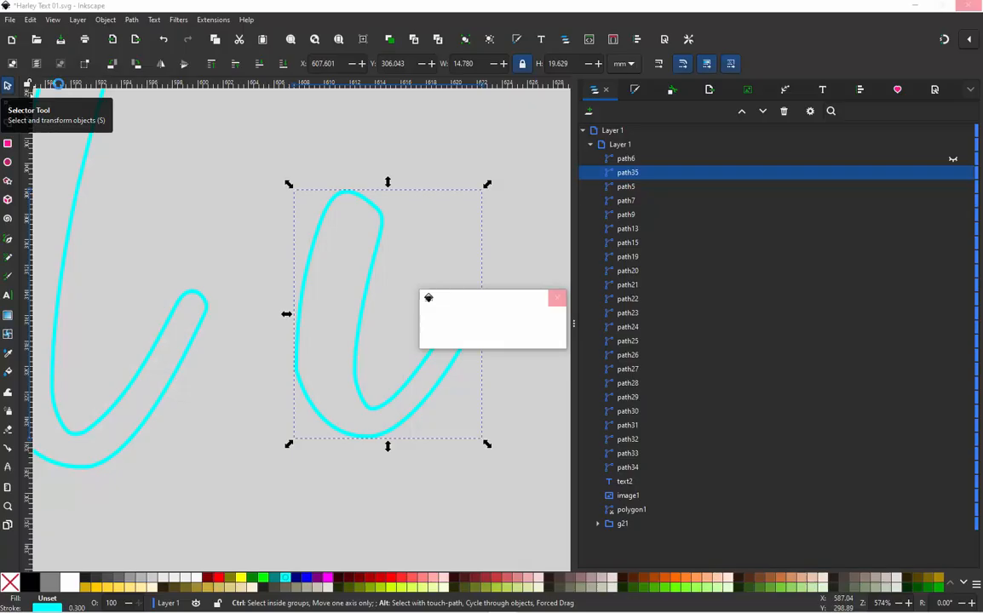
{"action": "mouse_move", "coordinate": [544, 602]}
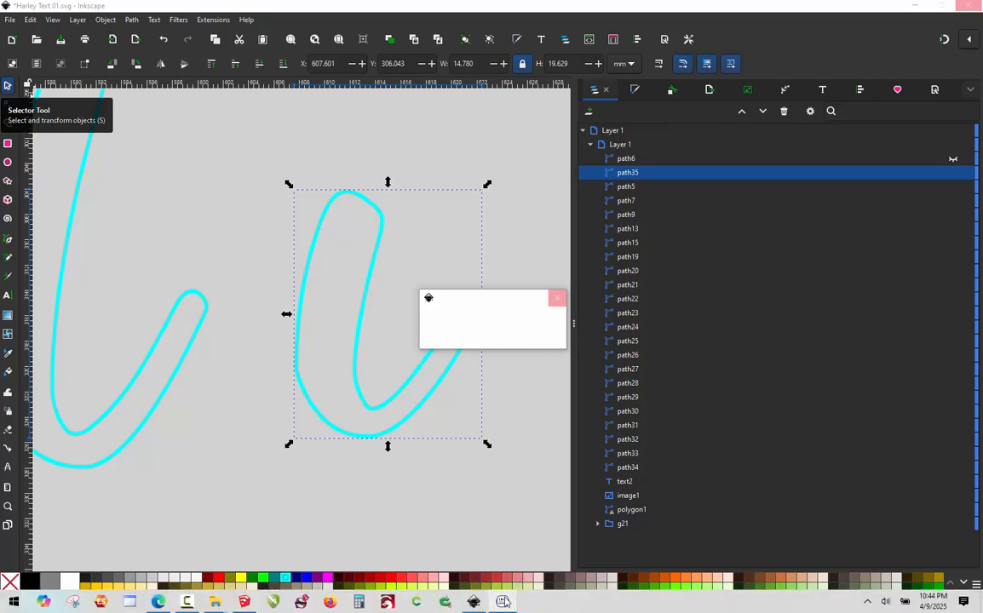
{"action": "left_click", "coordinate": [503, 602]}
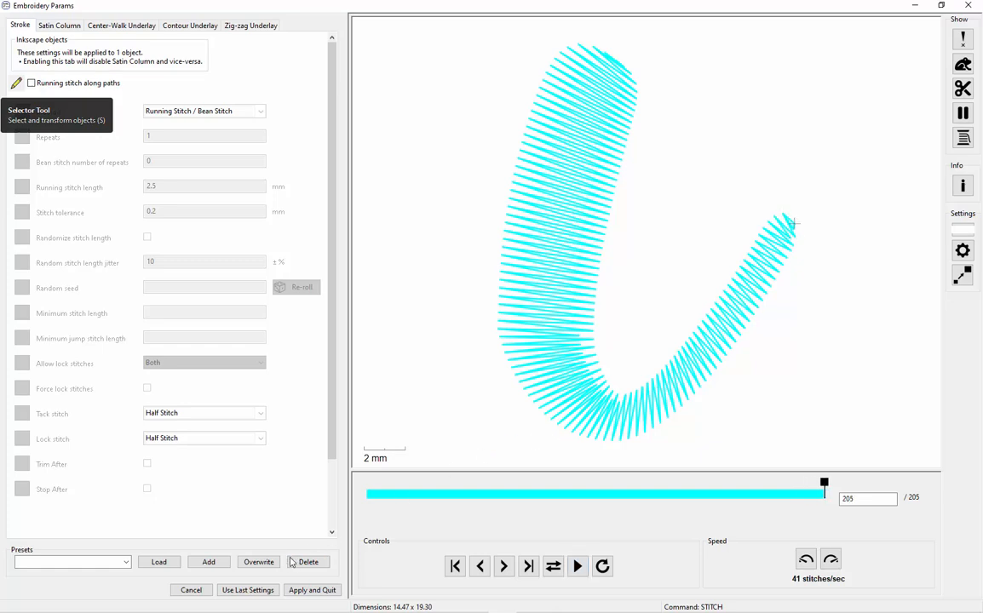
{"action": "left_click", "coordinate": [310, 589]}
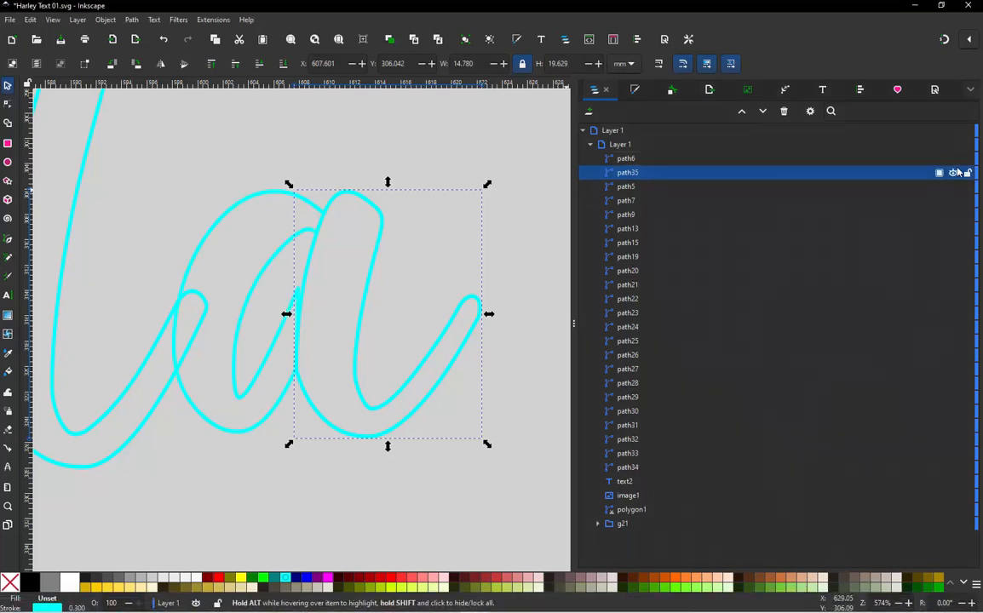
{"action": "left_click", "coordinate": [456, 168]}
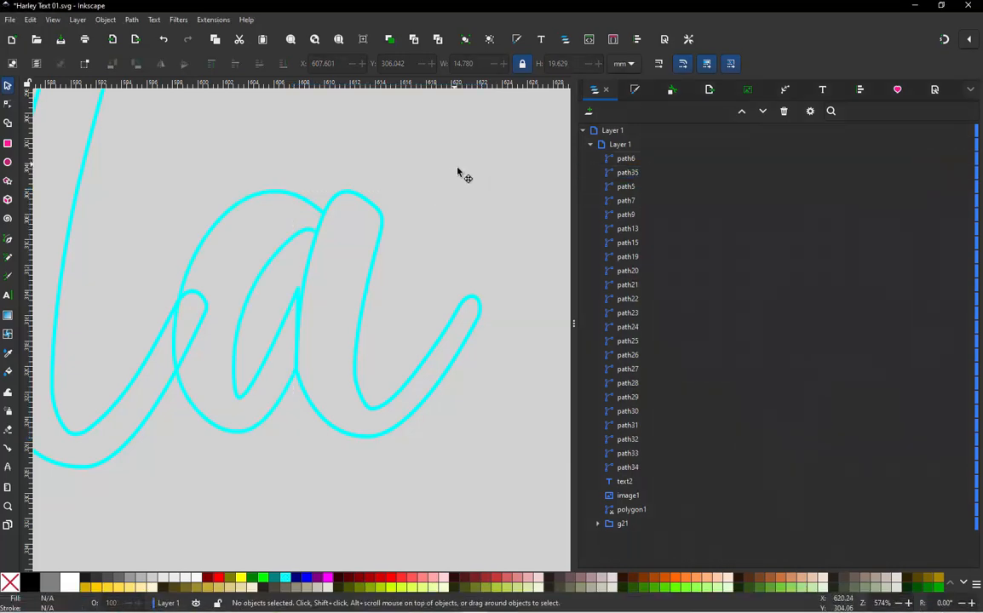
- Examine the finished outlines of the third name and compare them with the embroidered lettering on the carrots in the reference photo
{"action": "scroll", "coordinate": [460, 219], "scroll_direction": "down", "scroll_amount": 4}
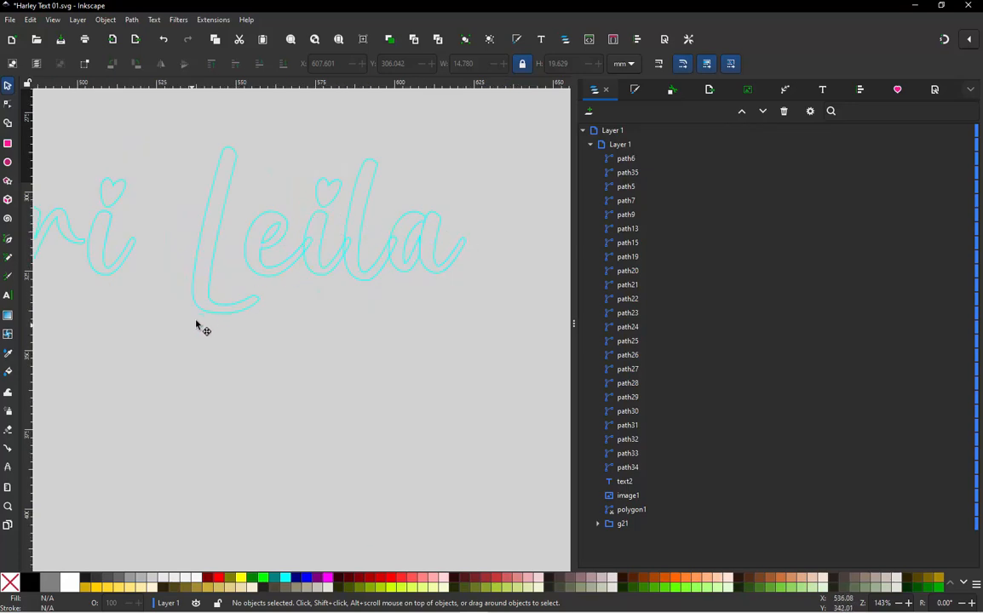
{"action": "scroll", "coordinate": [308, 167], "scroll_direction": "up", "scroll_amount": 3}
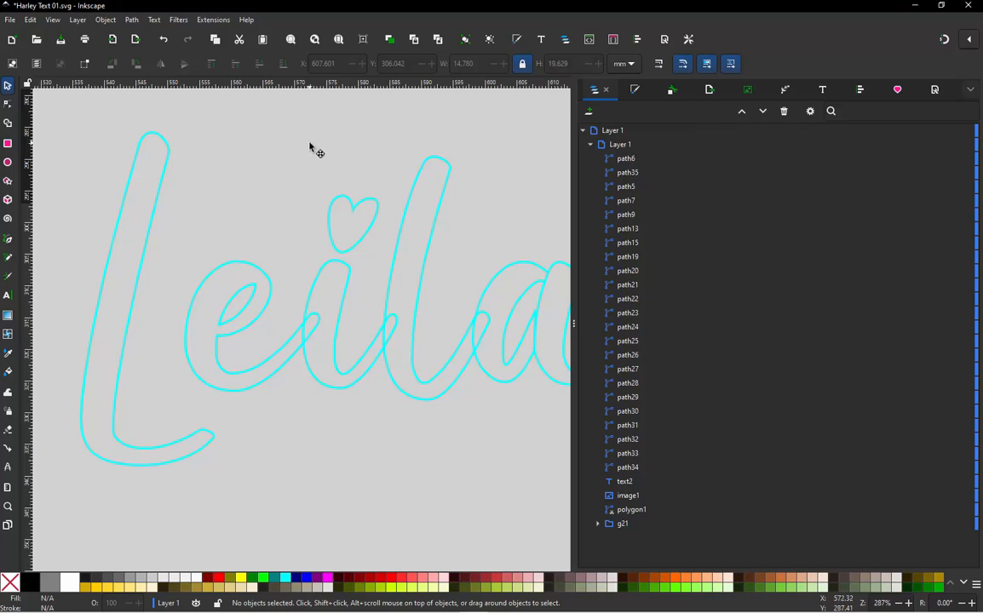
{"action": "scroll", "coordinate": [410, 212], "scroll_direction": "up", "scroll_amount": 2}
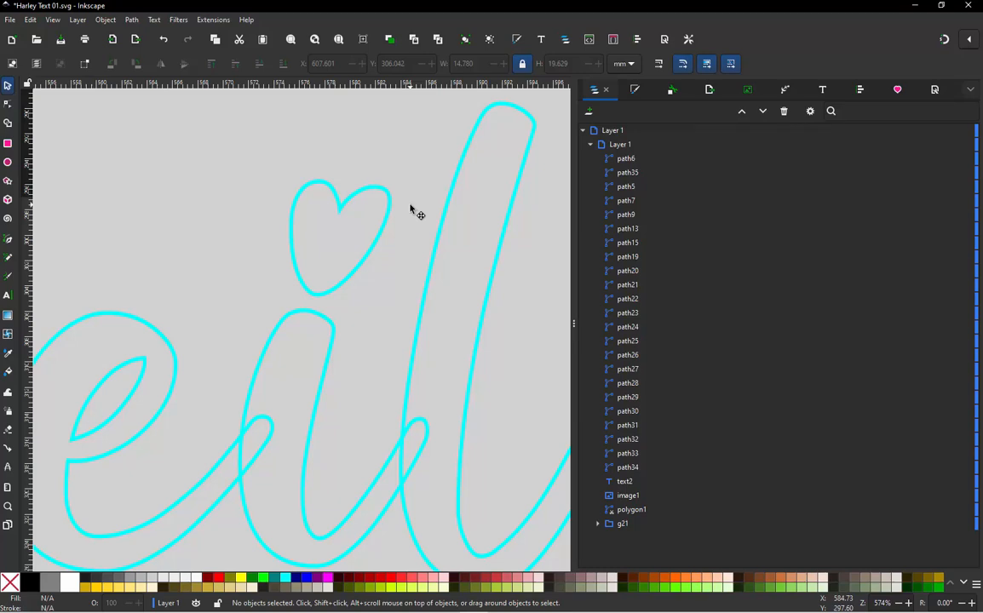
{"action": "scroll", "coordinate": [137, 368], "scroll_direction": "down", "scroll_amount": 6}
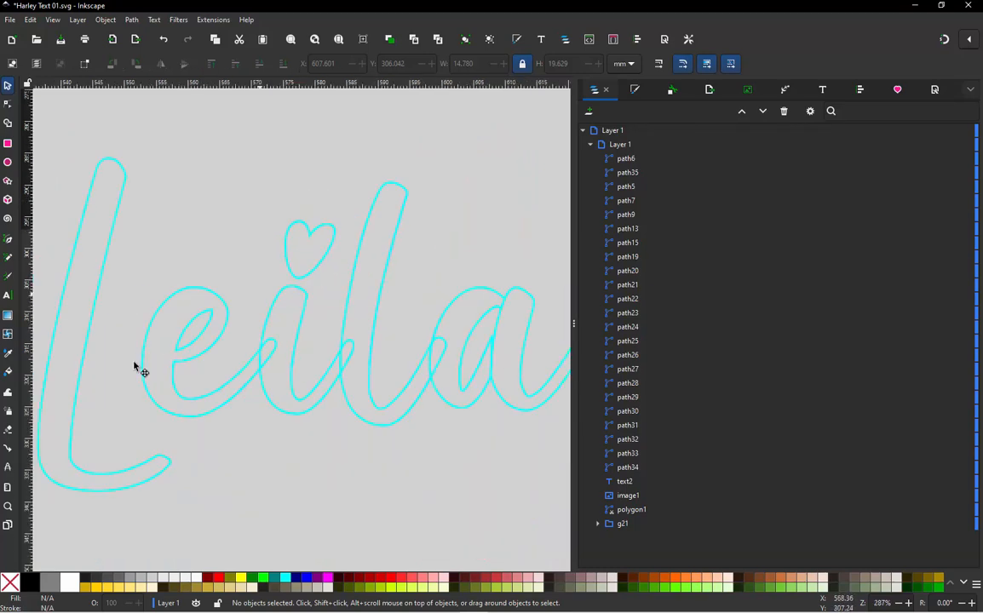
{"action": "scroll", "coordinate": [298, 340], "scroll_direction": "up", "scroll_amount": 10}
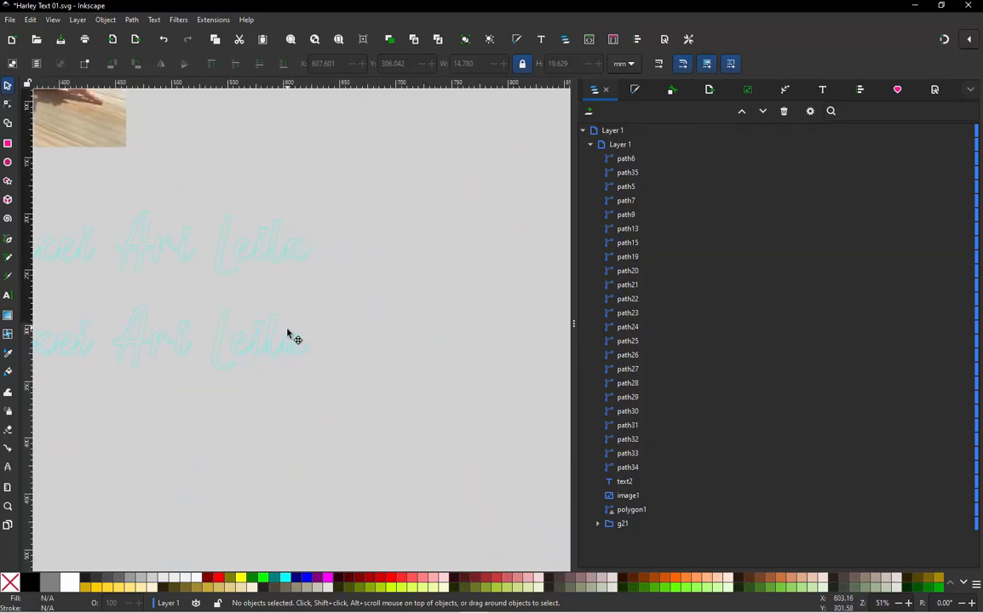
{"action": "scroll", "coordinate": [202, 237], "scroll_direction": "up", "scroll_amount": 4}
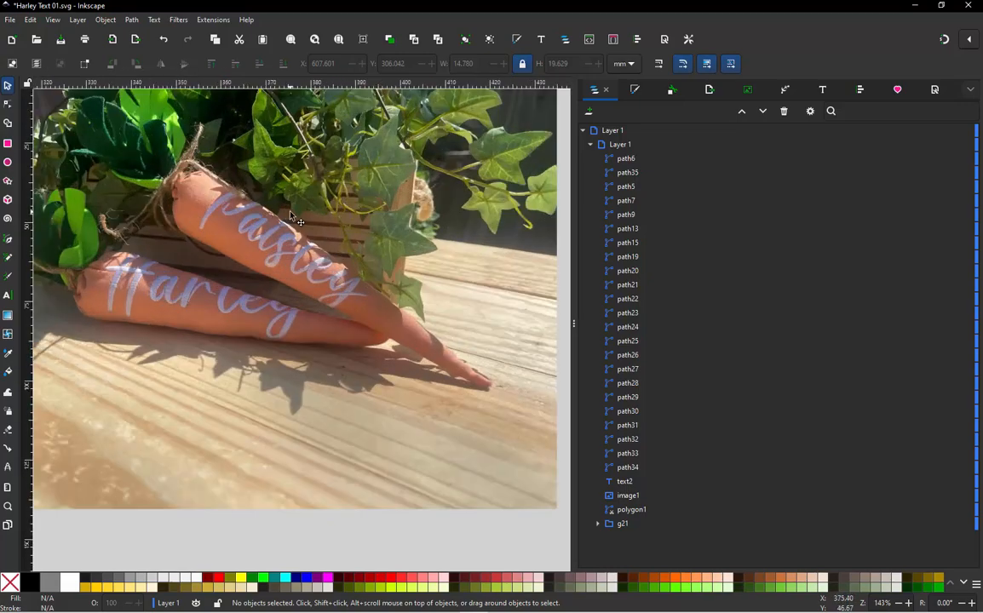
{"action": "scroll", "coordinate": [276, 241], "scroll_direction": "up", "scroll_amount": 2}
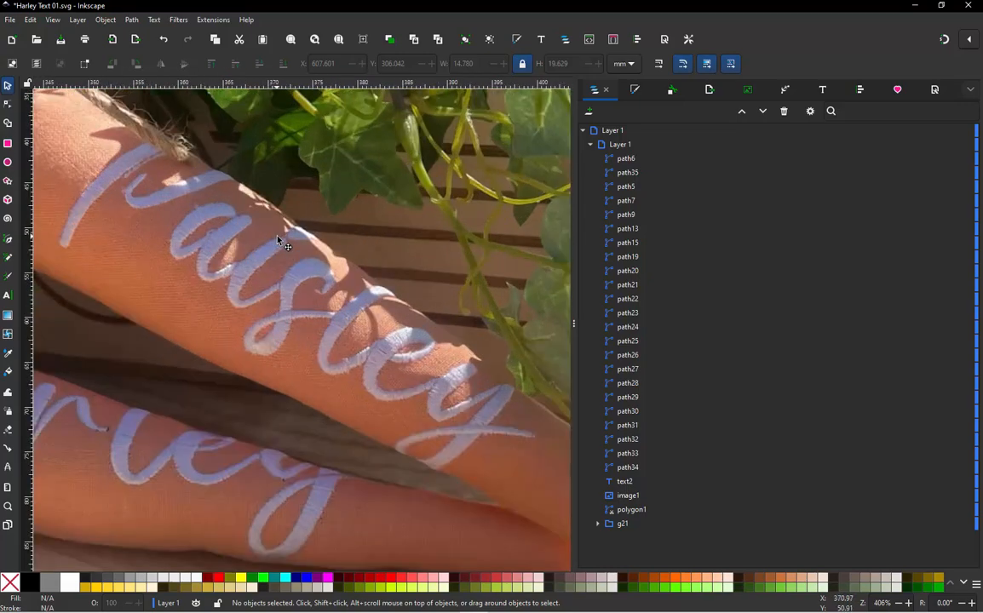
{"action": "scroll", "coordinate": [283, 241], "scroll_direction": "down", "scroll_amount": 5}
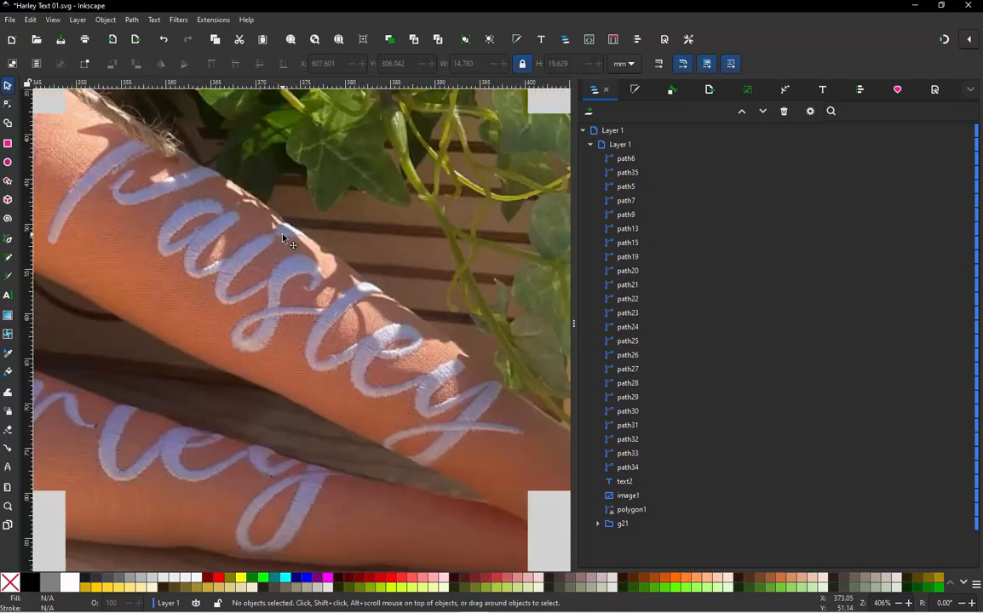
{"action": "scroll", "coordinate": [255, 253], "scroll_direction": "down", "scroll_amount": 6}
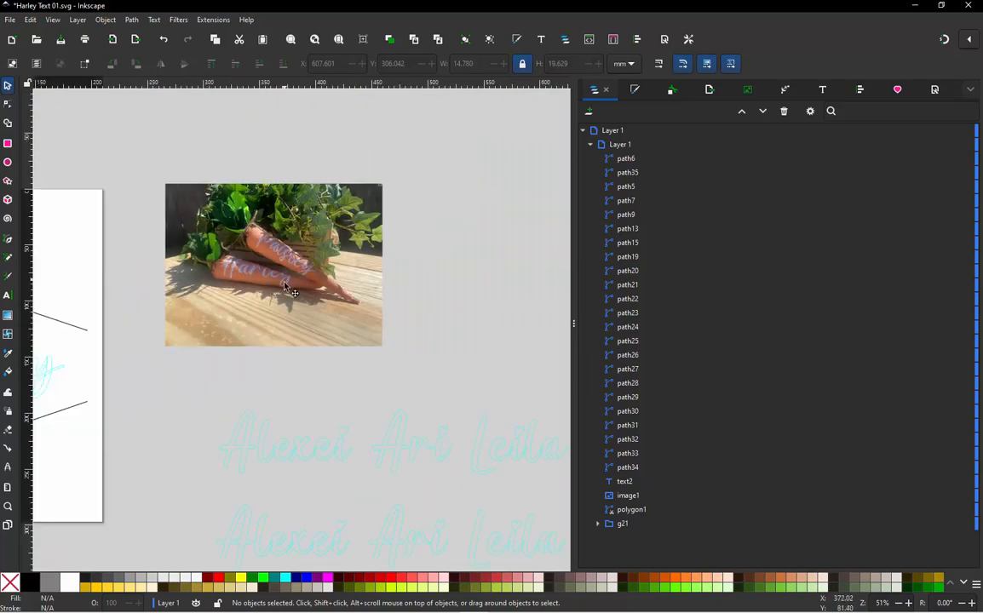
{"action": "scroll", "coordinate": [273, 317], "scroll_direction": "up", "scroll_amount": 3}
{"action": "scroll", "coordinate": [441, 303], "scroll_direction": "up", "scroll_amount": 3}
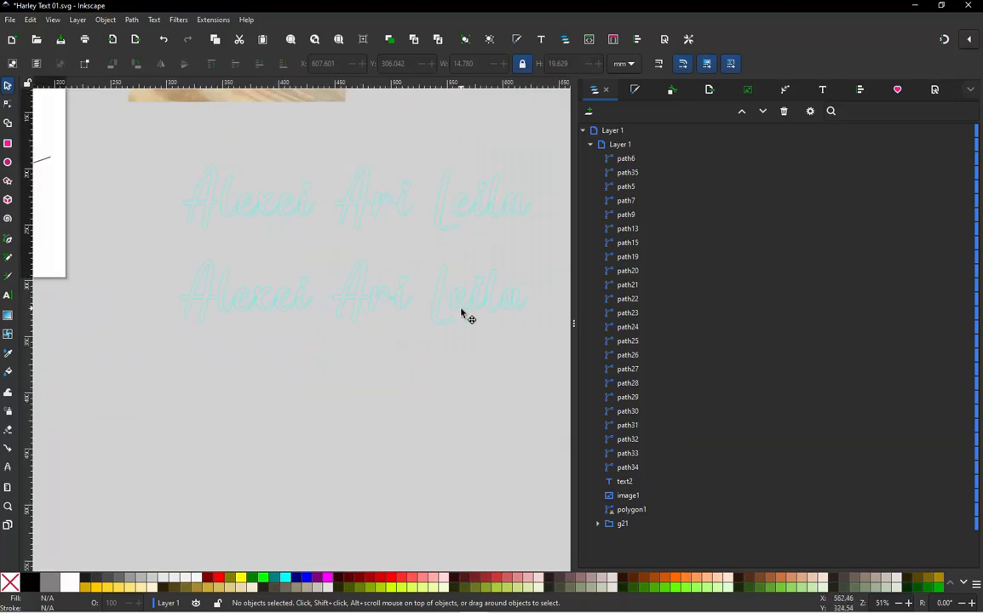
{"action": "scroll", "coordinate": [170, 300], "scroll_direction": "down", "scroll_amount": 1}
{"action": "scroll", "coordinate": [281, 296], "scroll_direction": "up", "scroll_amount": 5}
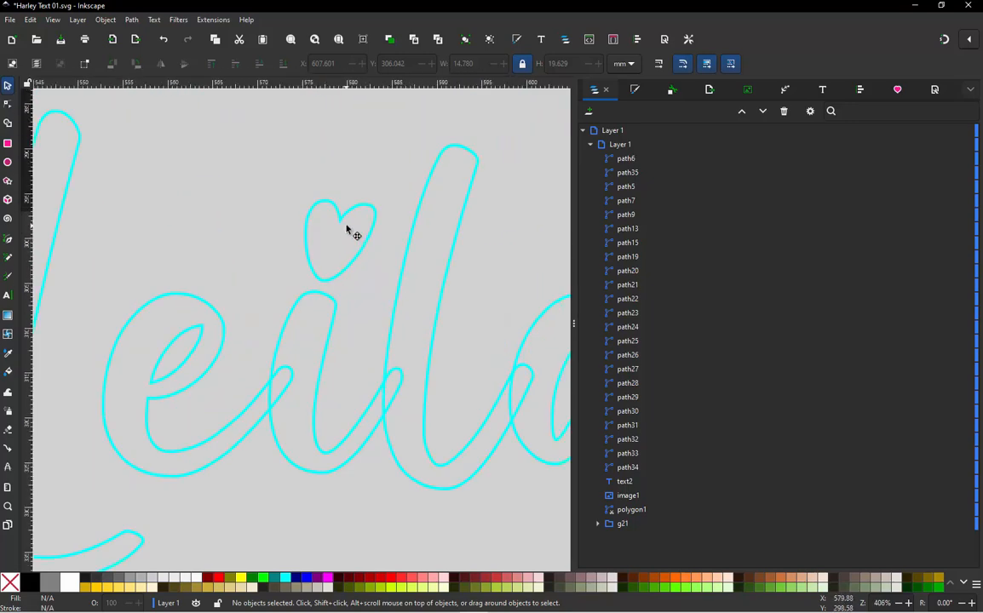
- Make the notch and bottom nodes of the heart over the third name's i corner nodes, and break the path at both
{"action": "scroll", "coordinate": [346, 227], "scroll_direction": "up", "scroll_amount": 1}
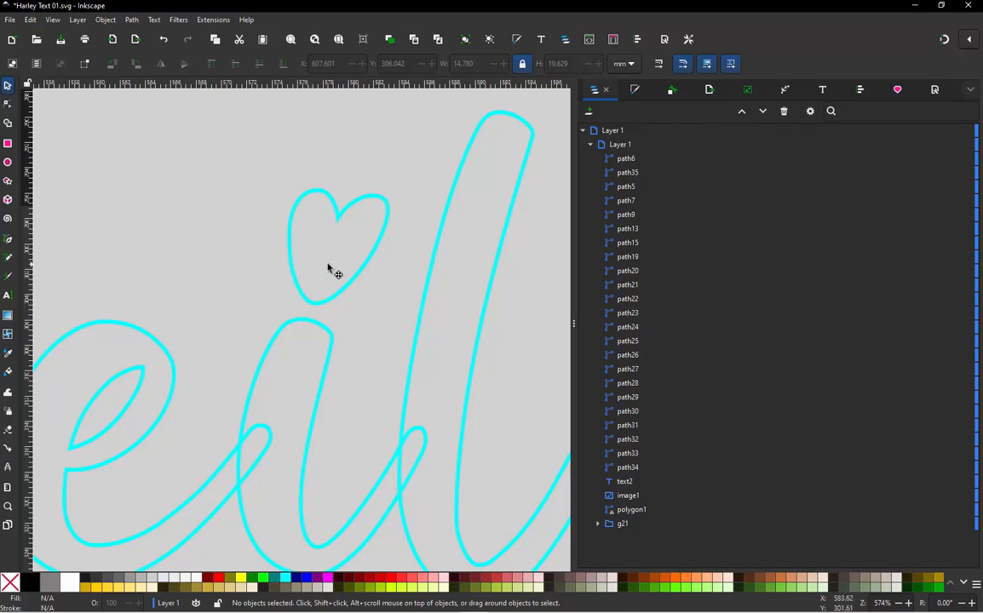
{"action": "left_click", "coordinate": [390, 226]}
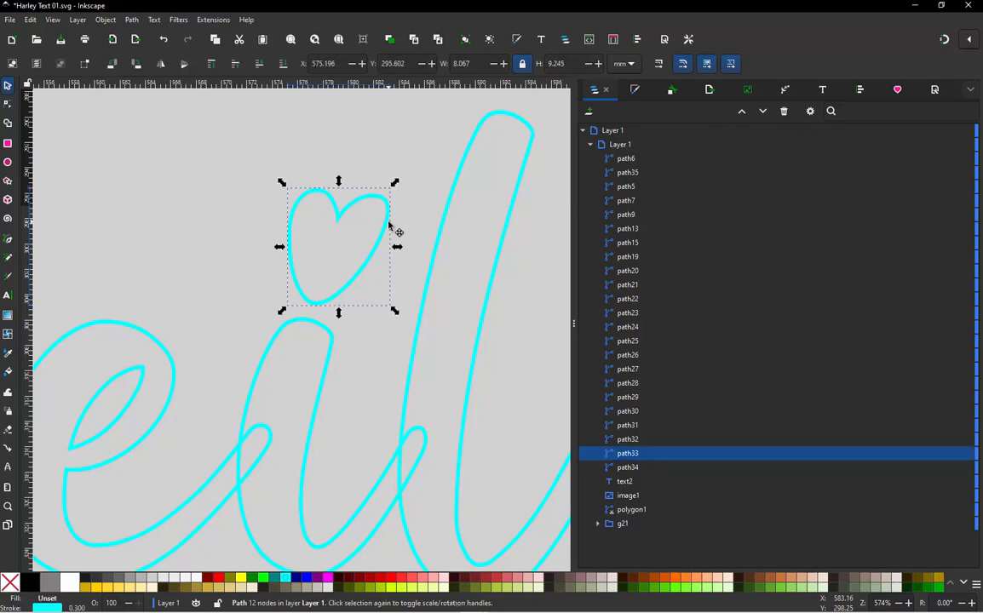
{"action": "key", "text": "n"}
{"action": "left_click", "coordinate": [338, 218]}
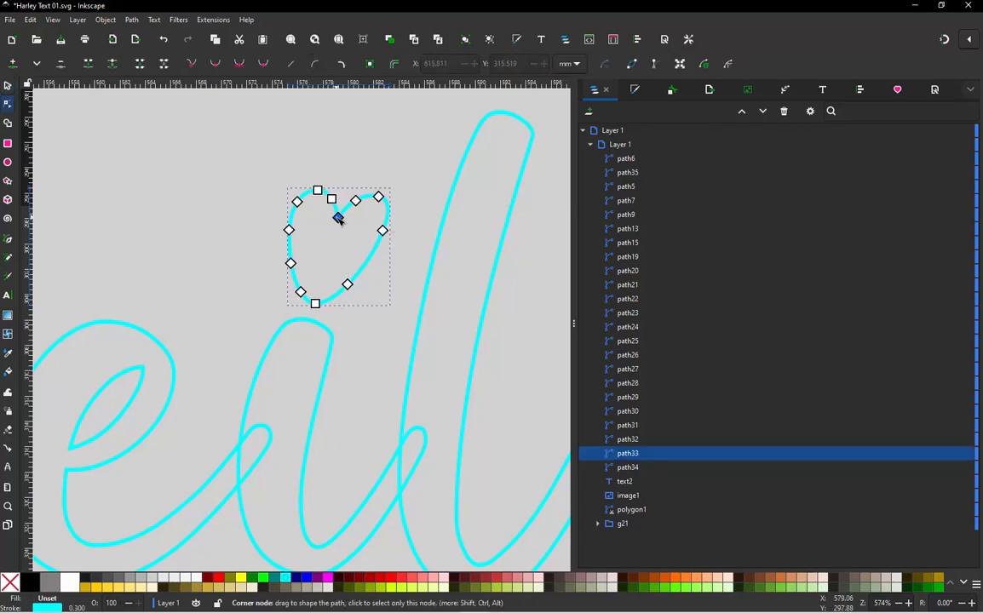
{"action": "left_click", "coordinate": [315, 304], "text": "shift"}
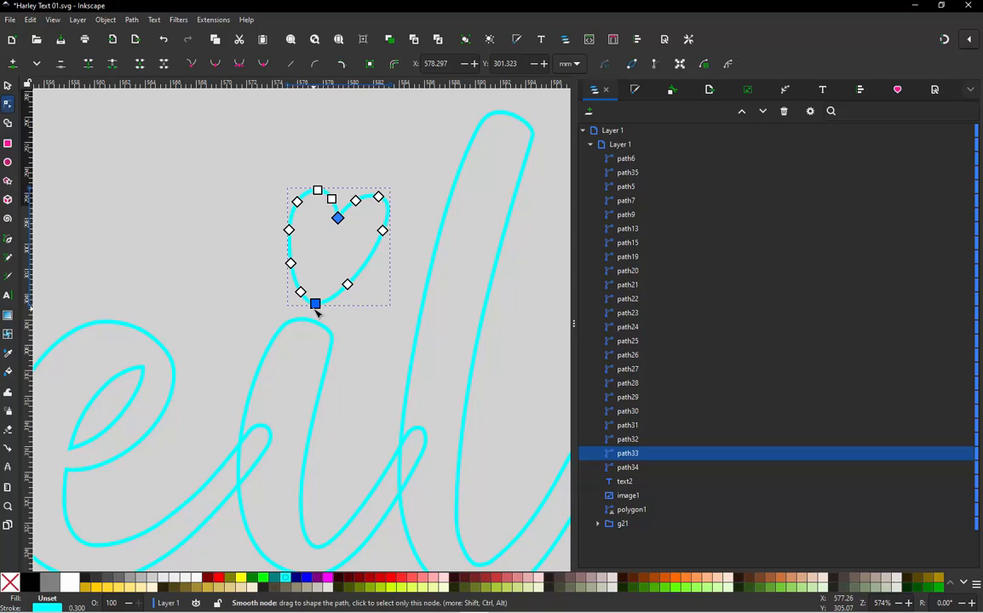
{"action": "key", "text": "shift+c"}
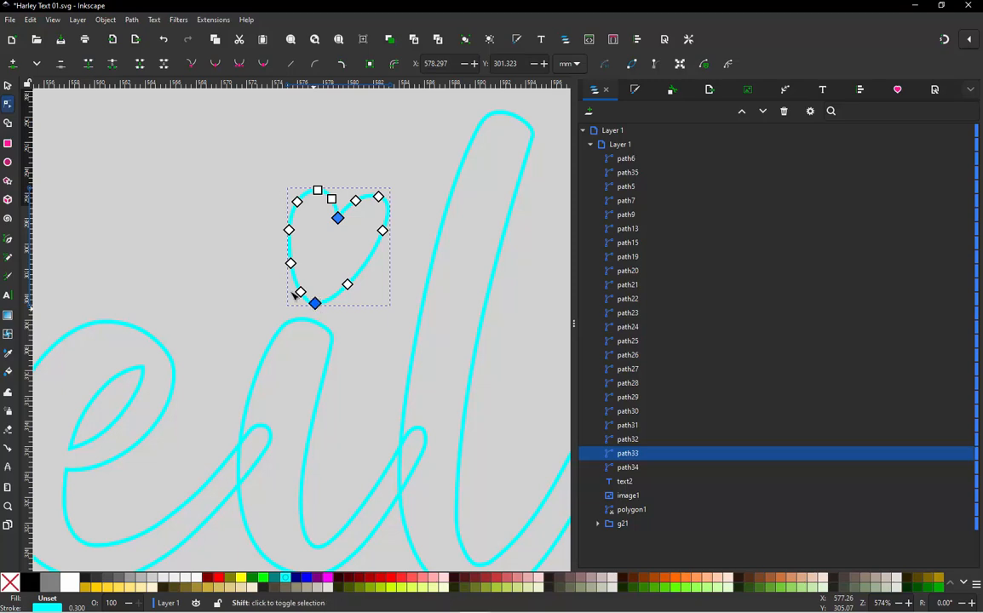
- Preview the split heart as an Ink/Stitch custom satin column and apply its settings
{"action": "double_click", "coordinate": [8, 86]}
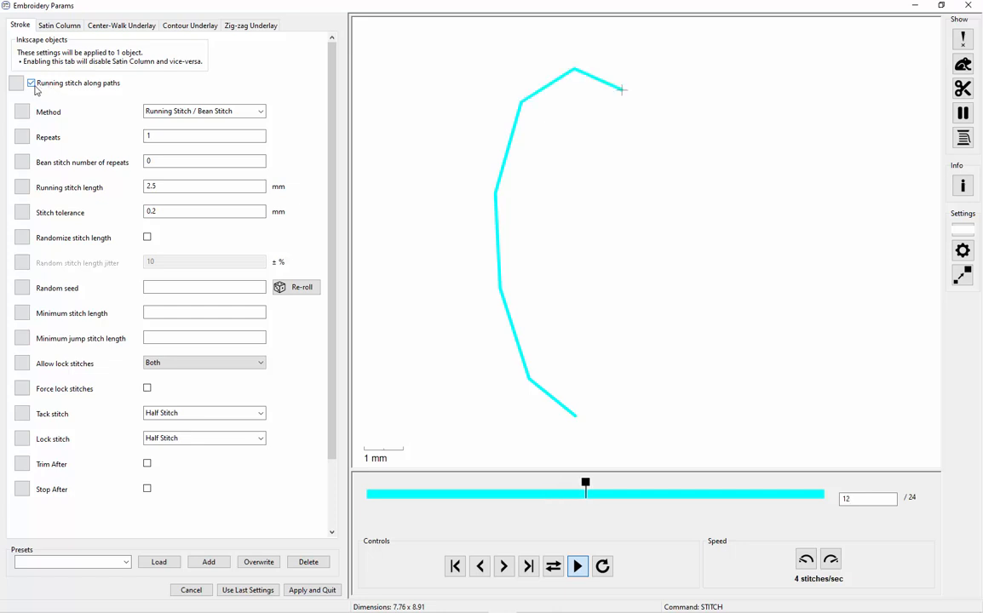
{"action": "left_click", "coordinate": [33, 85]}
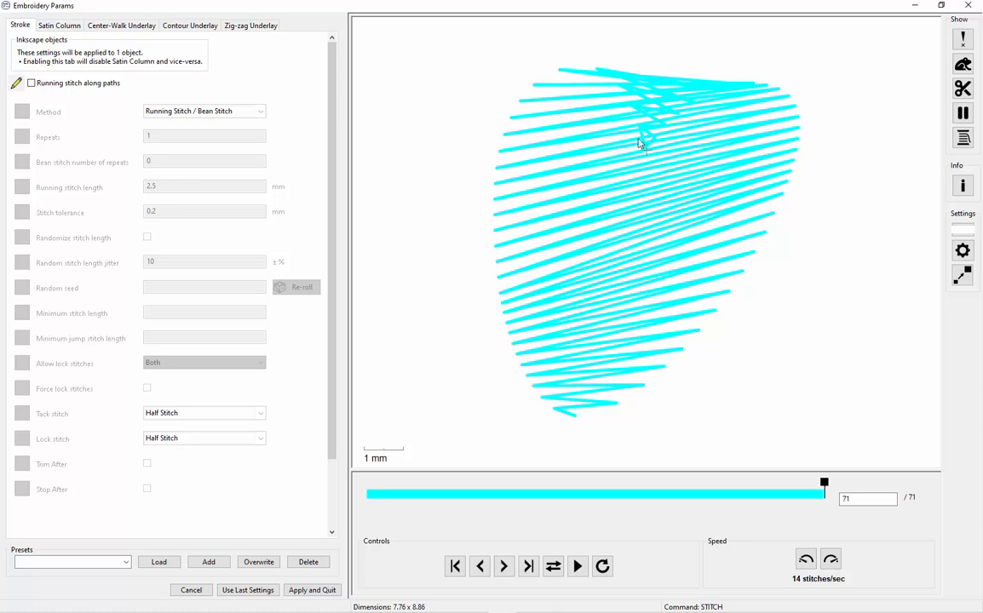
{"action": "left_click", "coordinate": [313, 590]}
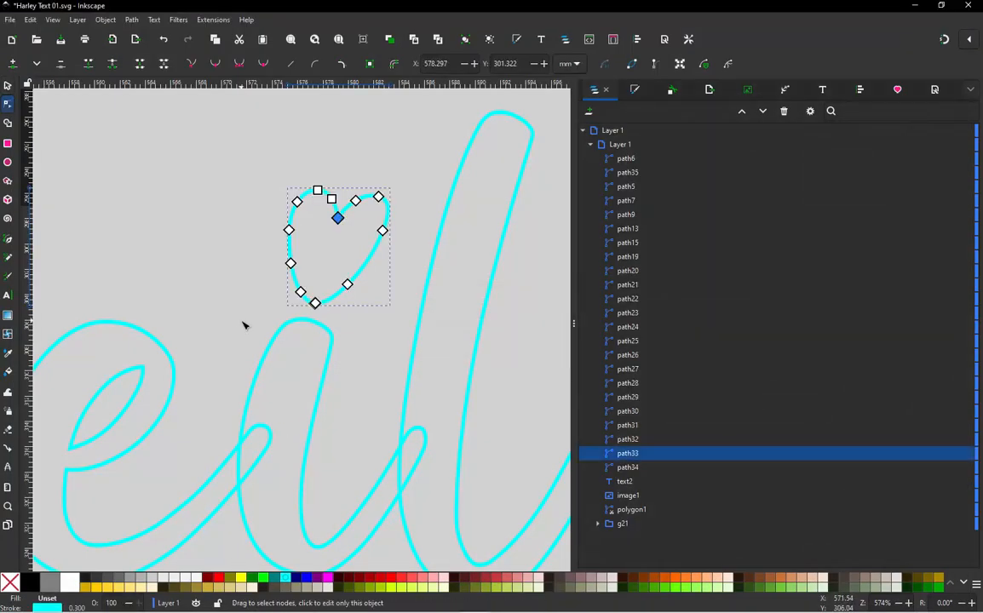
- Place a horizontal guide at the heart's notch and insert a node on each outer side where the guide crosses
{"action": "left_click", "coordinate": [377, 197]}
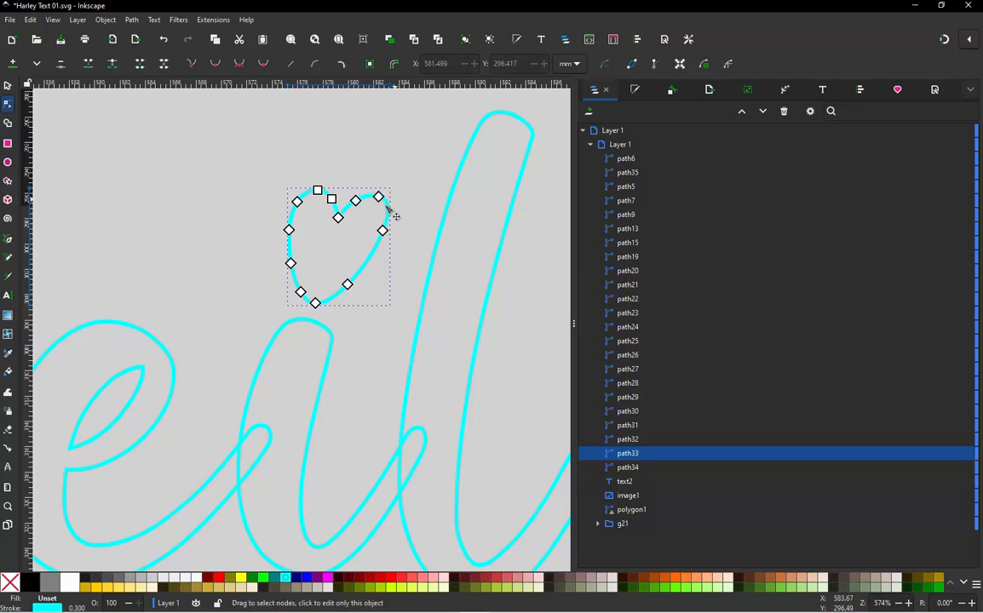
{"action": "scroll", "coordinate": [390, 215], "scroll_direction": "up", "scroll_amount": 3}
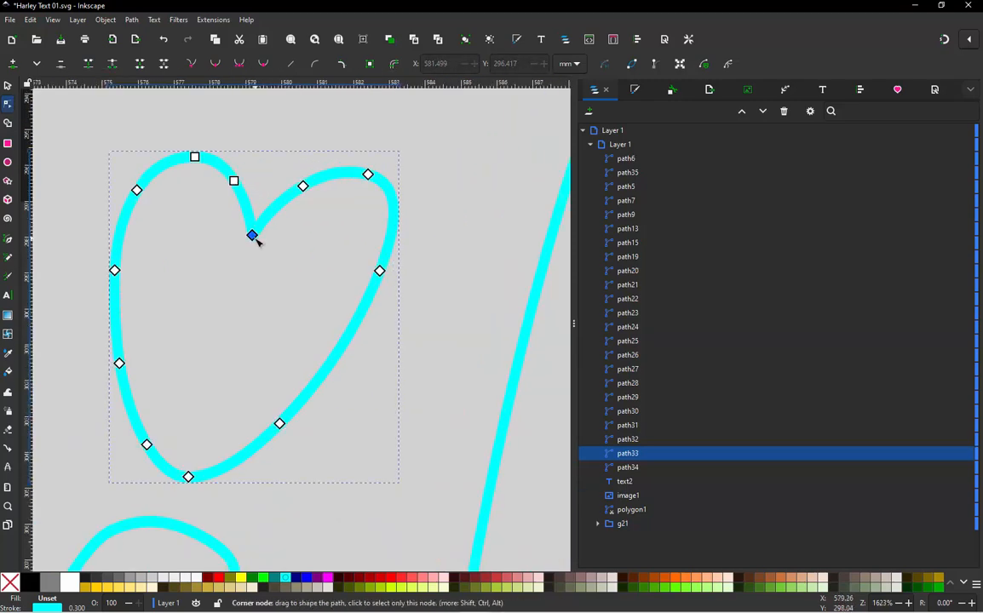
{"action": "left_click_drag", "start_coordinate": [254, 88], "coordinate": [252, 237]}
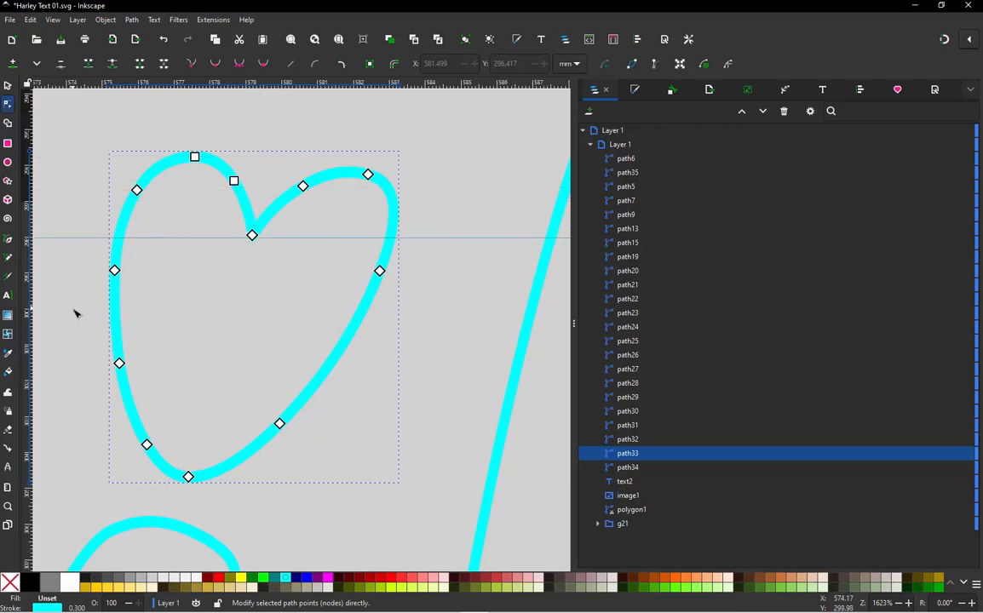
{"action": "left_click", "coordinate": [391, 238], "text": "ctrl+alt"}
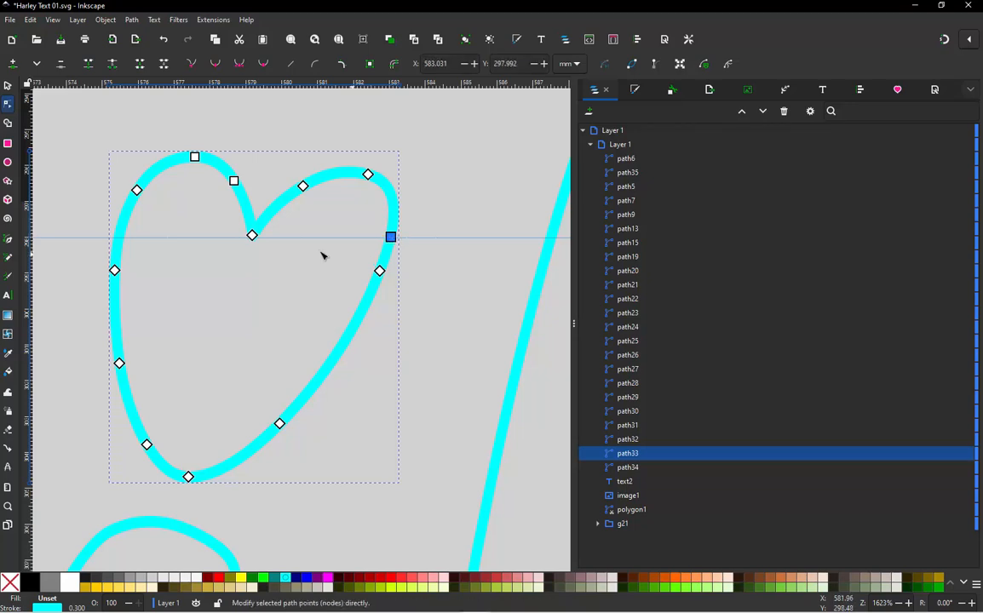
{"action": "left_click", "coordinate": [119, 238], "text": "ctrl+alt"}
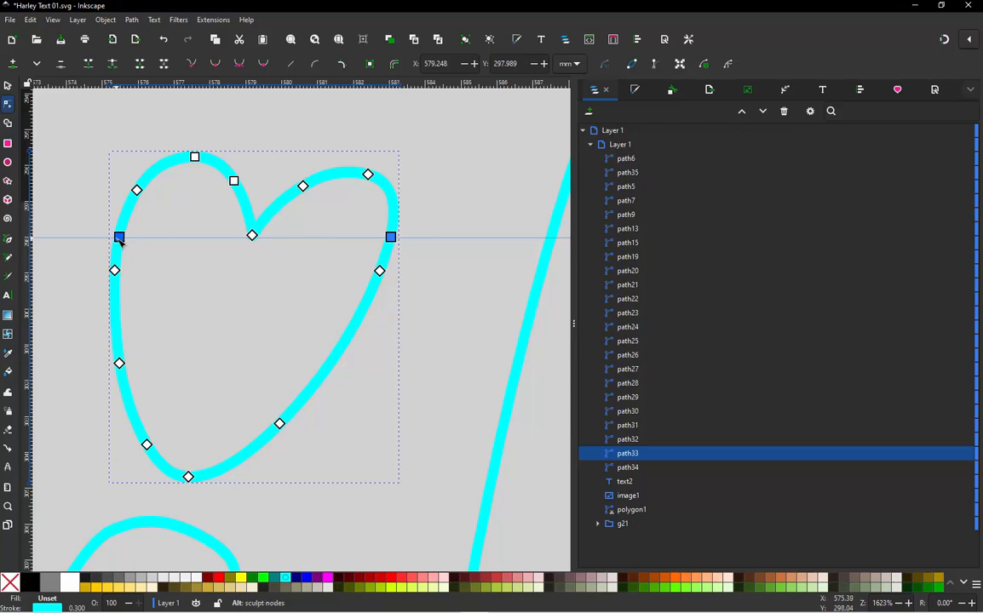
- Select the heart's left-lobe top node together with the left-side node on the guide
{"action": "left_click", "coordinate": [194, 159]}
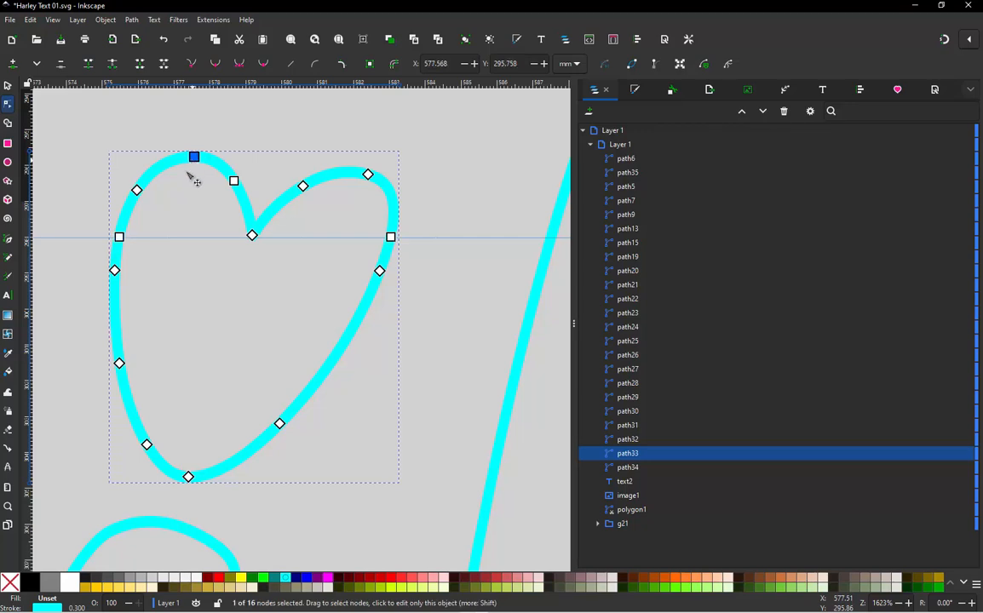
{"action": "left_click", "coordinate": [119, 237], "text": "shift"}
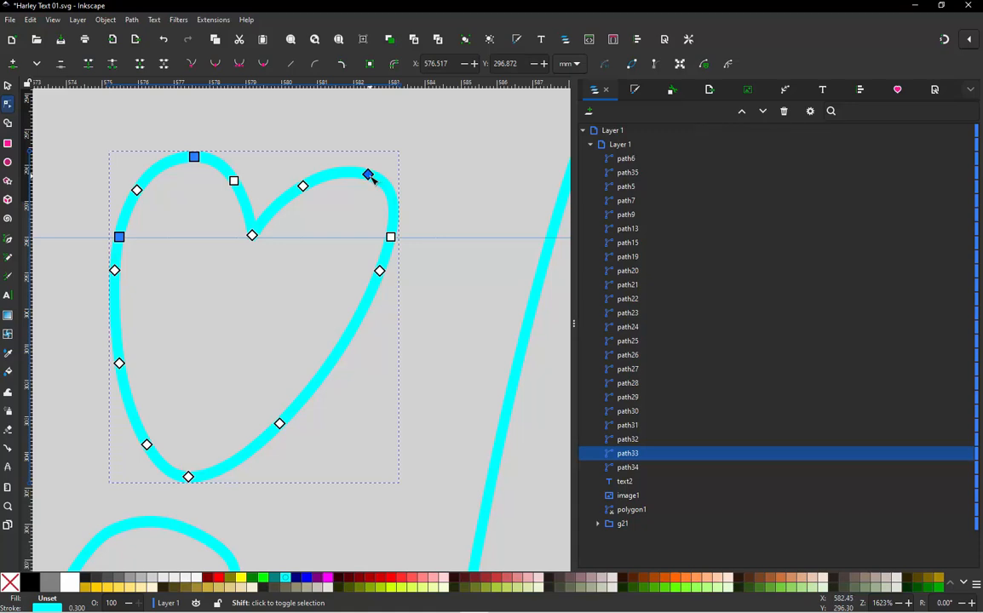
- Split the heart path at its lobe-top and guide-line nodes, and break it apart into separate path segments
{"action": "left_click", "coordinate": [390, 237], "text": "shift"}
{"action": "key", "text": "shift+c"}
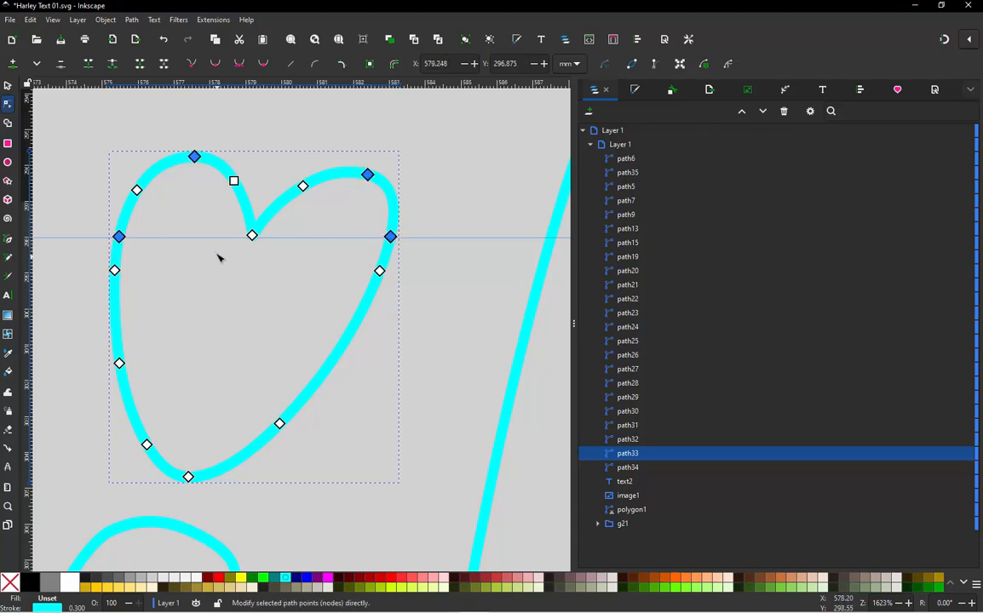
{"action": "left_click", "coordinate": [8, 86]}
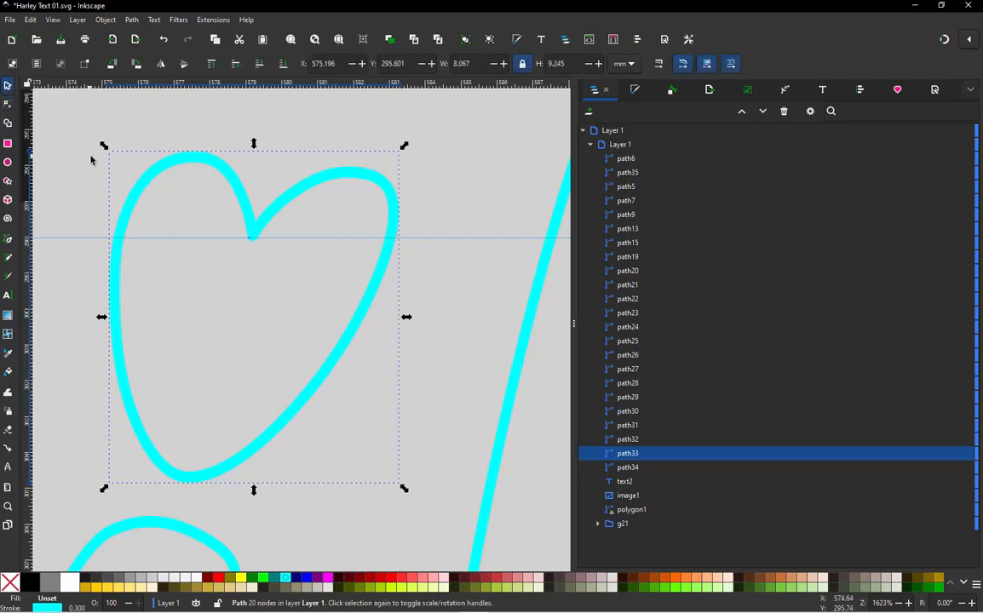
{"action": "left_click", "coordinate": [132, 19]}
{"action": "left_click", "coordinate": [155, 177]}
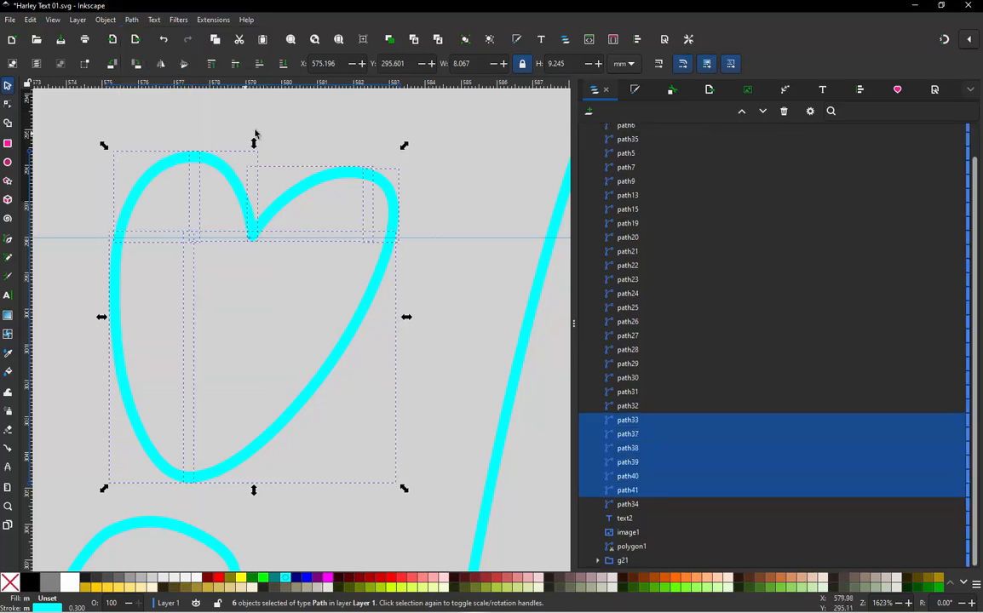
- Move the heart's upper segments aside to check that they are separate, and undo the moves
{"action": "left_click", "coordinate": [256, 134]}
{"action": "left_click", "coordinate": [230, 176]}
{"action": "left_click_drag", "start_coordinate": [228, 176], "coordinate": [245, 160]}
{"action": "left_click_drag", "start_coordinate": [182, 164], "coordinate": [139, 160]}
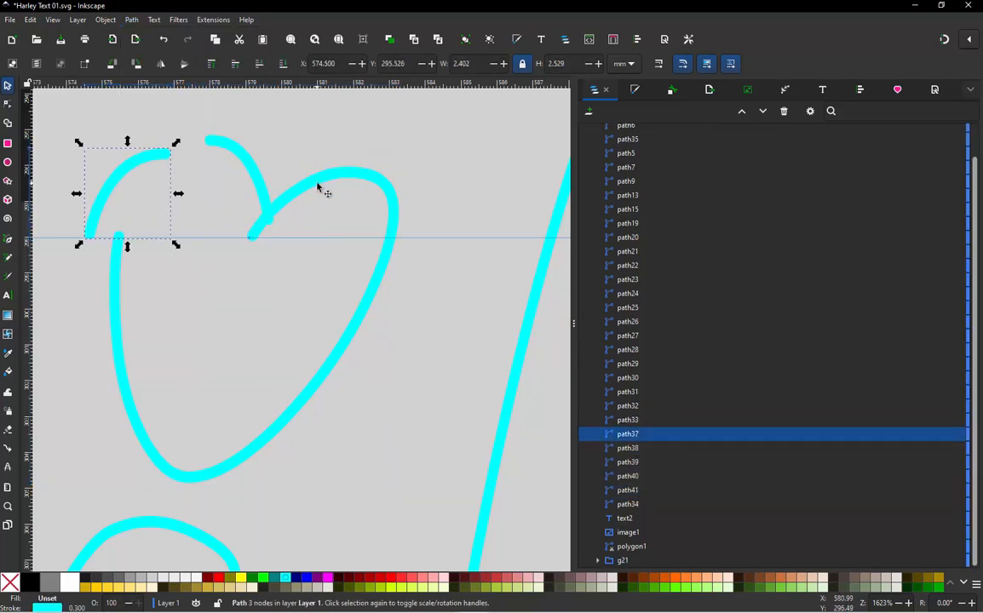
{"action": "left_click", "coordinate": [318, 187]}
{"action": "left_click_drag", "start_coordinate": [320, 193], "coordinate": [305, 191]}
{"action": "left_click", "coordinate": [399, 186]}
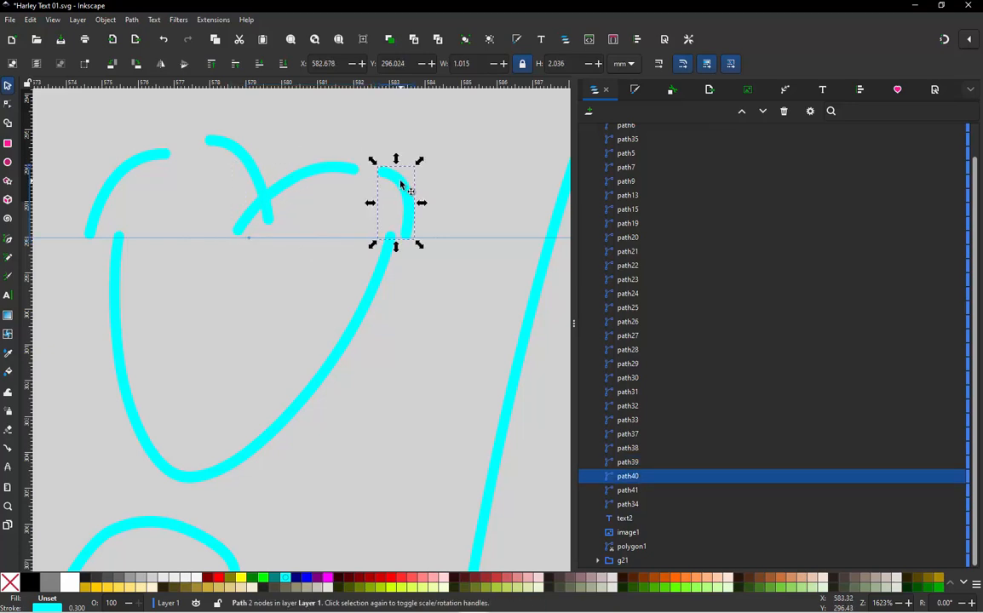
{"action": "key", "text": "ctrl+z"}
{"action": "key", "text": "ctrl+z"}
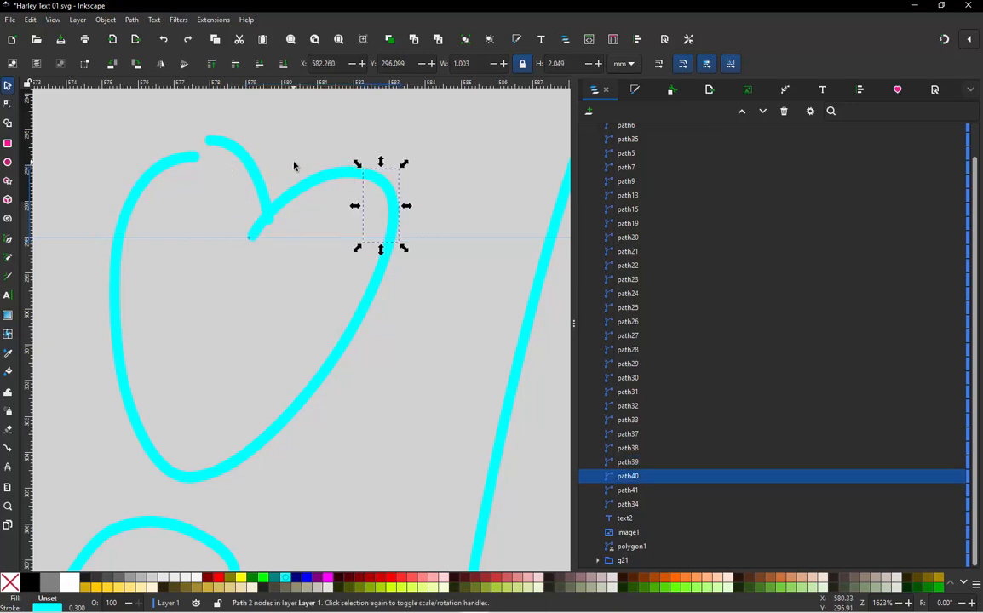
{"action": "left_click", "coordinate": [253, 153]}
- Combine the two segments of the heart's left lobe into one path
{"action": "left_click", "coordinate": [209, 160]}
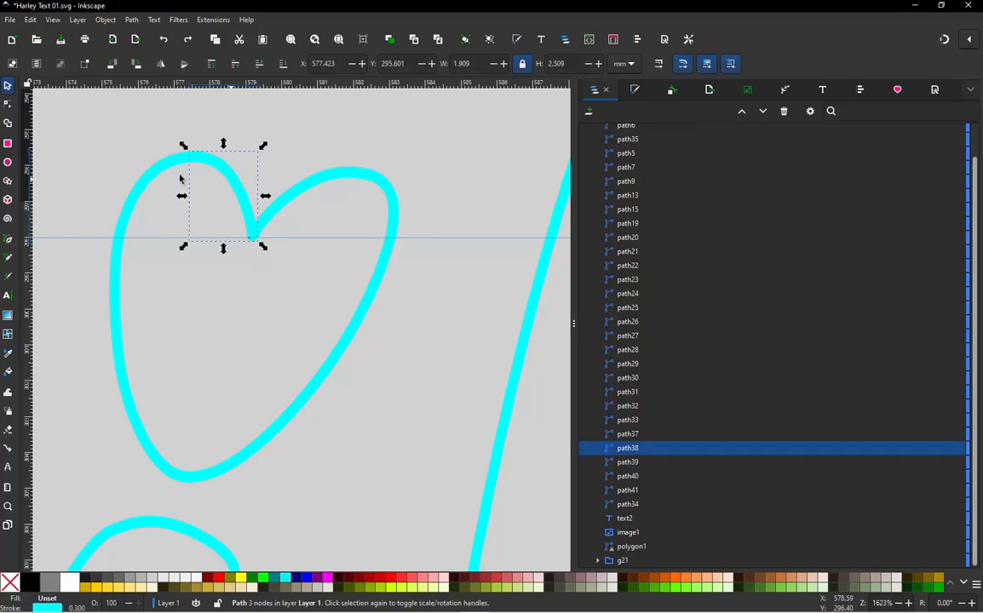
{"action": "left_click", "coordinate": [142, 158], "text": "shift"}
{"action": "left_click", "coordinate": [132, 19]}
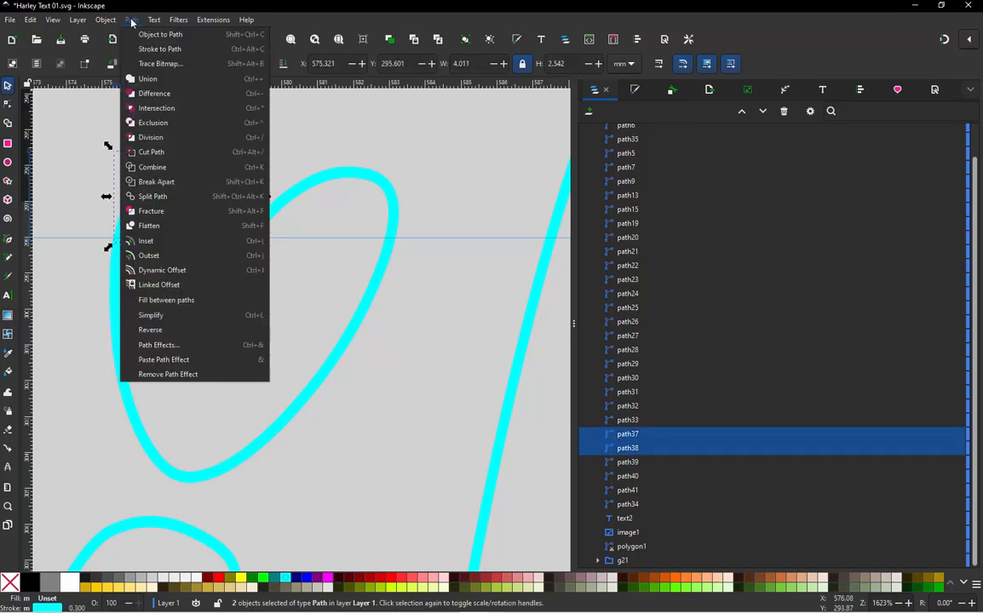
{"action": "left_click", "coordinate": [162, 159]}
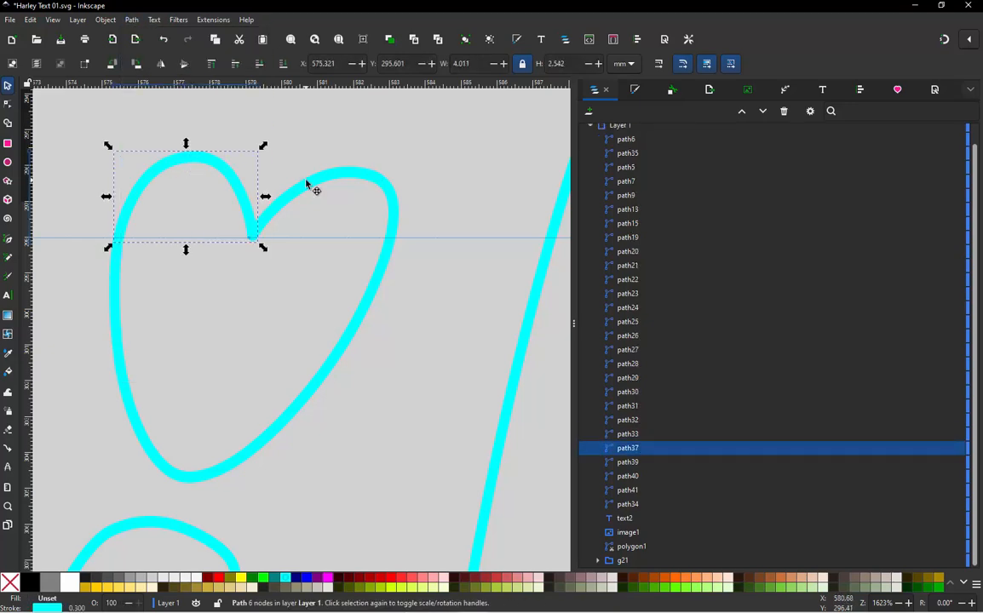
- Combine the two segments of the heart's right lobe into one path
{"action": "left_click", "coordinate": [307, 183]}
{"action": "left_click", "coordinate": [385, 187], "text": "shift"}
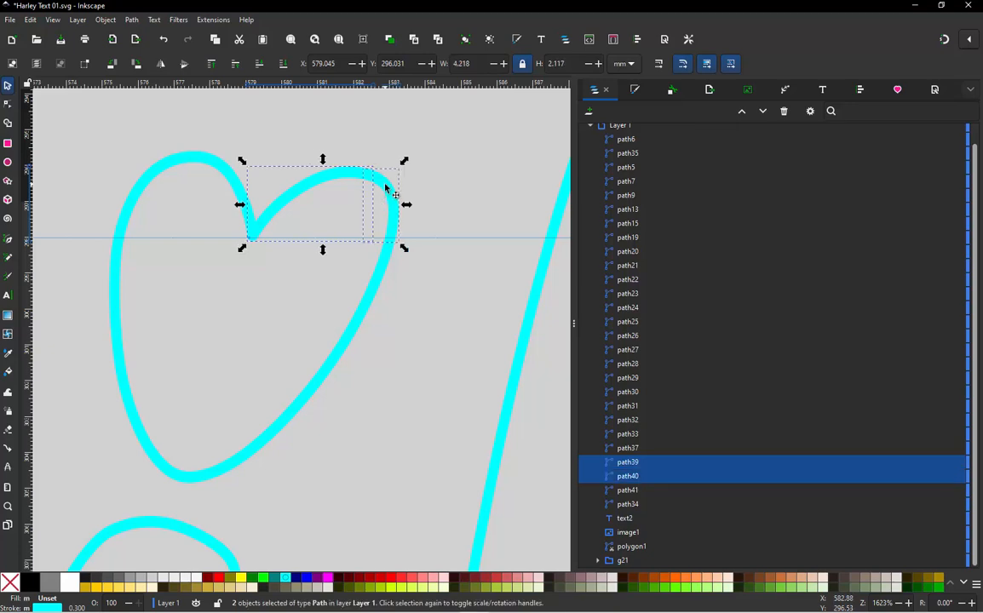
{"action": "left_click", "coordinate": [135, 20]}
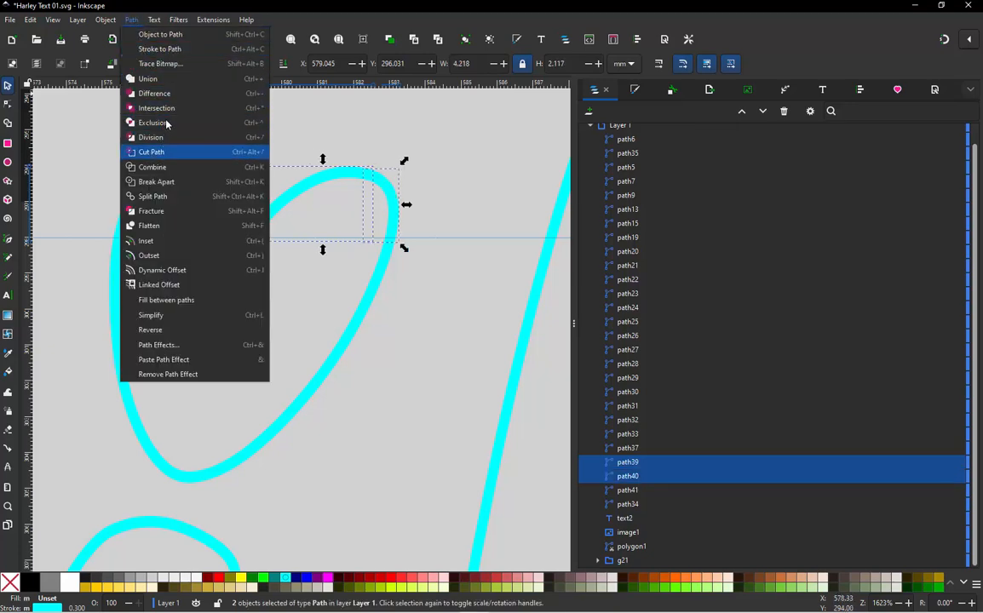
{"action": "left_click", "coordinate": [168, 169]}
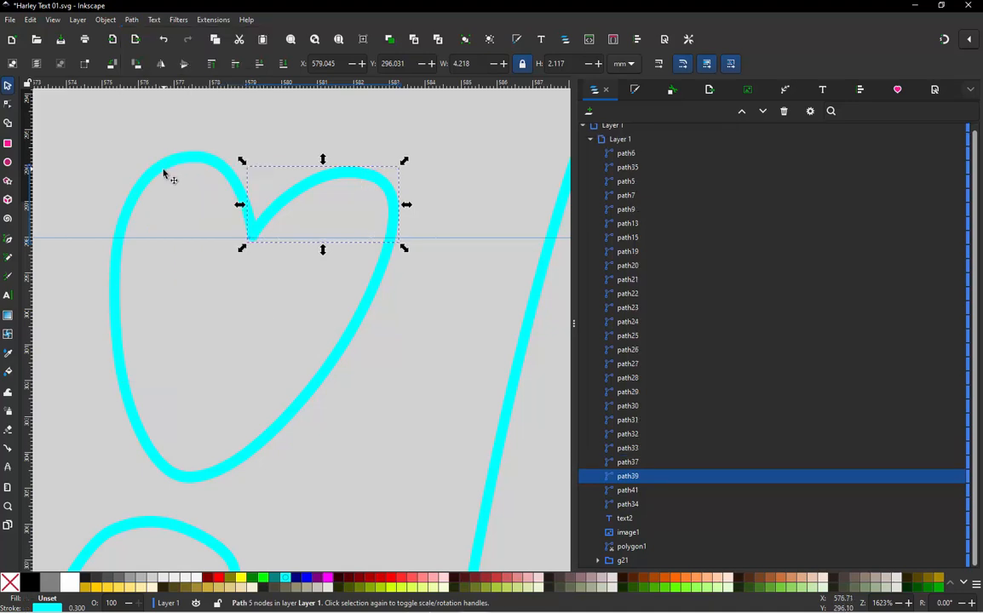
- Disable running stitch along paths for the heart's left lobe in the embroidery parameters and apply it as a satin column
{"action": "left_click", "coordinate": [87, 197]}
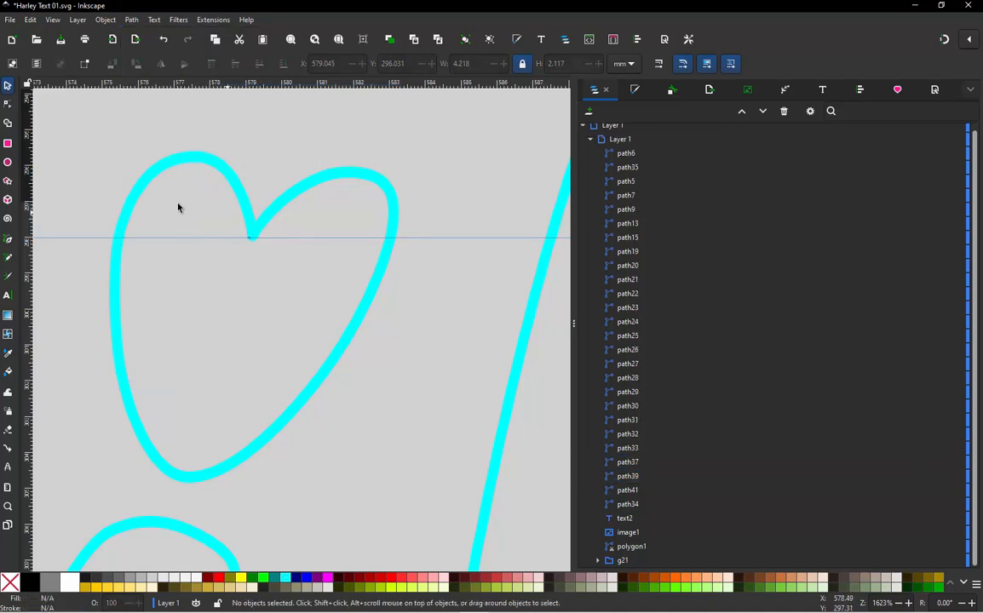
{"action": "left_click", "coordinate": [228, 175]}
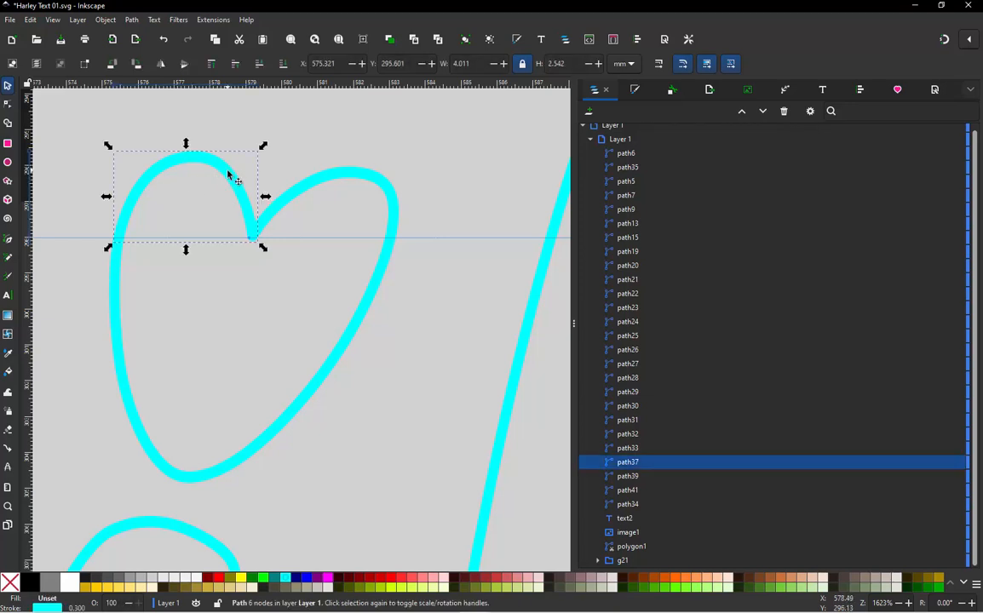
{"action": "key", "text": "ctrl+c"}
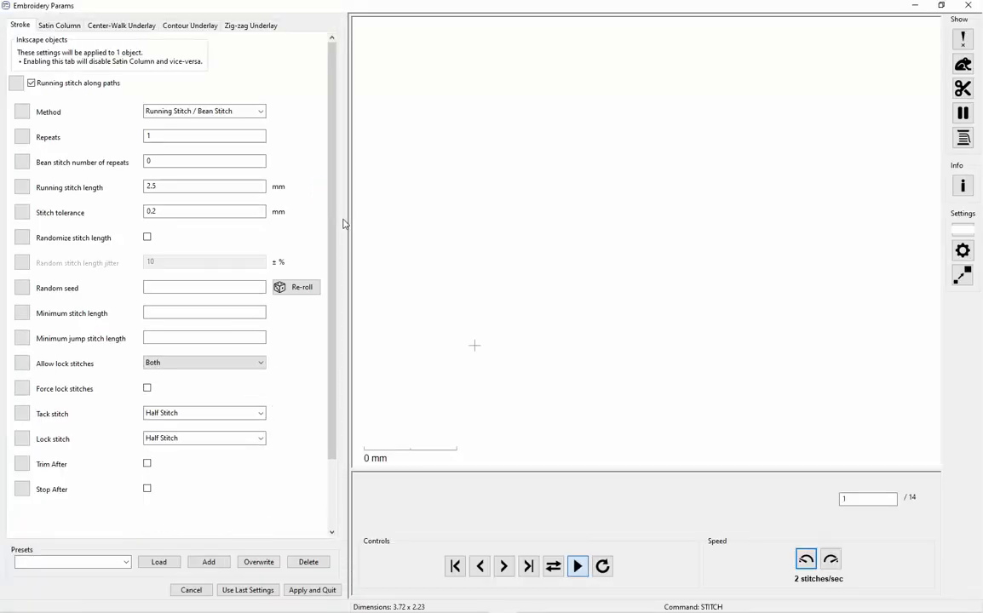
{"action": "left_click", "coordinate": [43, 82]}
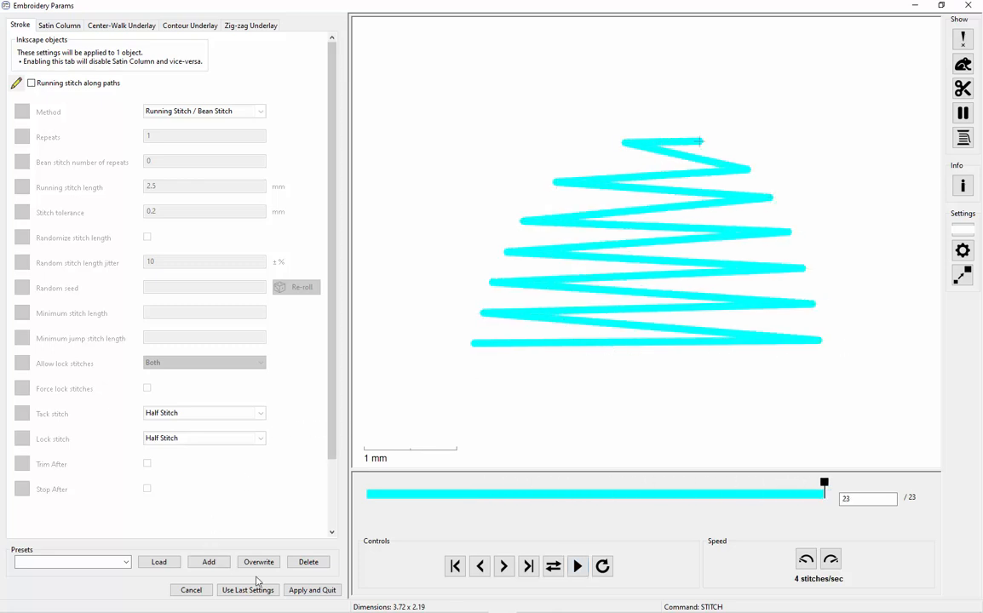
{"action": "left_click", "coordinate": [307, 590]}
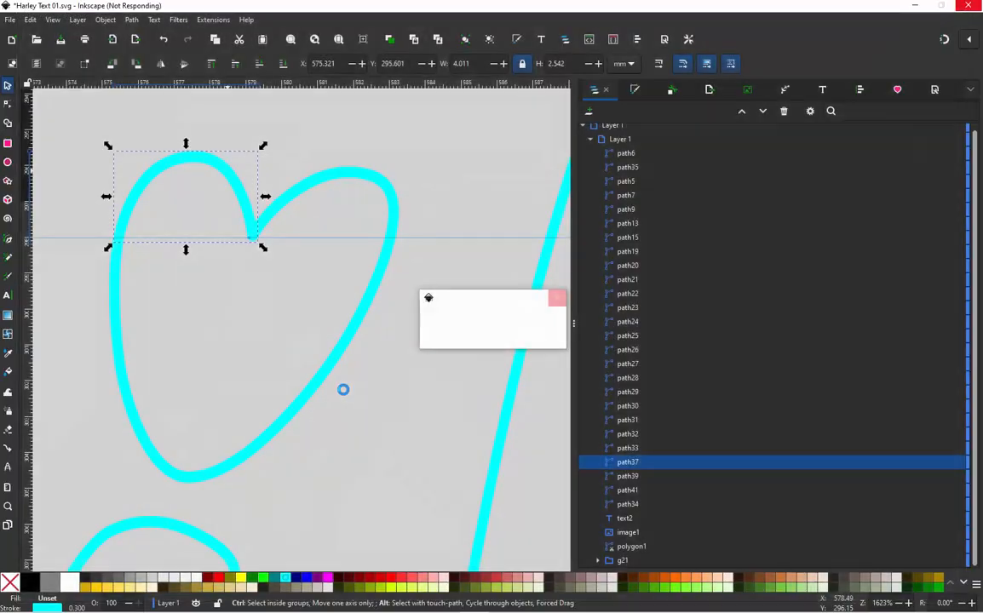
- Turn off running stitch along paths for the heart's right lobe in the embroidery parameters and apply the satin setting
{"action": "left_click", "coordinate": [306, 196]}
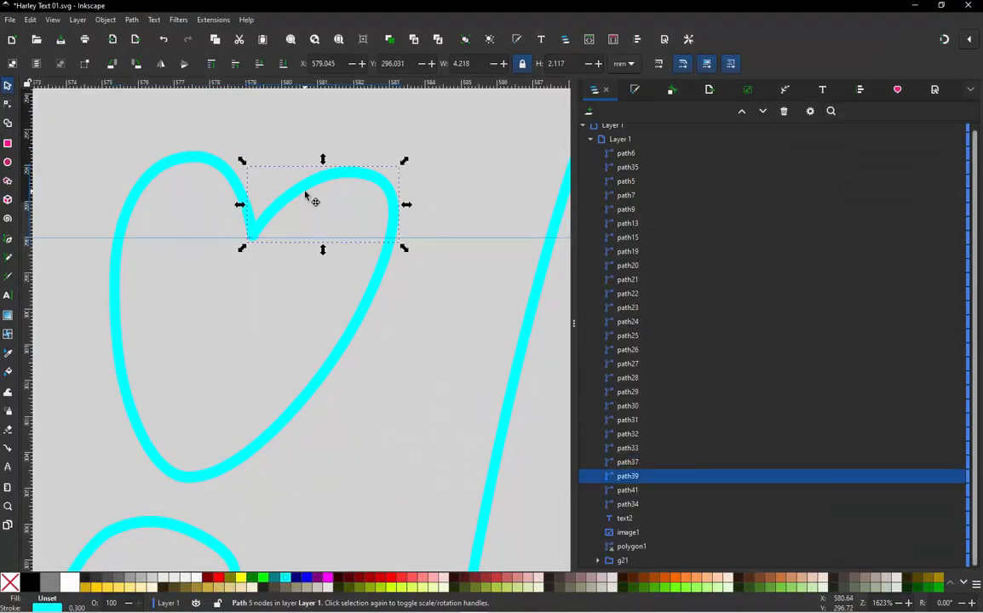
{"action": "key", "text": "ctrl+alt+p"}
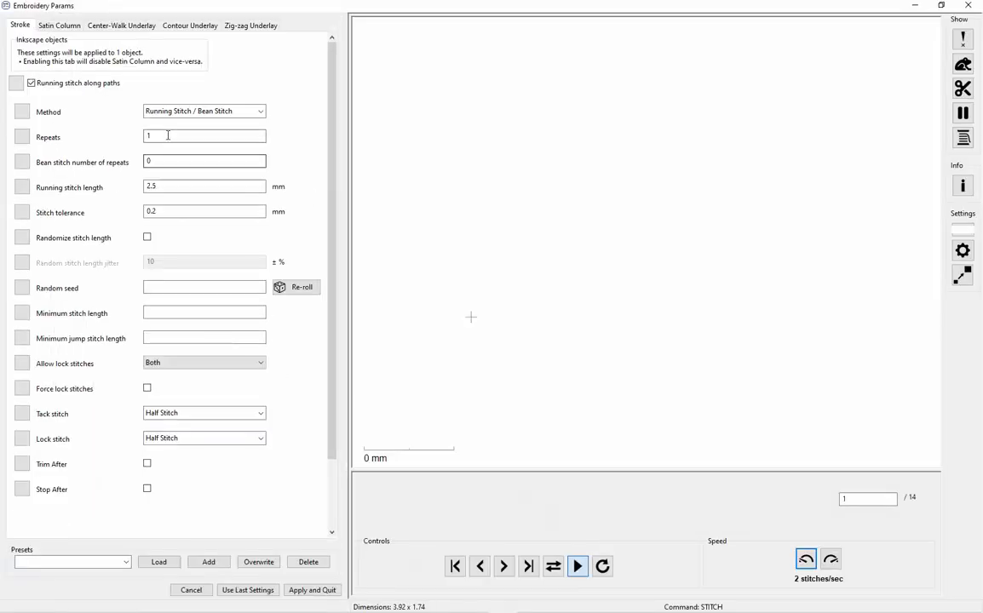
{"action": "left_click", "coordinate": [36, 82]}
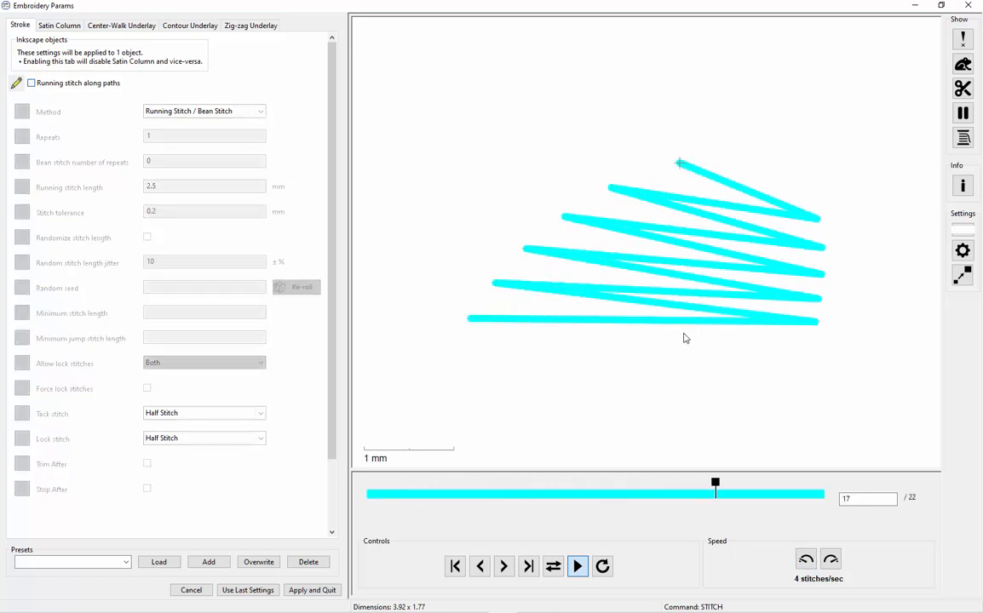
{"action": "left_click", "coordinate": [311, 590]}
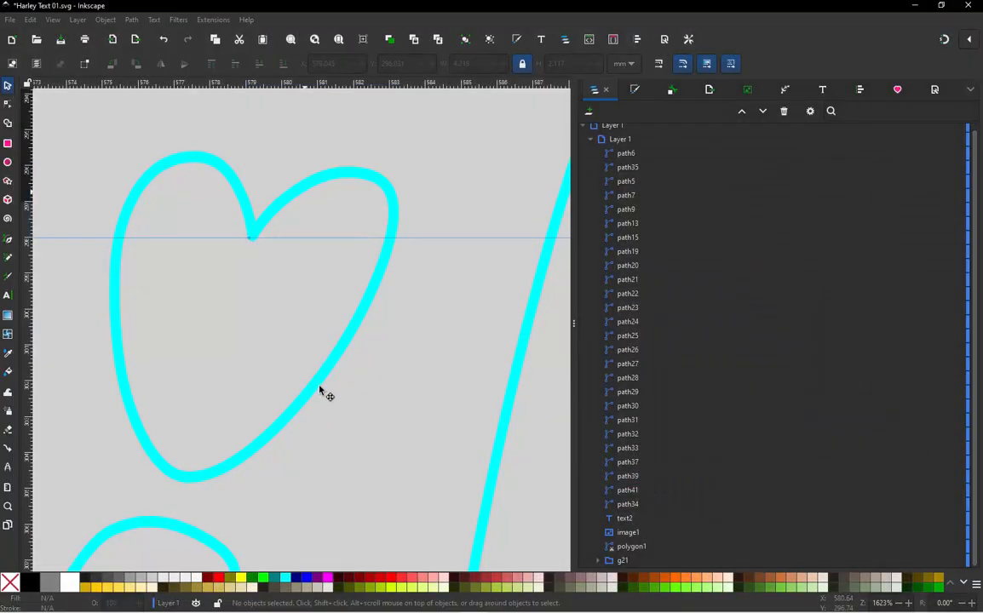
- Test that the heart's lower right segment is detached, undo its move, and combine it with the lower left segment
{"action": "left_click", "coordinate": [320, 389]}
{"action": "left_click_drag", "start_coordinate": [322, 392], "coordinate": [362, 390]}
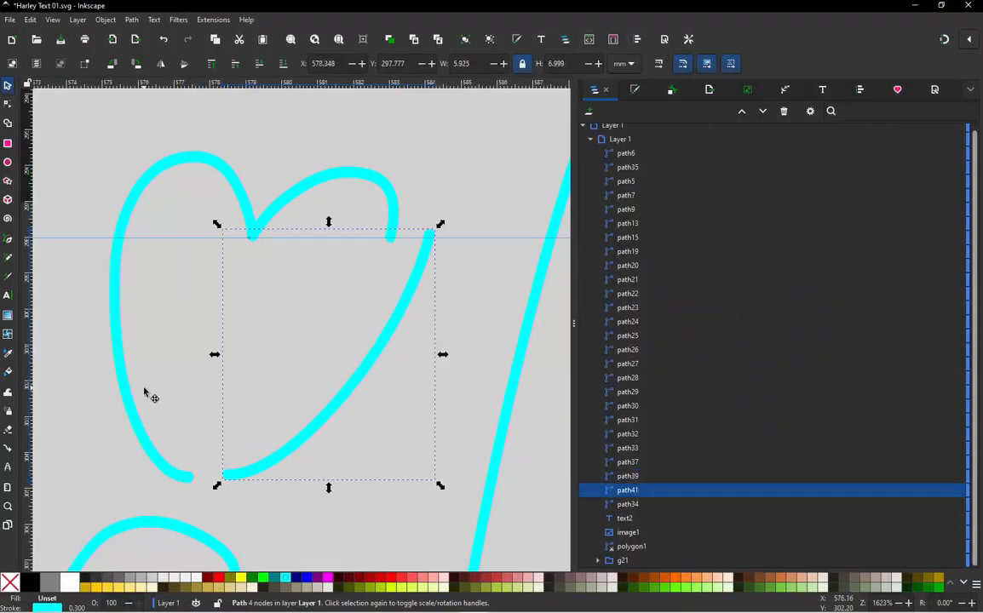
{"action": "key", "text": "ctrl+z"}
{"action": "left_click", "coordinate": [125, 384], "text": "shift"}
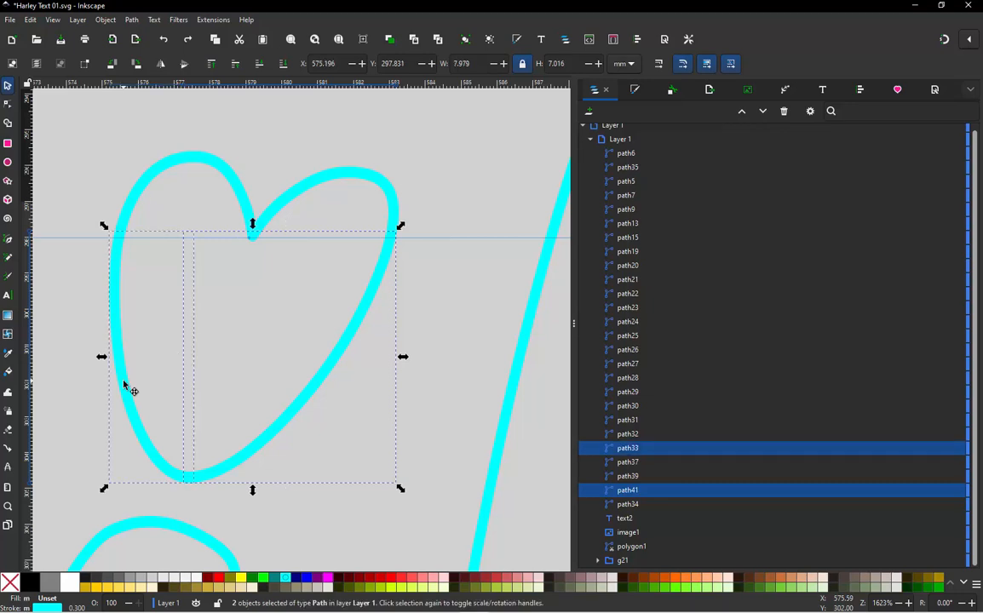
{"action": "left_click", "coordinate": [132, 20]}
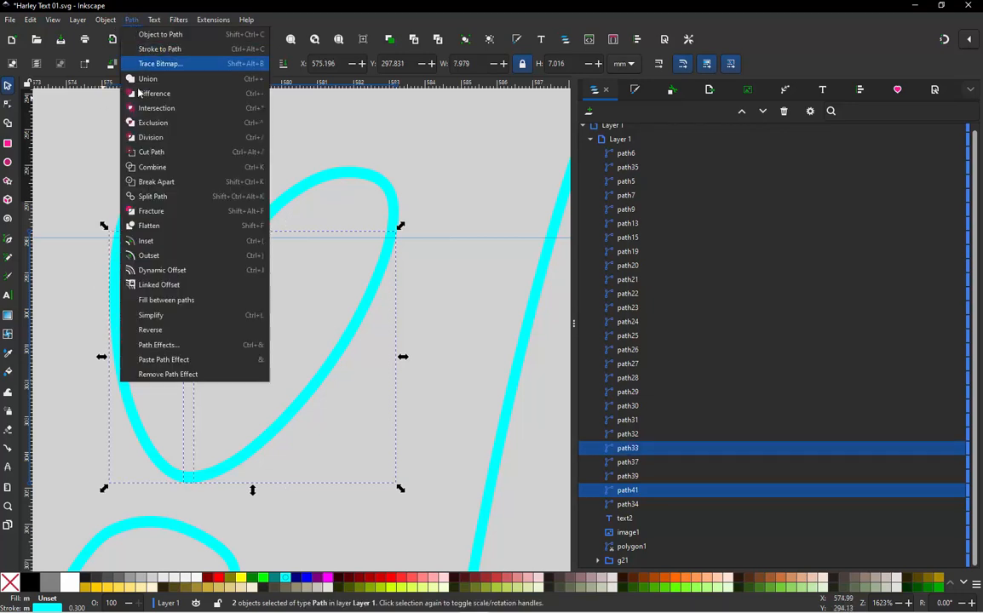
{"action": "left_click", "coordinate": [148, 168]}
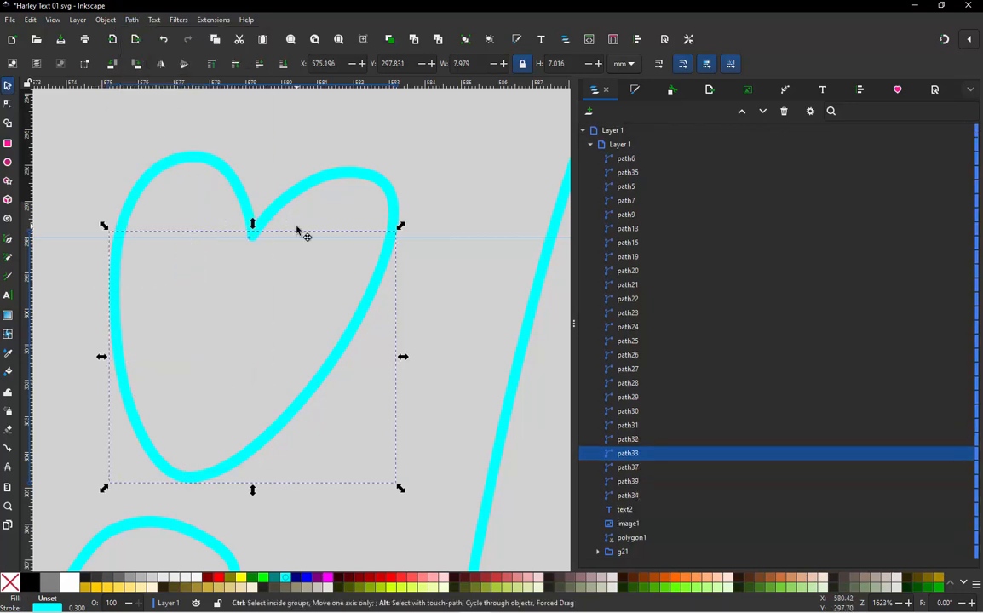
- Disable running stitch along paths for the combined lower heart path in the embroidery parameters and apply it as satin
{"action": "key", "text": "ctrl+s"}
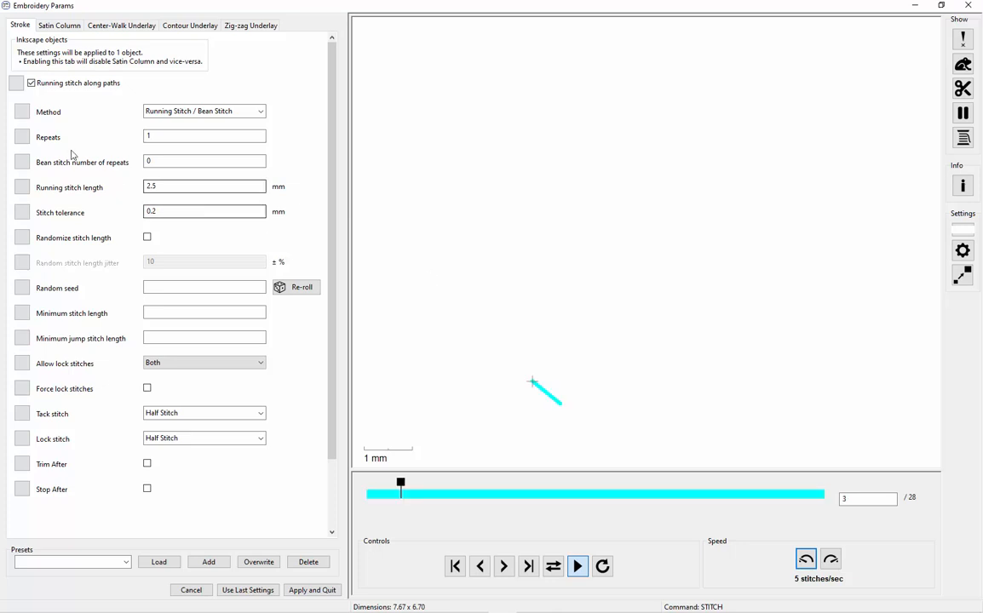
{"action": "left_click", "coordinate": [43, 87]}
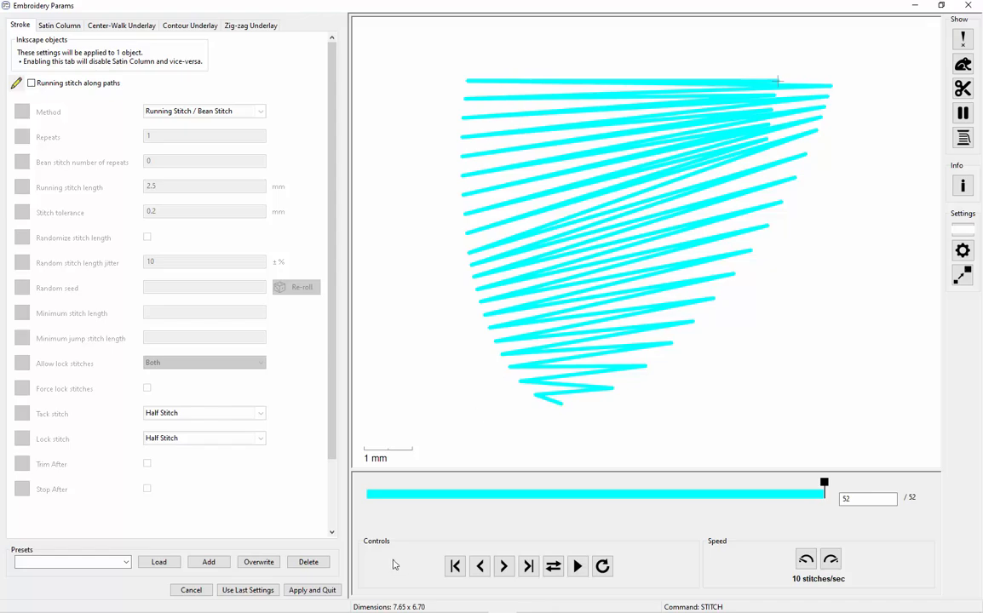
{"action": "left_click", "coordinate": [334, 590]}
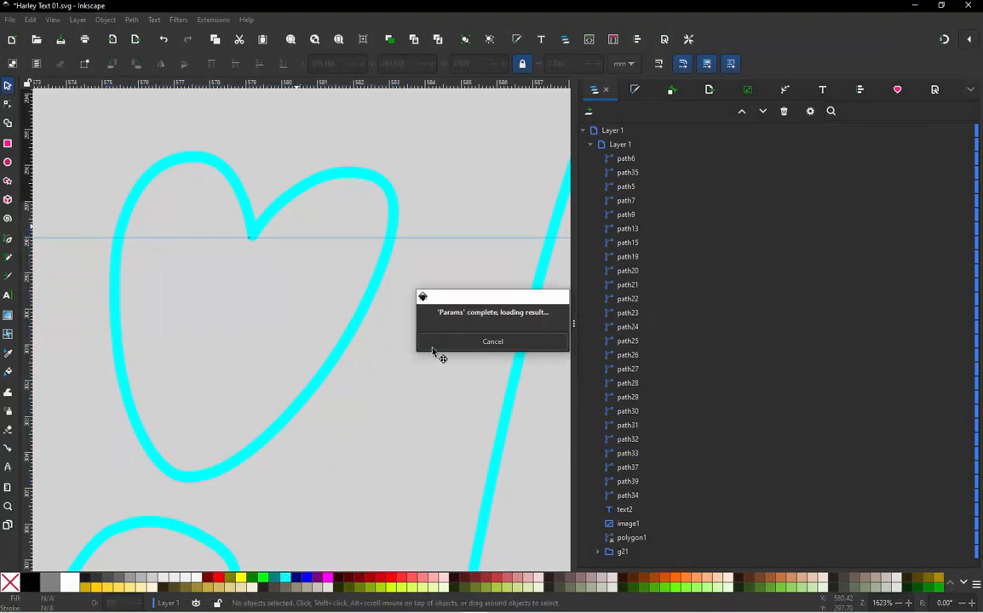
- Inspect the left lobe's nodes and delete the extra node on the inner curve of the heart's right lobe
{"action": "left_click", "coordinate": [218, 174]}
{"action": "key", "text": "n"}
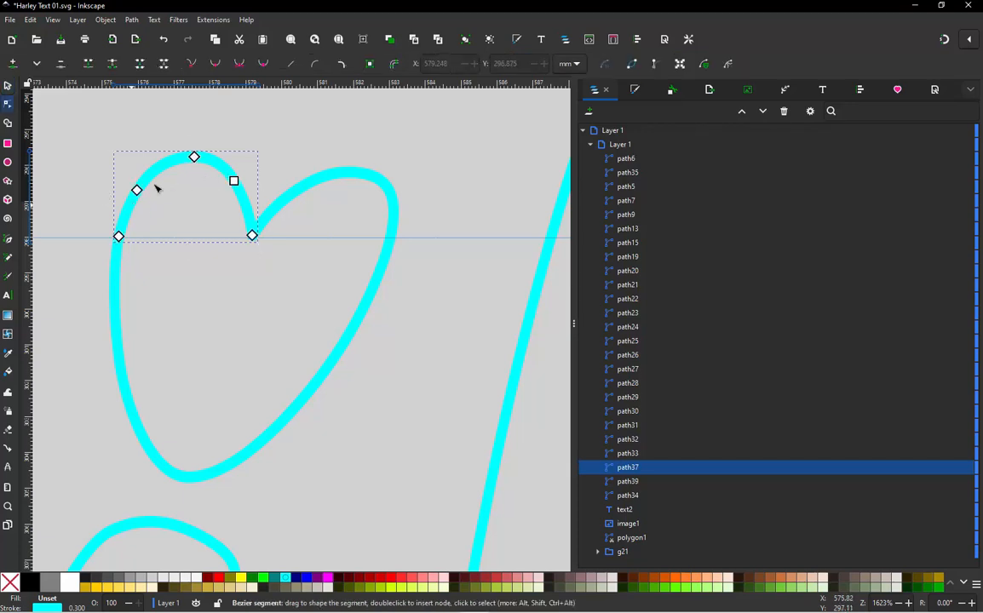
{"action": "left_click", "coordinate": [328, 178]}
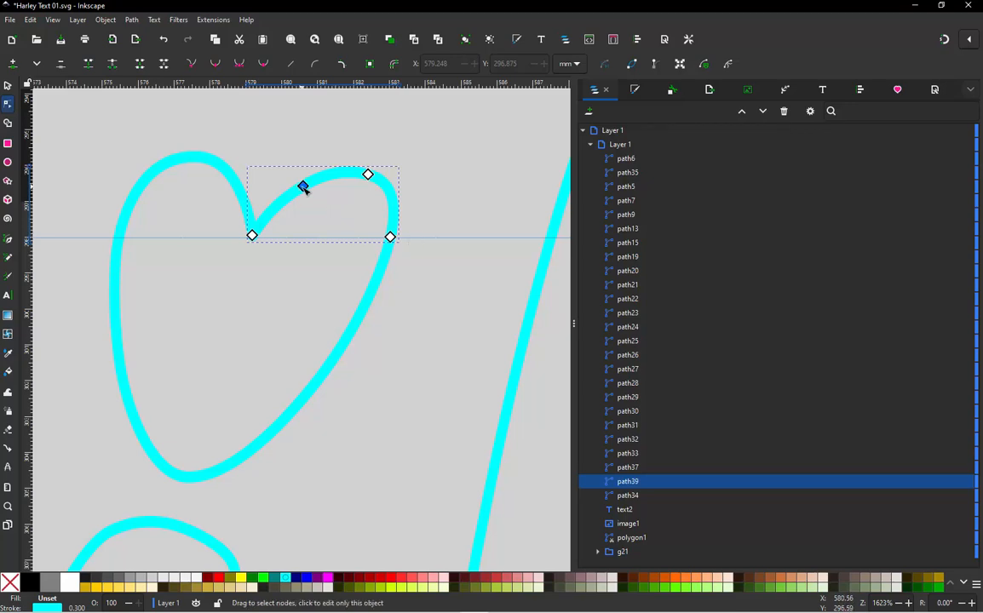
{"action": "key", "text": "Delete"}
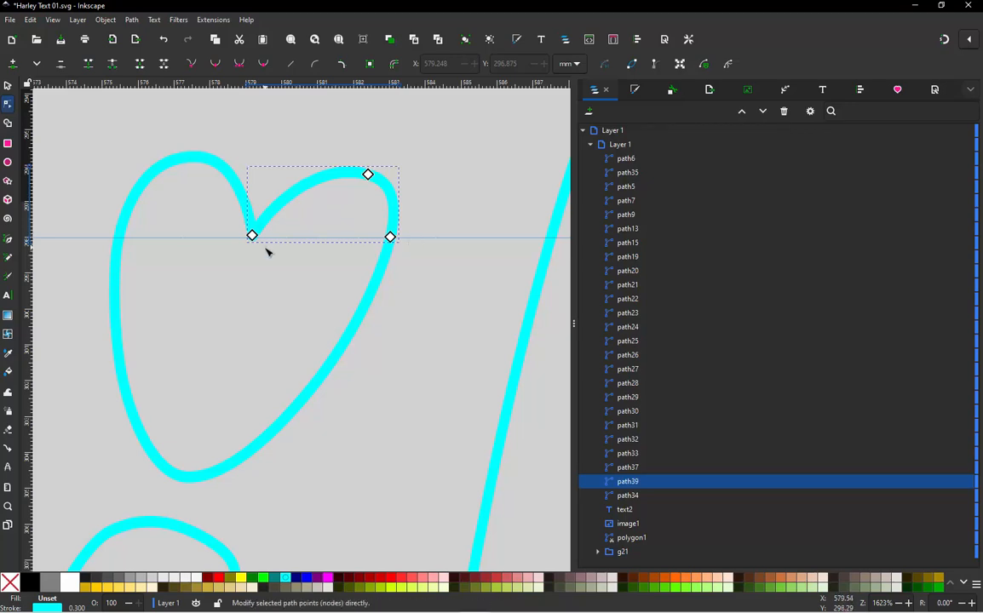
- Delete the five intermediate nodes from the heart's lower path and preview its satin column in the embroidery parameters
{"action": "left_click", "coordinate": [376, 298]}
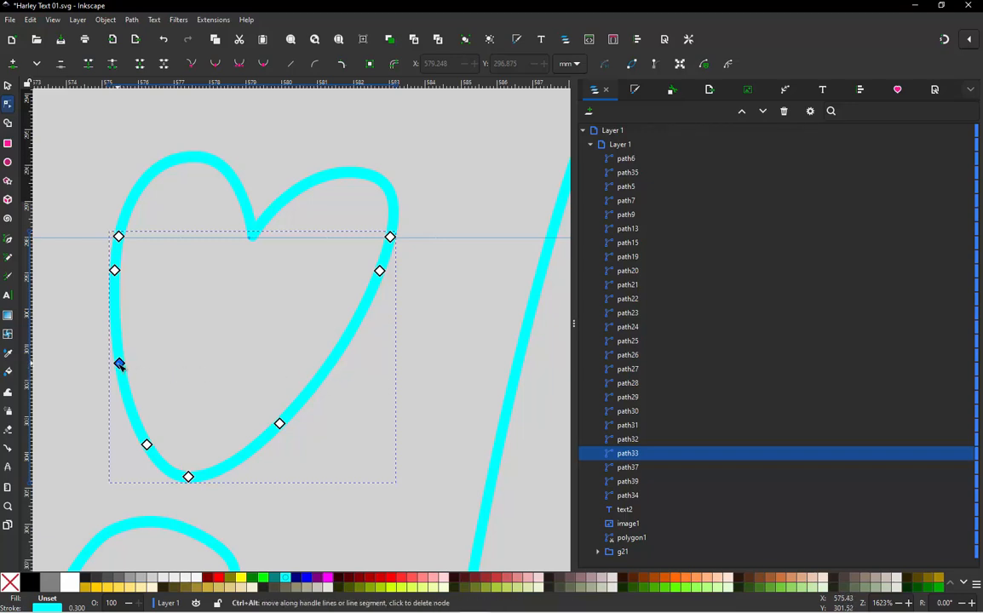
{"action": "left_click", "coordinate": [119, 364], "text": "ctrl+alt"}
{"action": "left_click", "coordinate": [280, 423], "text": "ctrl+alt"}
{"action": "left_click", "coordinate": [146, 445], "text": "ctrl+alt"}
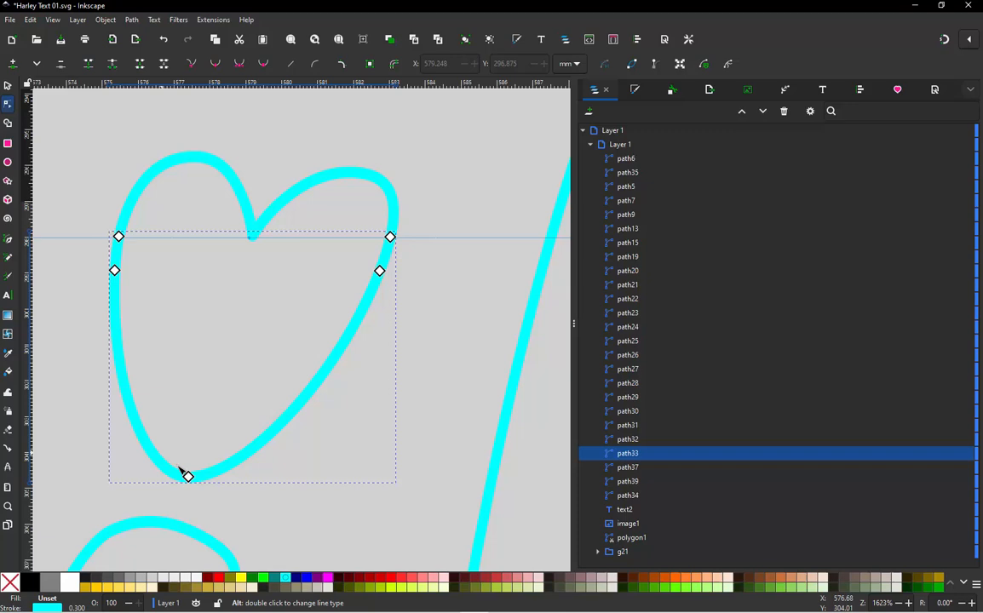
{"action": "left_click", "coordinate": [114, 271], "text": "ctrl+alt"}
{"action": "left_click", "coordinate": [379, 271], "text": "ctrl+alt"}
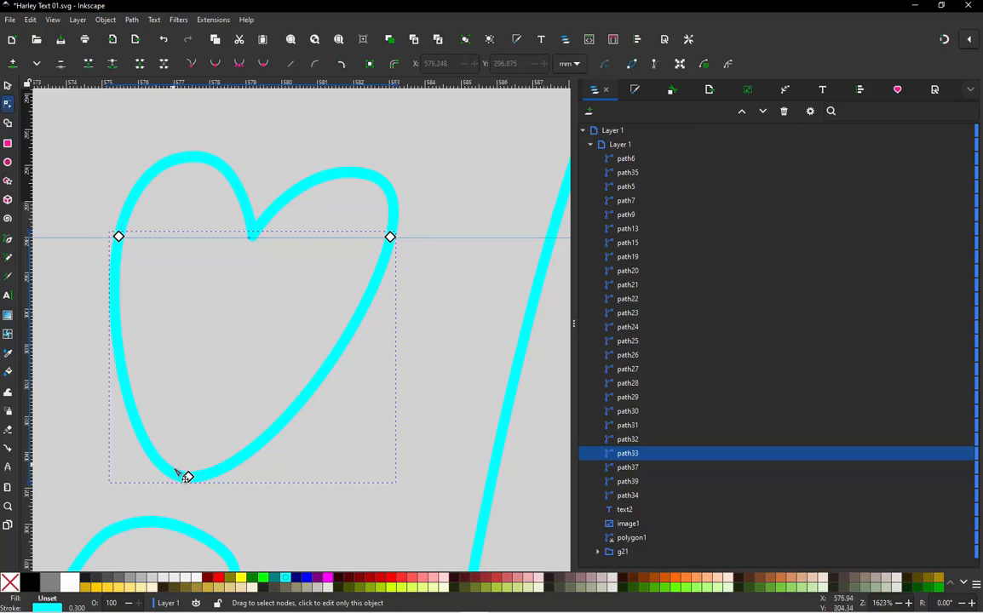
{"action": "key", "text": "ctrl+z"}
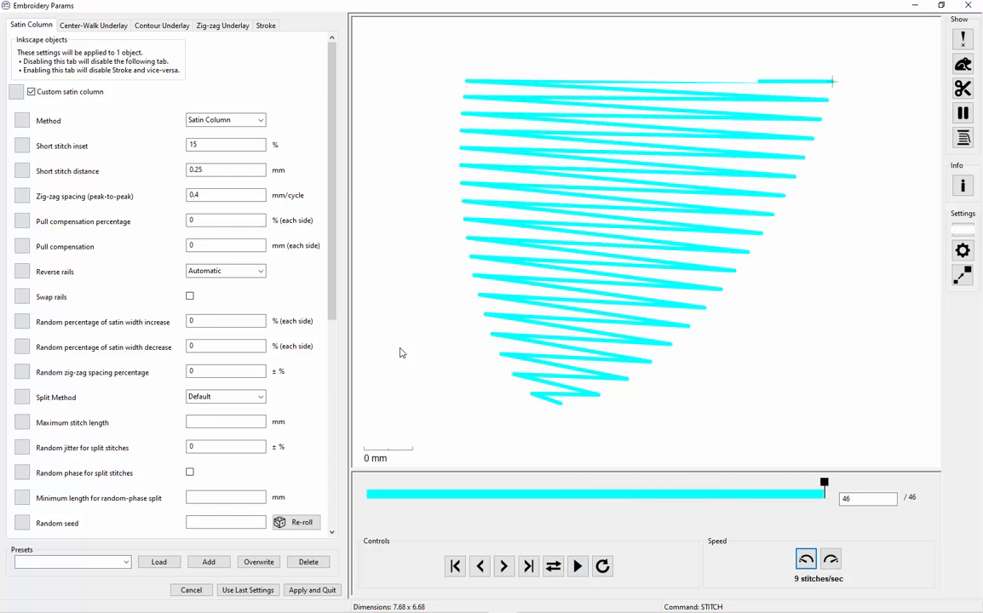
- Apply the satin column settings to the heart's lower path, add a node midway along each of its two sides, and deselect it
{"action": "left_click", "coordinate": [312, 590]}
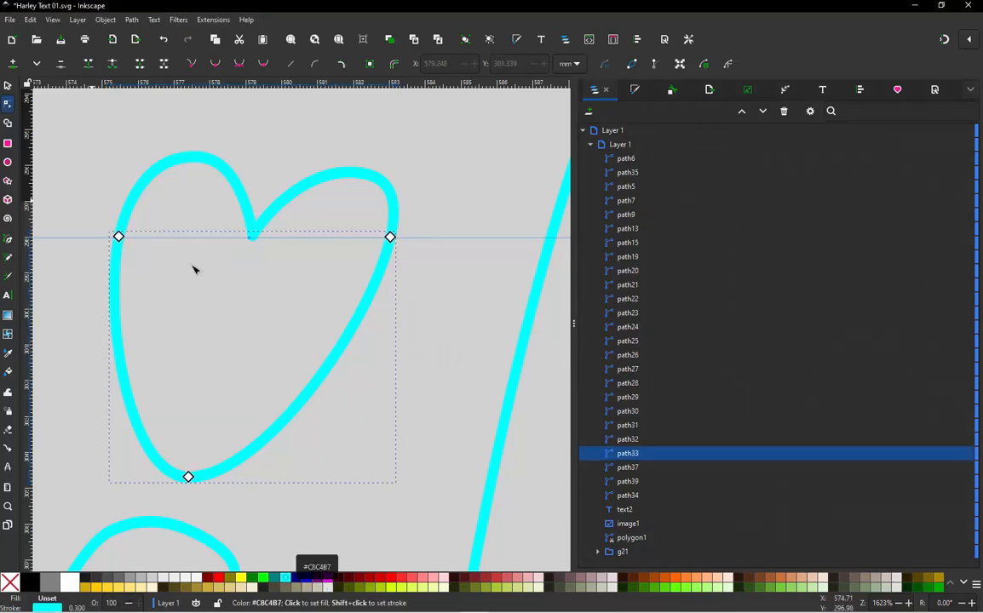
{"action": "double_click", "coordinate": [115, 330]}
{"action": "left_click", "coordinate": [351, 330], "text": "ctrl+alt"}
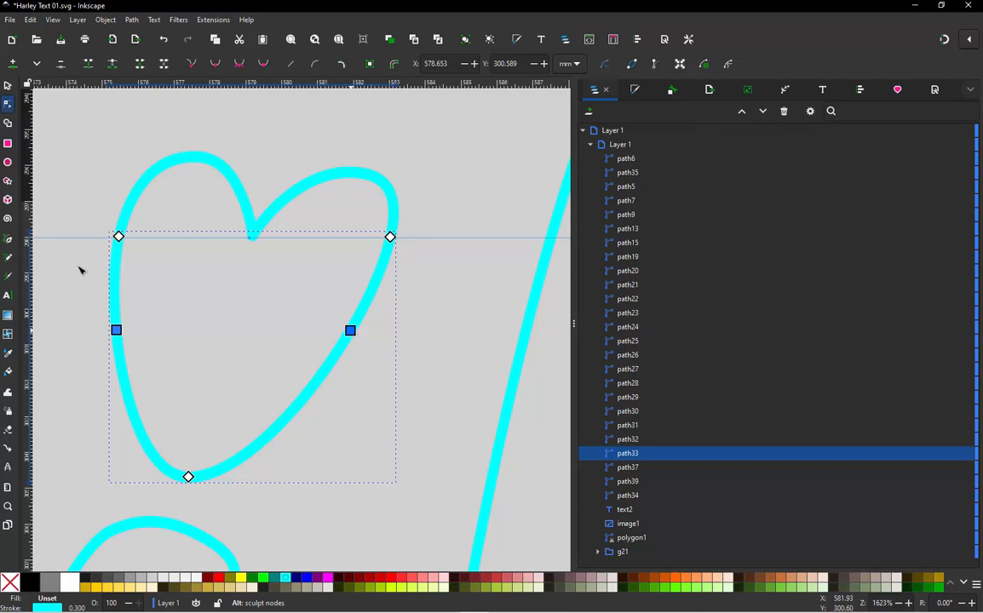
{"action": "left_click", "coordinate": [8, 85]}
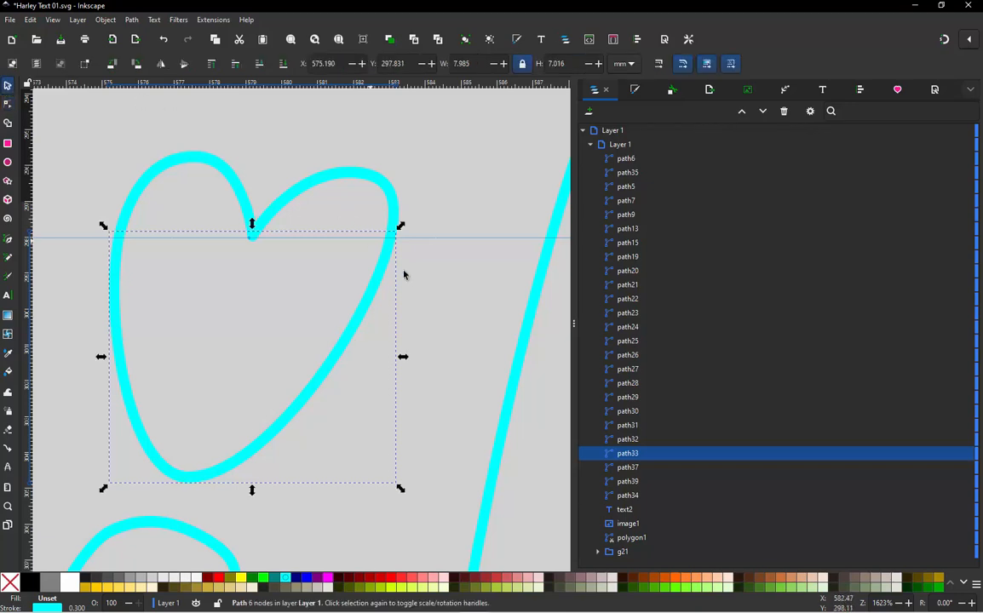
{"action": "scroll", "coordinate": [405, 276], "scroll_direction": "down", "scroll_amount": 3}
{"action": "left_click", "coordinate": [237, 319]}
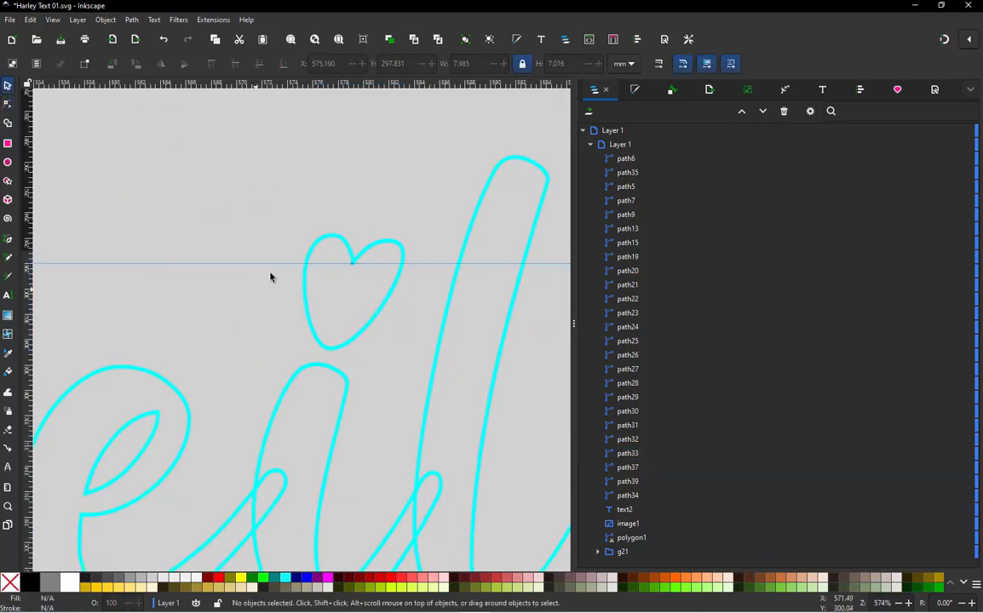
- Examine how the letters below the heart overlap and connect from the capital L to the final a, especially the e and its inner loop
{"action": "scroll", "coordinate": [270, 277], "scroll_direction": "down", "scroll_amount": 2}
{"action": "scroll", "coordinate": [270, 276], "scroll_direction": "down", "scroll_amount": 1}
{"action": "scroll", "coordinate": [260, 307], "scroll_direction": "up", "scroll_amount": 1}
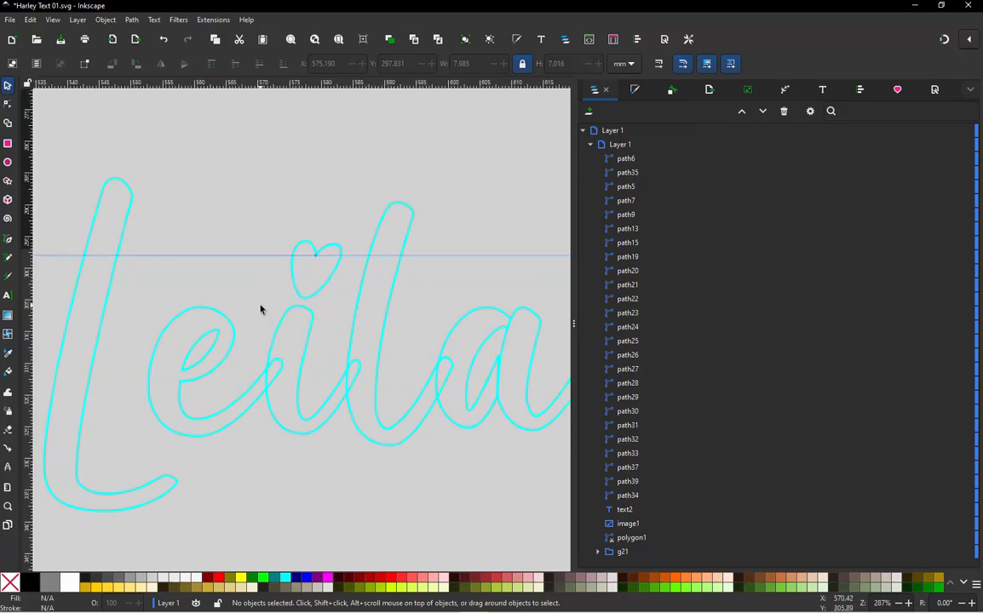
{"action": "scroll", "coordinate": [260, 307], "scroll_direction": "down", "scroll_amount": 1}
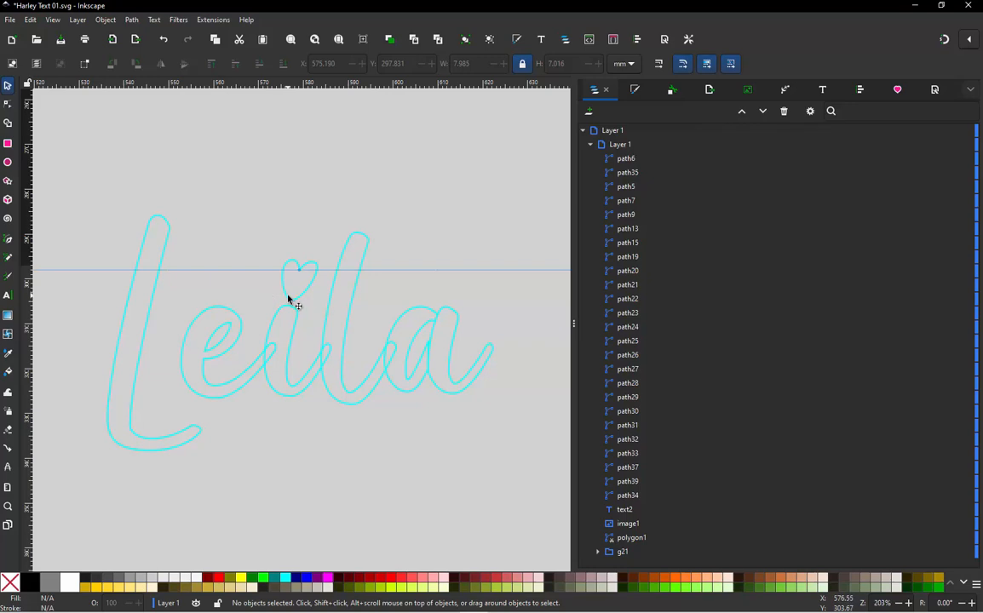
{"action": "scroll", "coordinate": [200, 372], "scroll_direction": "up", "scroll_amount": 3}
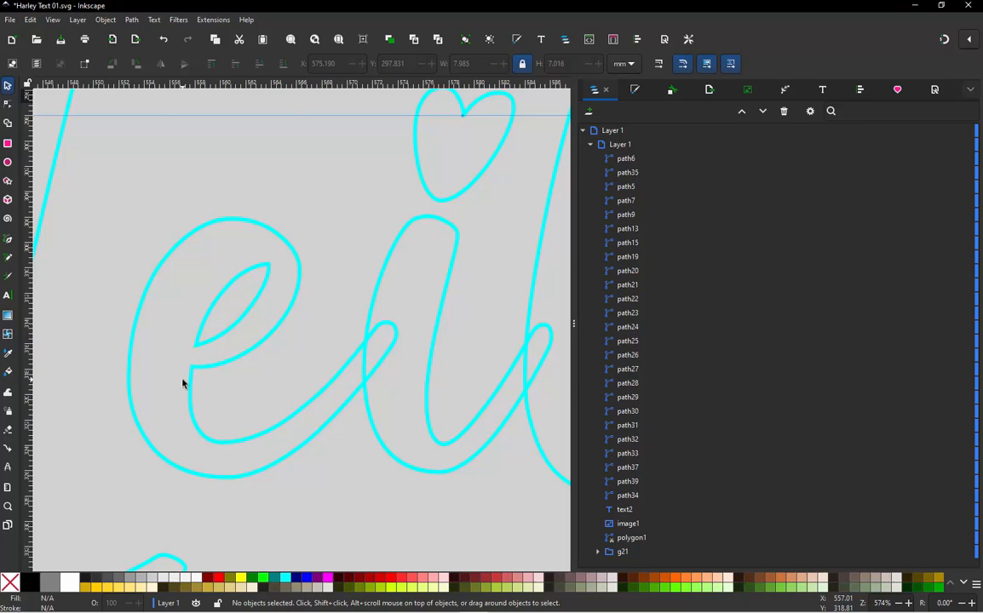
{"action": "scroll", "coordinate": [261, 227], "scroll_direction": "down", "scroll_amount": 4}
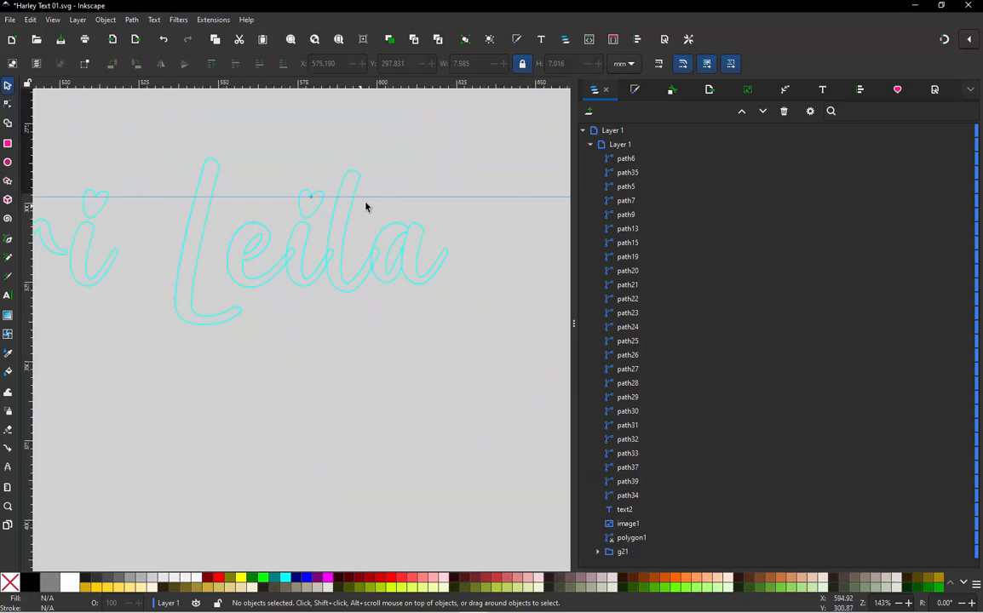
{"action": "scroll", "coordinate": [400, 239], "scroll_direction": "up", "scroll_amount": 2}
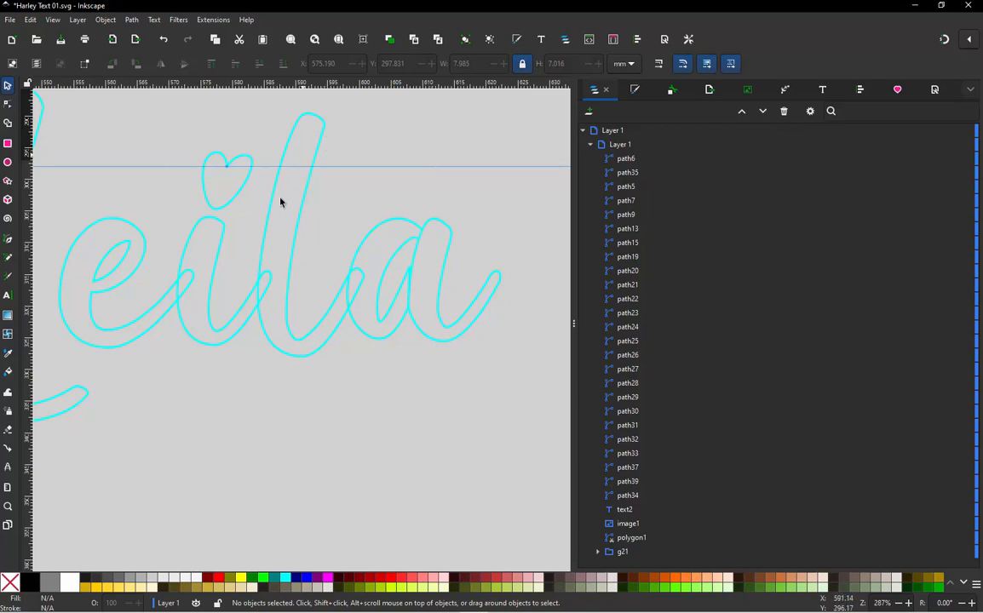
{"action": "scroll", "coordinate": [300, 289], "scroll_direction": "down", "scroll_amount": 1}
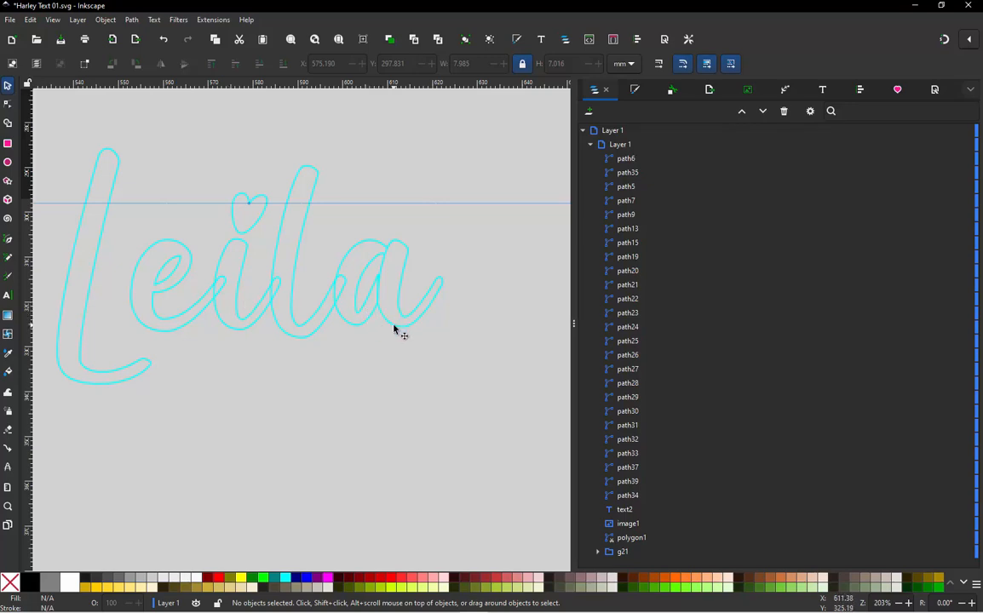
{"action": "scroll", "coordinate": [394, 329], "scroll_direction": "up", "scroll_amount": 2}
{"action": "scroll", "coordinate": [395, 329], "scroll_direction": "left", "scroll_amount": 2}
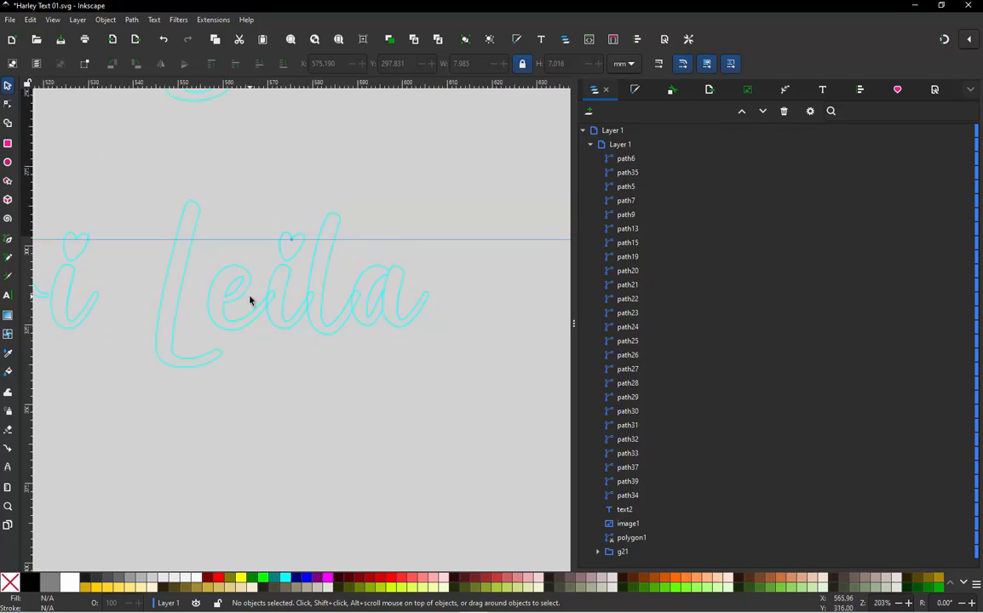
{"action": "scroll", "coordinate": [249, 300], "scroll_direction": "up", "scroll_amount": 1}
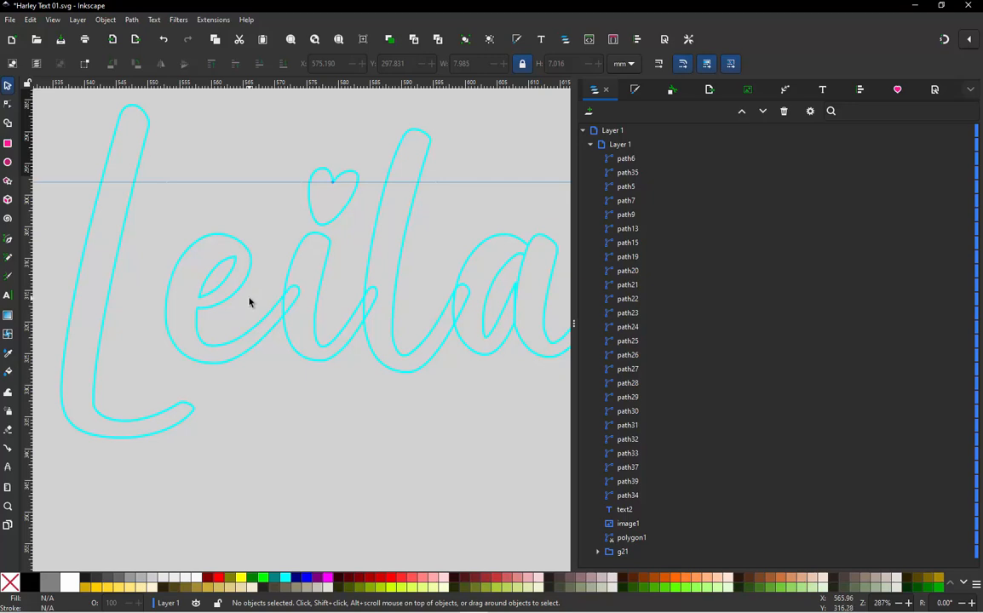
{"action": "scroll", "coordinate": [248, 302], "scroll_direction": "down", "scroll_amount": 1}
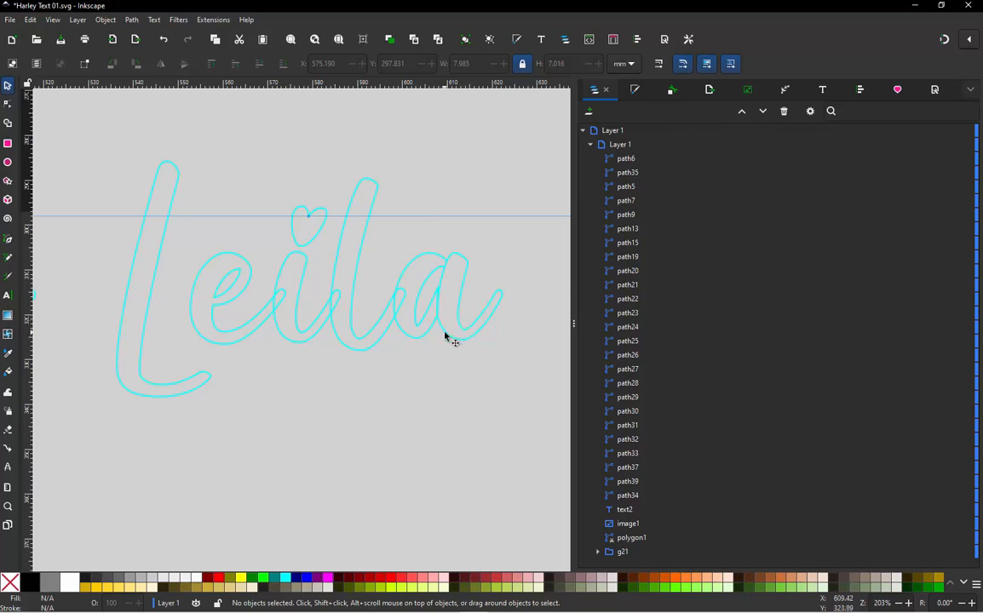
{"action": "scroll", "coordinate": [179, 314], "scroll_direction": "up", "scroll_amount": 2}
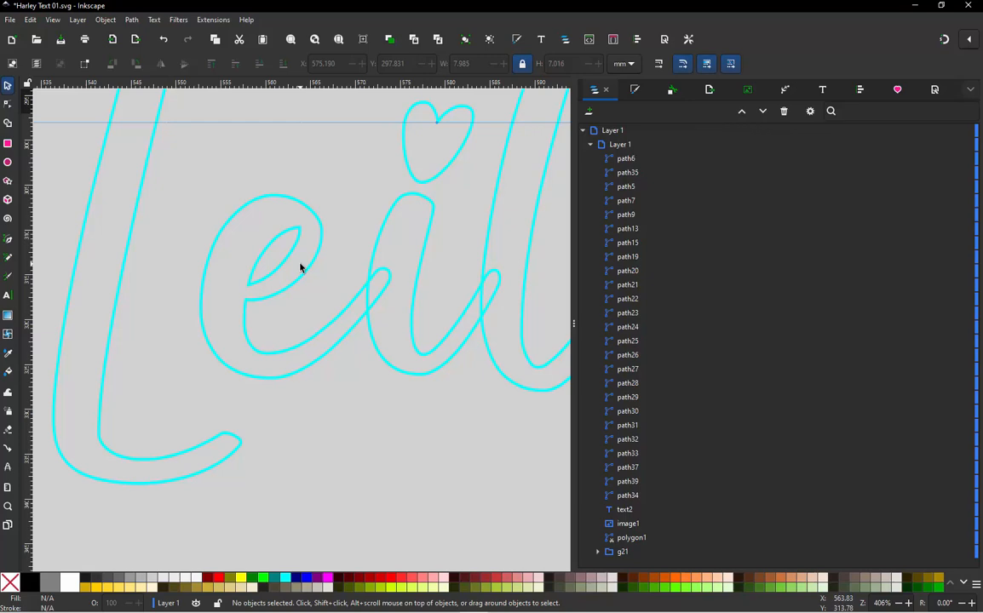
{"action": "scroll", "coordinate": [299, 266], "scroll_direction": "up", "scroll_amount": 1}
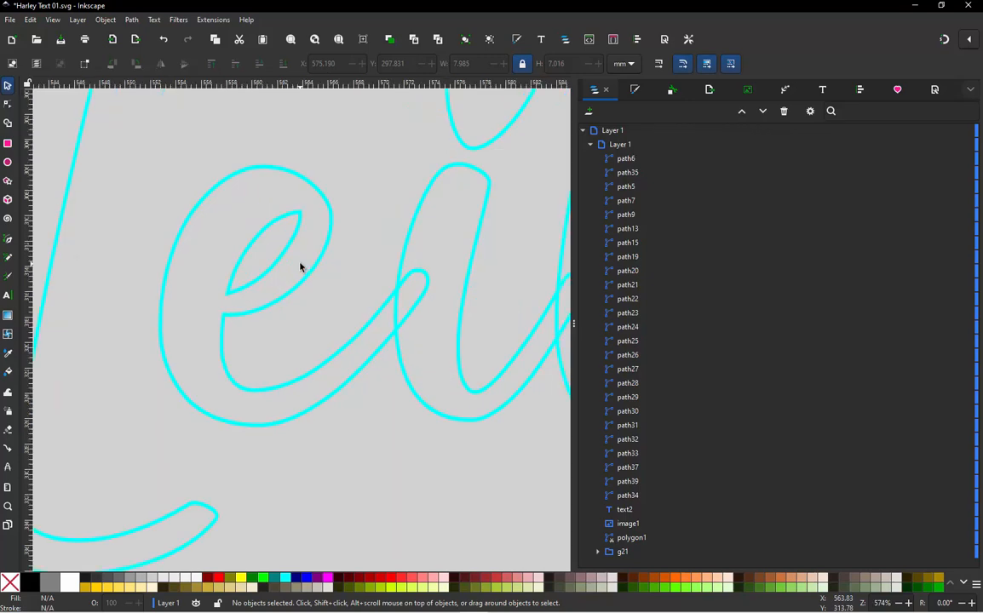
- Combine the e's inner loop with its outer outline into a single path
{"action": "left_click", "coordinate": [260, 280]}
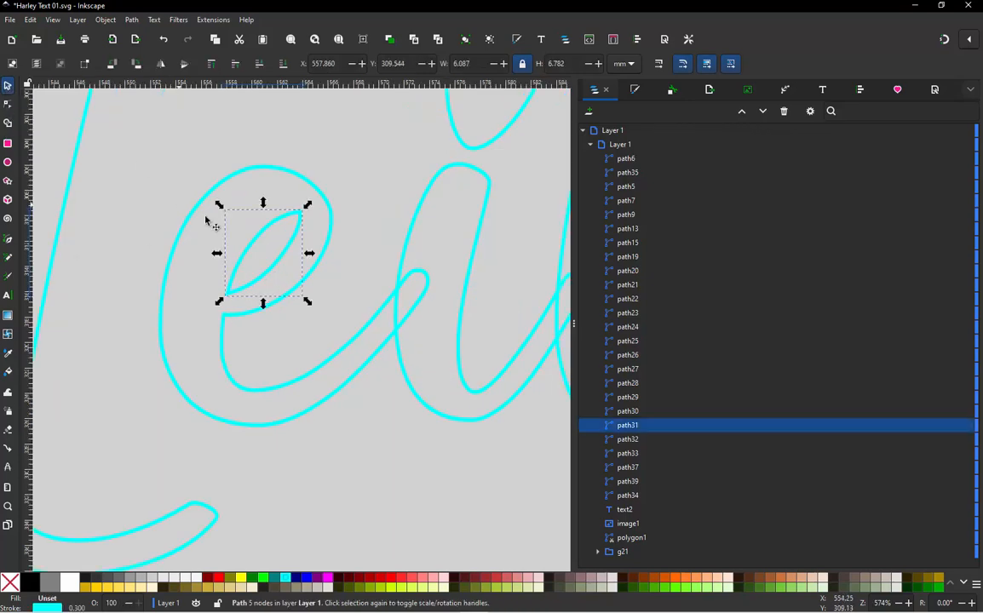
{"action": "left_click", "coordinate": [206, 222]}
{"action": "left_click", "coordinate": [266, 229]}
{"action": "key", "text": "shift"}
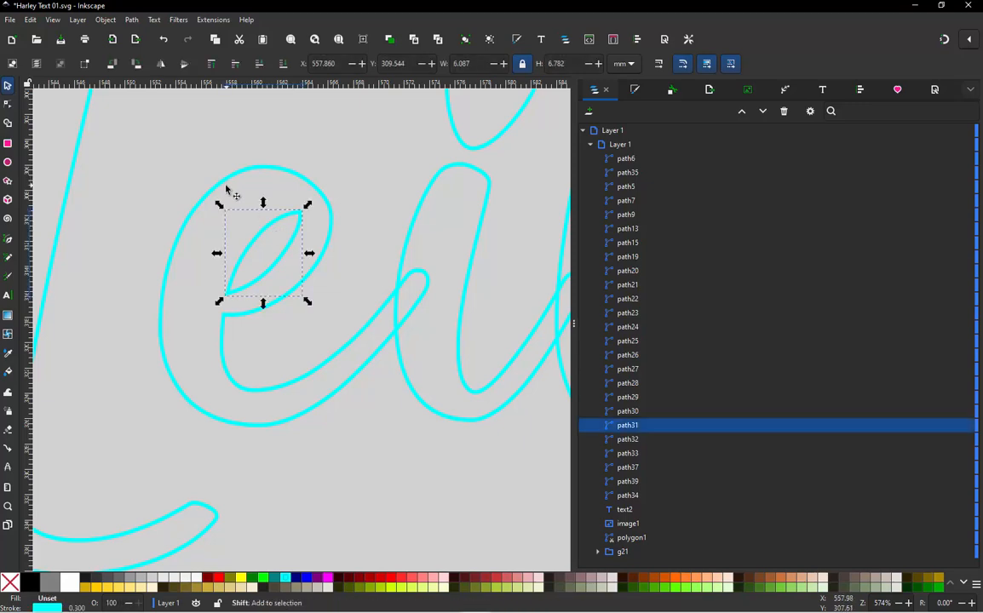
{"action": "left_click", "coordinate": [205, 174], "text": "shift"}
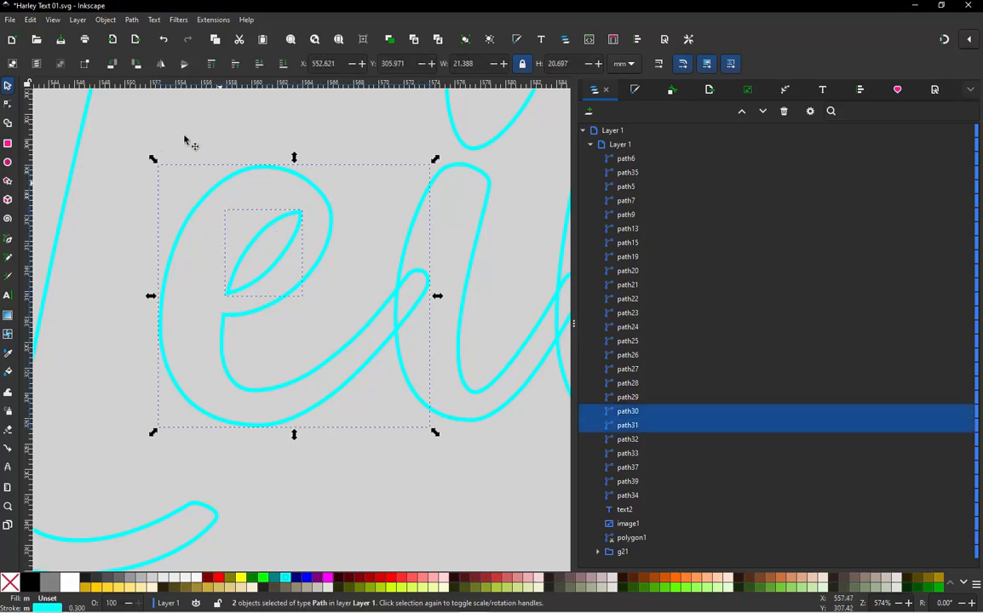
{"action": "left_click", "coordinate": [131, 20]}
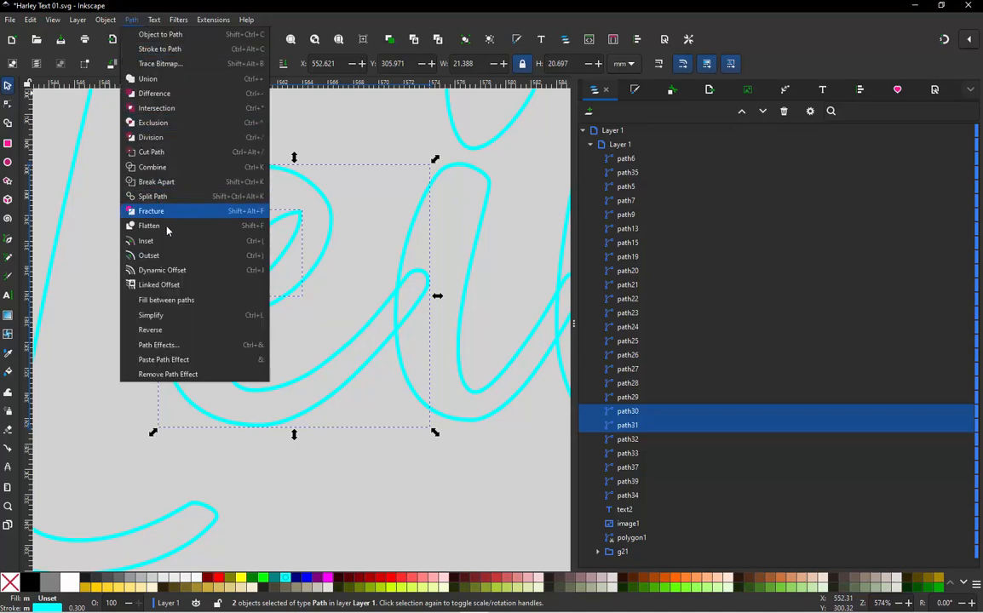
{"action": "left_click", "coordinate": [174, 166]}
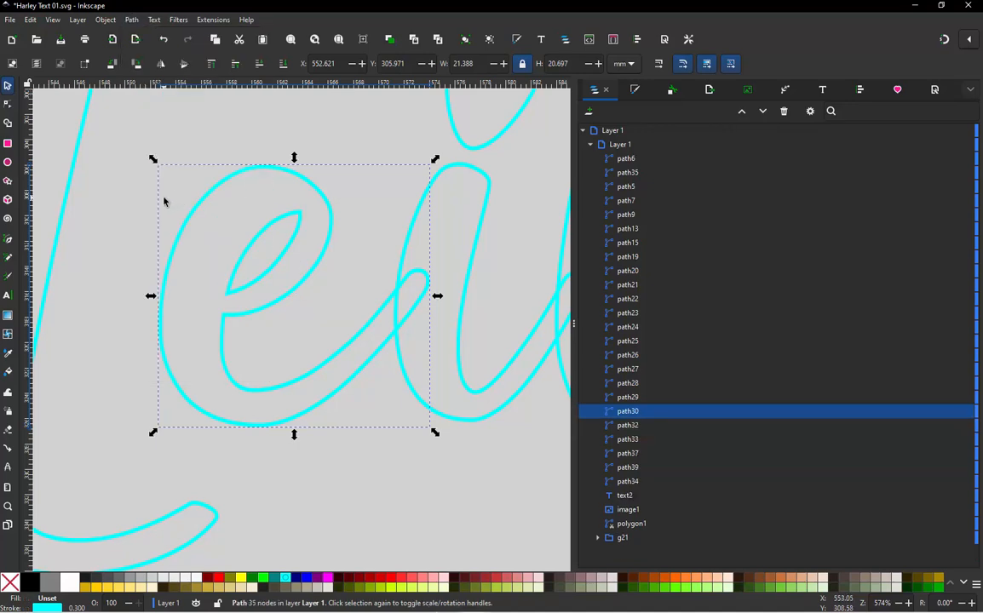
{"action": "left_click", "coordinate": [164, 201]}
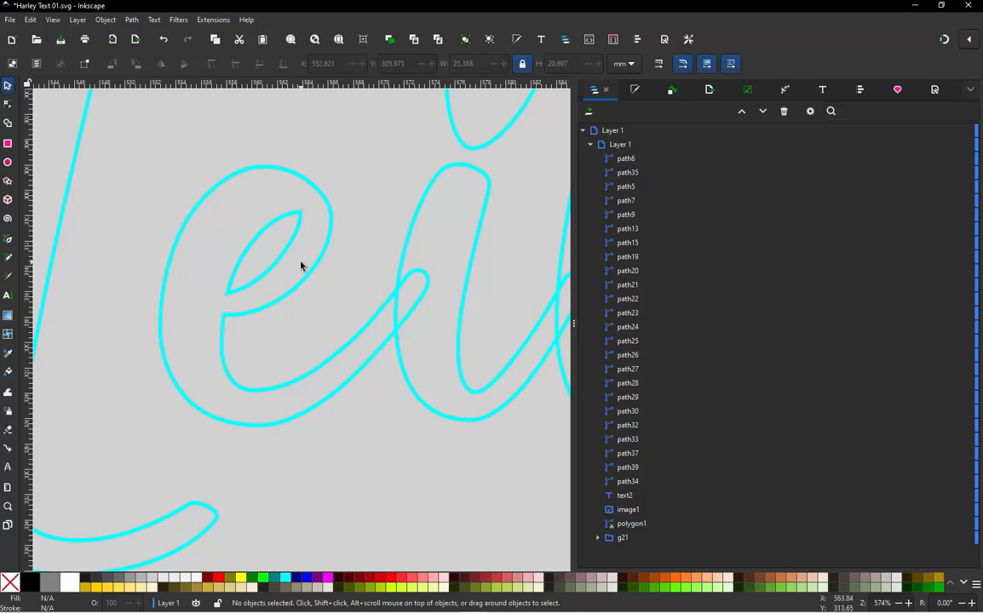
- Insert a node at the tip of the e's connecting tail and make it a cusp node
{"action": "scroll", "coordinate": [407, 252], "scroll_direction": "up", "scroll_amount": 3, "text": "ctrl"}
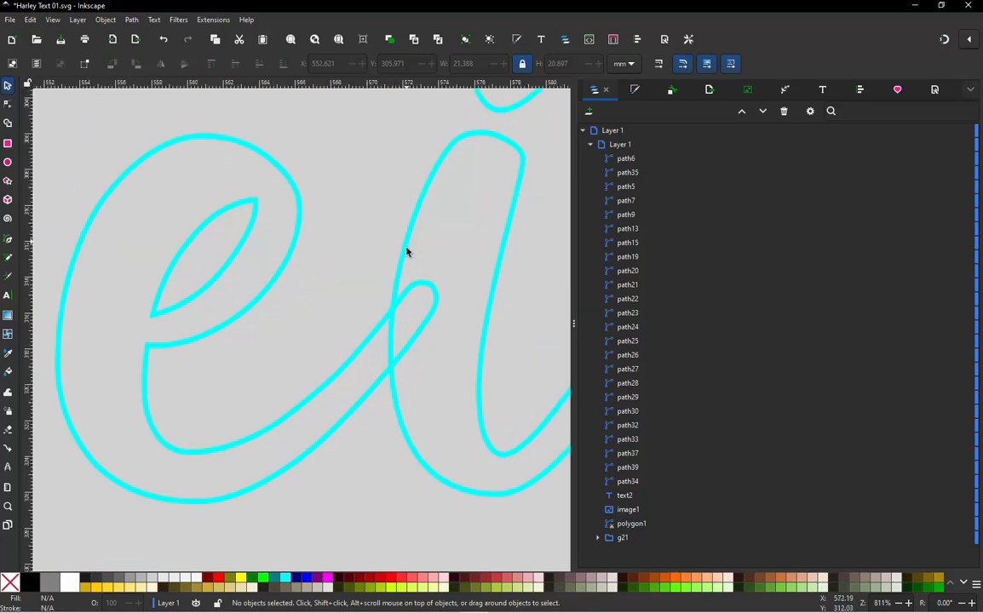
{"action": "left_click", "coordinate": [451, 312]}
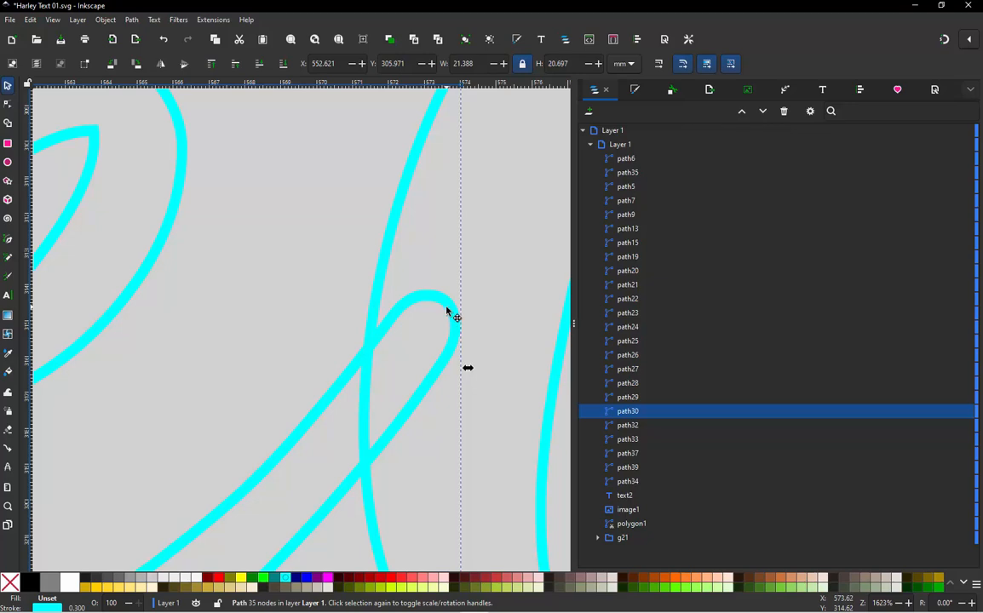
{"action": "key", "text": "n"}
{"action": "double_click", "coordinate": [443, 302]}
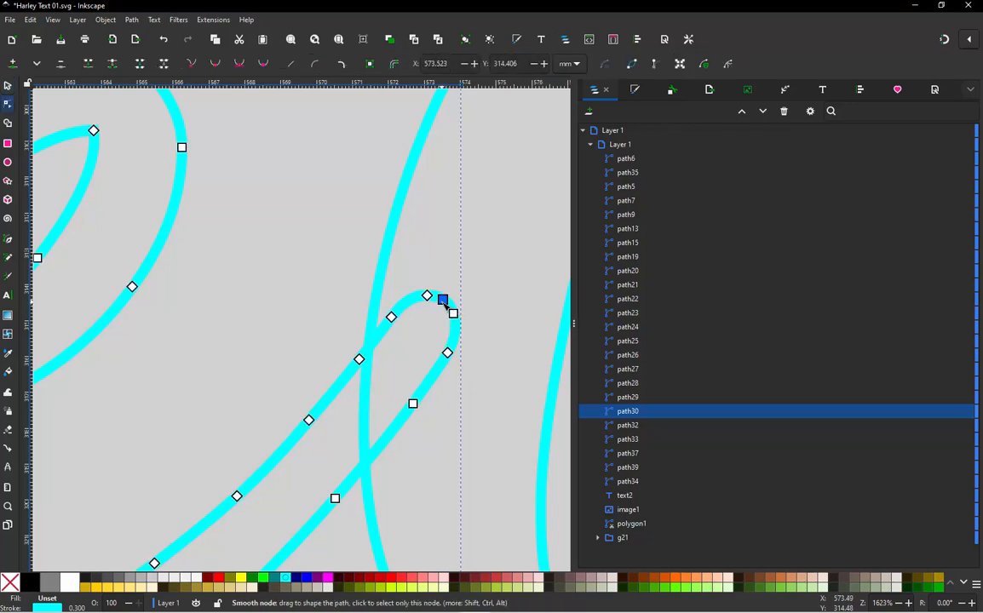
{"action": "key", "text": "shift+c"}
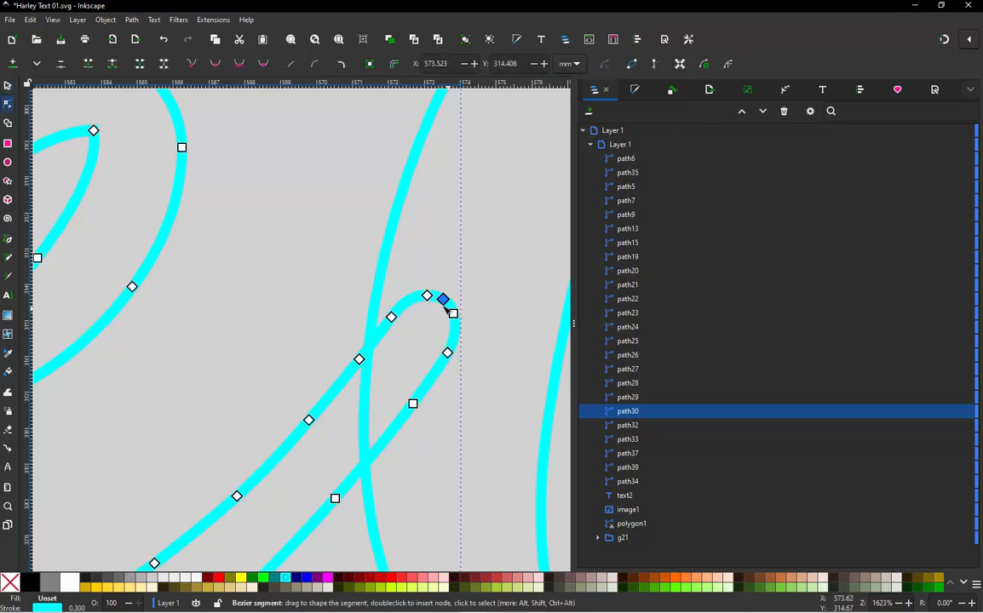
- Delete the two extra nodes beside the tail tip's cusp node and the four nearest intermediate nodes along the tail's two edges
{"action": "left_click", "coordinate": [428, 297], "text": "ctrl+alt"}
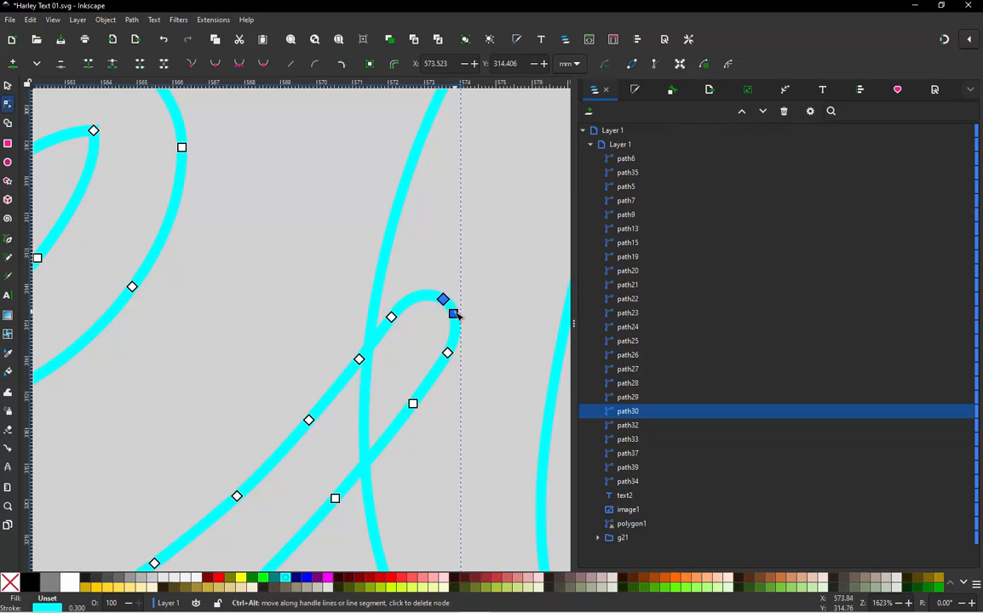
{"action": "left_click", "coordinate": [454, 314], "text": "ctrl+alt"}
{"action": "left_click", "coordinate": [413, 403], "text": "ctrl+alt"}
{"action": "left_click", "coordinate": [359, 358], "text": "ctrl+alt"}
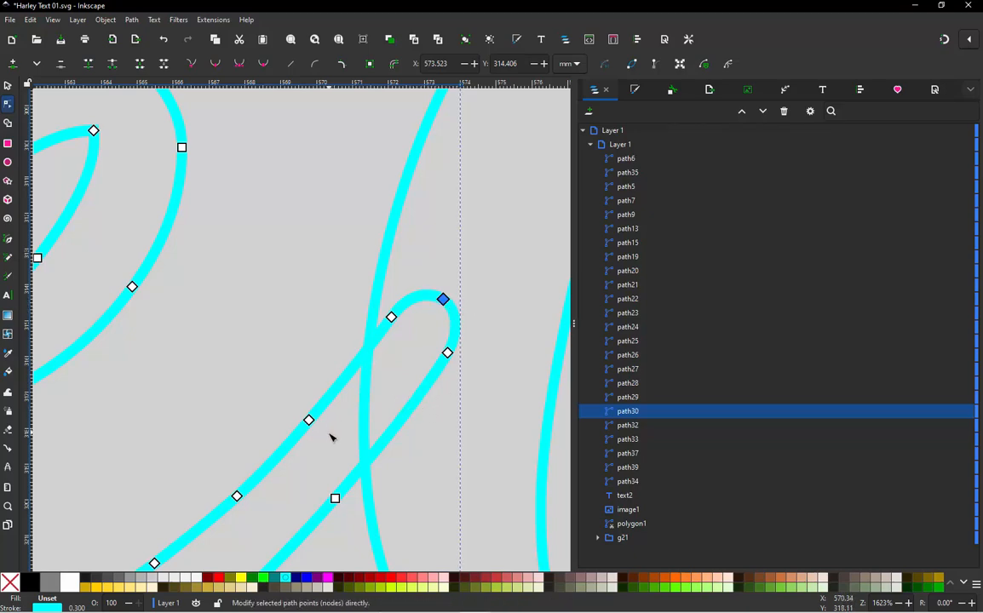
{"action": "left_click", "coordinate": [308, 419], "text": "ctrl+alt"}
{"action": "left_click", "coordinate": [335, 499], "text": "ctrl+alt"}
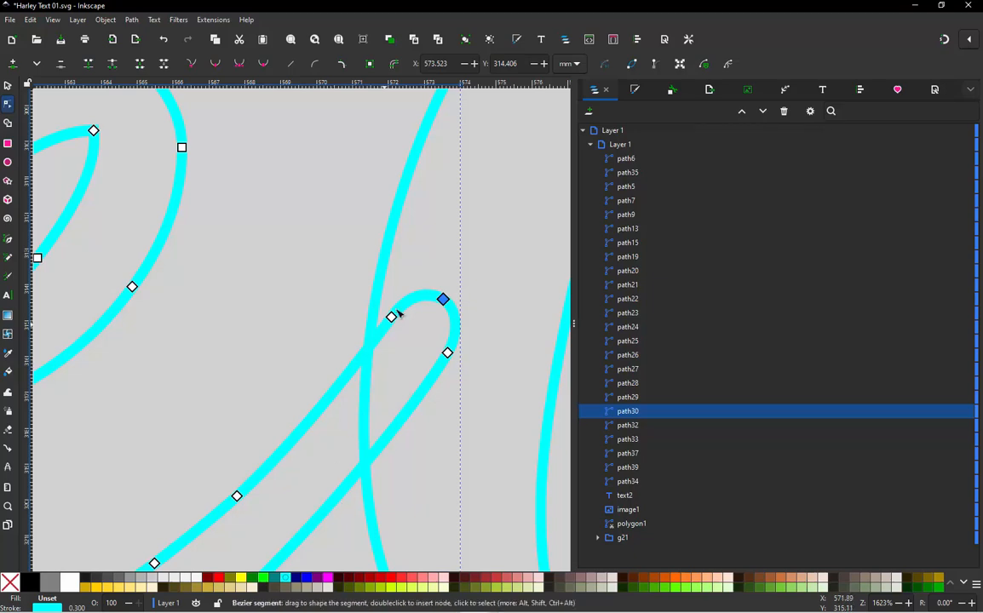
- Delete three more intermediate nodes from the e's tail edges and shift the adjacent inner-curve node slightly toward the tail tip
{"action": "scroll", "coordinate": [396, 312], "scroll_direction": "down", "scroll_amount": 2}
{"action": "scroll", "coordinate": [273, 474], "scroll_direction": "up", "scroll_amount": 2}
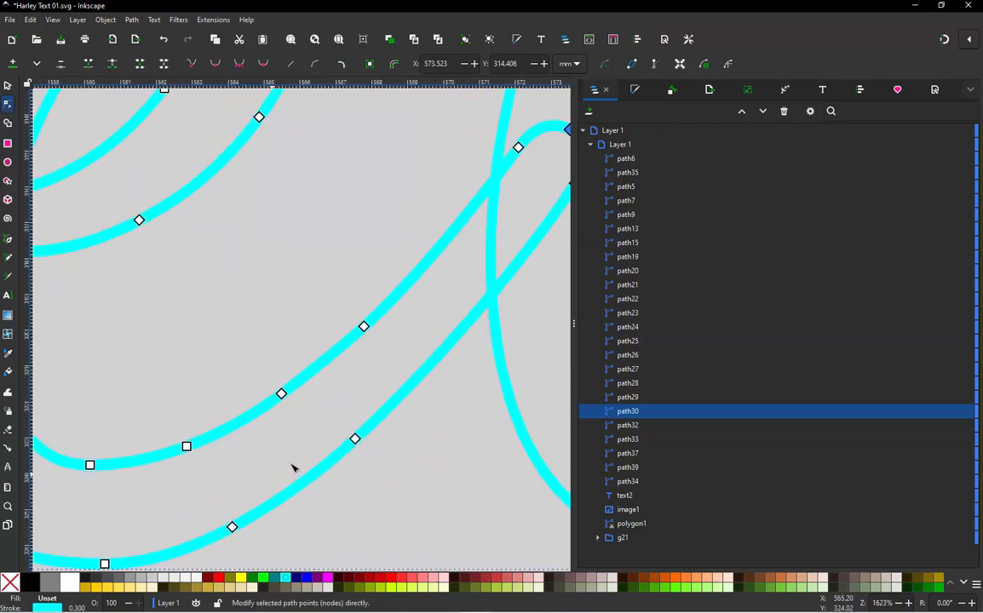
{"action": "left_click", "coordinate": [363, 327], "text": "ctrl+alt"}
{"action": "left_click", "coordinate": [281, 394], "text": "ctrl+alt"}
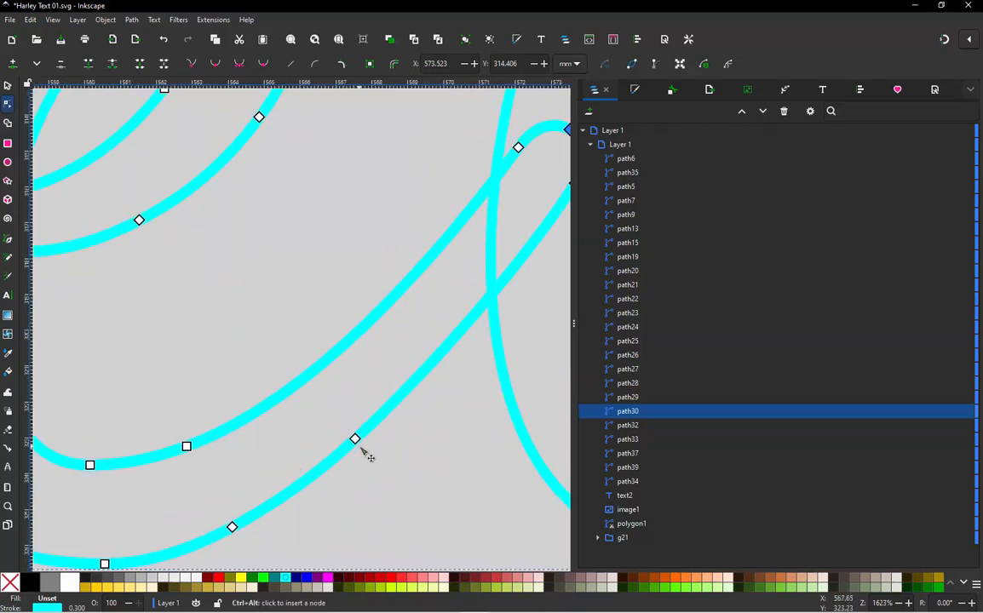
{"action": "left_click", "coordinate": [355, 440], "text": "ctrl+alt"}
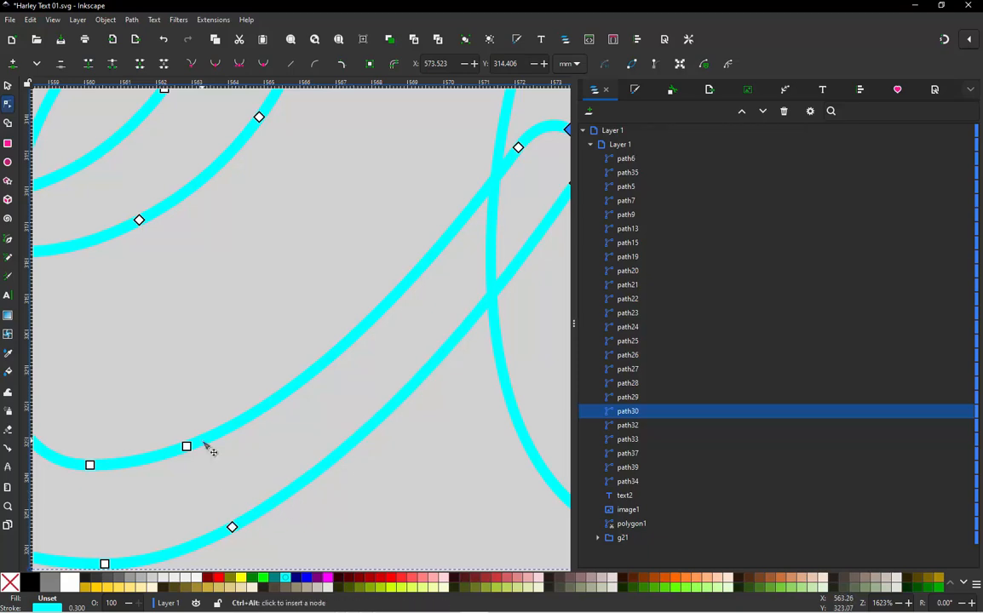
{"action": "left_click_drag", "start_coordinate": [187, 447], "coordinate": [201, 441]}
- Replace the lowest node on the e's outer curve with one slightly farther left, and delete the extra node on its lower-left bend
{"action": "scroll", "coordinate": [327, 348], "scroll_direction": "down", "scroll_amount": 3}
{"action": "scroll", "coordinate": [266, 391], "scroll_direction": "up", "scroll_amount": 2}
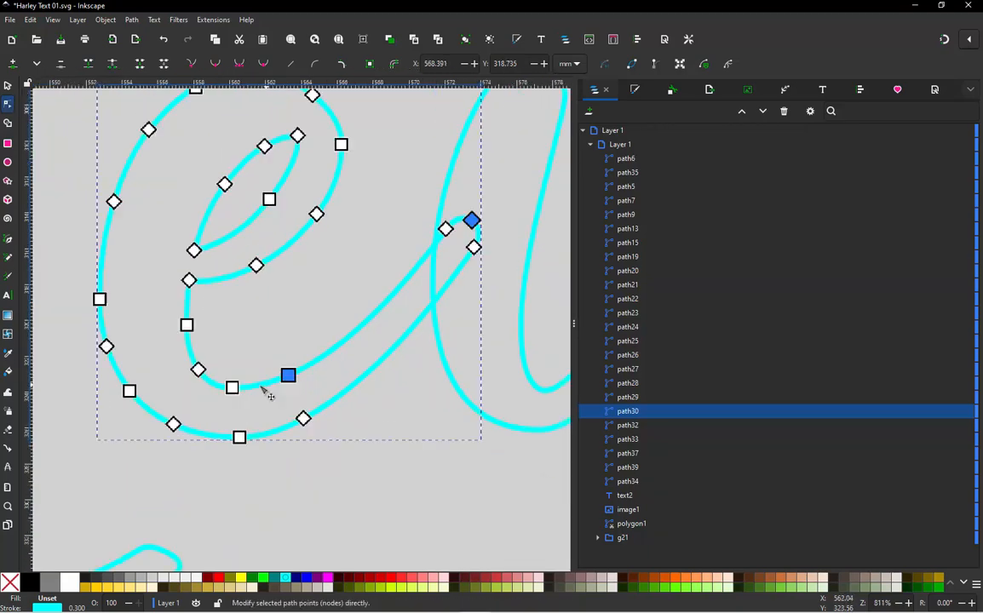
{"action": "left_click", "coordinate": [205, 459], "text": "ctrl+alt"}
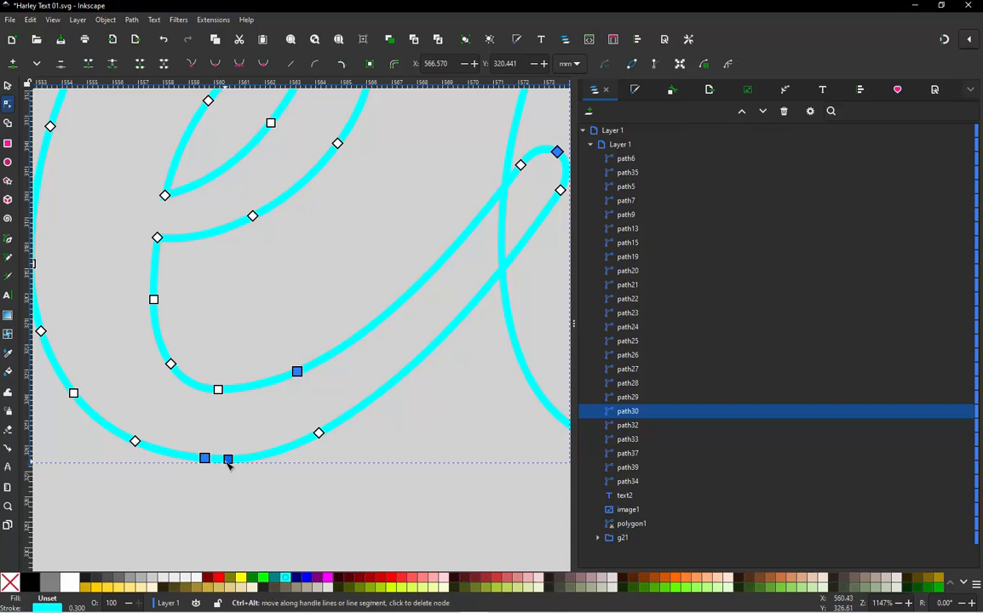
{"action": "left_click", "coordinate": [228, 459], "text": "ctrl+alt"}
{"action": "scroll", "coordinate": [305, 384], "scroll_direction": "down", "scroll_amount": 1}
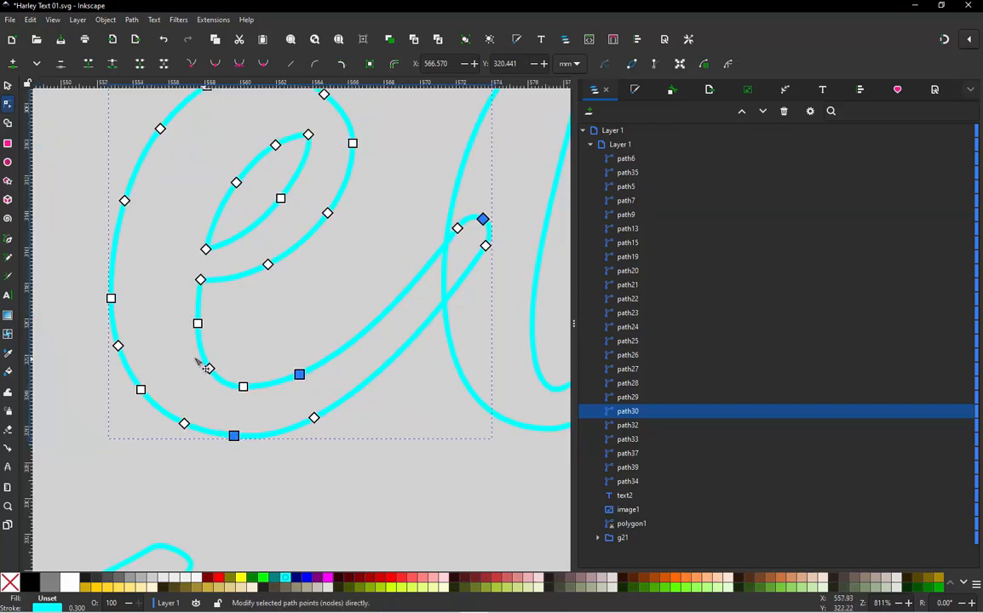
{"action": "left_click", "coordinate": [141, 390], "text": "ctrl+alt"}
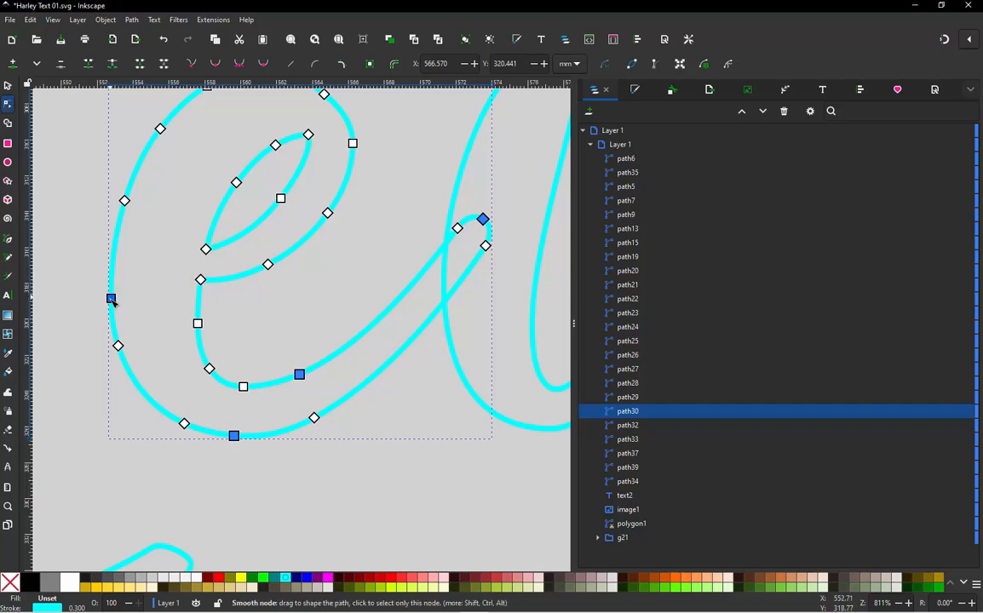
- Break the e's outline at the two corner nodes where the crossbar meets the stem, and pull the overlapping ends slightly apart
{"action": "scroll", "coordinate": [134, 335], "scroll_direction": "down", "scroll_amount": 1}
{"action": "scroll", "coordinate": [132, 316], "scroll_direction": "up", "scroll_amount": 1}
{"action": "scroll", "coordinate": [132, 315], "scroll_direction": "up", "scroll_amount": 1}
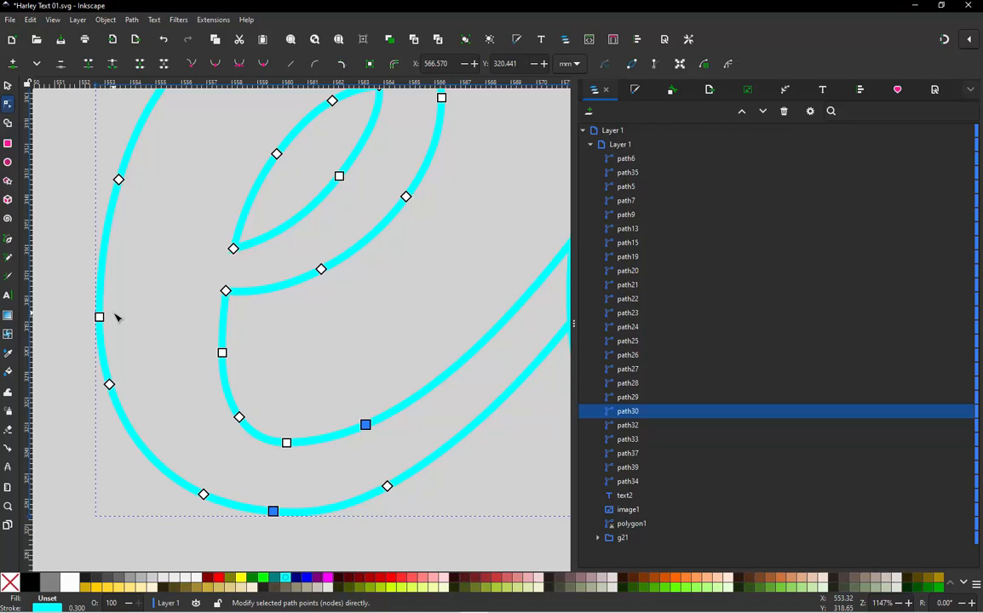
{"action": "left_click", "coordinate": [227, 292]}
{"action": "left_click", "coordinate": [234, 249], "text": "shift"}
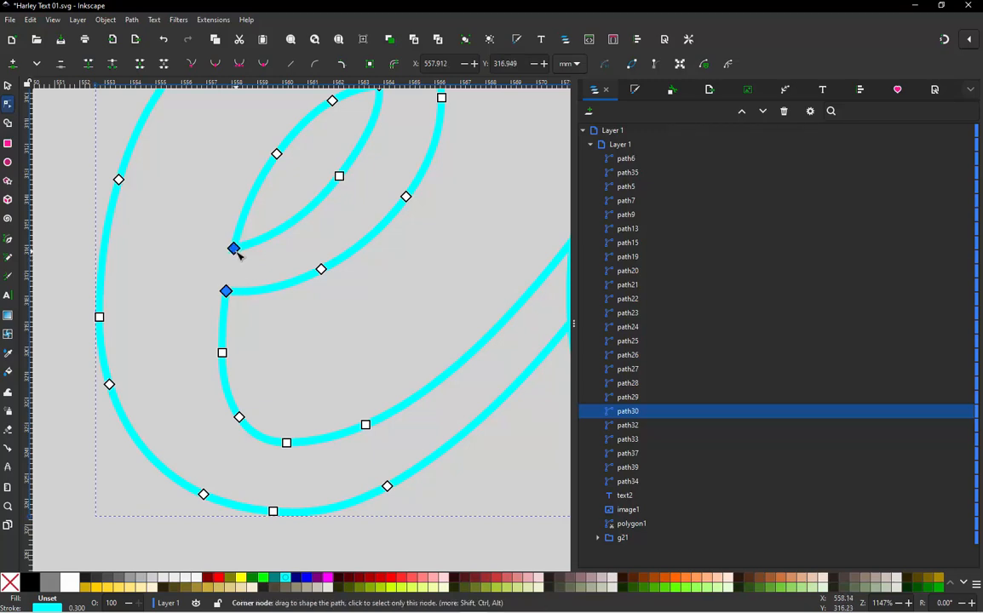
{"action": "left_click", "coordinate": [225, 291]}
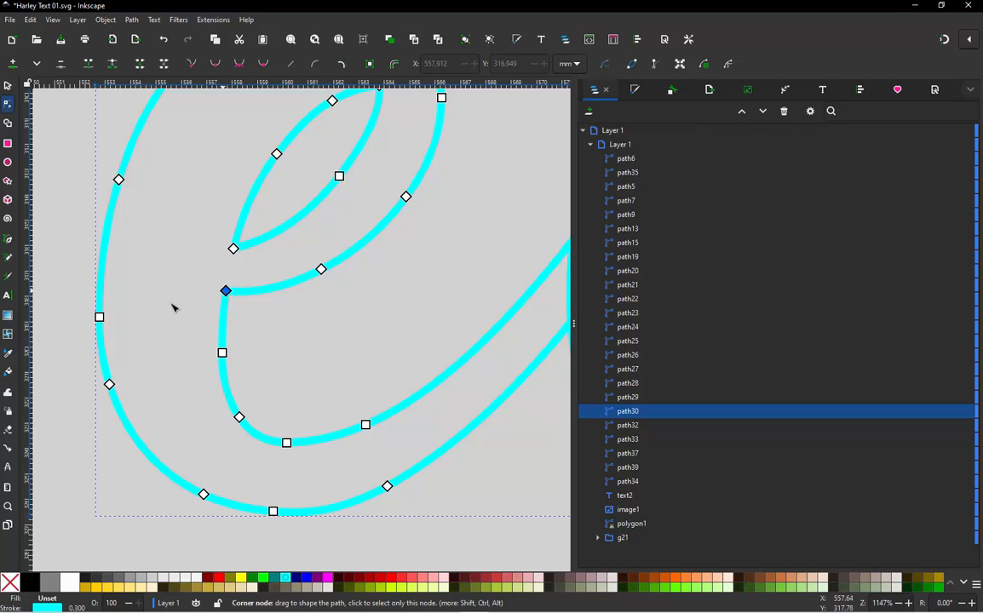
{"action": "mouse_move", "coordinate": [225, 291]}
{"action": "left_mouse_down"}
{"action": "mouse_move", "coordinate": [183, 310]}
{"action": "mouse_move", "coordinate": [221, 302]}
{"action": "left_mouse_up"}
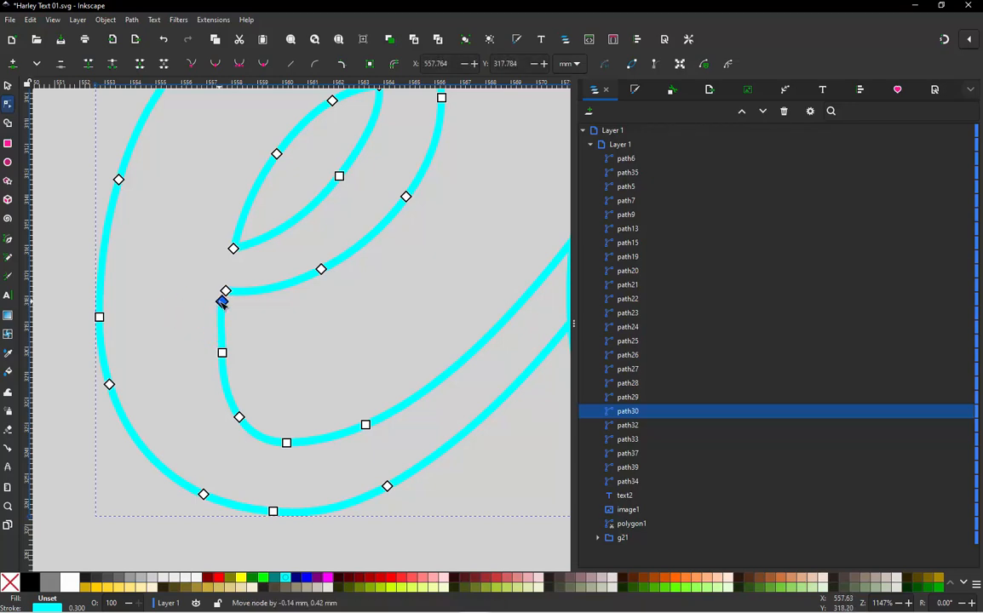
{"action": "mouse_move", "coordinate": [233, 247]}
{"action": "left_mouse_down"}
{"action": "mouse_move", "coordinate": [247, 191]}
{"action": "mouse_move", "coordinate": [242, 249]}
{"action": "left_mouse_up"}
{"action": "scroll", "coordinate": [227, 280], "scroll_direction": "up", "scroll_amount": 2}
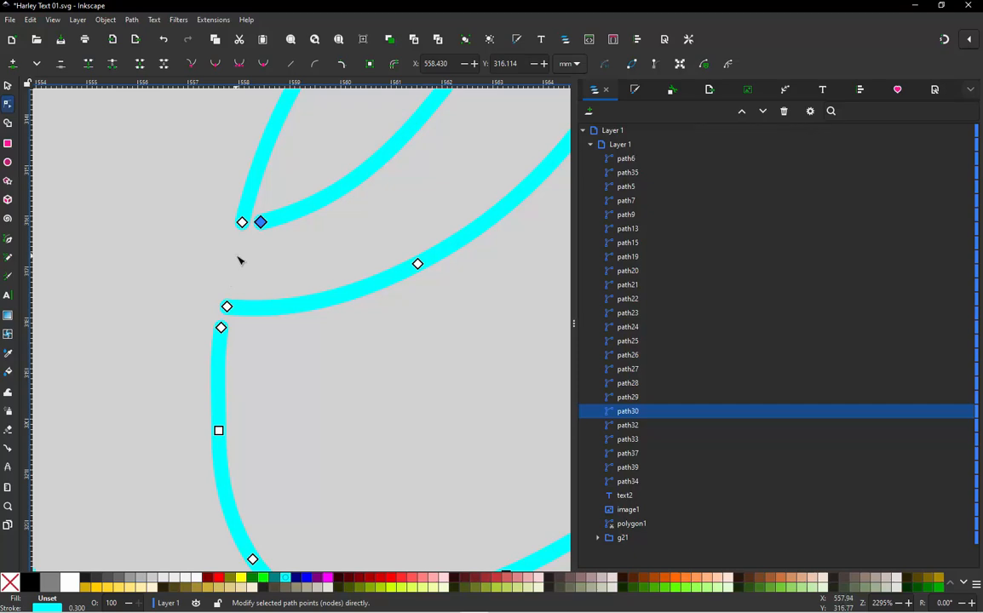
{"action": "scroll", "coordinate": [197, 354], "scroll_direction": "down", "scroll_amount": 3}
{"action": "scroll", "coordinate": [283, 235], "scroll_direction": "up", "scroll_amount": 1}
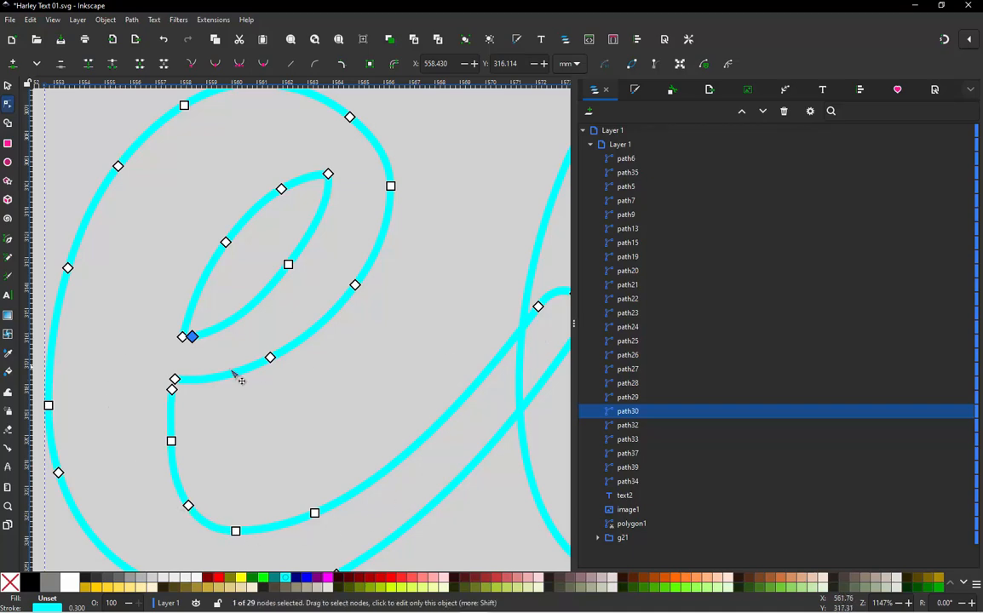
- Extend the crossbar's two open ends leftward past the stem edge, and insert a node on its upper edge to keep the curve
{"action": "left_click_drag", "start_coordinate": [174, 379], "coordinate": [155, 384]}
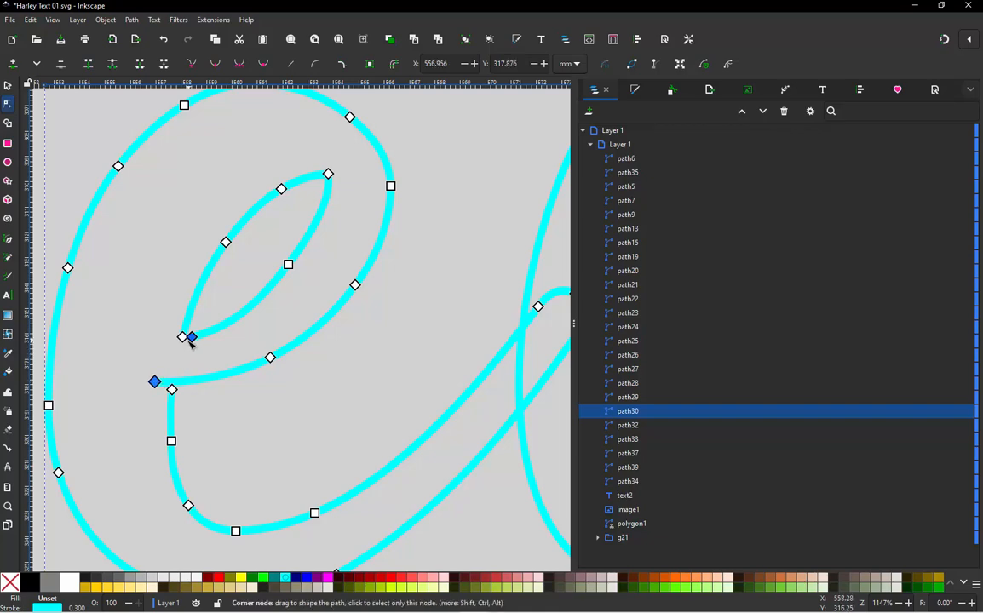
{"action": "left_click_drag", "start_coordinate": [191, 340], "coordinate": [162, 346]}
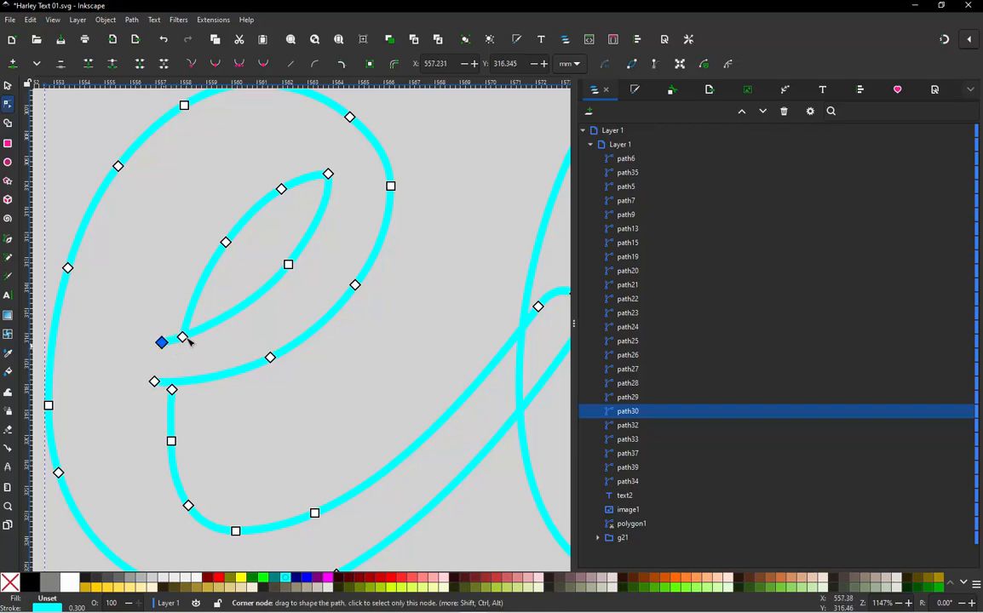
{"action": "left_click", "coordinate": [213, 331]}
{"action": "double_click", "coordinate": [210, 327]}
{"action": "left_click_drag", "start_coordinate": [211, 329], "coordinate": [159, 339]}
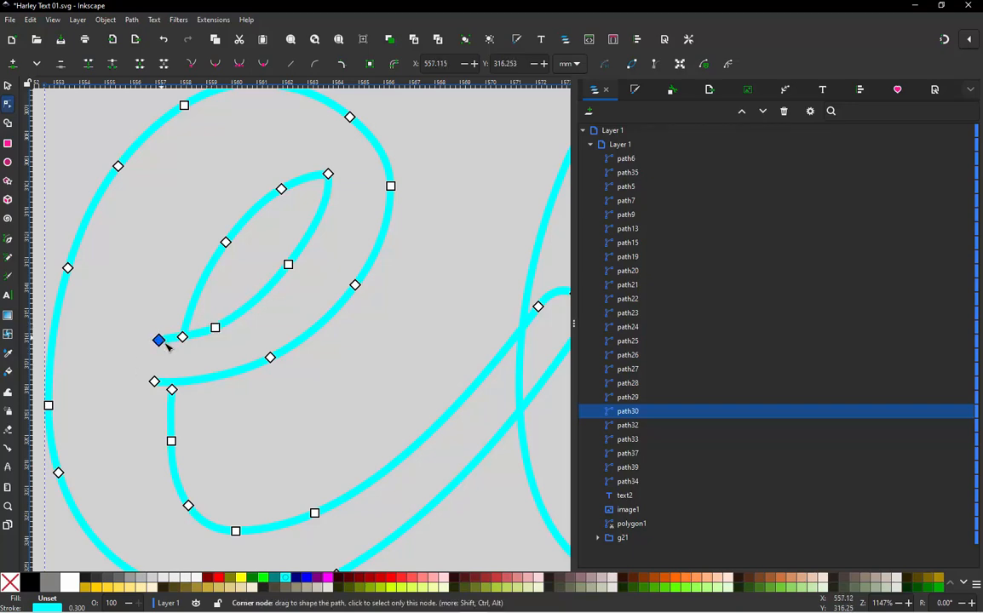
- Join the stem edge's two open ends with a segment and delete the two joined corner nodes to leave one smooth rail
{"action": "left_click", "coordinate": [183, 337]}
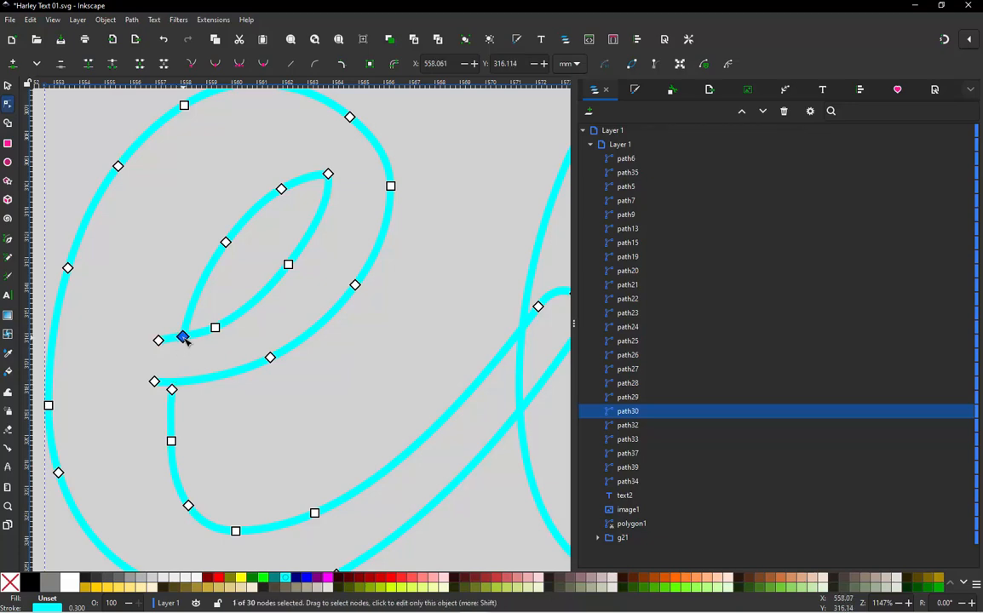
{"action": "left_click", "coordinate": [173, 389], "text": "shift"}
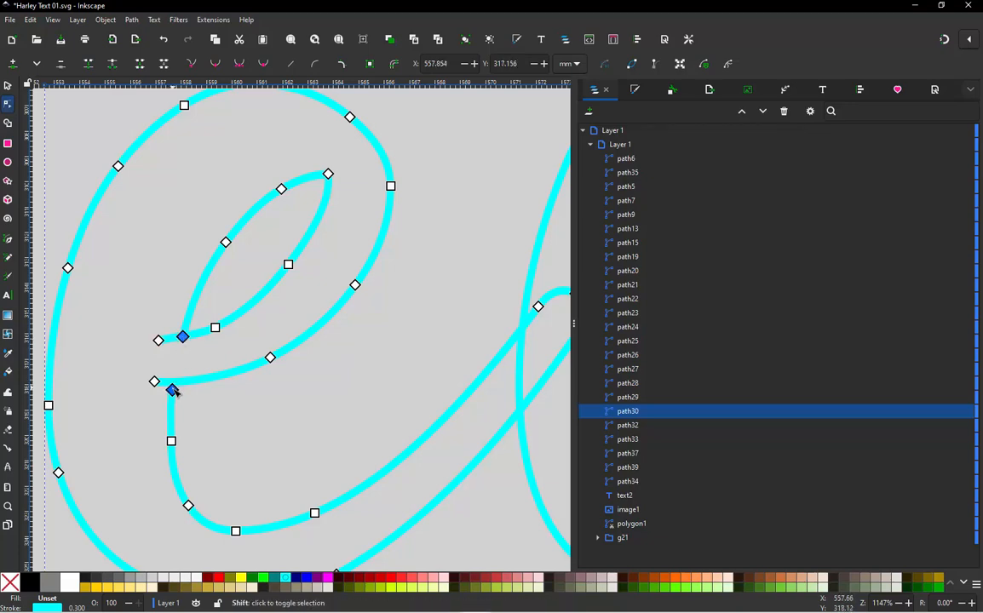
{"action": "left_click", "coordinate": [139, 63]}
{"action": "left_click", "coordinate": [98, 245]}
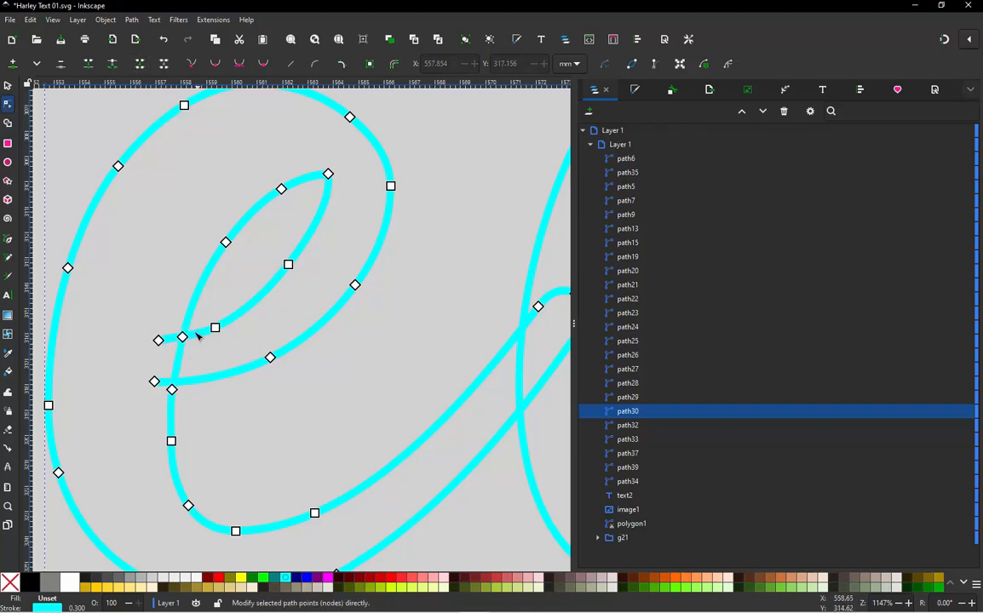
{"action": "left_click_drag", "start_coordinate": [185, 341], "coordinate": [172, 390]}
{"action": "scroll", "coordinate": [164, 362], "scroll_direction": "down", "scroll_amount": 1}
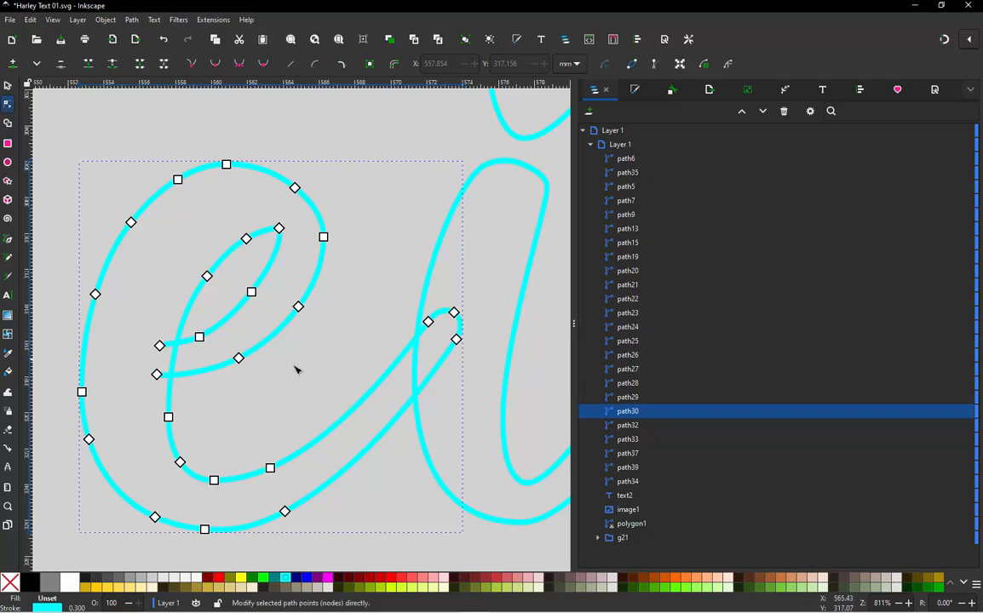
- Replace the crossbar's upper-edge node with one slightly farther from the open end, and its two lower-edge nodes with ones nearer that end
{"action": "scroll", "coordinate": [176, 362], "scroll_direction": "up", "scroll_amount": 2}
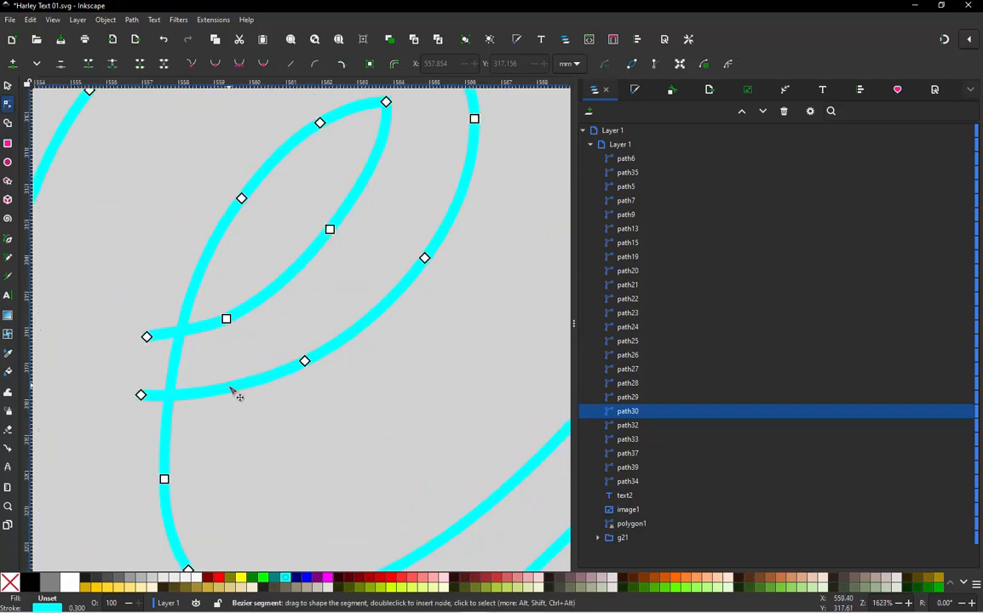
{"action": "left_click", "coordinate": [225, 319]}
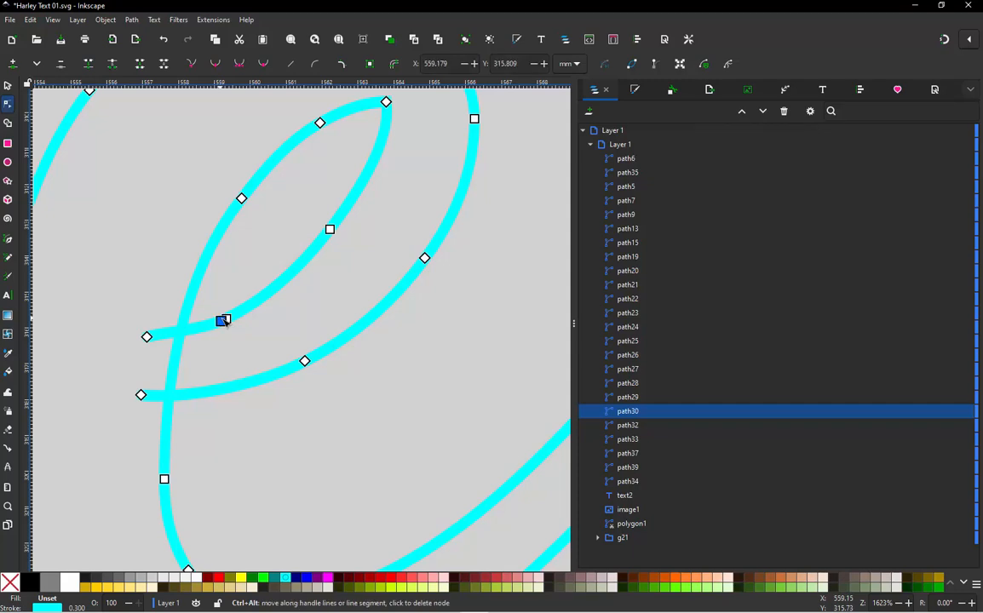
{"action": "left_click", "coordinate": [224, 320], "text": "ctrl+alt"}
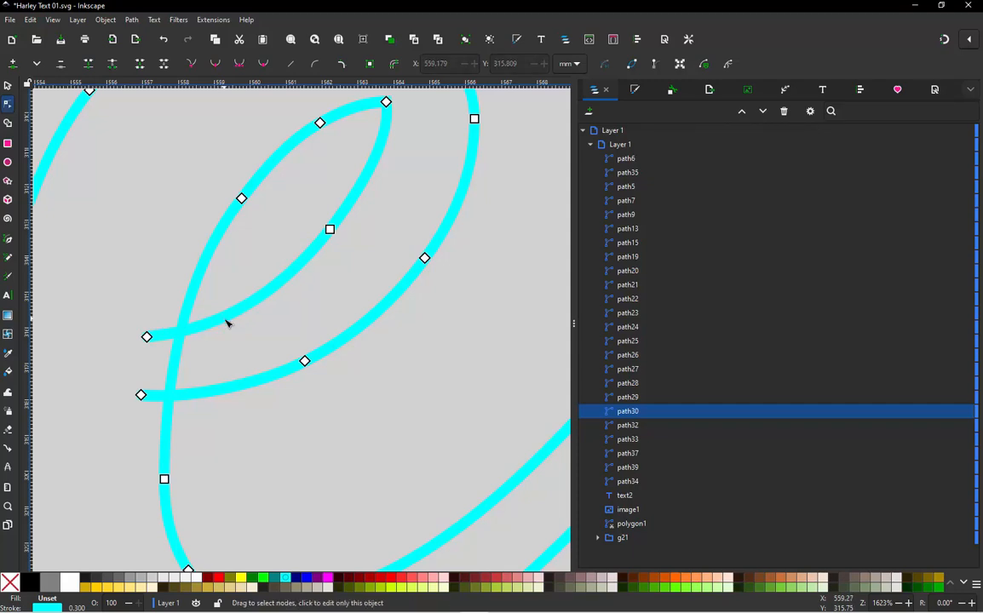
{"action": "left_click", "coordinate": [235, 312]}
{"action": "double_click", "coordinate": [236, 312]}
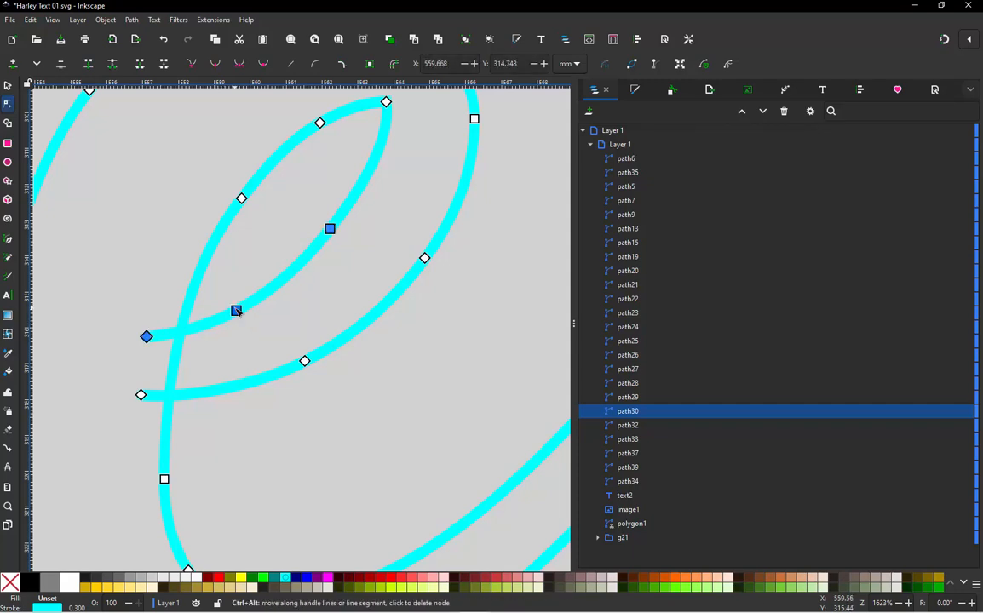
{"action": "double_click", "coordinate": [250, 388]}
{"action": "left_click", "coordinate": [304, 361], "text": "ctrl+alt"}
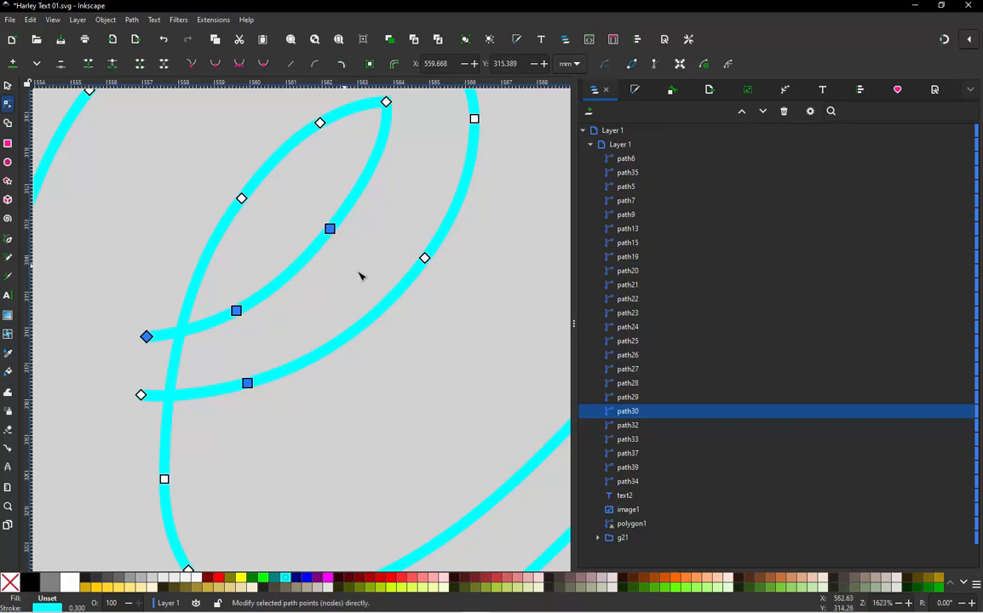
{"action": "left_click", "coordinate": [407, 287], "text": "ctrl+alt"}
{"action": "left_click", "coordinate": [424, 257], "text": "ctrl+alt"}
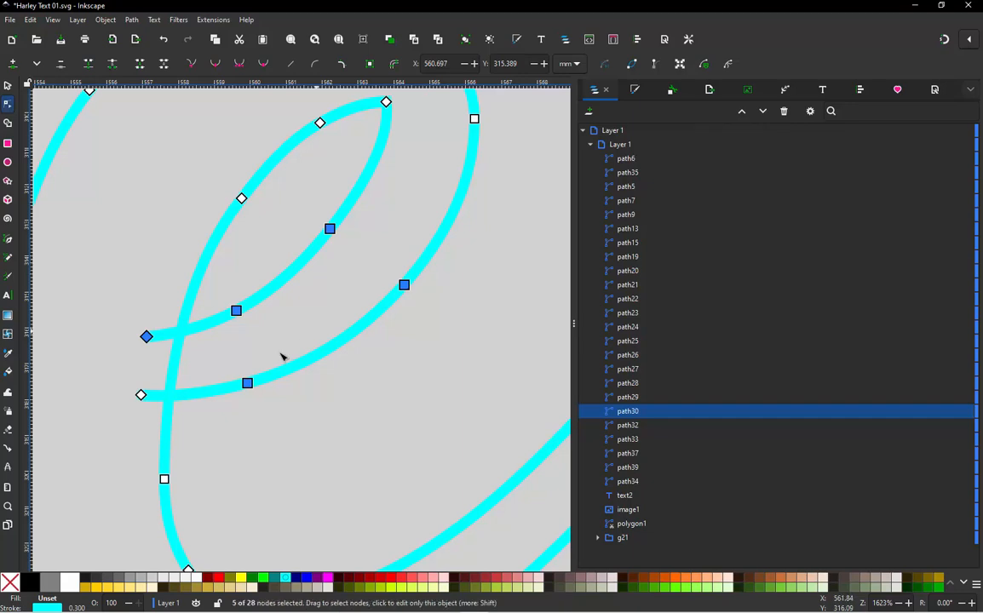
{"action": "scroll", "coordinate": [281, 341], "scroll_direction": "down", "scroll_amount": 2}
{"action": "scroll", "coordinate": [361, 230], "scroll_direction": "up", "scroll_amount": 2}
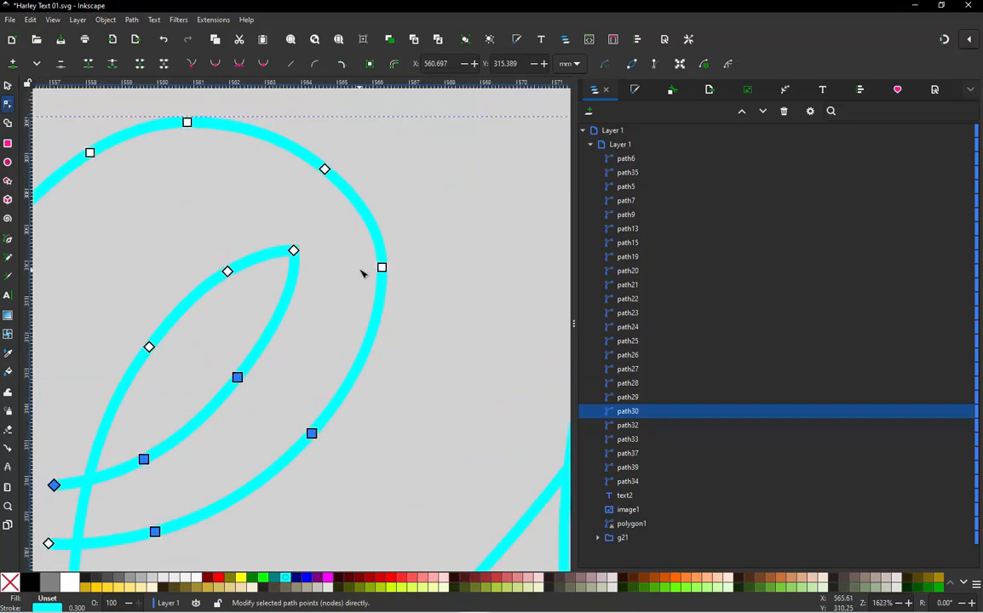
- Insert a node just below the inner loop's tip, and replace the outer curve's top and upper-right nodes with ones slightly farther clockwise
{"action": "left_click", "coordinate": [294, 265], "text": "ctrl+alt"}
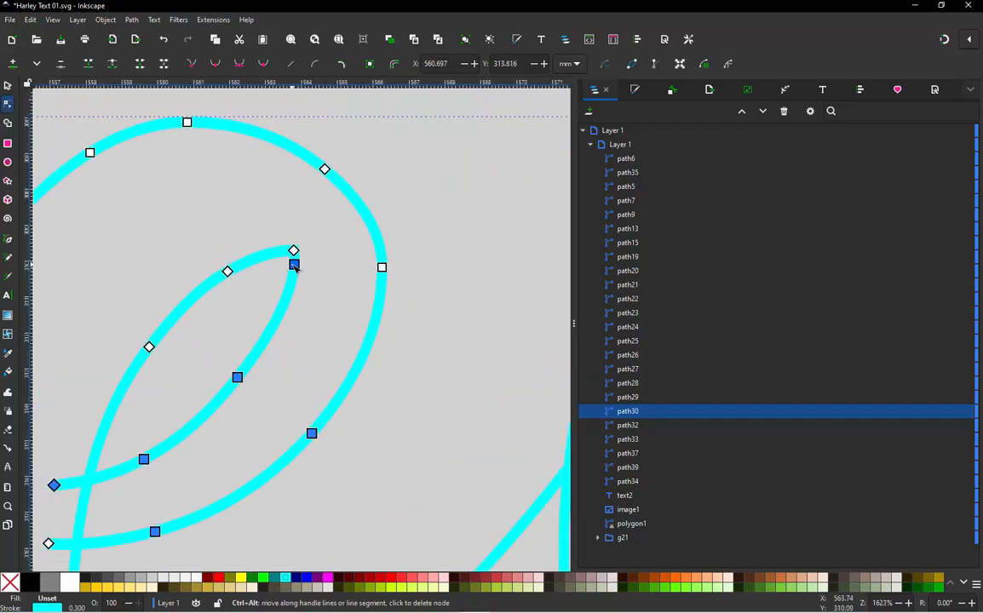
{"action": "left_click", "coordinate": [349, 194], "text": "ctrl+alt"}
{"action": "left_click", "coordinate": [325, 168], "text": "ctrl+alt"}
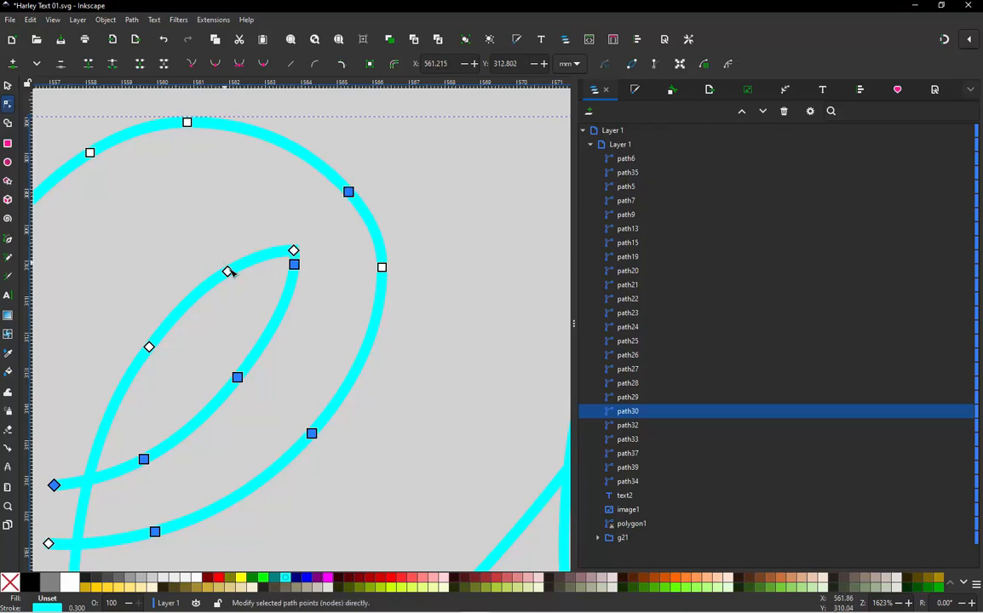
{"action": "left_click", "coordinate": [215, 124], "text": "ctrl+alt"}
{"action": "left_click", "coordinate": [187, 122], "text": "ctrl+alt"}
{"action": "scroll", "coordinate": [271, 193], "scroll_direction": "down", "scroll_amount": 1}
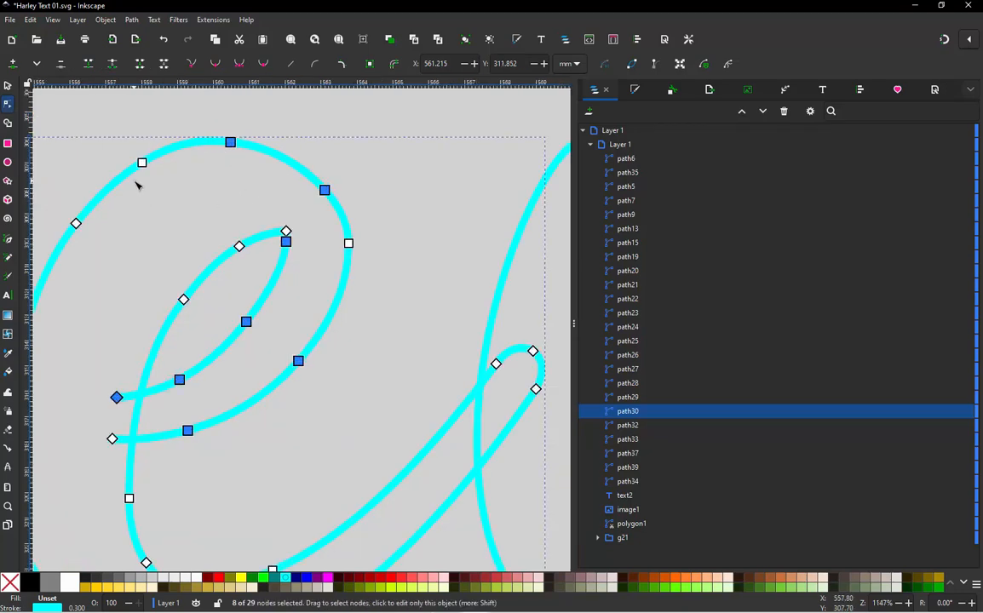
- Delete three extra nodes along the left side of the e's outer curve, including the upper-left node and the leftmost smooth node
{"action": "scroll", "coordinate": [144, 158], "scroll_direction": "up", "scroll_amount": 1}
{"action": "left_click", "coordinate": [142, 162], "text": "ctrl+alt"}
{"action": "scroll", "coordinate": [241, 286], "scroll_direction": "down", "scroll_amount": 1}
{"action": "scroll", "coordinate": [124, 277], "scroll_direction": "up", "scroll_amount": 1}
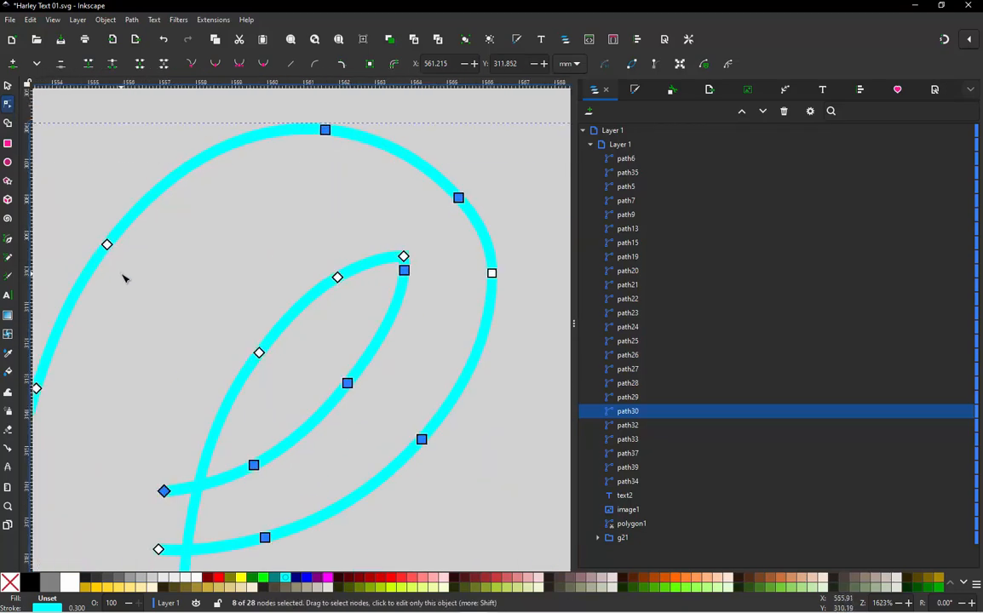
{"action": "scroll", "coordinate": [288, 356], "scroll_direction": "down", "scroll_amount": 3}
{"action": "scroll", "coordinate": [199, 329], "scroll_direction": "up", "scroll_amount": 2}
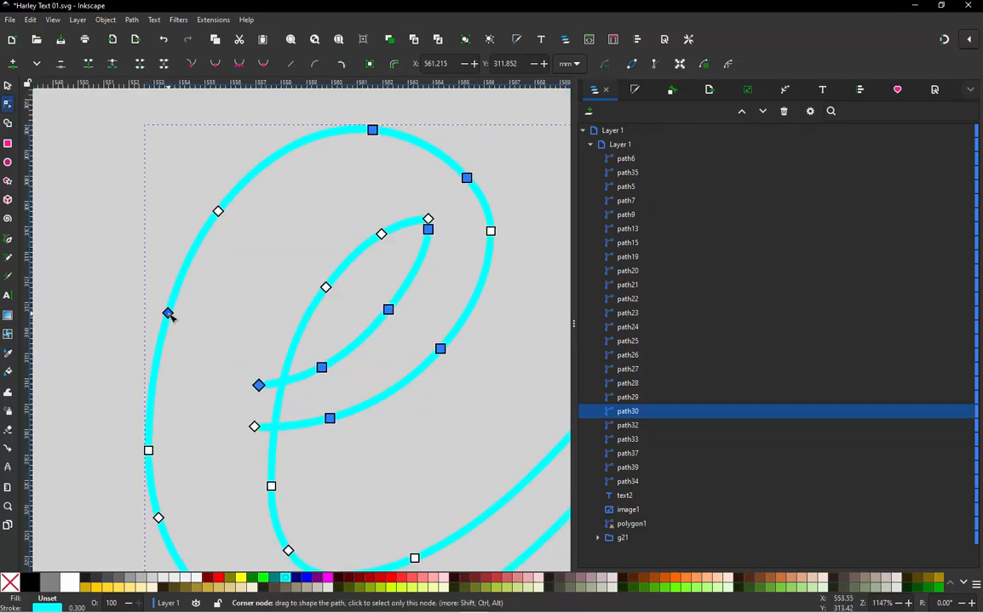
{"action": "left_click", "coordinate": [168, 312], "text": "ctrl+alt"}
{"action": "scroll", "coordinate": [170, 230], "scroll_direction": "down", "scroll_amount": 2}
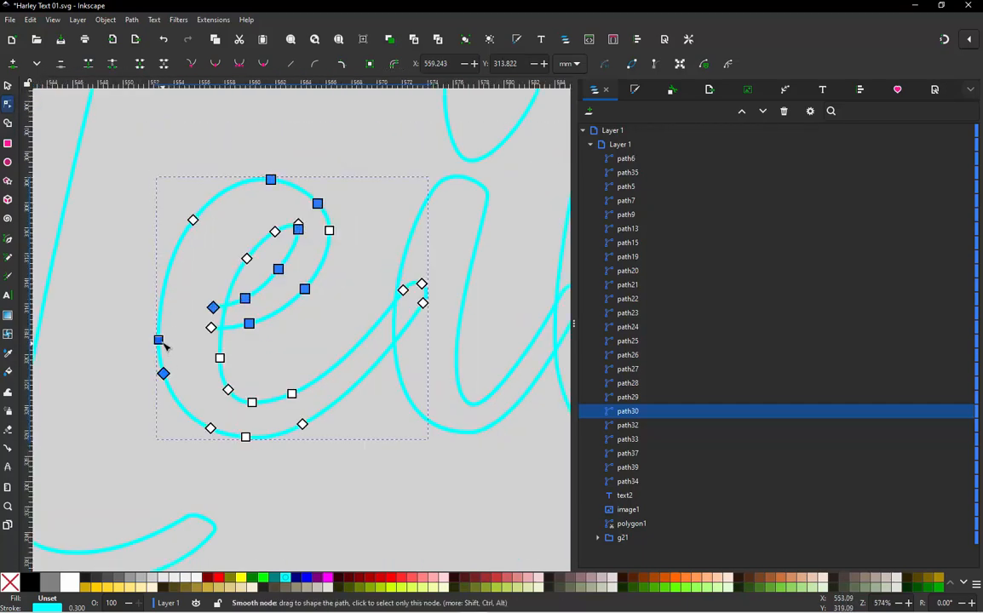
{"action": "left_click", "coordinate": [159, 339], "text": "ctrl+alt"}
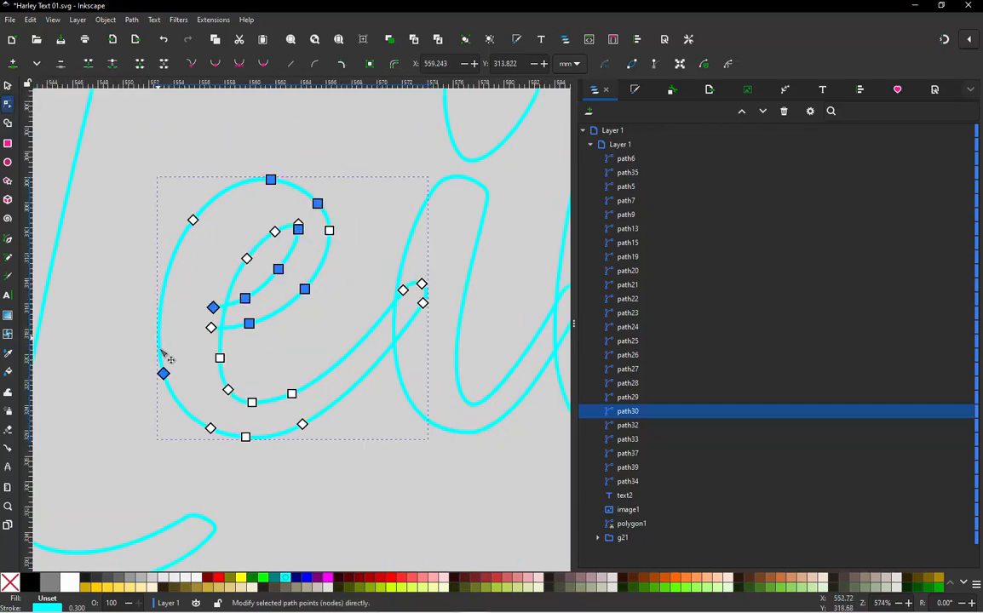
- Replace the node on the outer curve's lower-left bend with one slightly farther up the curve
{"action": "left_click", "coordinate": [196, 419], "text": "ctrl+alt"}
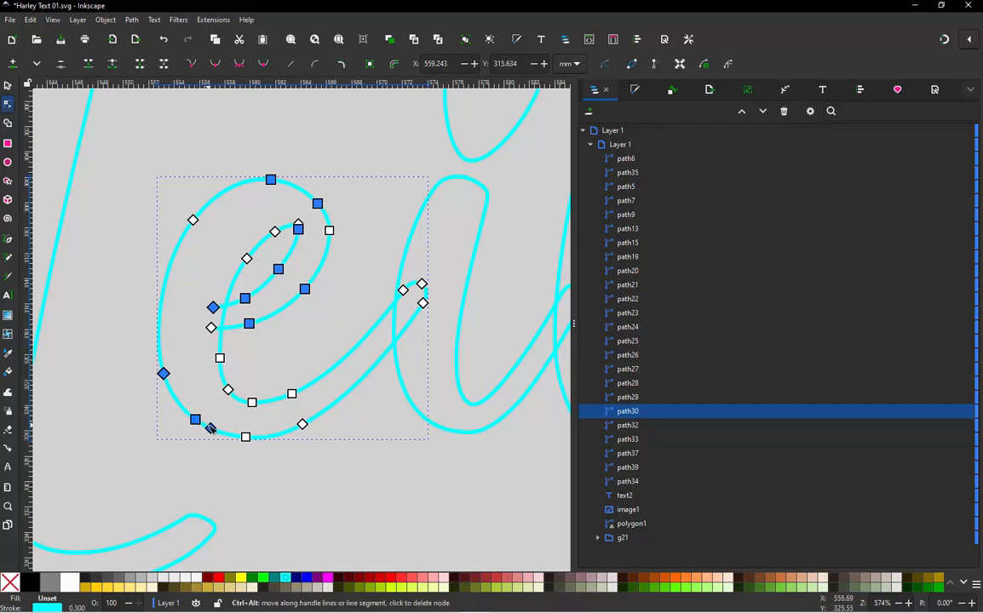
{"action": "left_click", "coordinate": [210, 428], "text": "ctrl+alt"}
{"action": "left_click", "coordinate": [195, 420], "text": "ctrl+alt"}
{"action": "left_click", "coordinate": [195, 421], "text": "ctrl+alt"}
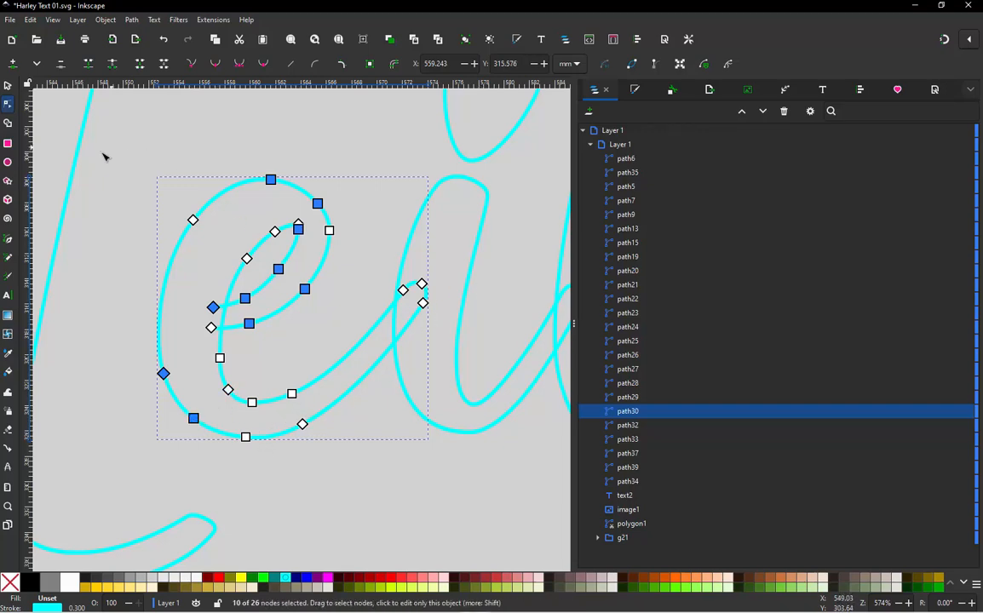
- Reselect the letter e's outline and open its embroidery parameters
{"action": "left_click", "coordinate": [8, 86]}
{"action": "left_click", "coordinate": [216, 218]}
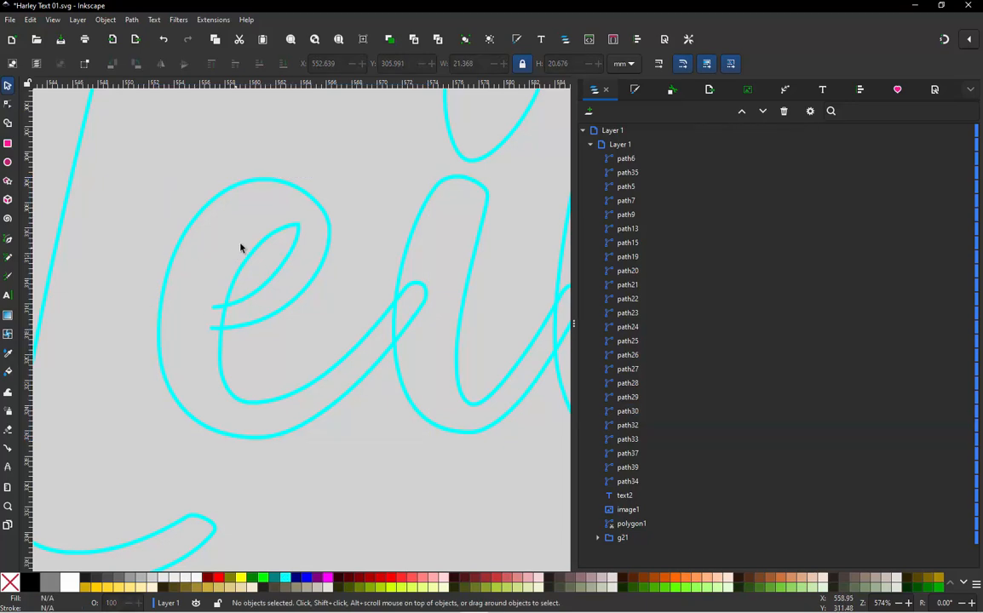
{"action": "scroll", "coordinate": [255, 245], "scroll_direction": "up", "scroll_amount": 1}
{"action": "left_click", "coordinate": [331, 173]}
{"action": "key", "text": "n"}
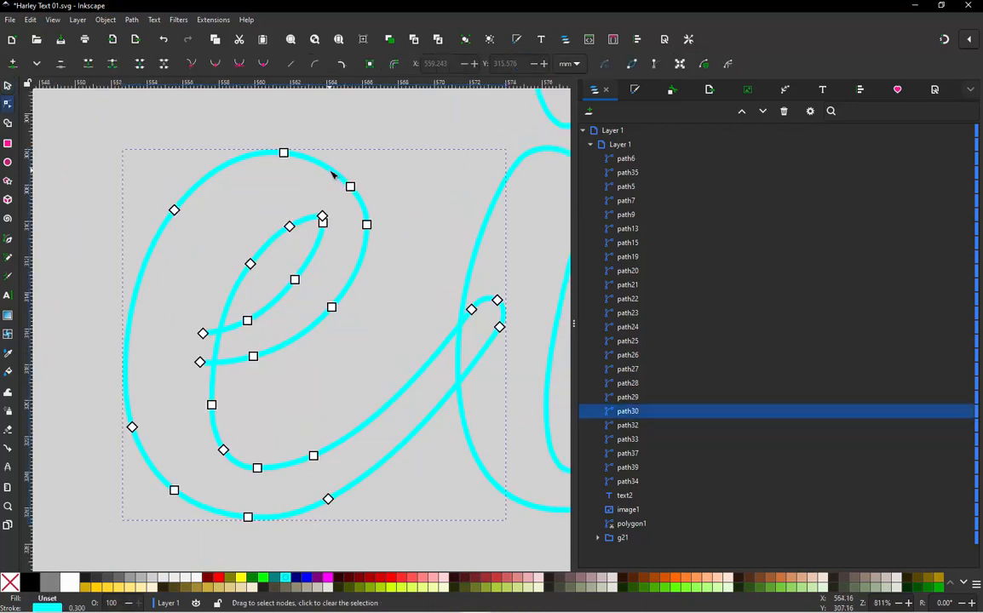
{"action": "left_click", "coordinate": [202, 334]}
{"action": "key", "text": "alt+q"}
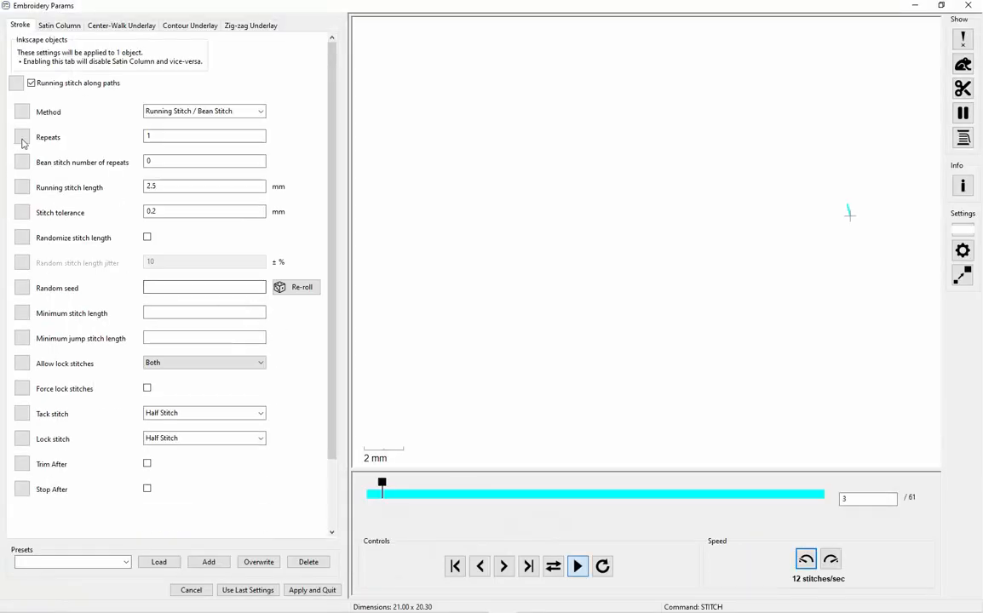
- Turn off running stitch along paths for the e and enable swapped rails for its satin column
{"action": "left_click", "coordinate": [58, 85]}
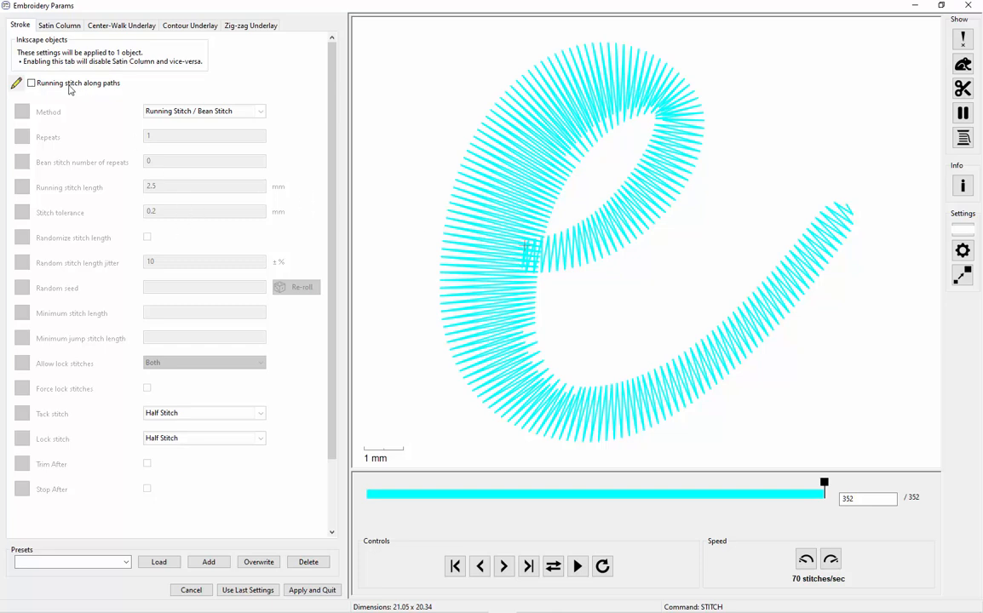
{"action": "left_click", "coordinate": [59, 25]}
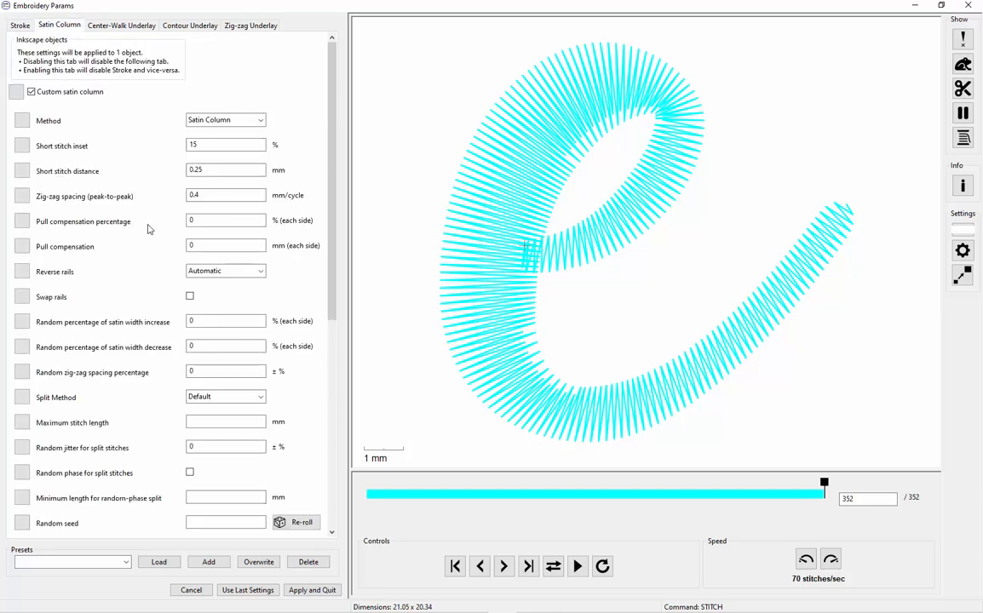
{"action": "left_click", "coordinate": [189, 296]}
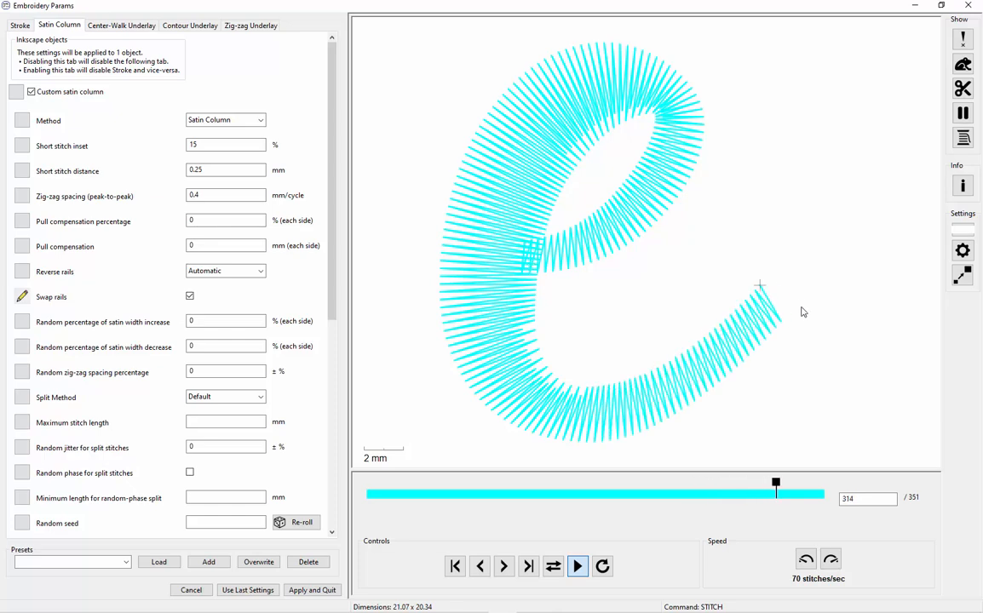
- Apply the e's embroidery settings and delete the horizontal guideline running through the heart above the i
{"action": "left_click", "coordinate": [311, 591]}
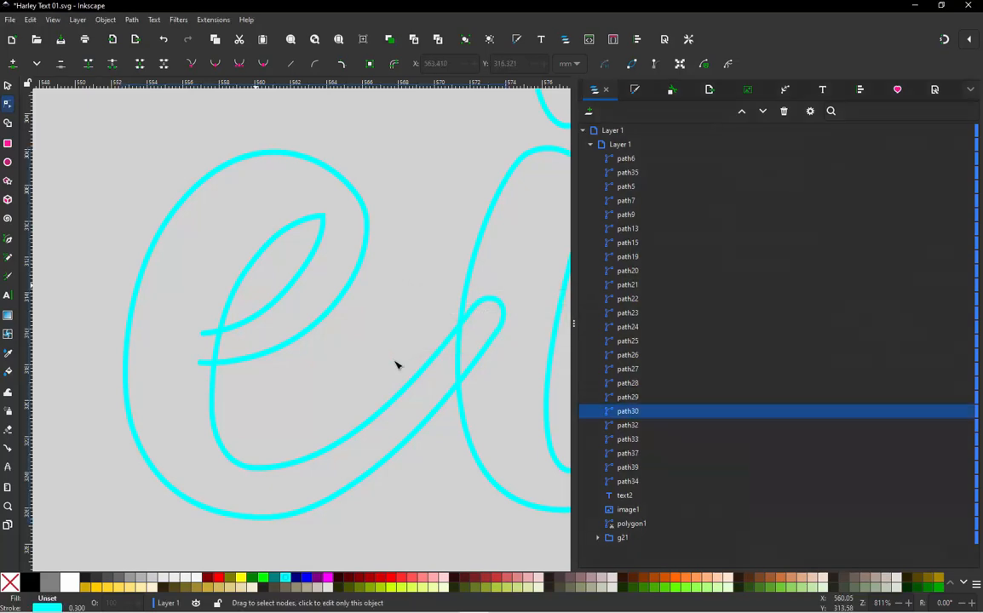
{"action": "scroll", "coordinate": [368, 350], "scroll_direction": "down", "scroll_amount": 5}
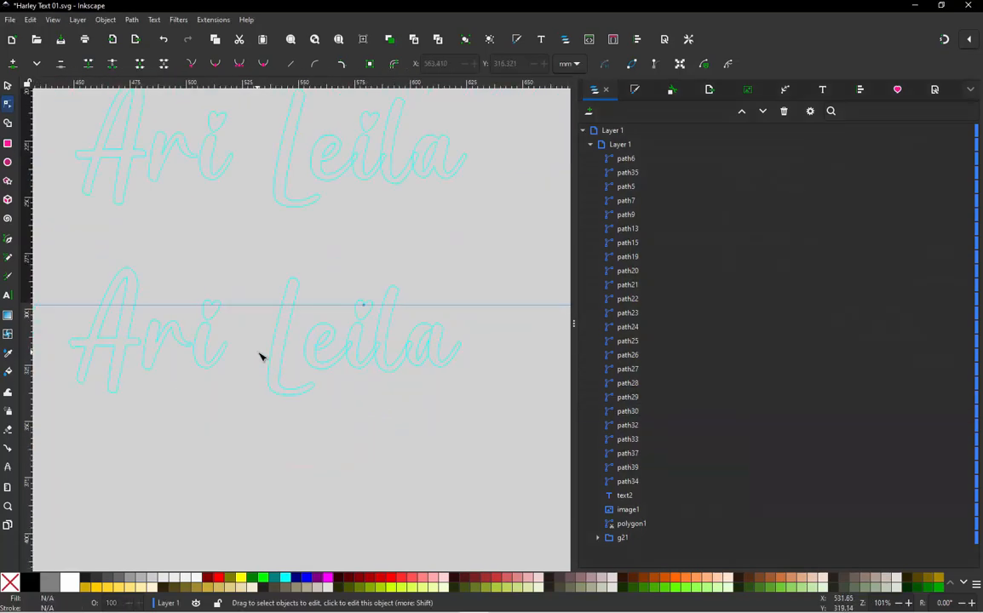
{"action": "scroll", "coordinate": [410, 338], "scroll_direction": "up", "scroll_amount": 1}
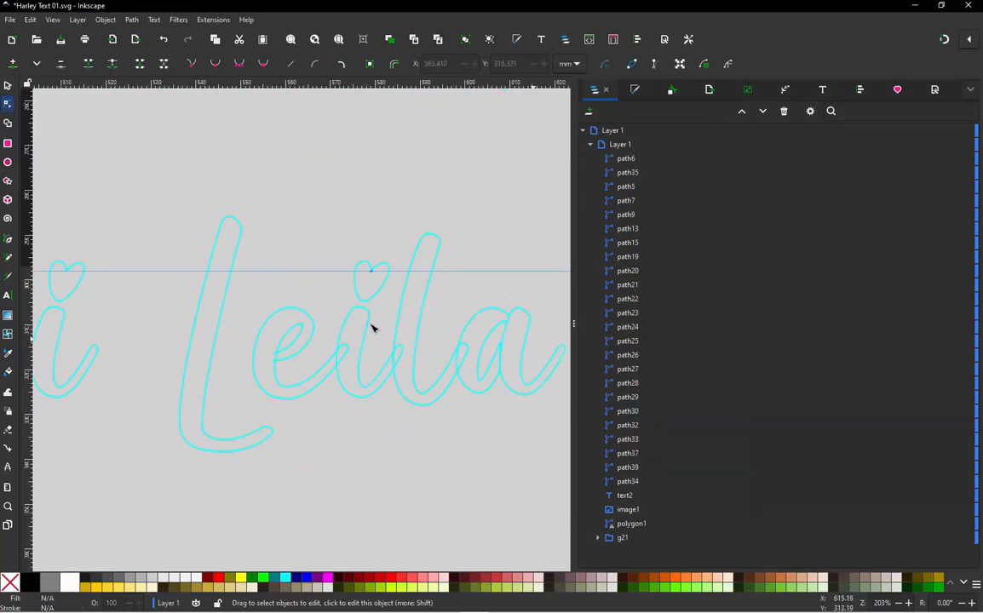
{"action": "scroll", "coordinate": [179, 291], "scroll_direction": "down", "scroll_amount": 1}
{"action": "scroll", "coordinate": [302, 295], "scroll_direction": "up", "scroll_amount": 1}
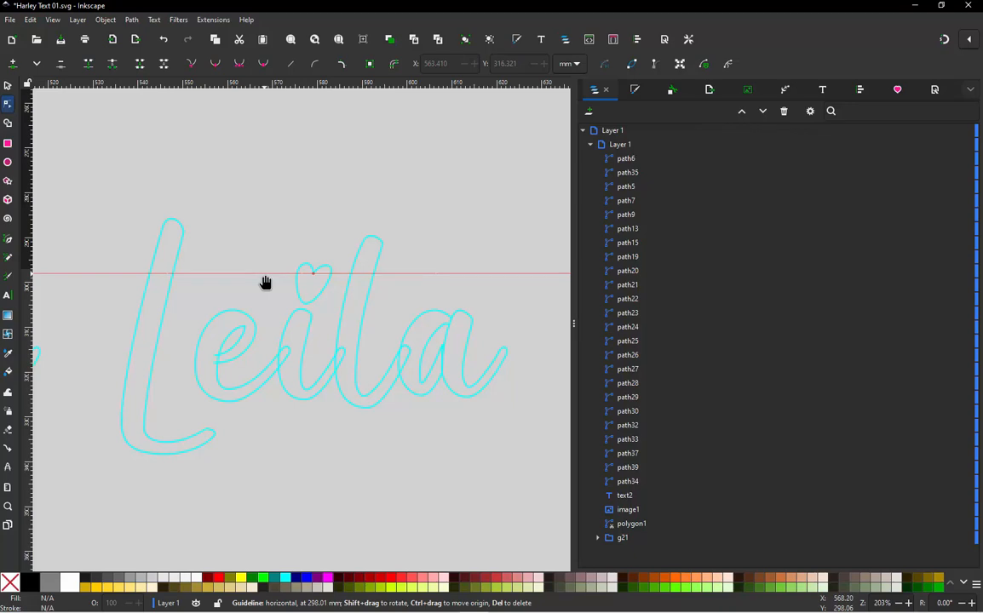
{"action": "key", "text": "Delete"}
{"action": "scroll", "coordinate": [266, 278], "scroll_direction": "down", "scroll_amount": 1}
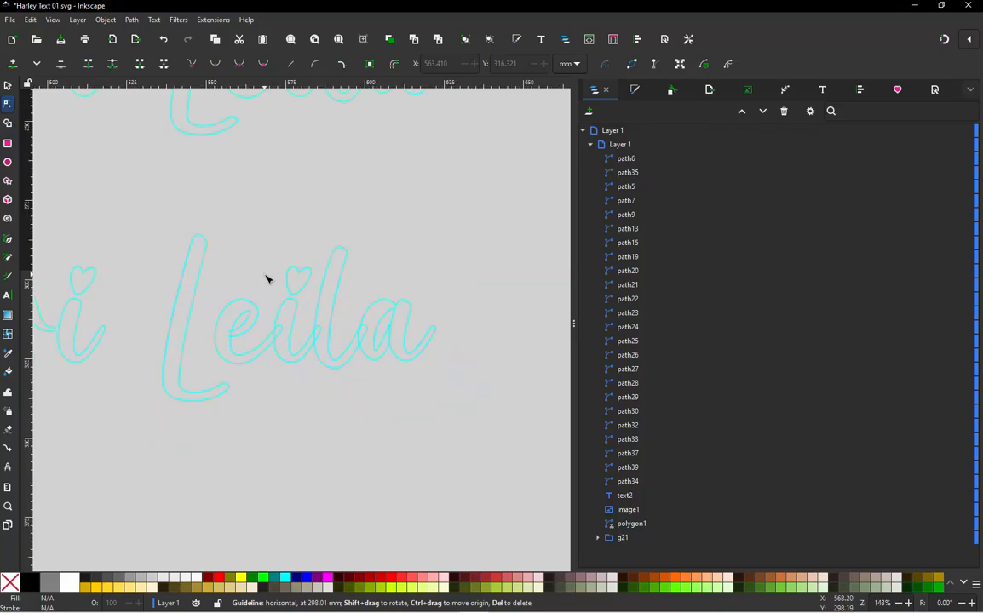
{"action": "scroll", "coordinate": [266, 279], "scroll_direction": "up", "scroll_amount": 1}
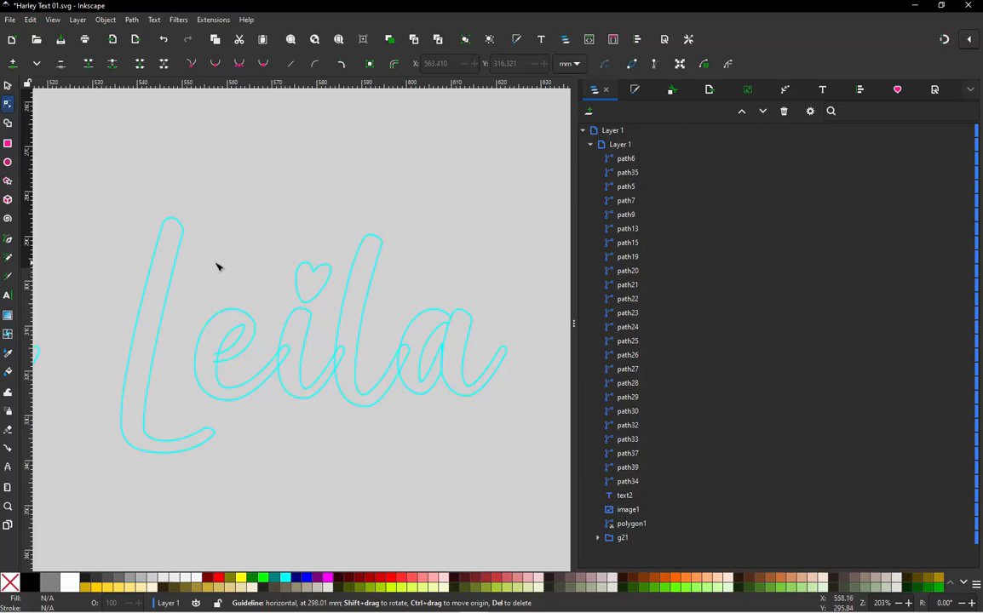
- Re-stack the lower row's last word in order of selection: L, e, the three heart sections, i, l, and the two a sections
{"action": "left_click", "coordinate": [180, 267]}
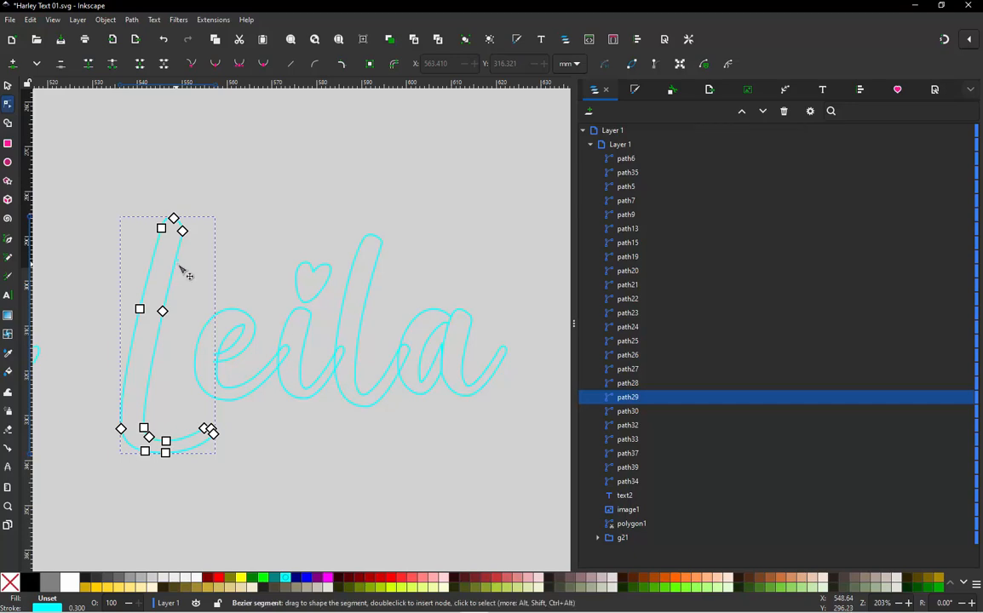
{"action": "left_click", "coordinate": [249, 318], "text": "shift"}
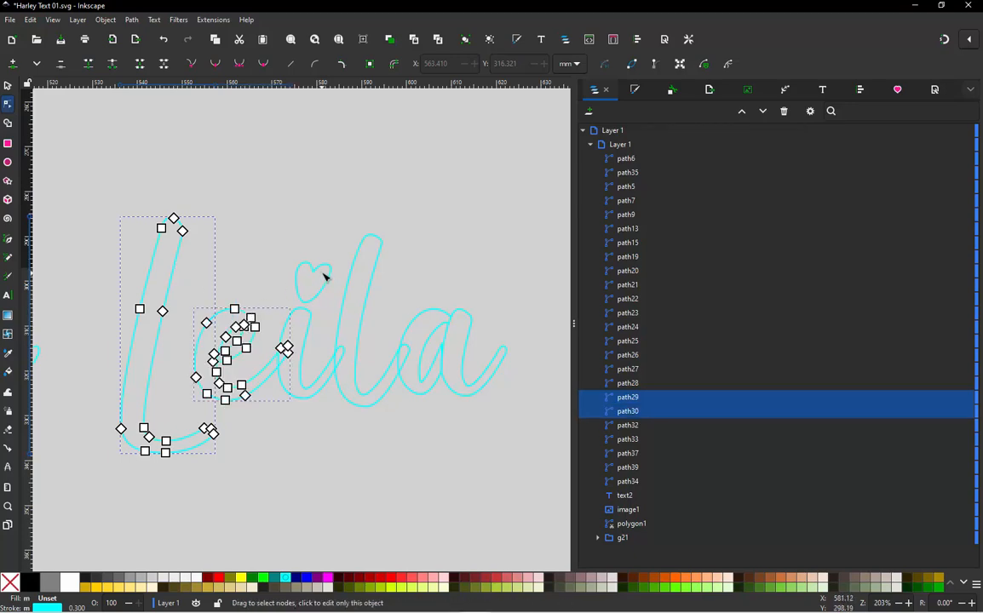
{"action": "scroll", "coordinate": [324, 276], "scroll_direction": "up", "scroll_amount": 2}
{"action": "left_click", "coordinate": [294, 258], "text": "shift"}
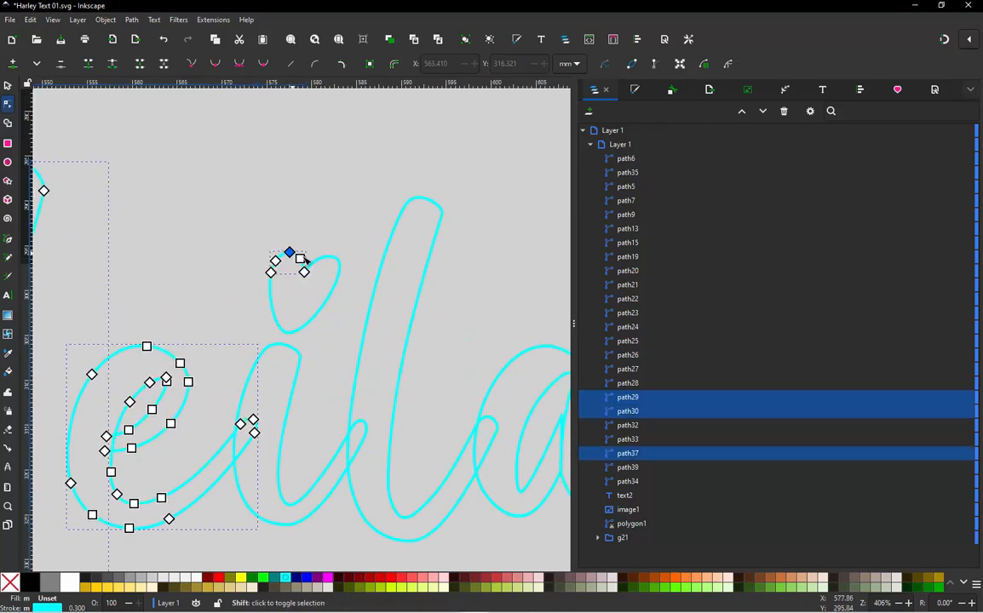
{"action": "left_click", "coordinate": [330, 261], "text": "shift"}
{"action": "left_click", "coordinate": [330, 297], "text": "shift"}
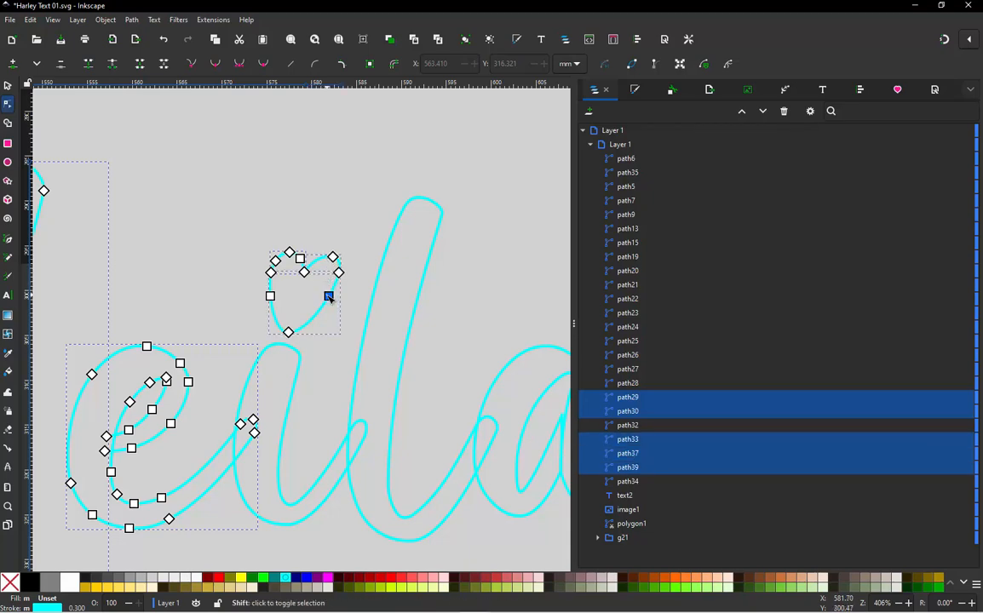
{"action": "left_click", "coordinate": [351, 379], "text": "shift"}
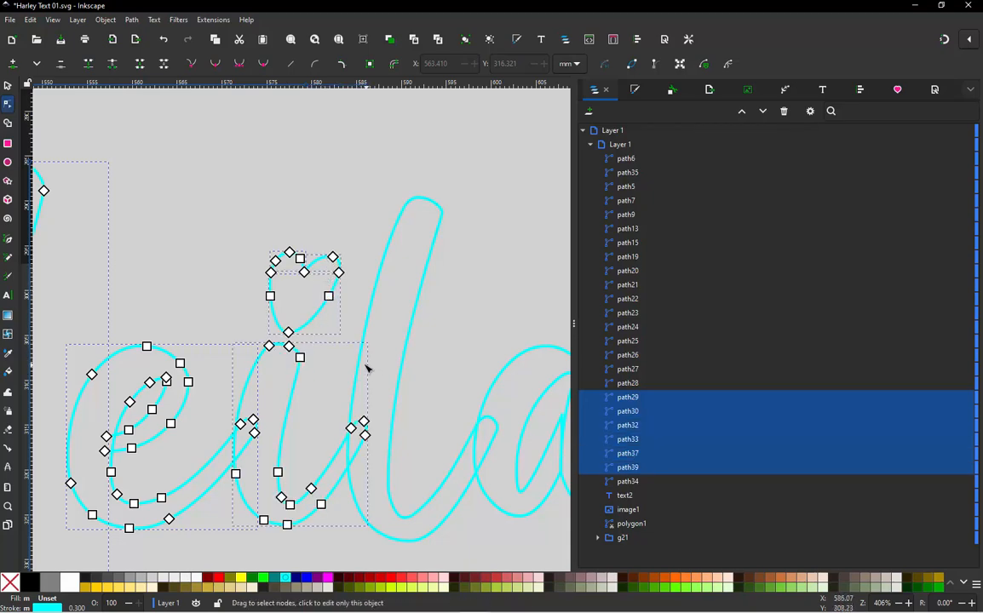
{"action": "left_click", "coordinate": [375, 298], "text": "shift"}
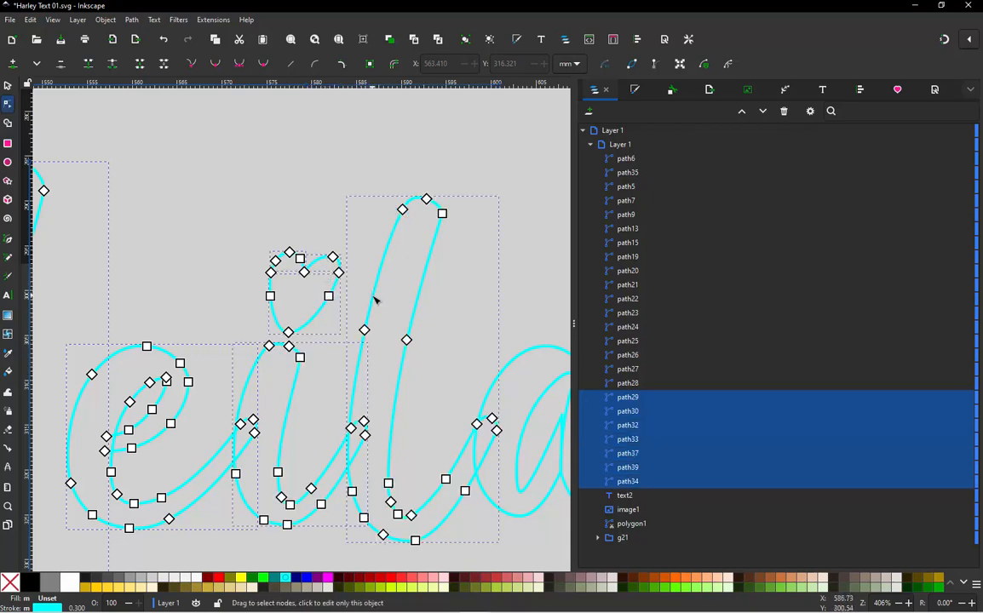
{"action": "left_click", "coordinate": [522, 357], "text": "shift"}
{"action": "scroll", "coordinate": [182, 277], "scroll_direction": "down", "scroll_amount": 2}
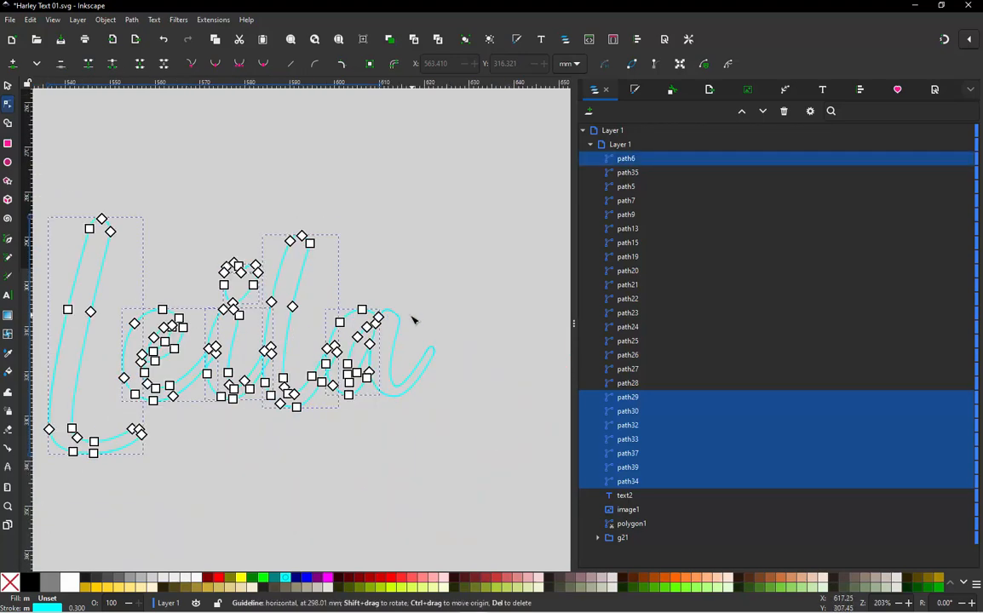
{"action": "left_click", "coordinate": [396, 315], "text": "shift"}
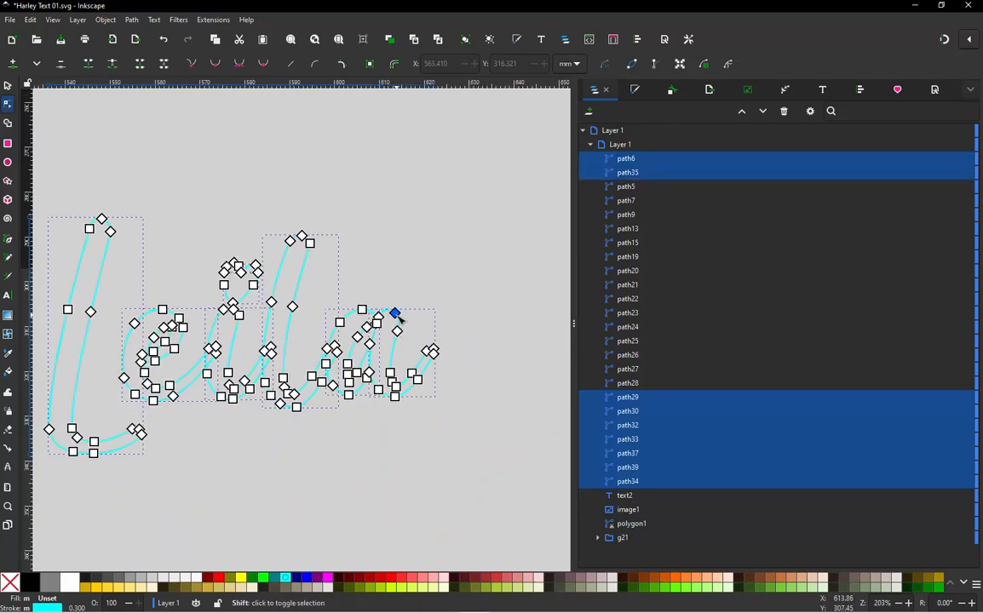
{"action": "left_click", "coordinate": [214, 18]}
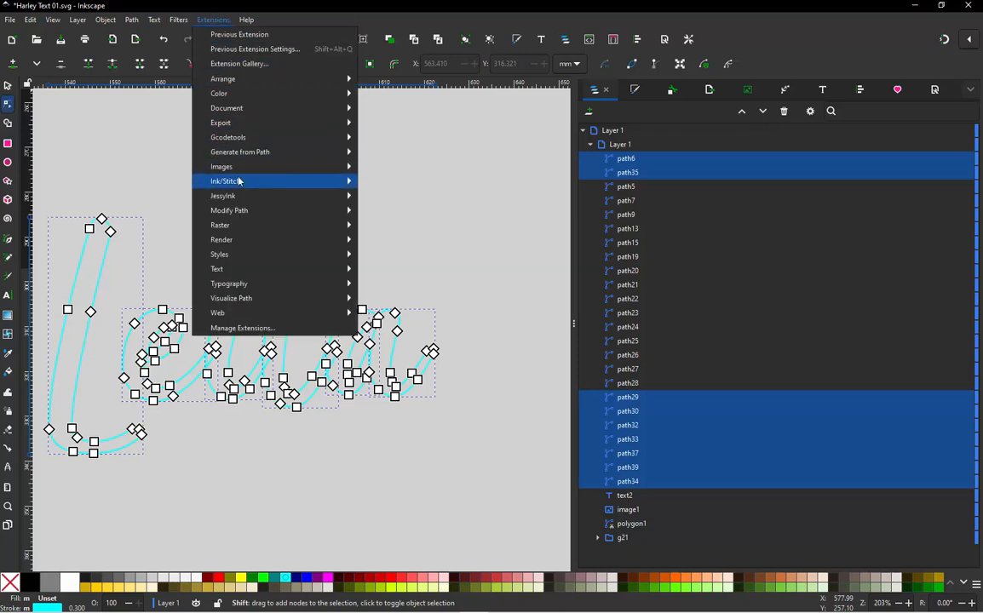
{"action": "mouse_move", "coordinate": [302, 181]}
{"action": "mouse_move", "coordinate": [383, 225]}
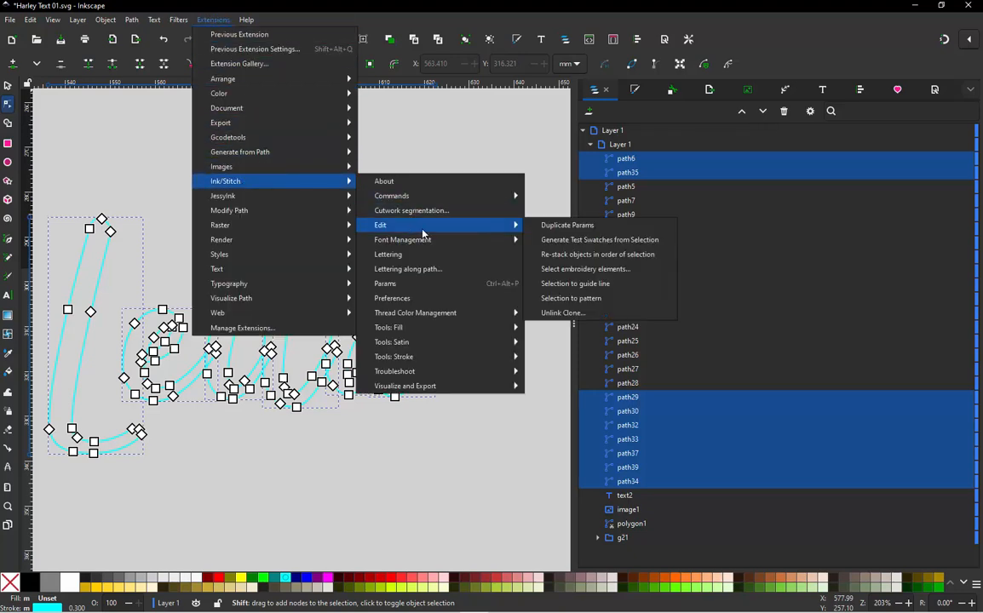
{"action": "left_click", "coordinate": [584, 255]}
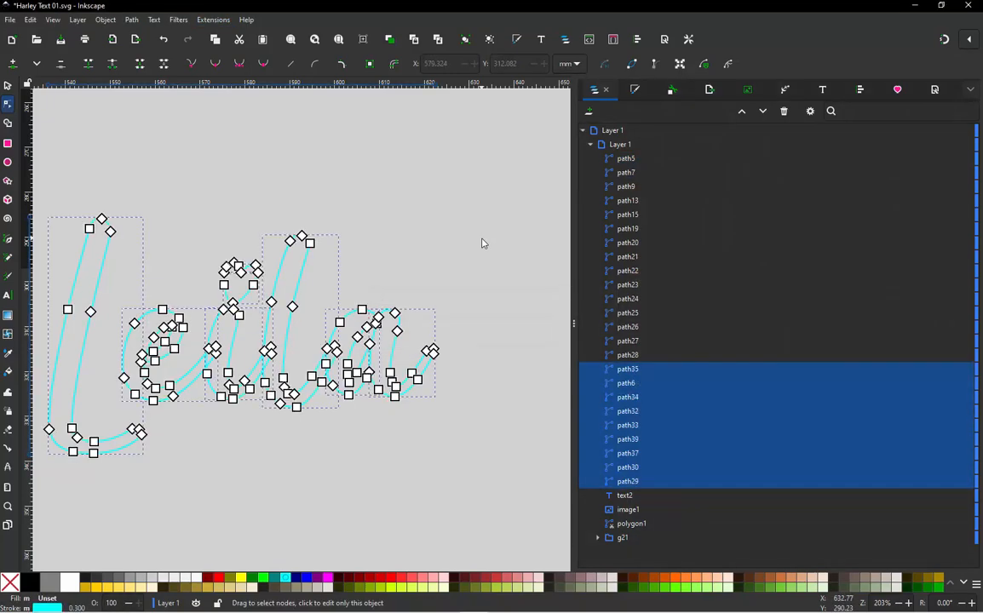
- Preview the stitching of the nine re-stacked sections together in the embroidery parameters and apply the settings
{"action": "scroll", "coordinate": [450, 235], "scroll_direction": "down", "scroll_amount": 1}
{"action": "scroll", "coordinate": [292, 285], "scroll_direction": "up", "scroll_amount": 1}
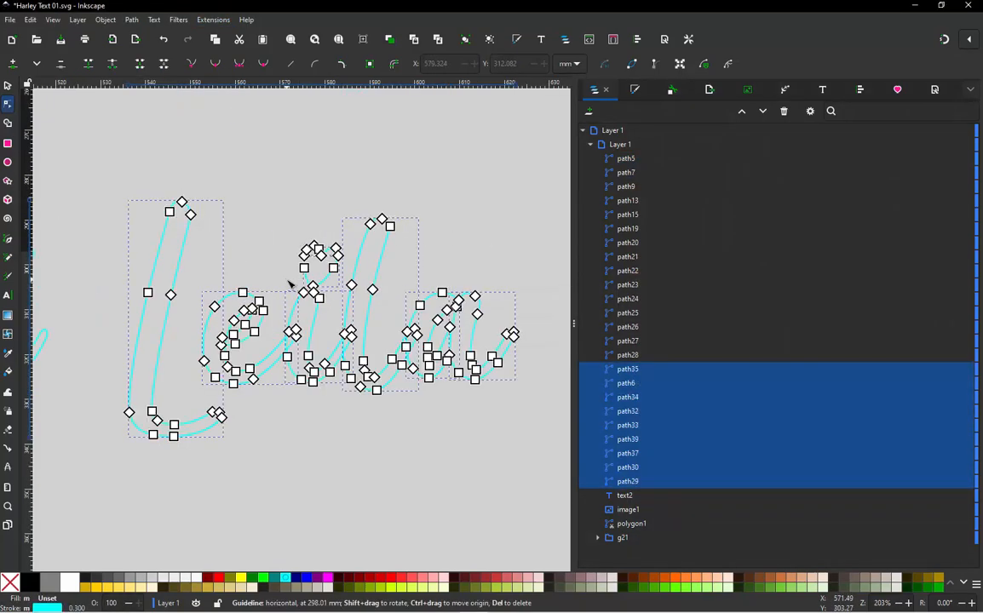
{"action": "key", "text": "ctrl+shift+p"}
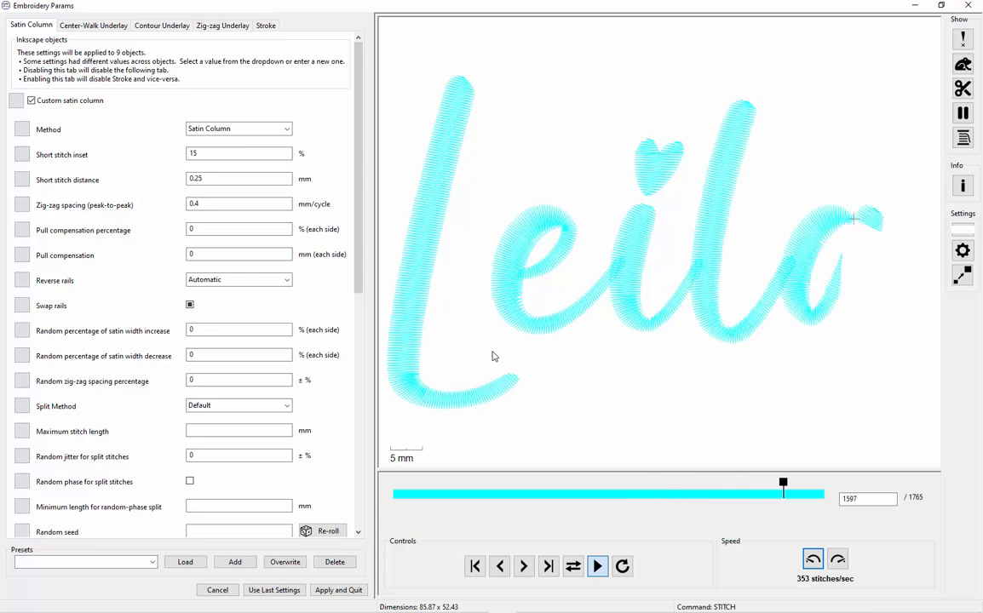
{"action": "left_click", "coordinate": [337, 590]}
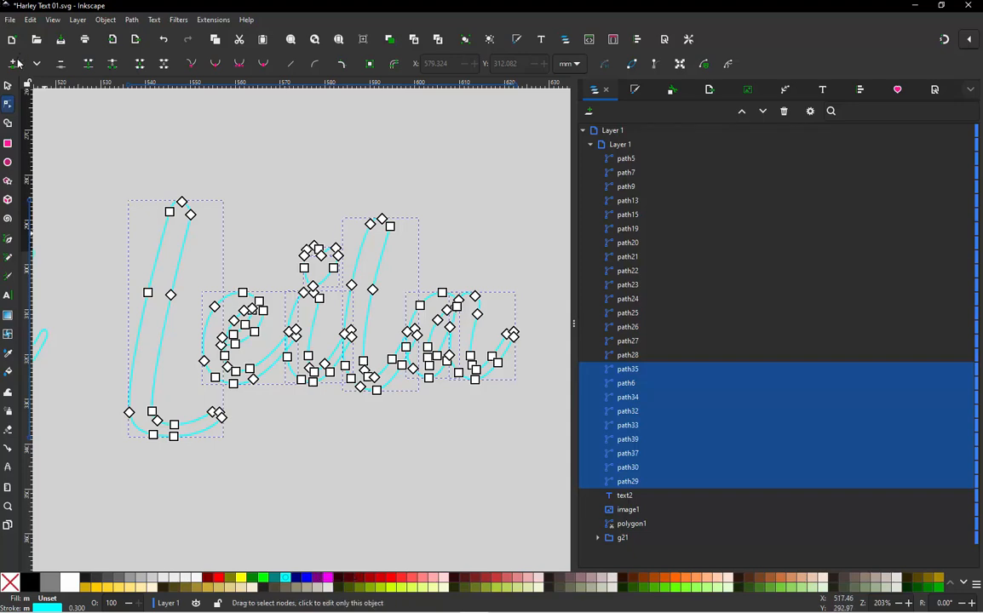
- Give the first two words of the lower row a red stroke, leaving the last word cyan
{"action": "left_click", "coordinate": [7, 86]}
{"action": "left_click", "coordinate": [266, 160]}
{"action": "scroll", "coordinate": [373, 286], "scroll_direction": "down", "scroll_amount": 5}
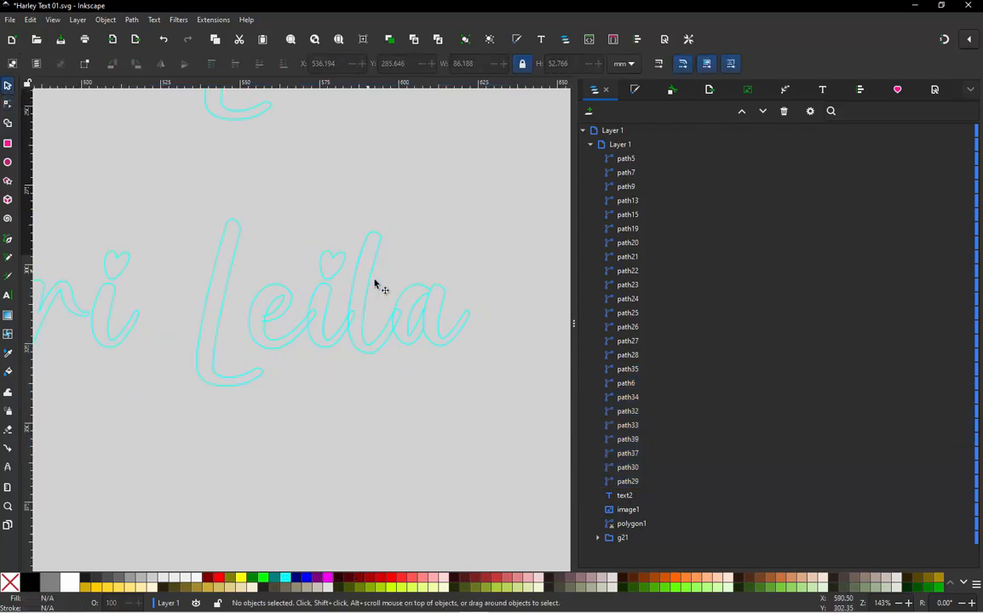
{"action": "scroll", "coordinate": [307, 387], "scroll_direction": "up", "scroll_amount": 3}
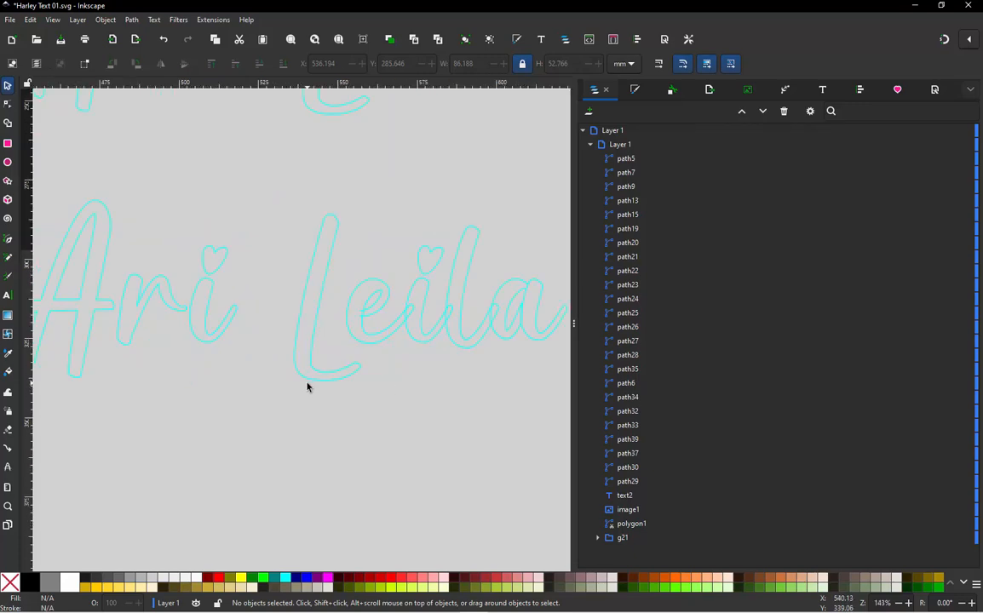
{"action": "scroll", "coordinate": [228, 369], "scroll_direction": "down", "scroll_amount": 3}
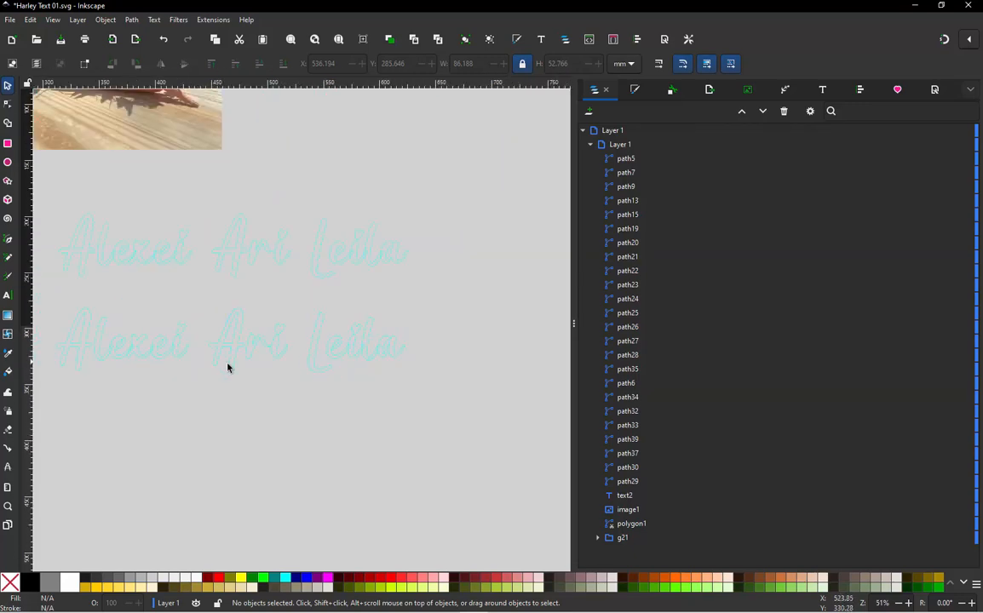
{"action": "scroll", "coordinate": [347, 293], "scroll_direction": "up", "scroll_amount": 1}
{"action": "scroll", "coordinate": [130, 284], "scroll_direction": "down", "scroll_amount": 1}
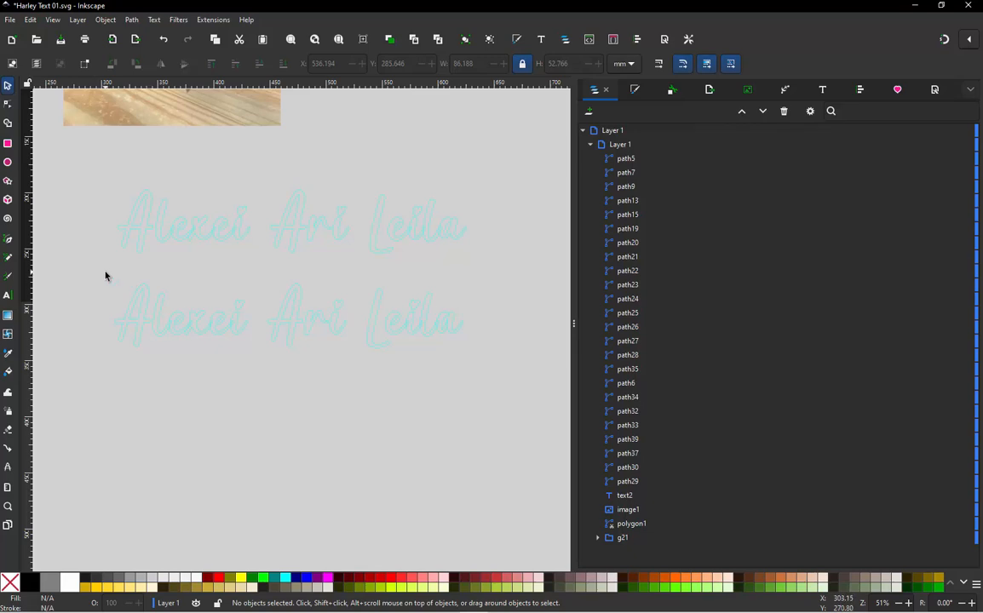
{"action": "left_click_drag", "start_coordinate": [106, 275], "coordinate": [358, 375]}
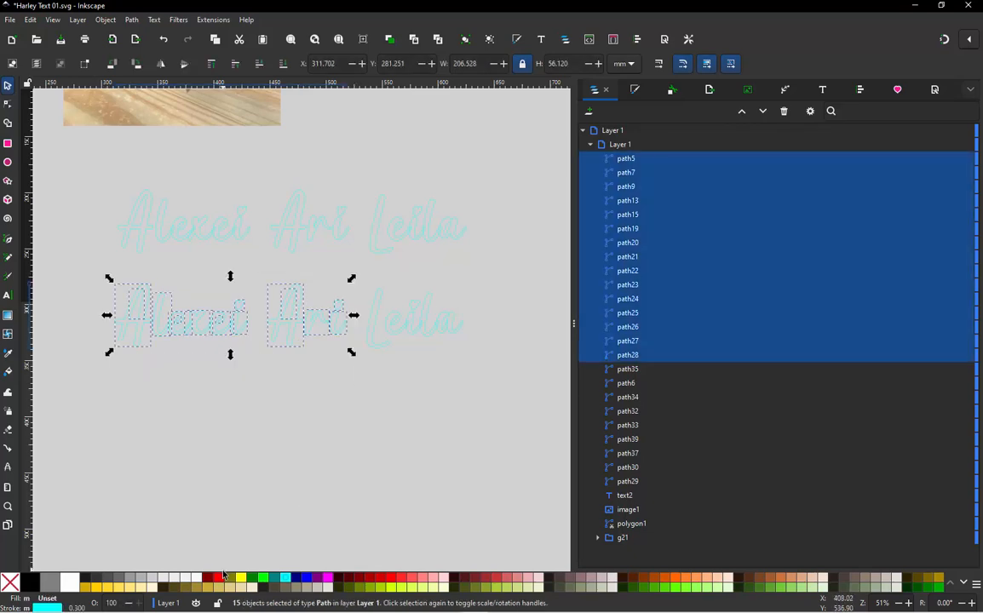
{"action": "left_click", "coordinate": [222, 577], "text": "shift"}
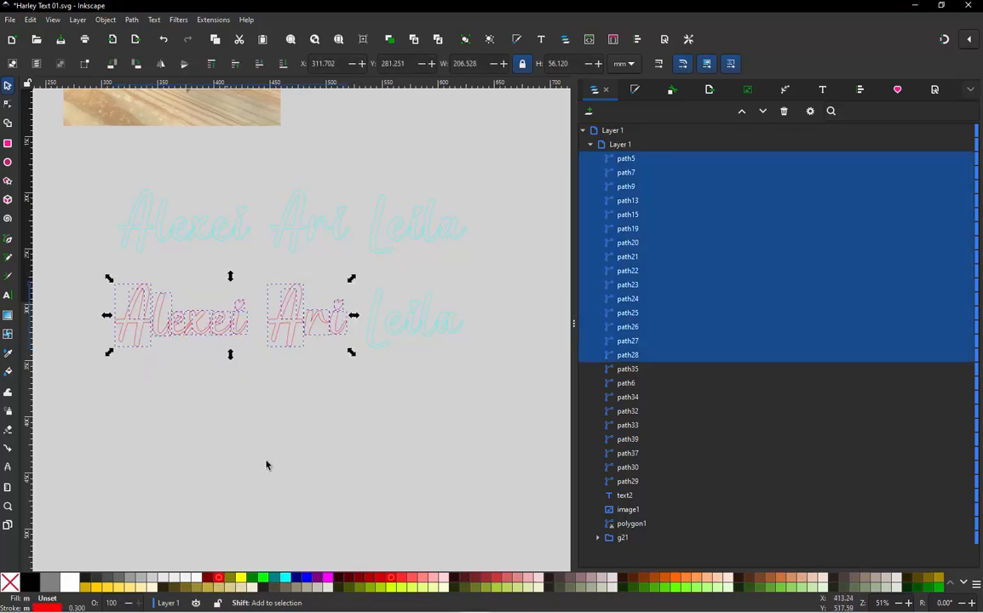
{"action": "left_click", "coordinate": [266, 465]}
- Examine the red letter outlines of the two remaining words in the lower row
{"action": "scroll", "coordinate": [386, 296], "scroll_direction": "up", "scroll_amount": 2}
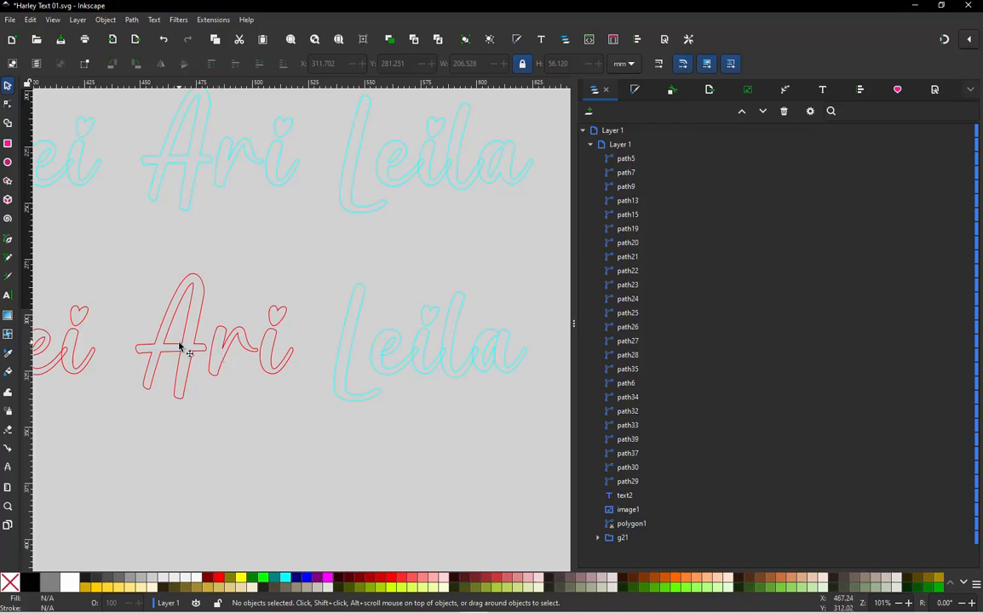
{"action": "scroll", "coordinate": [145, 360], "scroll_direction": "down", "scroll_amount": 3, "text": "ctrl"}
{"action": "scroll", "coordinate": [110, 355], "scroll_direction": "up", "scroll_amount": 2, "text": "ctrl"}
{"action": "scroll", "coordinate": [352, 340], "scroll_direction": "down", "scroll_amount": 1, "text": "ctrl"}
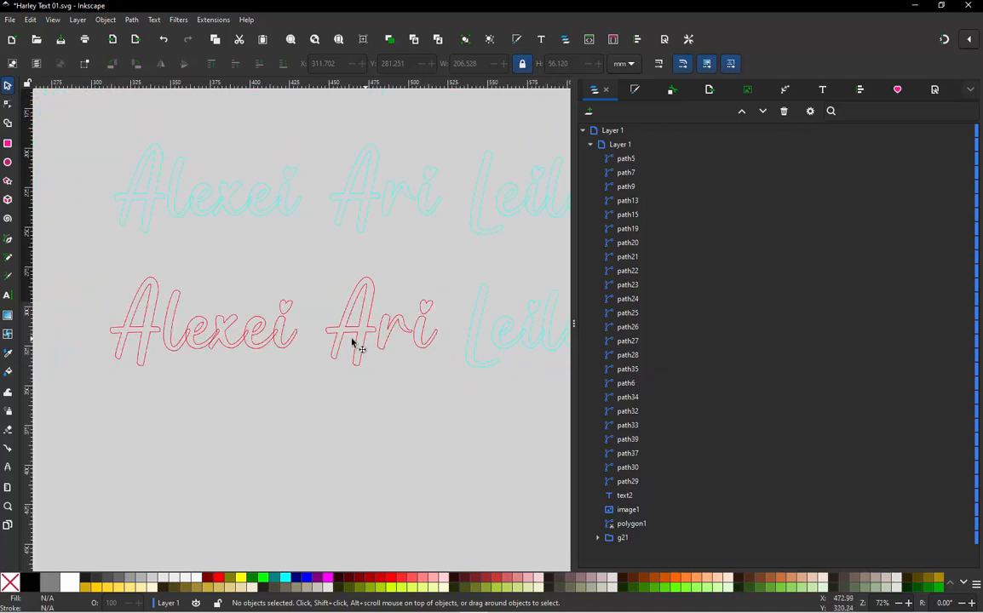
{"action": "scroll", "coordinate": [219, 339], "scroll_direction": "up", "scroll_amount": 2, "text": "ctrl"}
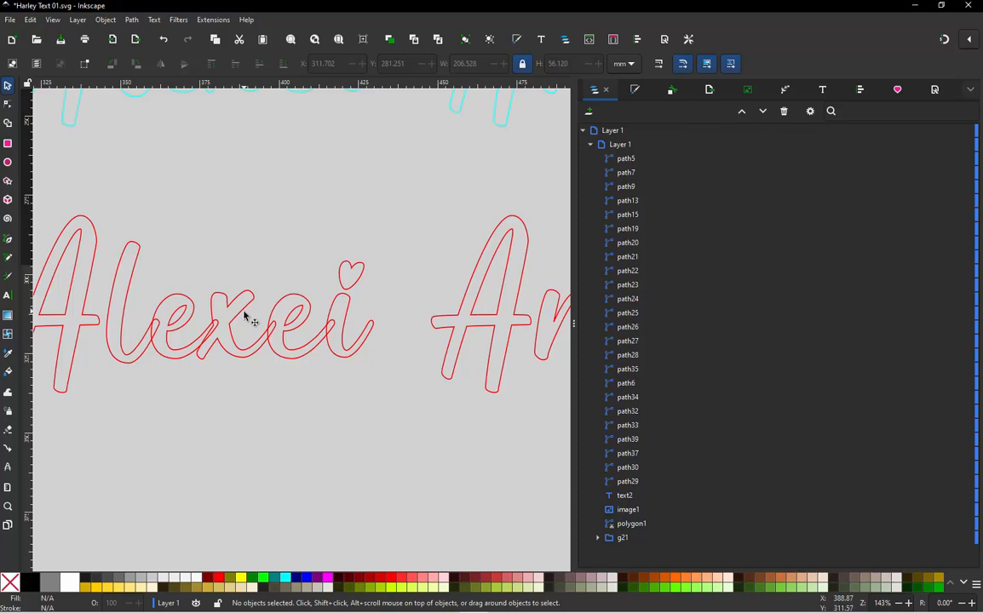
{"action": "key", "text": "minus"}
{"action": "key", "text": "minus"}
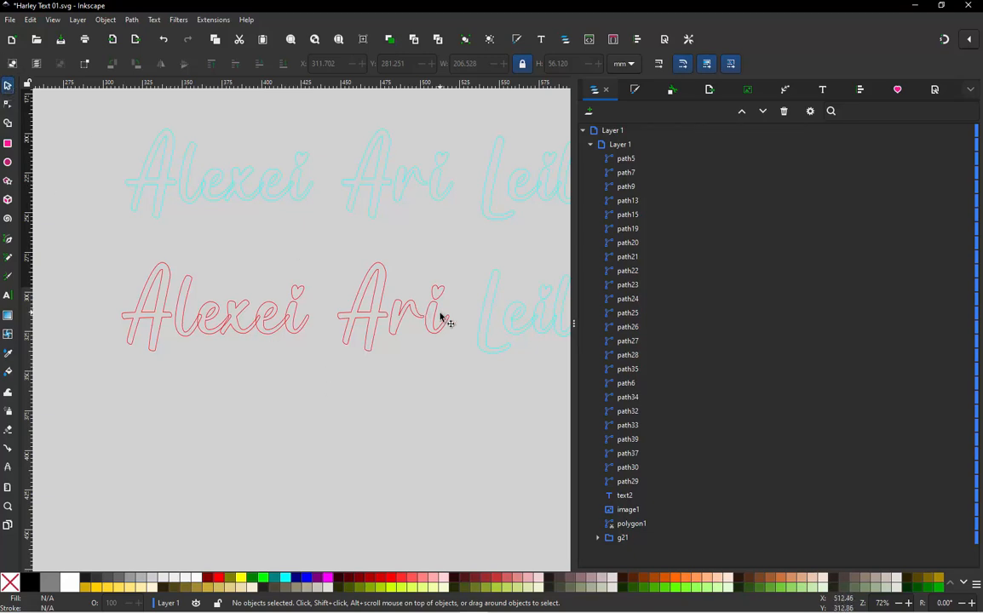
- Break the red r outline at its inner notch and lower stem corner, and split it into separate stem and arch paths
{"action": "scroll", "coordinate": [441, 318], "scroll_direction": "up", "scroll_amount": 5}
{"action": "scroll", "coordinate": [439, 318], "scroll_direction": "down", "scroll_amount": 2}
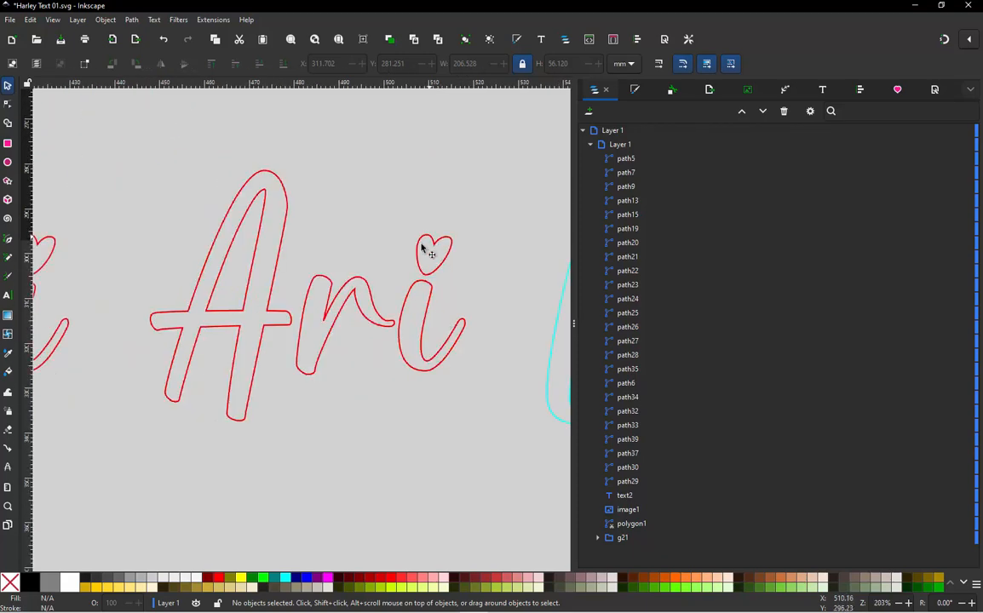
{"action": "scroll", "coordinate": [365, 318], "scroll_direction": "up", "scroll_amount": 3}
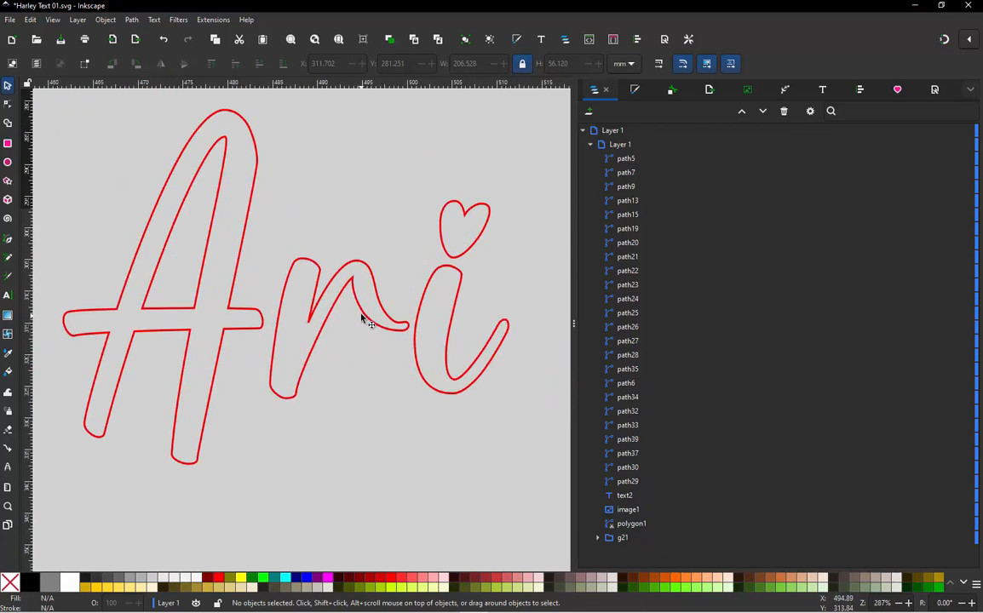
{"action": "left_click", "coordinate": [307, 298]}
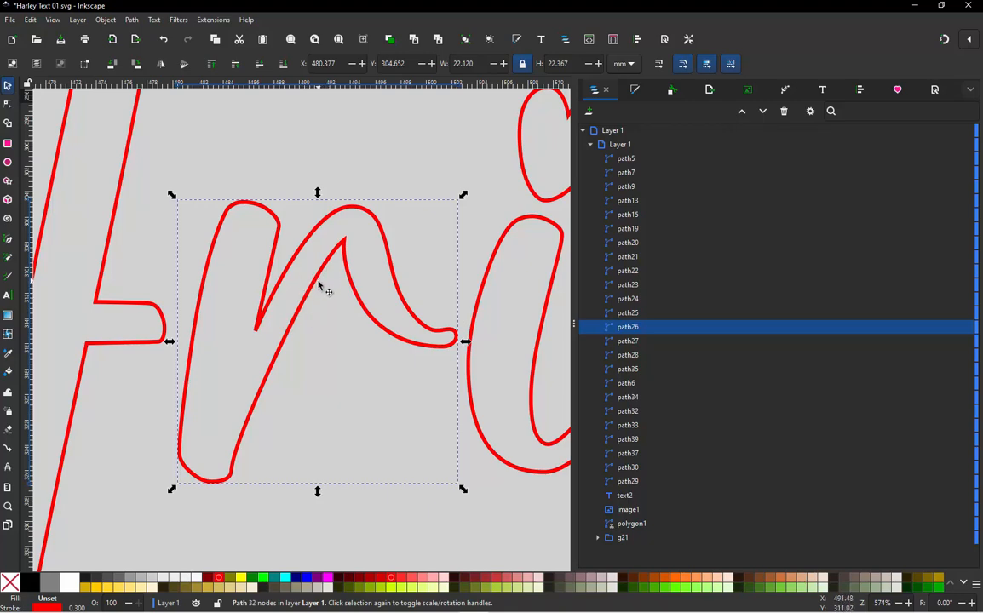
{"action": "double_click", "coordinate": [320, 288]}
{"action": "left_click", "coordinate": [254, 330]}
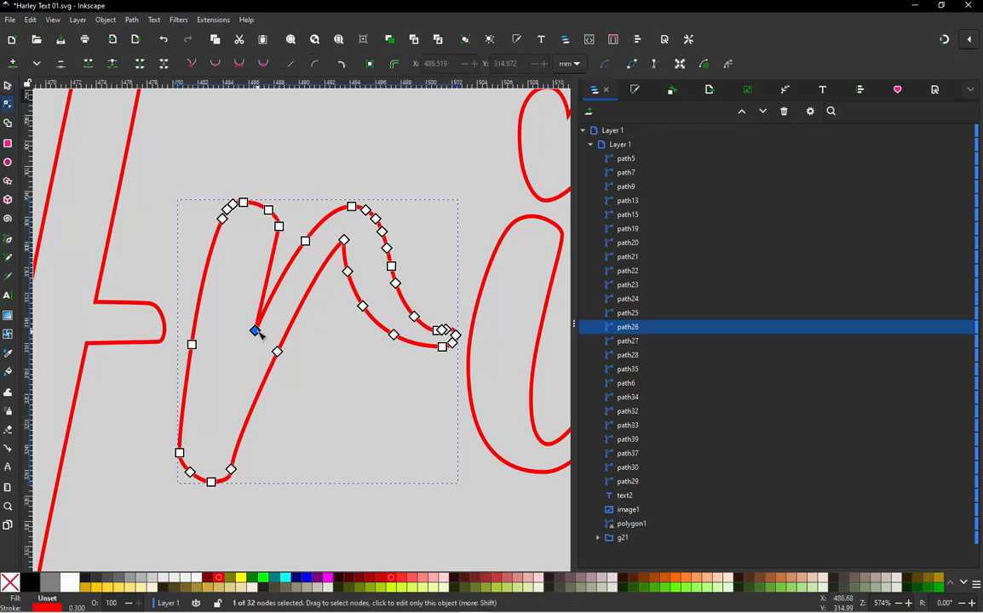
{"action": "left_click", "coordinate": [232, 470], "text": "shift"}
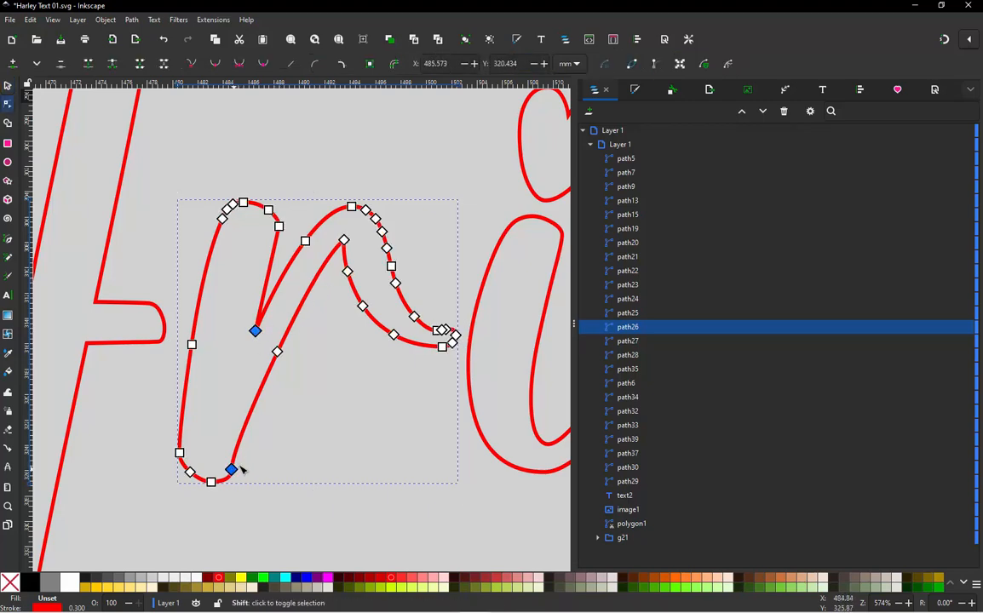
{"action": "left_click", "coordinate": [132, 21]}
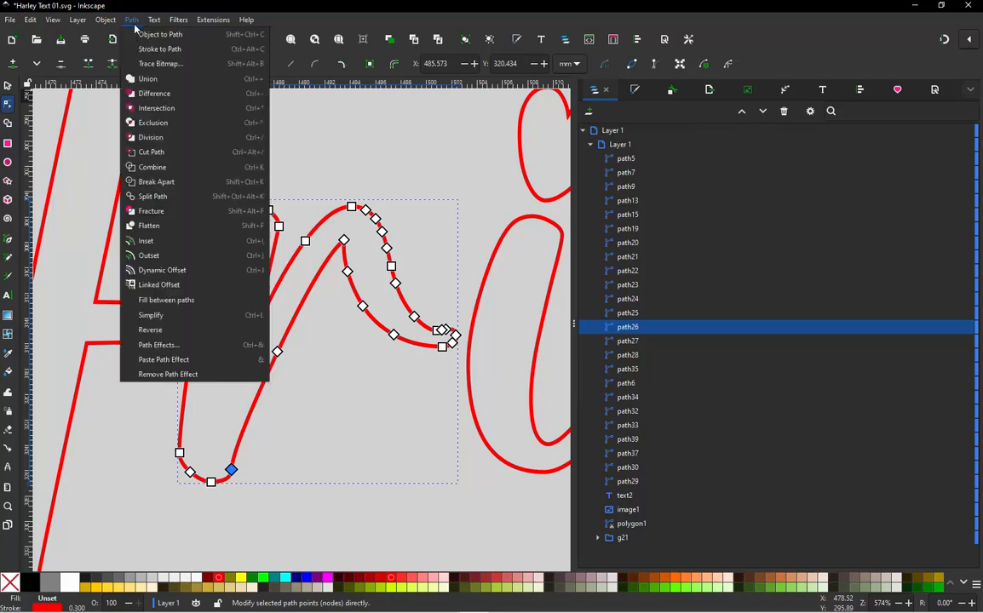
{"action": "key", "text": "Escape"}
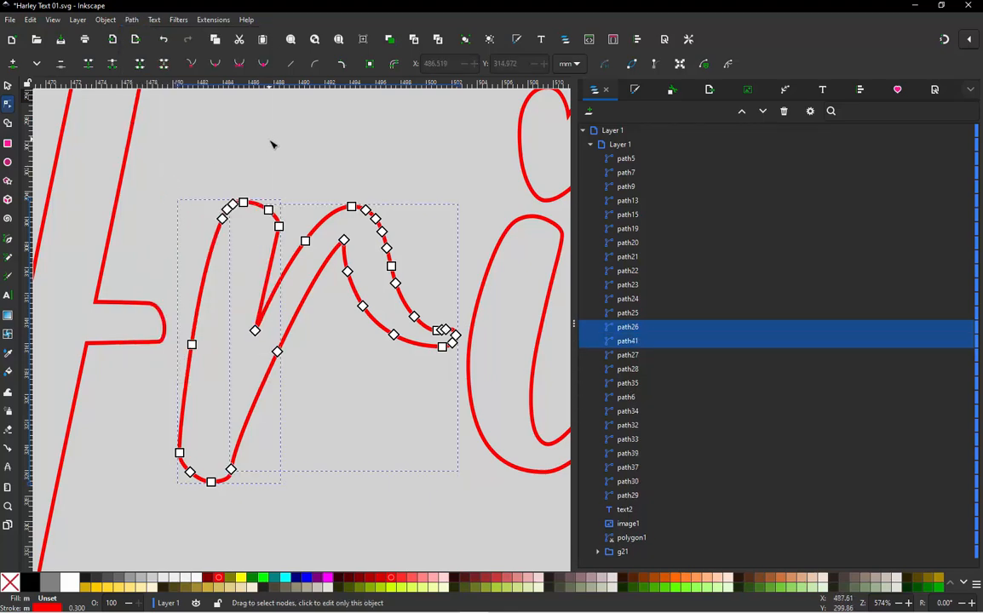
- Close the r's stem path with a straight segment between its open ends at the notch and the lower corner
{"action": "left_click", "coordinate": [273, 151]}
{"action": "left_click", "coordinate": [265, 208]}
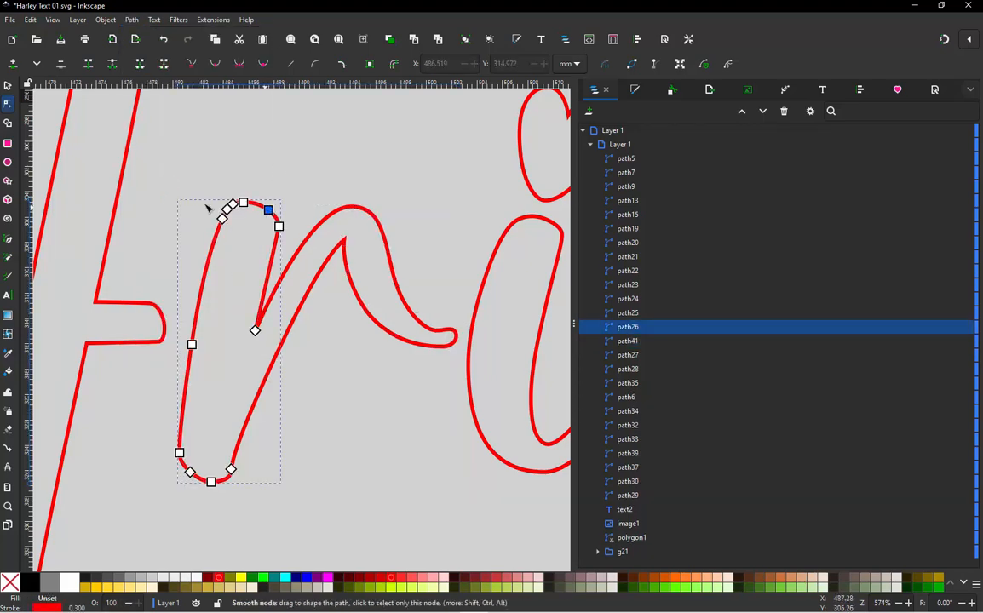
{"action": "left_click", "coordinate": [8, 87]}
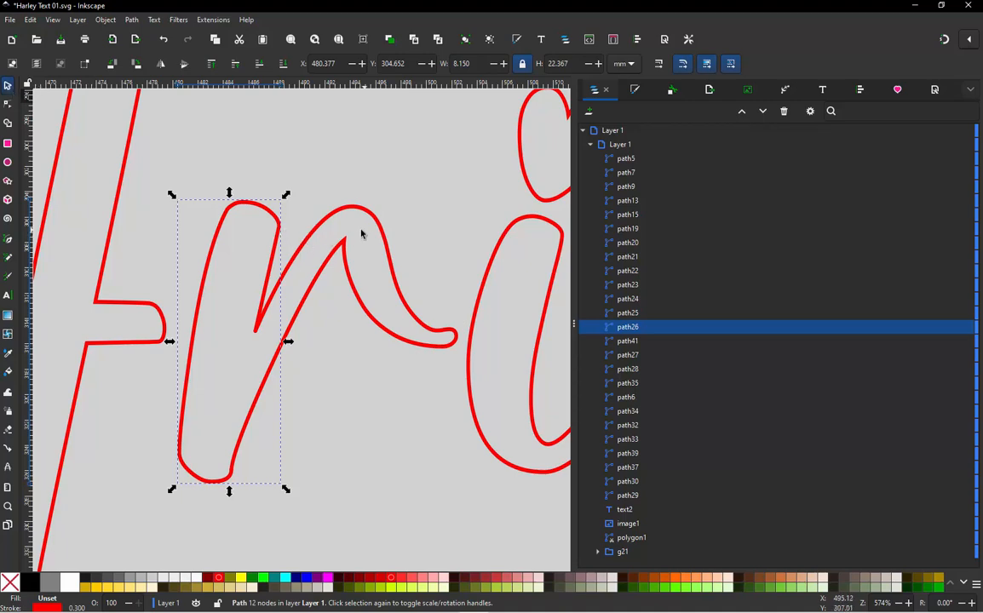
{"action": "left_click", "coordinate": [387, 246]}
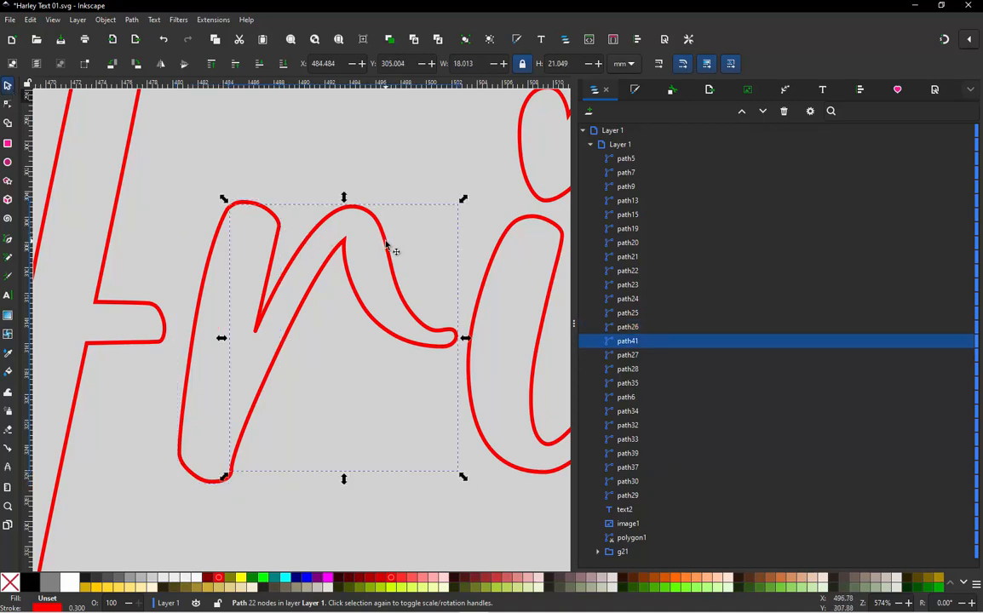
{"action": "left_click", "coordinate": [225, 222]}
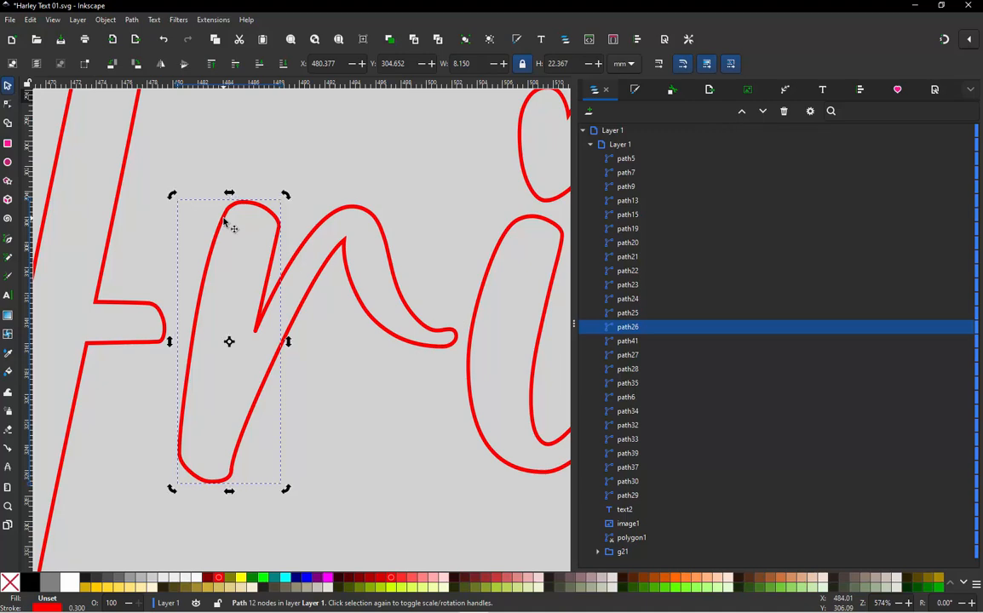
{"action": "key", "text": "n"}
{"action": "left_click", "coordinate": [255, 331]}
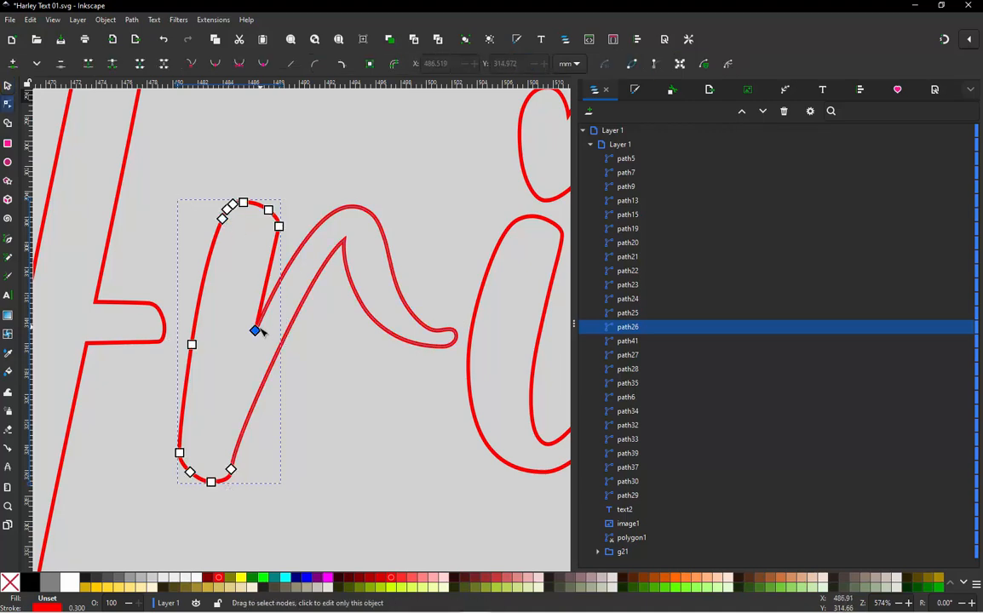
{"action": "left_click", "coordinate": [231, 469], "text": "shift"}
{"action": "left_click", "coordinate": [142, 64]}
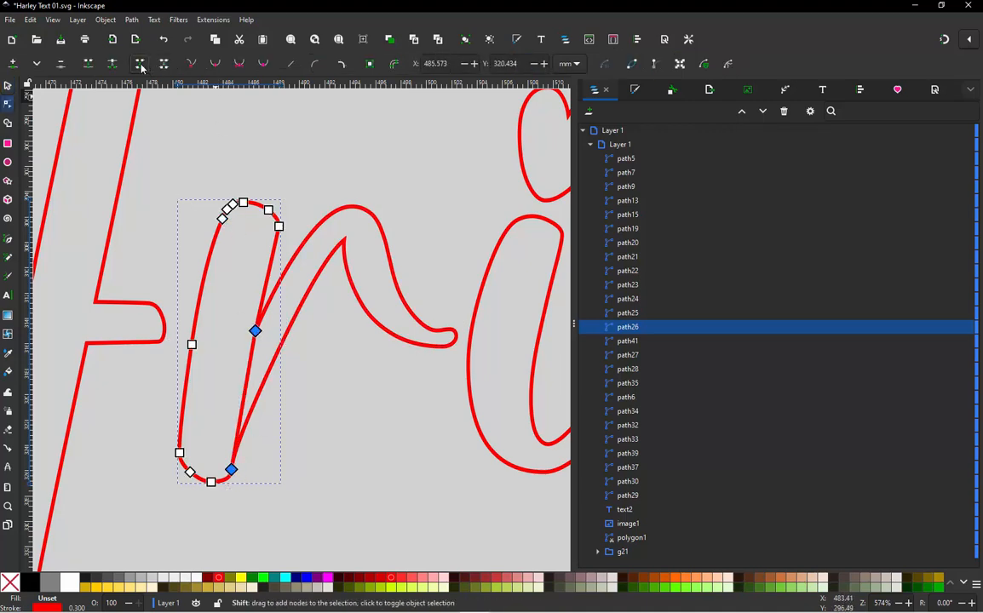
- Insert a node on the stem's rounded top and make it and the bottom middle node cusp nodes
{"action": "double_click", "coordinate": [252, 203]}
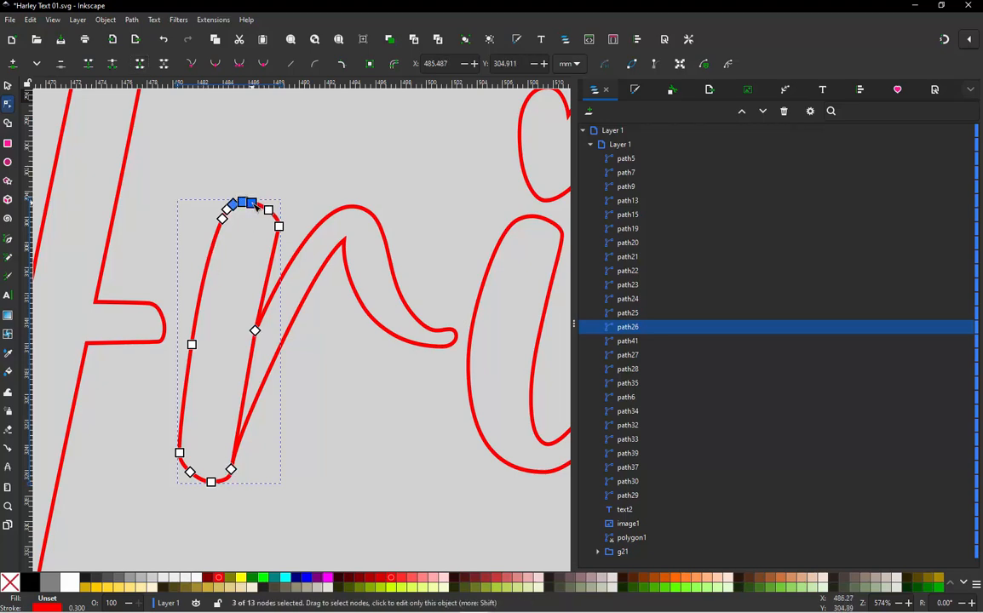
{"action": "key", "text": "shift+s"}
{"action": "left_click", "coordinate": [211, 481]}
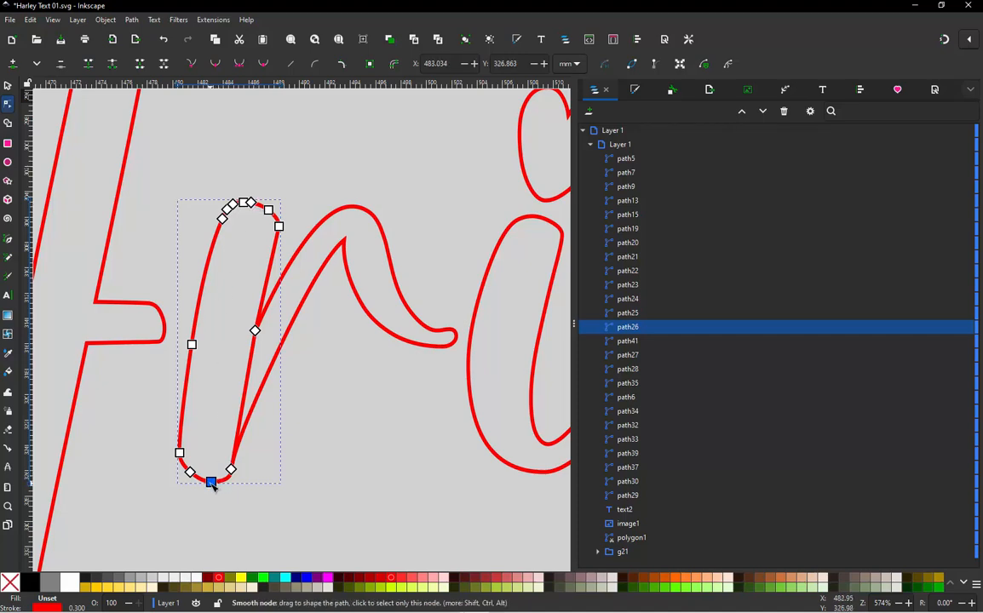
{"action": "left_click", "coordinate": [189, 472], "text": "shift"}
- Delete the surplus nodes around the r stem's bottom curve, notch and rounded top, keeping its outline smooth
{"action": "left_click", "coordinate": [190, 472], "text": "ctrl+alt"}
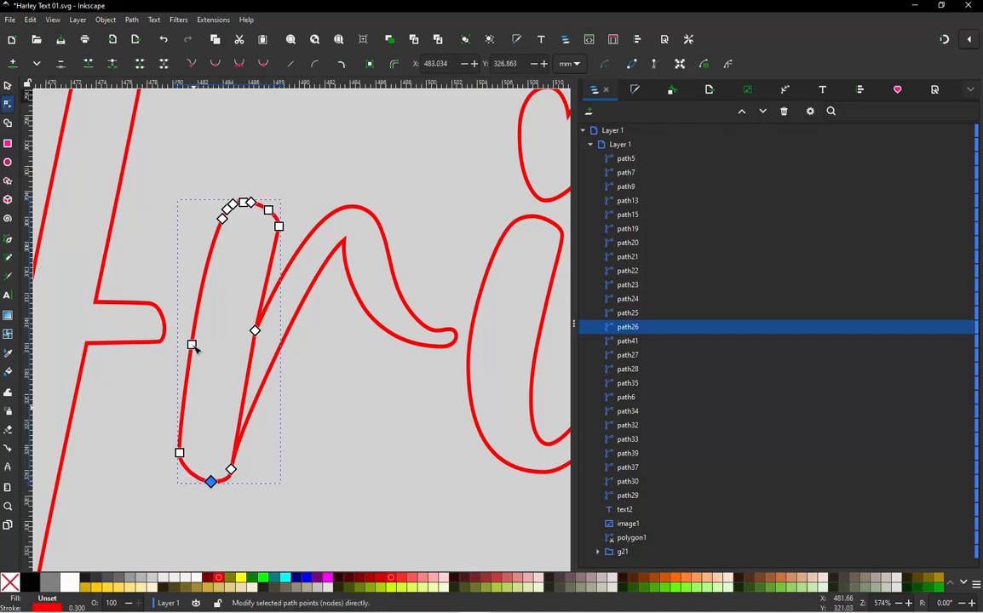
{"action": "left_click", "coordinate": [254, 330], "text": "ctrl+alt"}
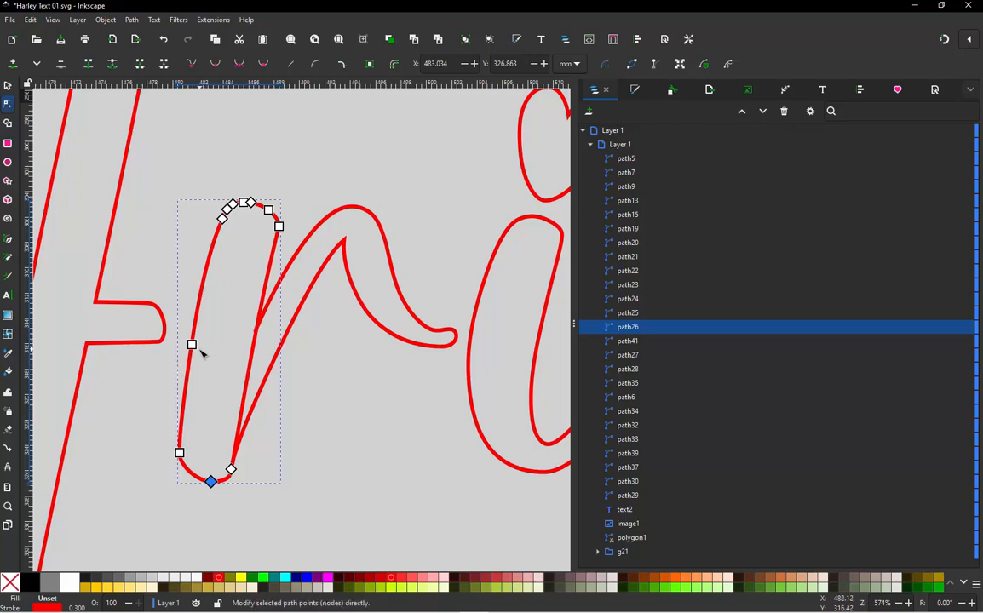
{"action": "scroll", "coordinate": [241, 179], "scroll_direction": "up", "scroll_amount": 3}
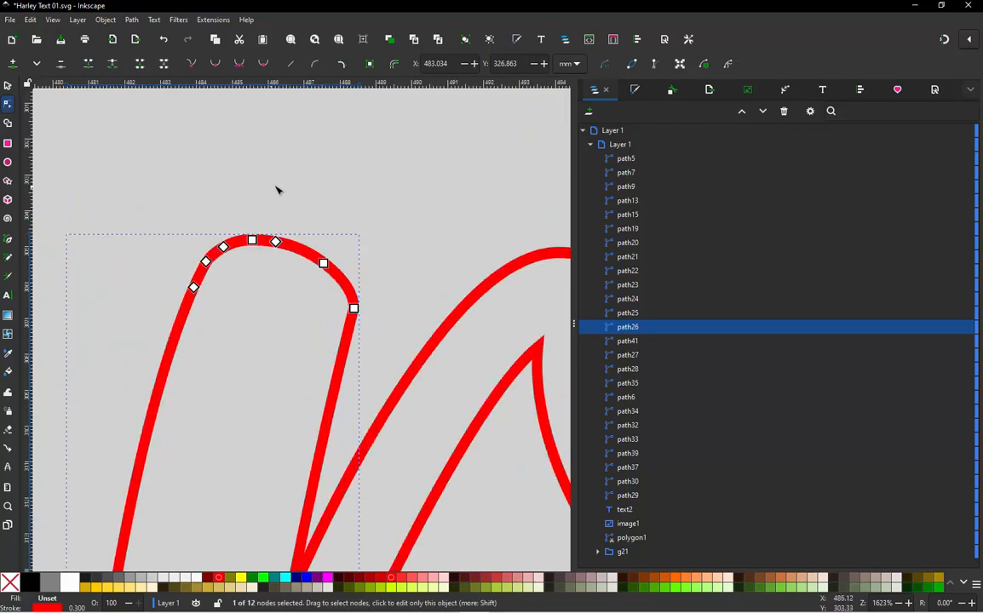
{"action": "left_click", "coordinate": [252, 240], "text": "ctrl+alt"}
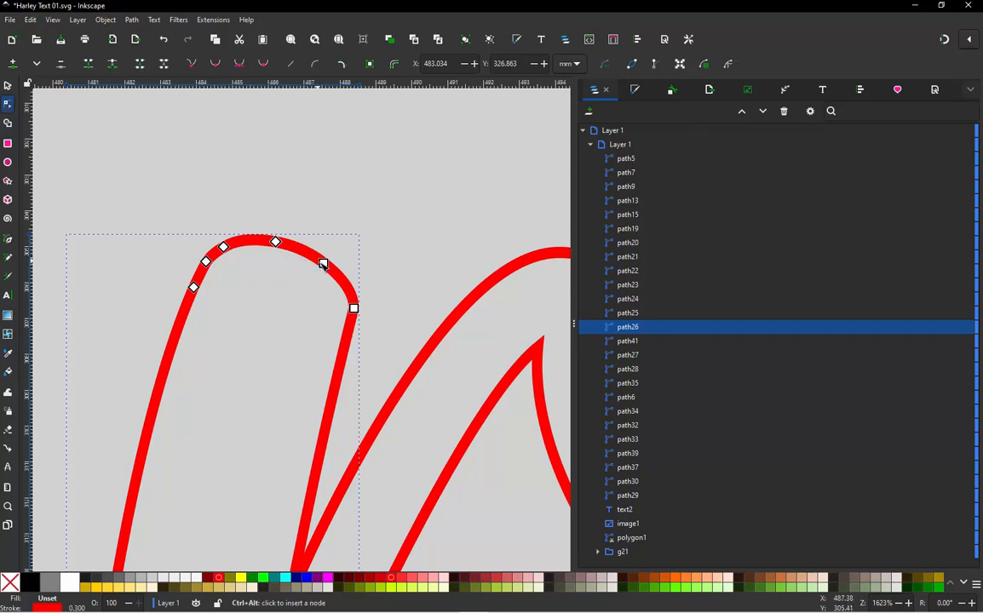
{"action": "left_click", "coordinate": [324, 264], "text": "ctrl+alt"}
{"action": "left_click", "coordinate": [223, 247], "text": "ctrl+alt"}
{"action": "left_click", "coordinate": [205, 261], "text": "ctrl+alt"}
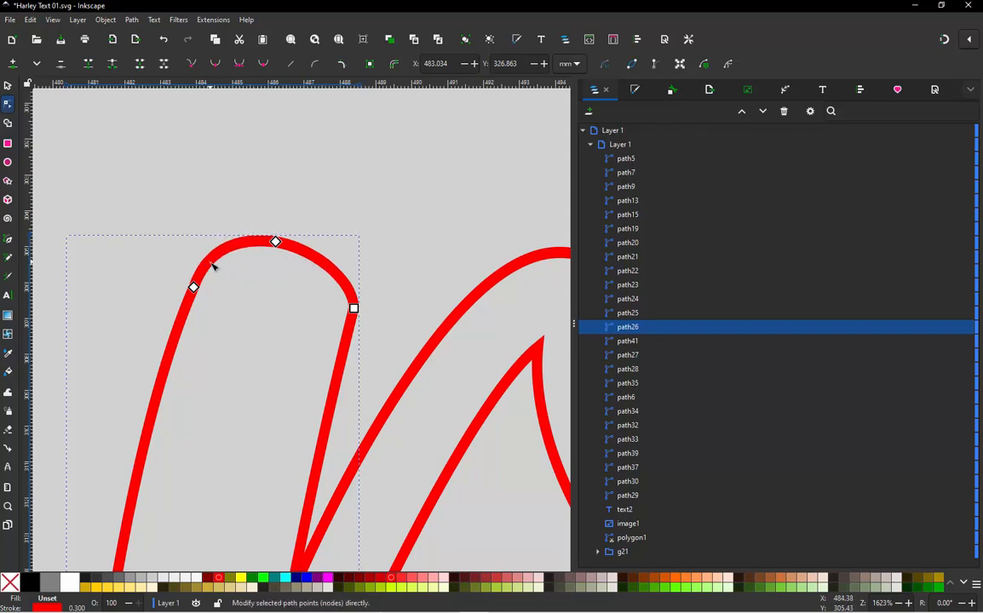
{"action": "scroll", "coordinate": [290, 212], "scroll_direction": "down", "scroll_amount": 3}
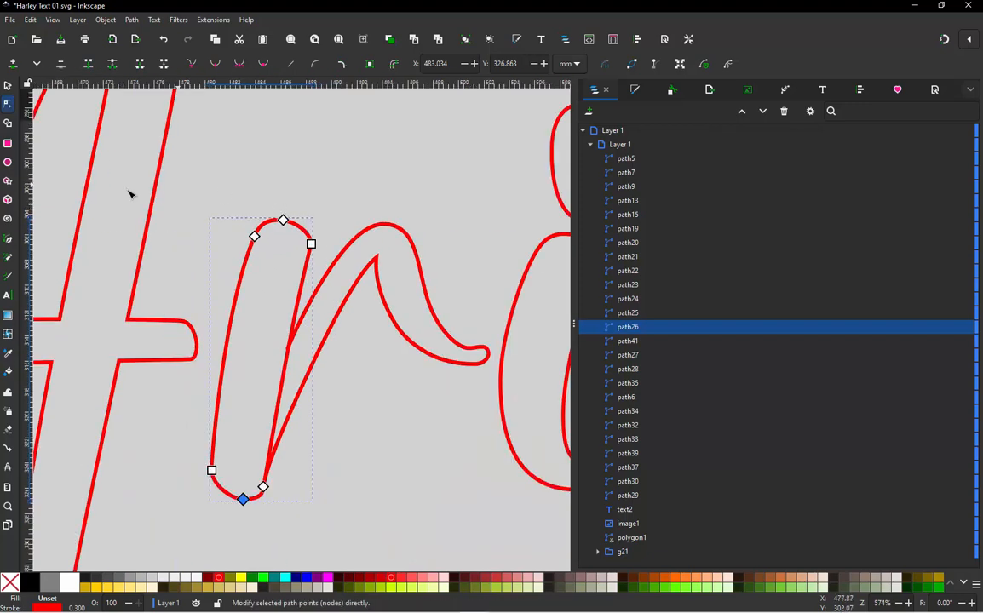
{"action": "key", "text": "s"}
{"action": "left_click", "coordinate": [261, 192]}
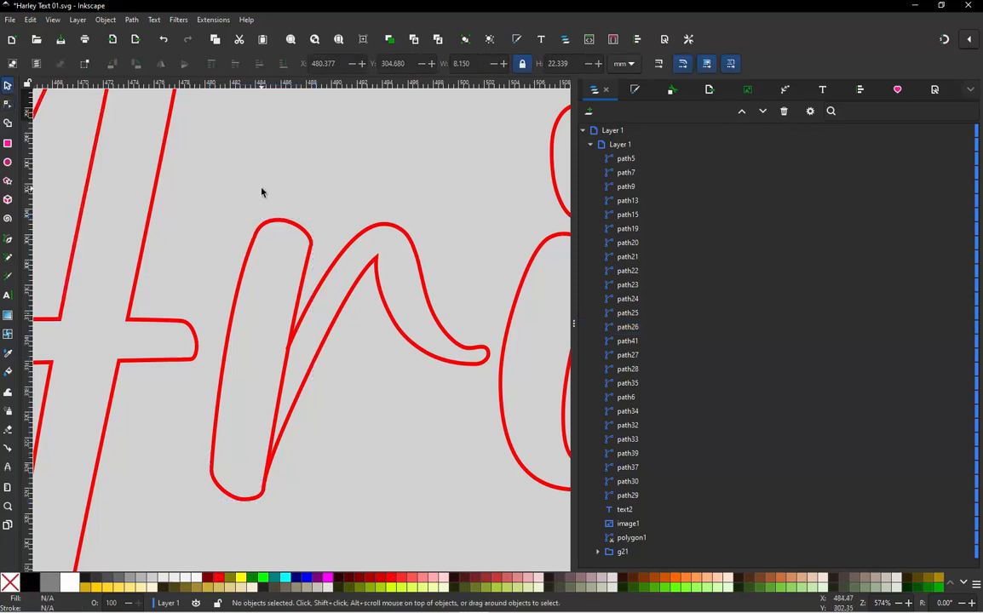
- Hide the r's finished stem path so only the arch piece remains in view
{"action": "left_click", "coordinate": [334, 240]}
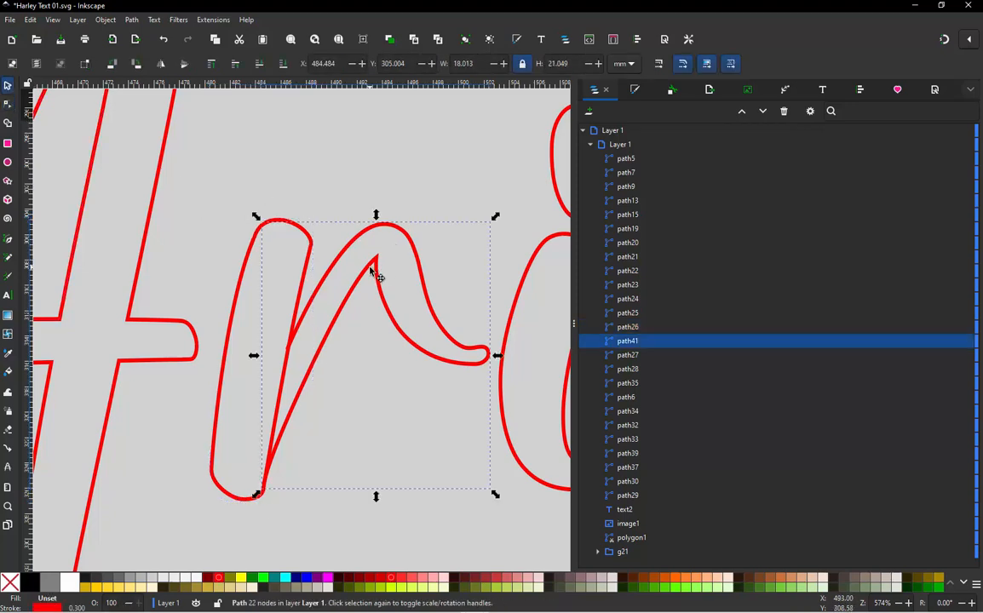
{"action": "left_click", "coordinate": [285, 228]}
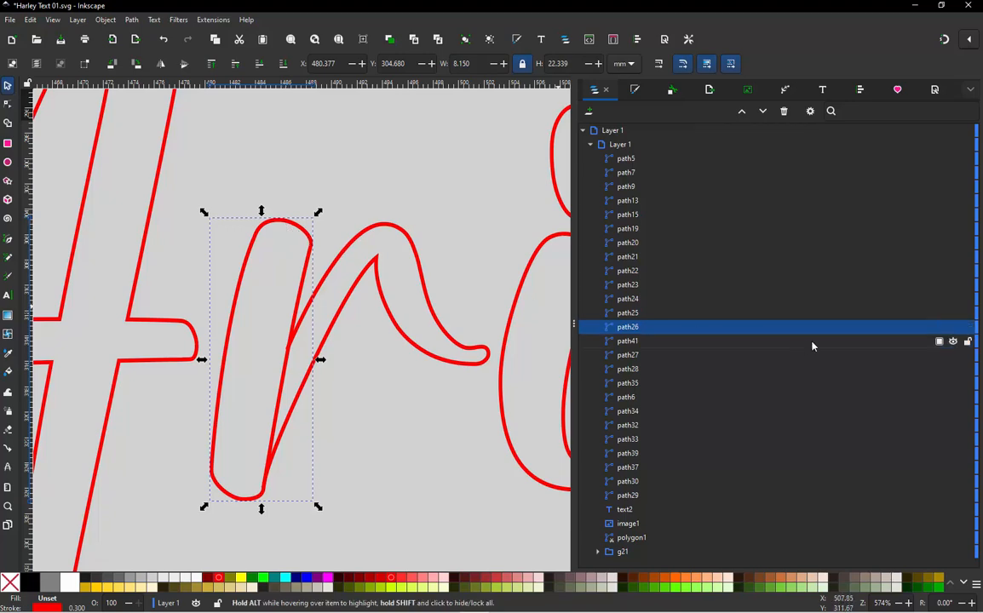
{"action": "left_click", "coordinate": [952, 328]}
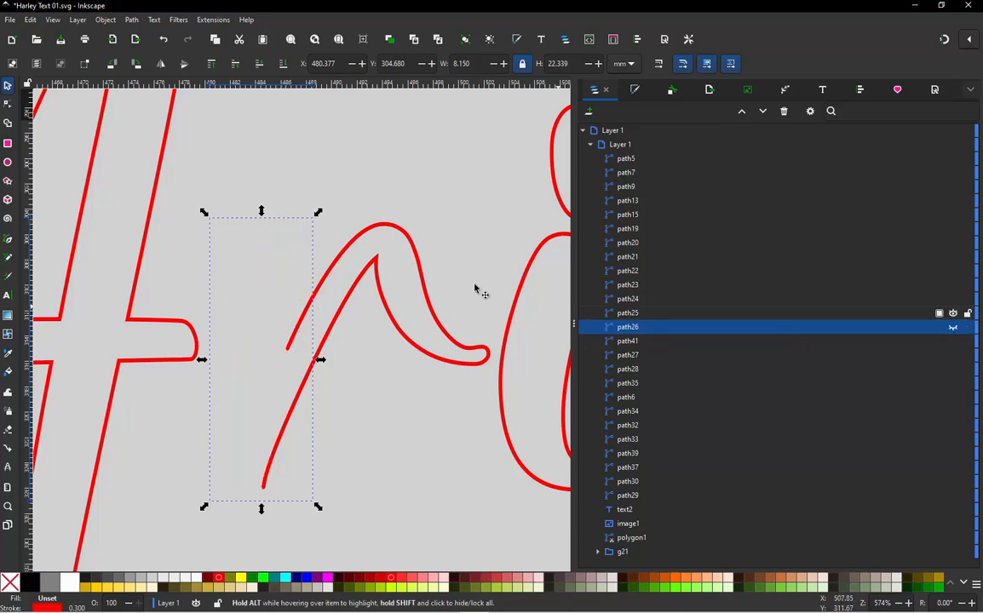
{"action": "key", "text": "Escape"}
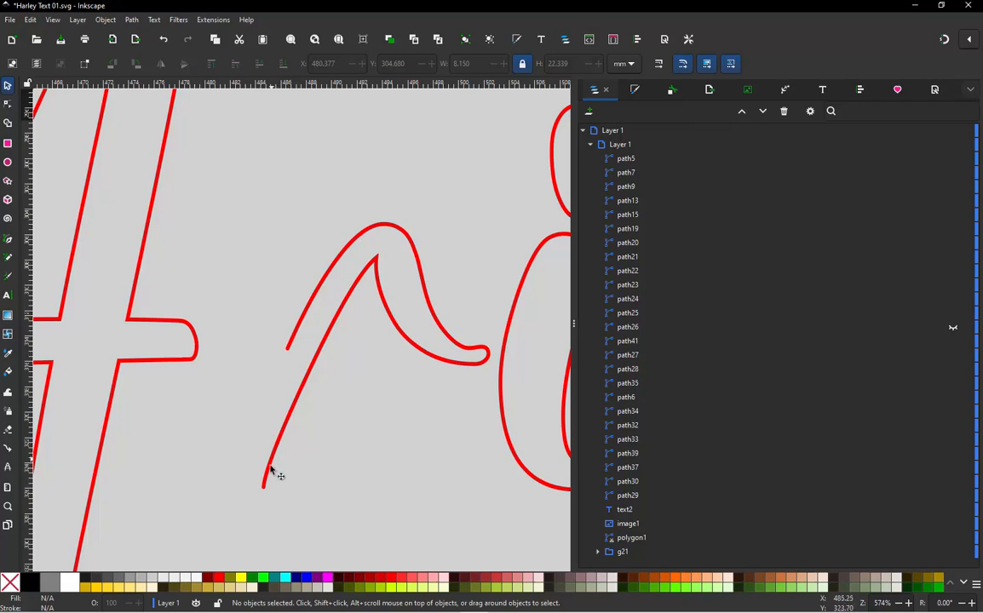
- Close the r's arch path with a straight segment between its two open ends
{"action": "left_click", "coordinate": [294, 336]}
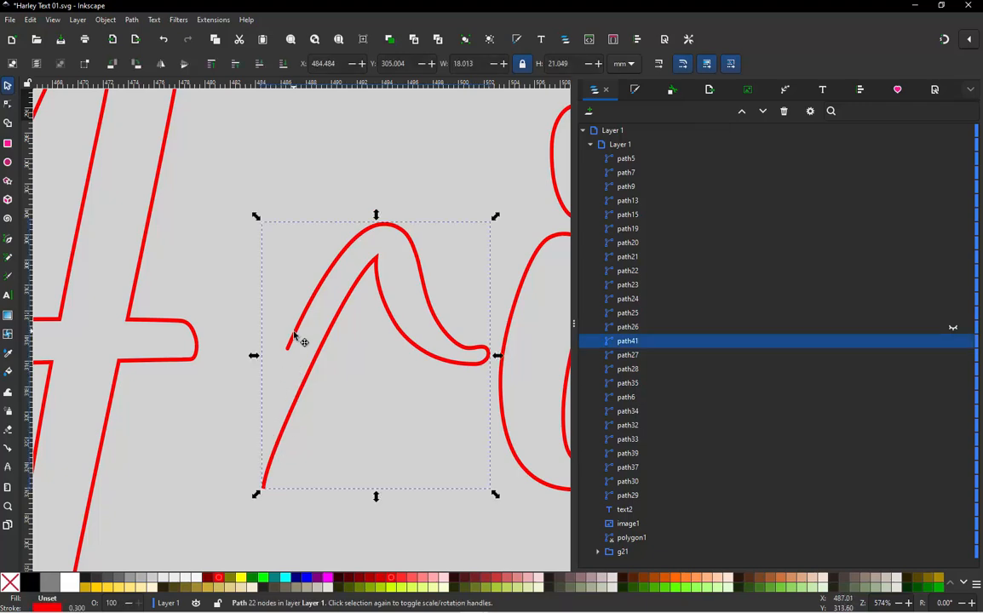
{"action": "key", "text": "n"}
{"action": "left_click", "coordinate": [287, 348]}
{"action": "left_click", "coordinate": [264, 487], "text": "shift"}
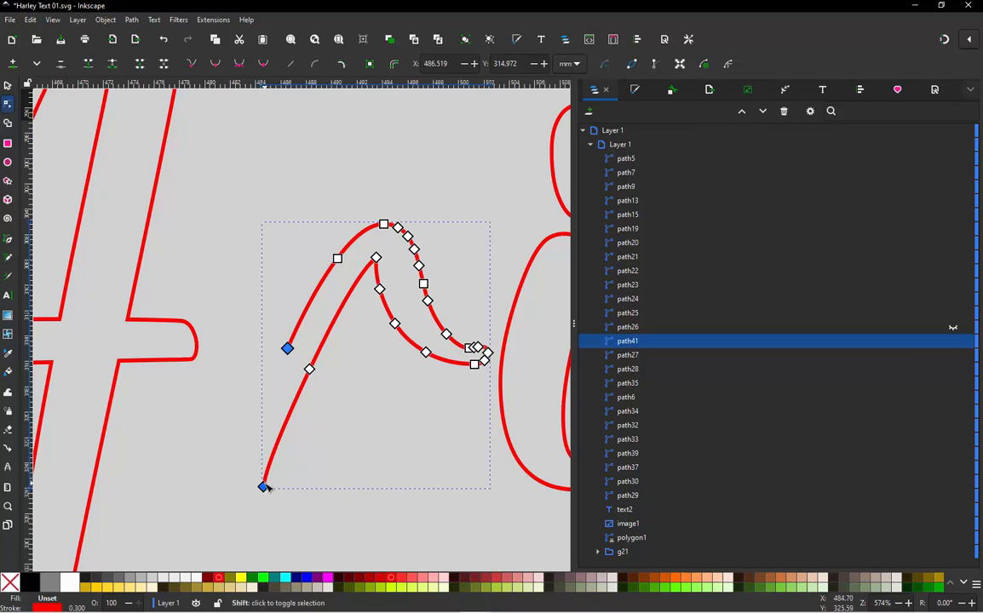
{"action": "left_click", "coordinate": [138, 67]}
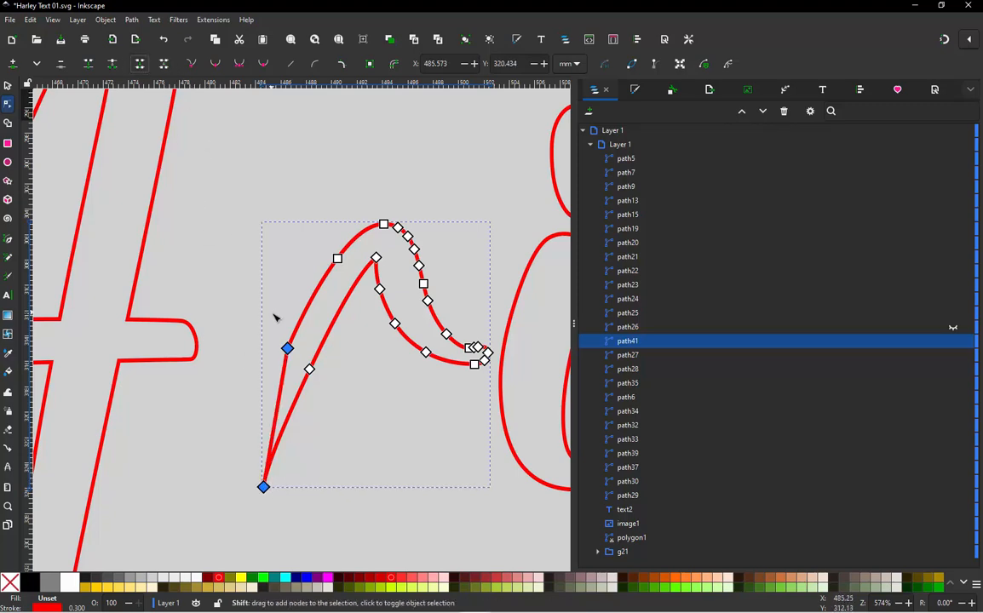
- Insert one node on the arch's new closing segment and two along its inner rising edge
{"action": "left_click", "coordinate": [264, 487]}
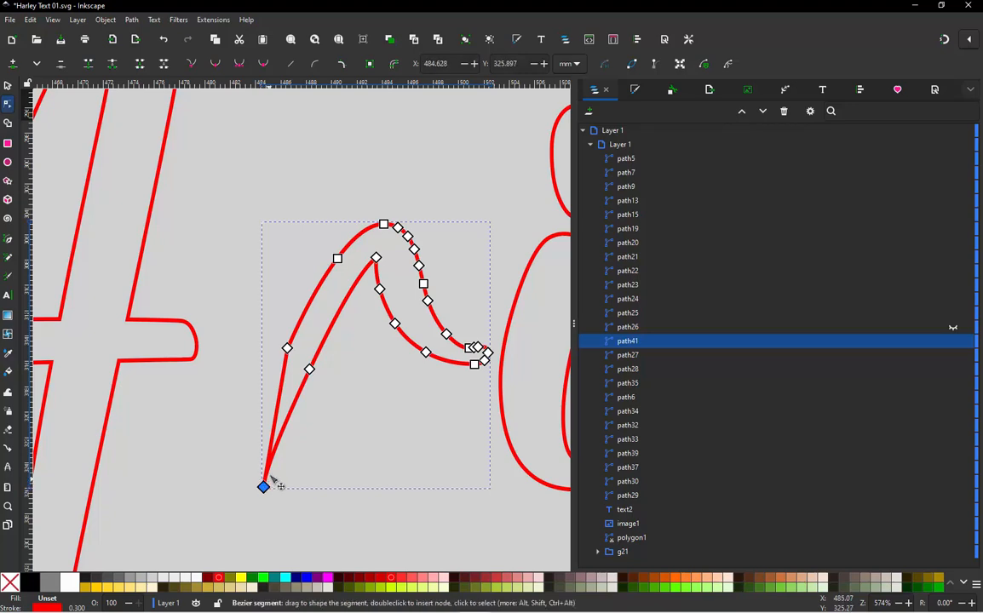
{"action": "double_click", "coordinate": [282, 372]}
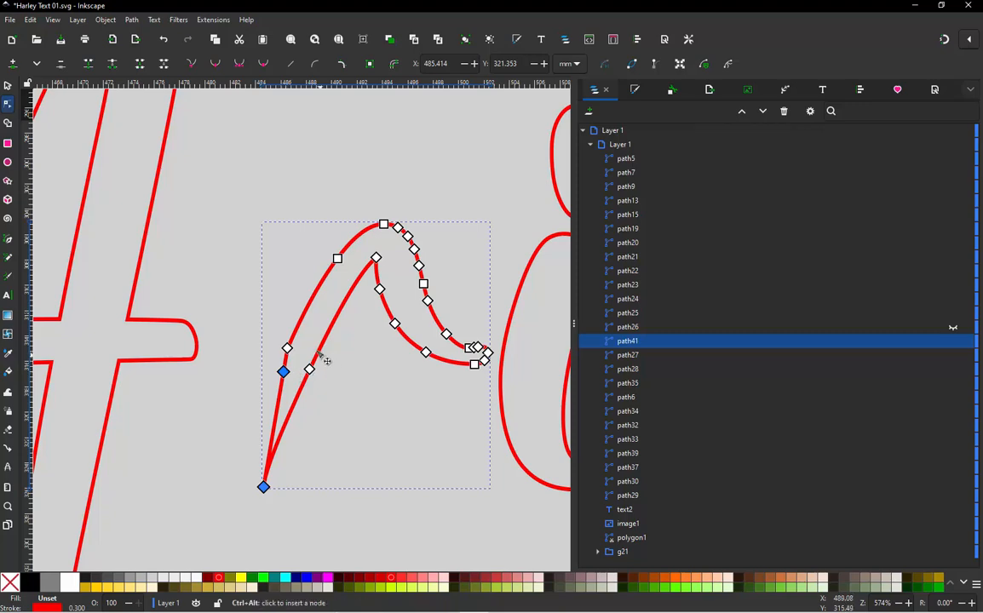
{"action": "double_click", "coordinate": [319, 350]}
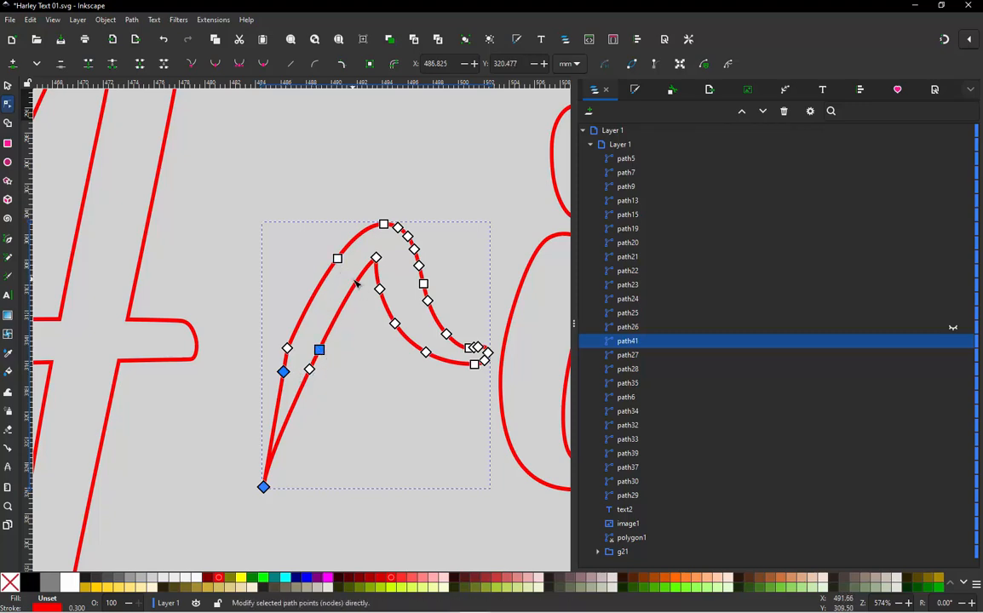
{"action": "double_click", "coordinate": [358, 280]}
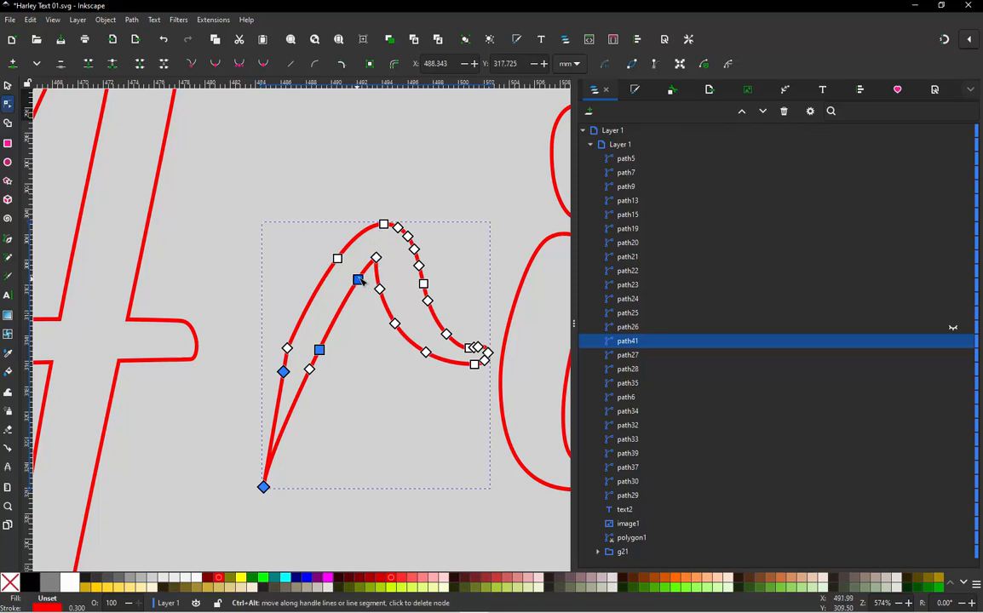
- Delete four nodes on the arch's outer falling edge and insert single nodes there, just below the inner peak, and on the lower curve
{"action": "scroll", "coordinate": [389, 256], "scroll_direction": "up", "scroll_amount": 1}
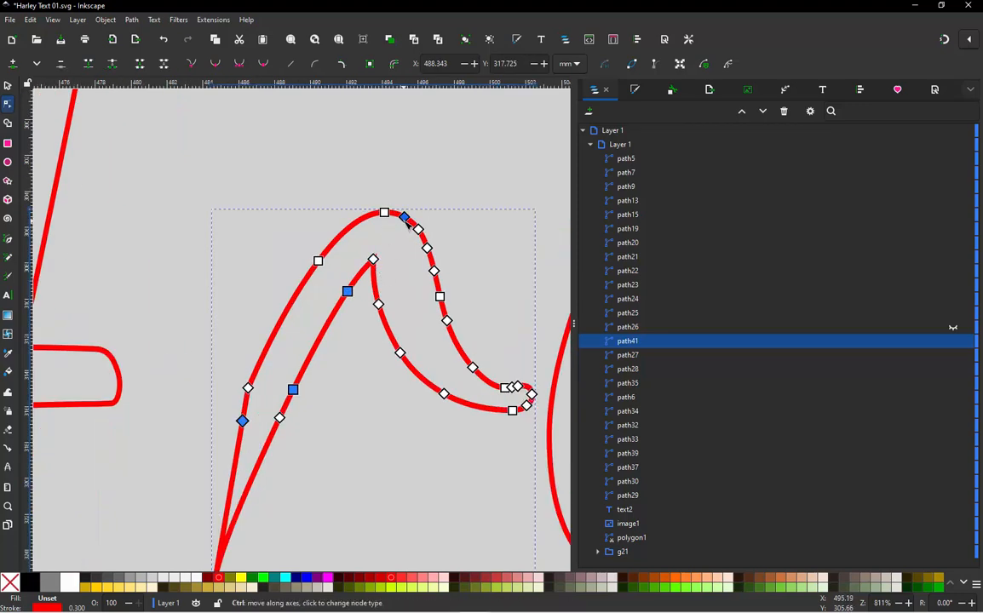
{"action": "left_click", "coordinate": [403, 217], "text": "ctrl+alt"}
{"action": "left_click", "coordinate": [418, 230], "text": "ctrl+alt"}
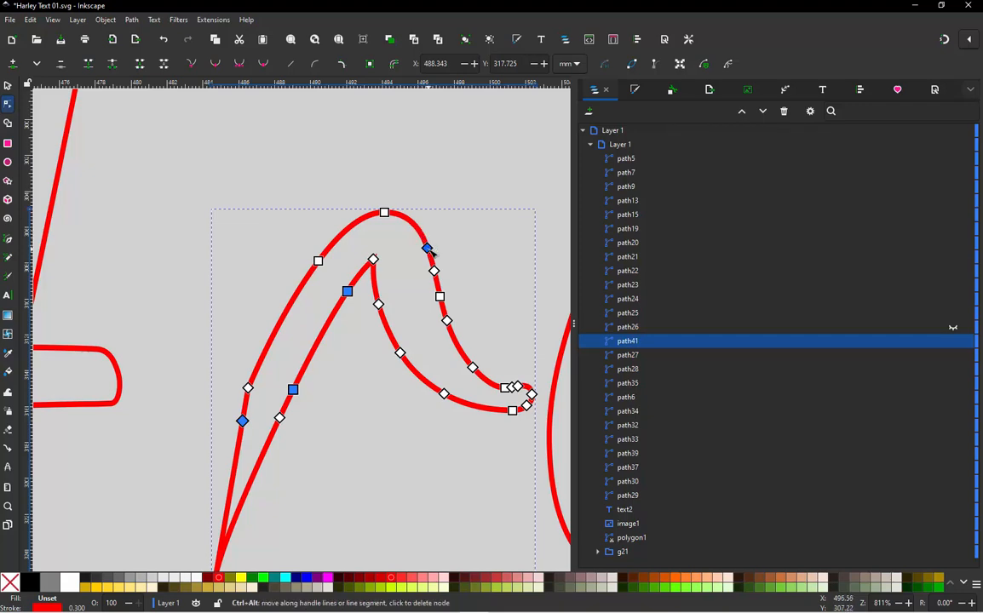
{"action": "left_click", "coordinate": [374, 270], "text": "ctrl+alt"}
{"action": "left_click", "coordinate": [435, 271], "text": "ctrl+alt"}
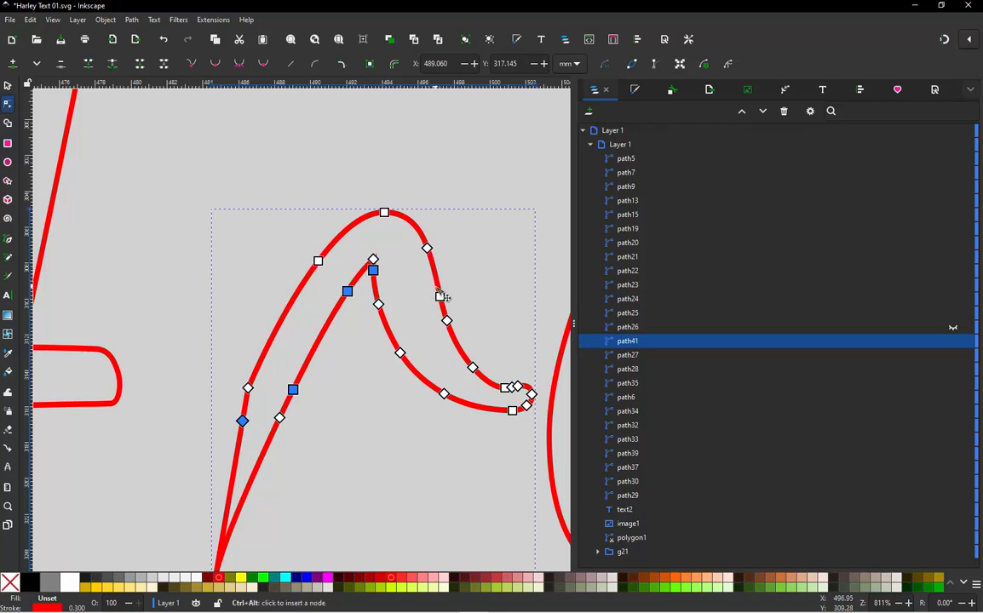
{"action": "left_click", "coordinate": [440, 297], "text": "ctrl+alt"}
{"action": "left_click", "coordinate": [436, 278], "text": "ctrl+alt"}
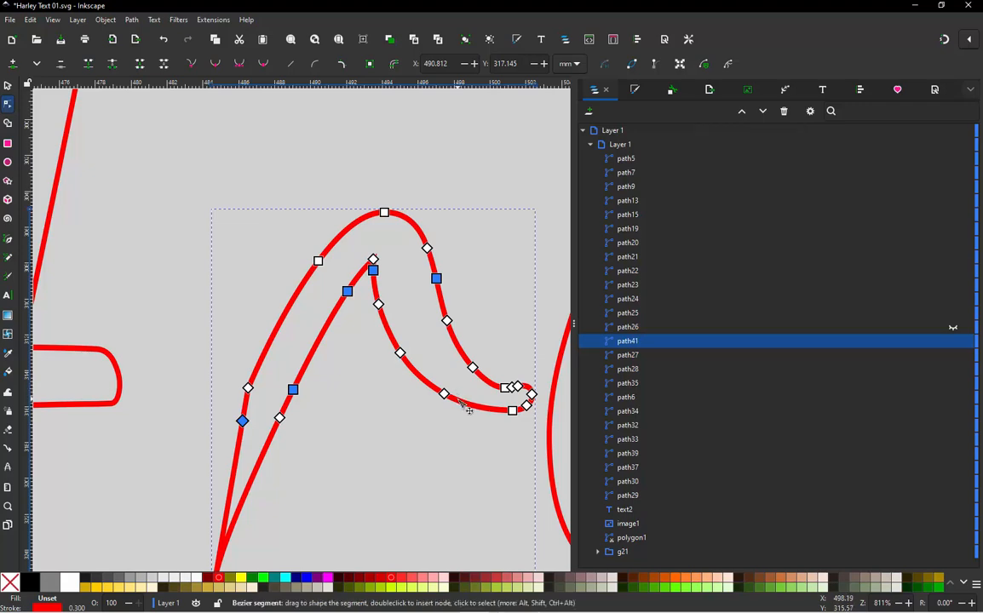
{"action": "scroll", "coordinate": [377, 386], "scroll_direction": "down", "scroll_amount": 1, "text": "ctrl"}
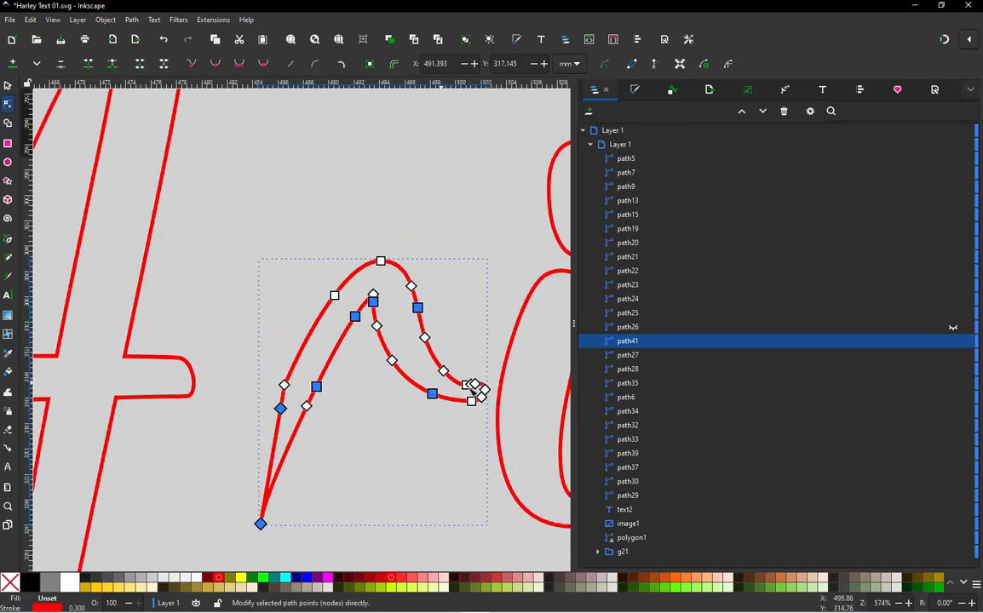
- Try to pull the corner node at the arch's rounded tip upward and outward, and undo that move
{"action": "scroll", "coordinate": [509, 411], "scroll_direction": "up", "scroll_amount": 2, "text": "ctrl"}
{"action": "scroll", "coordinate": [488, 403], "scroll_direction": "up", "scroll_amount": 2, "text": "ctrl"}
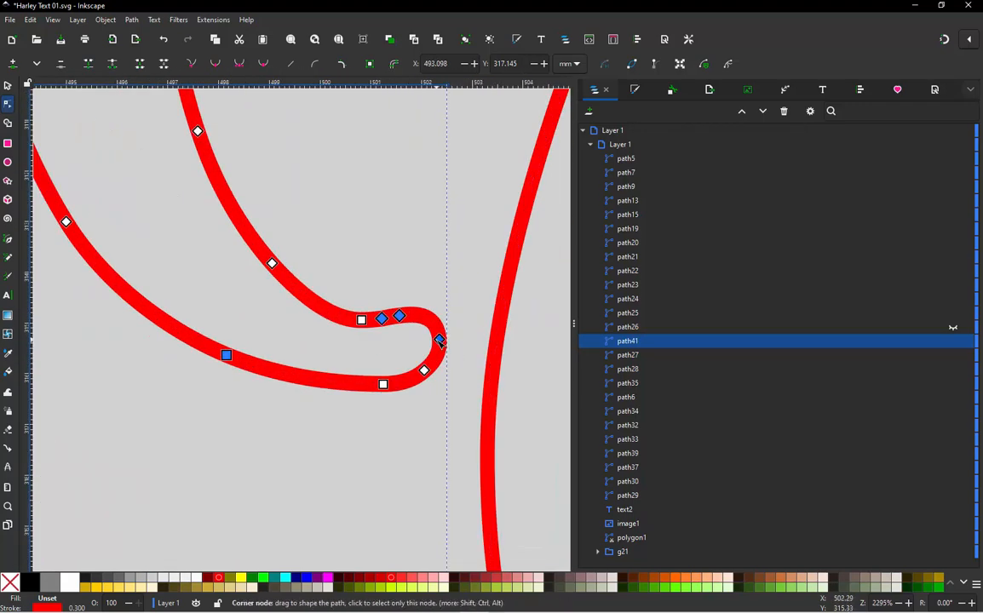
{"action": "left_click", "coordinate": [440, 339]}
{"action": "left_click_drag", "start_coordinate": [440, 341], "coordinate": [457, 285]}
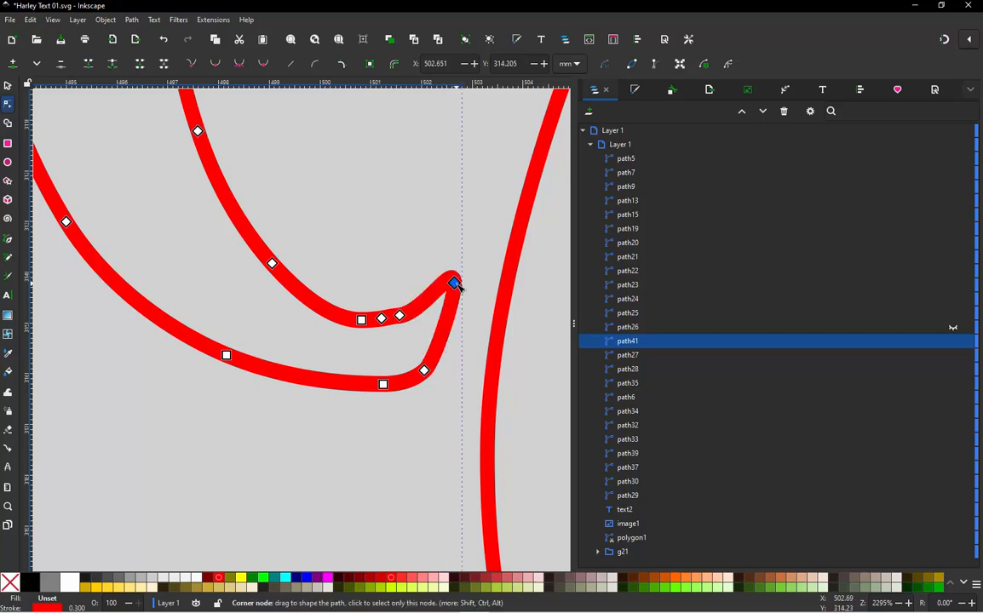
{"action": "key", "text": "ctrl+z"}
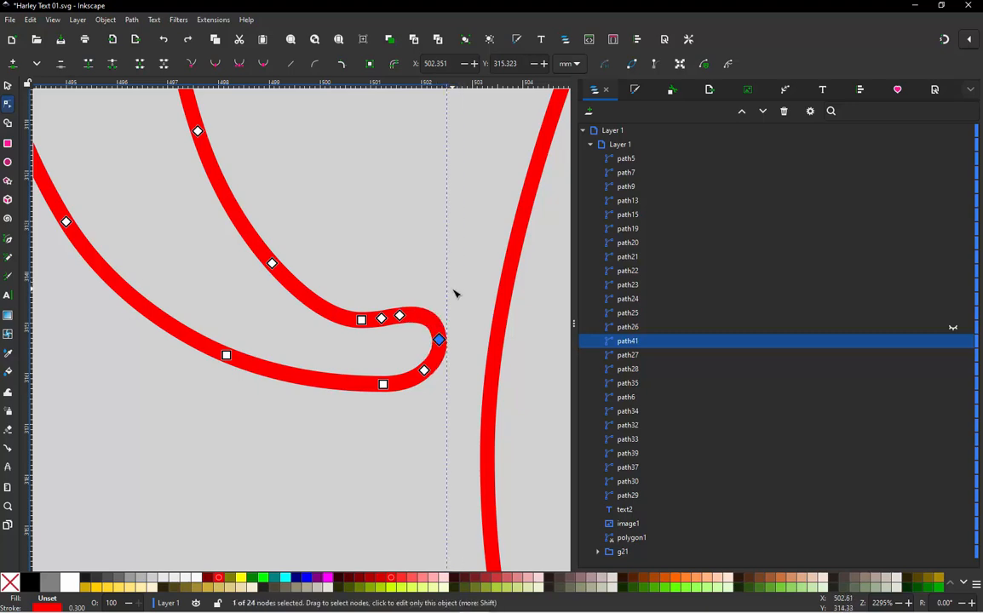
- Delete the surplus nodes around the arch's rounded tip, one below its end node and two along the upper side
{"action": "left_click", "coordinate": [424, 371]}
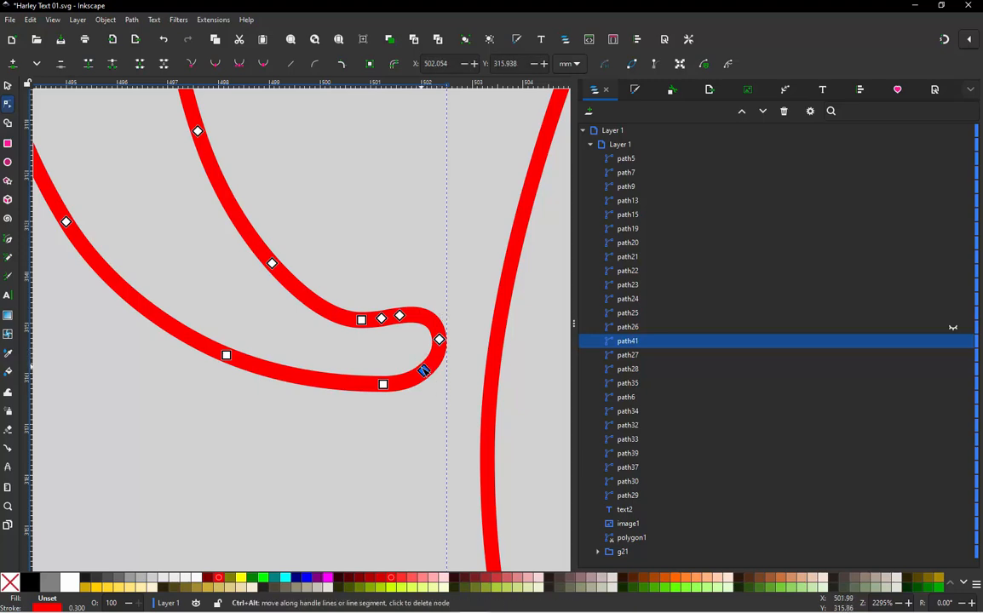
{"action": "left_click", "coordinate": [424, 371], "text": "ctrl+alt"}
{"action": "left_click", "coordinate": [400, 316], "text": "ctrl+alt"}
{"action": "left_click", "coordinate": [361, 320], "text": "ctrl+alt"}
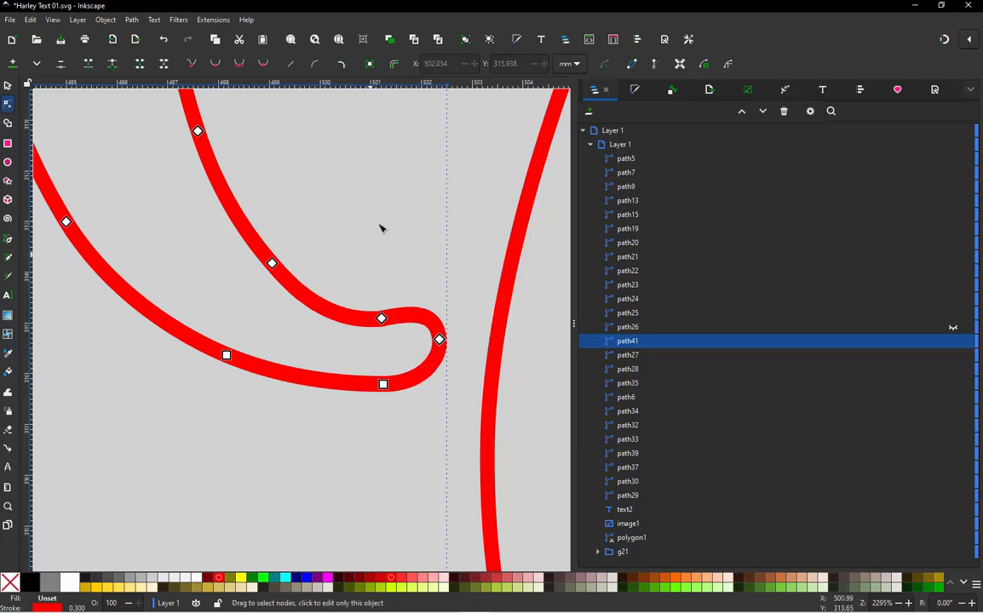
{"action": "scroll", "coordinate": [415, 358], "scroll_direction": "down", "scroll_amount": 3}
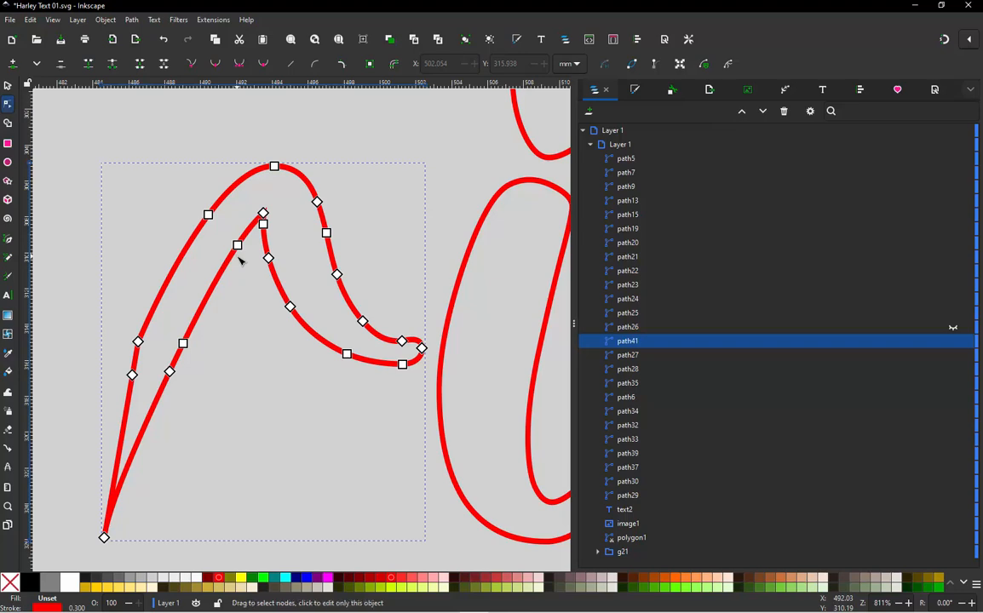
- Show the hidden r stem path again and select it together with the arch path
{"action": "left_click", "coordinate": [953, 330]}
{"action": "scroll", "coordinate": [350, 232], "scroll_direction": "down", "scroll_amount": 3}
{"action": "left_click", "coordinate": [238, 191]}
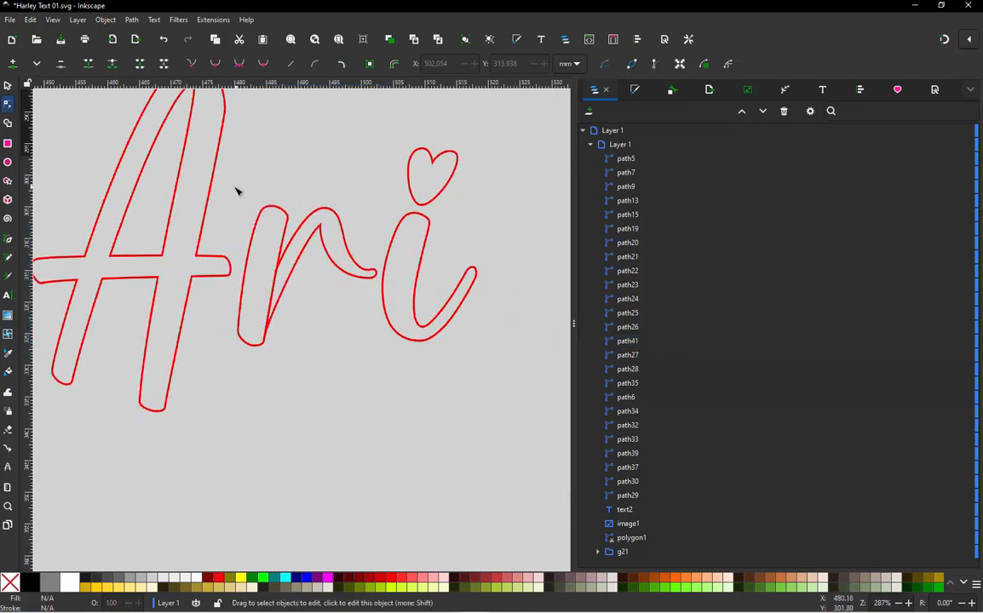
{"action": "left_click_drag", "start_coordinate": [229, 180], "coordinate": [393, 404]}
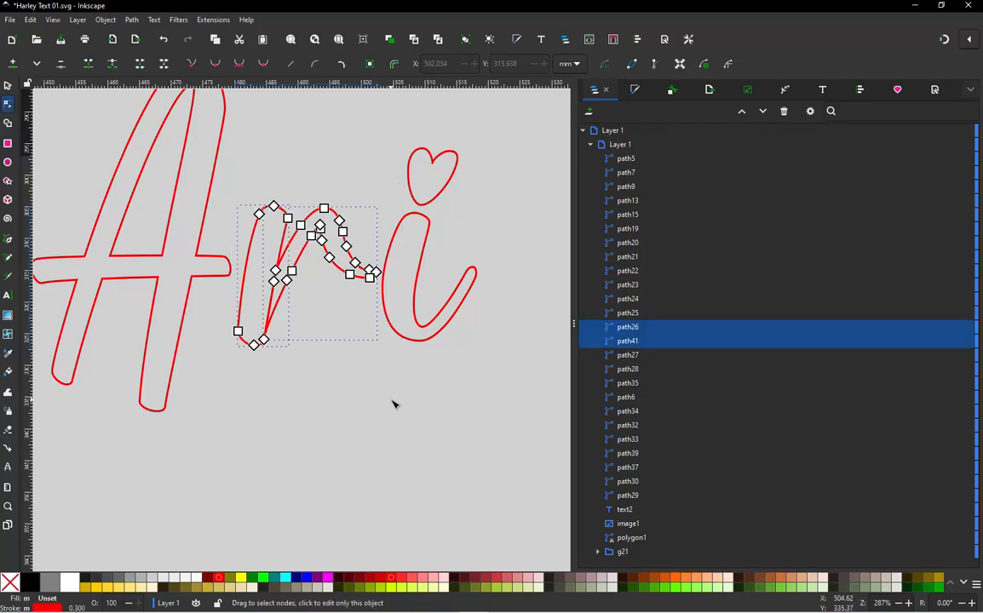
- Enable the custom satin column for both r paths in the embroidery parameters and apply the settings
{"action": "key", "text": "ctrl+s"}
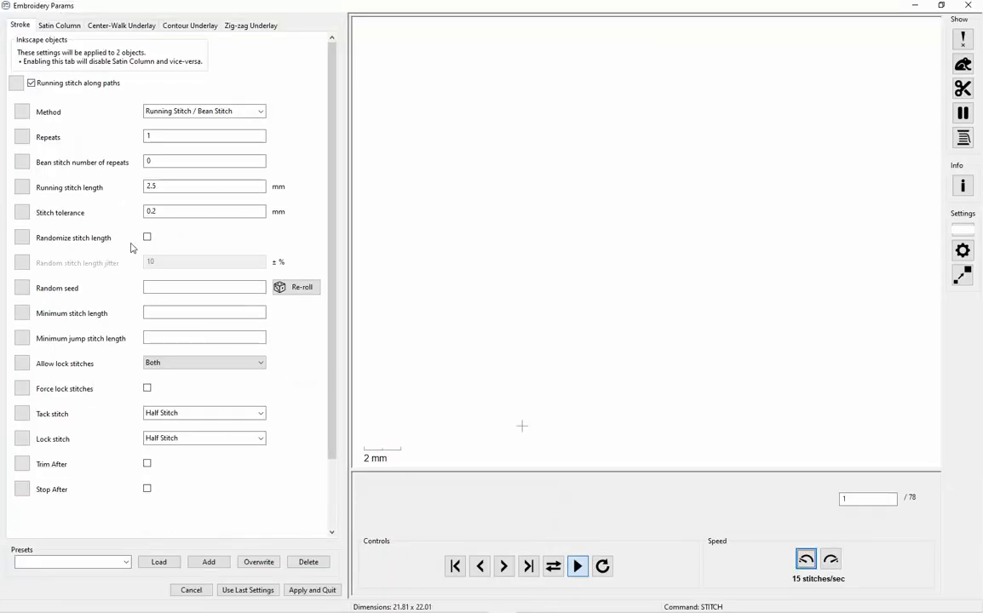
{"action": "left_click", "coordinate": [63, 26]}
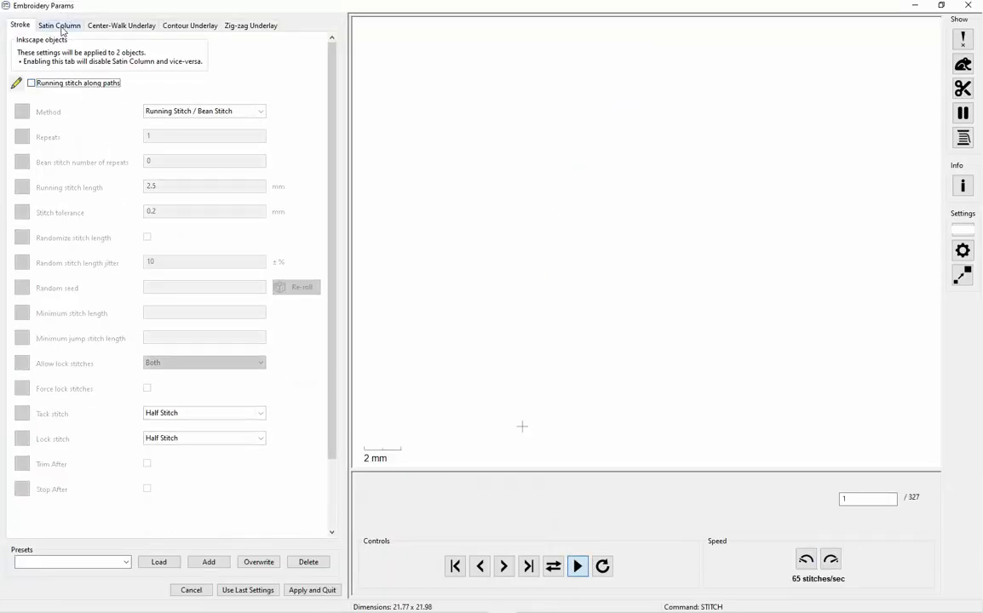
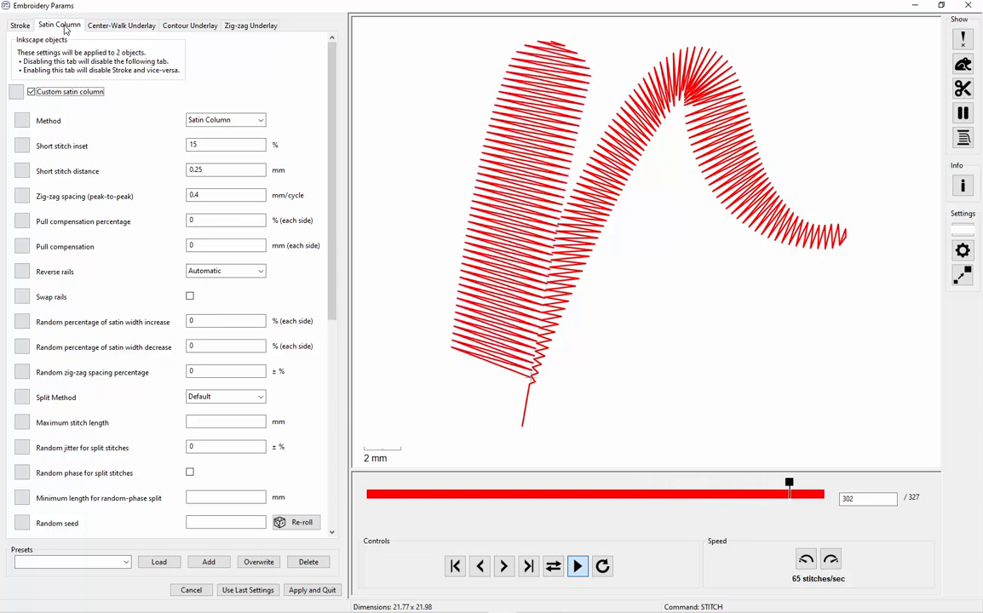
{"action": "left_click", "coordinate": [301, 593]}
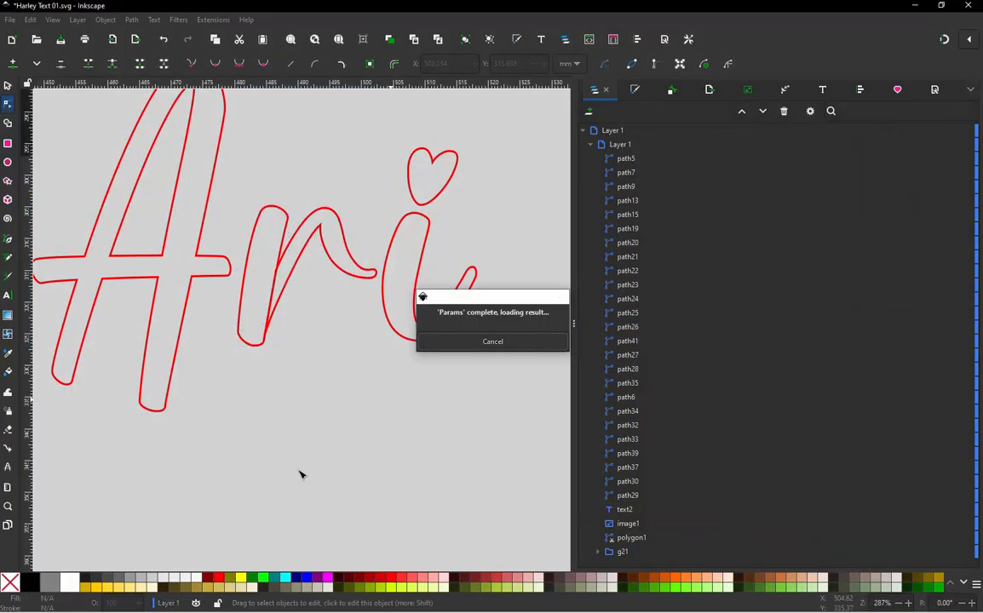
- Combine the A's inner triangular outline with its outer outline into a single path
{"action": "scroll", "coordinate": [298, 417], "scroll_direction": "down", "scroll_amount": 1}
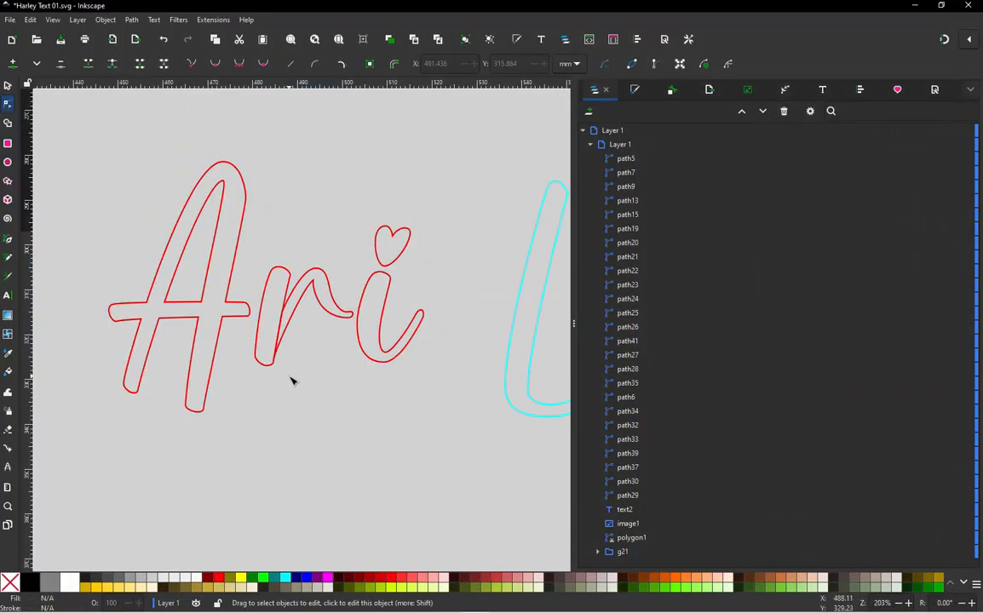
{"action": "scroll", "coordinate": [241, 312], "scroll_direction": "down", "scroll_amount": 2}
{"action": "scroll", "coordinate": [241, 312], "scroll_direction": "up", "scroll_amount": 3}
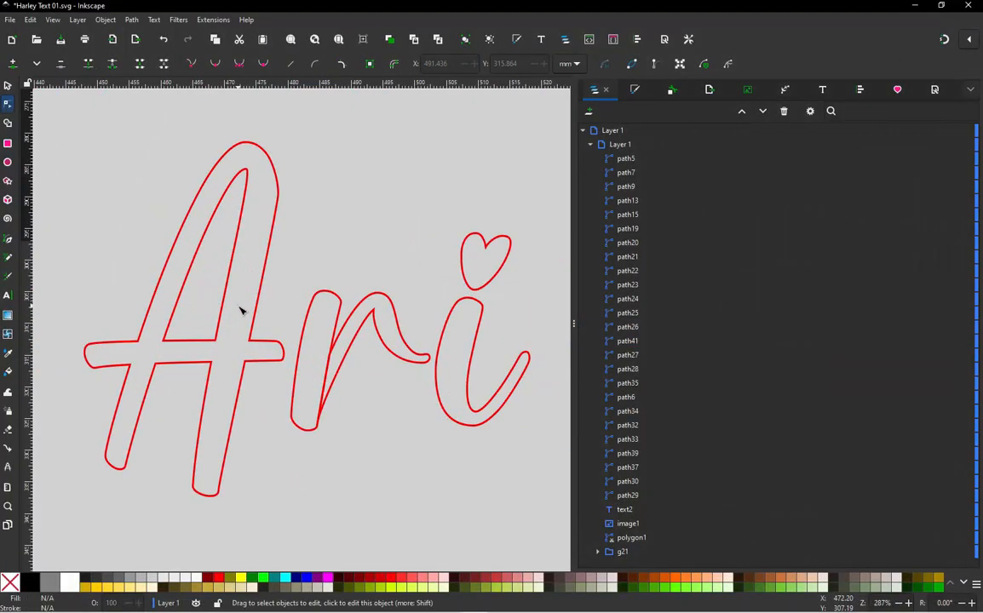
{"action": "left_click", "coordinate": [206, 342]}
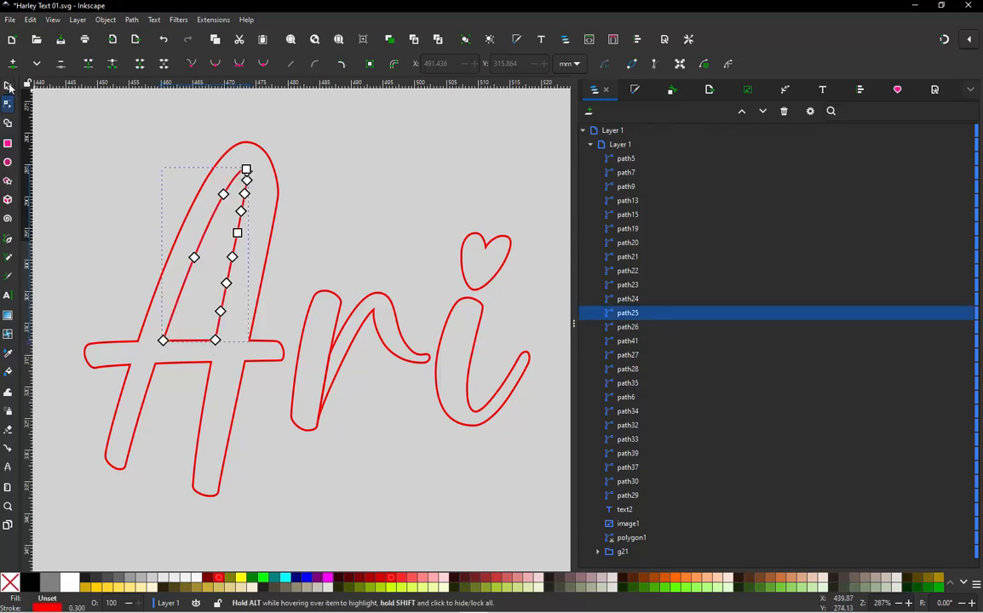
{"action": "left_click", "coordinate": [8, 86]}
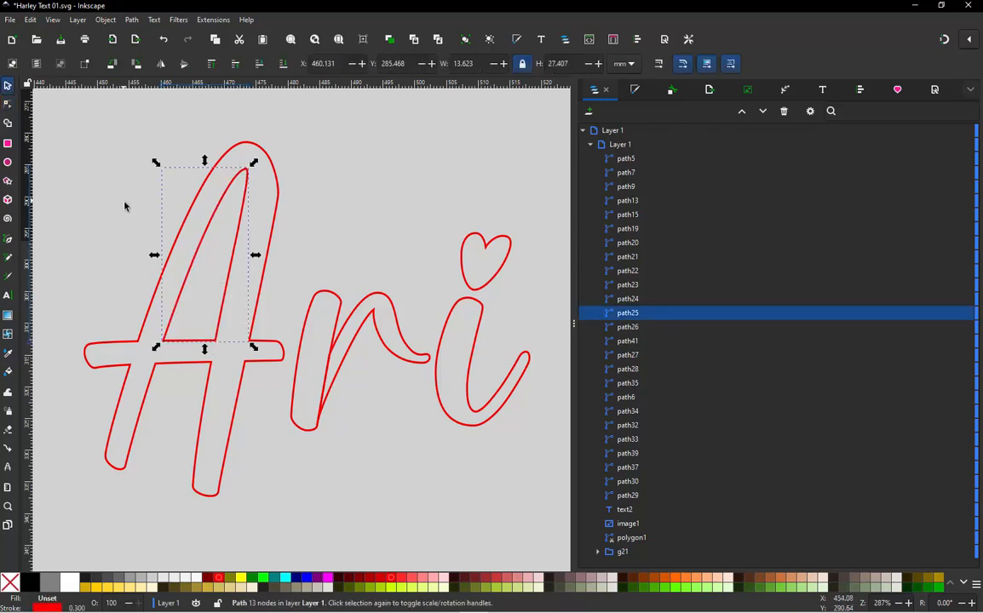
{"action": "left_click", "coordinate": [152, 305], "text": "shift"}
{"action": "left_click", "coordinate": [132, 20]}
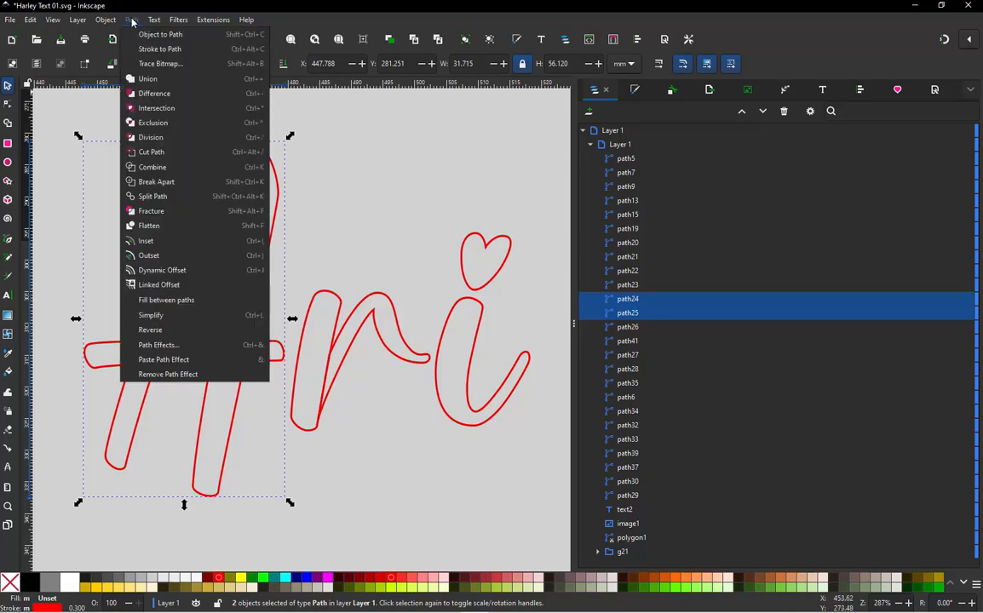
{"action": "left_click", "coordinate": [153, 167]}
{"action": "left_click", "coordinate": [111, 157]}
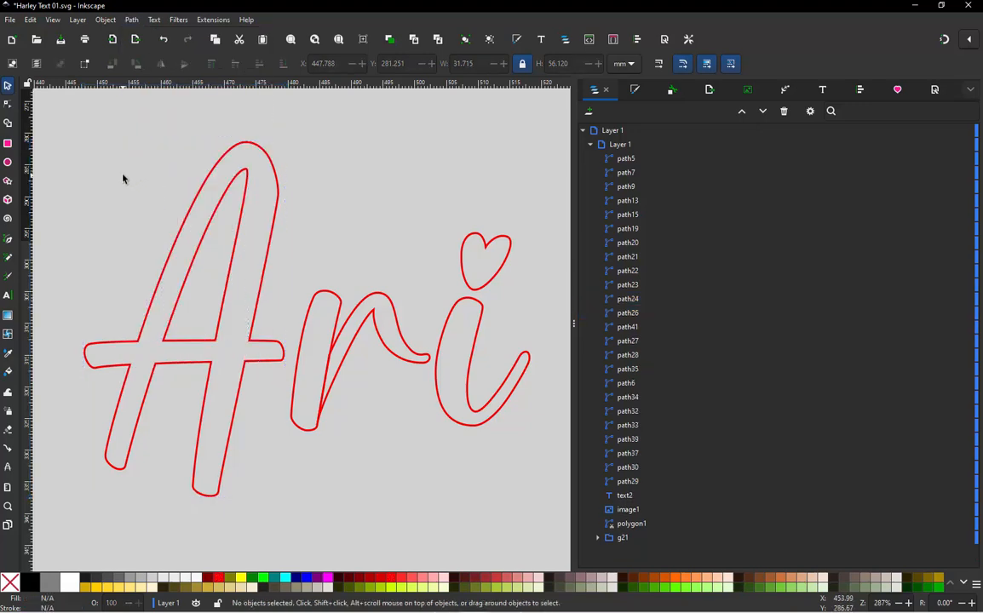
- Break the A's path at the eight nodes where the crossbar meets the strokes and split it into separate pieces
{"action": "left_click", "coordinate": [171, 332]}
{"action": "key", "text": "n"}
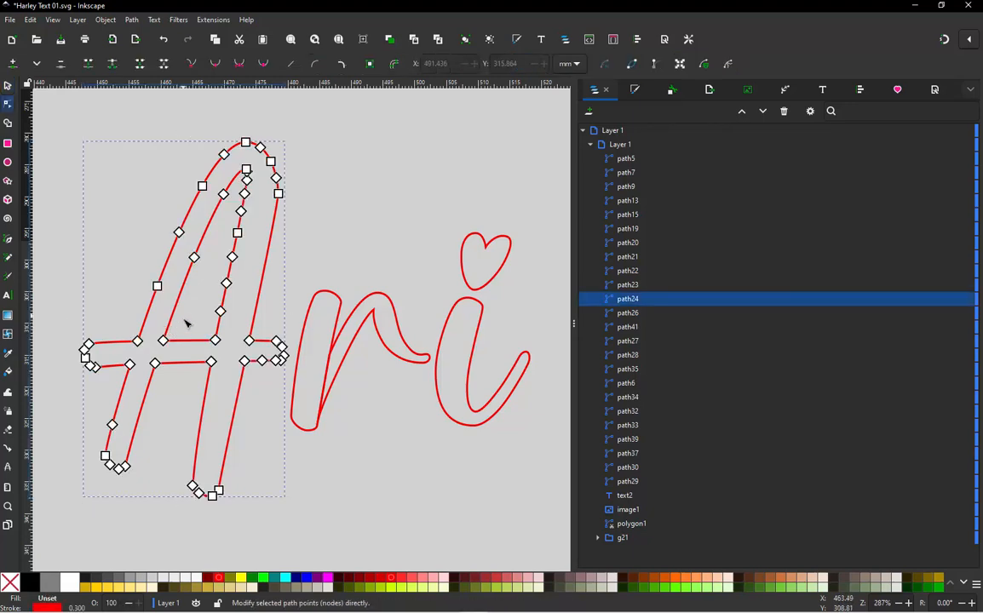
{"action": "left_click", "coordinate": [163, 341]}
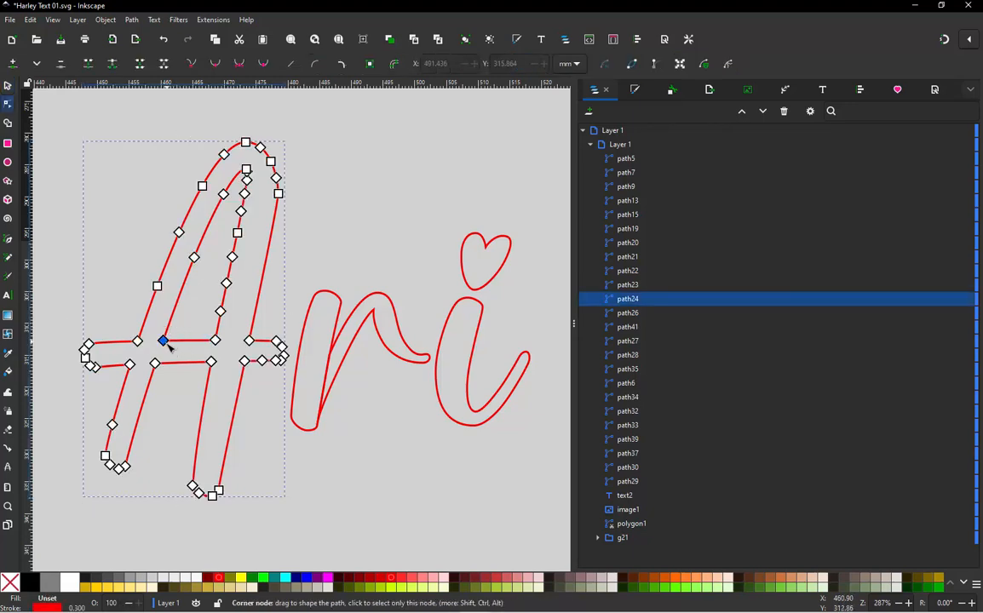
{"action": "left_click", "coordinate": [215, 341], "text": "shift"}
{"action": "left_click", "coordinate": [248, 340], "text": "shift"}
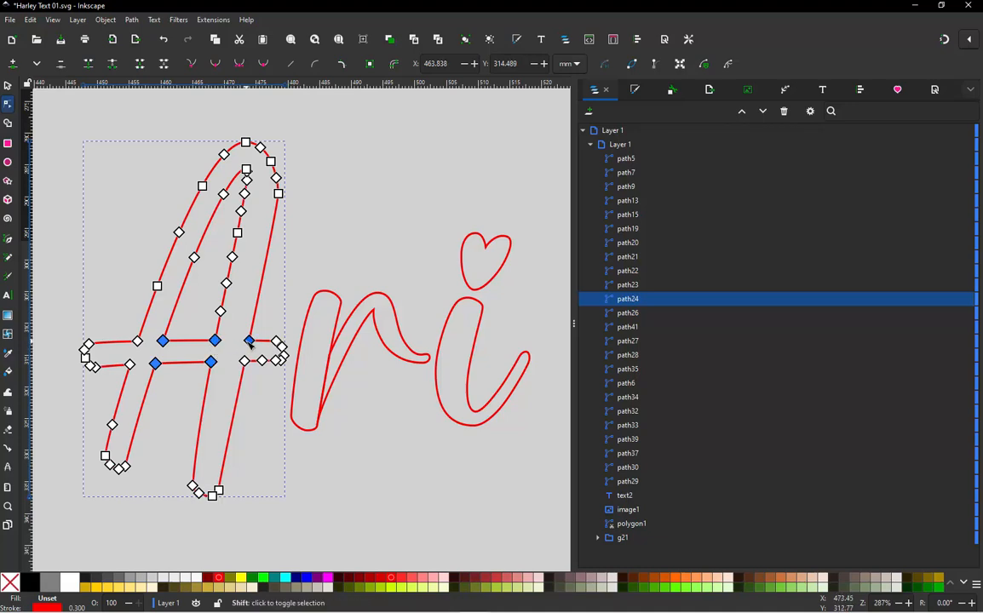
{"action": "left_click", "coordinate": [137, 341], "text": "shift"}
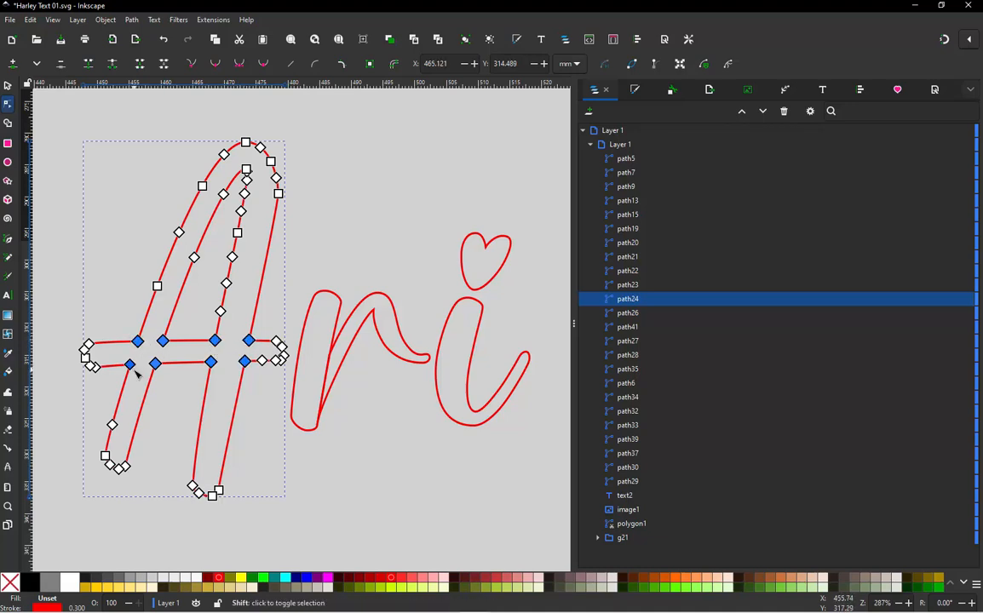
{"action": "left_click", "coordinate": [129, 364], "text": "shift"}
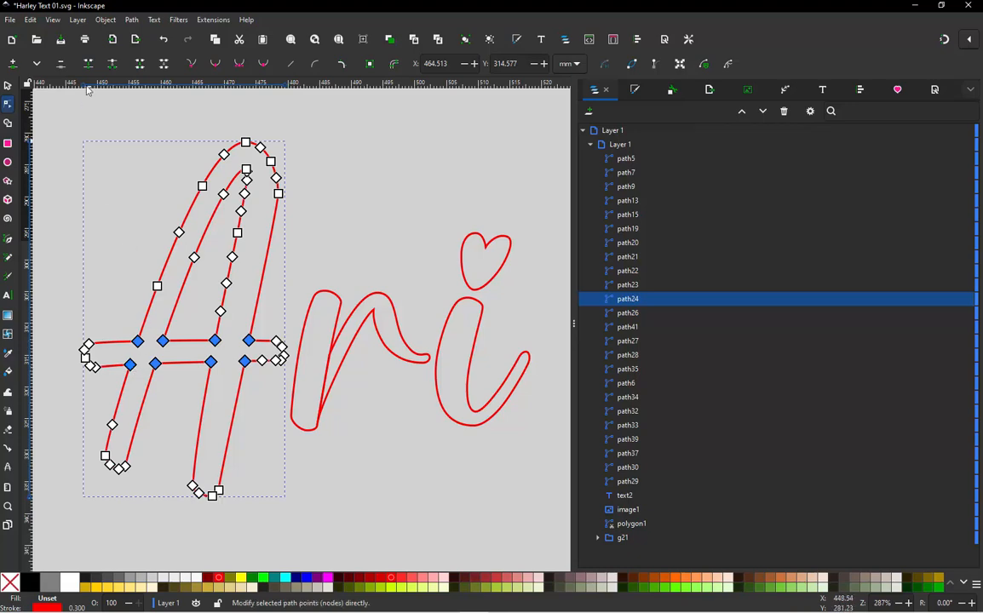
{"action": "left_click", "coordinate": [132, 20]}
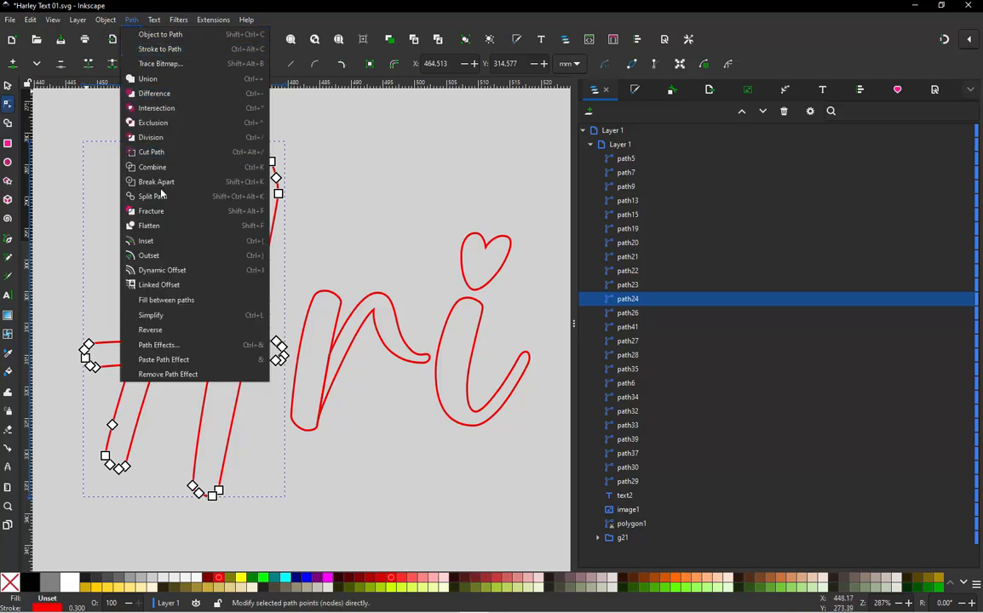
{"action": "left_click", "coordinate": [160, 186]}
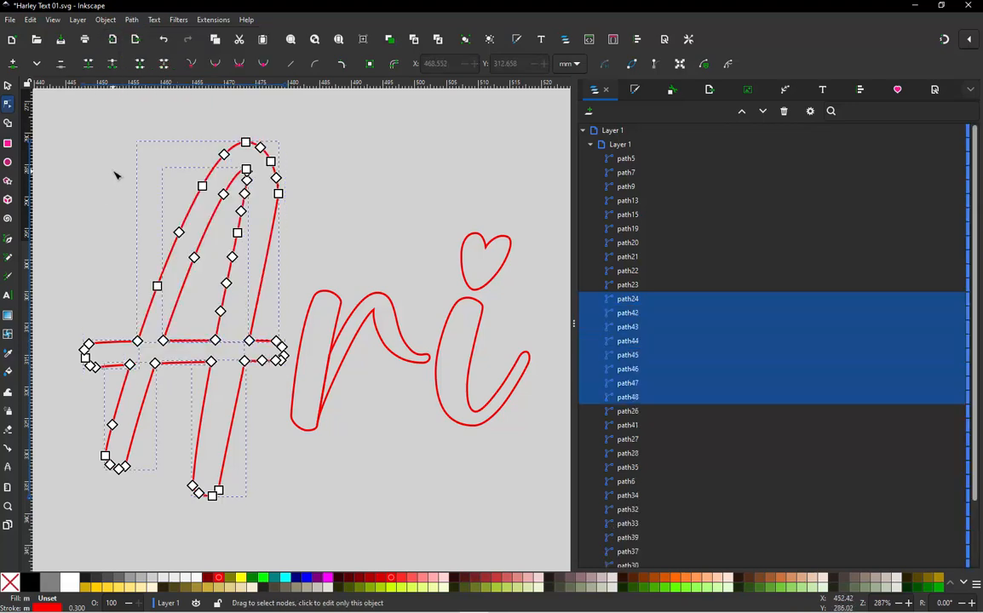
- Combine the A's inner and outer upper outlines with its two lower leg pieces into a single path
{"action": "left_click", "coordinate": [117, 173]}
{"action": "left_click", "coordinate": [195, 256]}
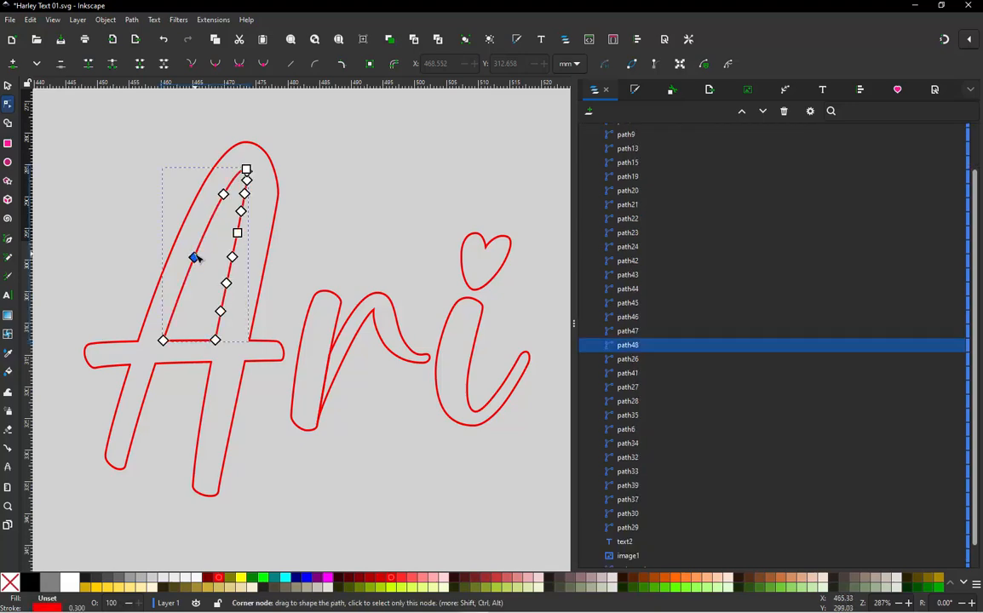
{"action": "left_click", "coordinate": [177, 242], "text": "shift"}
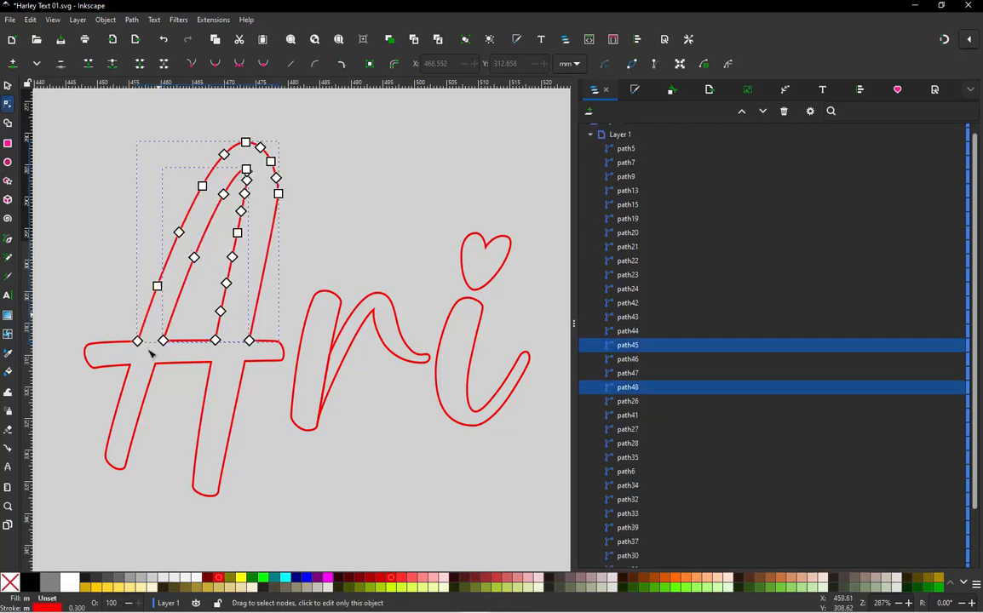
{"action": "left_click", "coordinate": [125, 379], "text": "shift"}
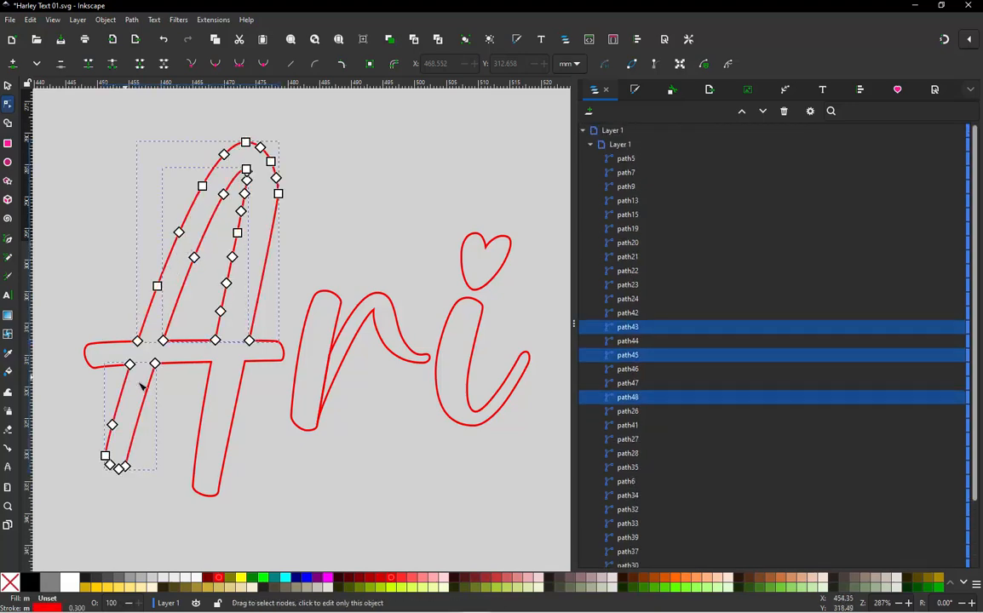
{"action": "left_click", "coordinate": [206, 397], "text": "shift"}
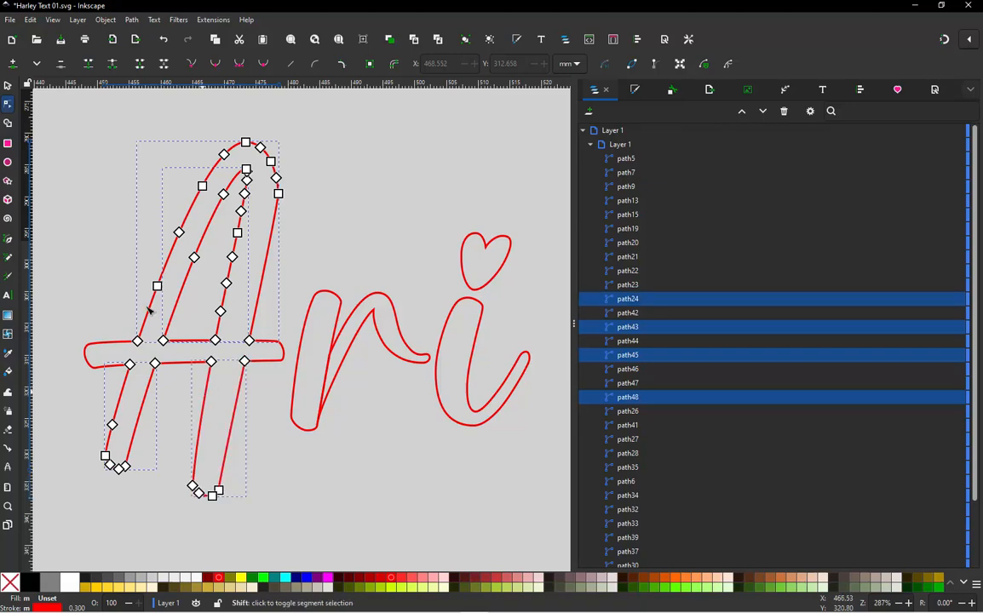
{"action": "left_click", "coordinate": [136, 20]}
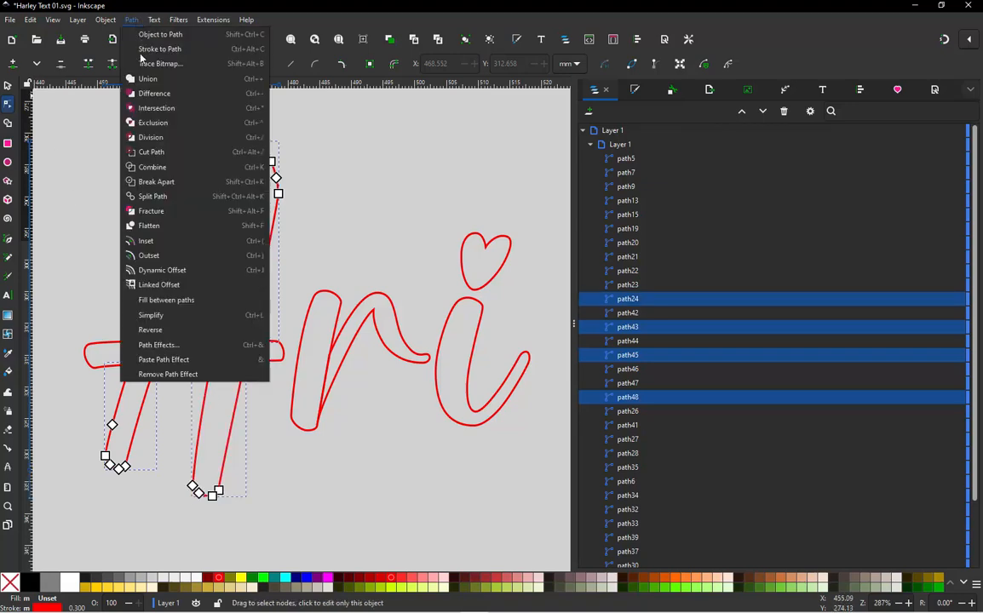
{"action": "left_click", "coordinate": [154, 167]}
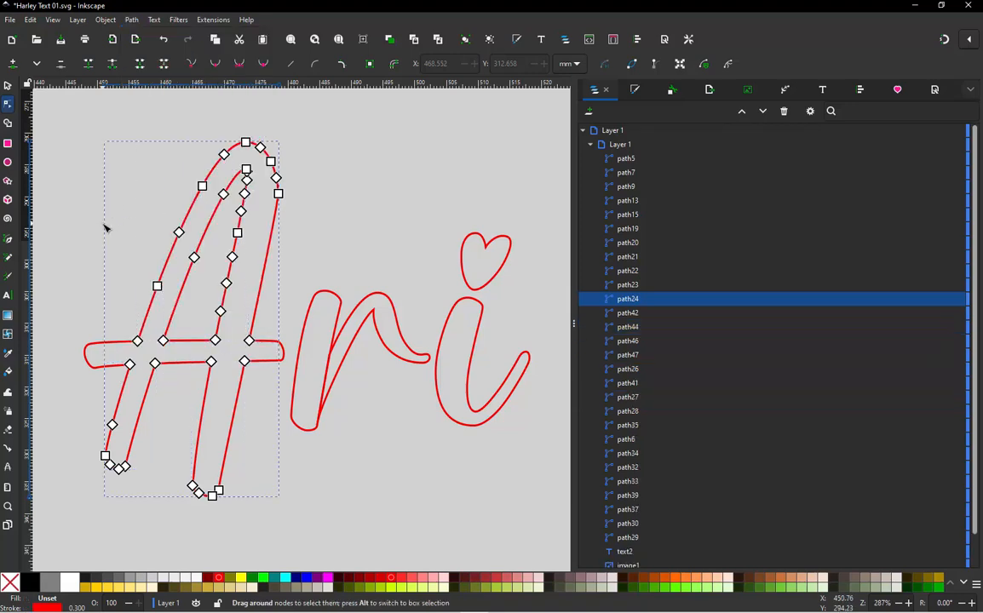
- Connect the A's four facing end-node pairs across the crossbar with new segments so both strokes run through it
{"action": "left_click", "coordinate": [137, 341]}
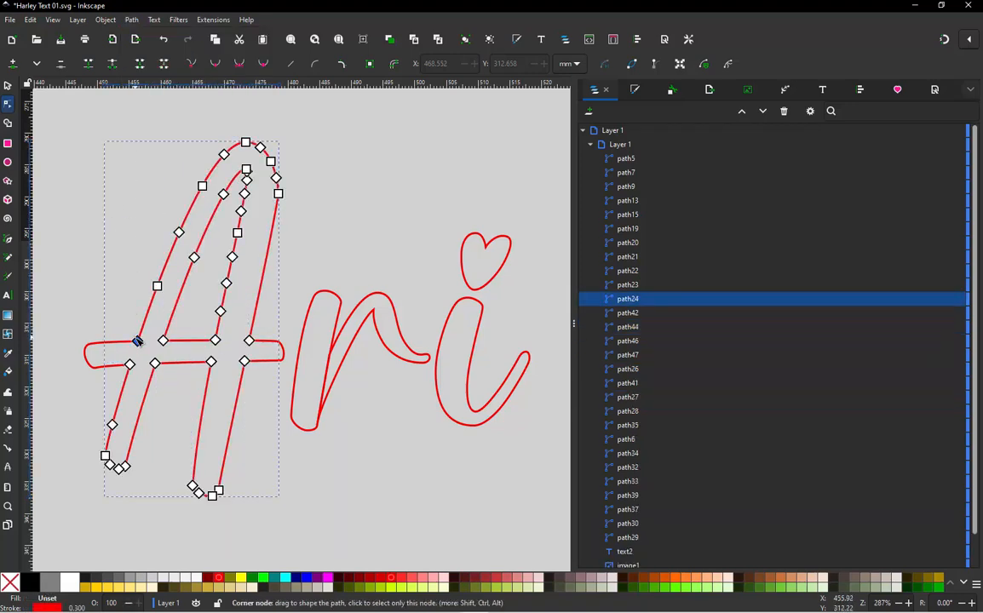
{"action": "left_click", "coordinate": [130, 364], "text": "shift"}
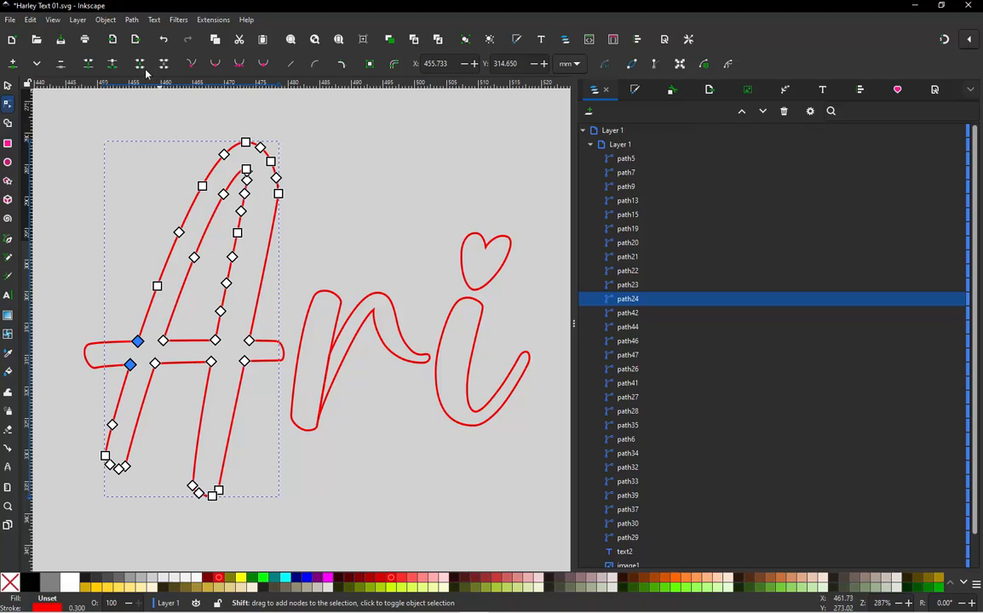
{"action": "left_click", "coordinate": [163, 341]}
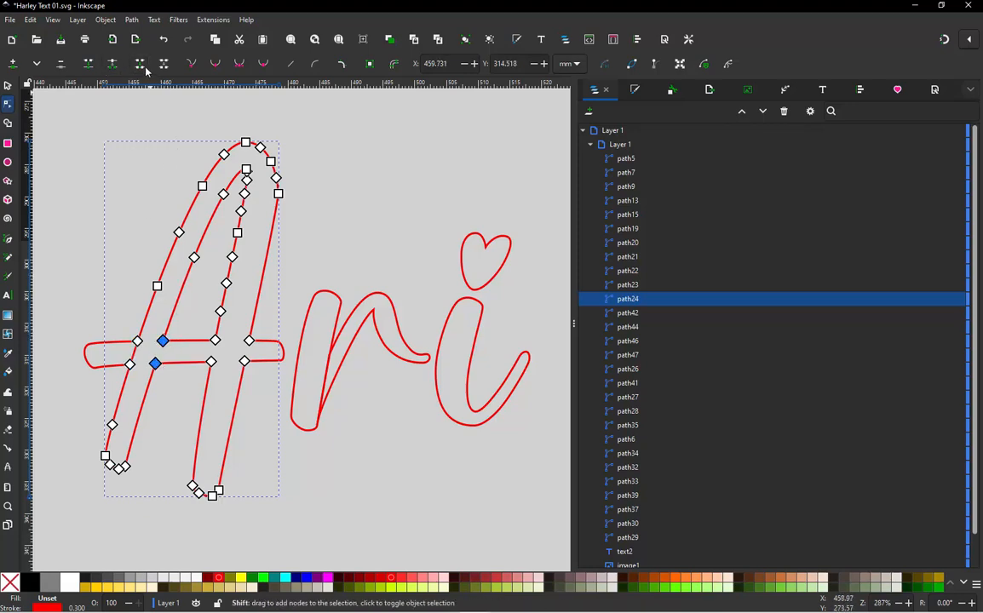
{"action": "left_click", "coordinate": [216, 341]}
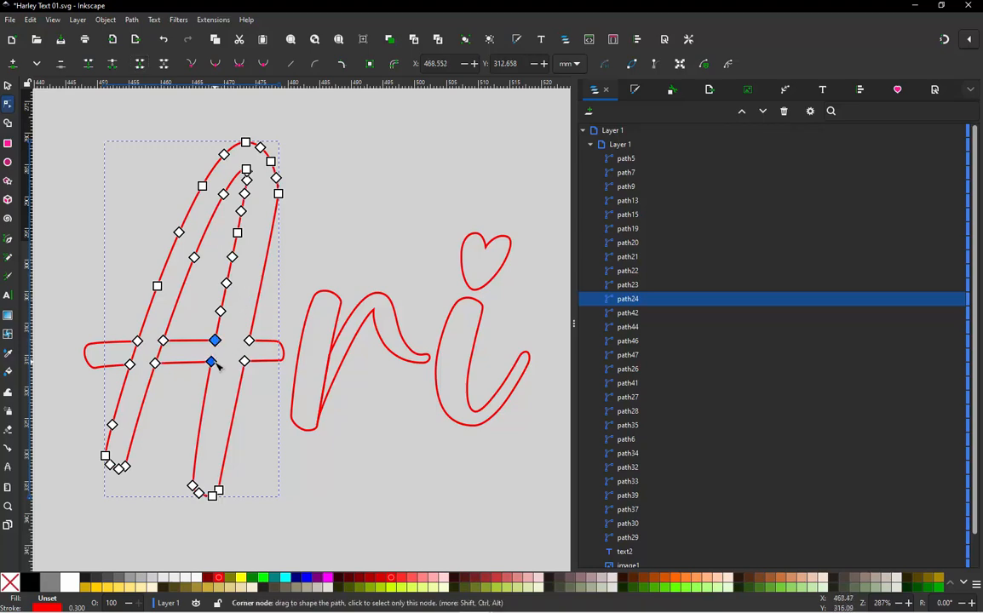
{"action": "left_click", "coordinate": [211, 362], "text": "shift"}
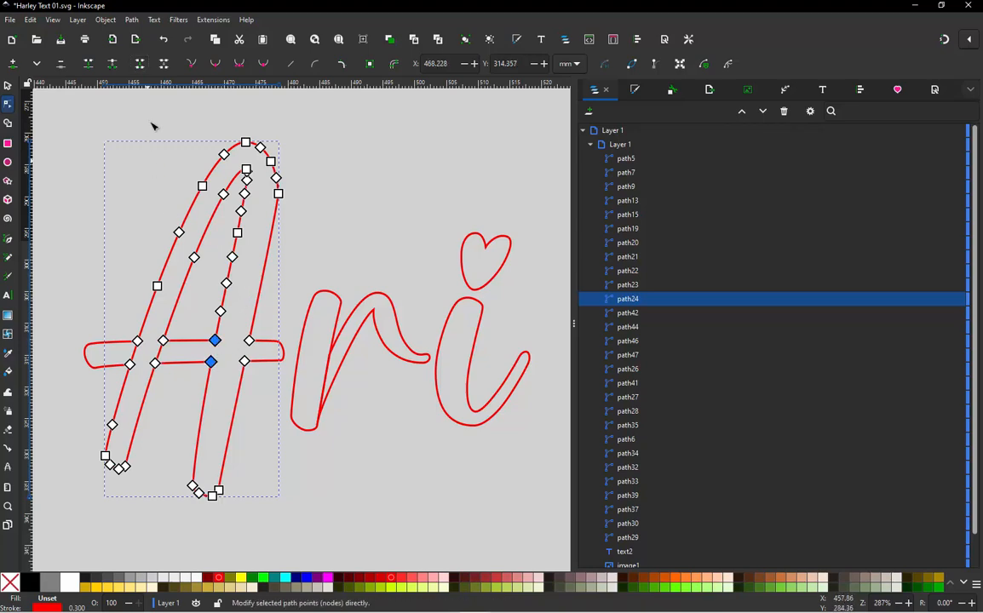
{"action": "left_click", "coordinate": [248, 340]}
{"action": "left_click", "coordinate": [244, 362], "text": "shift"}
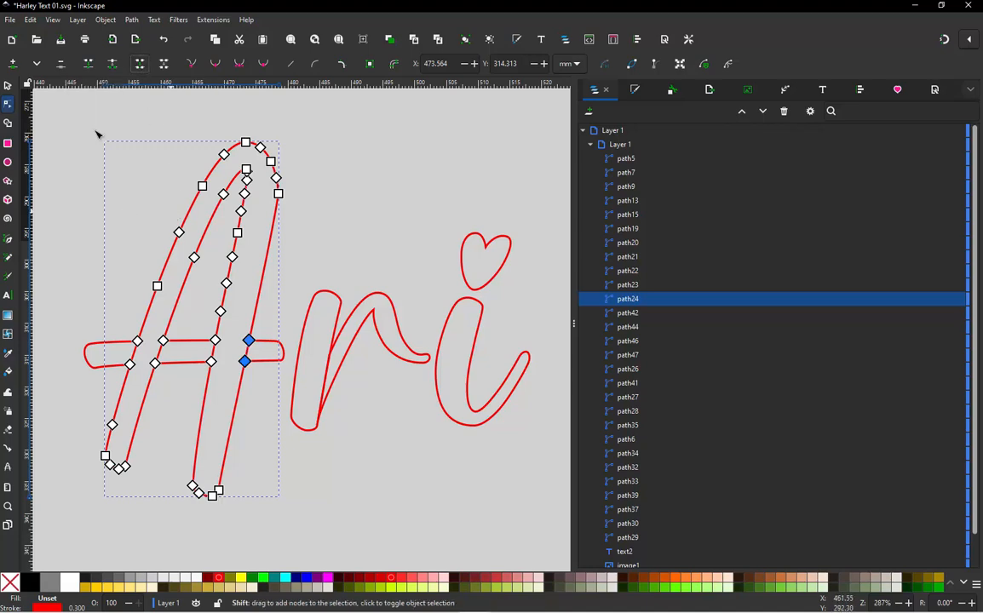
- Move the combined A stroke outline aside to check that it is separate from the crossbar, and undo the move
{"action": "left_click", "coordinate": [8, 86]}
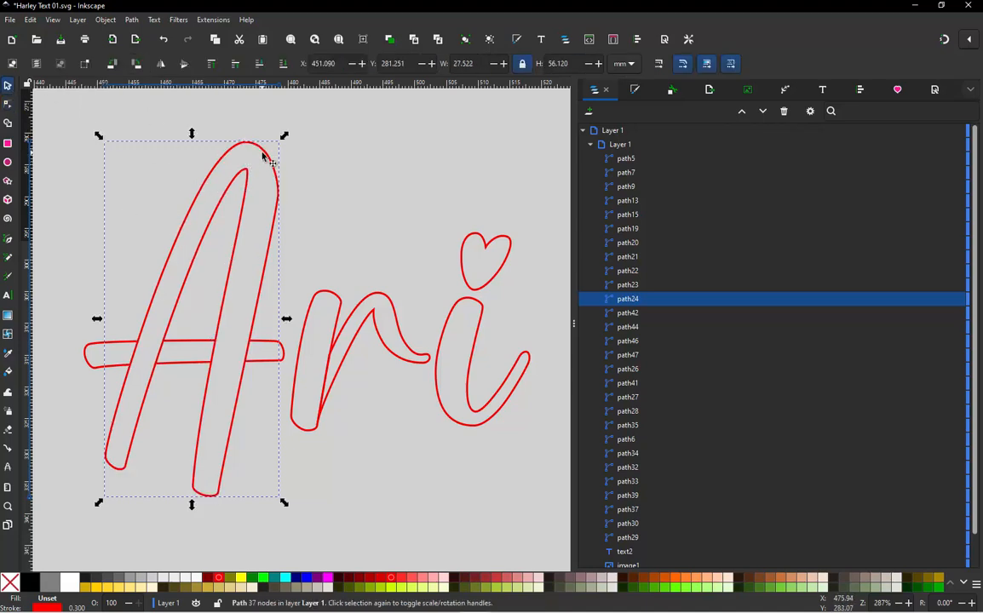
{"action": "left_click_drag", "start_coordinate": [266, 156], "coordinate": [348, 138]}
{"action": "key", "text": "ctrl+z"}
- Insert an extra node in the curved bottom end of each of the A's two legs
{"action": "scroll", "coordinate": [141, 543], "scroll_direction": "up", "scroll_amount": 2}
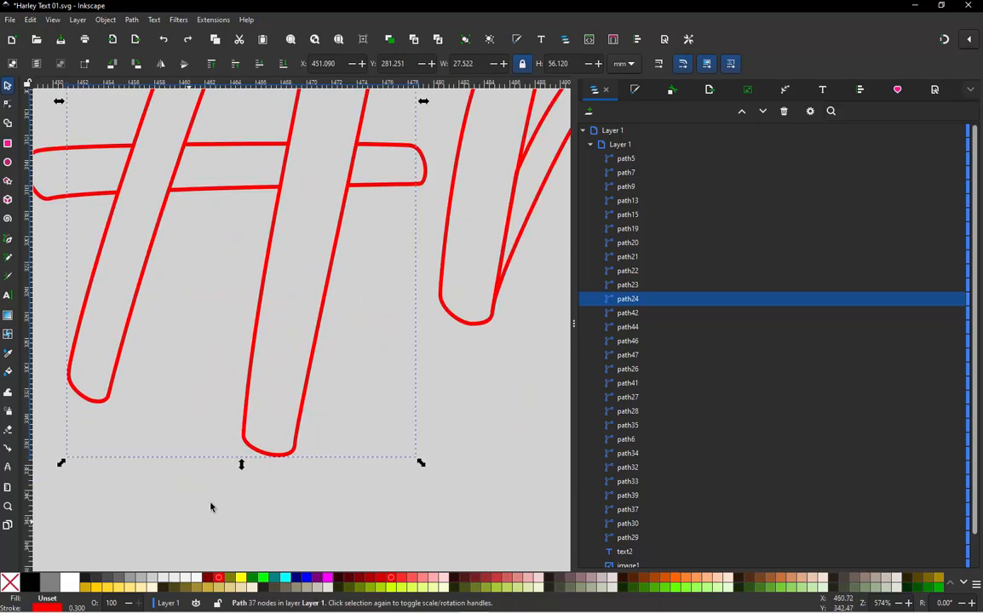
{"action": "double_click", "coordinate": [297, 442]}
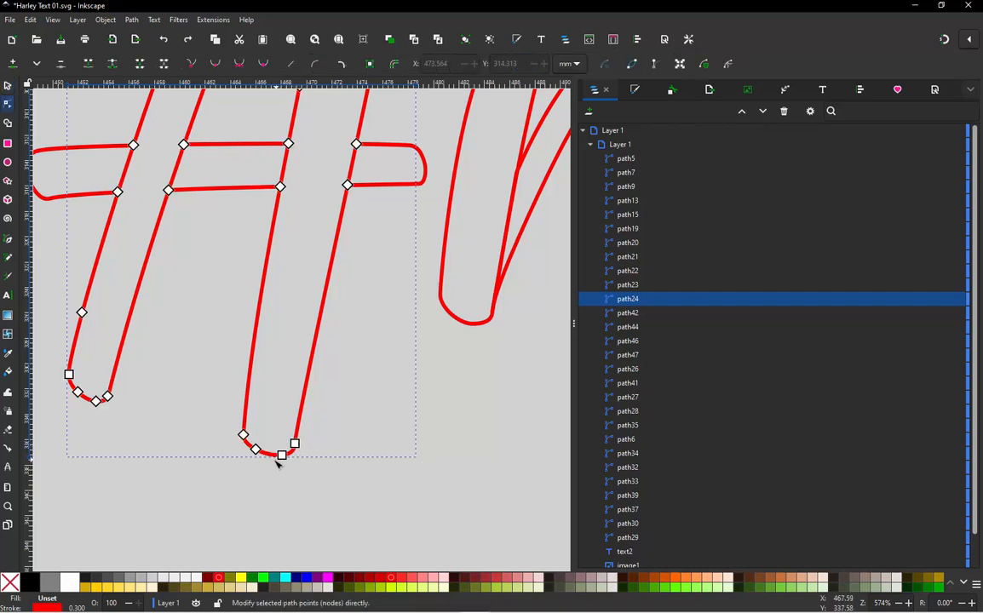
{"action": "double_click", "coordinate": [266, 456]}
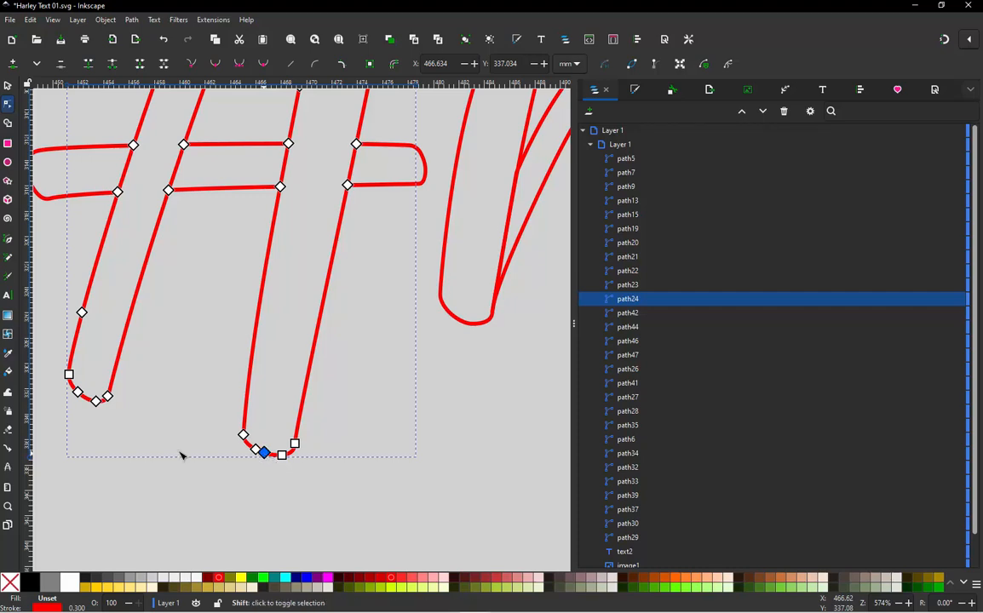
{"action": "left_click", "coordinate": [78, 392], "text": "shift"}
{"action": "scroll", "coordinate": [72, 421], "scroll_direction": "up", "scroll_amount": 2}
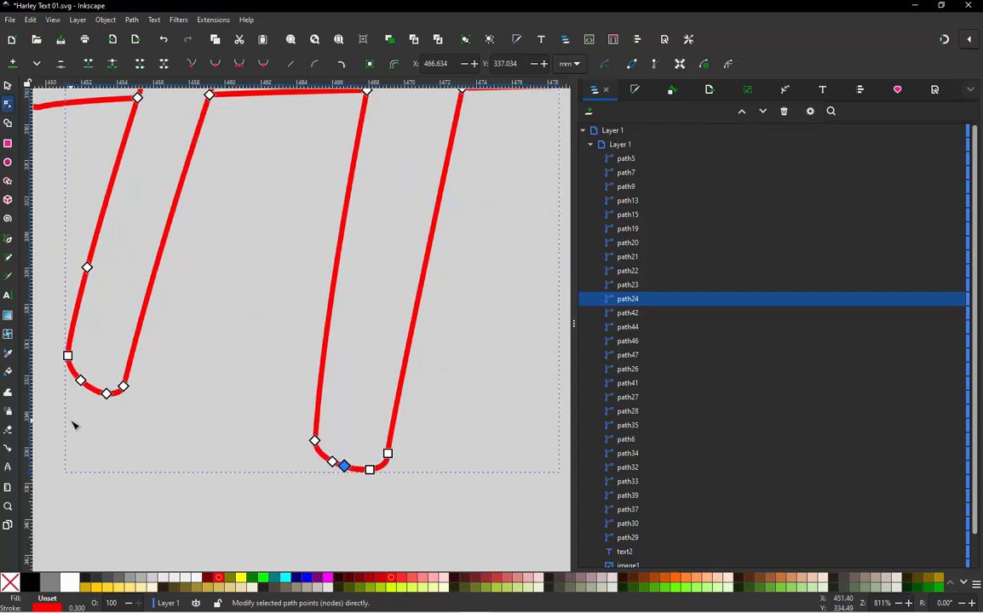
{"action": "double_click", "coordinate": [100, 375]}
{"action": "key", "text": "shift+c"}
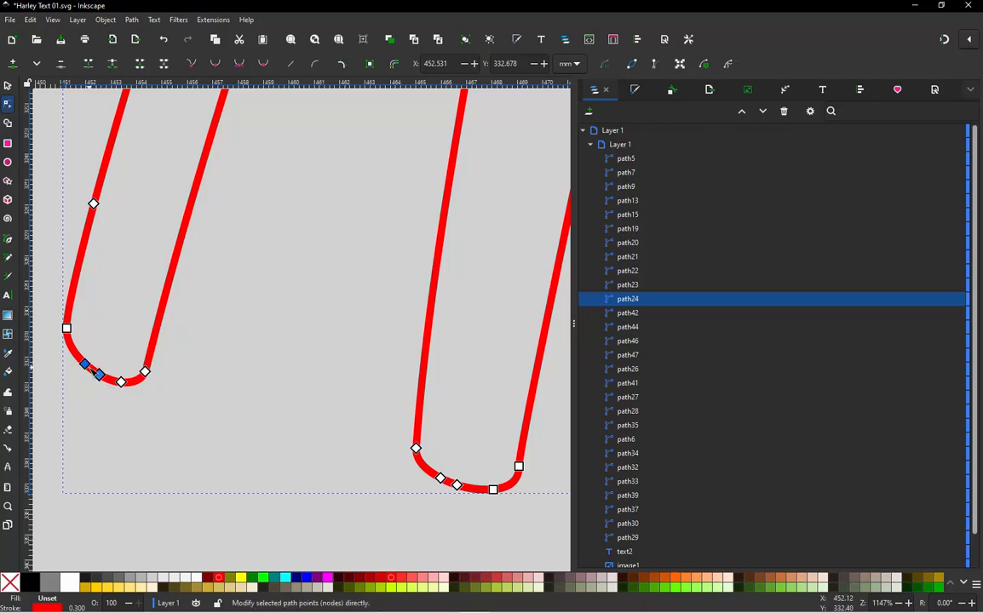
- Delete the surplus nodes around the left leg's bottom end and insert one on its inner edge just above the curve
{"action": "left_click", "coordinate": [86, 365], "text": "ctrl+alt"}
{"action": "left_click", "coordinate": [121, 382], "text": "ctrl+alt"}
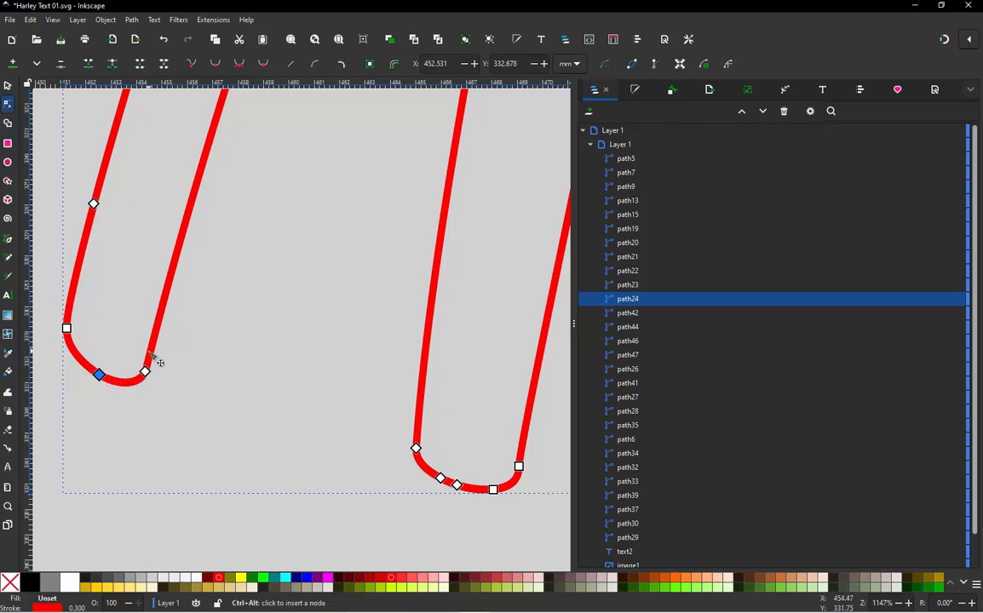
{"action": "left_click", "coordinate": [150, 352], "text": "ctrl+alt"}
{"action": "left_click", "coordinate": [146, 372], "text": "ctrl+alt"}
{"action": "left_click", "coordinate": [94, 205], "text": "ctrl+alt"}
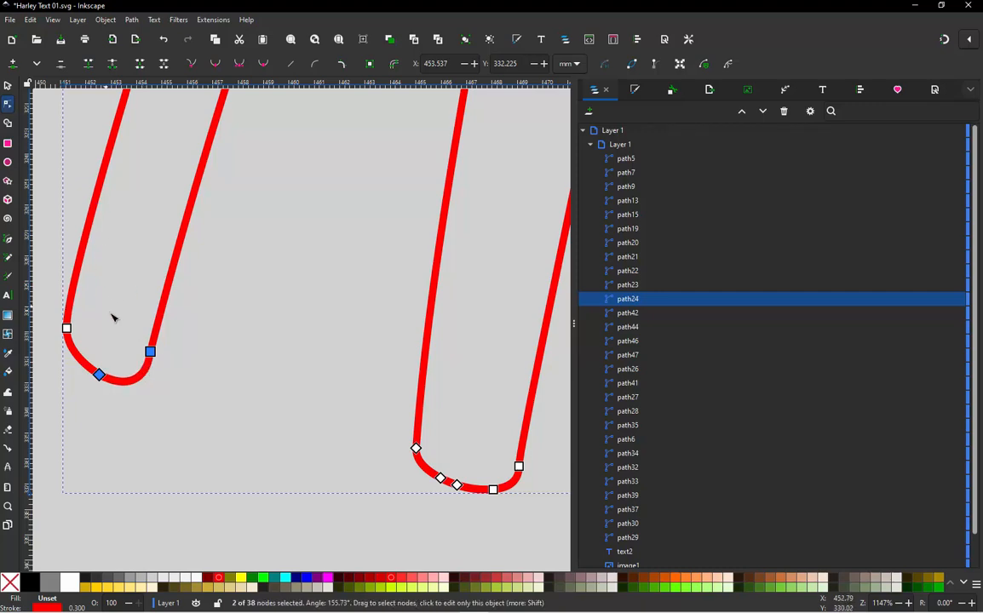
- Delete the two surplus nodes on either side of the inserted node at the right leg's bottom end
{"action": "scroll", "coordinate": [274, 430], "scroll_direction": "down", "scroll_amount": 1}
{"action": "scroll", "coordinate": [377, 452], "scroll_direction": "up", "scroll_amount": 2}
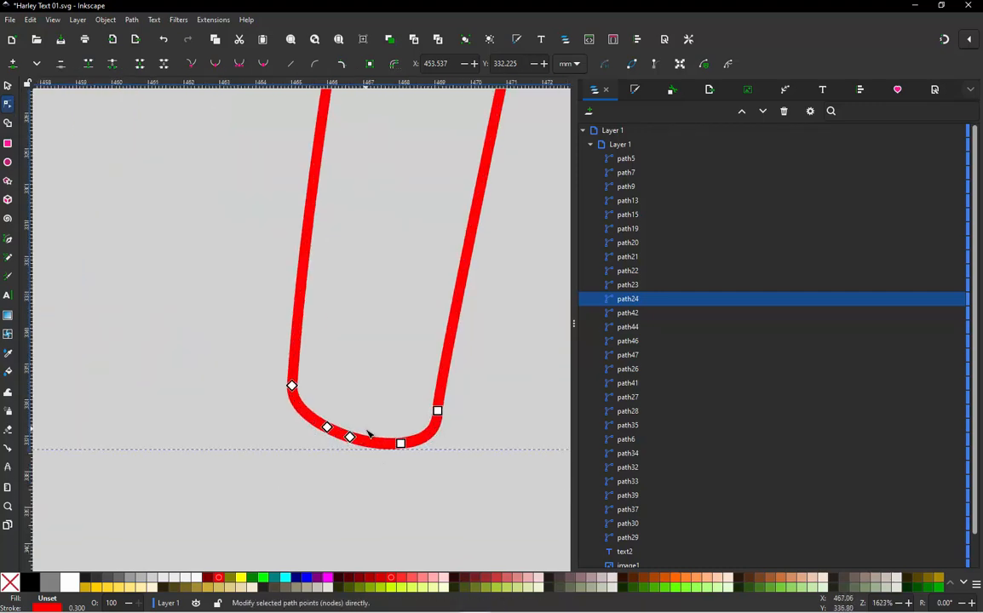
{"action": "left_click", "coordinate": [328, 428], "text": "ctrl+alt"}
{"action": "left_click", "coordinate": [401, 444], "text": "ctrl+alt"}
- Delete the nodes on the A's right stroke where the crossbar meets both of its edges
{"action": "scroll", "coordinate": [310, 471], "scroll_direction": "down", "scroll_amount": 3}
{"action": "scroll", "coordinate": [342, 405], "scroll_direction": "down", "scroll_amount": 1}
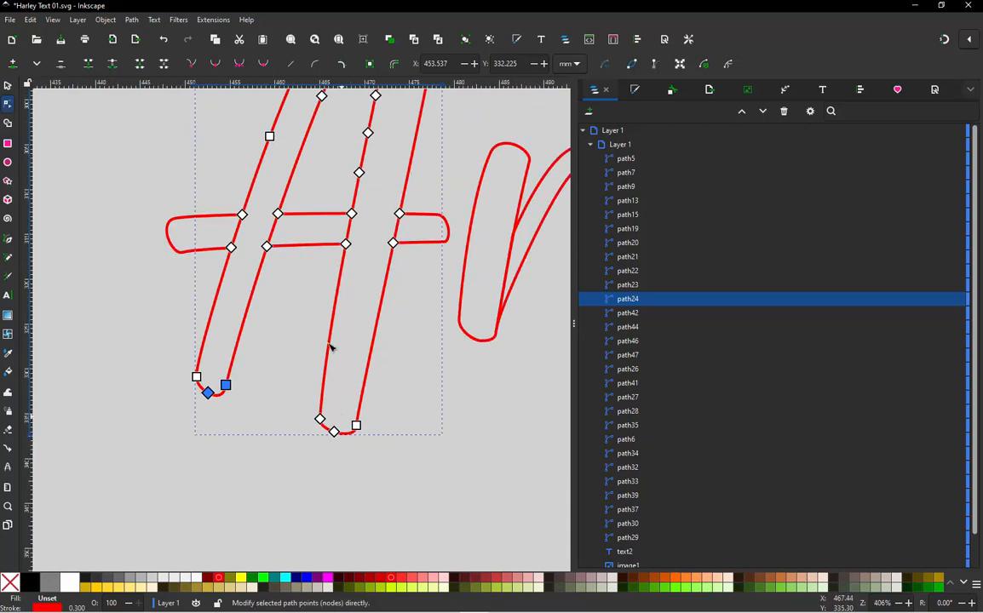
{"action": "scroll", "coordinate": [355, 236], "scroll_direction": "up", "scroll_amount": 1}
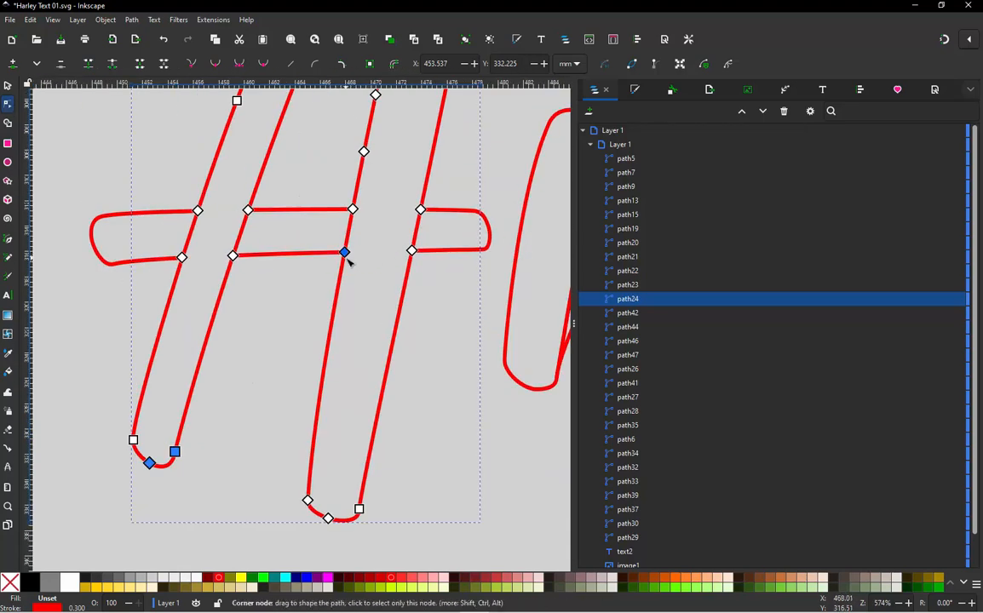
{"action": "left_click", "coordinate": [344, 254], "text": "ctrl+alt"}
{"action": "left_click", "coordinate": [413, 251], "text": "ctrl+alt"}
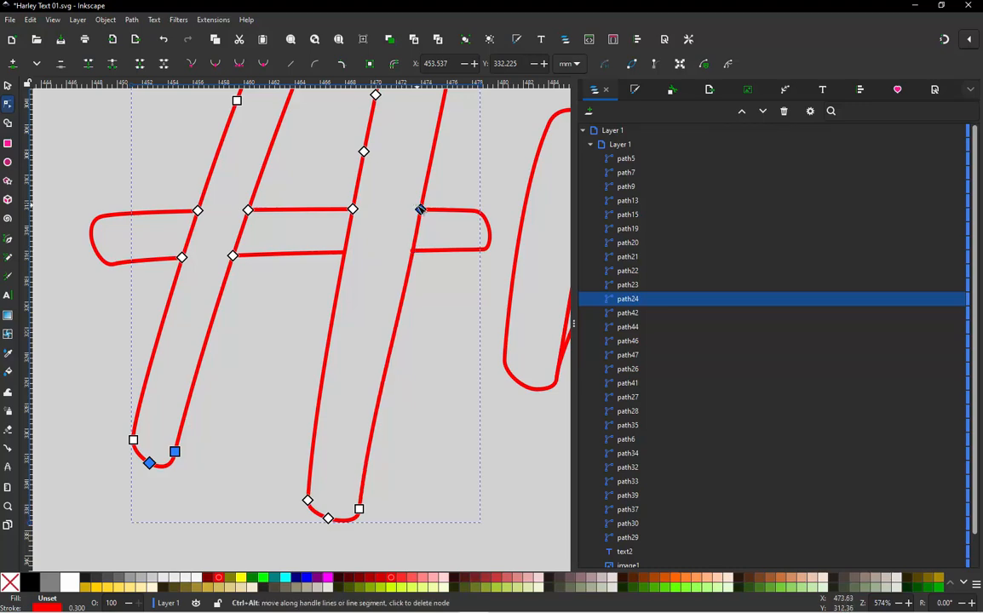
{"action": "left_click", "coordinate": [419, 209], "text": "ctrl+alt"}
- Insert a node on the right stroke's outer edge above the crossbar and delete the surplus nodes along both its edges
{"action": "scroll", "coordinate": [358, 325], "scroll_direction": "down", "scroll_amount": 2}
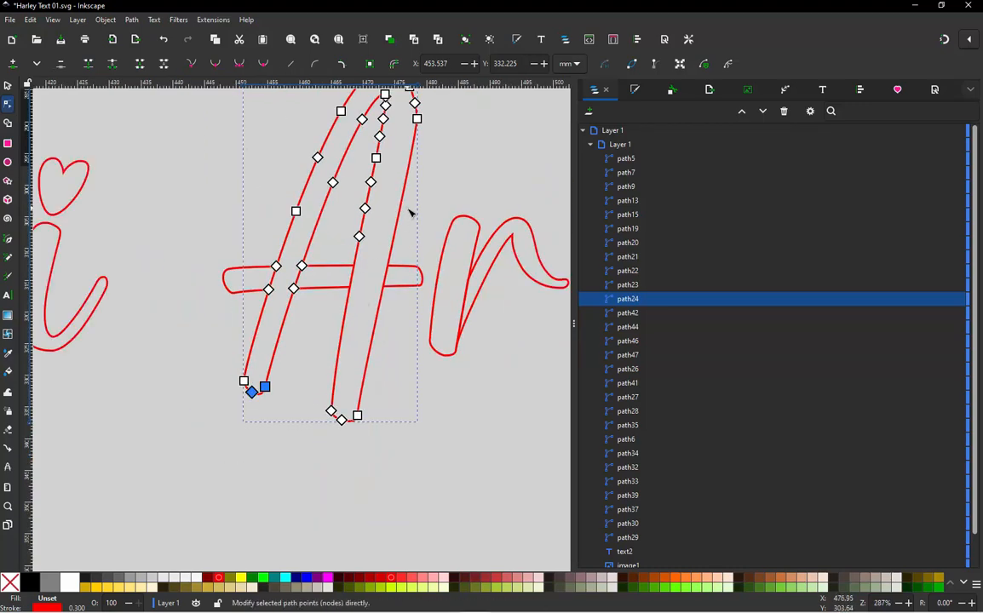
{"action": "scroll", "coordinate": [410, 213], "scroll_direction": "up", "scroll_amount": 1}
{"action": "left_click", "coordinate": [387, 253], "text": "ctrl+alt"}
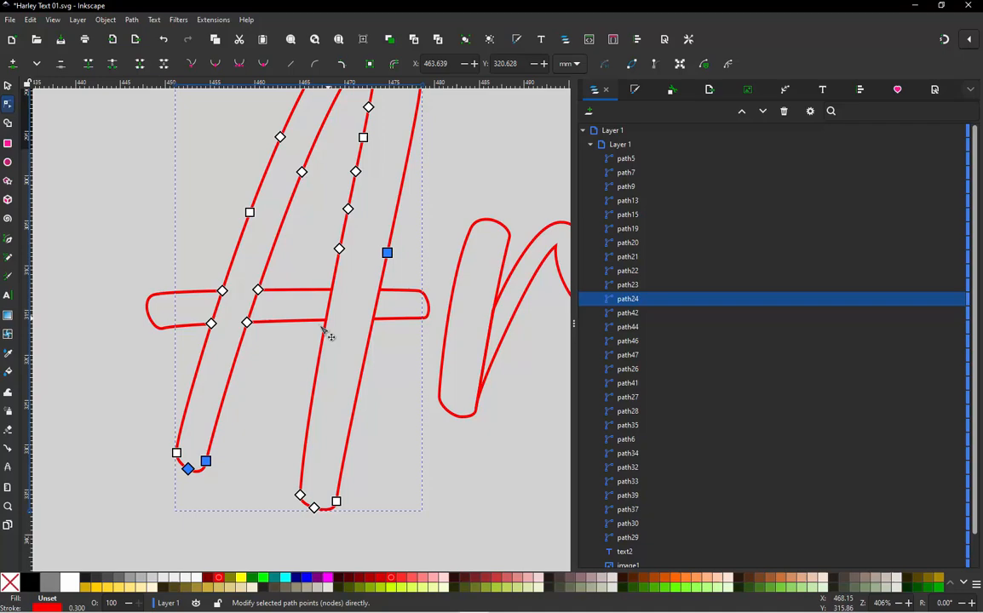
{"action": "left_click", "coordinate": [347, 208], "text": "ctrl+alt"}
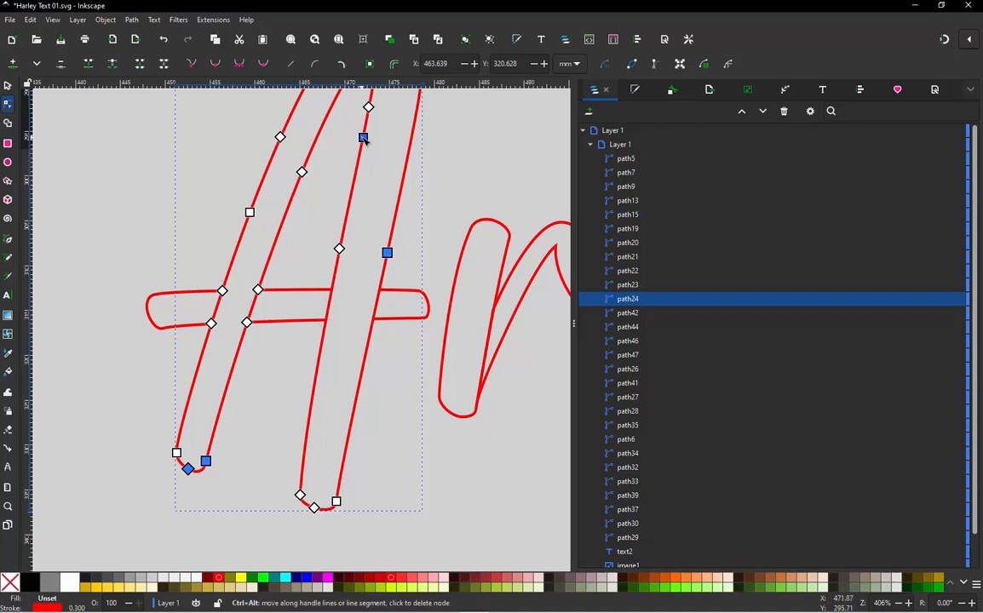
{"action": "key", "text": "minus"}
{"action": "scroll", "coordinate": [342, 201], "scroll_direction": "up", "scroll_amount": 5}
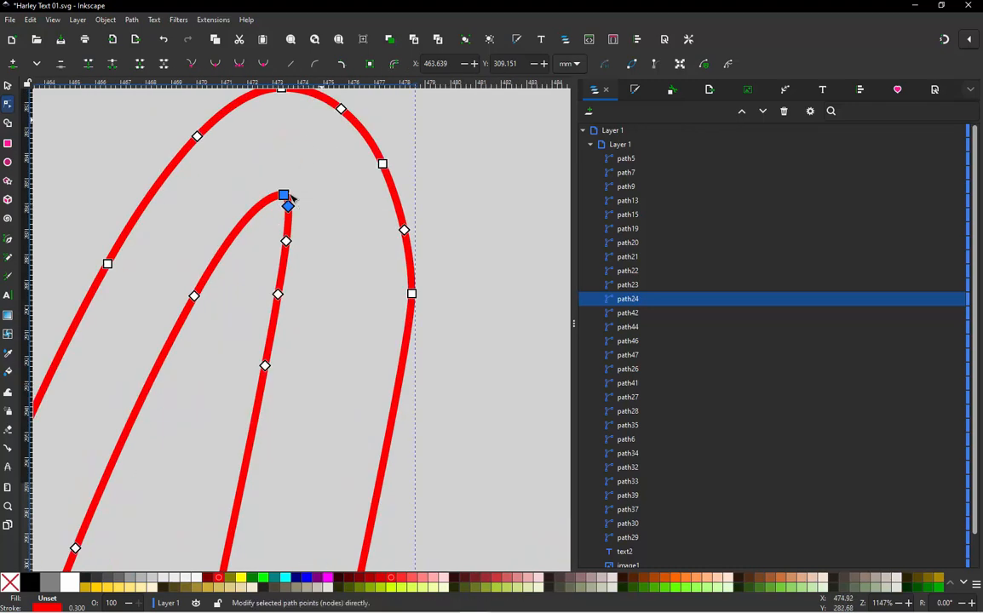
{"action": "left_click", "coordinate": [286, 241], "text": "ctrl+alt"}
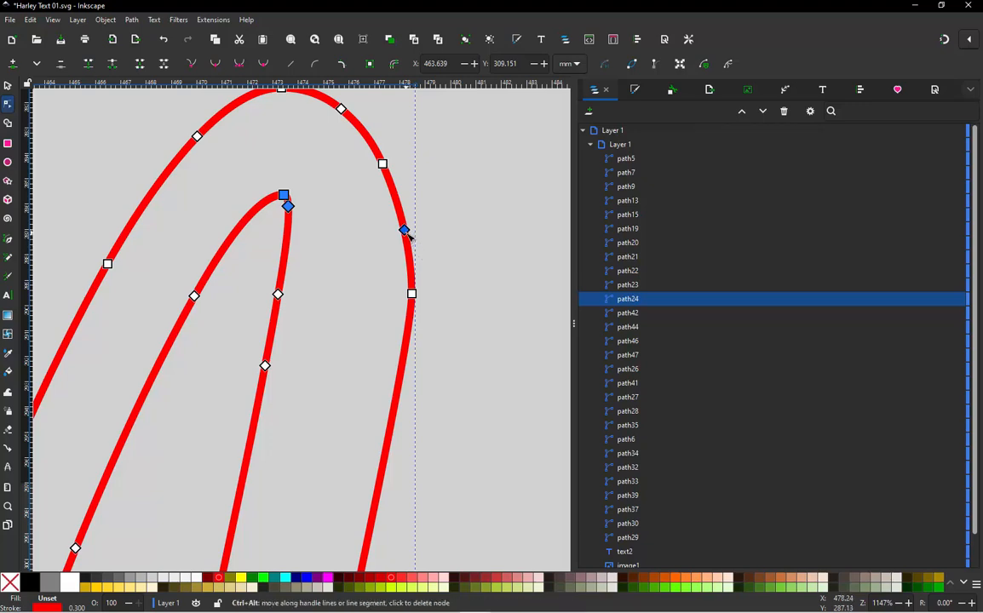
{"action": "left_click", "coordinate": [264, 365], "text": "ctrl+alt"}
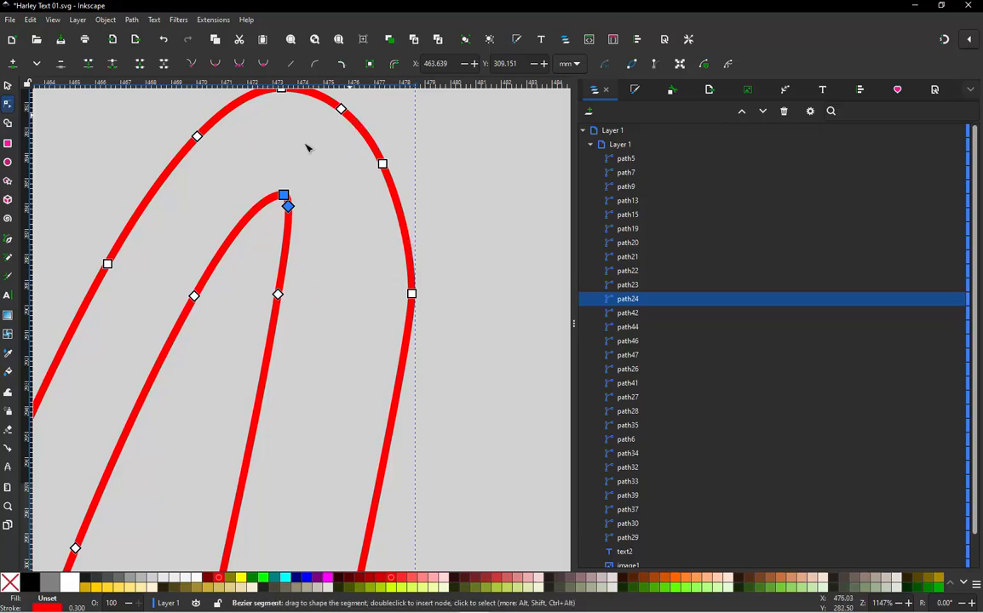
- Insert nodes near the inner peak and along the left stroke's inner edge, and delete that stroke's surplus nodes above the crossbar
{"action": "scroll", "coordinate": [285, 252], "scroll_direction": "down", "scroll_amount": 2}
{"action": "scroll", "coordinate": [298, 190], "scroll_direction": "up", "scroll_amount": 2}
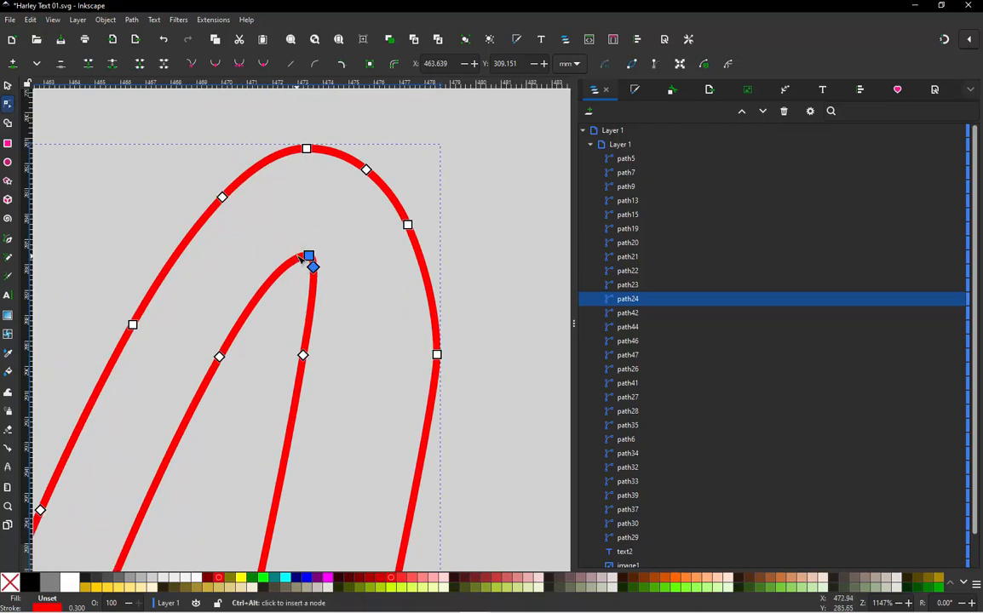
{"action": "left_click", "coordinate": [209, 372], "text": "ctrl+alt"}
{"action": "left_click", "coordinate": [219, 358], "text": "ctrl+alt"}
{"action": "scroll", "coordinate": [292, 202], "scroll_direction": "down", "scroll_amount": 3}
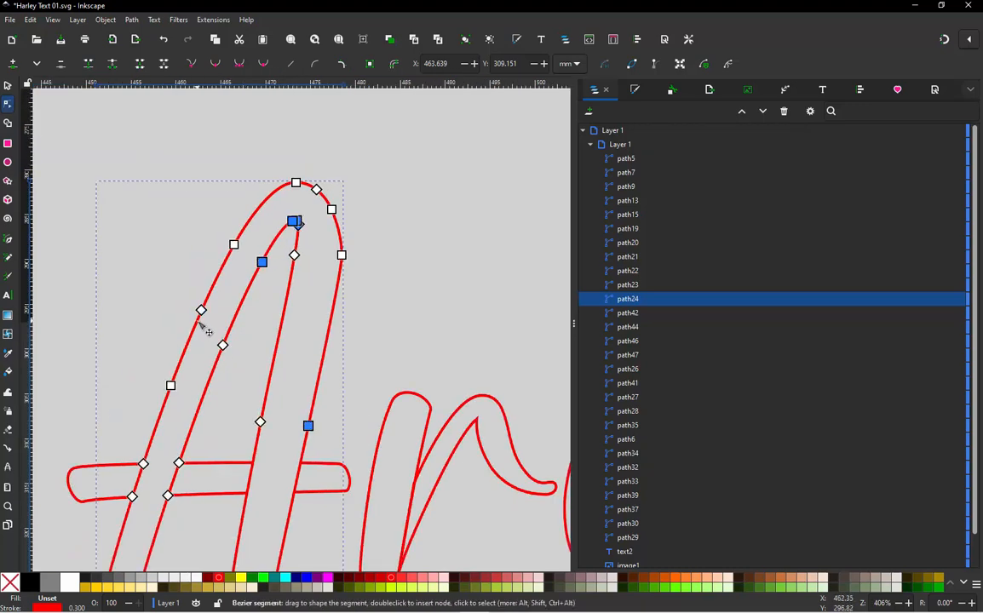
{"action": "scroll", "coordinate": [201, 324], "scroll_direction": "up", "scroll_amount": 1}
{"action": "left_click", "coordinate": [233, 356], "text": "ctrl+alt"}
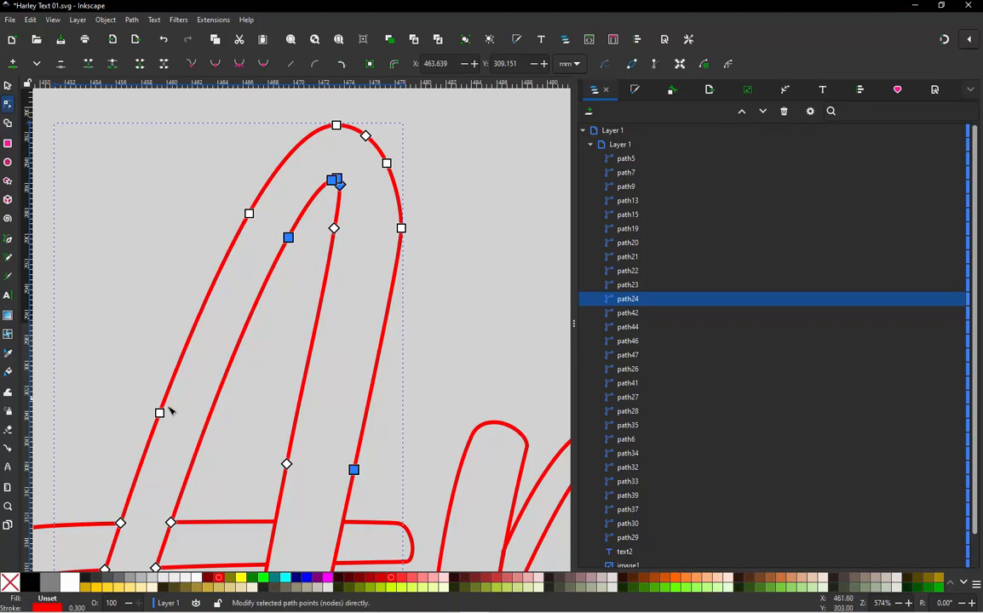
{"action": "left_click", "coordinate": [160, 414], "text": "ctrl+alt"}
- Delete the four nodes on the A's left stroke where the crossbar meets both of its edges
{"action": "scroll", "coordinate": [238, 322], "scroll_direction": "down", "scroll_amount": 2}
{"action": "scroll", "coordinate": [188, 409], "scroll_direction": "up", "scroll_amount": 2}
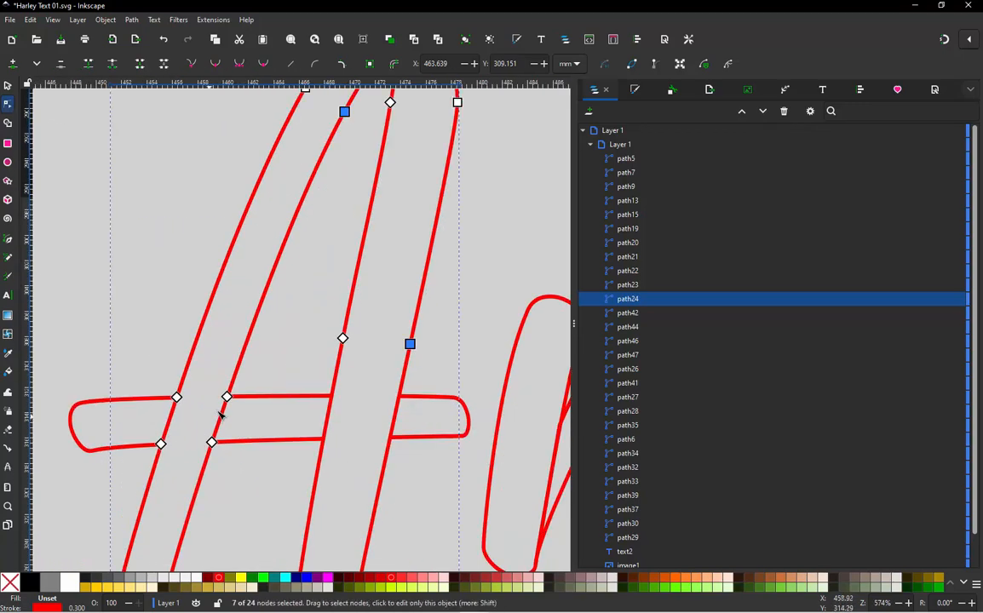
{"action": "left_click", "coordinate": [227, 397], "text": "ctrl+alt"}
{"action": "left_click", "coordinate": [177, 398], "text": "ctrl+alt"}
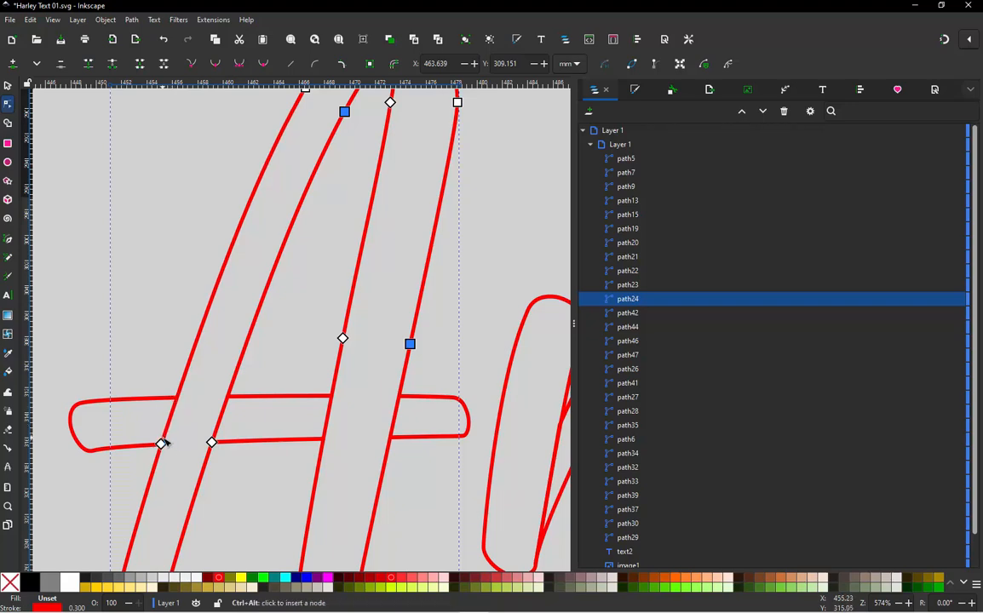
{"action": "left_click", "coordinate": [161, 443], "text": "ctrl+alt"}
{"action": "left_click", "coordinate": [212, 443], "text": "ctrl+alt"}
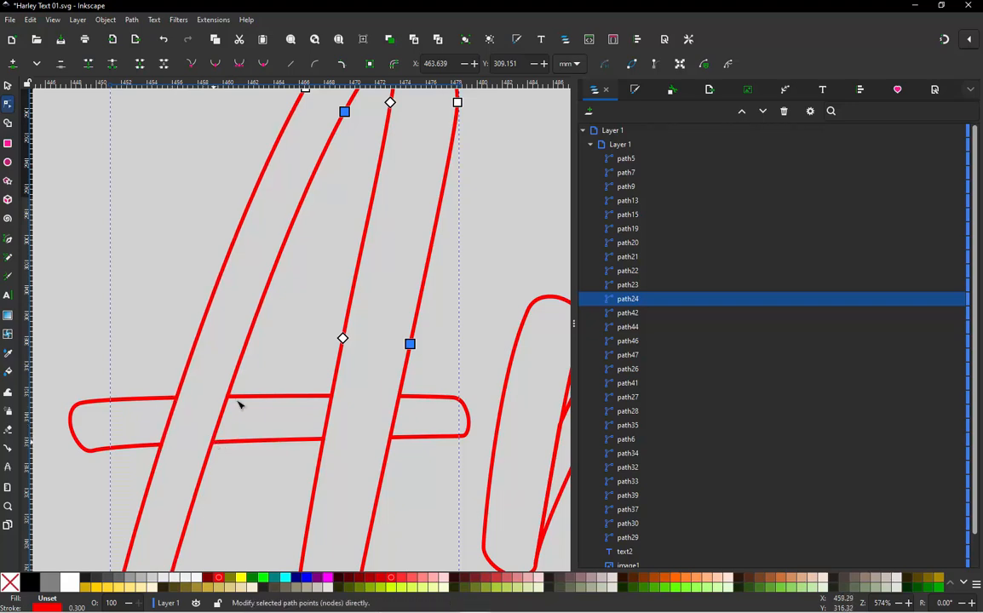
{"action": "scroll", "coordinate": [299, 263], "scroll_direction": "down", "scroll_amount": 2}
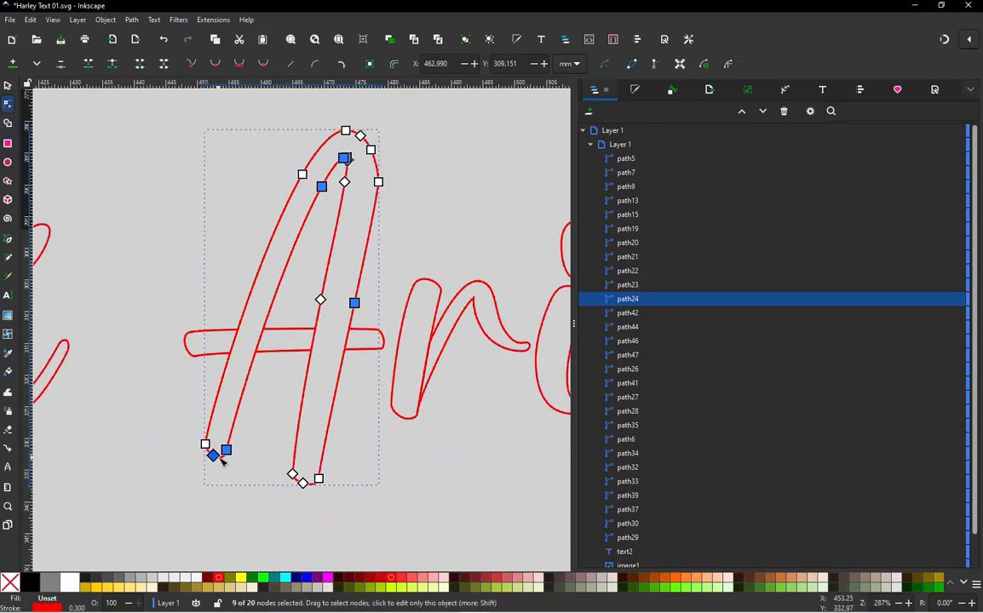
{"action": "left_click", "coordinate": [199, 488]}
- Turn off the running stitch along paths for the A's main stroke, preview it as a satin column and apply the embroidery parameters
{"action": "scroll", "coordinate": [212, 446], "scroll_direction": "up", "scroll_amount": 3}
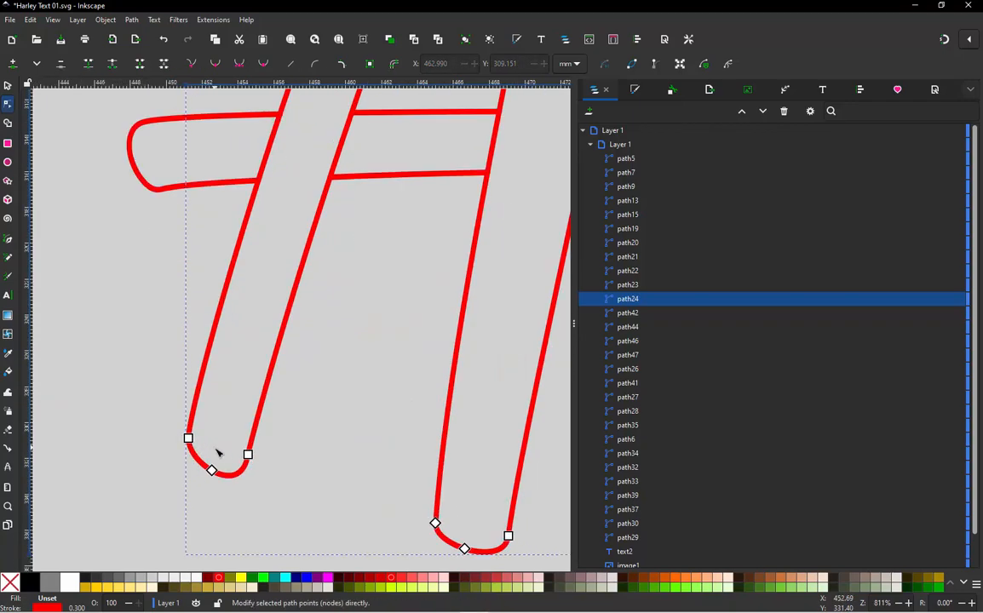
{"action": "scroll", "coordinate": [218, 453], "scroll_direction": "down", "scroll_amount": 3}
{"action": "scroll", "coordinate": [347, 157], "scroll_direction": "up", "scroll_amount": 3}
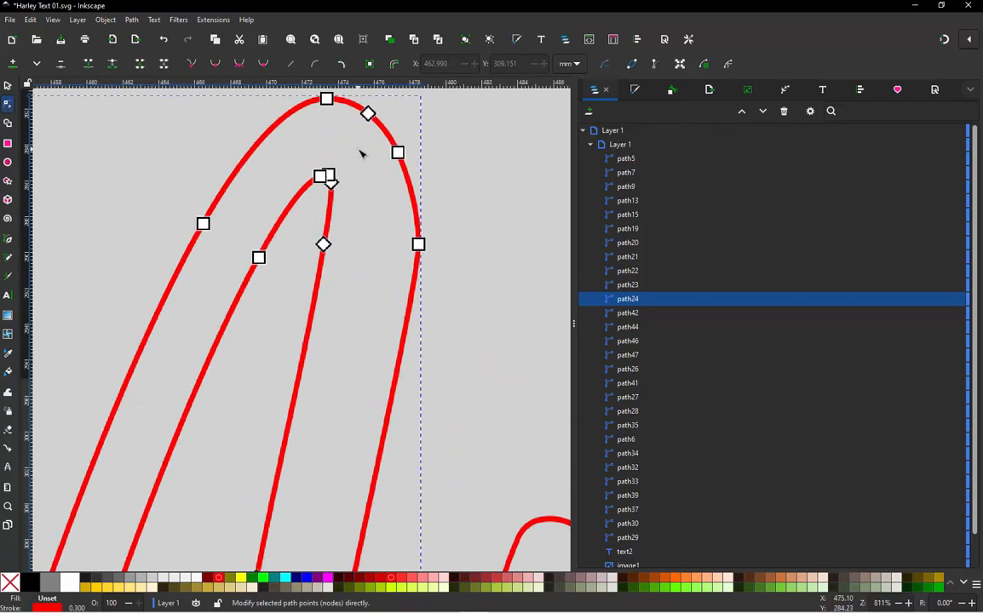
{"action": "left_click", "coordinate": [331, 182]}
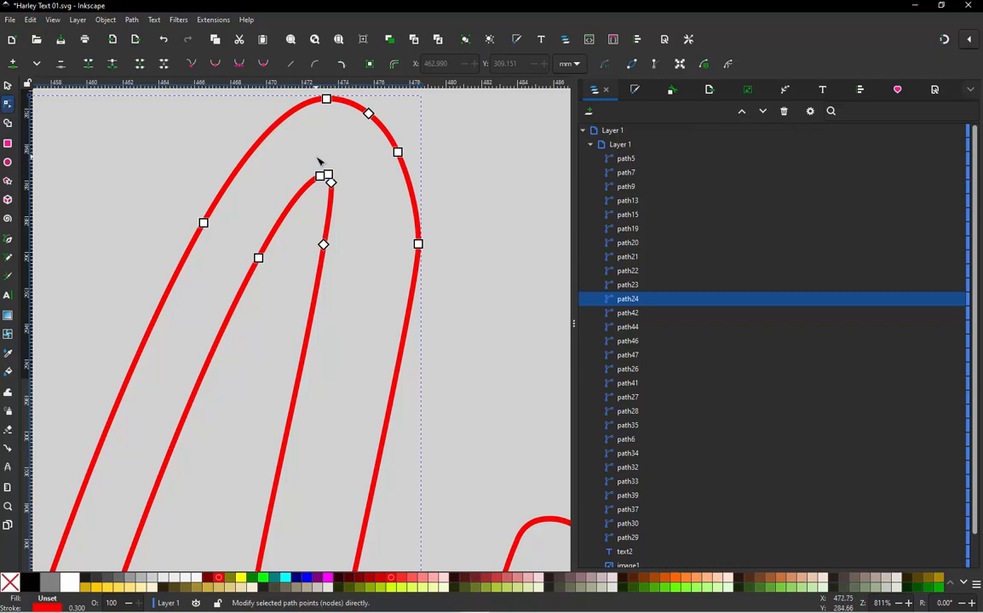
{"action": "scroll", "coordinate": [336, 194], "scroll_direction": "down", "scroll_amount": 2}
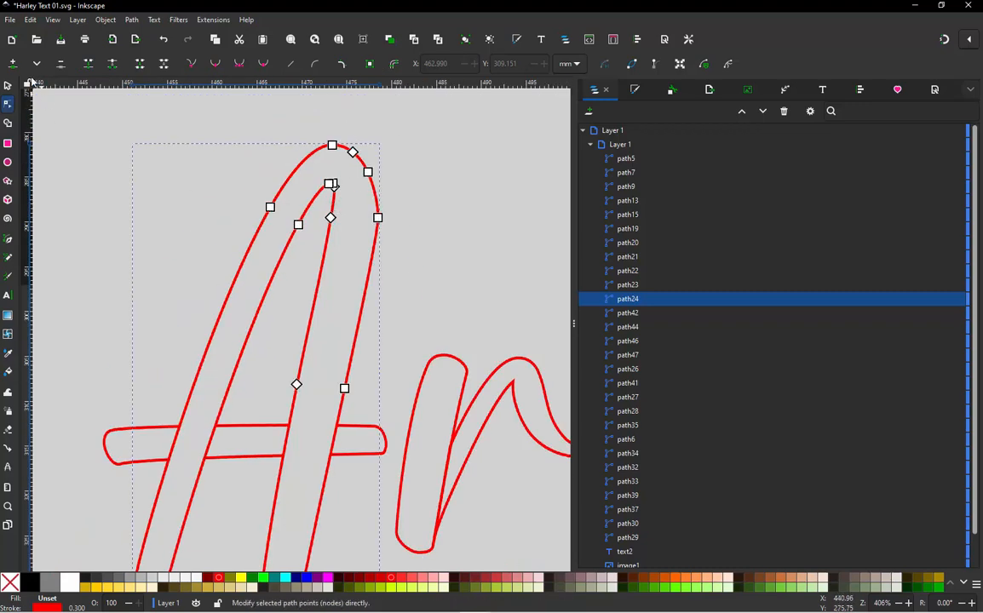
{"action": "key", "text": "s"}
{"action": "scroll", "coordinate": [265, 189], "scroll_direction": "down", "scroll_amount": 1}
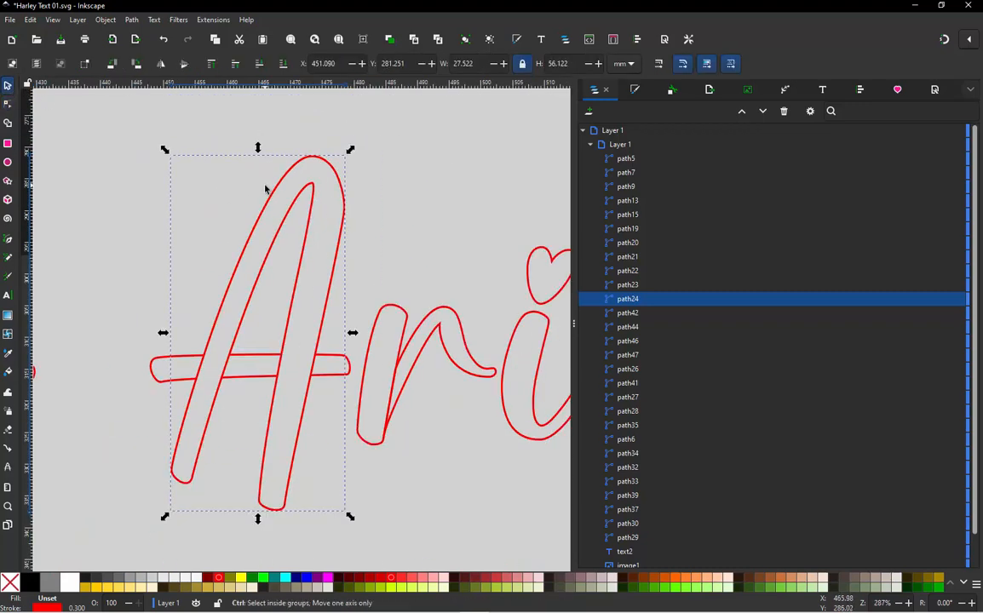
{"action": "key", "text": "alt+q"}
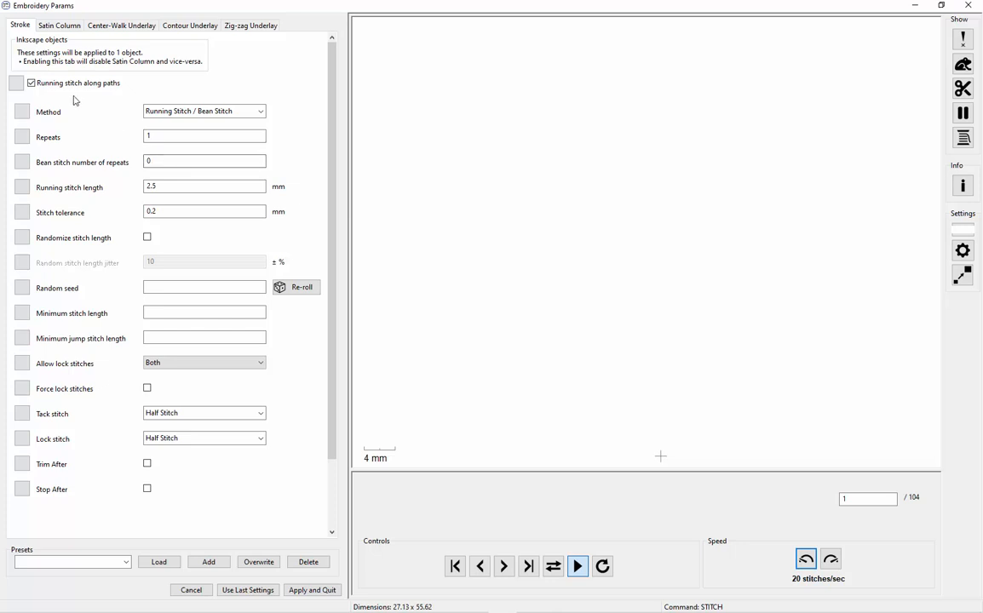
{"action": "left_click", "coordinate": [64, 86]}
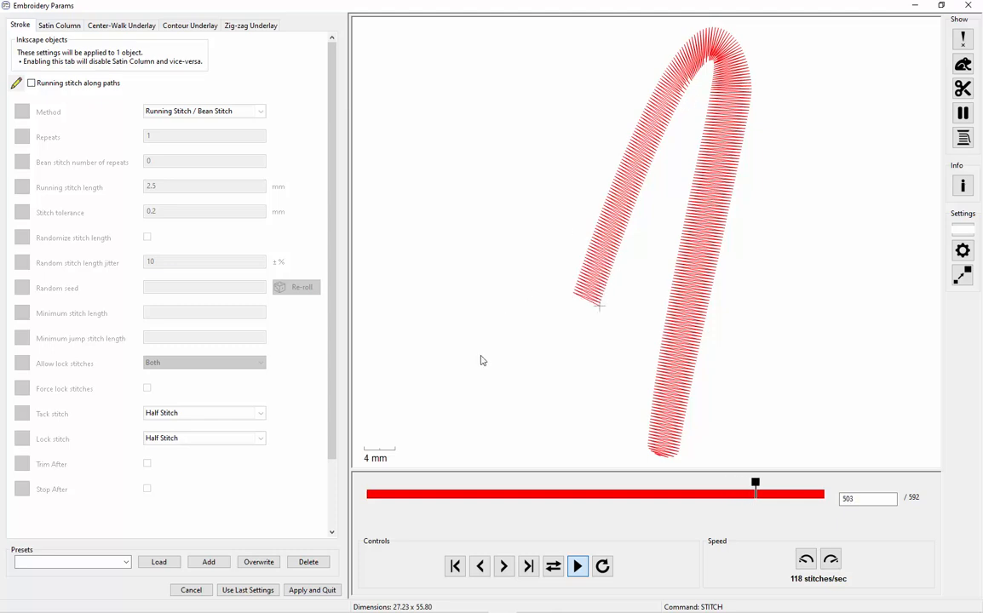
{"action": "left_click", "coordinate": [321, 594]}
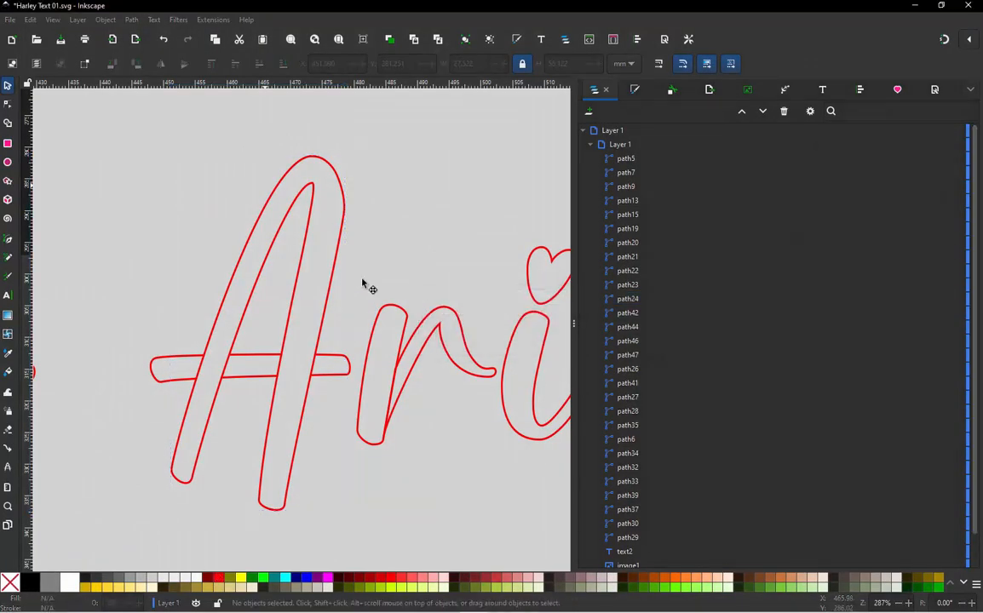
- Combine the left, middle and right pieces of the A's crossbar into one path
{"action": "left_click", "coordinate": [187, 365]}
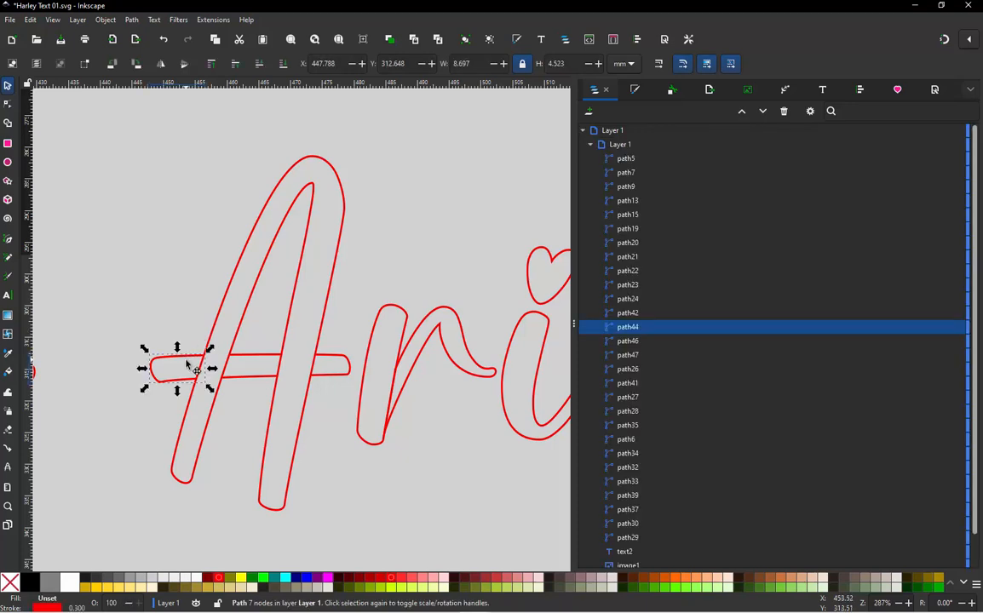
{"action": "scroll", "coordinate": [186, 365], "scroll_direction": "up", "scroll_amount": 1}
{"action": "left_click", "coordinate": [289, 360], "text": "shift"}
{"action": "left_click", "coordinate": [396, 357], "text": "shift"}
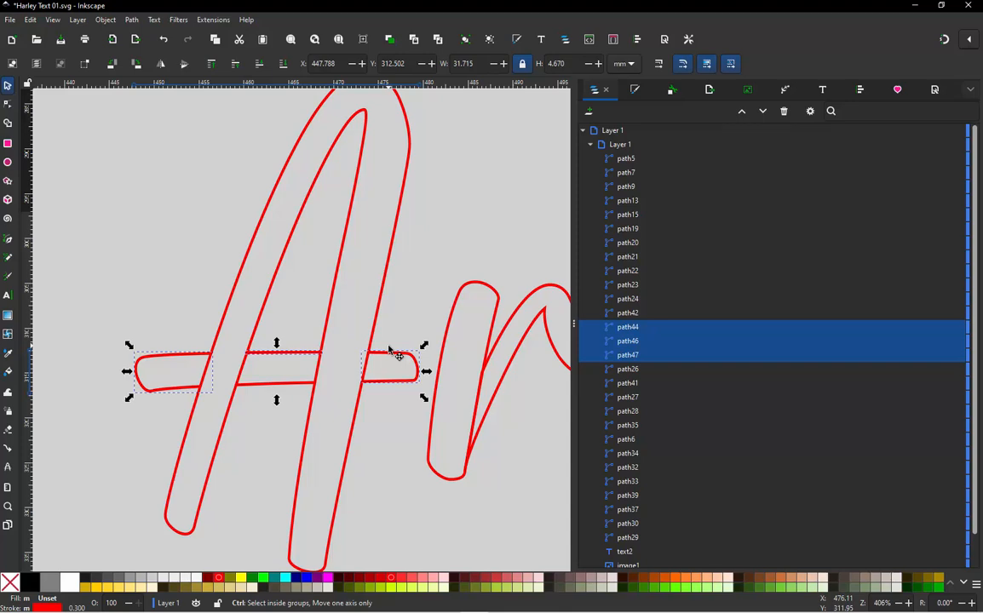
{"action": "key", "text": "ctrl+k"}
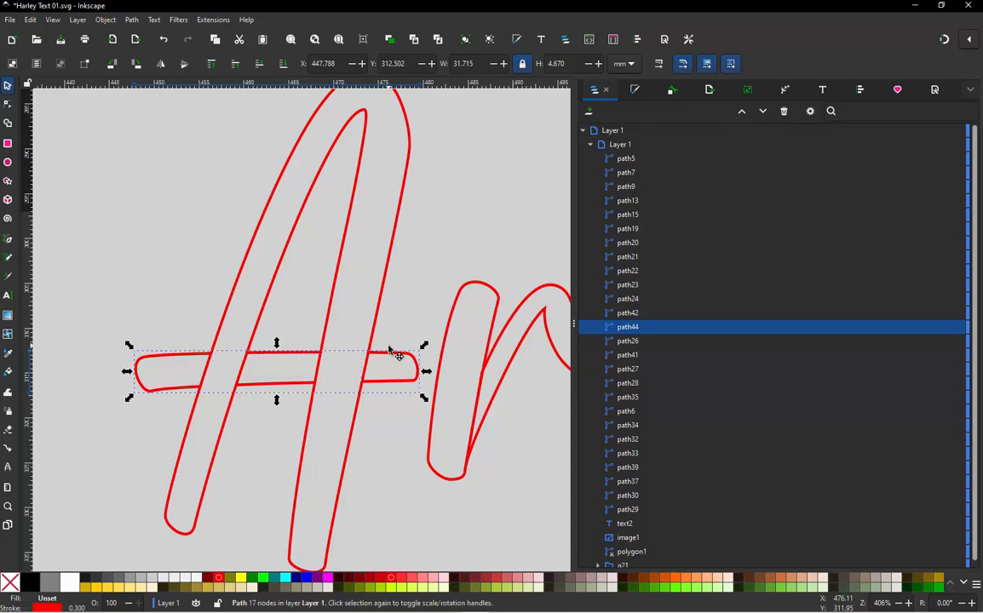
- Join the end nodes along the crossbar's upper edge with new segments across the A's left and right strokes
{"action": "key", "text": "n"}
{"action": "left_click", "coordinate": [208, 361]}
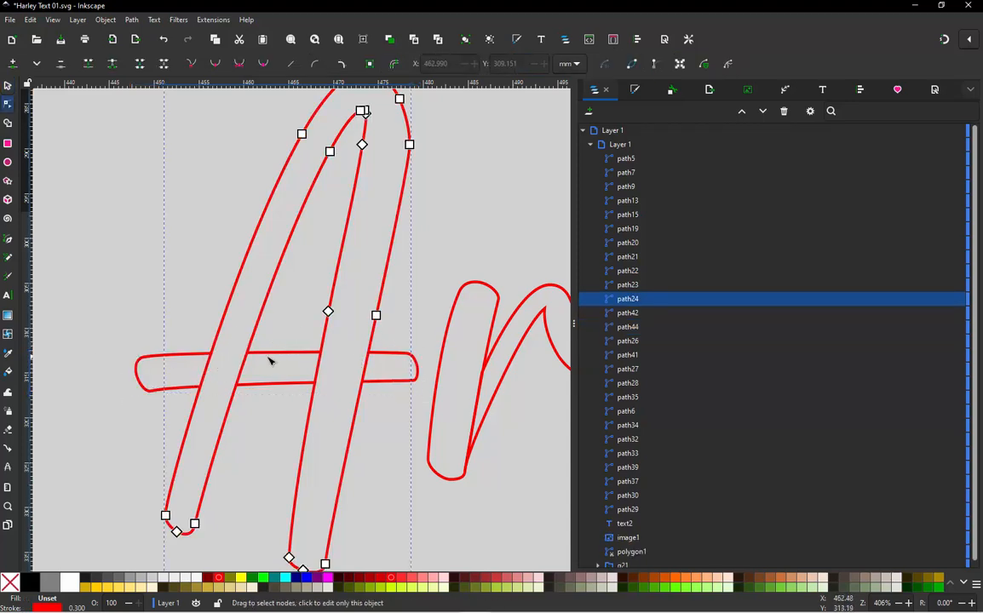
{"action": "left_click", "coordinate": [208, 354]}
{"action": "left_click", "coordinate": [210, 352]}
{"action": "left_click", "coordinate": [246, 353], "text": "shift"}
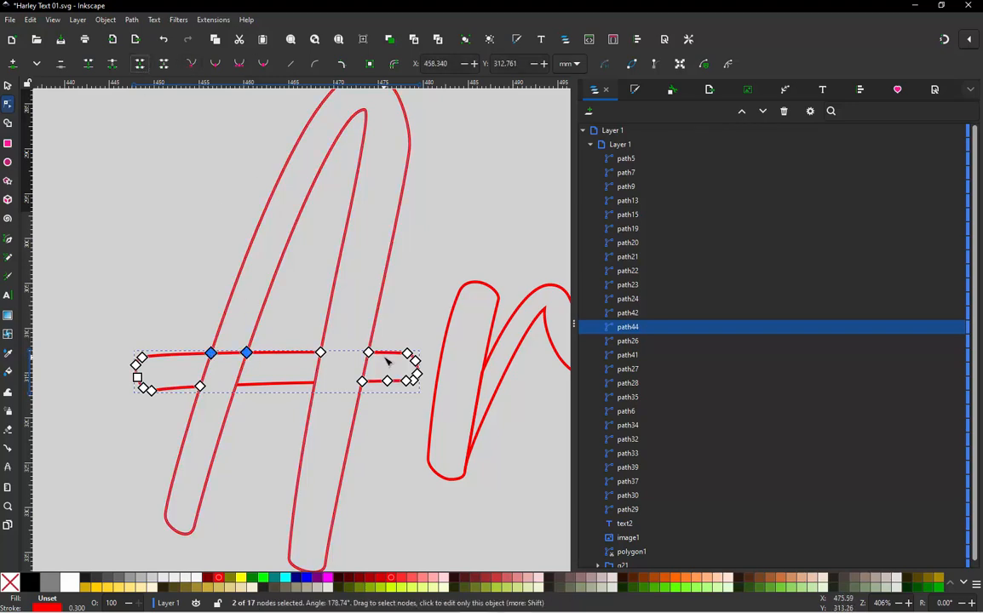
{"action": "left_click", "coordinate": [320, 352]}
{"action": "left_click", "coordinate": [368, 352], "text": "shift"}
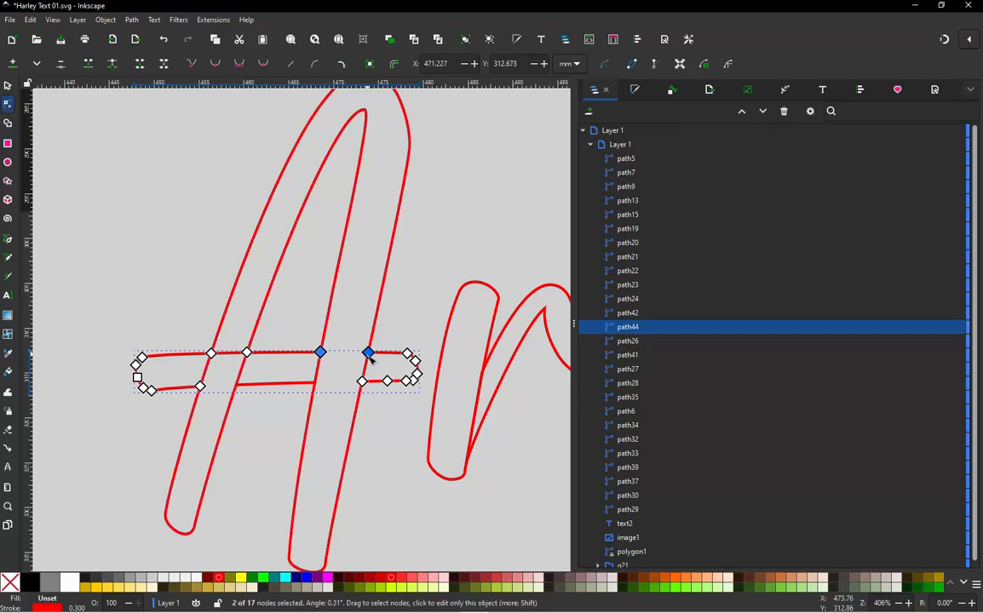
{"action": "left_click", "coordinate": [142, 65]}
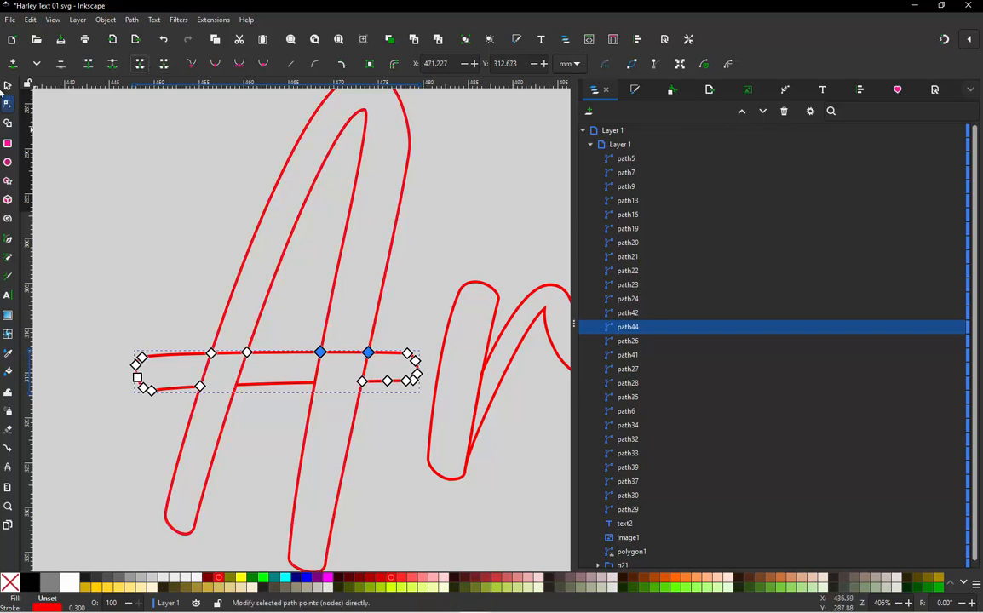
- Combine the separate lower-edge line between the A's strokes with the crossbar path
{"action": "left_click", "coordinate": [8, 86]}
{"action": "left_click", "coordinate": [261, 392]}
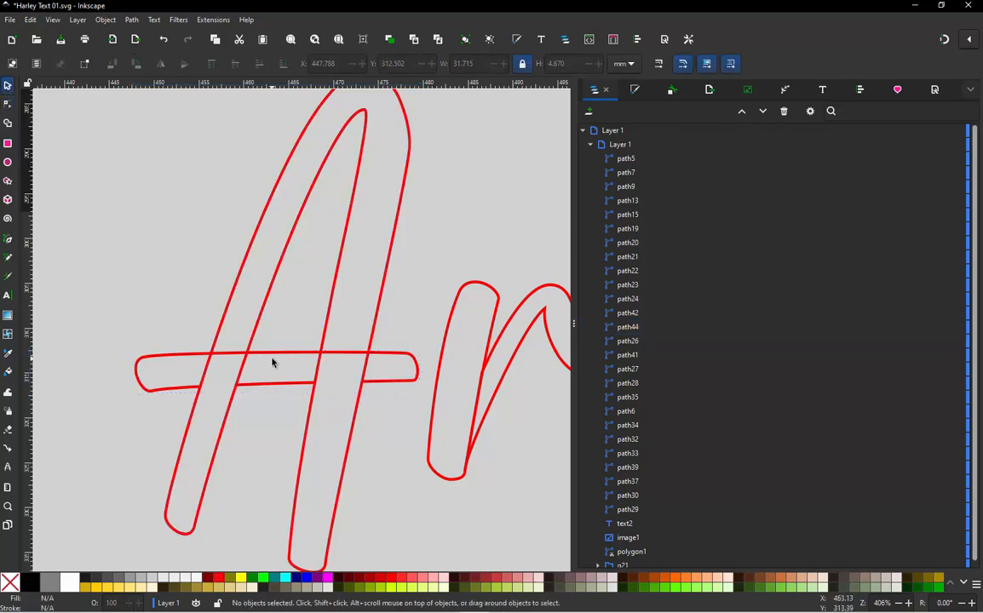
{"action": "left_click", "coordinate": [269, 358]}
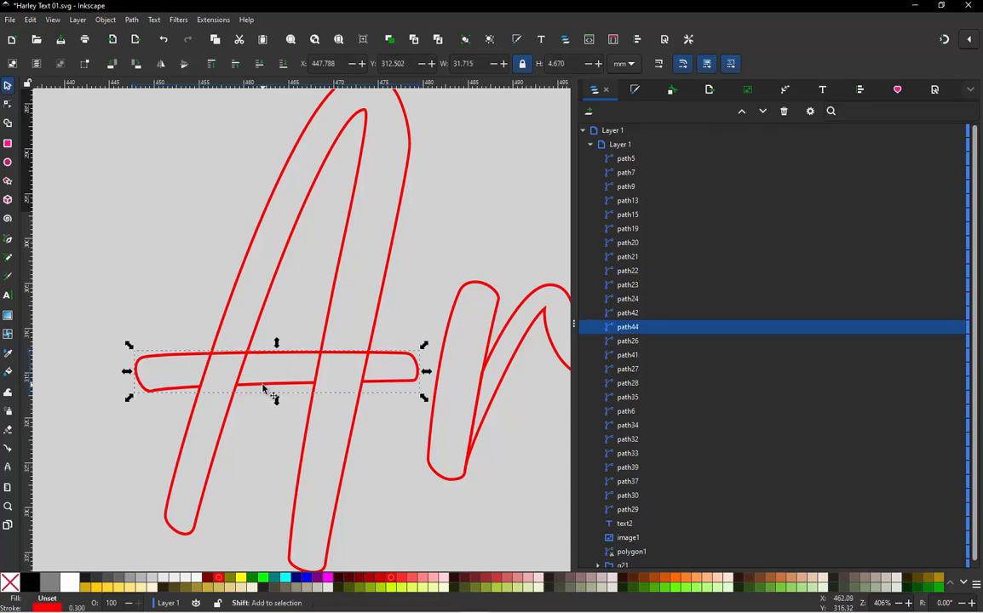
{"action": "left_click", "coordinate": [263, 388], "text": "shift"}
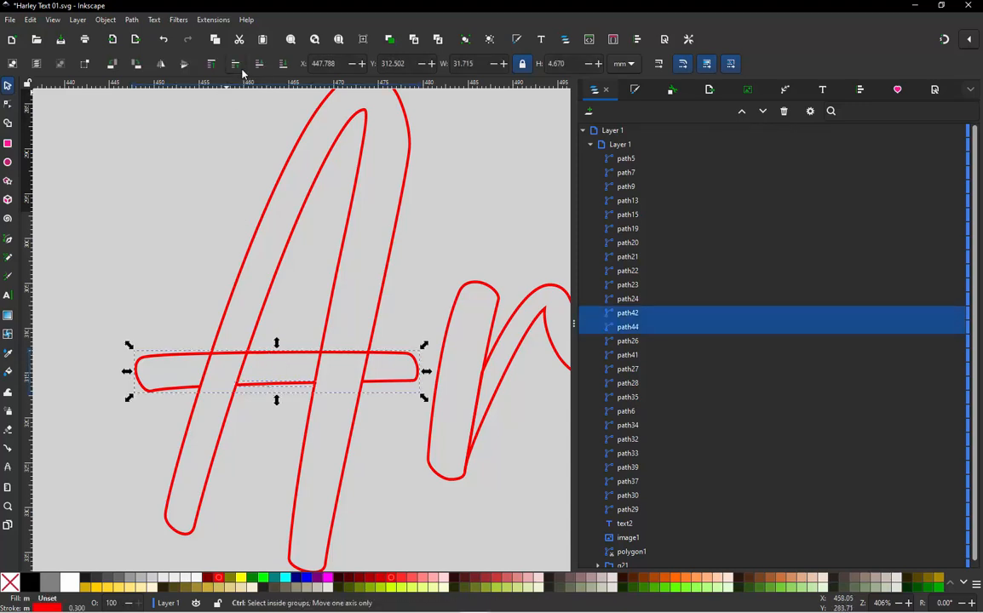
{"action": "key", "text": "ctrl+plus"}
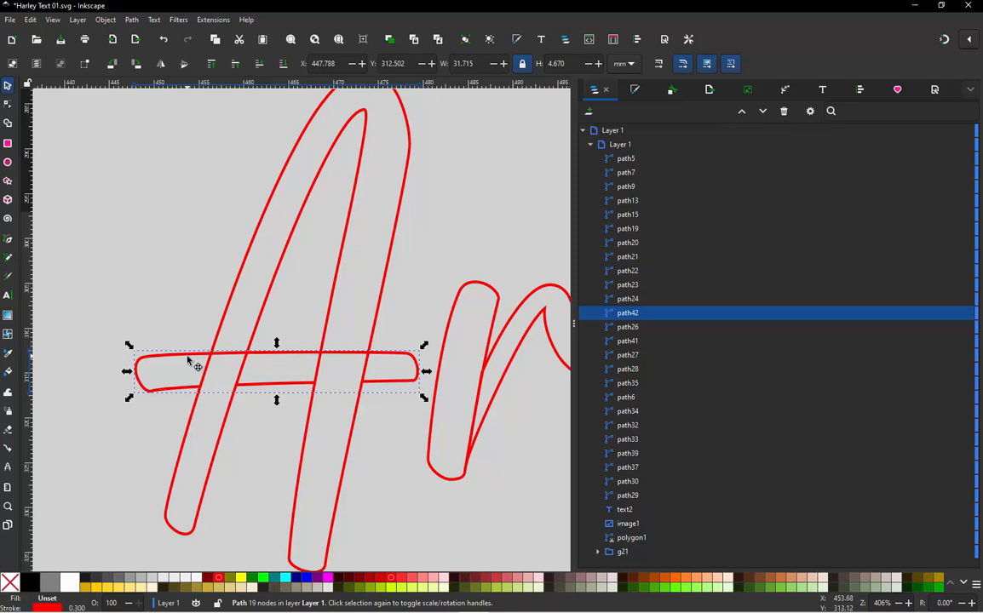
- Join the end nodes along the crossbar's lower edge with new segments across both strokes of the A
{"action": "double_click", "coordinate": [205, 389]}
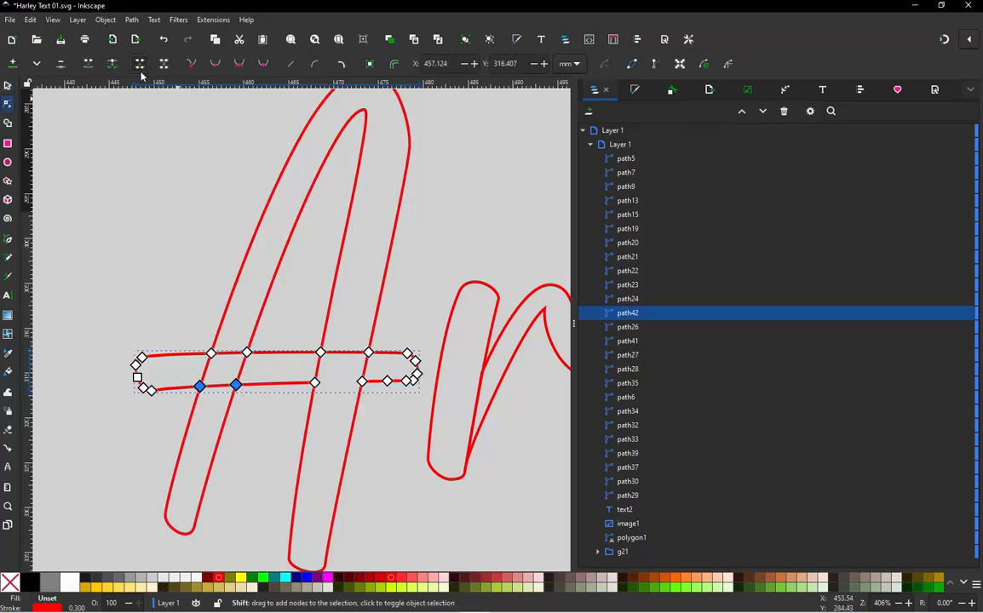
{"action": "left_click", "coordinate": [315, 383]}
{"action": "left_click", "coordinate": [362, 382], "text": "shift"}
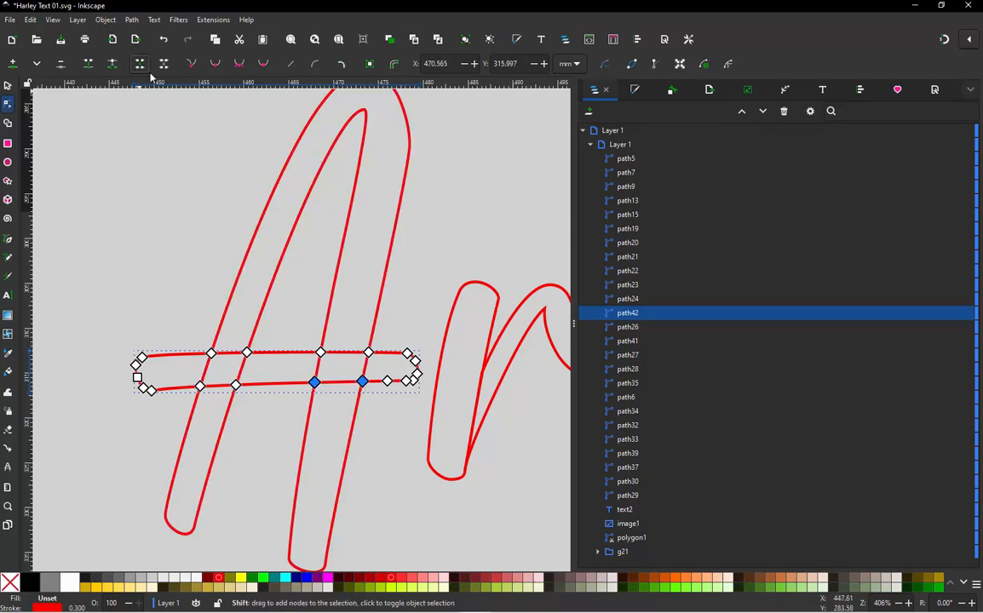
{"action": "left_click", "coordinate": [373, 449]}
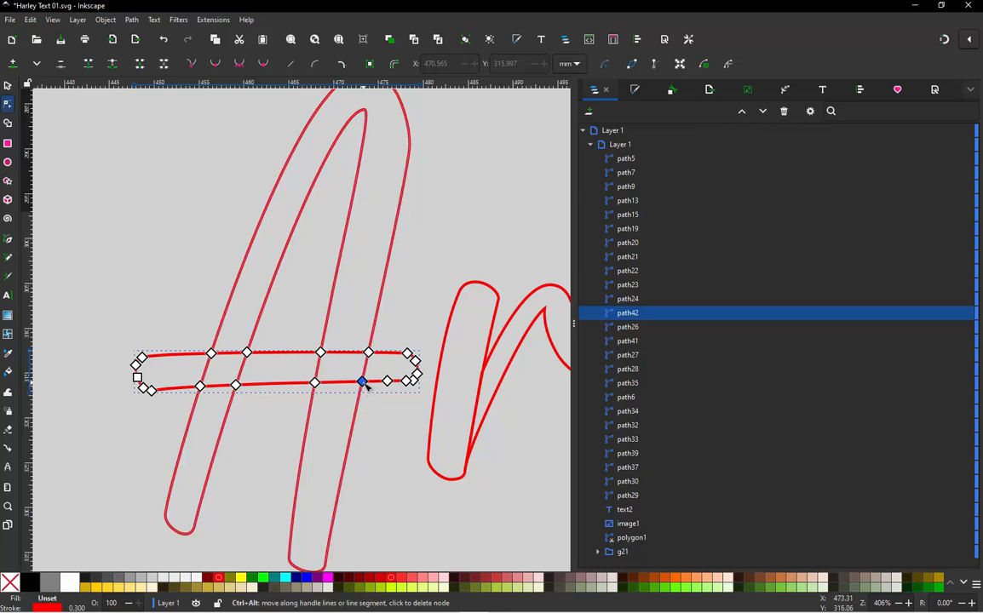
- Delete the crossbar's nodes where its upper and lower edges cross the A's two strokes
{"action": "left_click", "coordinate": [362, 381], "text": "ctrl+alt"}
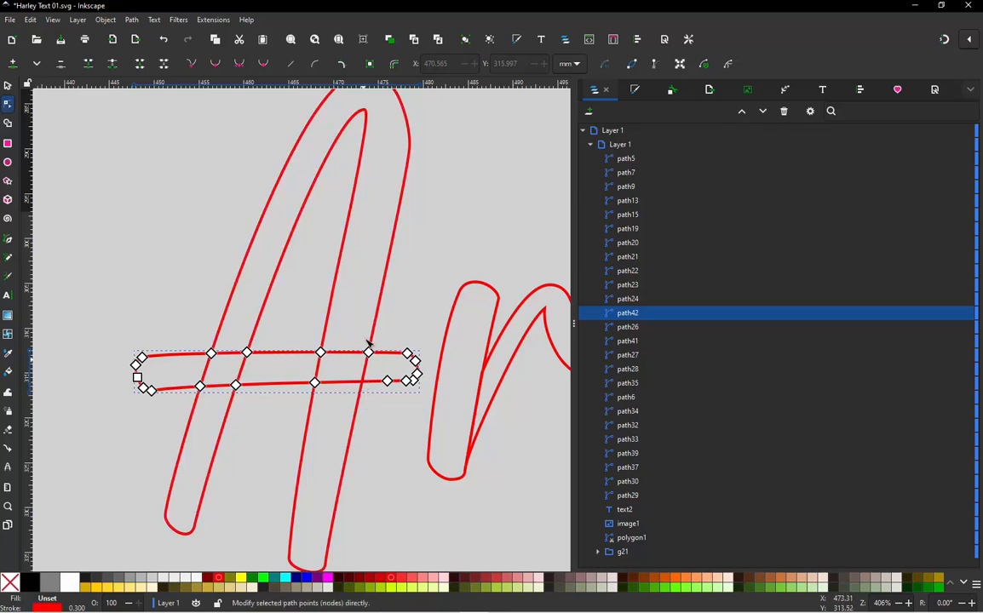
{"action": "left_click", "coordinate": [320, 352], "text": "ctrl+alt"}
{"action": "left_click", "coordinate": [314, 382], "text": "ctrl+alt"}
{"action": "left_click", "coordinate": [236, 385], "text": "ctrl+alt"}
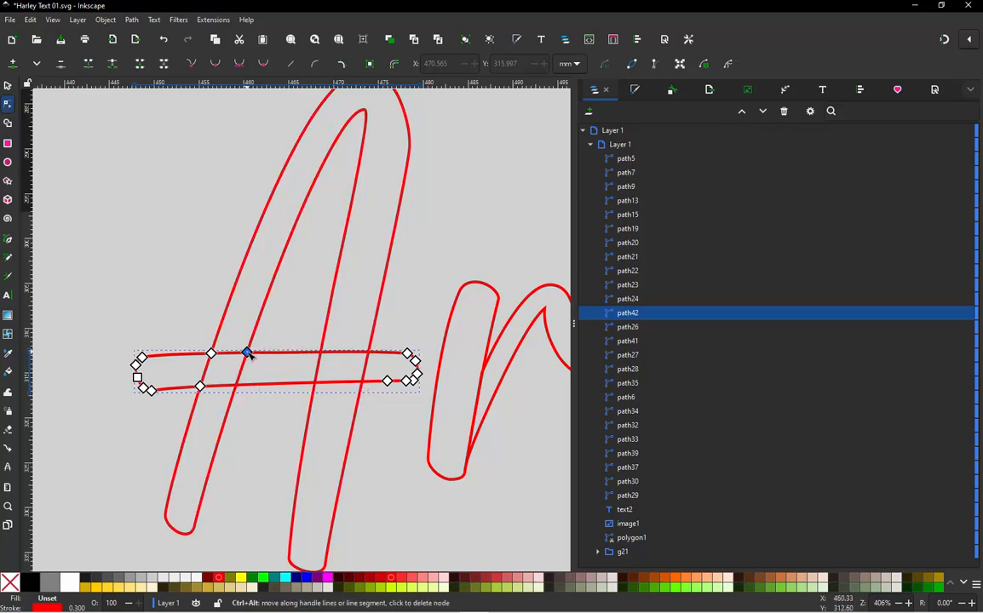
{"action": "left_click", "coordinate": [247, 352], "text": "ctrl+alt"}
{"action": "left_click", "coordinate": [211, 353], "text": "ctrl+alt"}
{"action": "left_click", "coordinate": [202, 388], "text": "ctrl+alt"}
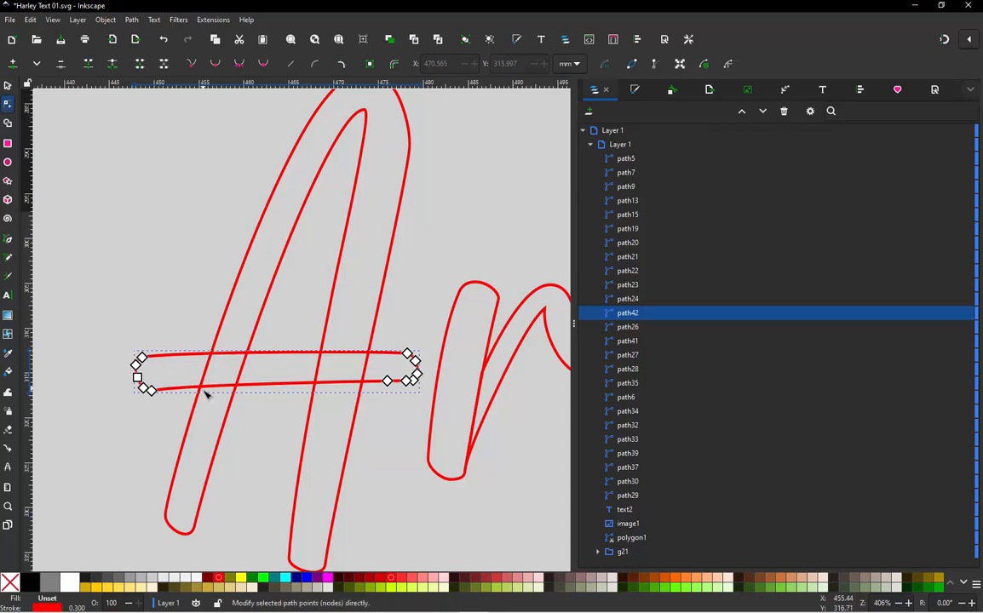
- Delete the surplus nodes around the crossbar's left end, keeping the two corner nodes and the middle one
{"action": "scroll", "coordinate": [132, 391], "scroll_direction": "up", "scroll_amount": 4}
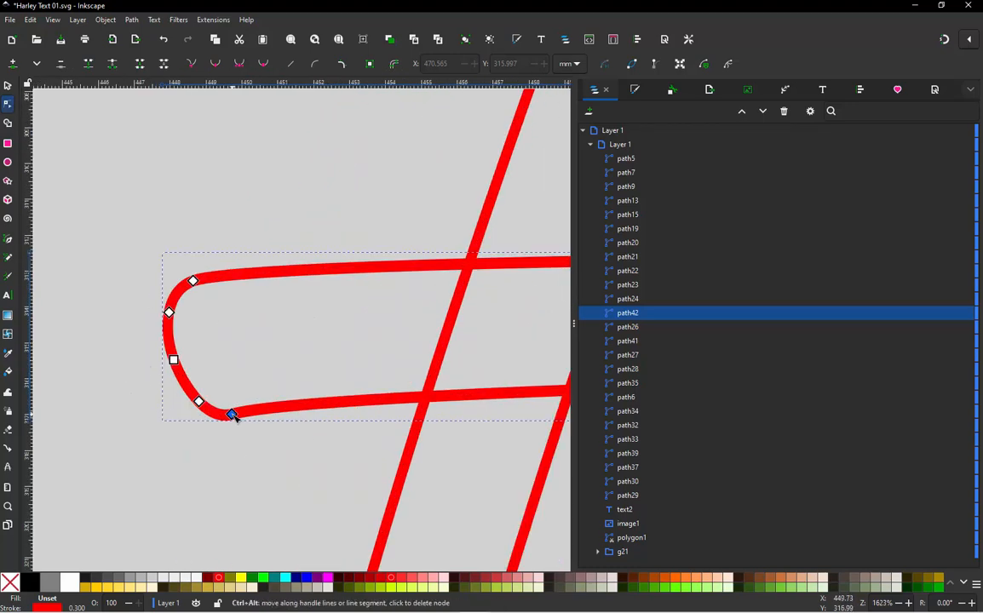
{"action": "left_click", "coordinate": [198, 401], "text": "ctrl+alt"}
{"action": "left_click", "coordinate": [168, 312], "text": "ctrl+alt"}
{"action": "left_click", "coordinate": [174, 359]}
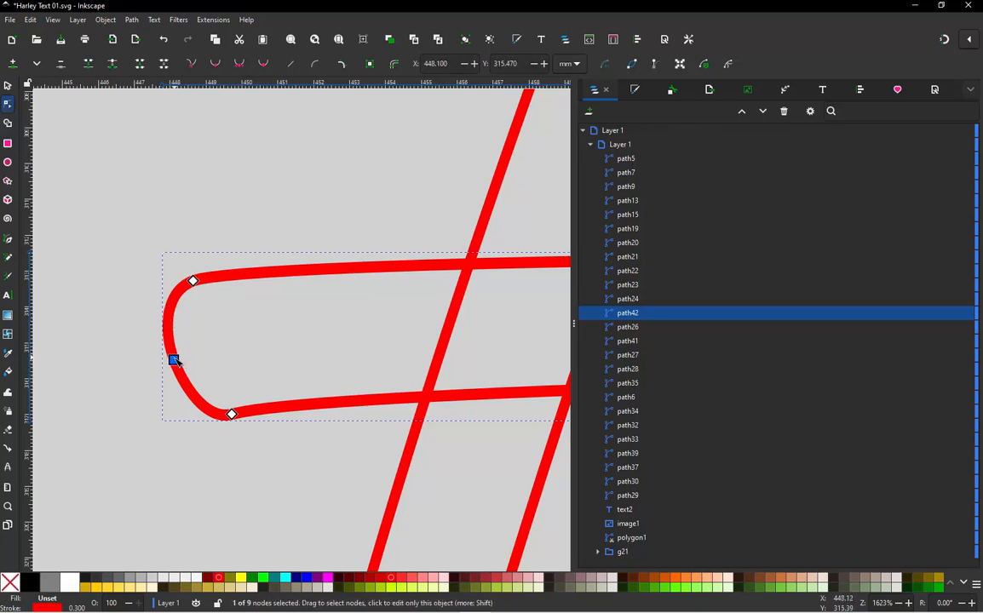
- Delete the surplus nodes around the crossbar's right end, keeping the two corner nodes and the middle one
{"action": "scroll", "coordinate": [338, 316], "scroll_direction": "down", "scroll_amount": 3}
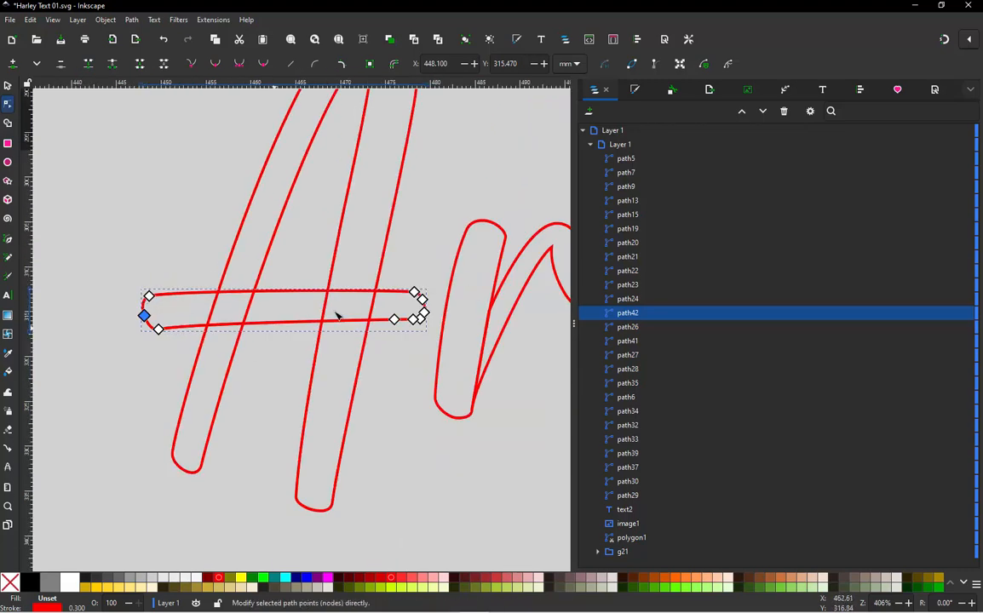
{"action": "scroll", "coordinate": [486, 300], "scroll_direction": "up", "scroll_amount": 2}
{"action": "left_click", "coordinate": [417, 306]}
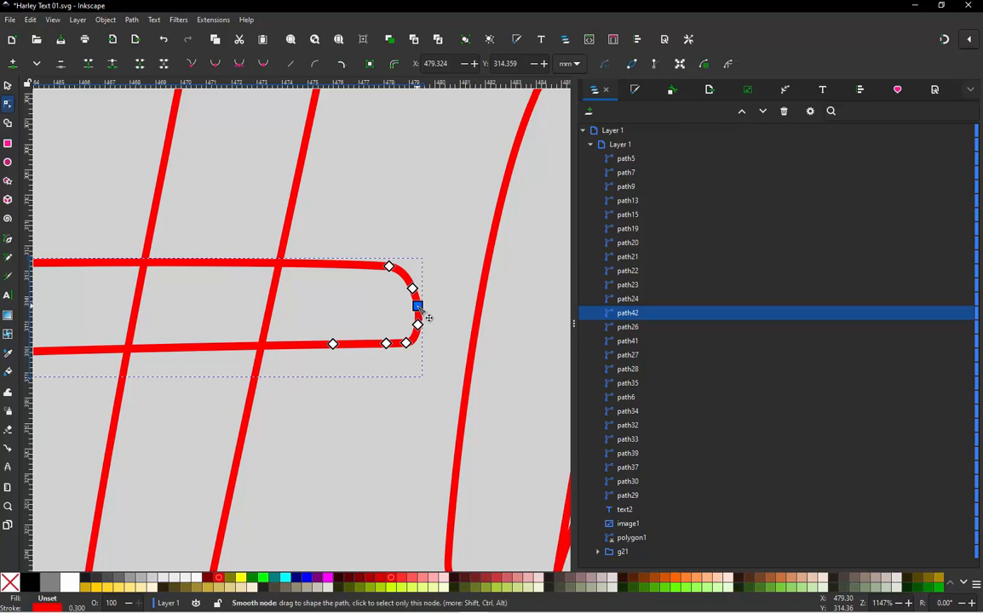
{"action": "left_click", "coordinate": [417, 326]}
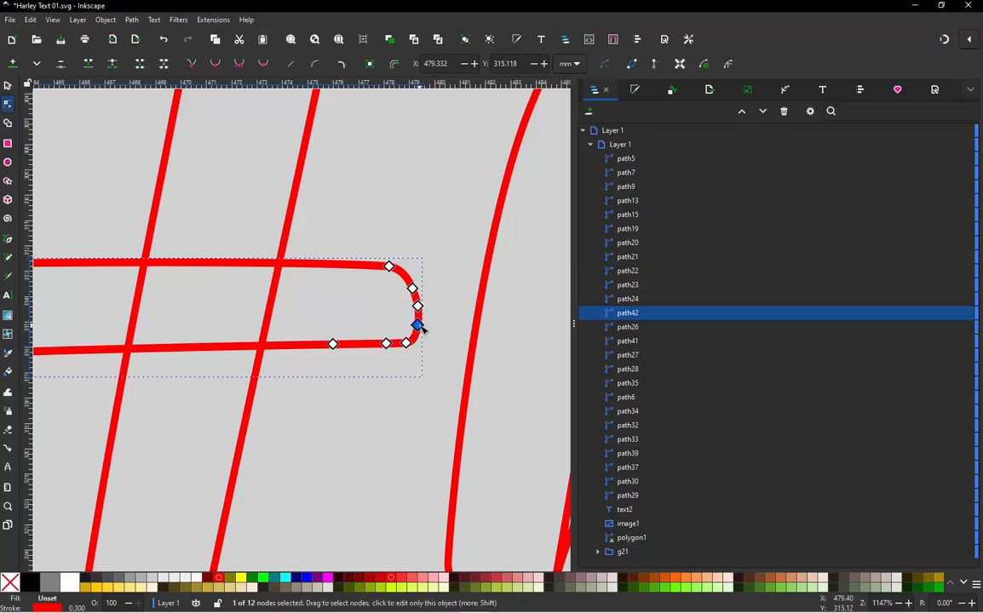
{"action": "left_click", "coordinate": [417, 325], "text": "ctrl+alt"}
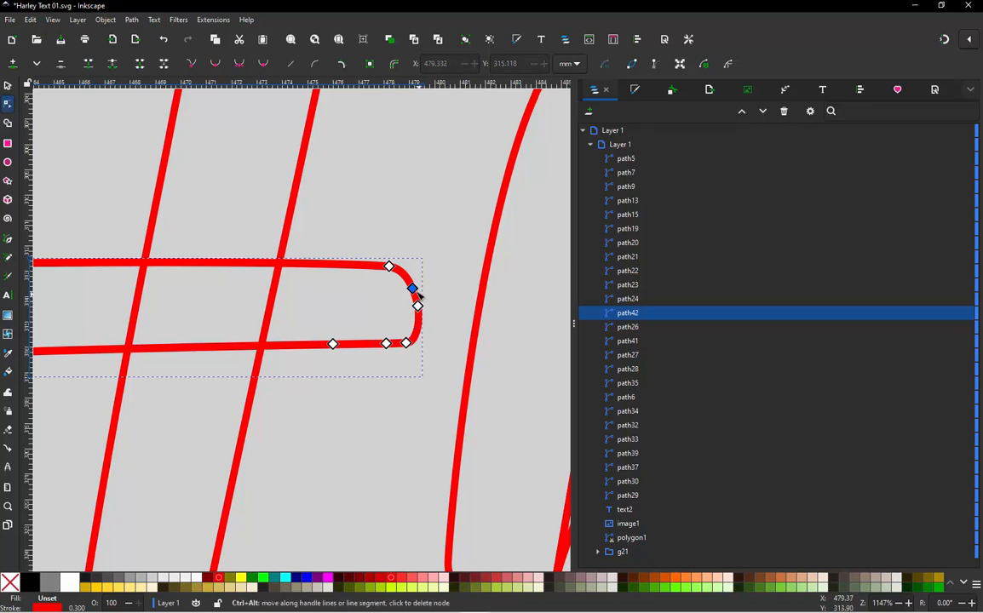
{"action": "left_click", "coordinate": [412, 289], "text": "ctrl+alt"}
{"action": "left_click", "coordinate": [407, 343], "text": "ctrl+alt"}
{"action": "left_click", "coordinate": [332, 344]}
{"action": "key", "text": "Delete"}
- Turn off running stitch along paths in the crossbar's embroidery parameters, apply the settings, and deselect the crossbar
{"action": "scroll", "coordinate": [403, 320], "scroll_direction": "down", "scroll_amount": 3}
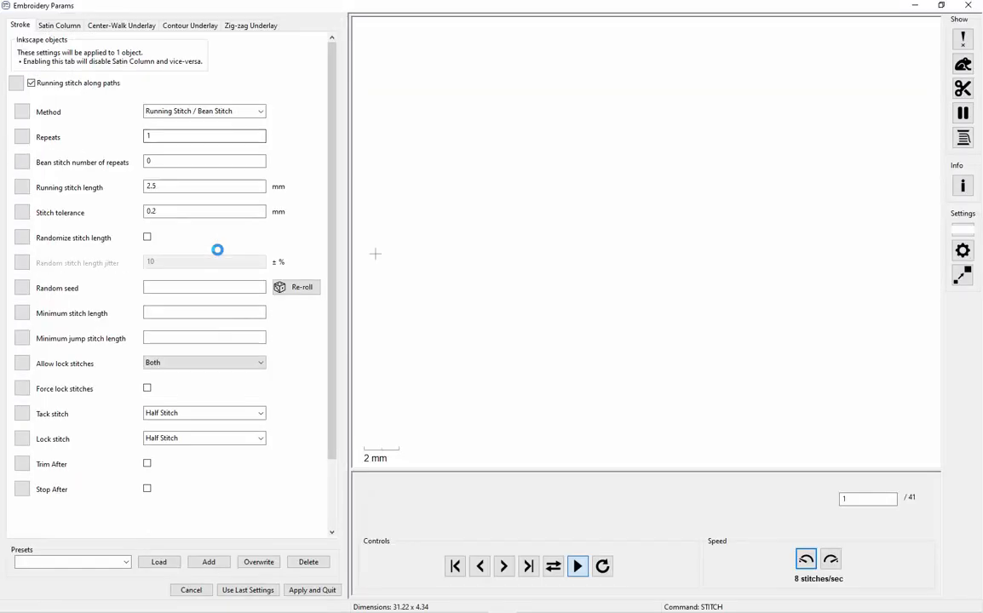
{"action": "left_click", "coordinate": [58, 82]}
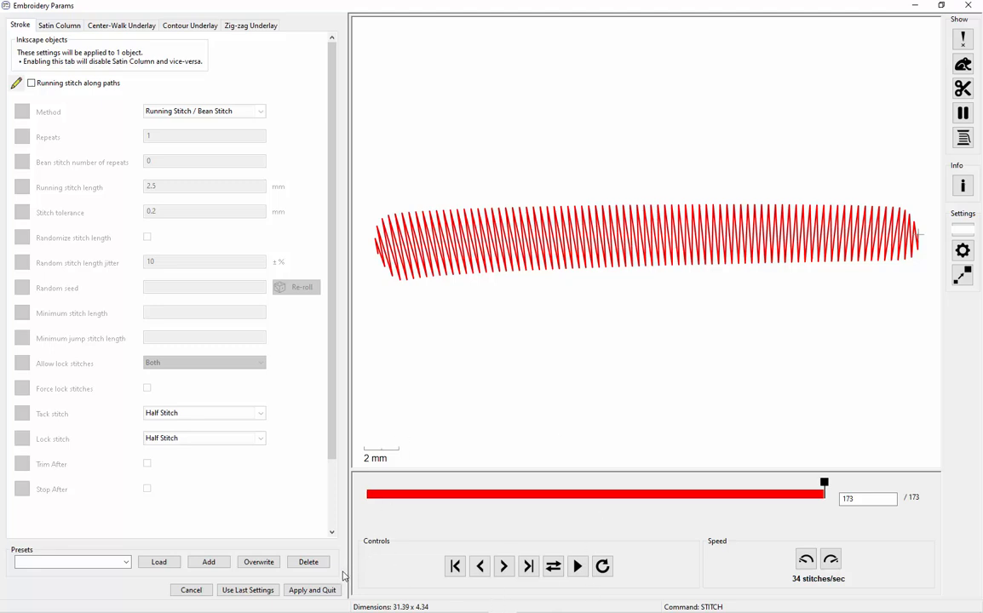
{"action": "left_click", "coordinate": [313, 589]}
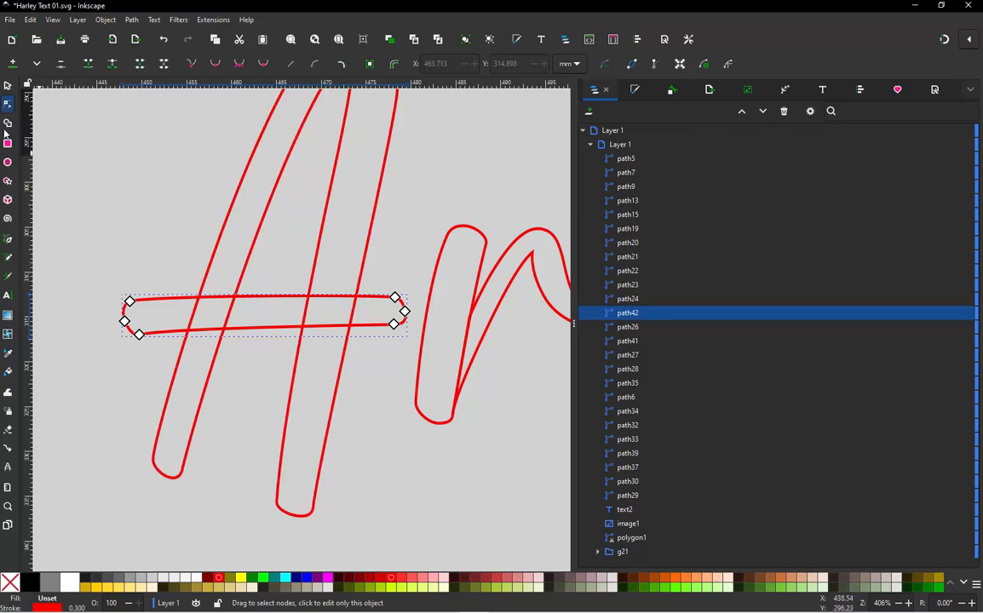
{"action": "left_click", "coordinate": [8, 86]}
{"action": "key", "text": "Escape"}
{"action": "scroll", "coordinate": [248, 289], "scroll_direction": "down", "scroll_amount": 2}
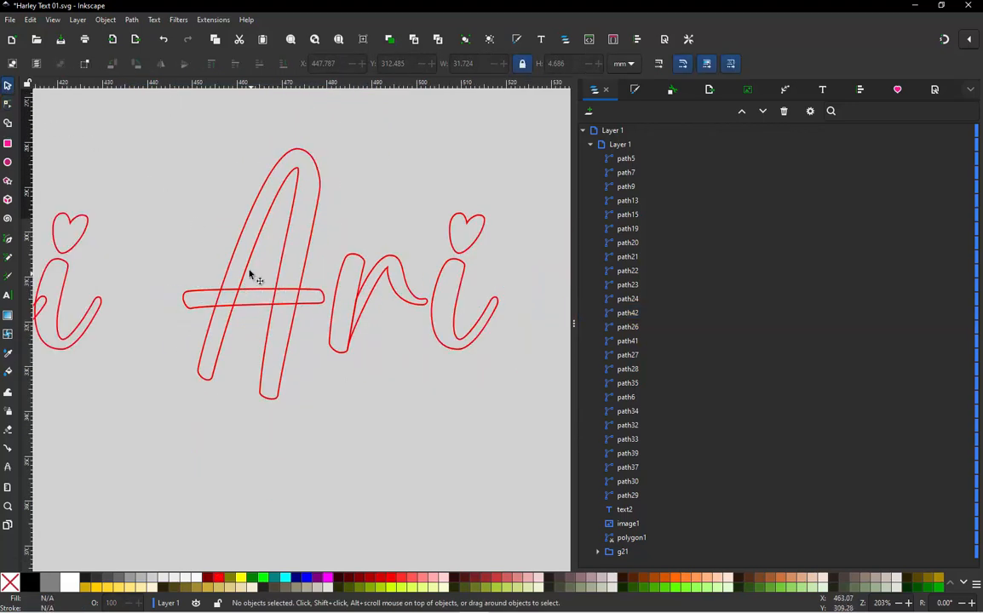
{"action": "left_click", "coordinate": [247, 274]}
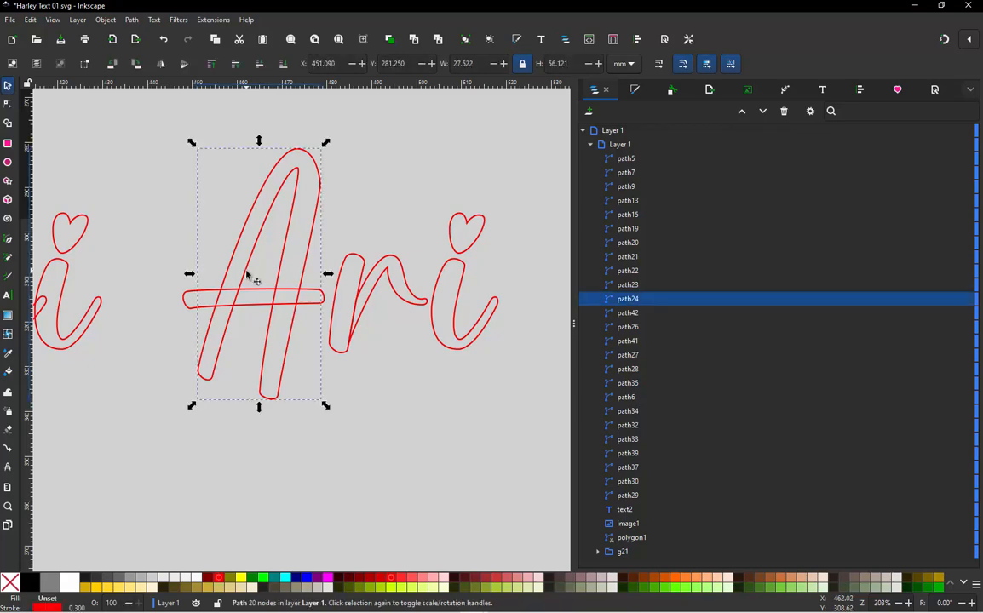
{"action": "left_click", "coordinate": [189, 302], "text": "shift"}
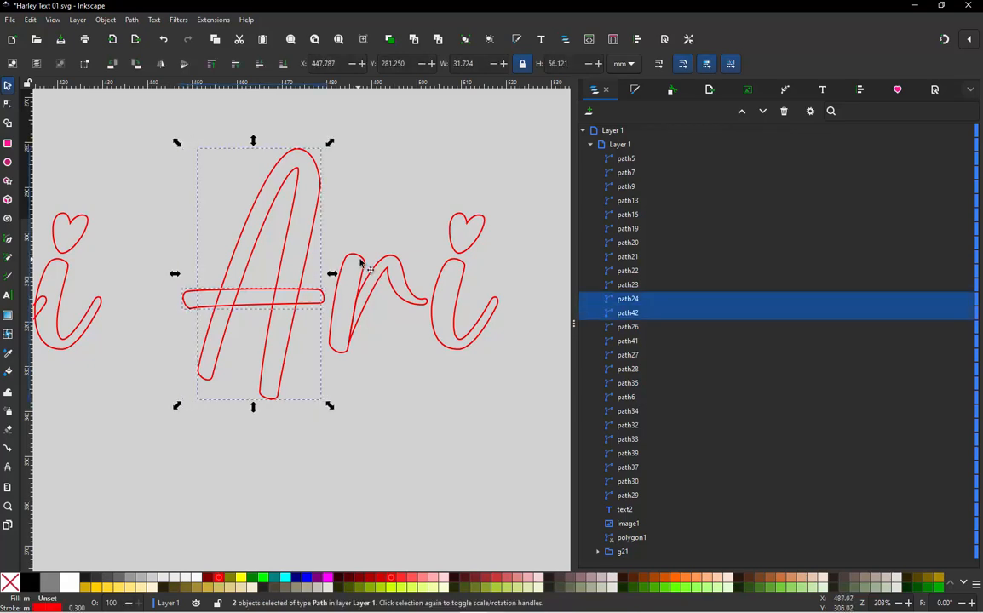
{"action": "left_click", "coordinate": [363, 264], "text": "shift"}
{"action": "left_click", "coordinate": [391, 262], "text": "shift"}
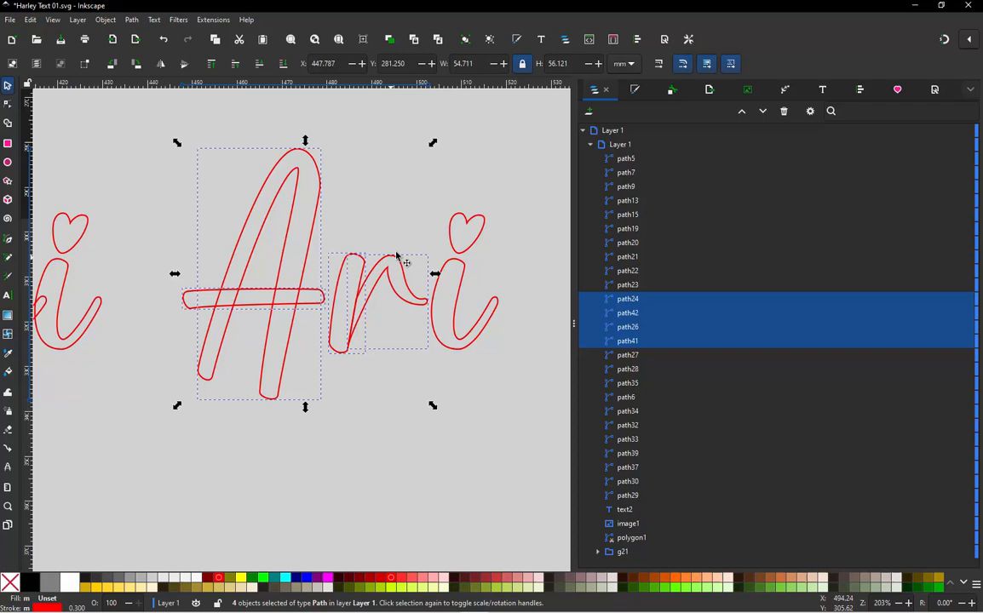
{"action": "left_click", "coordinate": [460, 218], "text": "shift"}
{"action": "left_click", "coordinate": [486, 208]}
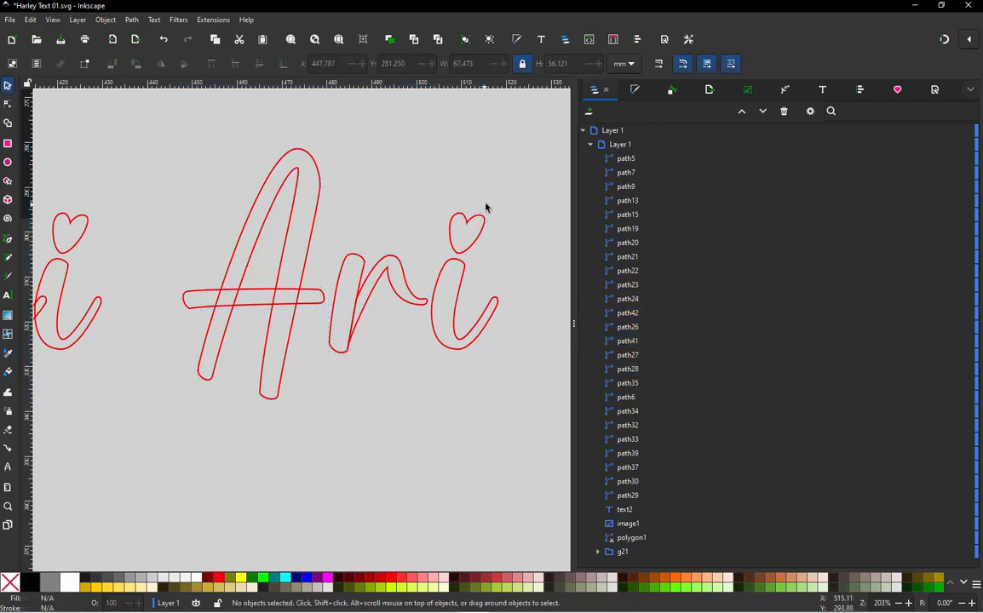
{"action": "scroll", "coordinate": [443, 221], "scroll_direction": "down", "scroll_amount": 2}
{"action": "left_click_drag", "start_coordinate": [462, 202], "coordinate": [400, 315]}
{"action": "left_click", "coordinate": [366, 300]}
{"action": "scroll", "coordinate": [514, 276], "scroll_direction": "down", "scroll_amount": 2}
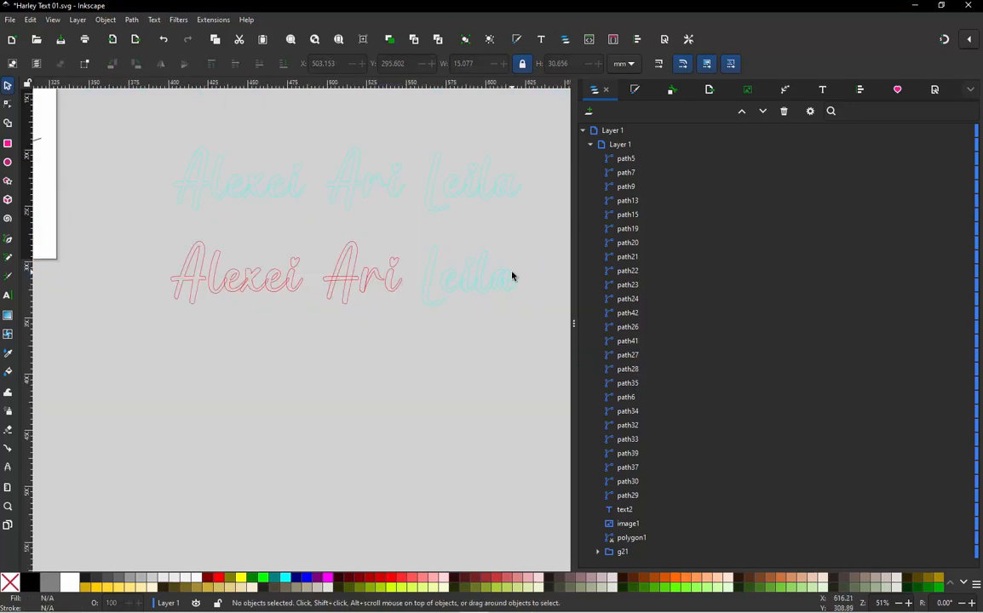
- Duplicate the last word's cyan i with its heart dot and align the copy over the middle word's red i
{"action": "scroll", "coordinate": [482, 271], "scroll_direction": "up", "scroll_amount": 3}
{"action": "left_click_drag", "start_coordinate": [364, 224], "coordinate": [423, 358]}
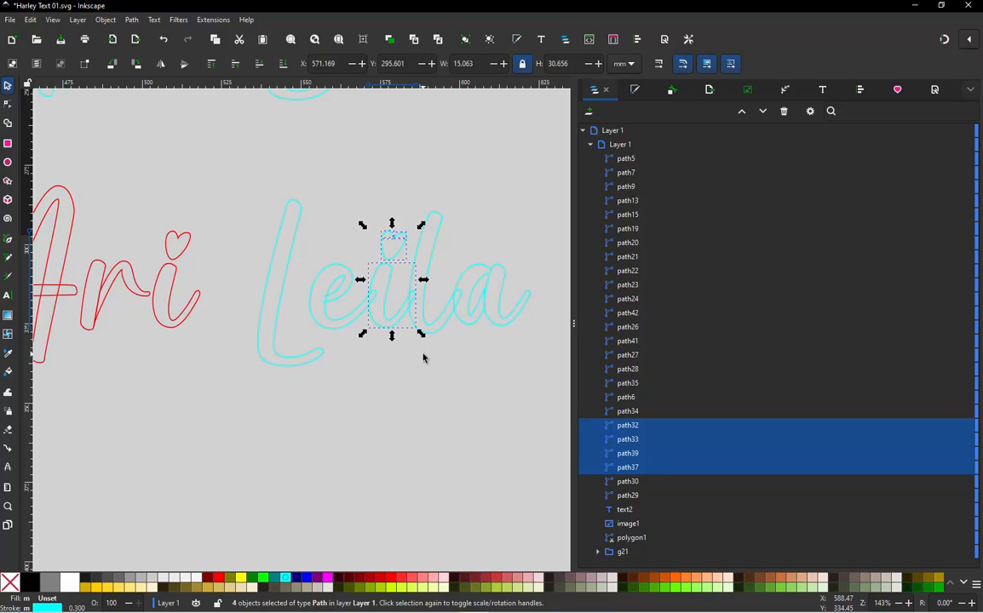
{"action": "key", "text": "ctrl+d"}
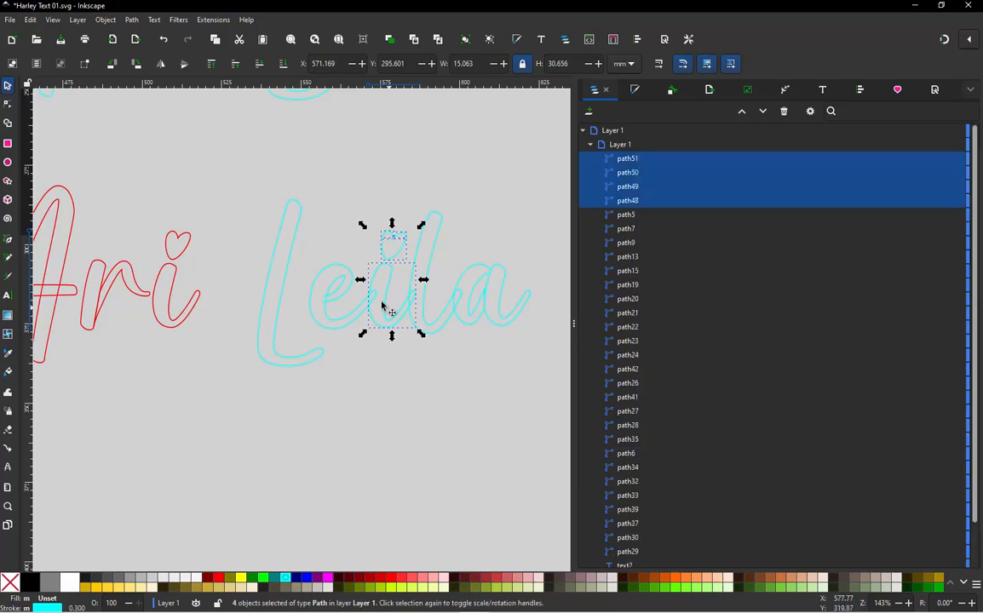
{"action": "left_click_drag", "start_coordinate": [372, 275], "coordinate": [204, 247]}
{"action": "scroll", "coordinate": [141, 304], "scroll_direction": "up", "scroll_amount": 1}
{"action": "scroll", "coordinate": [211, 244], "scroll_direction": "up", "scroll_amount": 1}
{"action": "scroll", "coordinate": [267, 243], "scroll_direction": "up", "scroll_amount": 1}
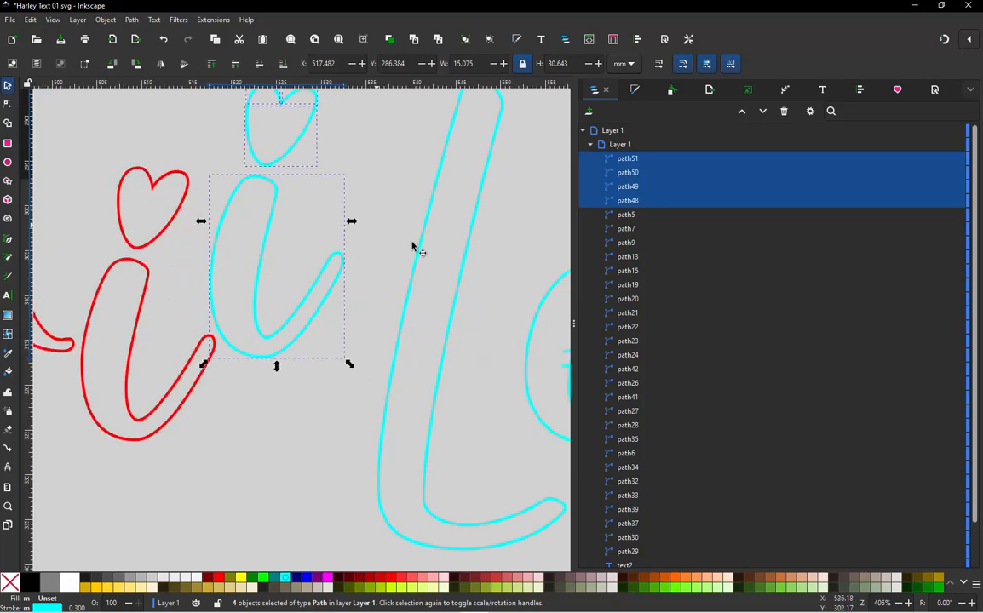
{"action": "scroll", "coordinate": [412, 245], "scroll_direction": "down", "scroll_amount": 1}
{"action": "scroll", "coordinate": [293, 218], "scroll_direction": "up", "scroll_amount": 1}
{"action": "left_click_drag", "start_coordinate": [283, 212], "coordinate": [152, 295]}
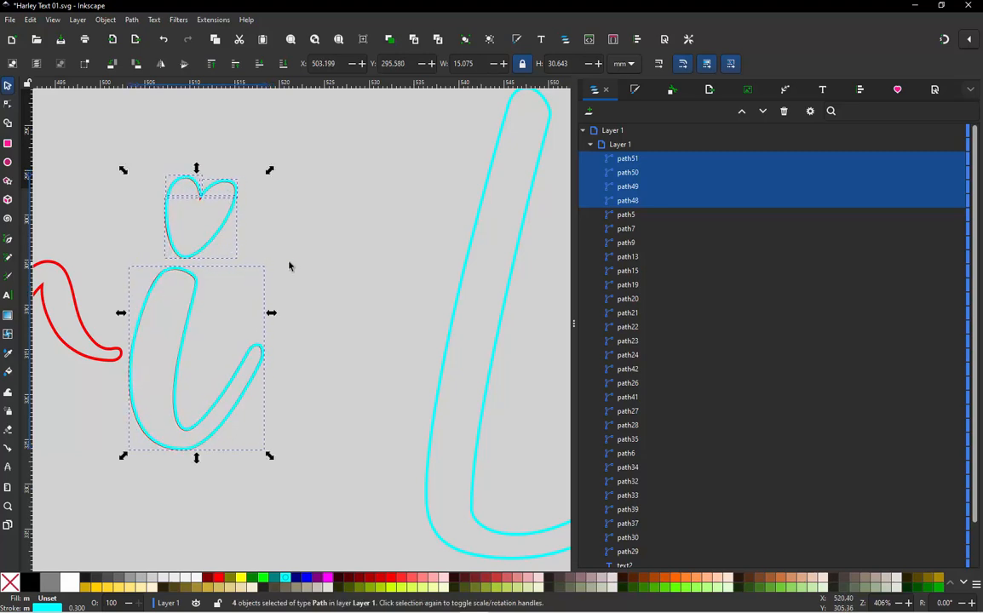
- Delete the red i and heart beneath the cyan copy, keeping the copy hidden only during the deletion
{"action": "left_click", "coordinate": [943, 160]}
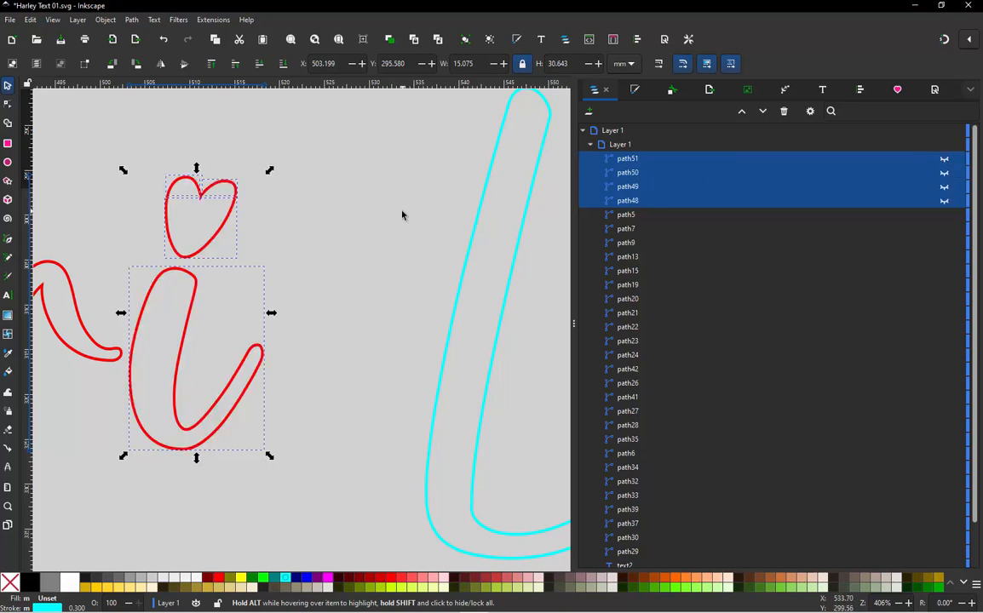
{"action": "left_click", "coordinate": [296, 162]}
{"action": "left_click_drag", "start_coordinate": [310, 147], "coordinate": [117, 489]}
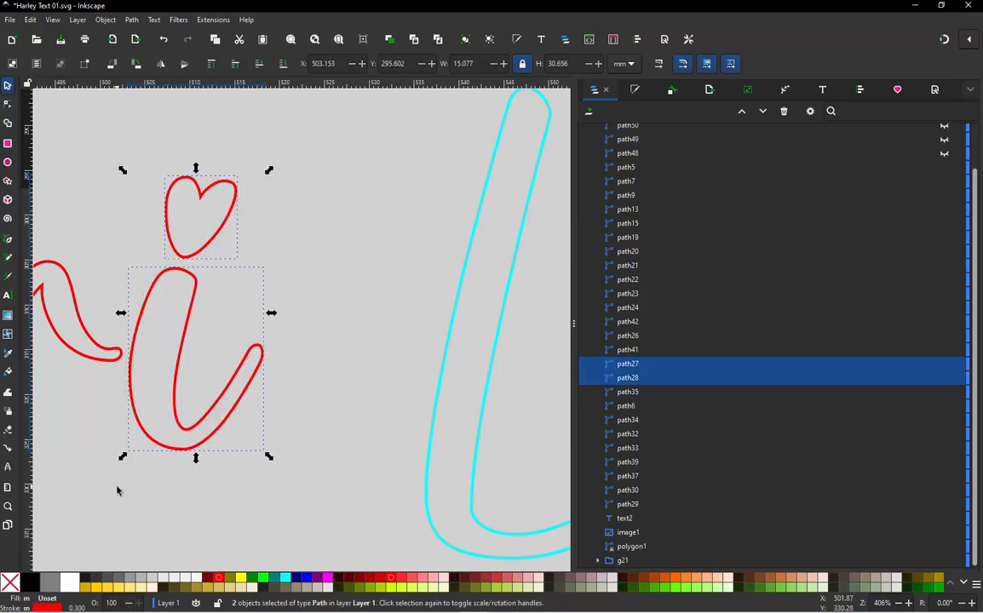
{"action": "key", "text": "Delete"}
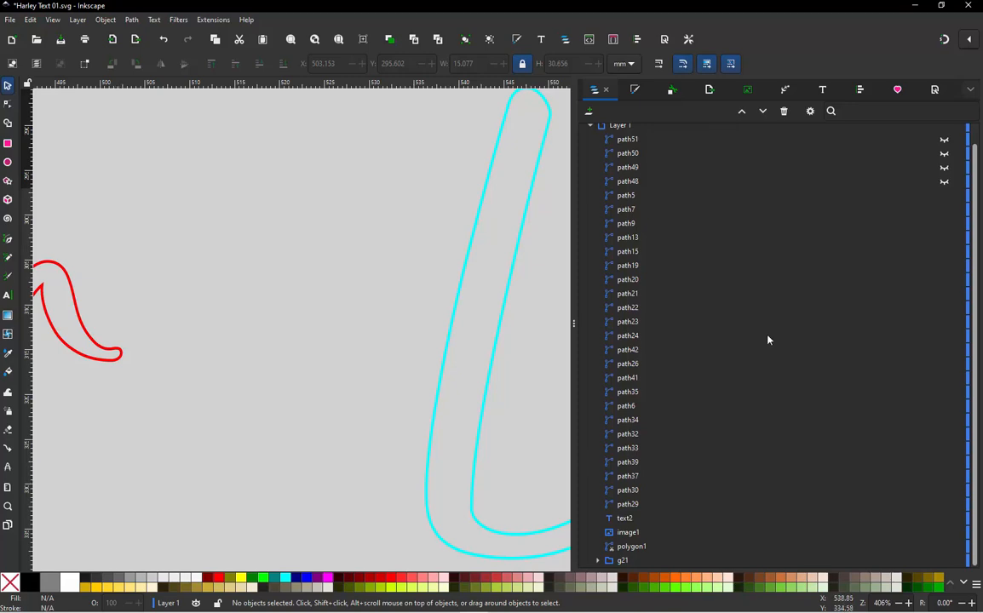
{"action": "left_click_drag", "start_coordinate": [945, 141], "coordinate": [945, 183]}
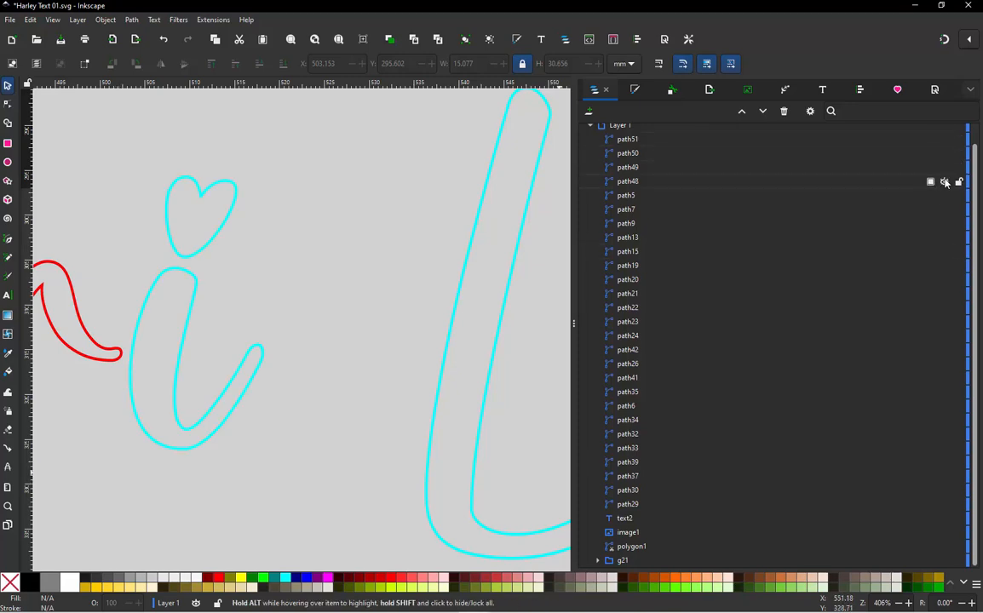
- Set the stroke colour of all the middle word's paths, including the replaced cyan i and heart, to magenta
{"action": "scroll", "coordinate": [426, 277], "scroll_direction": "down", "scroll_amount": 4}
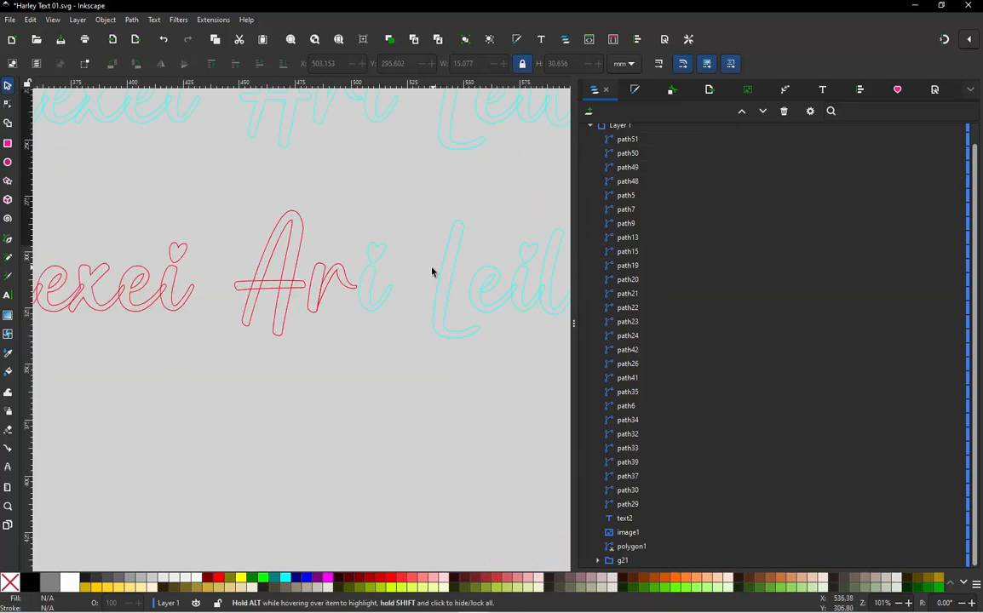
{"action": "scroll", "coordinate": [392, 226], "scroll_direction": "up", "scroll_amount": 1}
{"action": "left_click_drag", "start_coordinate": [413, 181], "coordinate": [151, 400]}
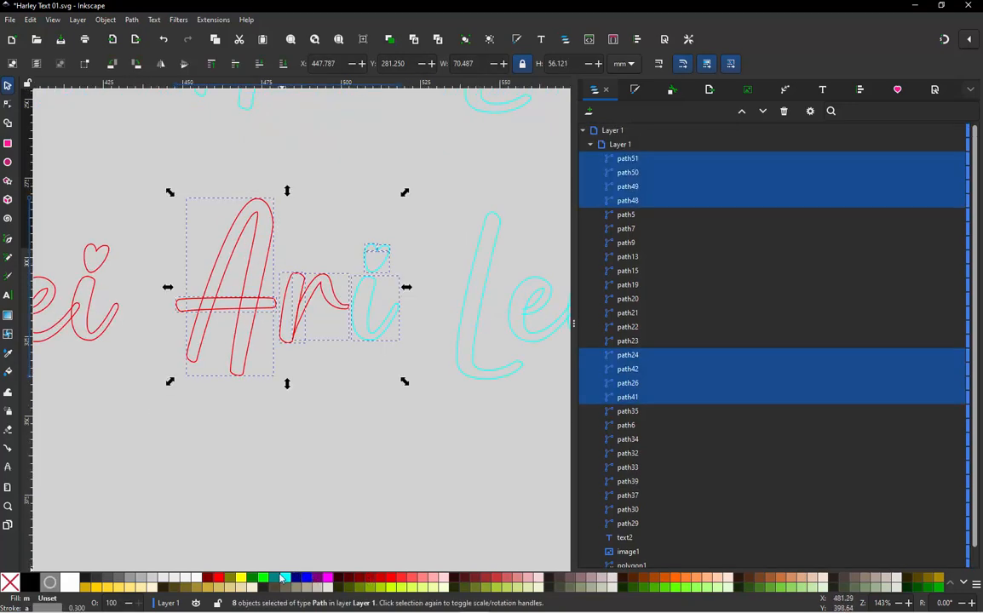
{"action": "left_click", "coordinate": [327, 577], "text": "shift"}
{"action": "left_click", "coordinate": [293, 446]}
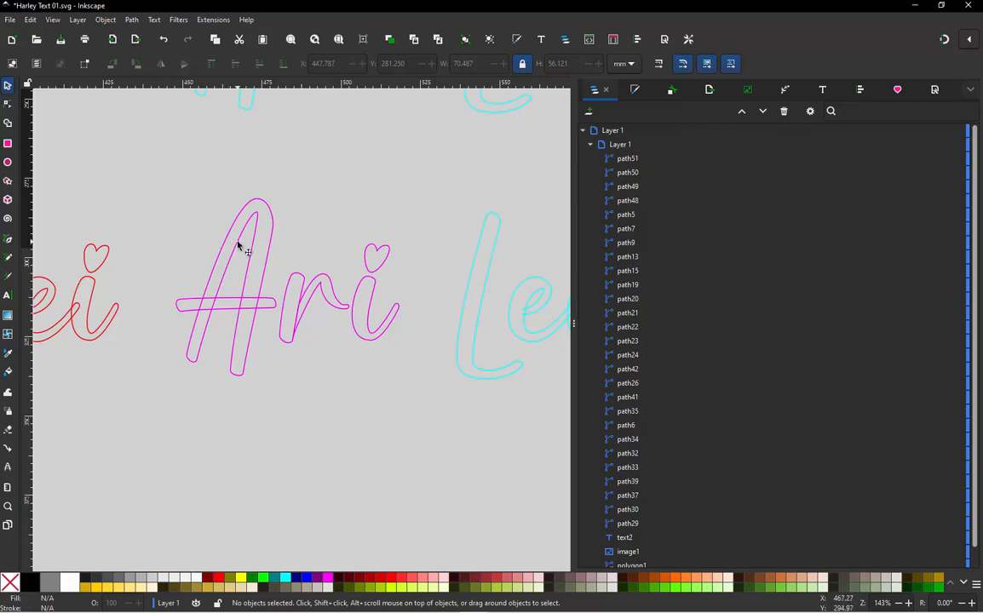
- Select the middle word's paths in stitching order, starting with the A's main outline, its crossbar, the r's stem and the r's arch
{"action": "left_click", "coordinate": [239, 246]}
{"action": "scroll", "coordinate": [230, 247], "scroll_direction": "up", "scroll_amount": 1}
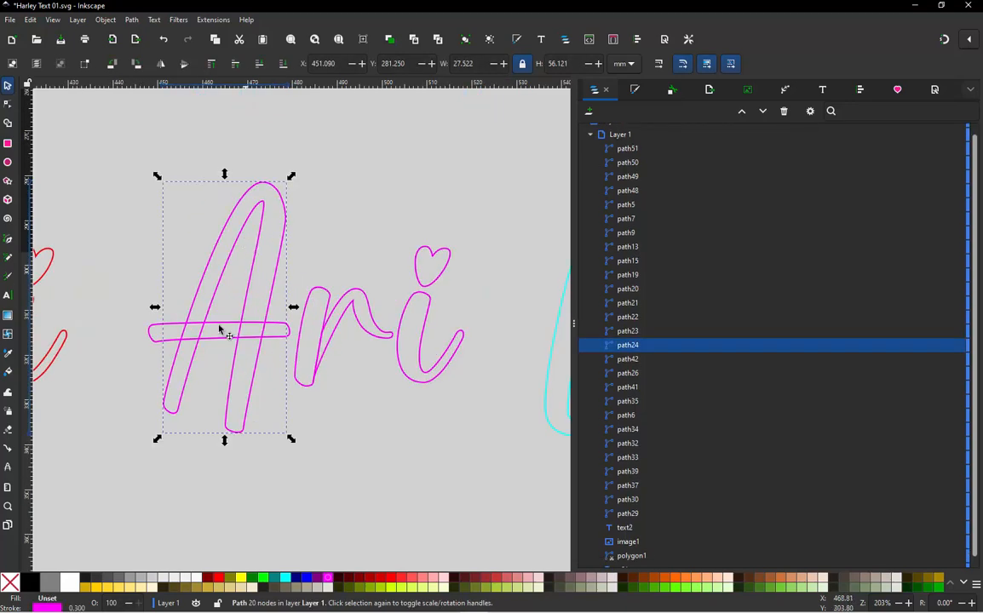
{"action": "left_click", "coordinate": [154, 342], "text": "shift"}
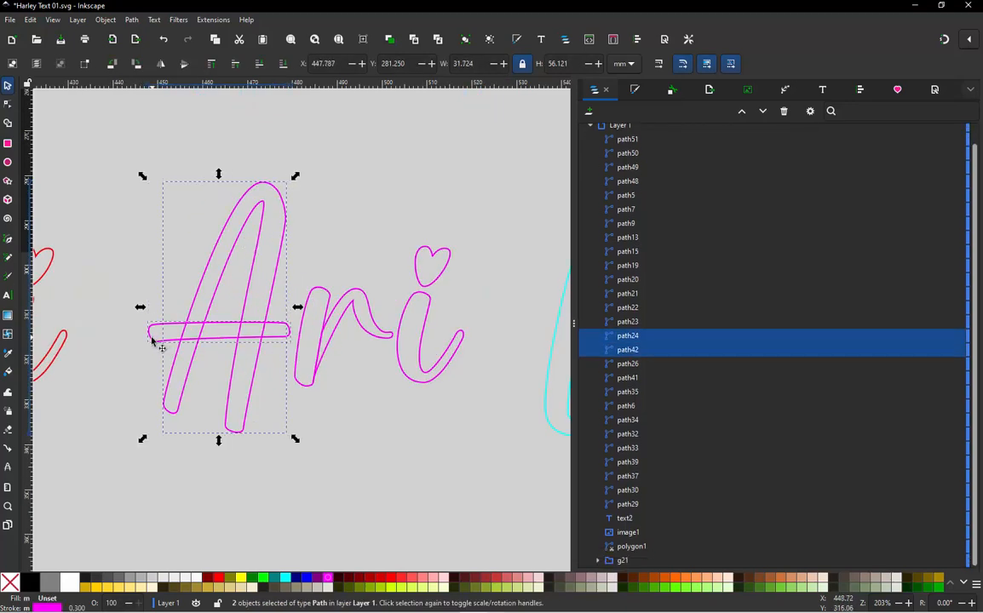
{"action": "left_click", "coordinate": [311, 295], "text": "shift"}
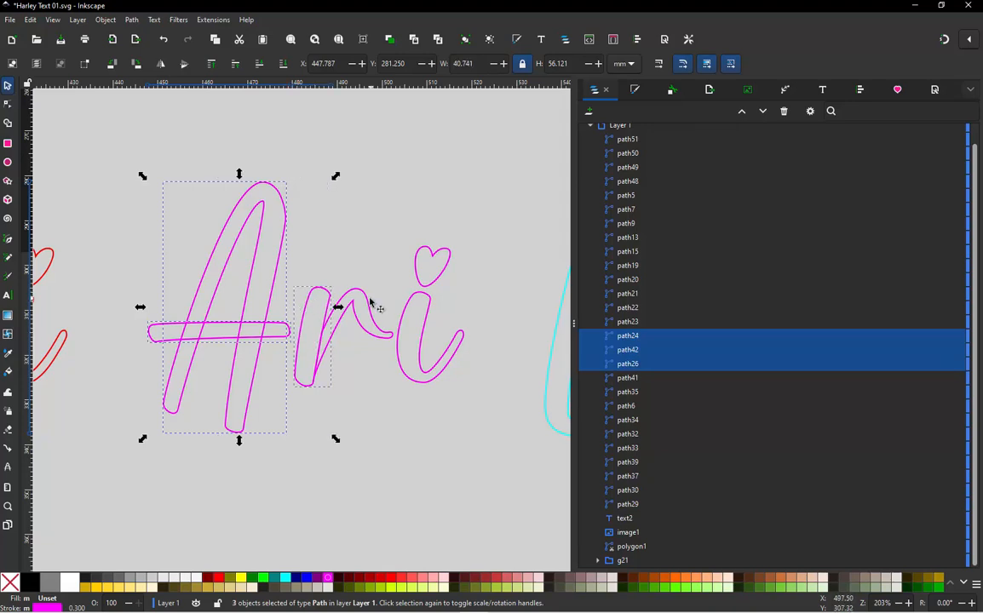
{"action": "left_click", "coordinate": [362, 300], "text": "shift"}
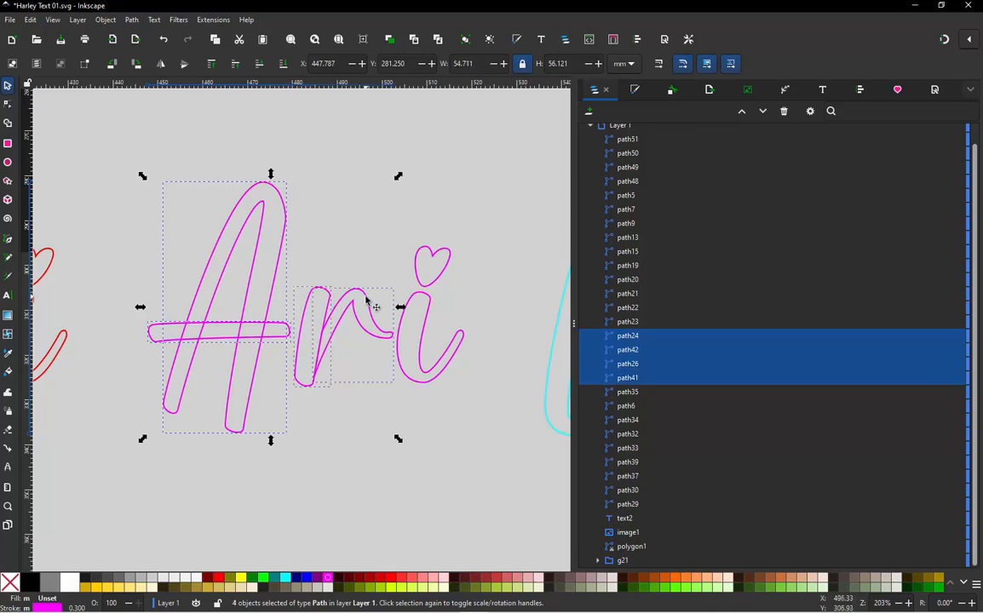
- Extend the selection in stitching order with the heart's upper-left lobe, upper-right lobe and main body, ending with the i's outline
{"action": "left_click", "coordinate": [428, 253], "text": "shift"}
{"action": "left_click", "coordinate": [444, 269], "text": "shift"}
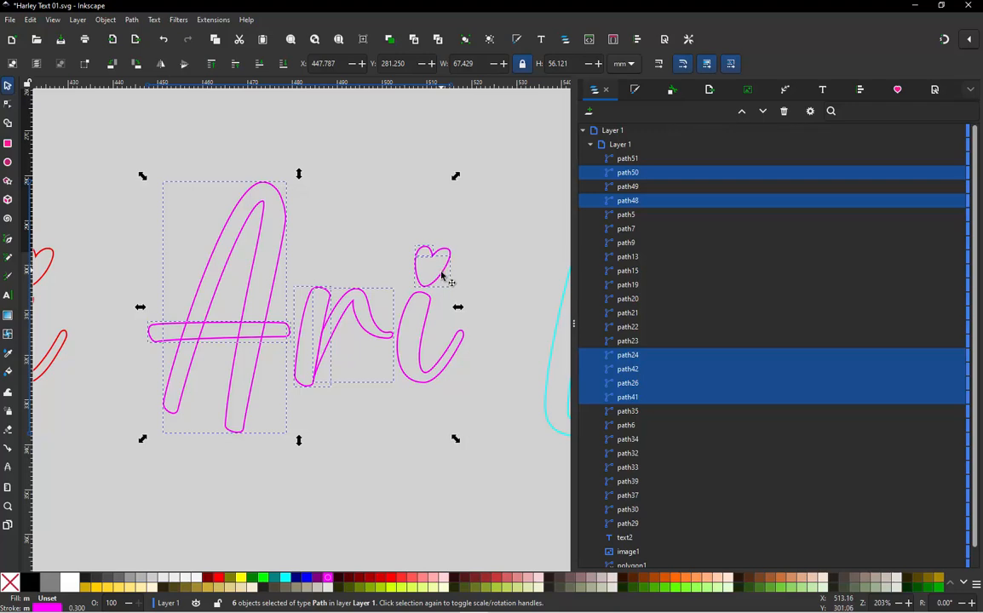
{"action": "left_click", "coordinate": [442, 278], "text": "shift"}
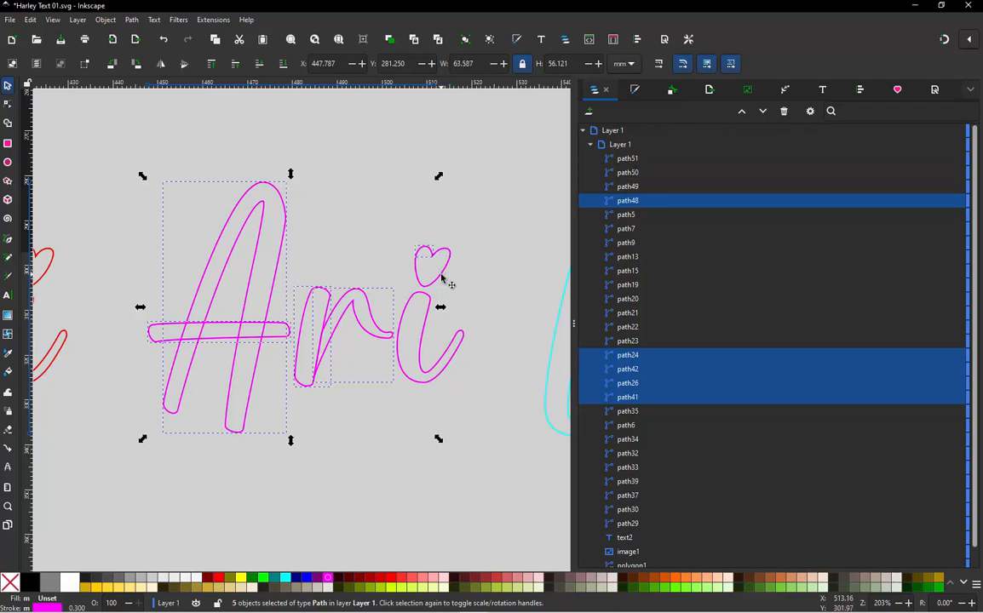
{"action": "left_click", "coordinate": [423, 327], "text": "shift"}
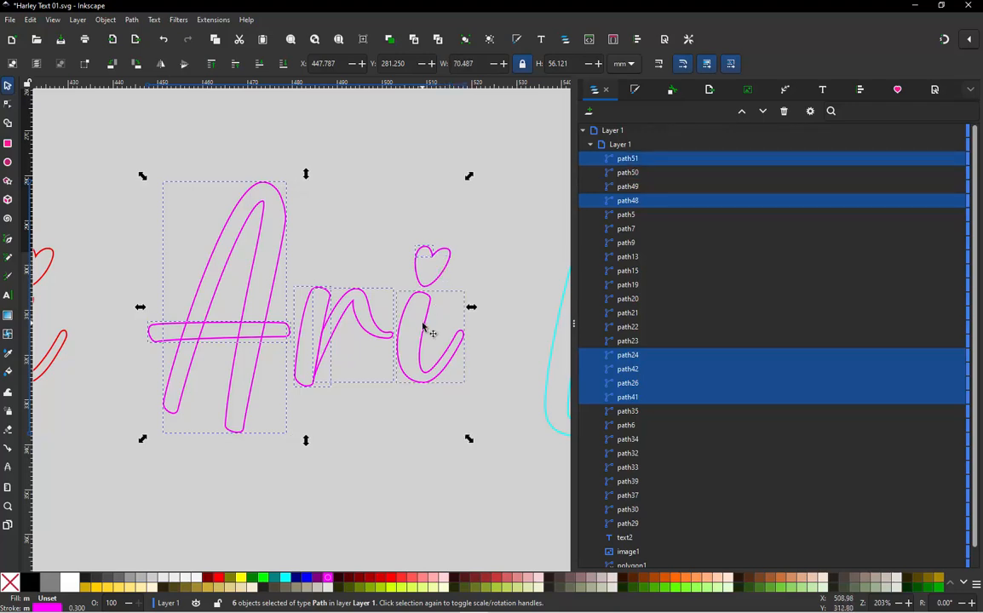
{"action": "scroll", "coordinate": [444, 291], "scroll_direction": "up", "scroll_amount": 3}
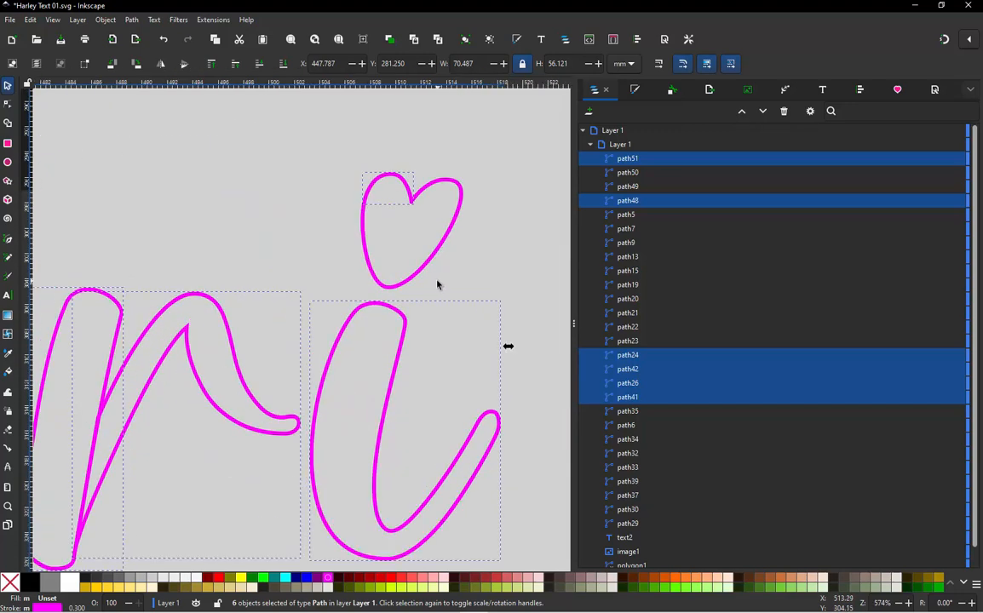
{"action": "left_click", "coordinate": [406, 334], "text": "shift"}
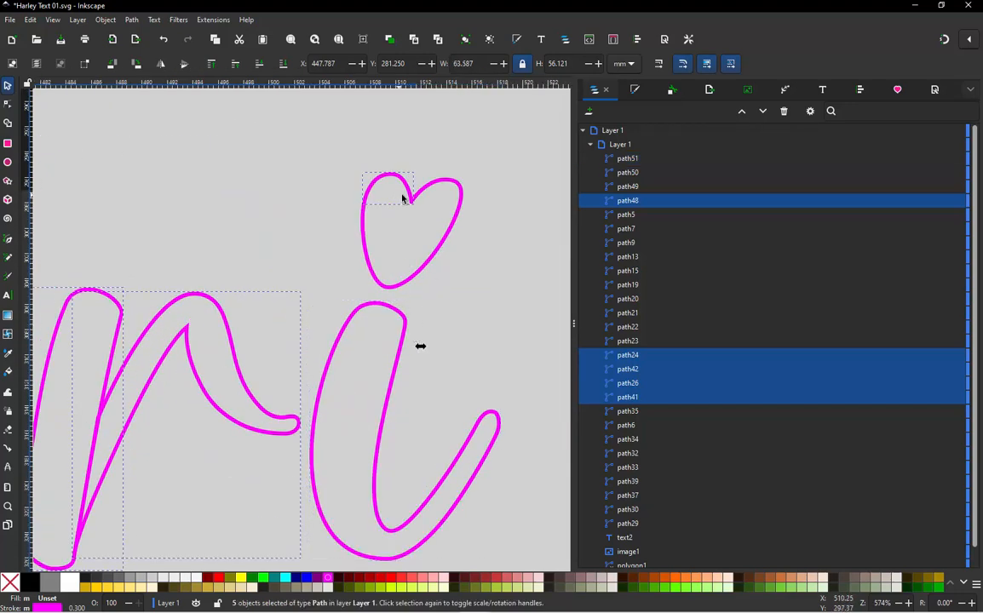
{"action": "left_click", "coordinate": [444, 184], "text": "shift"}
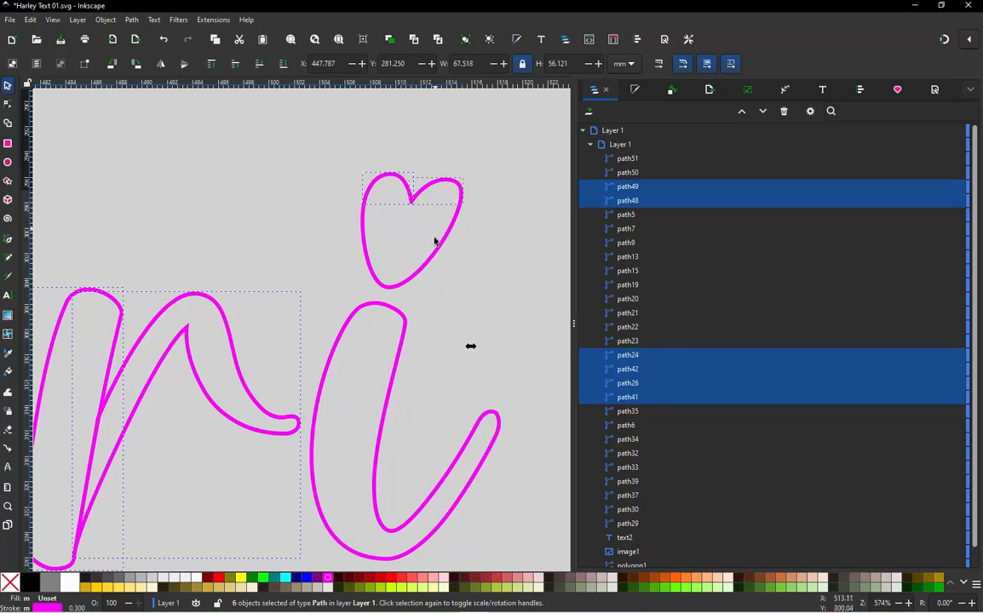
{"action": "left_click", "coordinate": [433, 264], "text": "shift"}
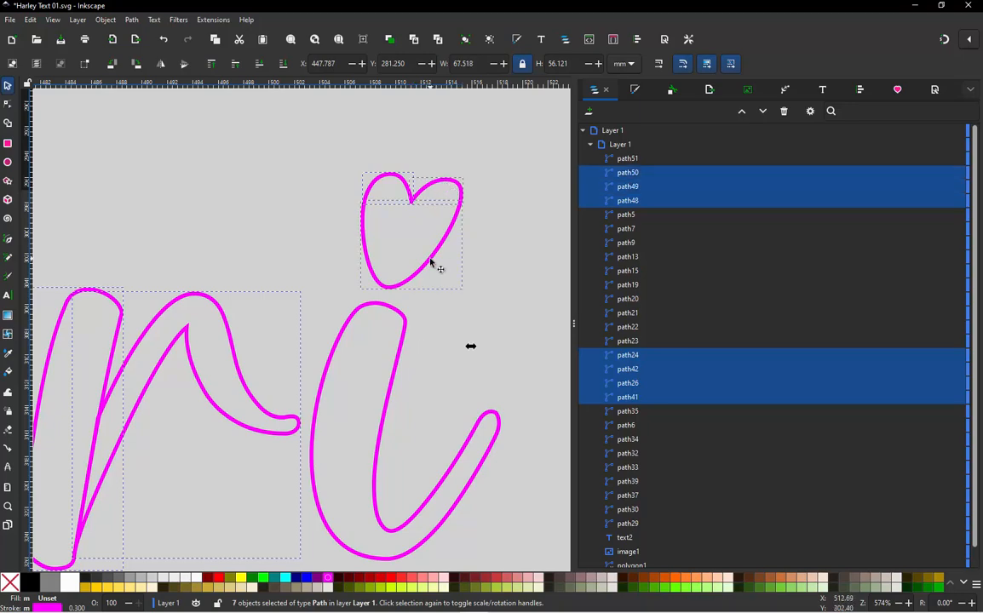
{"action": "left_click", "coordinate": [405, 332], "text": "shift"}
{"action": "scroll", "coordinate": [405, 333], "scroll_direction": "down", "scroll_amount": 3}
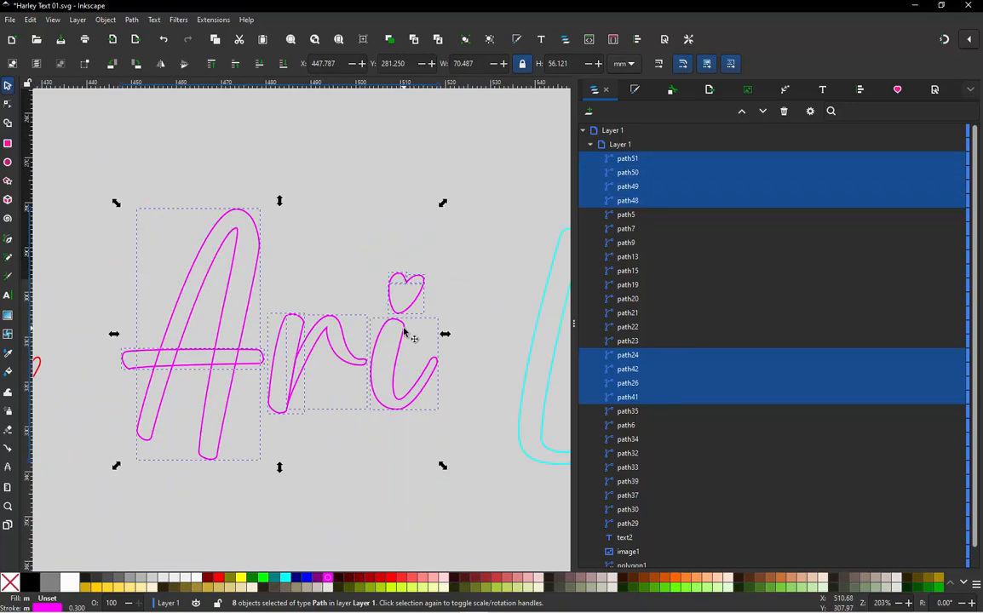
- Re-stack the middle word's selected paths in their order of selection with Ink/Stitch, and clear the selection
{"action": "scroll", "coordinate": [405, 332], "scroll_direction": "down", "scroll_amount": 1}
{"action": "left_click", "coordinate": [213, 21]}
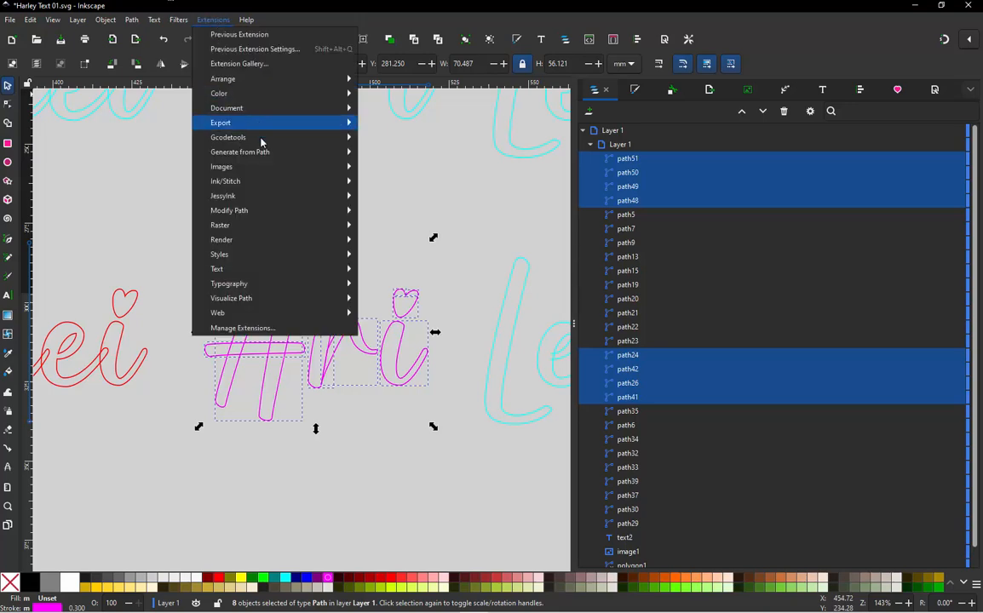
{"action": "mouse_move", "coordinate": [255, 183]}
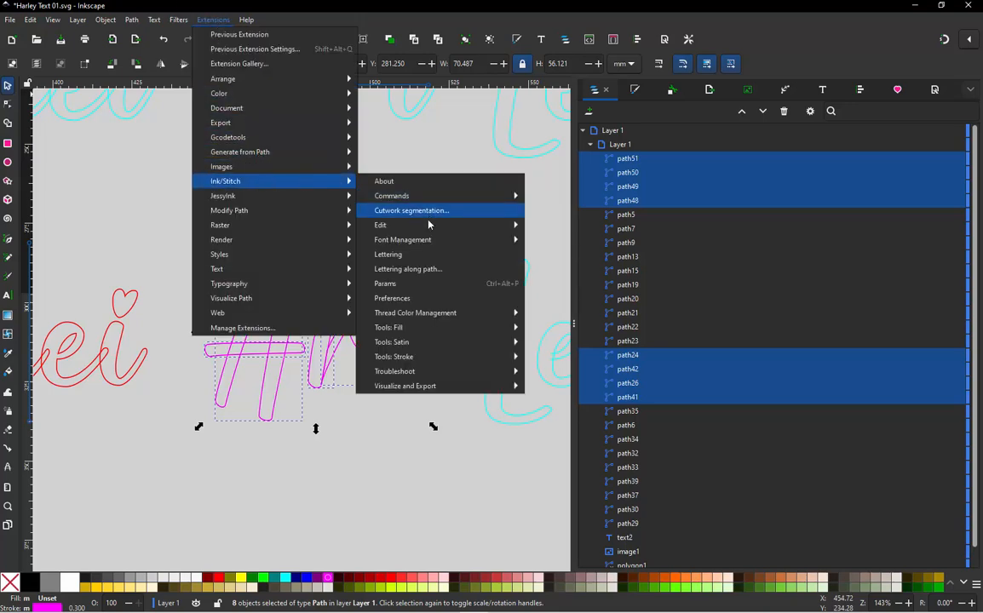
{"action": "mouse_move", "coordinate": [430, 226]}
{"action": "left_click", "coordinate": [571, 256]}
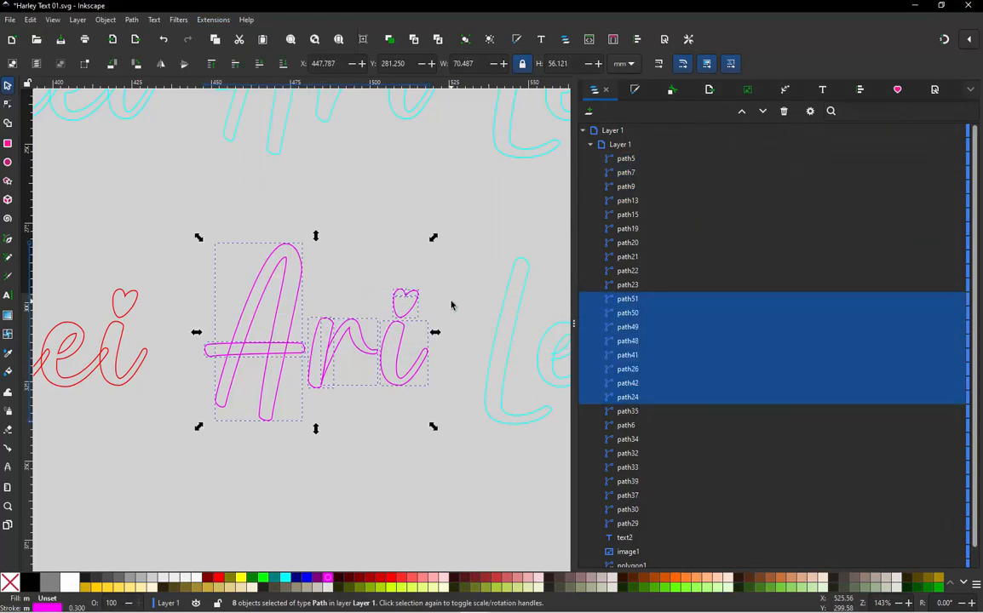
{"action": "left_click", "coordinate": [451, 307]}
- Duplicate the last word's cyan l and place the copy over the first word's red l
{"action": "scroll", "coordinate": [327, 255], "scroll_direction": "down", "scroll_amount": 2}
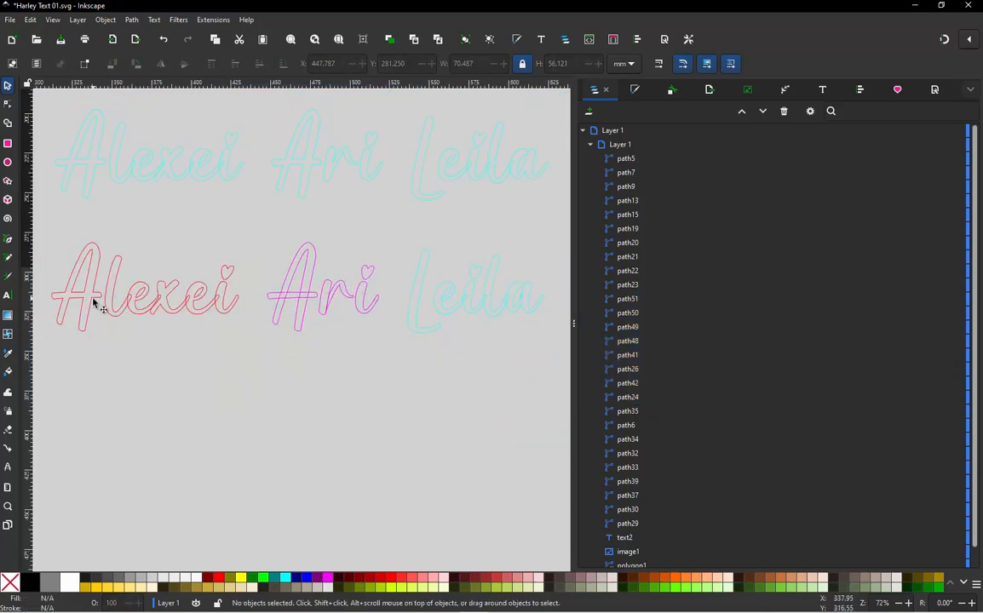
{"action": "scroll", "coordinate": [96, 304], "scroll_direction": "up", "scroll_amount": 1}
{"action": "scroll", "coordinate": [228, 319], "scroll_direction": "down", "scroll_amount": 1}
{"action": "scroll", "coordinate": [229, 320], "scroll_direction": "up", "scroll_amount": 1}
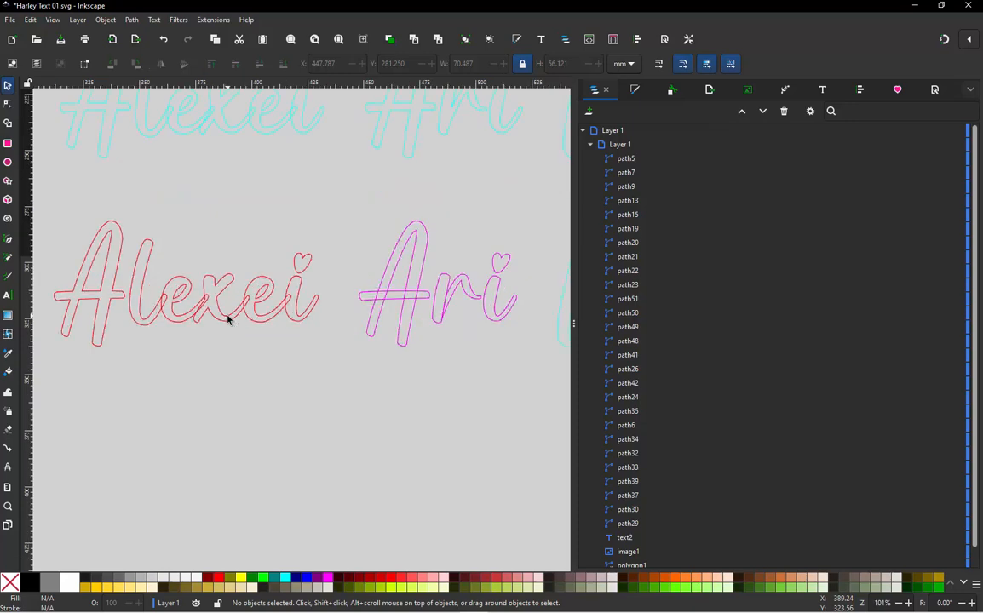
{"action": "scroll", "coordinate": [228, 319], "scroll_direction": "down", "scroll_amount": 1}
{"action": "scroll", "coordinate": [460, 294], "scroll_direction": "up", "scroll_amount": 1}
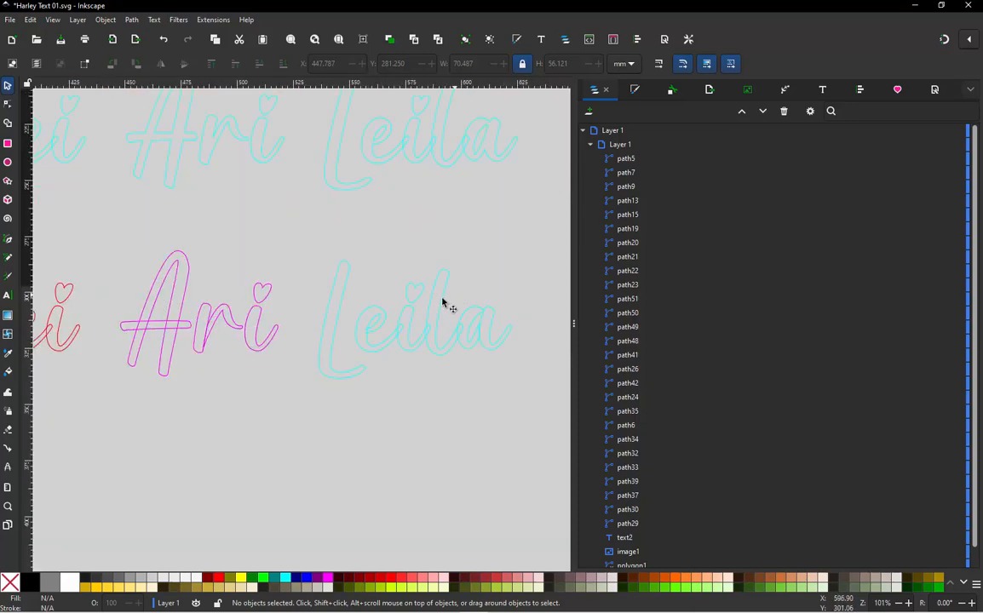
{"action": "scroll", "coordinate": [443, 299], "scroll_direction": "up", "scroll_amount": 1}
{"action": "left_click_drag", "start_coordinate": [413, 236], "coordinate": [476, 410]}
{"action": "scroll", "coordinate": [511, 349], "scroll_direction": "down", "scroll_amount": 4}
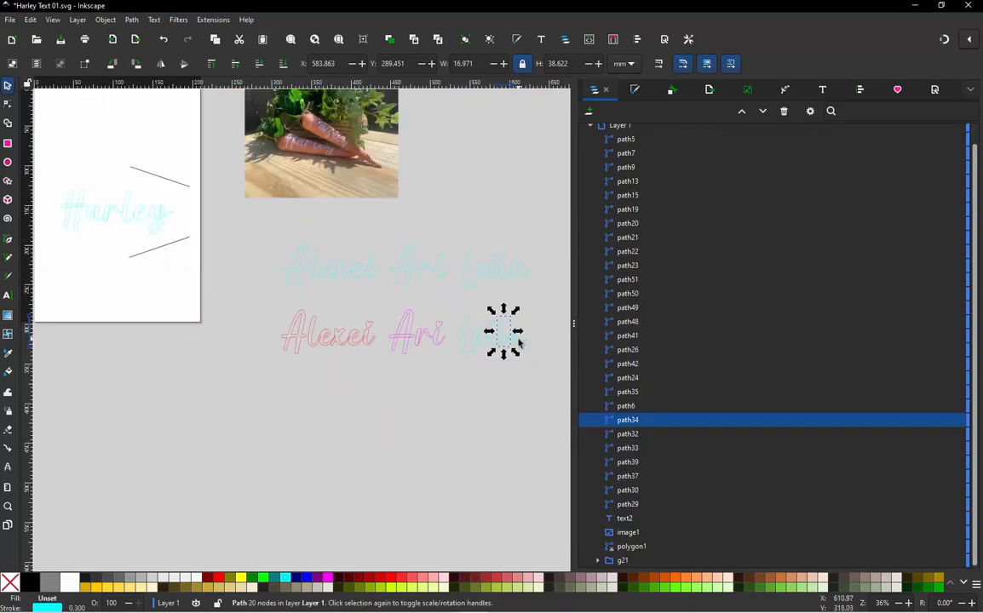
{"action": "scroll", "coordinate": [515, 341], "scroll_direction": "up", "scroll_amount": 1}
{"action": "left_click_drag", "start_coordinate": [498, 334], "coordinate": [223, 335]}
{"action": "scroll", "coordinate": [223, 334], "scroll_direction": "up", "scroll_amount": 1}
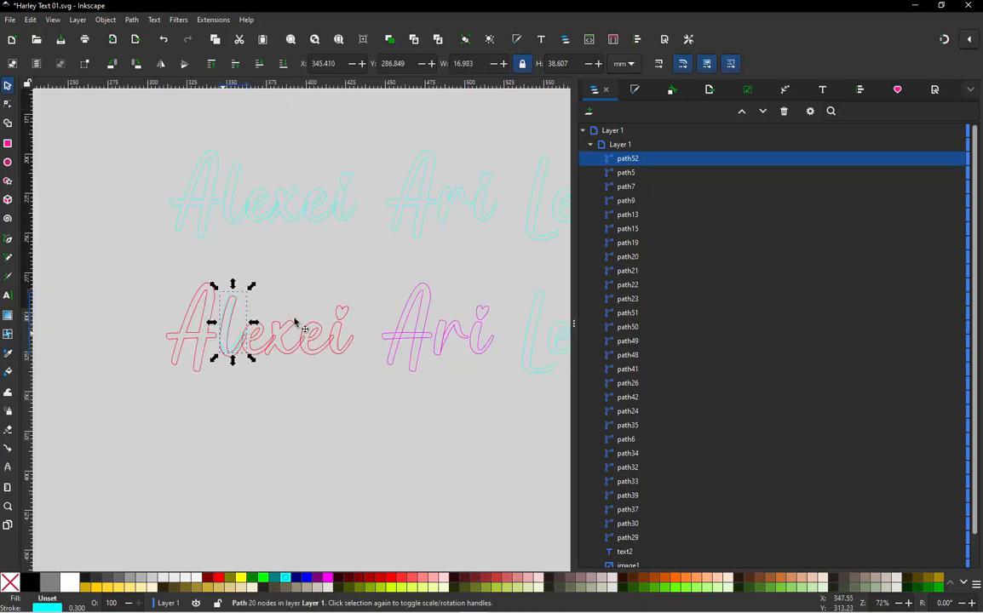
{"action": "left_click", "coordinate": [361, 265]}
{"action": "left_click_drag", "start_coordinate": [505, 297], "coordinate": [342, 339]}
{"action": "left_click", "coordinate": [294, 274]}
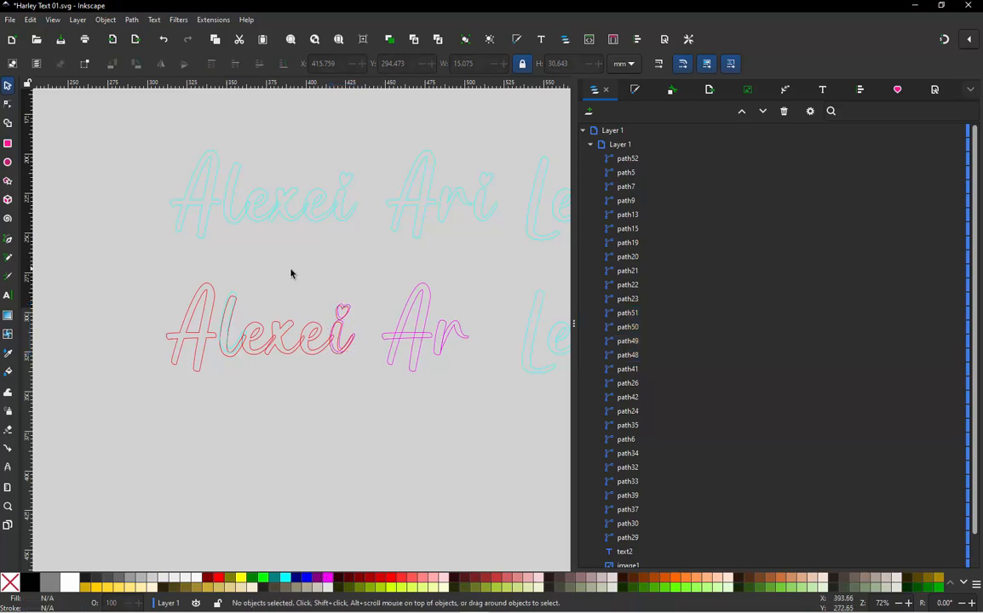
{"action": "scroll", "coordinate": [291, 275], "scroll_direction": "down", "scroll_amount": 2}
{"action": "scroll", "coordinate": [395, 303], "scroll_direction": "up", "scroll_amount": 3}
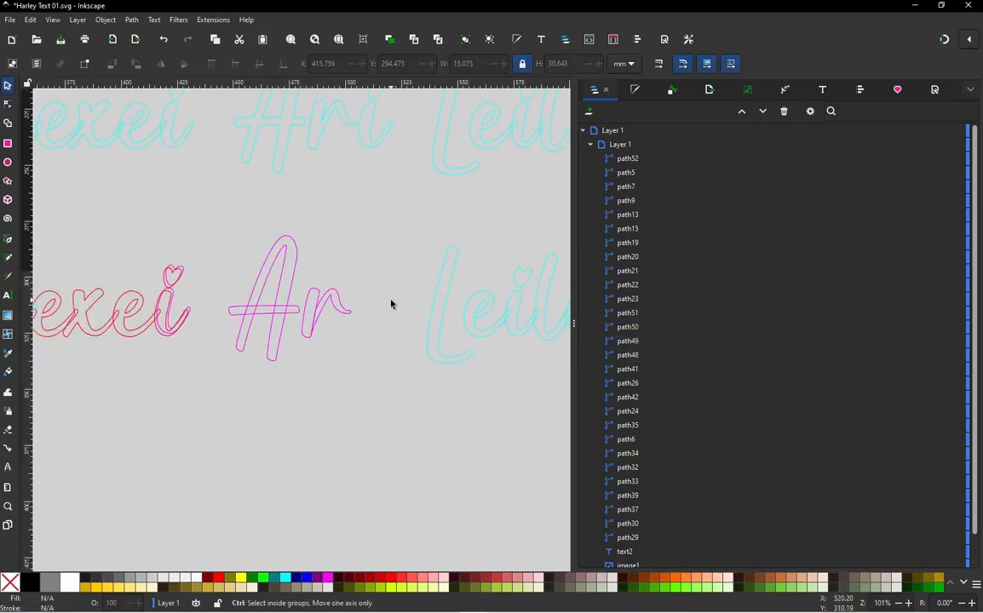
{"action": "key", "text": "ctrl+z"}
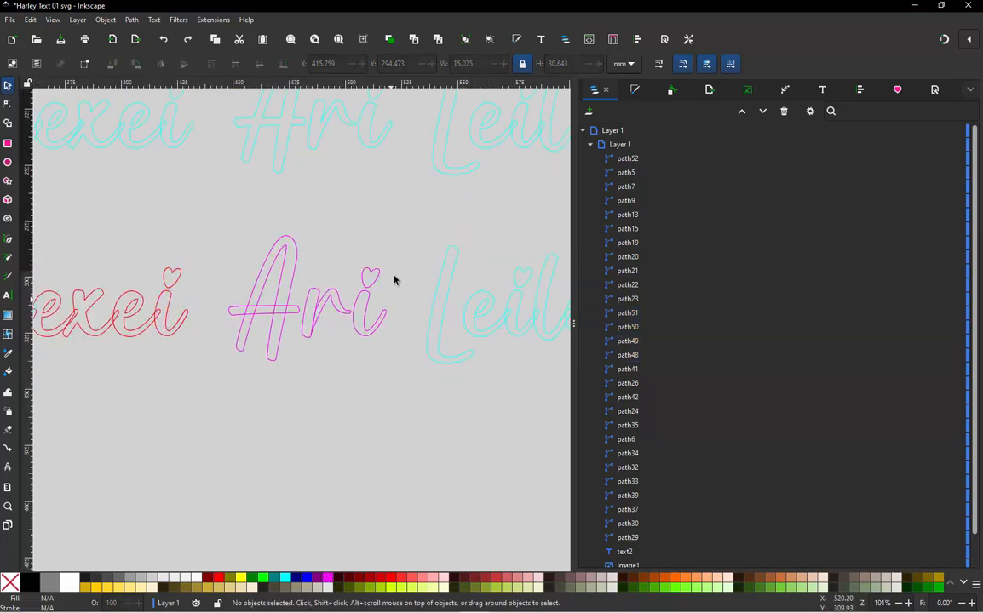
- Duplicate the middle word's magenta i together with its heart dot
{"action": "left_click_drag", "start_coordinate": [402, 247], "coordinate": [337, 366]}
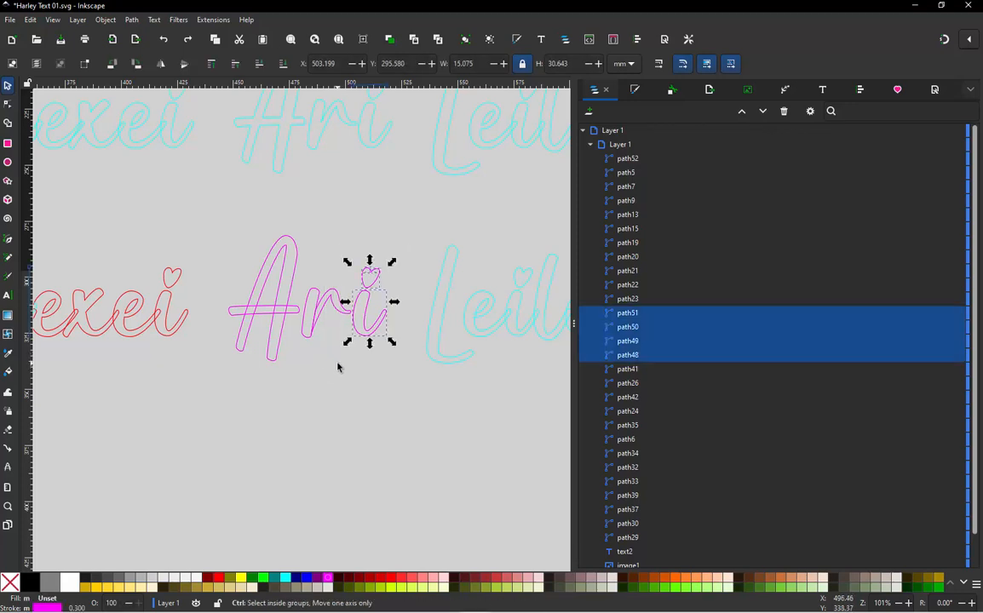
{"action": "key", "text": "ctrl+d"}
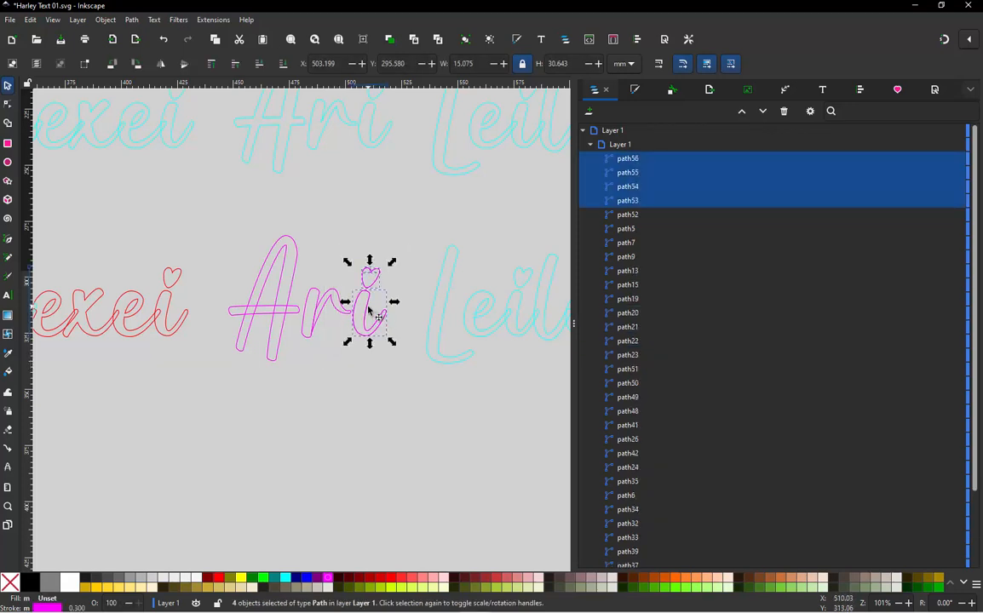
- Move the selected magenta i copy with its heart dot exactly over the final red i in the lower row
{"action": "left_click_drag", "start_coordinate": [368, 309], "coordinate": [171, 309]}
{"action": "scroll", "coordinate": [171, 306], "scroll_direction": "up", "scroll_amount": 4}
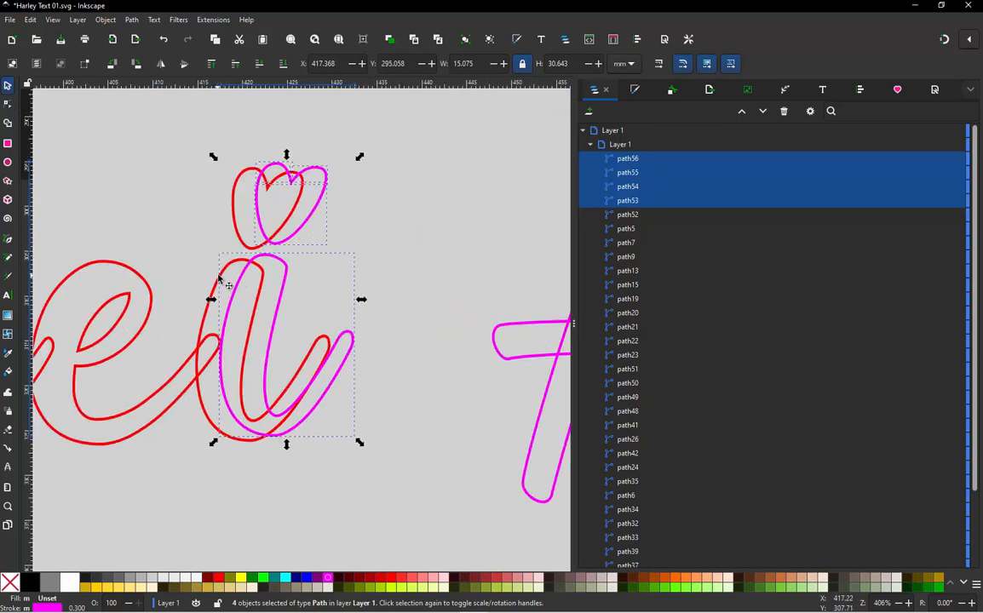
{"action": "scroll", "coordinate": [257, 269], "scroll_direction": "up", "scroll_amount": 1}
{"action": "left_click_drag", "start_coordinate": [283, 253], "coordinate": [248, 263]}
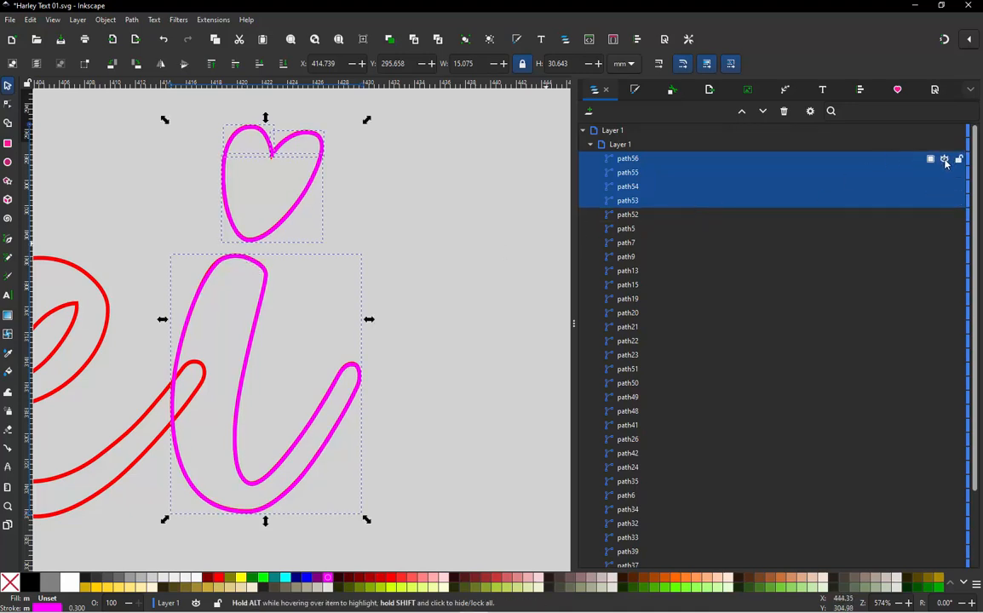
- Hide the four paths of the magenta i copy and delete the red i with its heart dot underneath
{"action": "left_click", "coordinate": [944, 160]}
{"action": "left_click", "coordinate": [422, 229]}
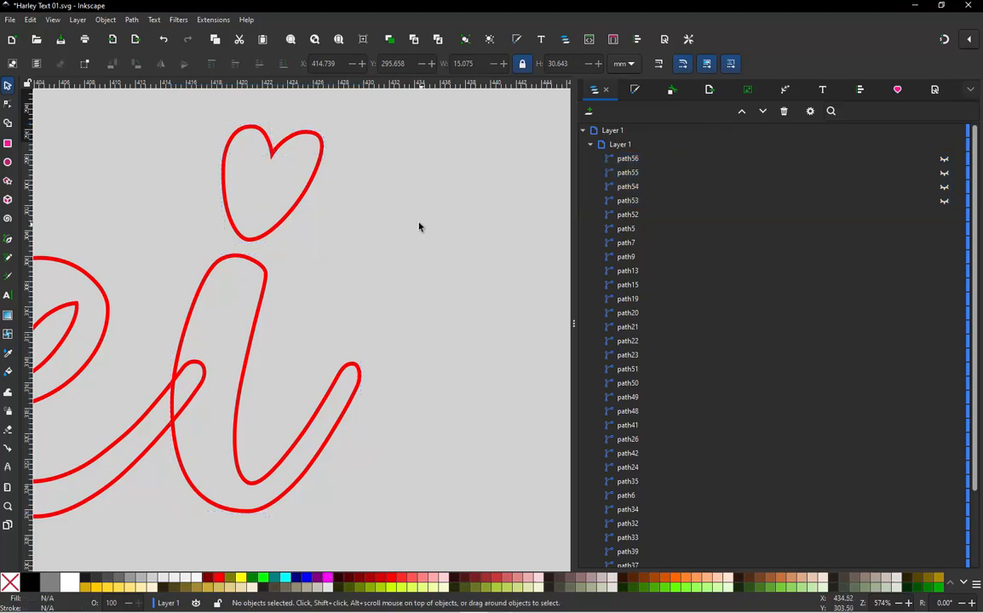
{"action": "scroll", "coordinate": [419, 224], "scroll_direction": "down", "scroll_amount": 3}
{"action": "left_click_drag", "start_coordinate": [414, 176], "coordinate": [320, 349]}
{"action": "key", "text": "Delete"}
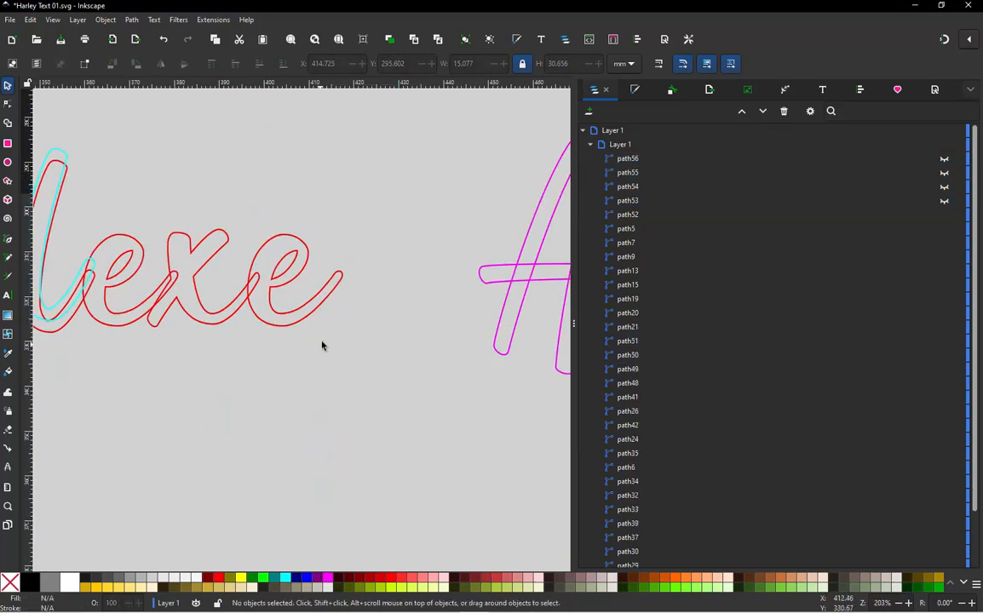
- Align the cyan l copy exactly over the red l in the lower row and hide it
{"action": "scroll", "coordinate": [209, 318], "scroll_direction": "down", "scroll_amount": 2}
{"action": "scroll", "coordinate": [238, 195], "scroll_direction": "up", "scroll_amount": 6}
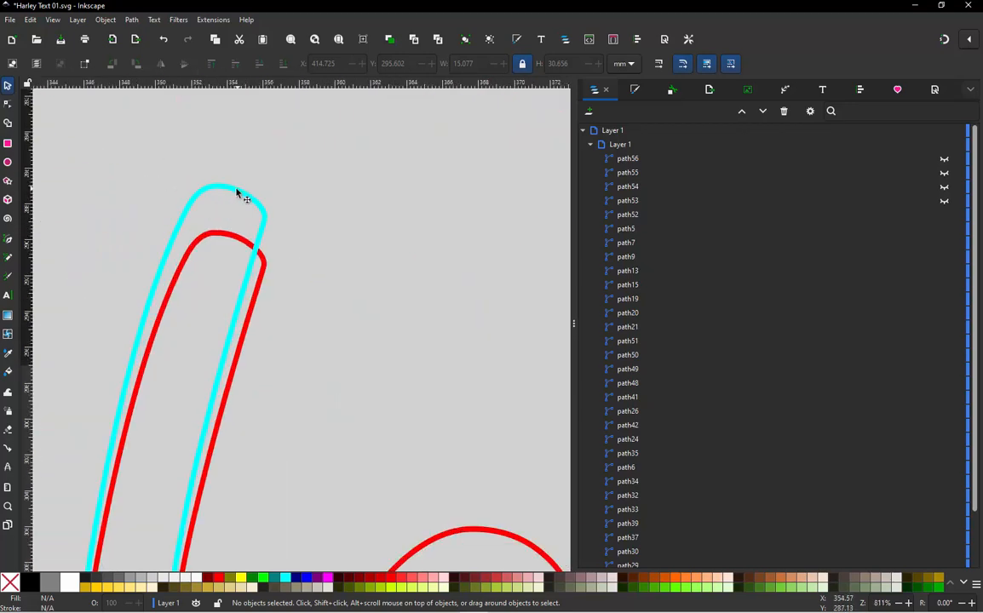
{"action": "left_click_drag", "start_coordinate": [241, 212], "coordinate": [240, 247]}
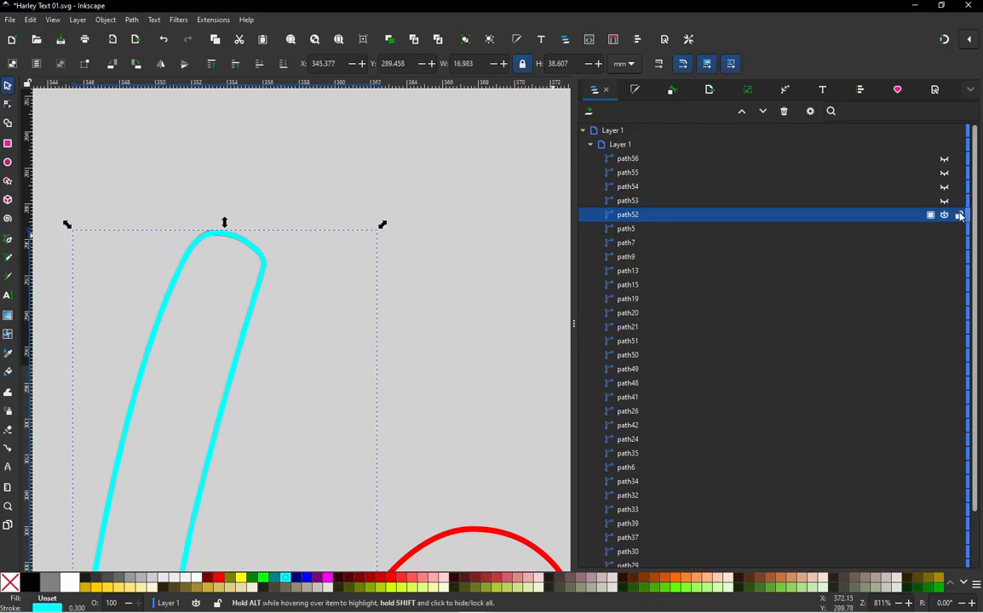
- Delete the red l outline from the red word
{"action": "left_click", "coordinate": [264, 270]}
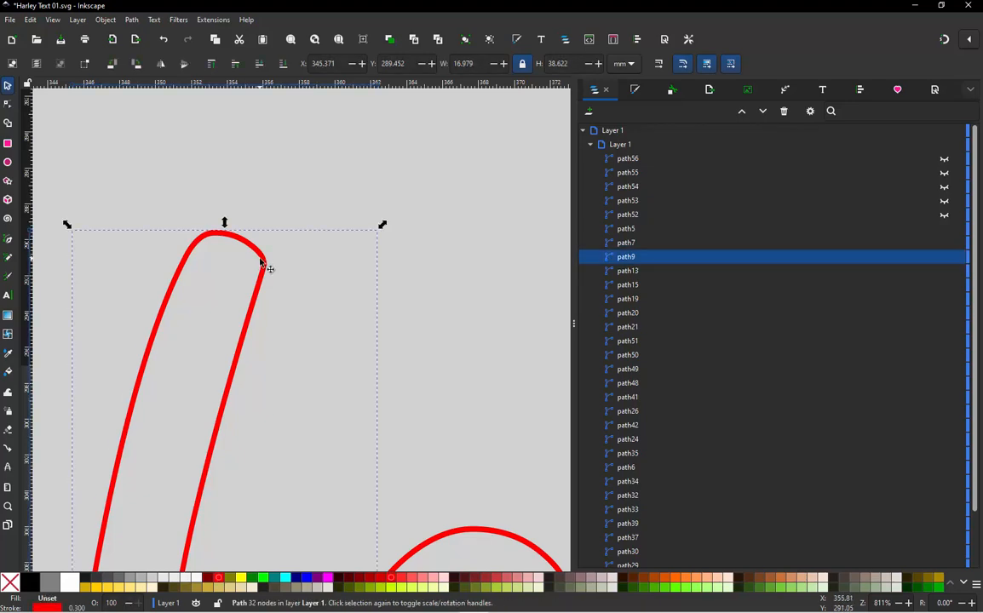
{"action": "key", "text": "Escape"}
{"action": "scroll", "coordinate": [274, 271], "scroll_direction": "down", "scroll_amount": 5}
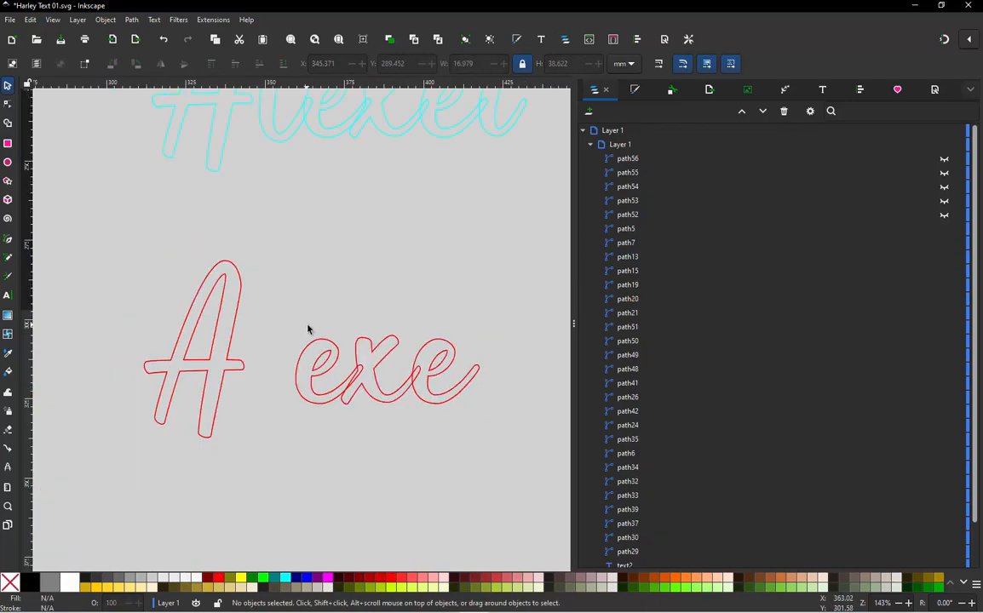
- Duplicate the magenta A with its crossbar and align the copy precisely over the red A
{"action": "scroll", "coordinate": [167, 292], "scroll_direction": "down", "scroll_amount": 1}
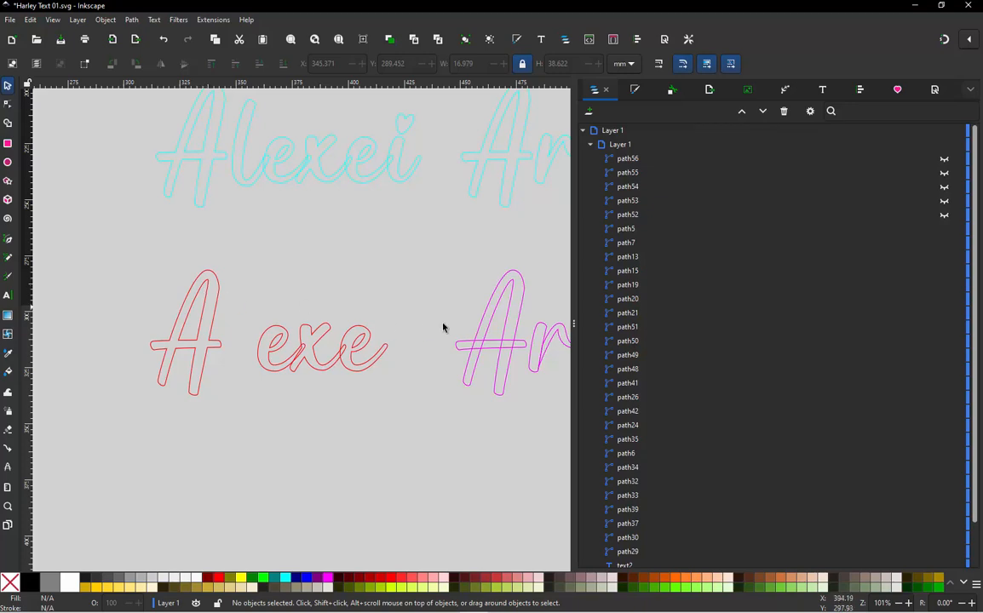
{"action": "left_click_drag", "start_coordinate": [430, 231], "coordinate": [531, 431]}
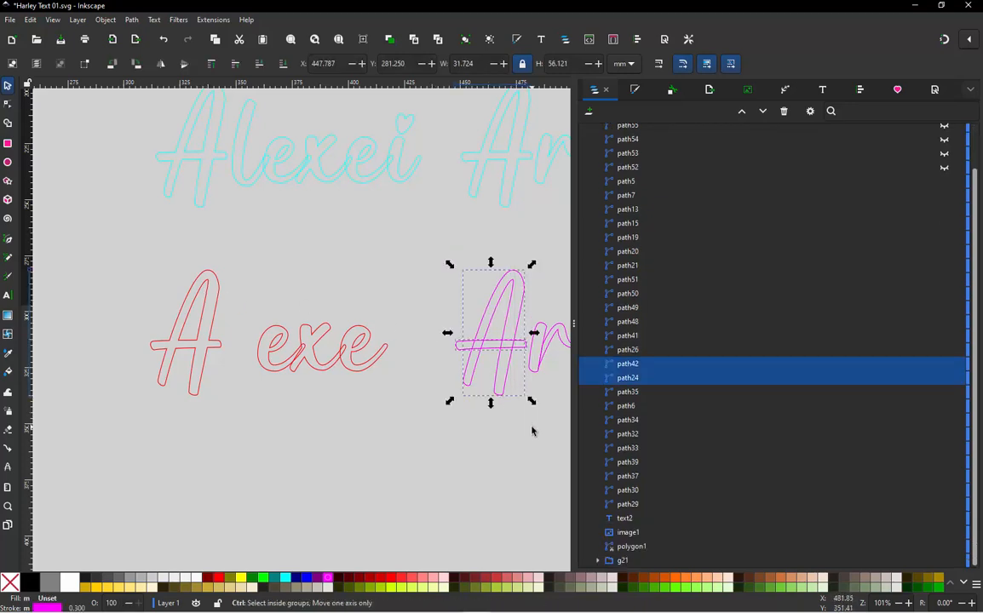
{"action": "key", "text": "ctrl+d"}
{"action": "left_click_drag", "start_coordinate": [494, 322], "coordinate": [162, 322]}
{"action": "scroll", "coordinate": [168, 285], "scroll_direction": "up", "scroll_amount": 4}
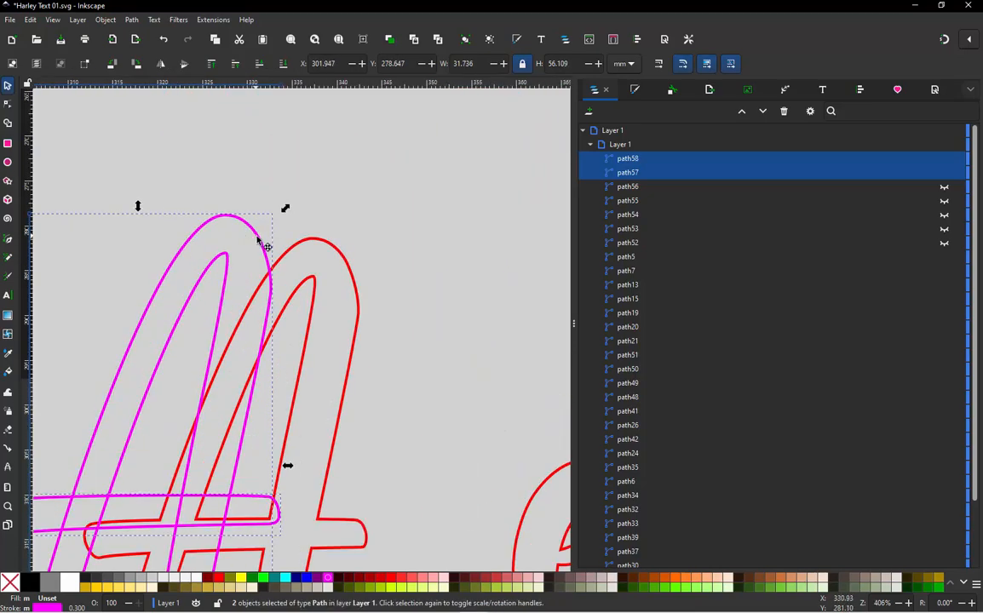
{"action": "left_click_drag", "start_coordinate": [257, 240], "coordinate": [359, 267]}
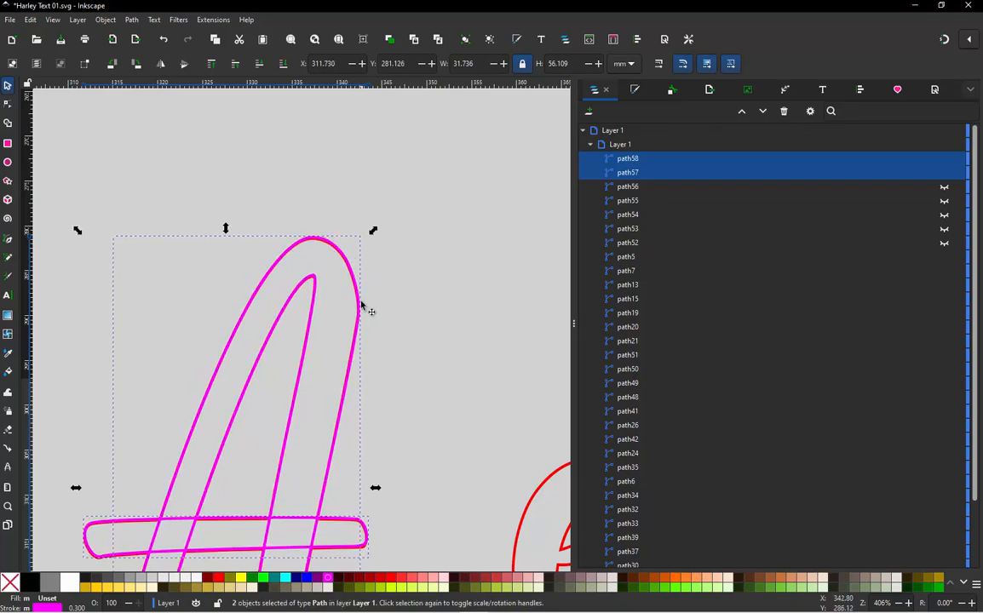
{"action": "scroll", "coordinate": [361, 305], "scroll_direction": "up", "scroll_amount": 4}
{"action": "scroll", "coordinate": [322, 204], "scroll_direction": "down", "scroll_amount": 1}
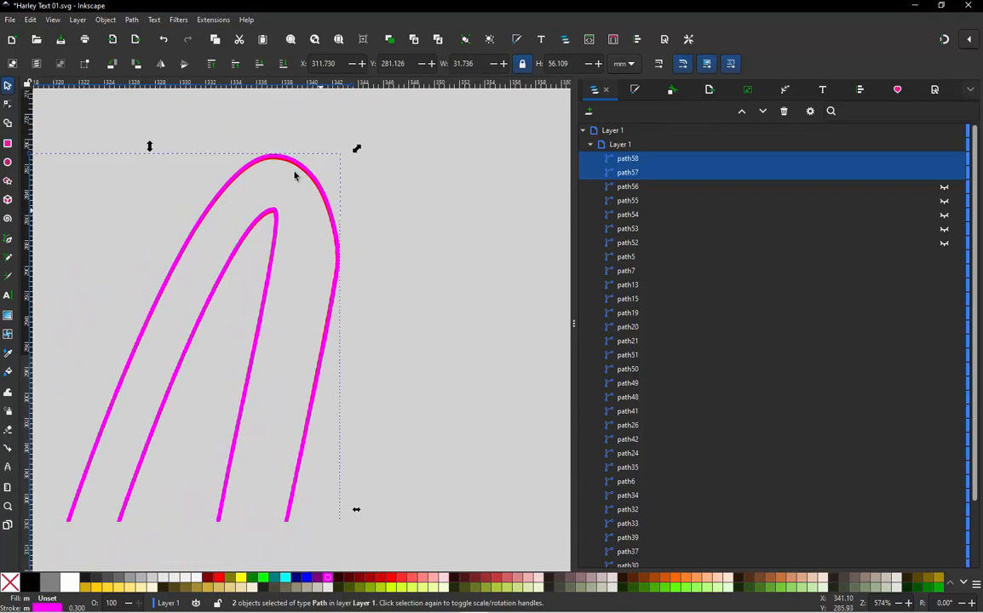
{"action": "scroll", "coordinate": [296, 171], "scroll_direction": "up", "scroll_amount": 2}
{"action": "left_click_drag", "start_coordinate": [316, 154], "coordinate": [311, 159]}
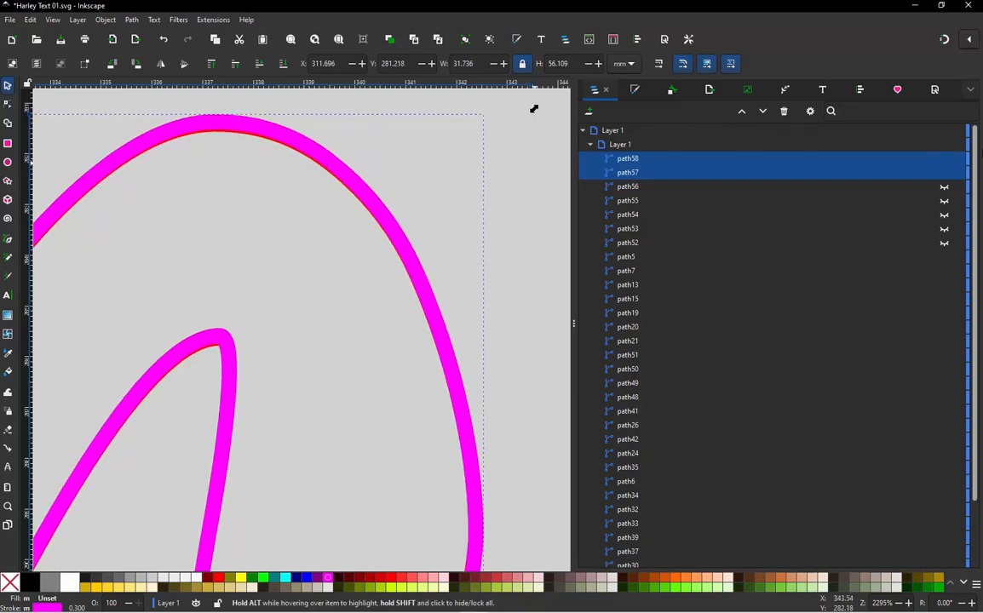
- Hide the magenta A copy and its crossbar, and delete the red A outline together with its inner counter
{"action": "scroll", "coordinate": [438, 235], "scroll_direction": "down", "scroll_amount": 4}
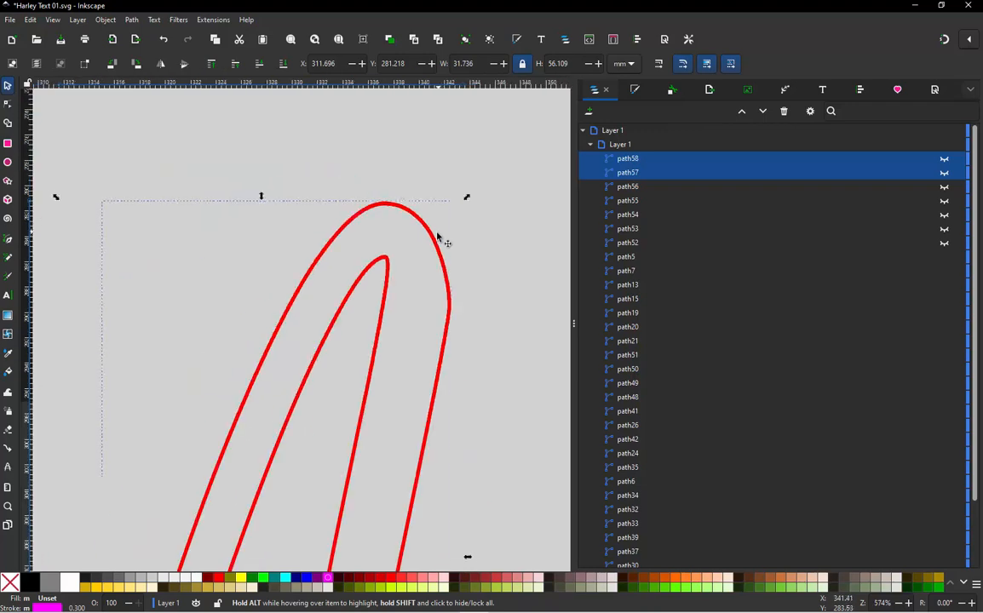
{"action": "left_click", "coordinate": [322, 179]}
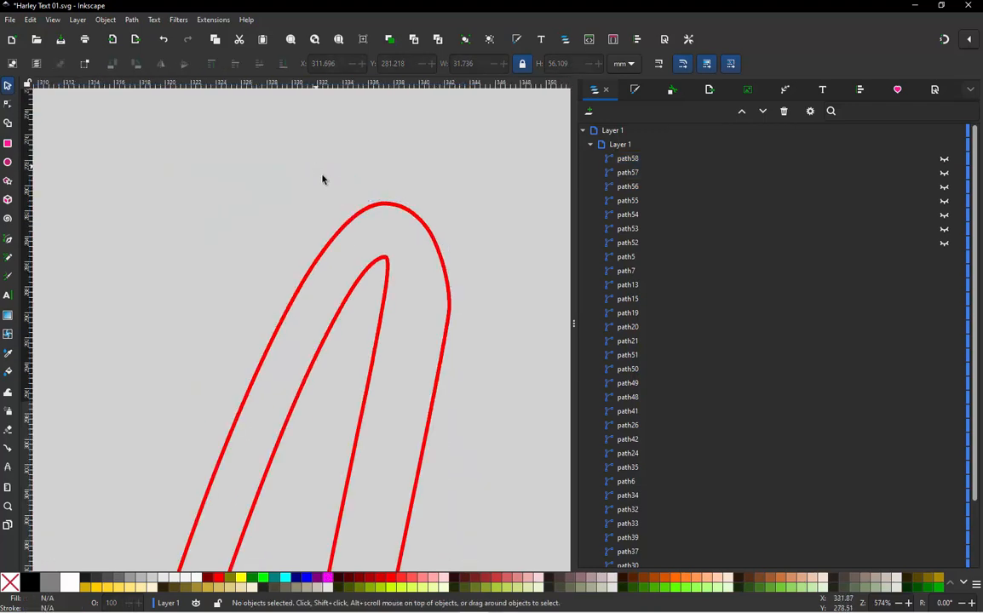
{"action": "left_click", "coordinate": [367, 207]}
{"action": "key", "text": "Delete"}
{"action": "scroll", "coordinate": [312, 211], "scroll_direction": "down", "scroll_amount": 4}
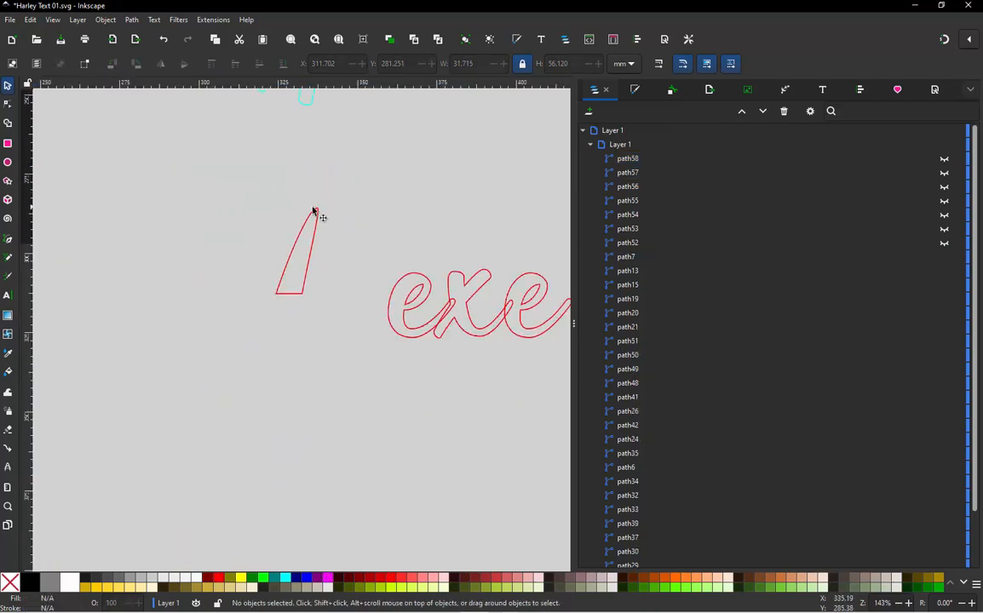
{"action": "left_click", "coordinate": [311, 215]}
{"action": "key", "text": "Delete"}
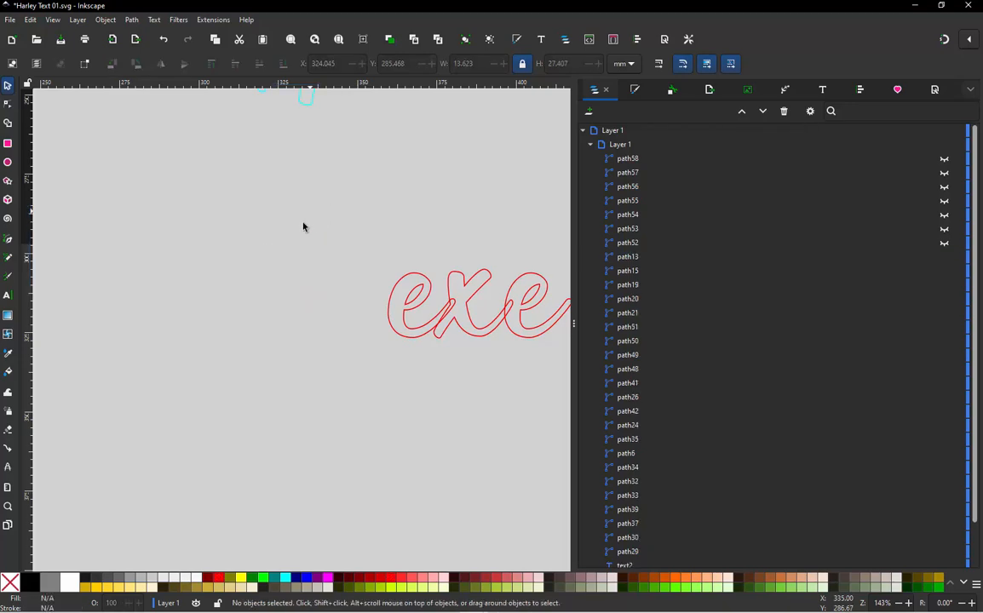
- Duplicate the e of the lower cyan word and align the copy over the last red e
{"action": "scroll", "coordinate": [245, 309], "scroll_direction": "down", "scroll_amount": 3}
{"action": "scroll", "coordinate": [367, 302], "scroll_direction": "down", "scroll_amount": 1}
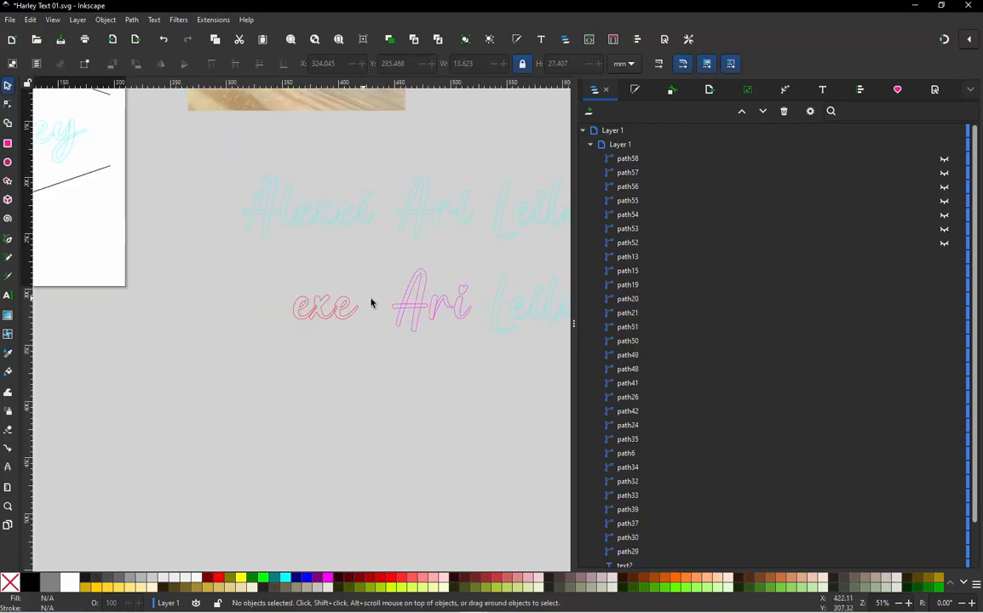
{"action": "scroll", "coordinate": [530, 304], "scroll_direction": "up", "scroll_amount": 3}
{"action": "scroll", "coordinate": [450, 287], "scroll_direction": "down", "scroll_amount": 1}
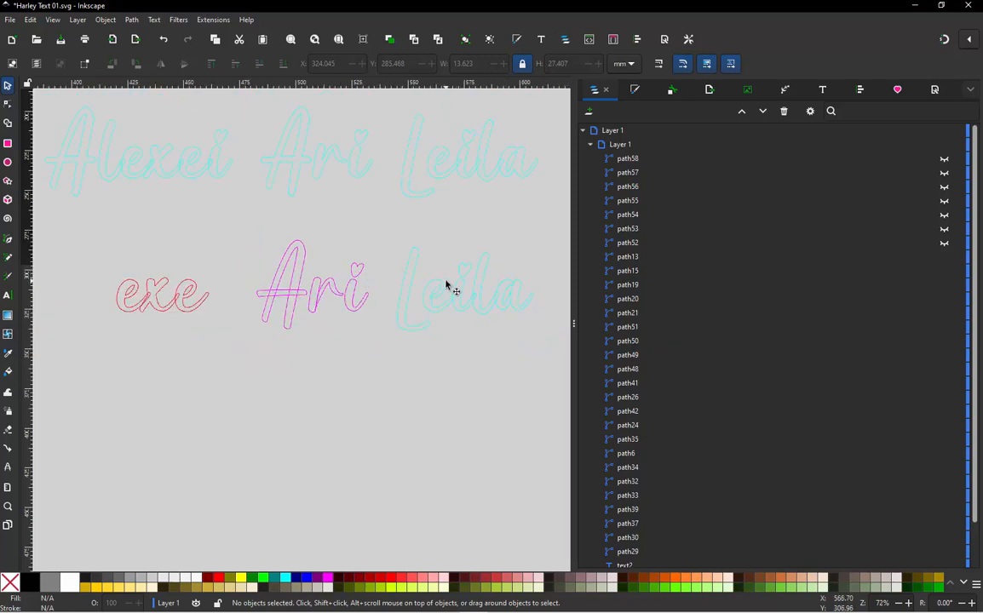
{"action": "scroll", "coordinate": [398, 266], "scroll_direction": "up", "scroll_amount": 2}
{"action": "left_click_drag", "start_coordinate": [382, 258], "coordinate": [483, 398]}
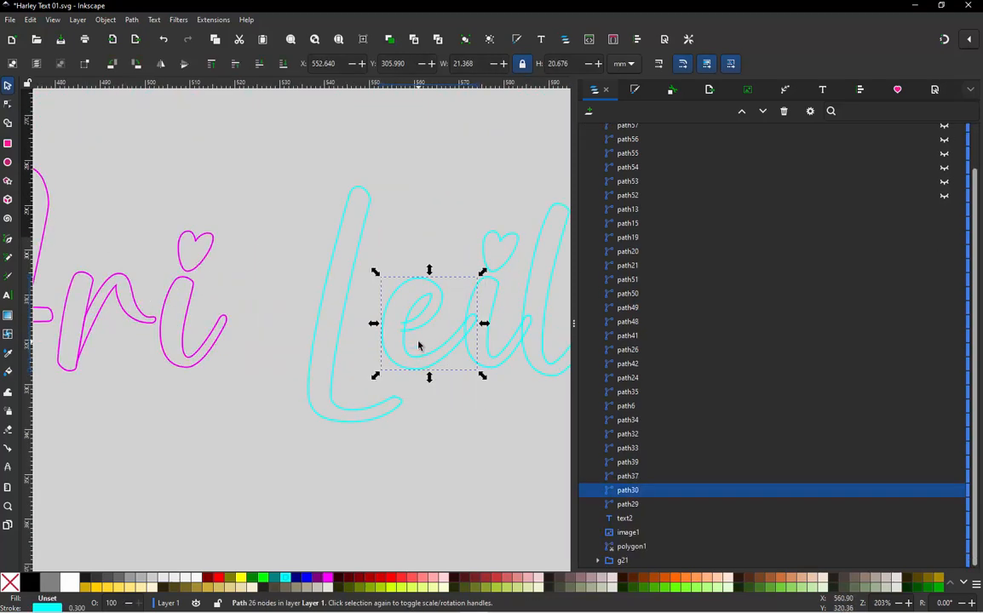
{"action": "key", "text": "ctrl+d"}
{"action": "scroll", "coordinate": [418, 345], "scroll_direction": "down", "scroll_amount": 3}
{"action": "left_click_drag", "start_coordinate": [418, 345], "coordinate": [175, 331]}
{"action": "scroll", "coordinate": [176, 332], "scroll_direction": "up", "scroll_amount": 5}
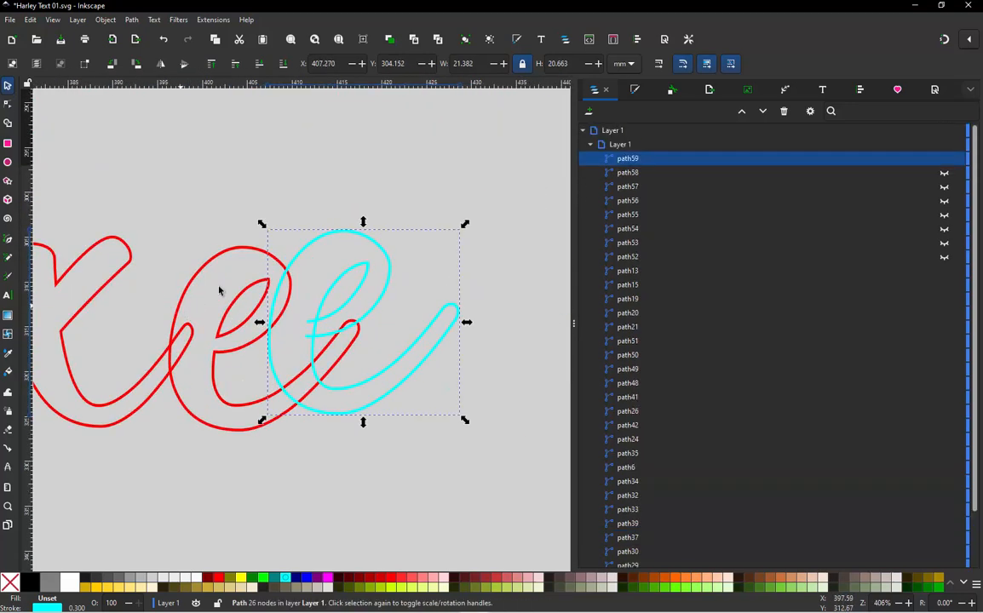
{"action": "scroll", "coordinate": [317, 256], "scroll_direction": "up", "scroll_amount": 1}
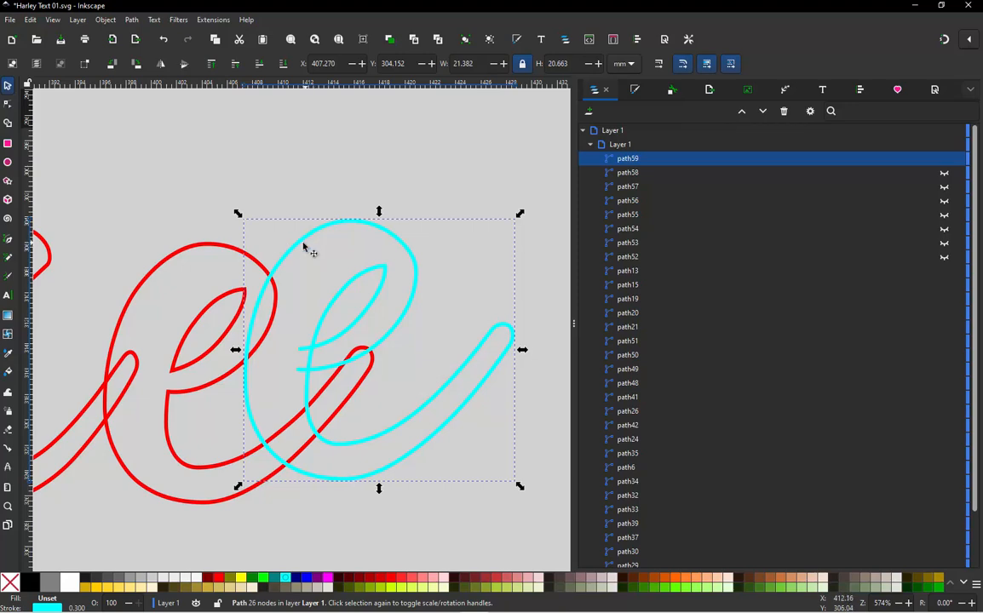
{"action": "left_click_drag", "start_coordinate": [296, 246], "coordinate": [150, 271]}
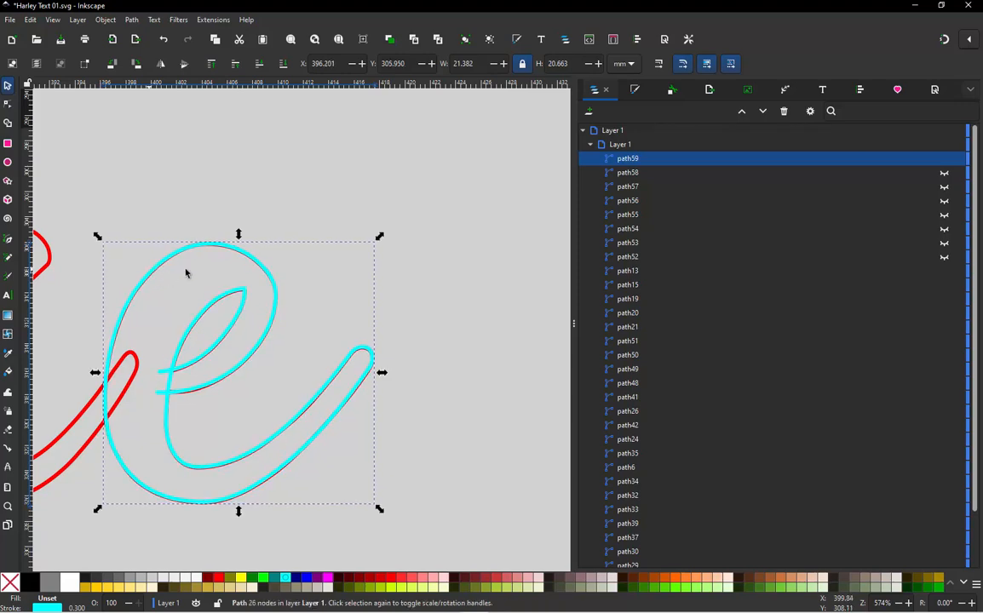
- Duplicate the placed cyan e and align the new copy precisely over the first red e
{"action": "scroll", "coordinate": [489, 263], "scroll_direction": "down", "scroll_amount": 4}
{"action": "key", "text": "ctrl+d"}
{"action": "scroll", "coordinate": [381, 284], "scroll_direction": "up", "scroll_amount": 3}
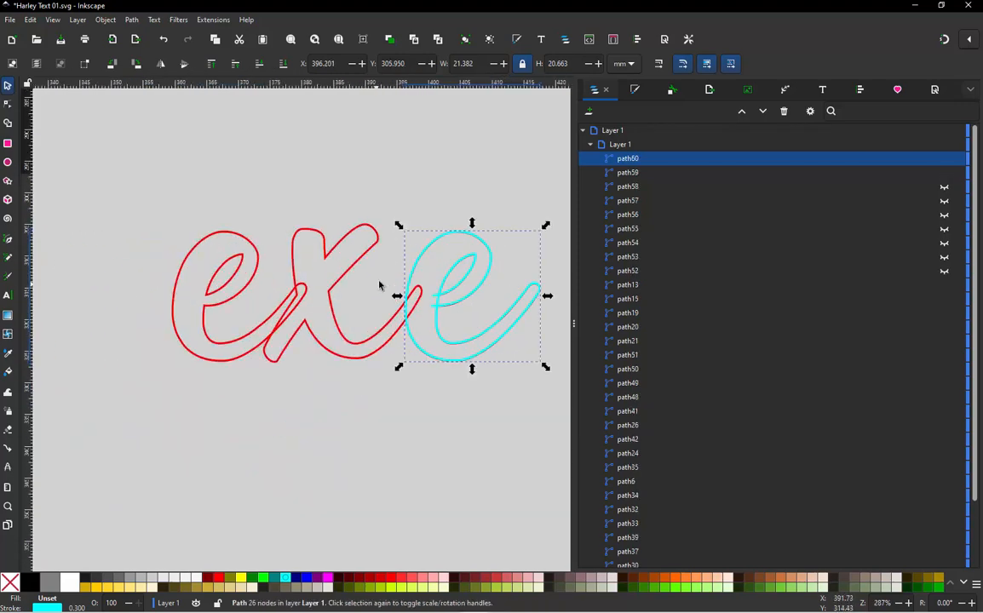
{"action": "left_click_drag", "start_coordinate": [431, 253], "coordinate": [84, 275]}
{"action": "scroll", "coordinate": [108, 225], "scroll_direction": "up", "scroll_amount": 4}
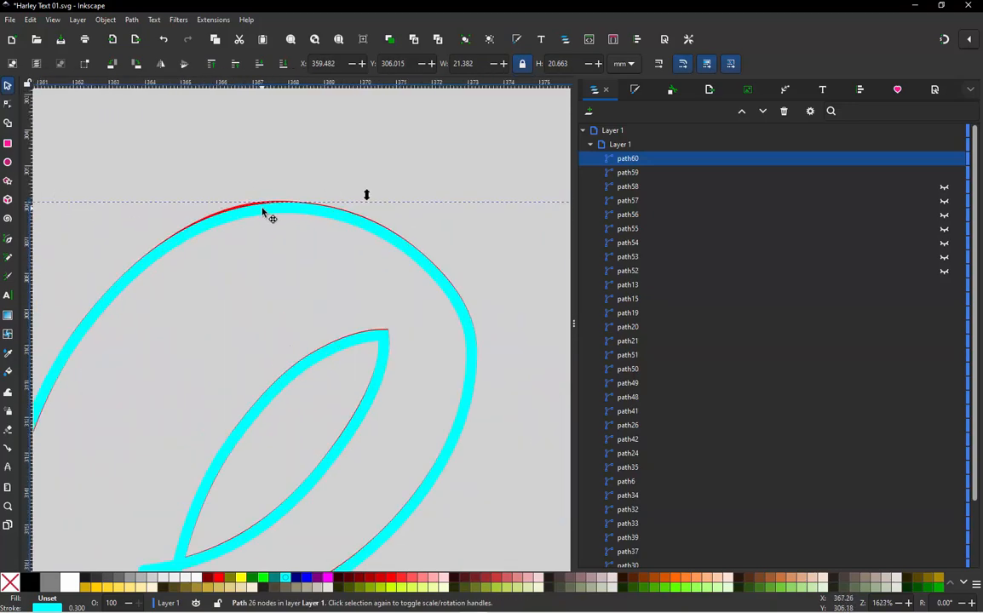
{"action": "left_click_drag", "start_coordinate": [263, 211], "coordinate": [264, 211]}
{"action": "scroll", "coordinate": [345, 196], "scroll_direction": "down", "scroll_amount": 2}
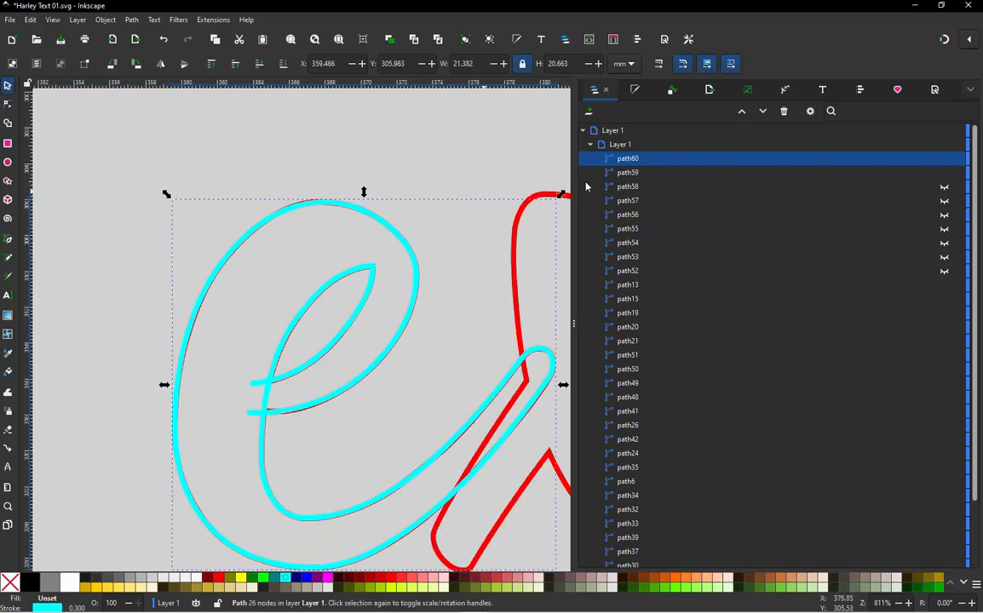
- Hide both cyan e copies and delete the first red e with its inner loop
{"action": "left_click", "coordinate": [943, 161]}
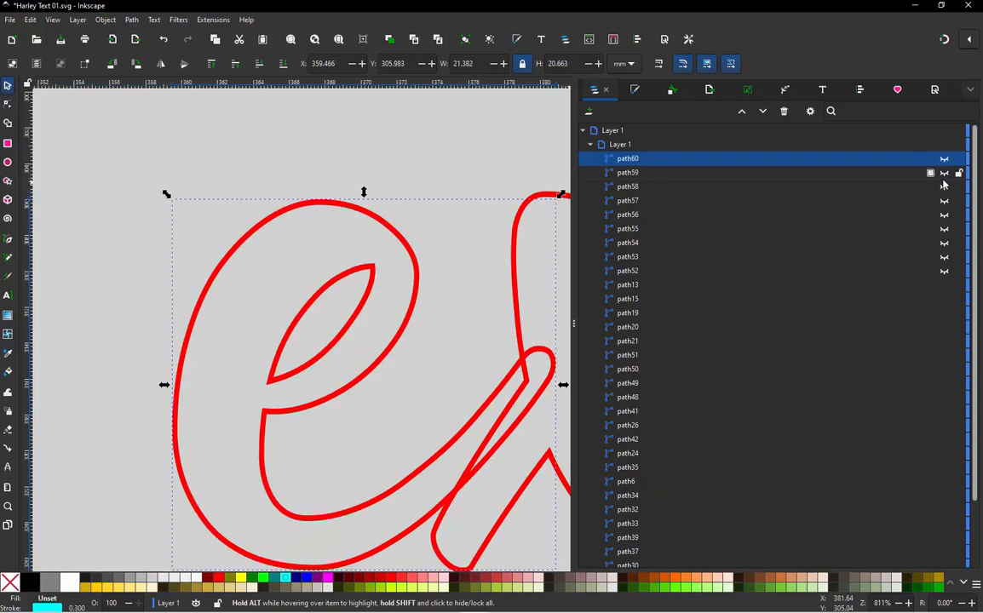
{"action": "left_click", "coordinate": [306, 179]}
{"action": "scroll", "coordinate": [274, 202], "scroll_direction": "down", "scroll_amount": 1}
{"action": "left_click", "coordinate": [284, 203]}
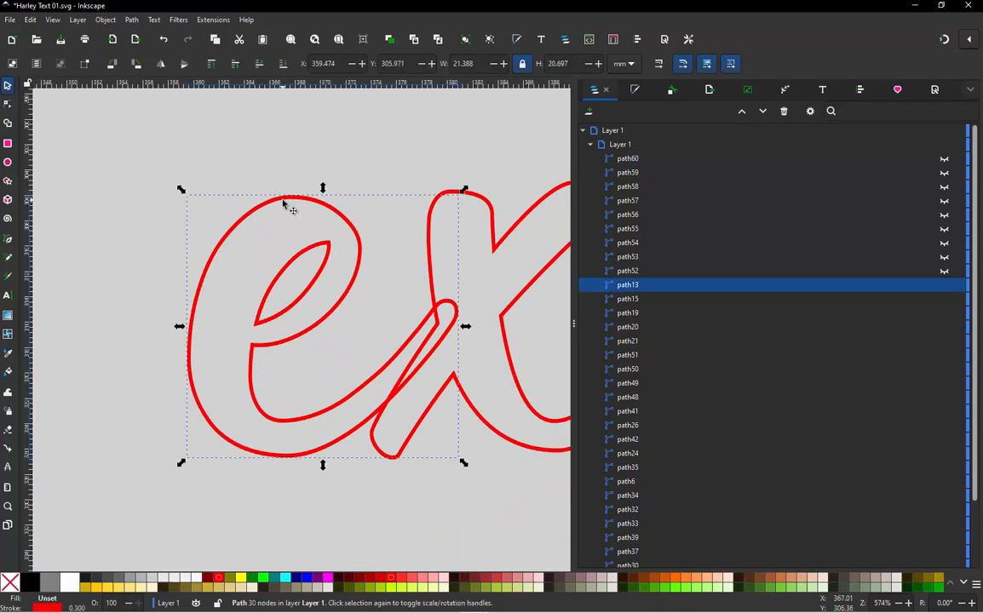
{"action": "key", "text": "Delete"}
{"action": "scroll", "coordinate": [121, 212], "scroll_direction": "down", "scroll_amount": 3}
{"action": "scroll", "coordinate": [187, 216], "scroll_direction": "up", "scroll_amount": 1}
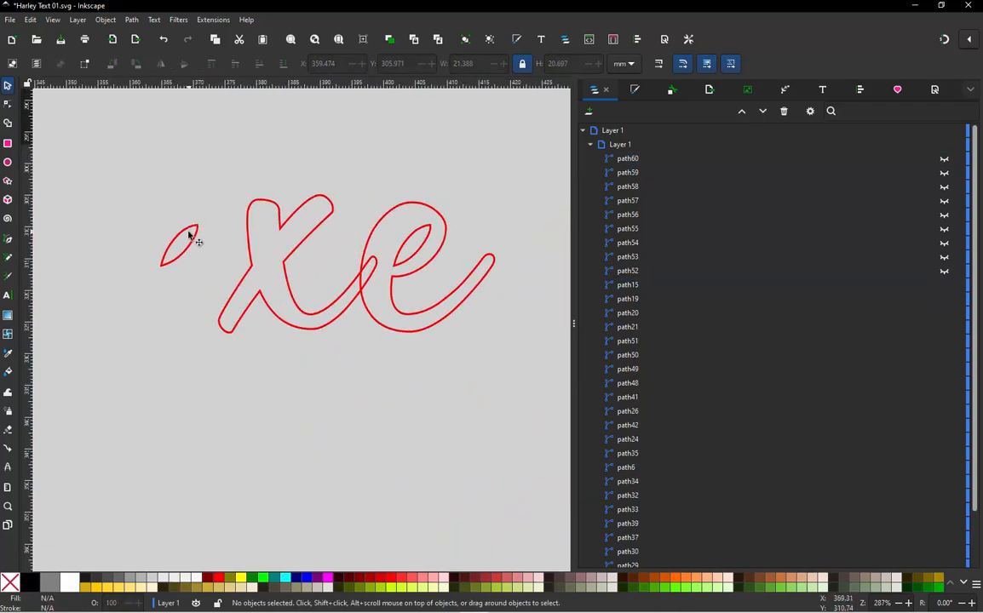
{"action": "left_click", "coordinate": [187, 235]}
{"action": "key", "text": "Delete"}
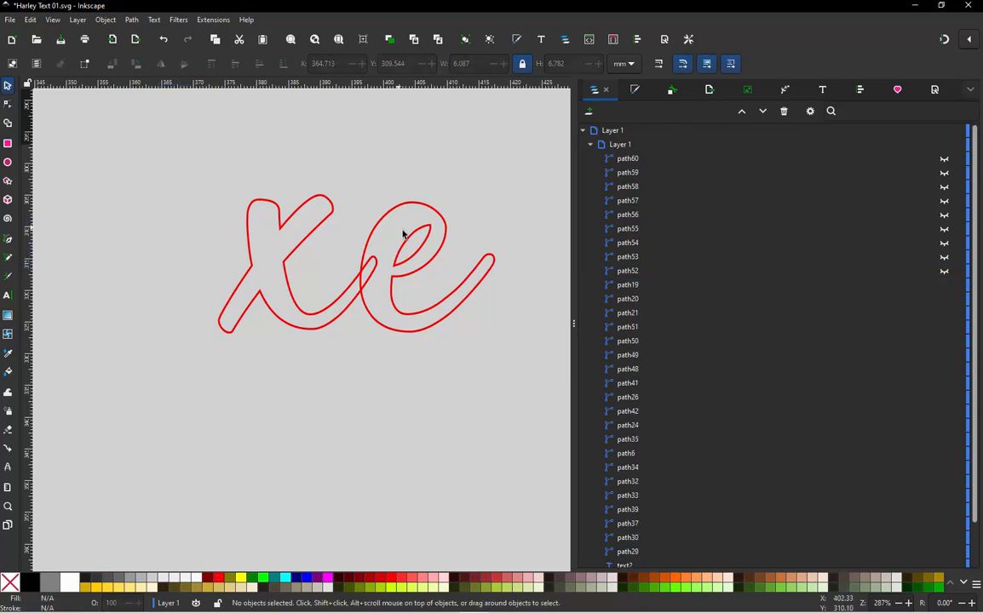
- Delete the inner loop and the outline of the last red e
{"action": "left_click", "coordinate": [407, 240]}
{"action": "key", "text": "Delete"}
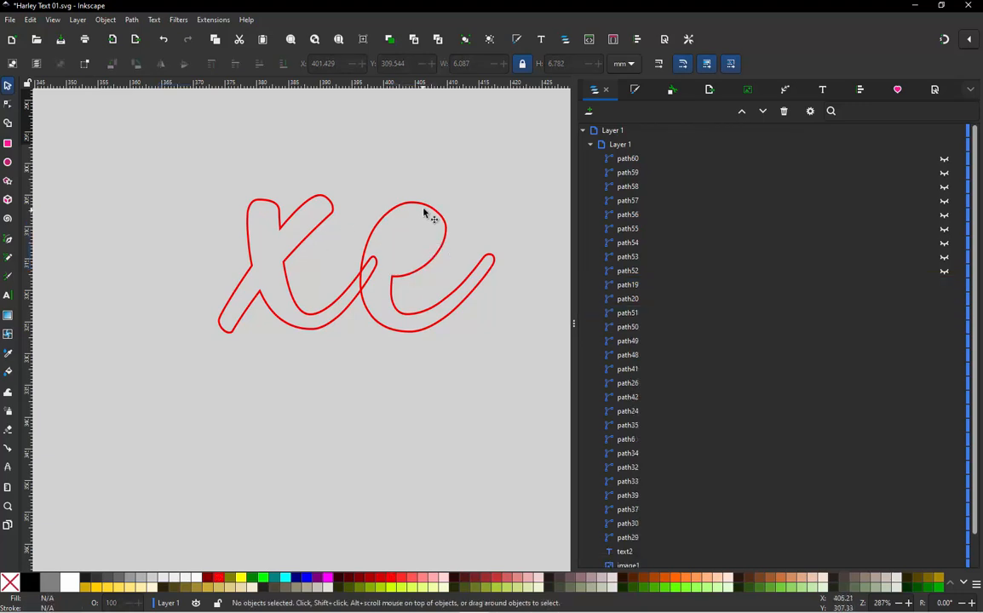
{"action": "left_click", "coordinate": [424, 208]}
{"action": "key", "text": "Delete"}
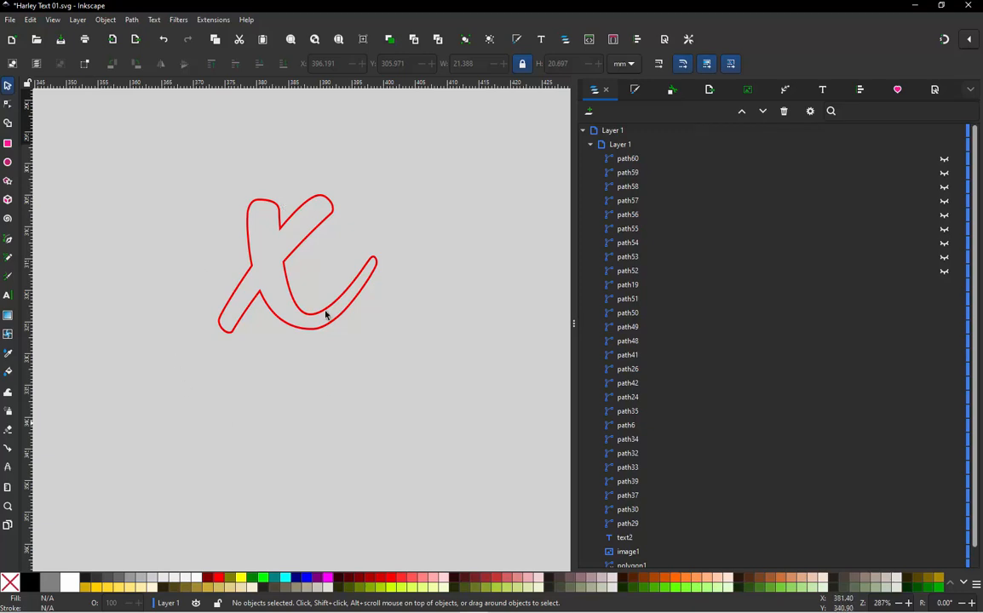
- Split the red x outline into four separate pieces at its four inner corner nodes
{"action": "scroll", "coordinate": [318, 223], "scroll_direction": "up", "scroll_amount": 1}
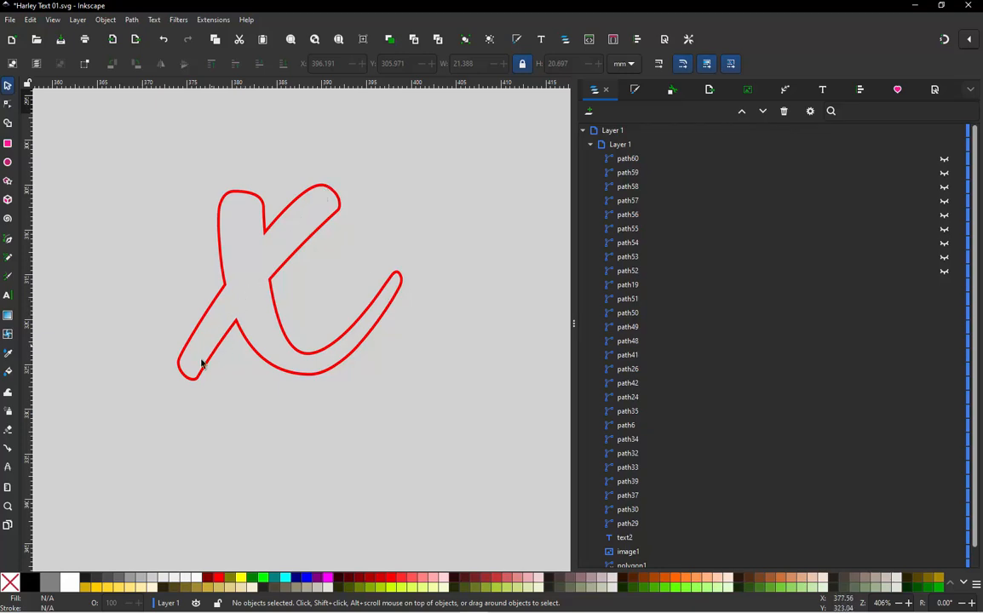
{"action": "double_click", "coordinate": [221, 240]}
{"action": "left_click", "coordinate": [225, 284]}
{"action": "left_click", "coordinate": [235, 321], "text": "shift"}
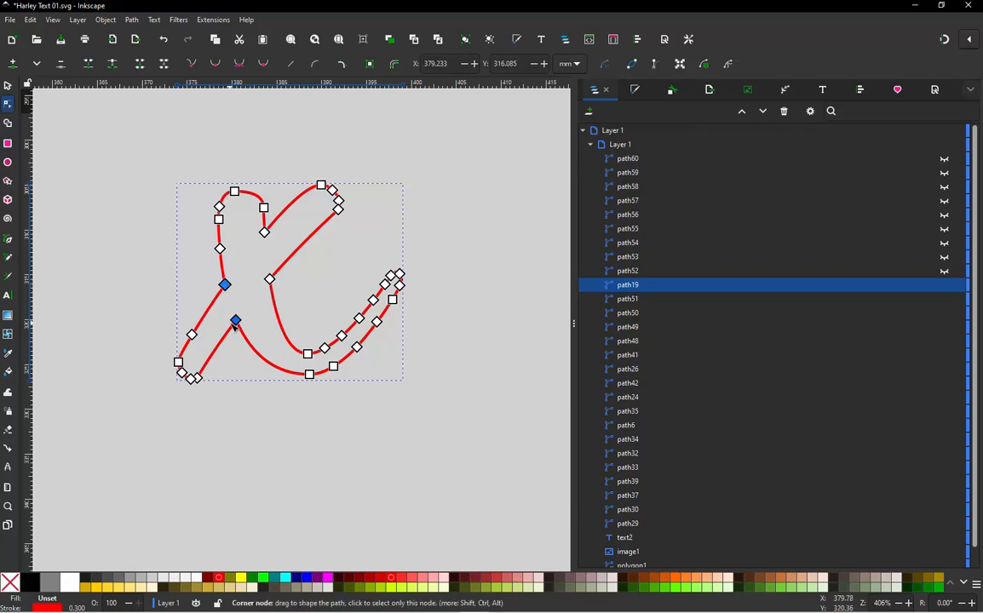
{"action": "left_click", "coordinate": [269, 280], "text": "shift"}
{"action": "left_click", "coordinate": [264, 231], "text": "shift"}
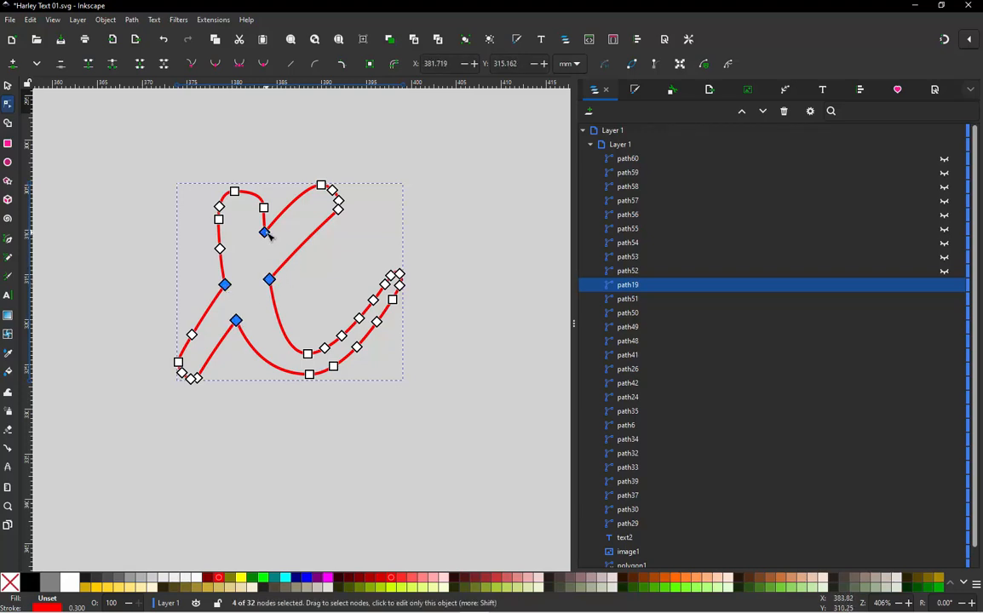
{"action": "left_click", "coordinate": [132, 20]}
{"action": "left_click", "coordinate": [153, 181]}
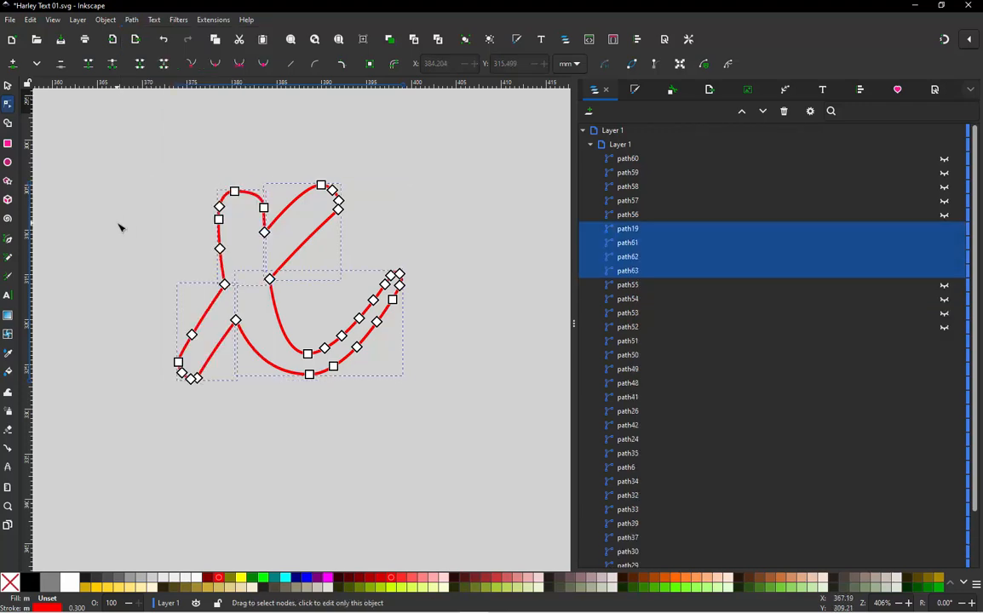
{"action": "left_click", "coordinate": [121, 225]}
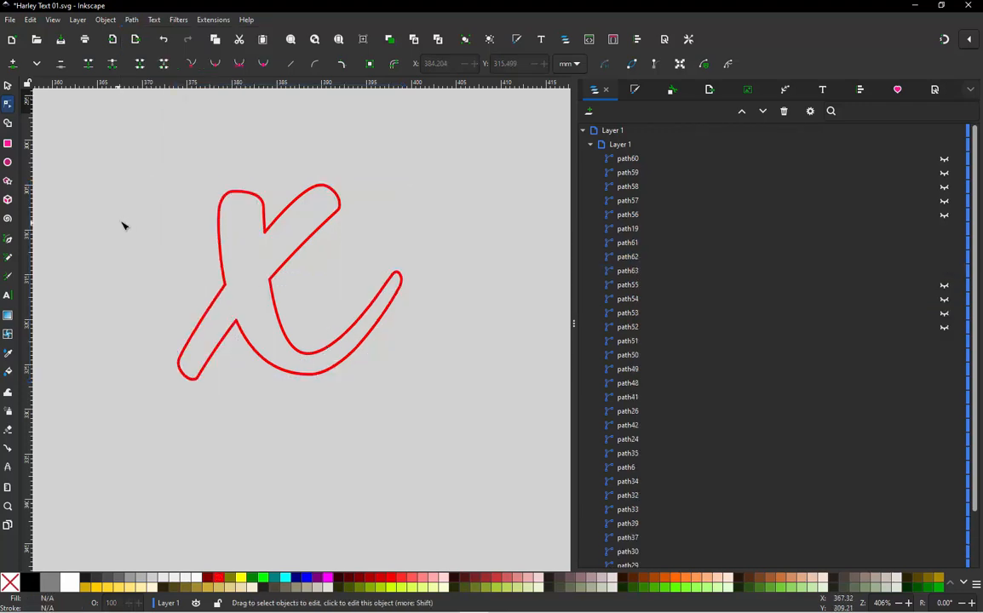
- Combine the two straight diagonal arms of the x into one path and its two curved pieces into another
{"action": "left_click", "coordinate": [272, 223]}
{"action": "left_click", "coordinate": [217, 311], "text": "shift"}
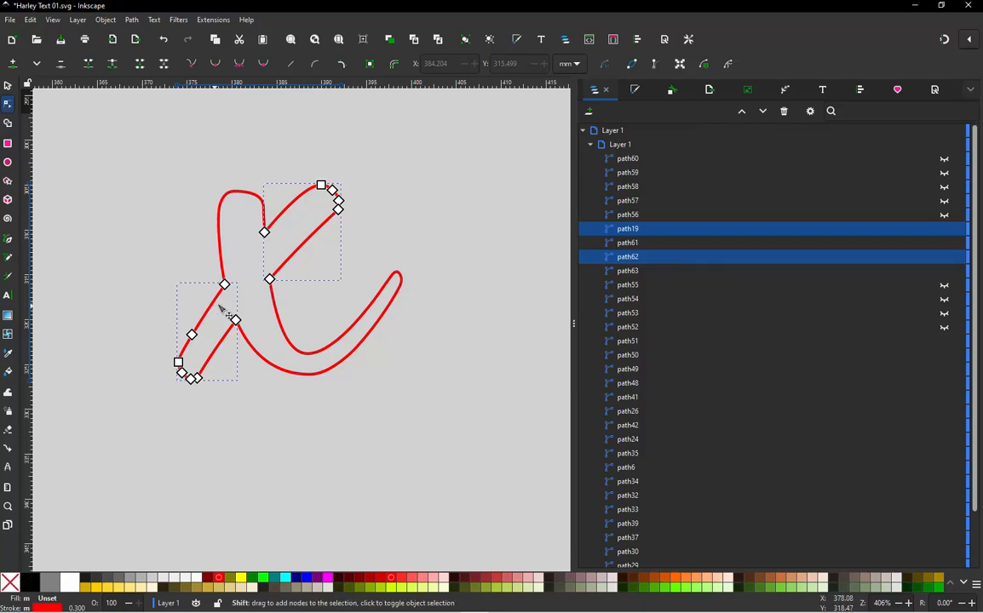
{"action": "key", "text": "ctrl+k"}
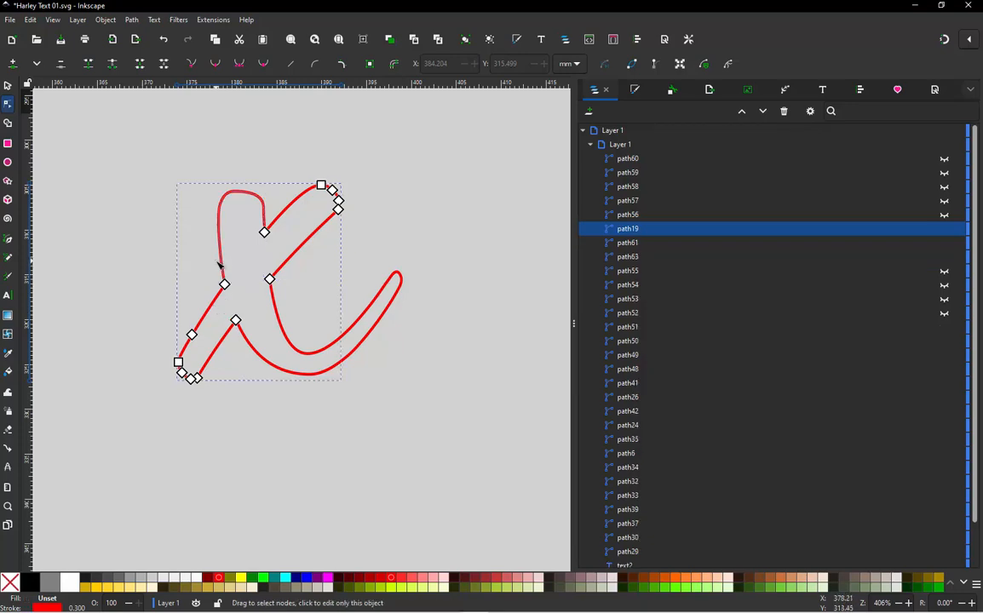
{"action": "left_click", "coordinate": [222, 269]}
{"action": "left_click", "coordinate": [256, 354], "text": "shift"}
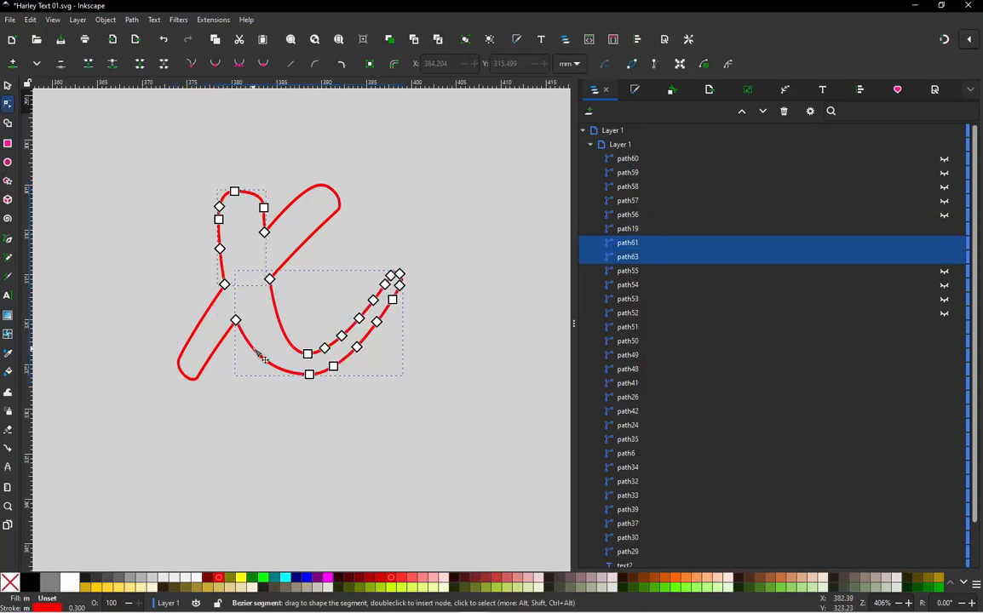
{"action": "key", "text": "ctrl+k"}
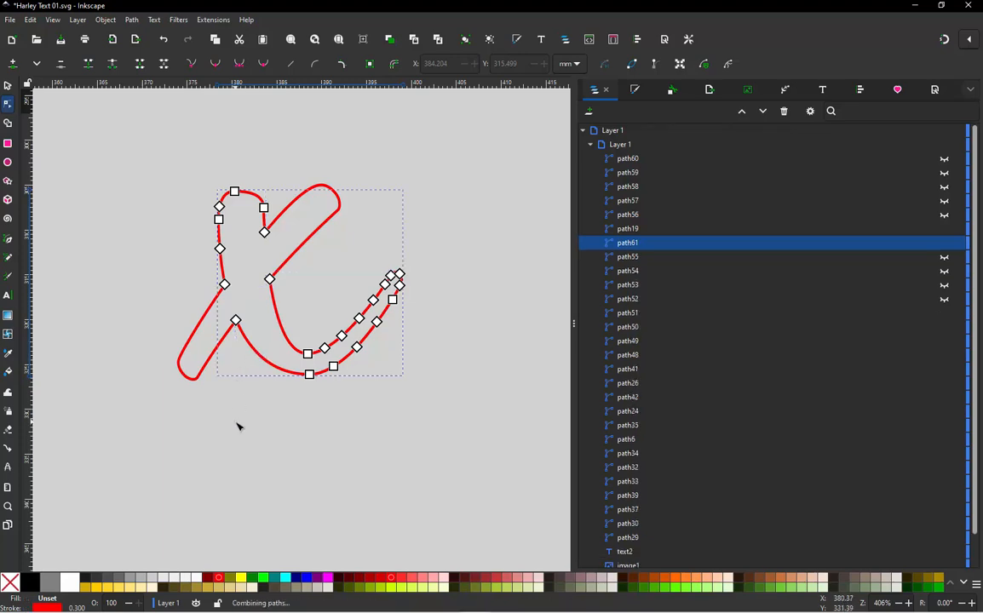
- Bridge both gaps in the curved stroke by joining its facing end nodes with new segments
{"action": "left_click", "coordinate": [236, 426]}
{"action": "left_click", "coordinate": [229, 286]}
{"action": "left_click", "coordinate": [224, 285]}
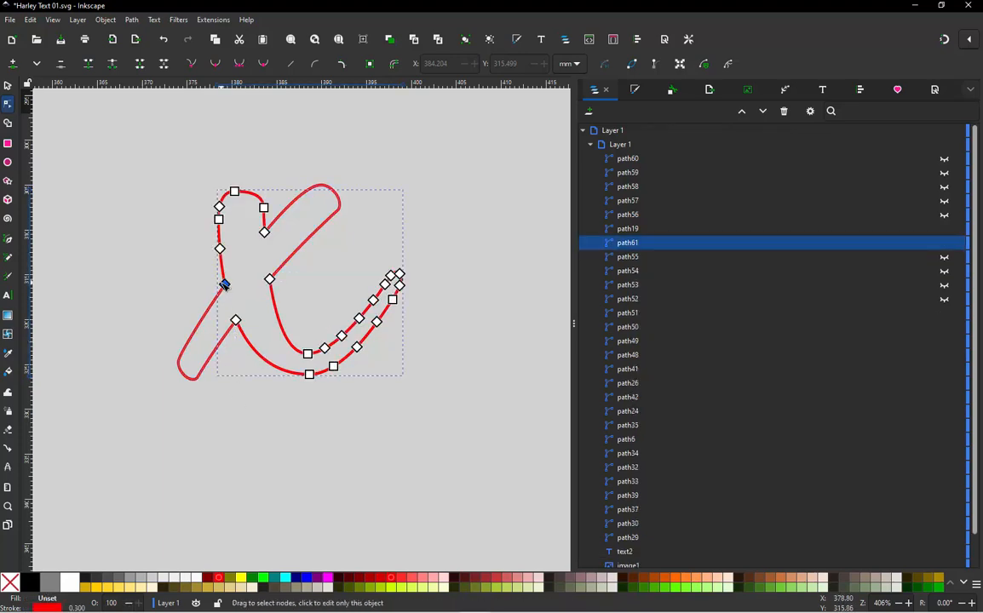
{"action": "left_click", "coordinate": [236, 320], "text": "shift"}
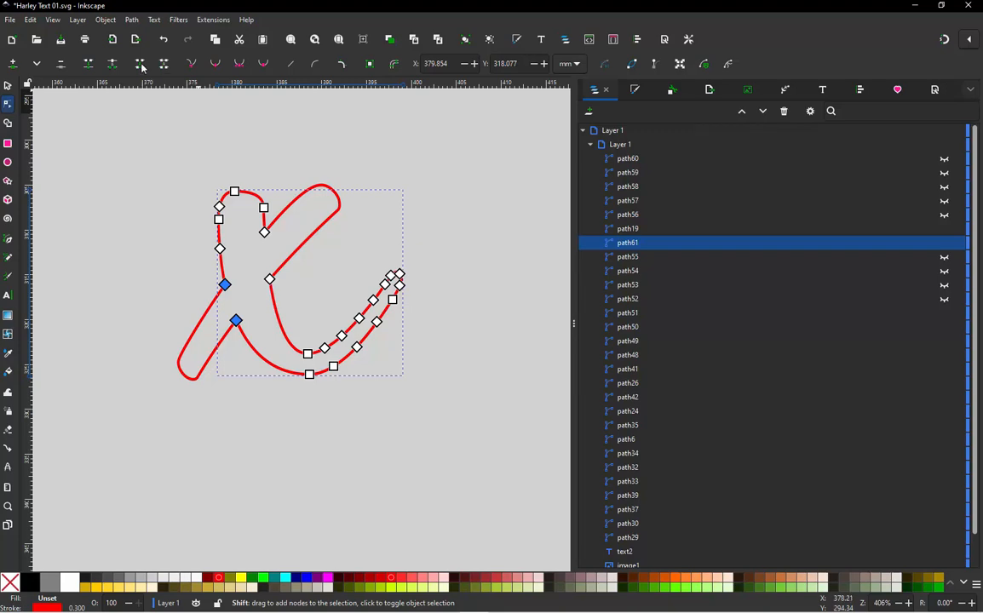
{"action": "left_click", "coordinate": [265, 232]}
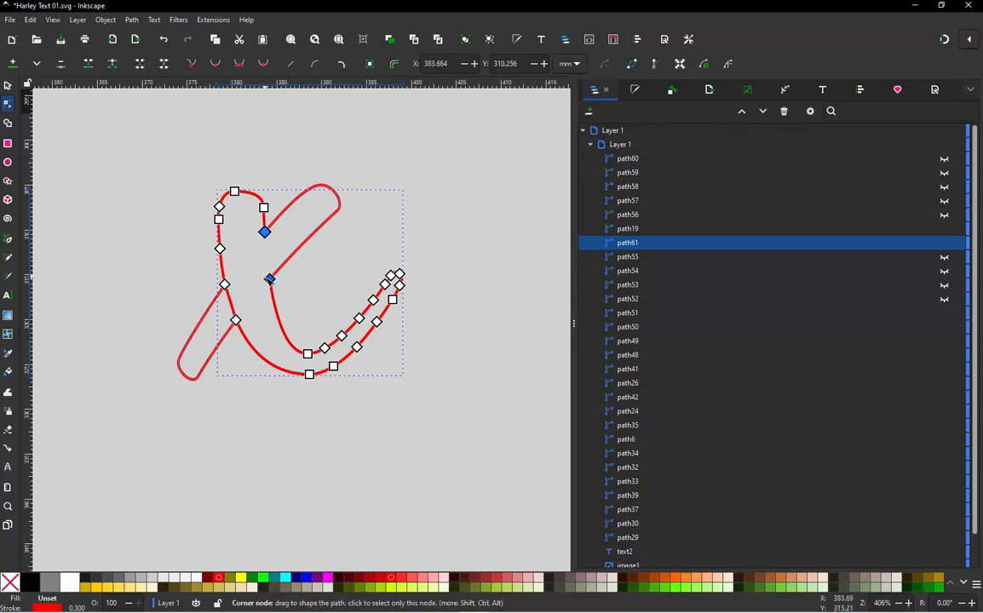
{"action": "left_click", "coordinate": [270, 279], "text": "shift"}
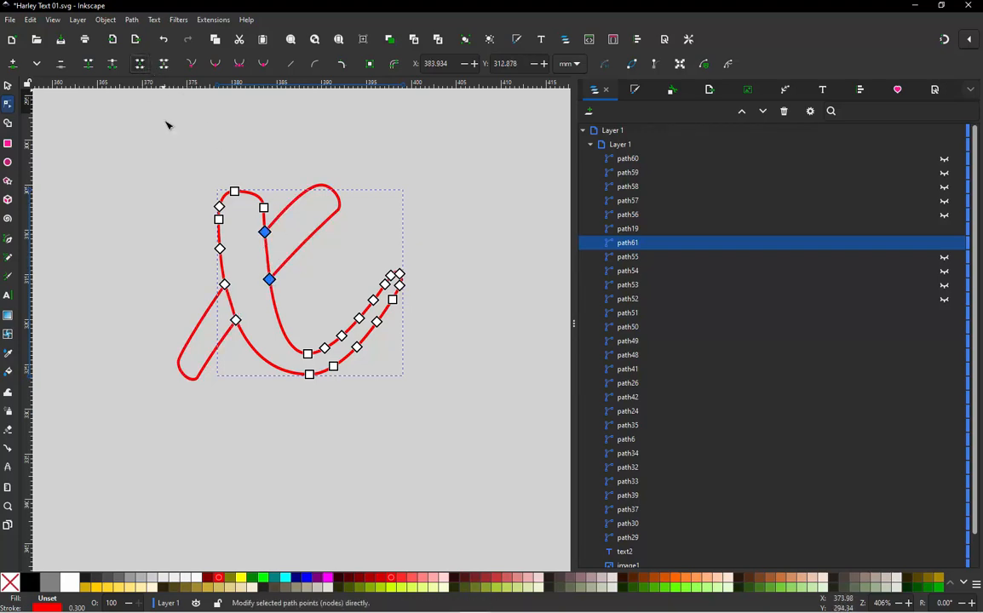
- Close both gaps in the diagonal stroke of the x by joining its facing end nodes with new segments
{"action": "left_click", "coordinate": [209, 315]}
{"action": "left_click", "coordinate": [225, 285]}
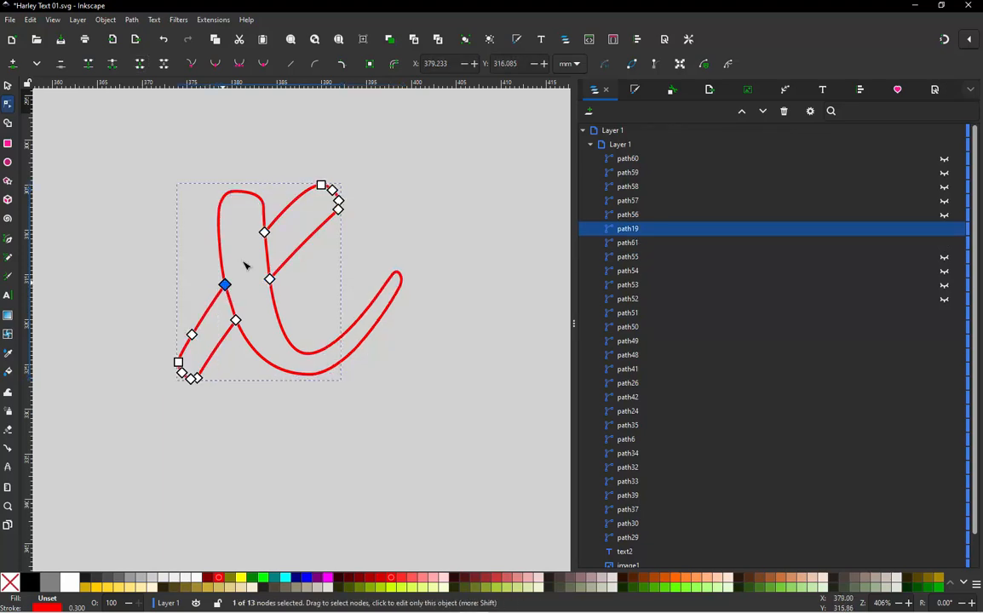
{"action": "left_click", "coordinate": [265, 233], "text": "shift"}
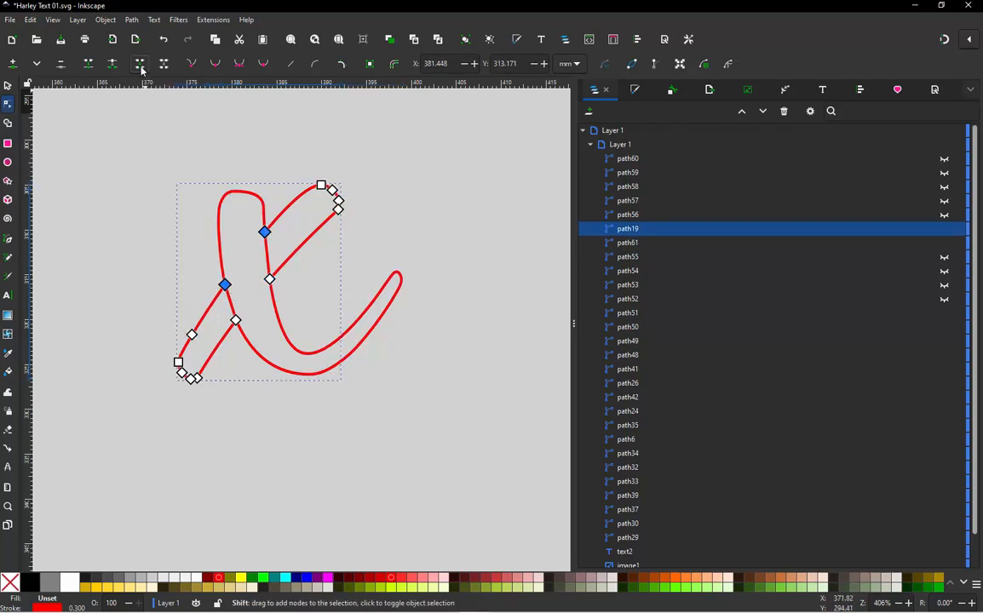
{"action": "left_click", "coordinate": [235, 320]}
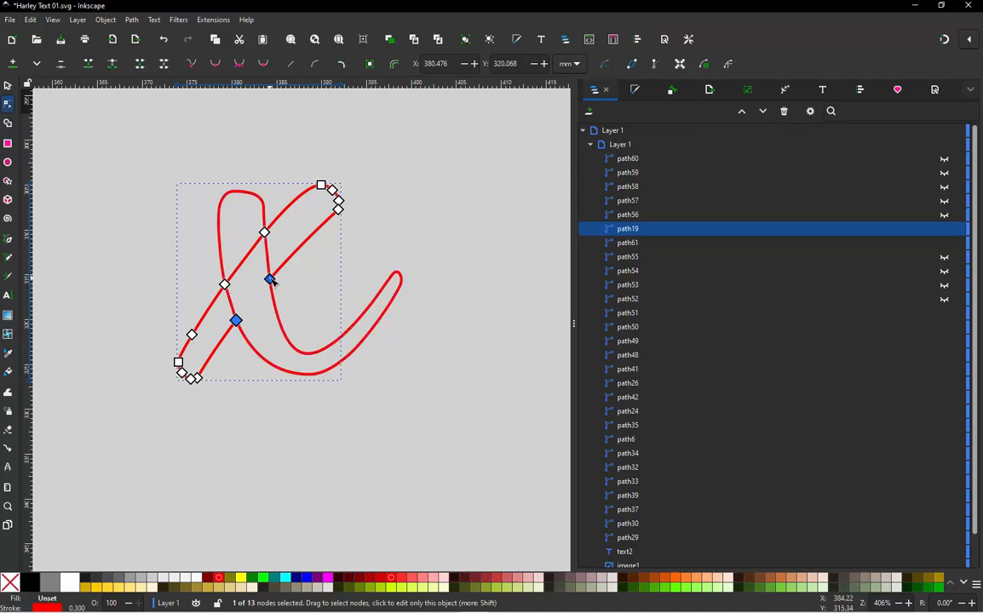
{"action": "left_click", "coordinate": [269, 280], "text": "shift"}
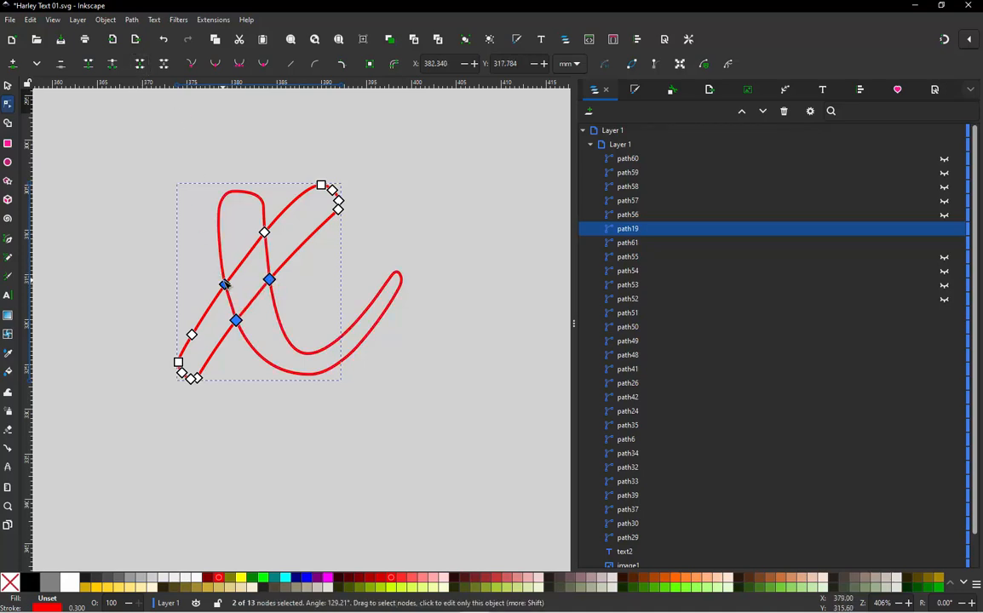
- Delete the diagonal stroke's four nodes at the crossings and two surplus nodes around its lower end
{"action": "left_click", "coordinate": [225, 284], "text": "ctrl+alt"}
{"action": "left_click", "coordinate": [265, 232], "text": "ctrl+alt"}
{"action": "left_click", "coordinate": [270, 281], "text": "ctrl+alt"}
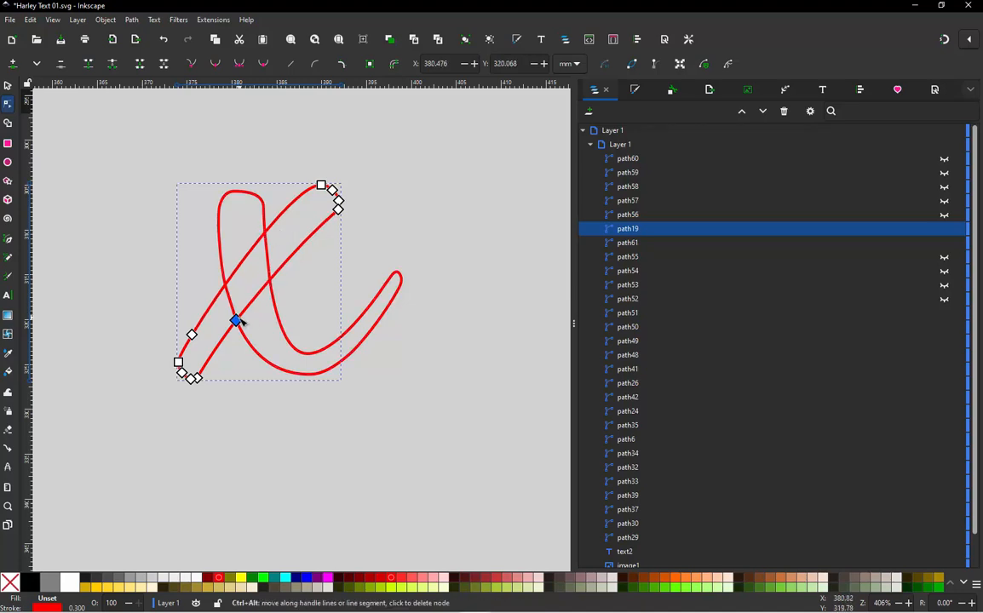
{"action": "left_click", "coordinate": [236, 321], "text": "ctrl+alt"}
{"action": "scroll", "coordinate": [172, 382], "scroll_direction": "up", "scroll_amount": 3}
{"action": "left_click", "coordinate": [183, 373]}
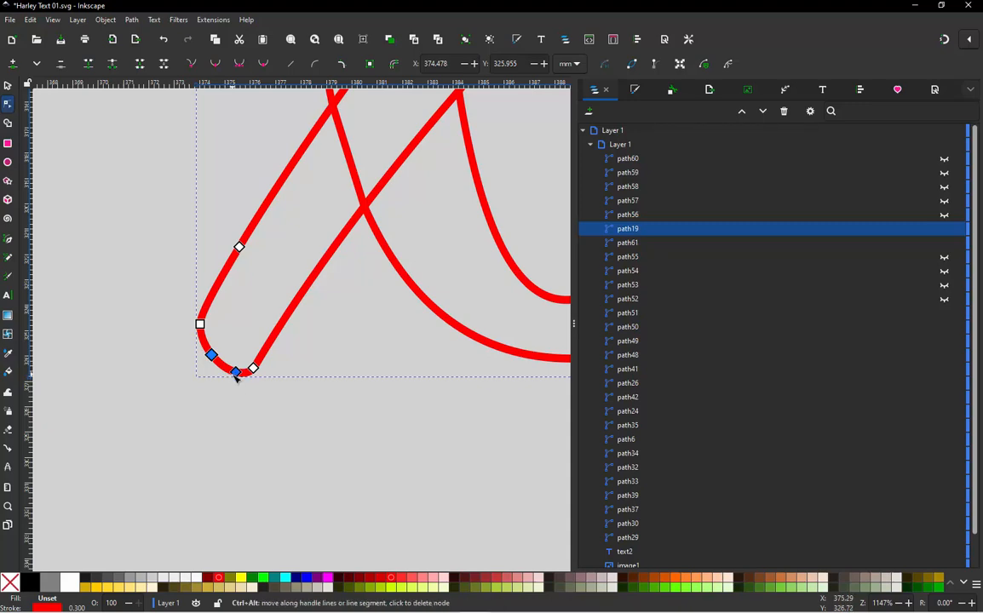
{"action": "left_click", "coordinate": [236, 372], "text": "ctrl+alt"}
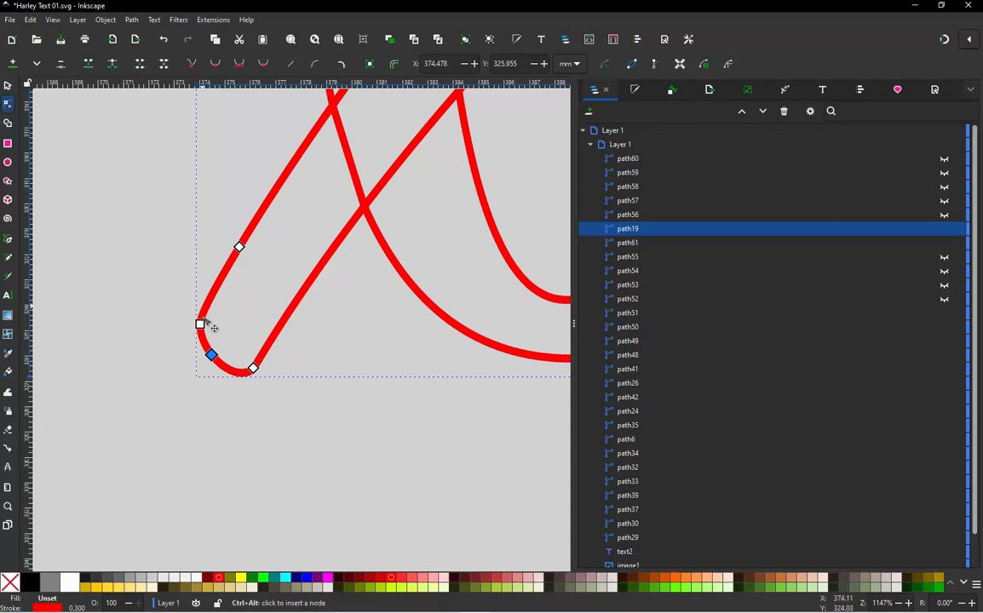
{"action": "left_click", "coordinate": [240, 247], "text": "ctrl+alt"}
- Clean up the diagonal stroke's upper end by replacing its topmost node with one farther down the upper edge and removing a surplus tip node
{"action": "scroll", "coordinate": [121, 360], "scroll_direction": "down", "scroll_amount": 3}
{"action": "scroll", "coordinate": [366, 128], "scroll_direction": "up", "scroll_amount": 3}
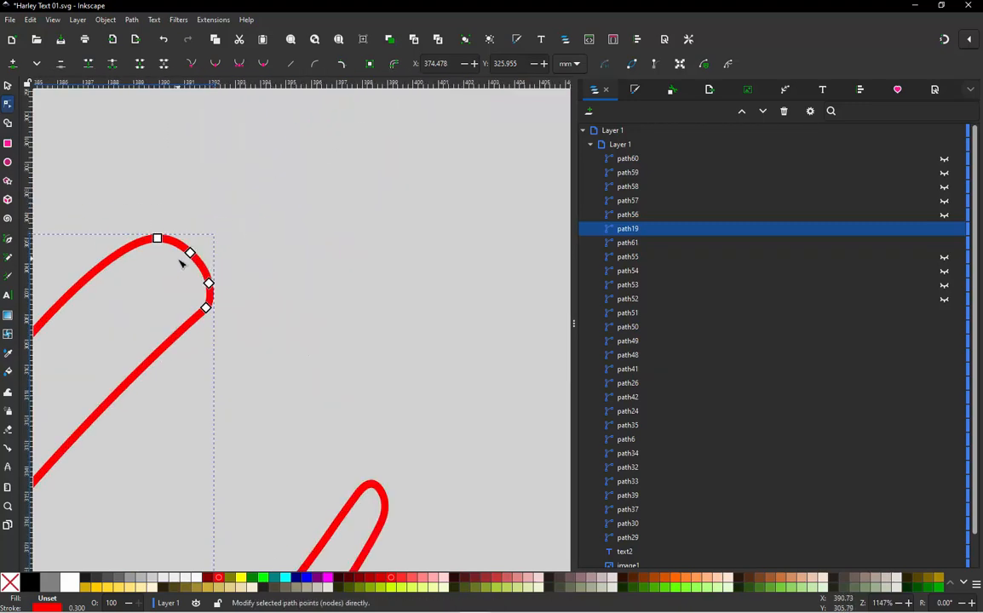
{"action": "left_click", "coordinate": [190, 254]}
{"action": "left_click", "coordinate": [191, 257]}
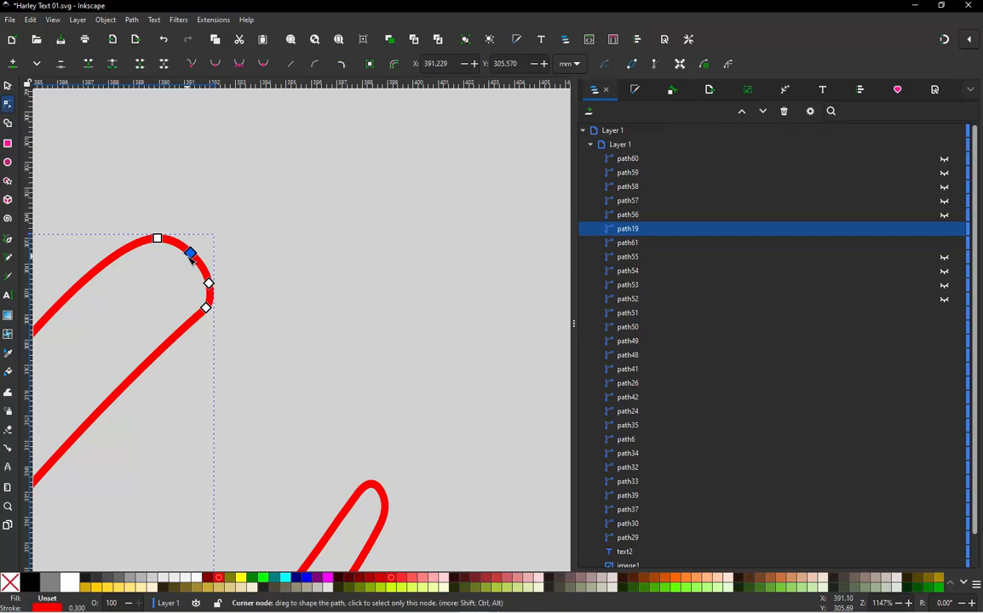
{"action": "left_click", "coordinate": [208, 283], "text": "shift"}
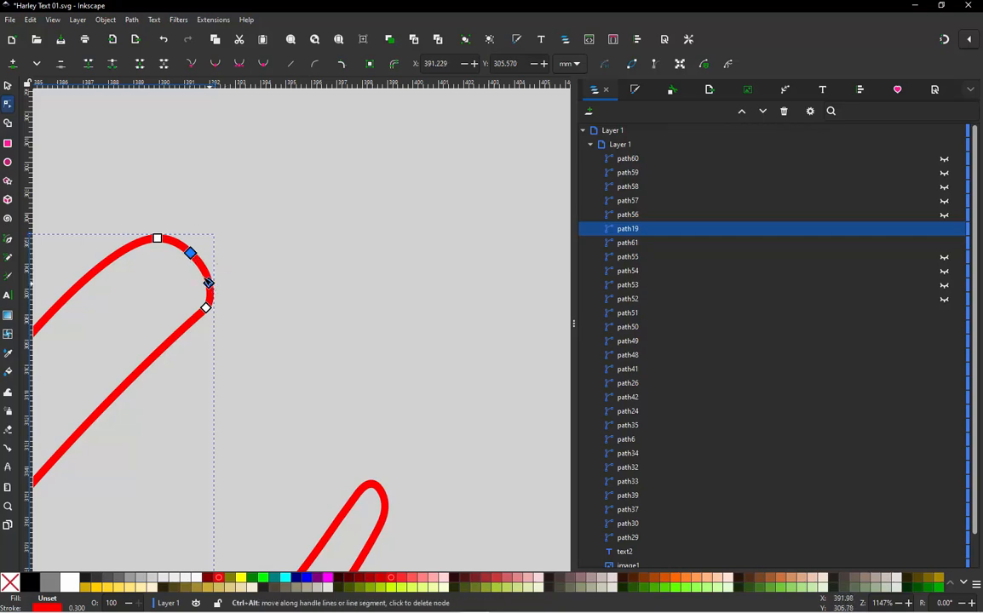
{"action": "left_click", "coordinate": [132, 245], "text": "ctrl+alt"}
{"action": "left_click", "coordinate": [158, 240], "text": "ctrl+alt"}
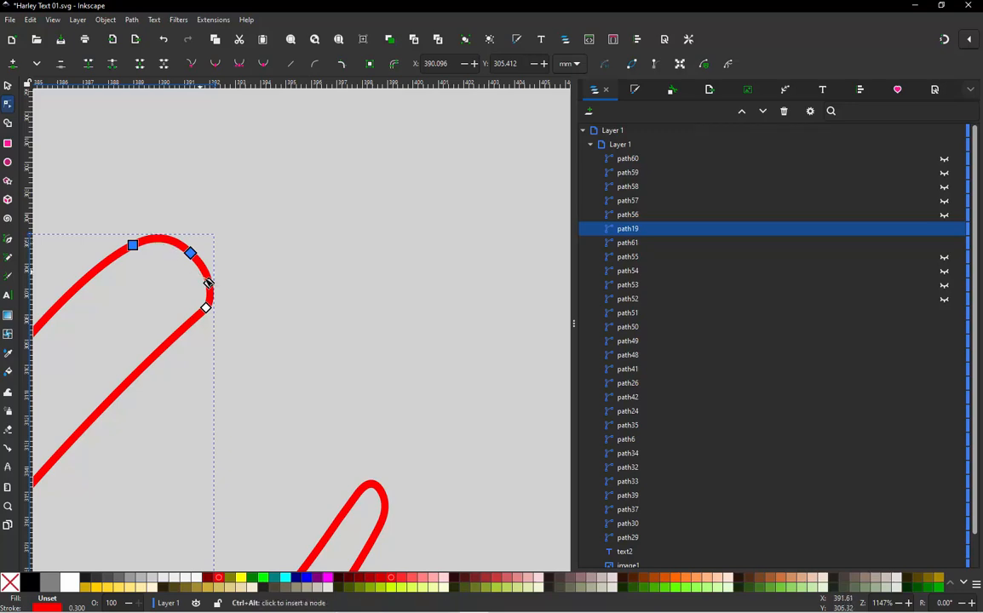
{"action": "scroll", "coordinate": [263, 241], "scroll_direction": "down", "scroll_amount": 3, "text": "ctrl"}
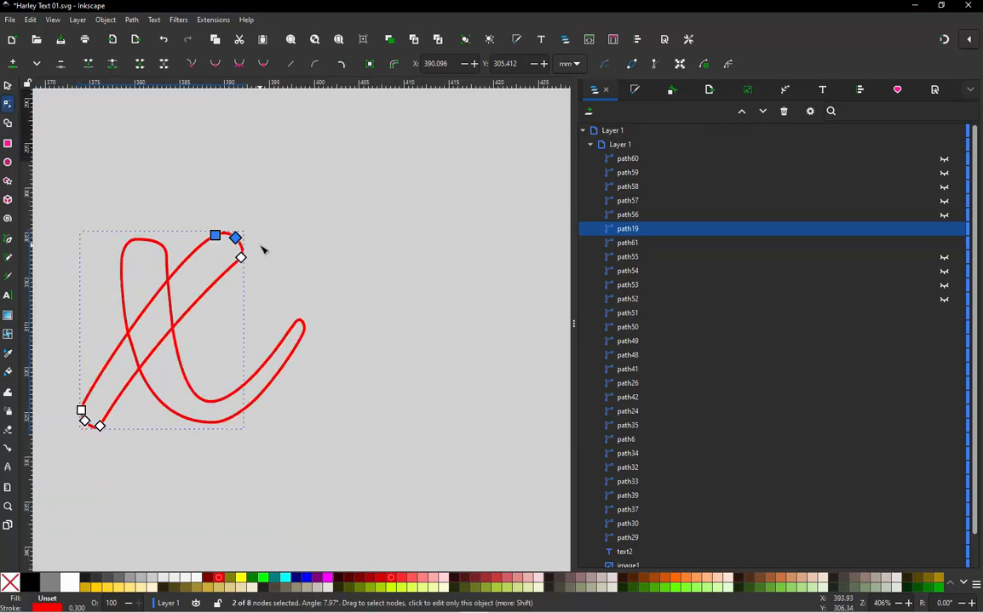
- Delete the four nodes of the curved stroke where it crosses the diagonal stroke
{"action": "left_click", "coordinate": [120, 270]}
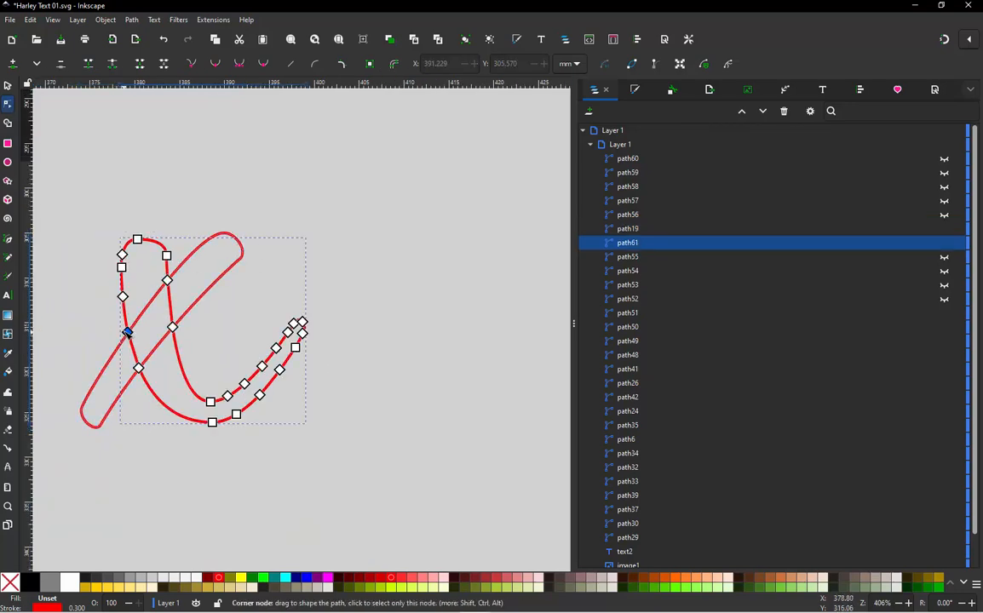
{"action": "left_click", "coordinate": [167, 280], "text": "ctrl+alt"}
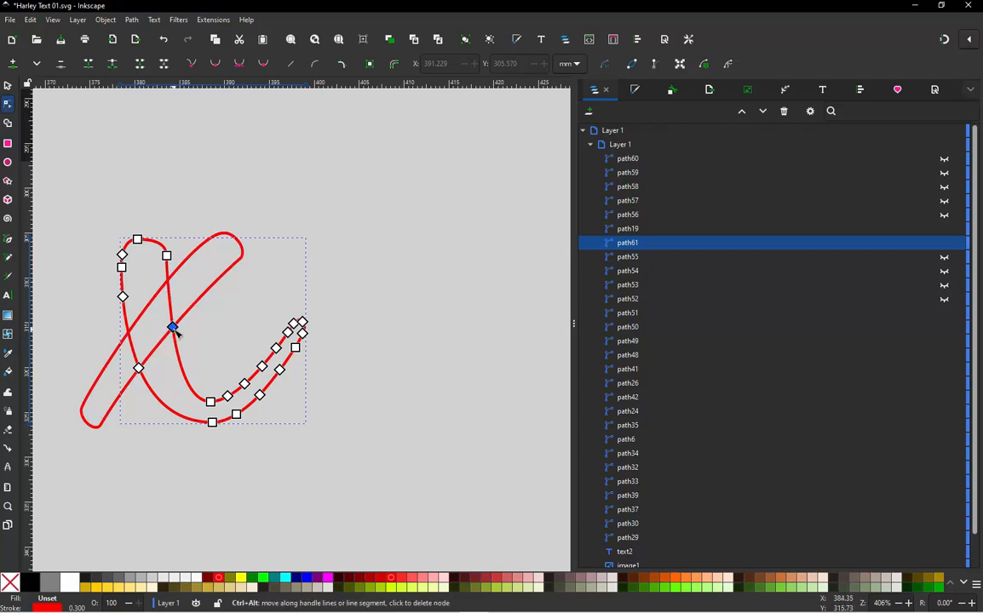
{"action": "left_click", "coordinate": [172, 327], "text": "ctrl+alt"}
{"action": "left_click", "coordinate": [138, 369], "text": "ctrl+alt"}
- Make the curved stroke's topmost node a cusp and delete the two surplus nodes along its outer side below the rounded top
{"action": "scroll", "coordinate": [75, 242], "scroll_direction": "up", "scroll_amount": 2, "text": "ctrl"}
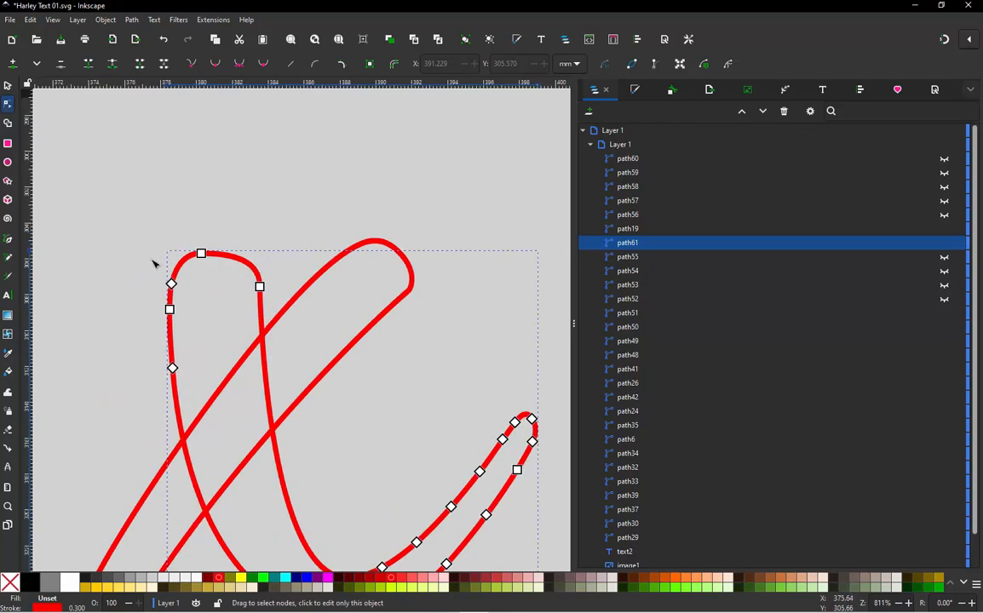
{"action": "left_click", "coordinate": [201, 254]}
{"action": "key", "text": "shift+c"}
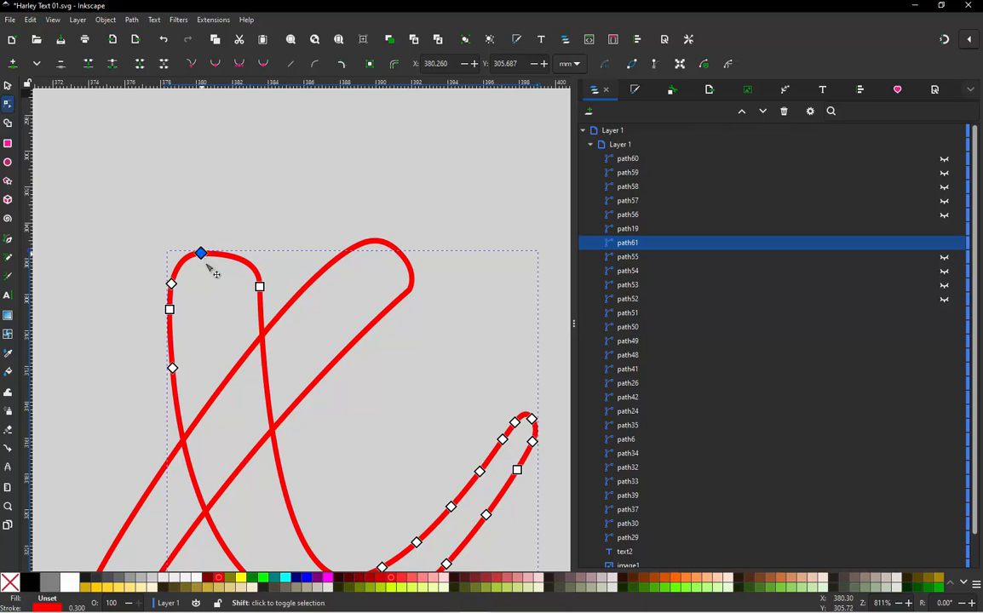
{"action": "left_click", "coordinate": [169, 310], "text": "ctrl+alt"}
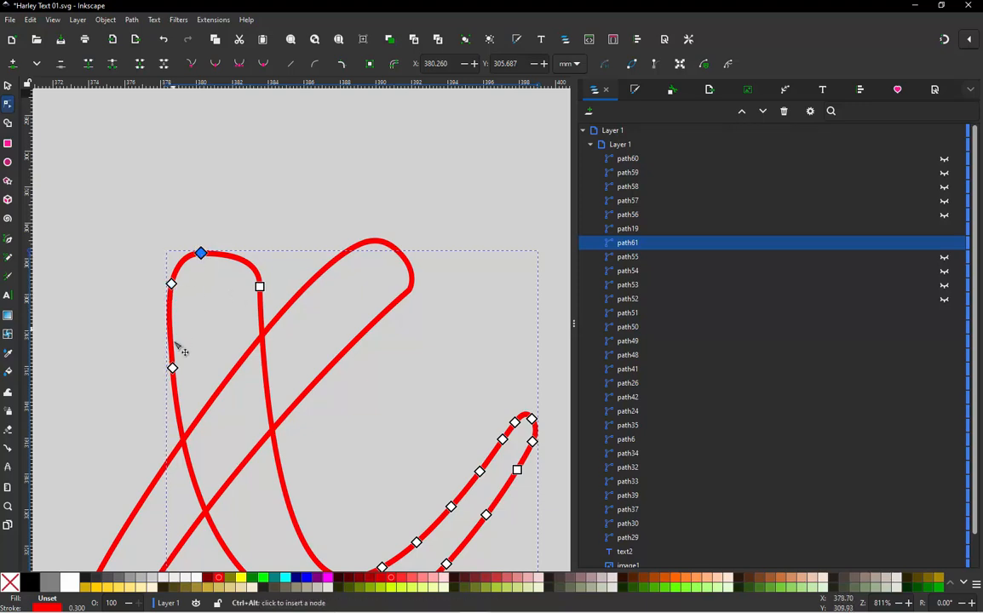
{"action": "left_click", "coordinate": [172, 368], "text": "ctrl+alt"}
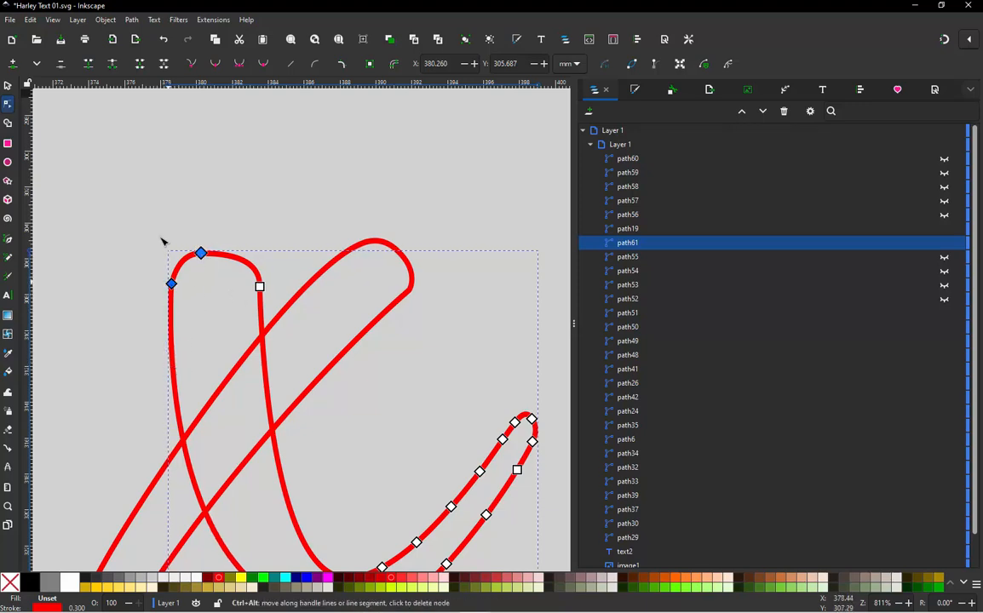
- Clean up the curved stroke's tail tip by deleting a surplus upper node and replacing the two nodes below it with one between them
{"action": "scroll", "coordinate": [141, 174], "scroll_direction": "down", "scroll_amount": 2}
{"action": "scroll", "coordinate": [273, 369], "scroll_direction": "up", "scroll_amount": 2}
{"action": "left_click", "coordinate": [382, 227], "text": "shift"}
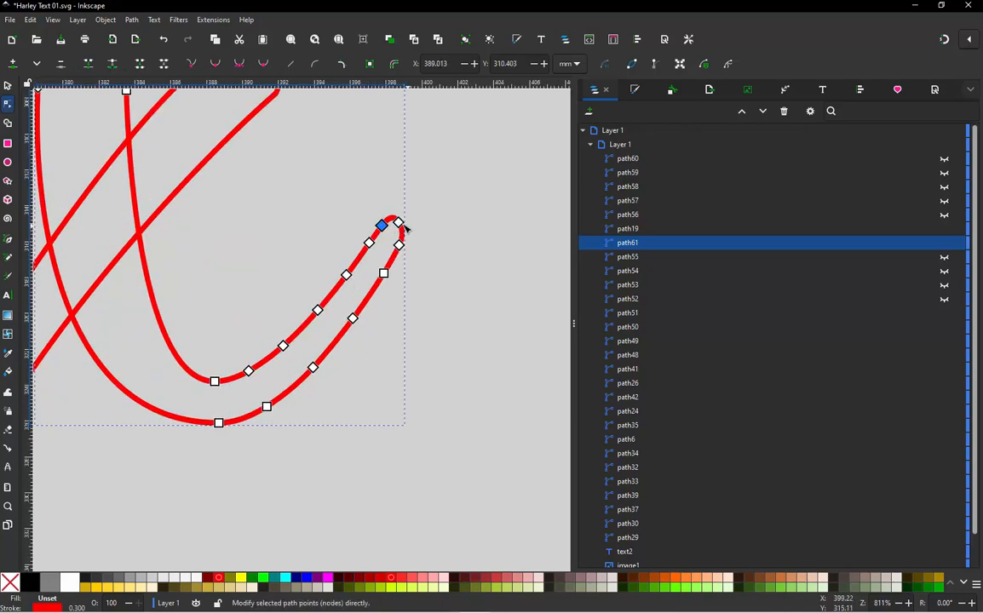
{"action": "left_click", "coordinate": [399, 223]}
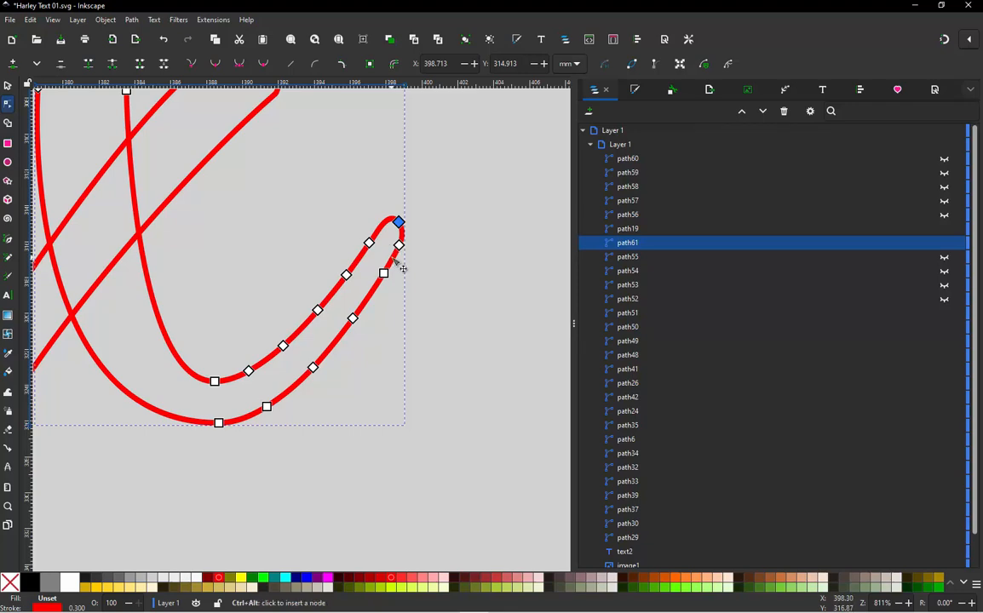
{"action": "left_click", "coordinate": [394, 259], "text": "ctrl+alt"}
{"action": "left_click", "coordinate": [399, 245], "text": "ctrl+alt"}
{"action": "left_click", "coordinate": [384, 273], "text": "ctrl+alt"}
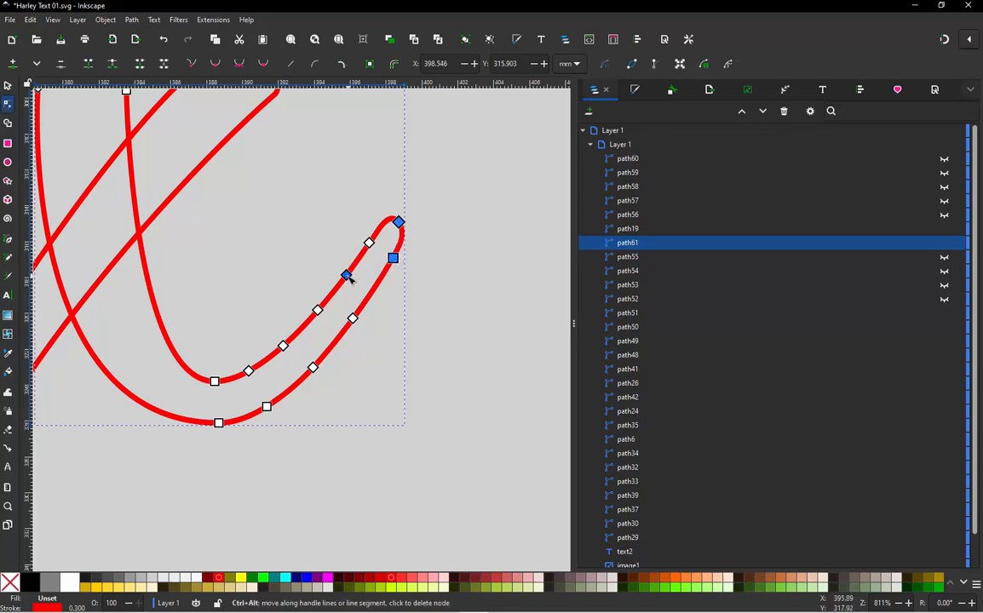
- Delete the surplus nodes along both edges of the curved stroke's tail, between its tip and the bottom of the curve
{"action": "left_click", "coordinate": [347, 275], "text": "ctrl+alt"}
{"action": "left_click", "coordinate": [353, 318], "text": "ctrl+alt"}
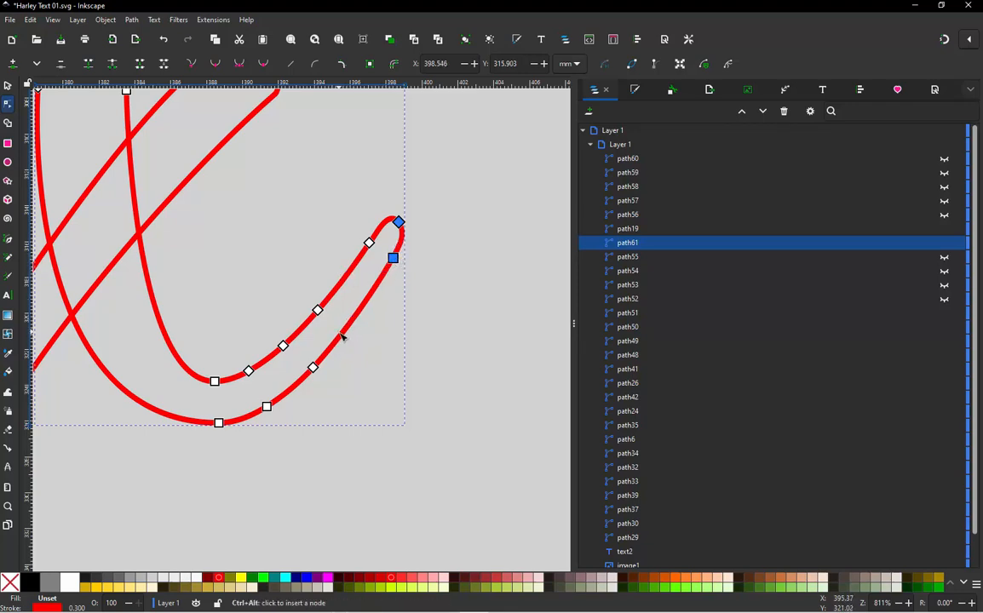
{"action": "left_click", "coordinate": [342, 337], "text": "ctrl+alt"}
{"action": "left_click", "coordinate": [317, 310], "text": "ctrl+alt"}
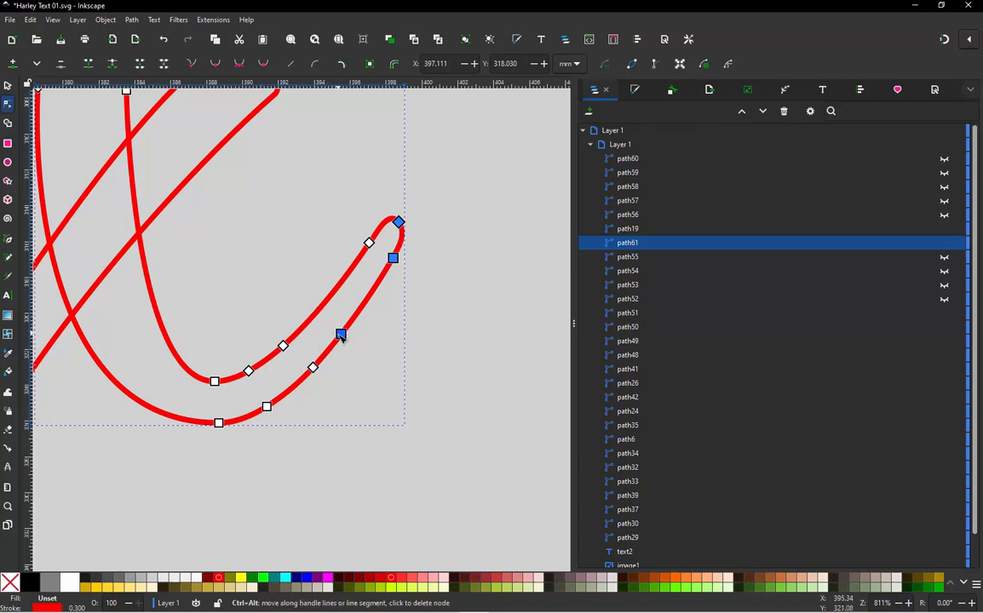
{"action": "left_click", "coordinate": [341, 335], "text": "ctrl+alt"}
{"action": "left_click", "coordinate": [249, 372], "text": "ctrl+alt"}
{"action": "left_click", "coordinate": [266, 406], "text": "ctrl+alt"}
{"action": "left_click", "coordinate": [284, 346], "text": "ctrl+alt"}
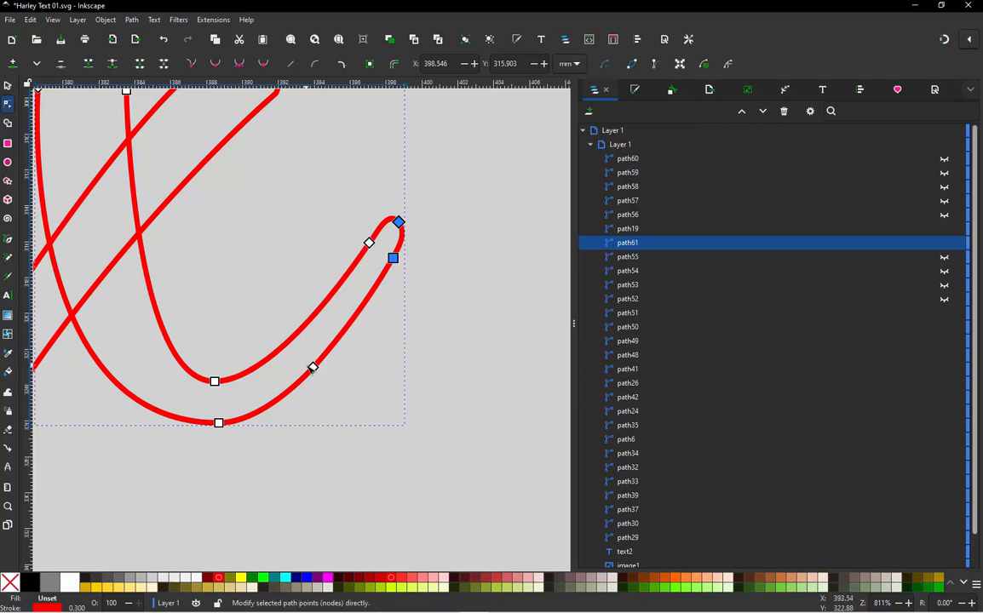
{"action": "left_click", "coordinate": [313, 367], "text": "ctrl+alt"}
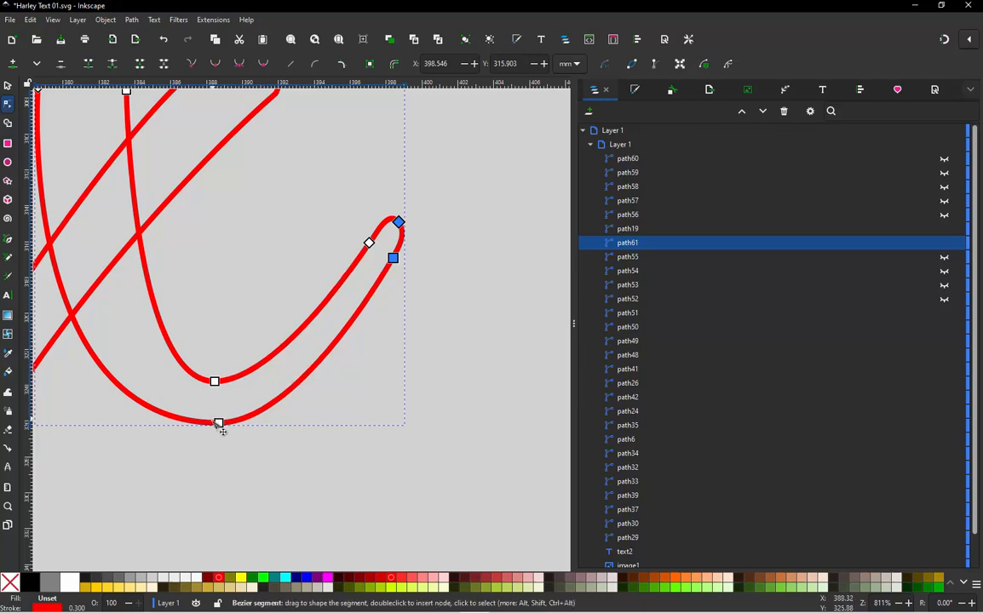
- Replace the curved stroke's lowest outer node with one slightly farther left on the same edge
{"action": "scroll", "coordinate": [219, 423], "scroll_direction": "up", "scroll_amount": 2}
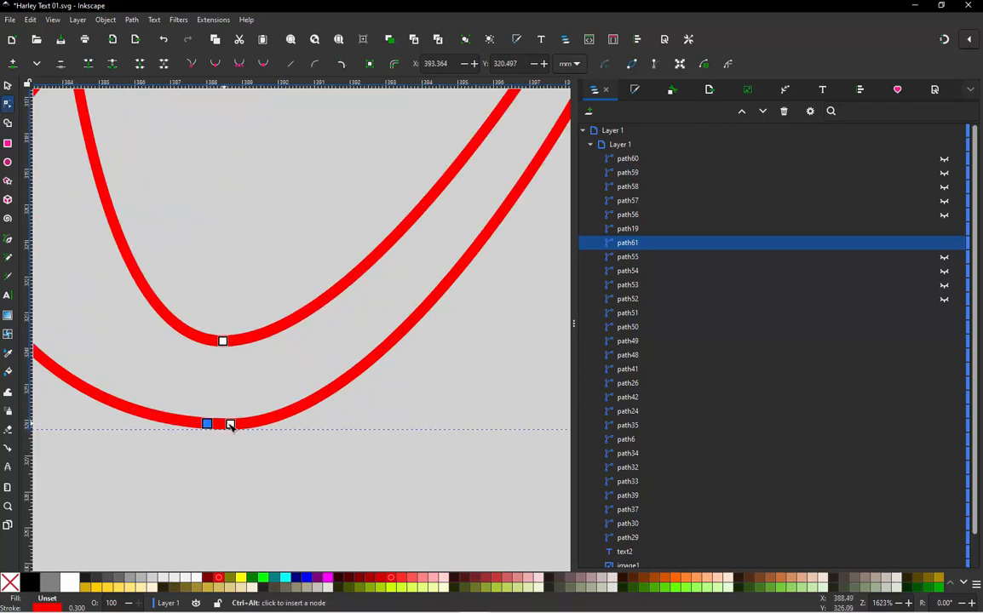
{"action": "left_click", "coordinate": [231, 425], "text": "ctrl+alt"}
{"action": "scroll", "coordinate": [308, 340], "scroll_direction": "down", "scroll_amount": 4}
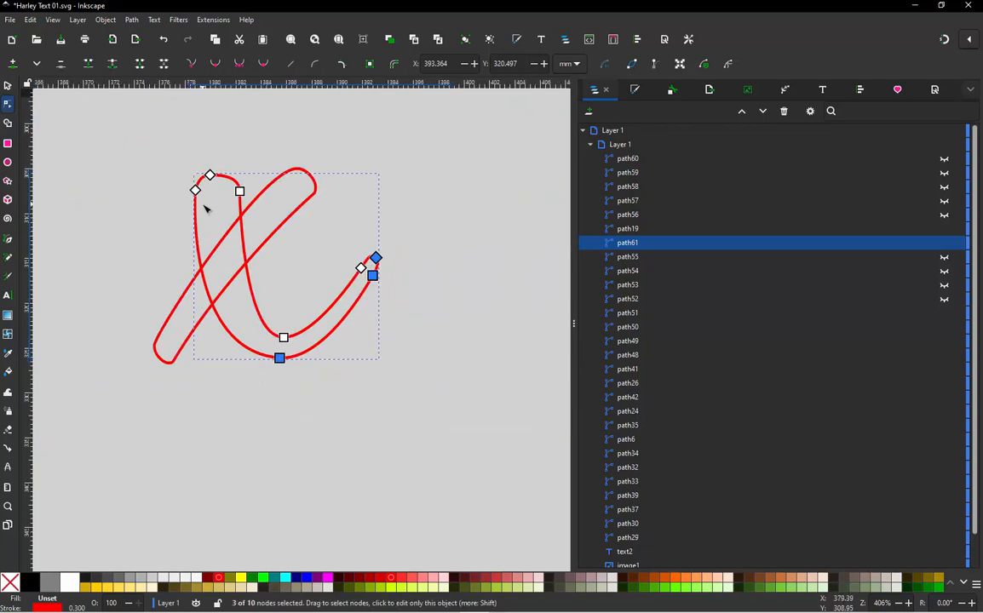
- Turn both strokes of the x into custom satin columns in the Ink/Stitch parameters, with running stitch disabled, and apply the settings
{"action": "scroll", "coordinate": [204, 207], "scroll_direction": "up", "scroll_amount": 1}
{"action": "left_click", "coordinate": [6, 85]}
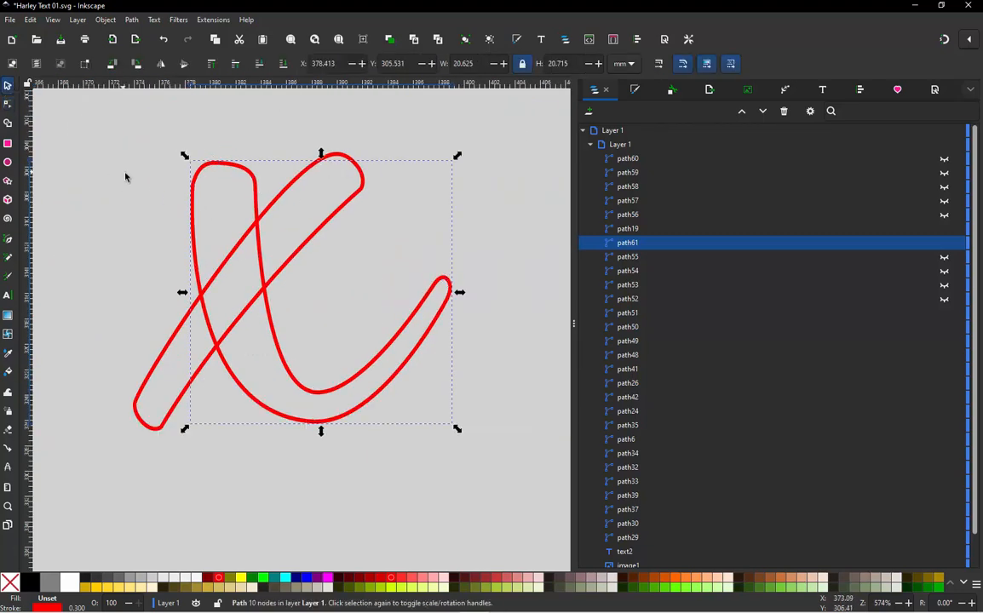
{"action": "left_click", "coordinate": [126, 174]}
{"action": "scroll", "coordinate": [199, 247], "scroll_direction": "down", "scroll_amount": 1}
{"action": "left_click_drag", "start_coordinate": [97, 153], "coordinate": [417, 424]}
{"action": "key", "text": "alt+q"}
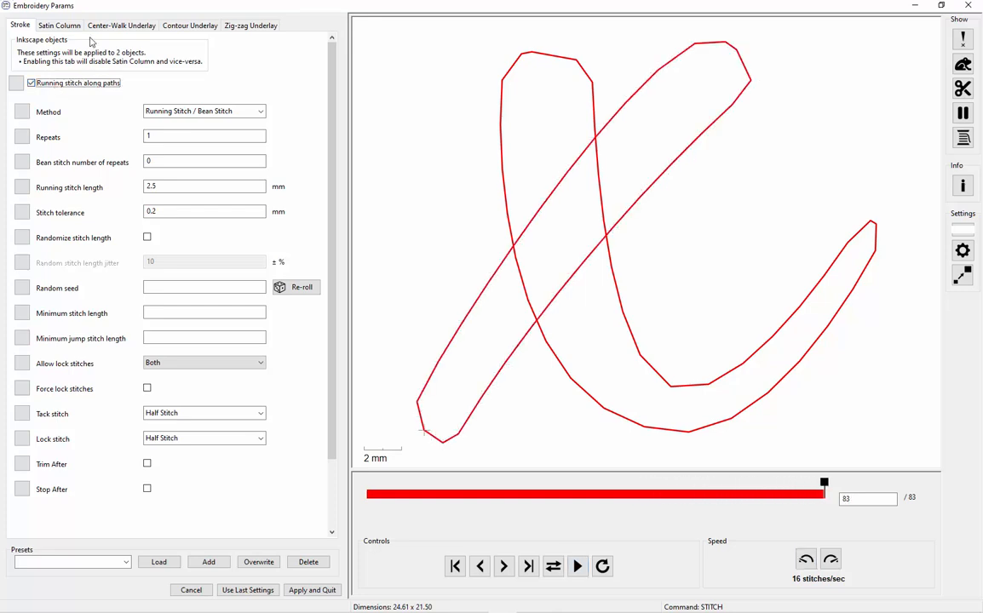
{"action": "left_click", "coordinate": [31, 83]}
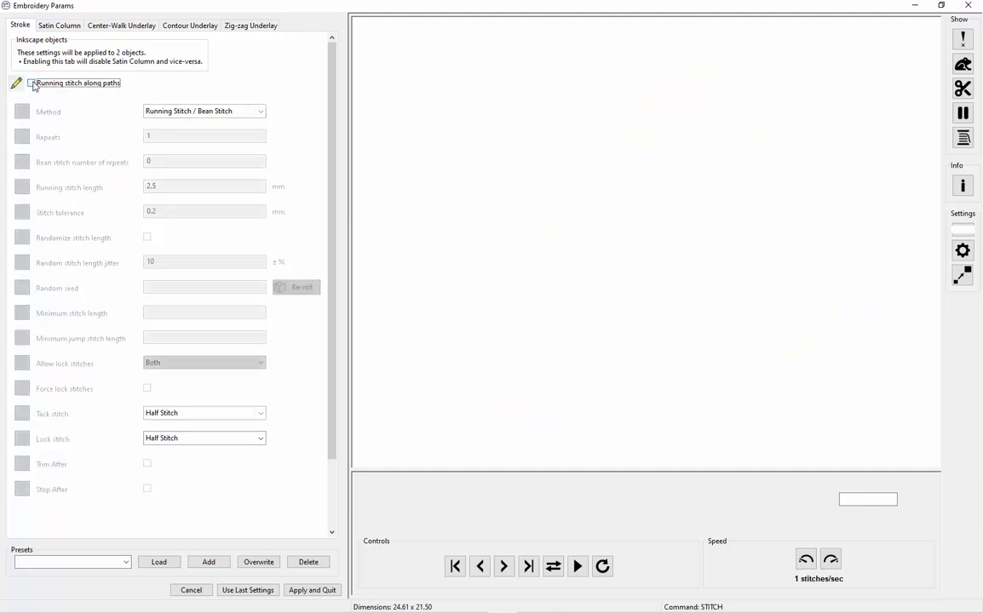
{"action": "left_click", "coordinate": [59, 26]}
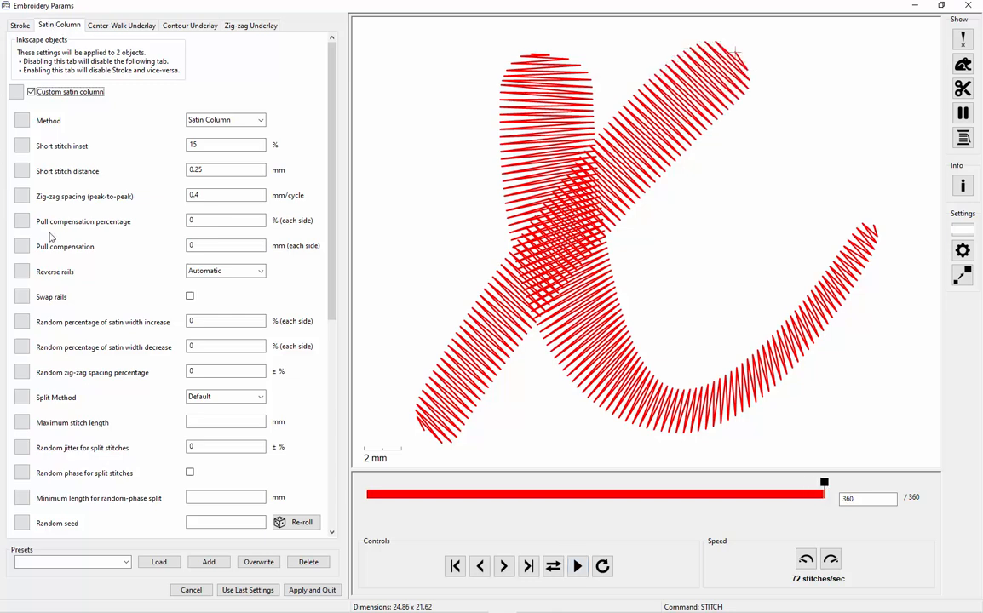
{"action": "left_click", "coordinate": [303, 590]}
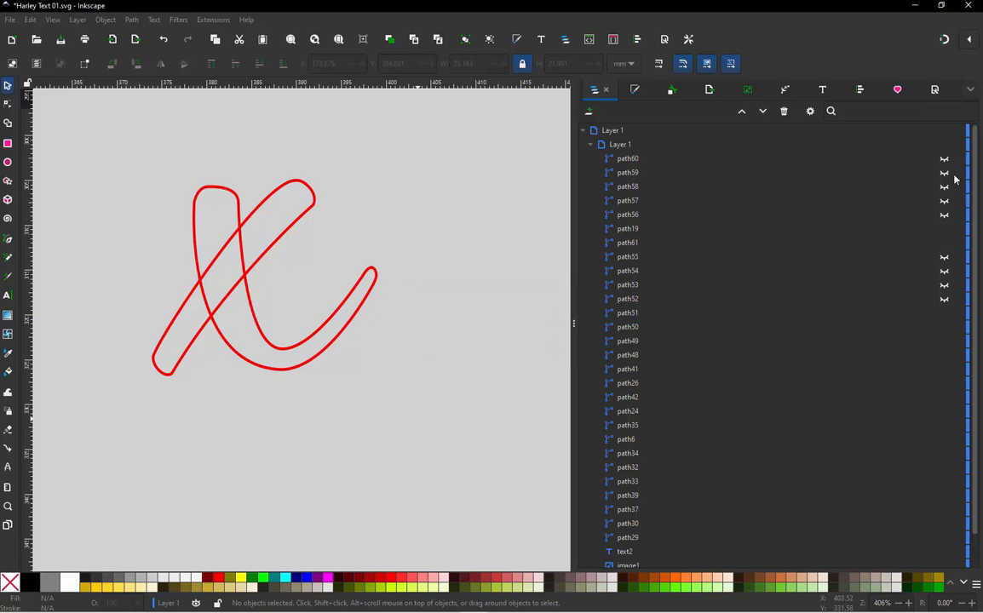
- Unhide all the hidden letter paths around the x and clear the selection
{"action": "left_click_drag", "start_coordinate": [945, 190], "coordinate": [941, 217]}
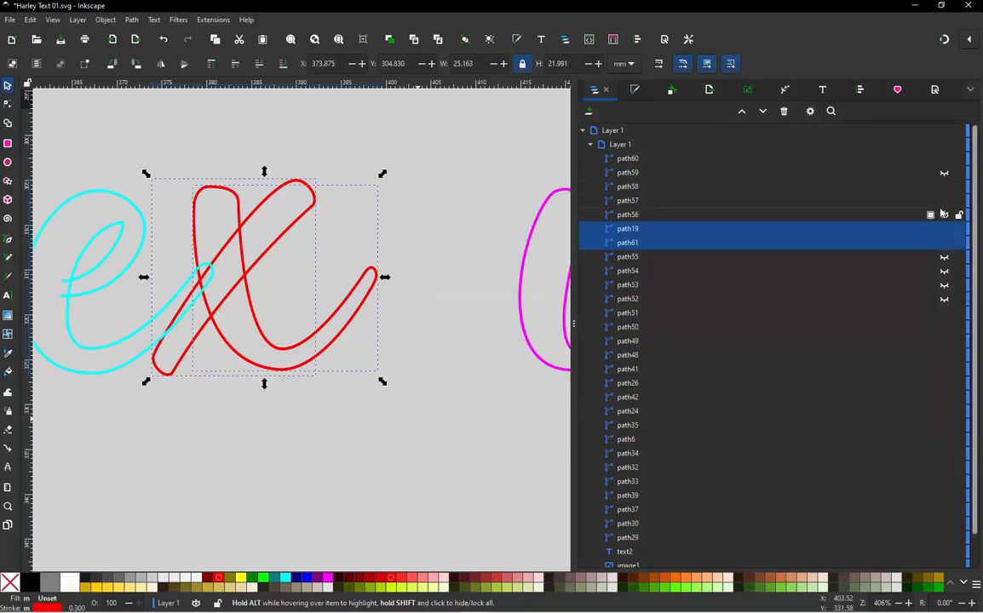
{"action": "left_click", "coordinate": [944, 173]}
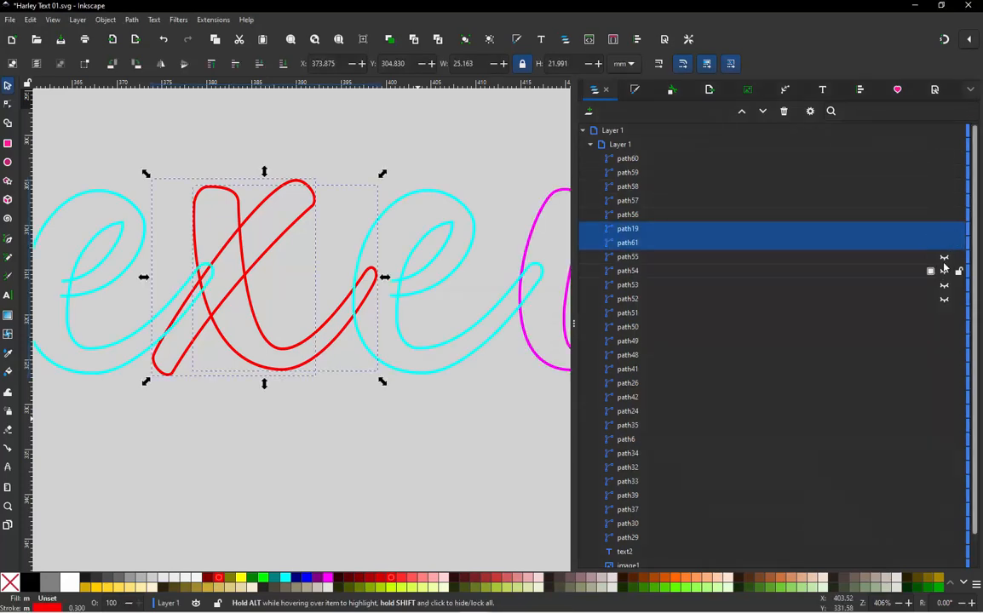
{"action": "left_click_drag", "start_coordinate": [943, 257], "coordinate": [944, 304]}
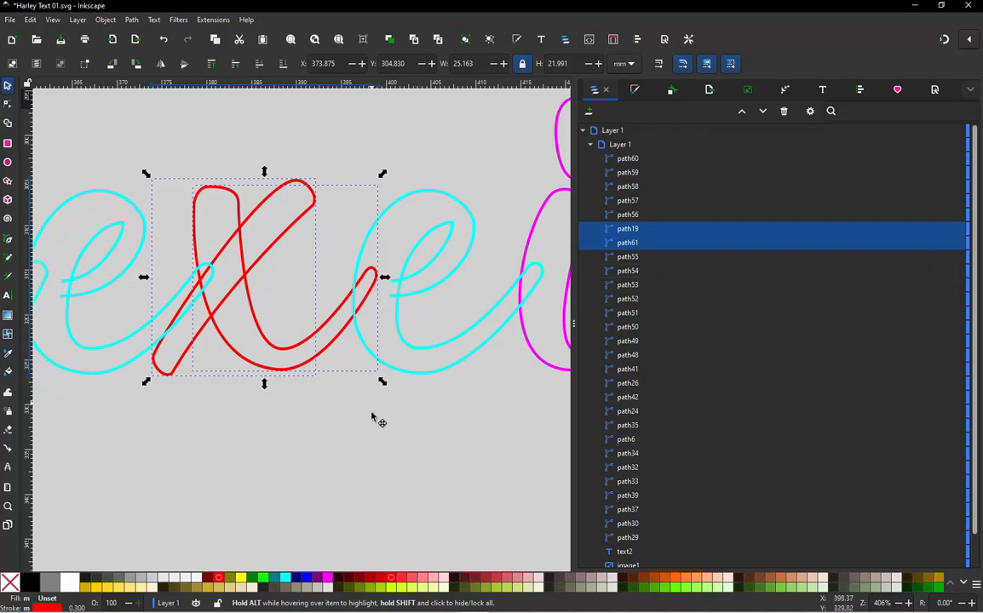
{"action": "left_click", "coordinate": [373, 390]}
- Set the stroke colour of all letter parts of the rebuilt word to teal
{"action": "scroll", "coordinate": [373, 390], "scroll_direction": "down", "scroll_amount": 4}
{"action": "left_click_drag", "start_coordinate": [142, 257], "coordinate": [453, 451]}
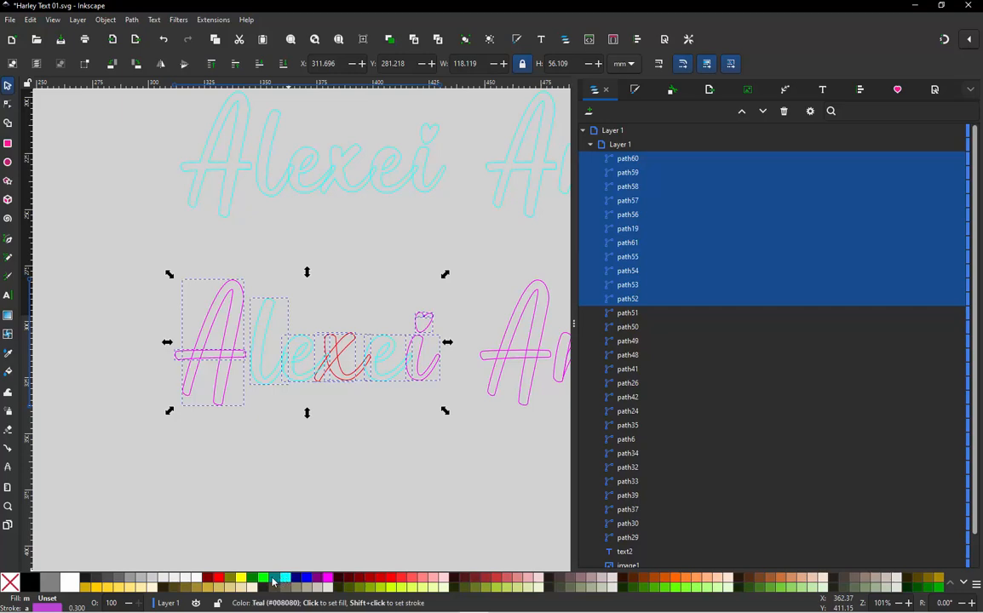
{"action": "left_click", "coordinate": [274, 587], "text": "shift"}
{"action": "left_click", "coordinate": [272, 518]}
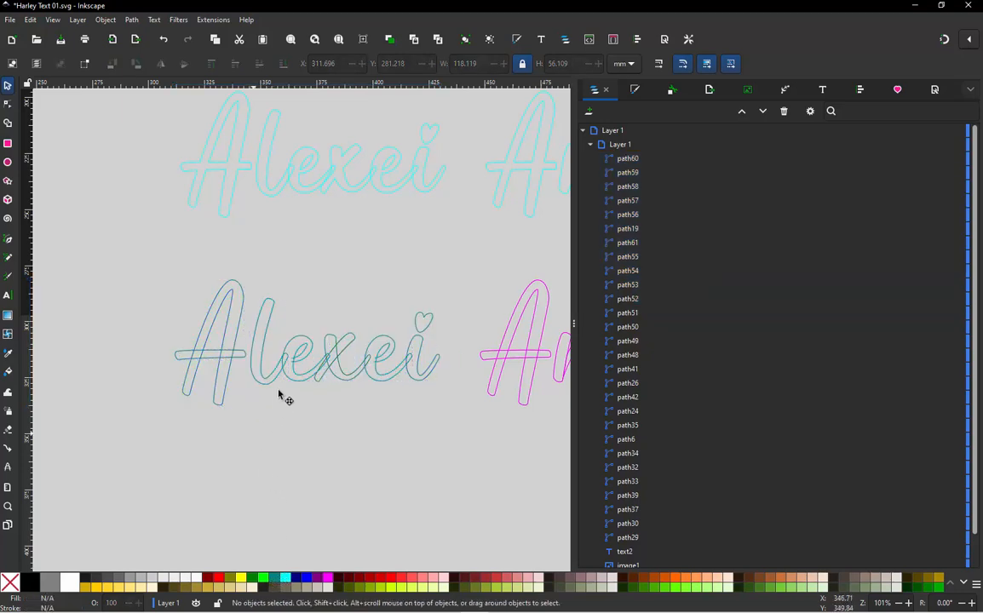
{"action": "left_click_drag", "start_coordinate": [285, 354], "coordinate": [270, 359]}
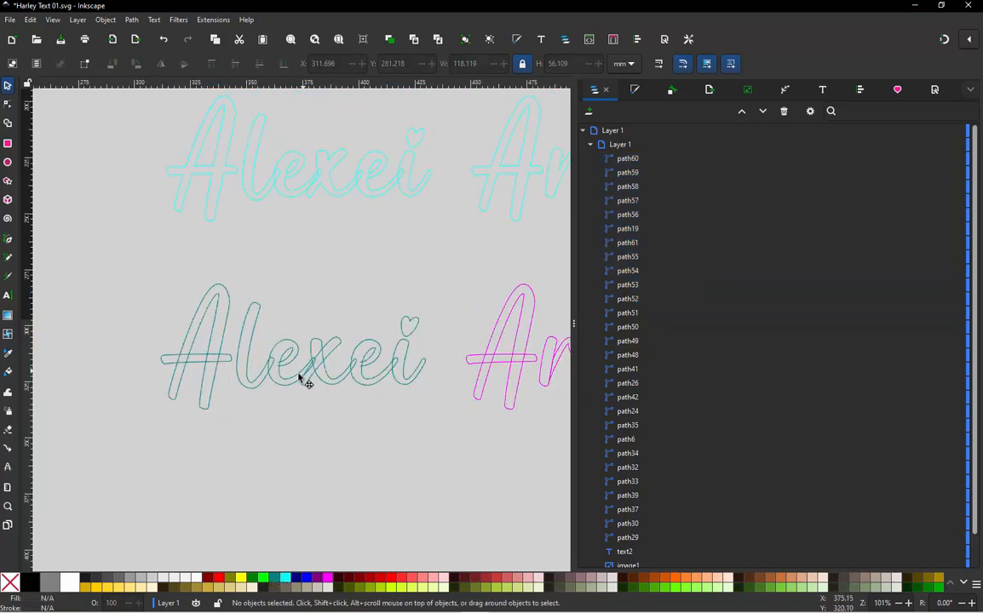
- Select in stitching order the A, its crossbar, the l, the first e, the x's diagonal and curved strokes, and the second e
{"action": "scroll", "coordinate": [220, 322], "scroll_direction": "up", "scroll_amount": 1}
{"action": "left_click", "coordinate": [217, 328]}
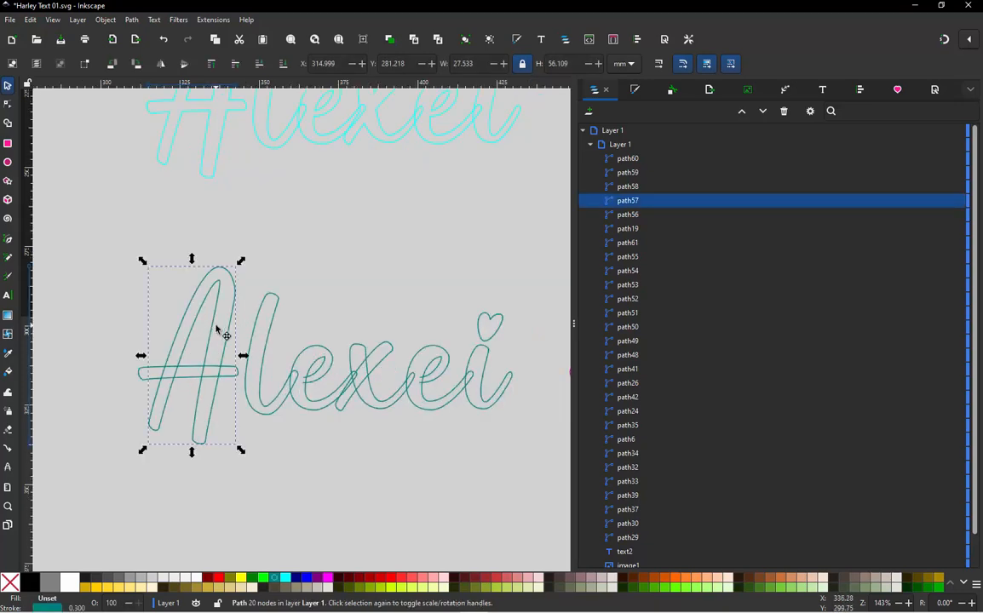
{"action": "left_click", "coordinate": [141, 380], "text": "shift"}
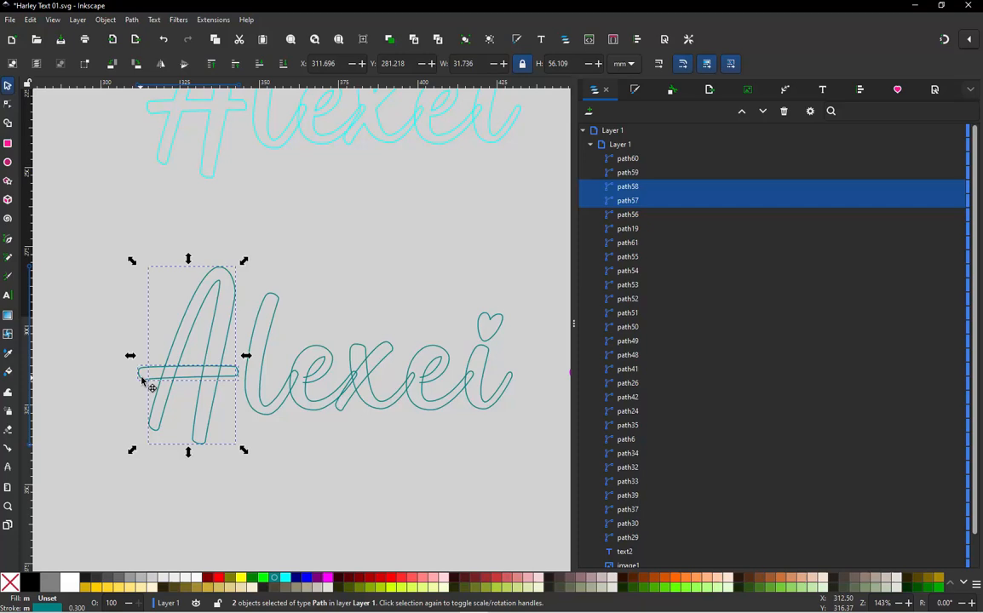
{"action": "left_click", "coordinate": [271, 330], "text": "shift"}
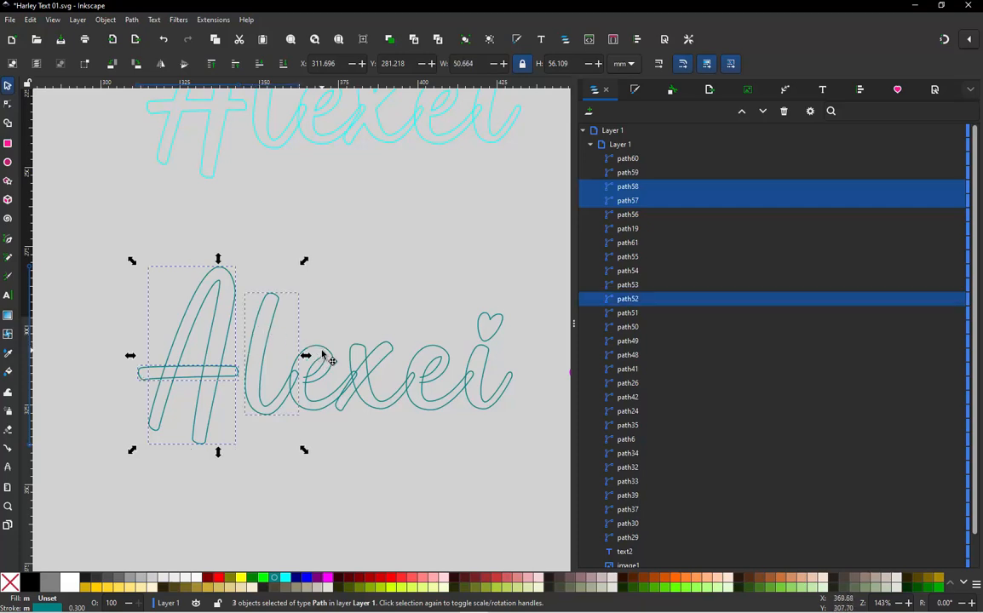
{"action": "left_click", "coordinate": [341, 351], "text": "shift"}
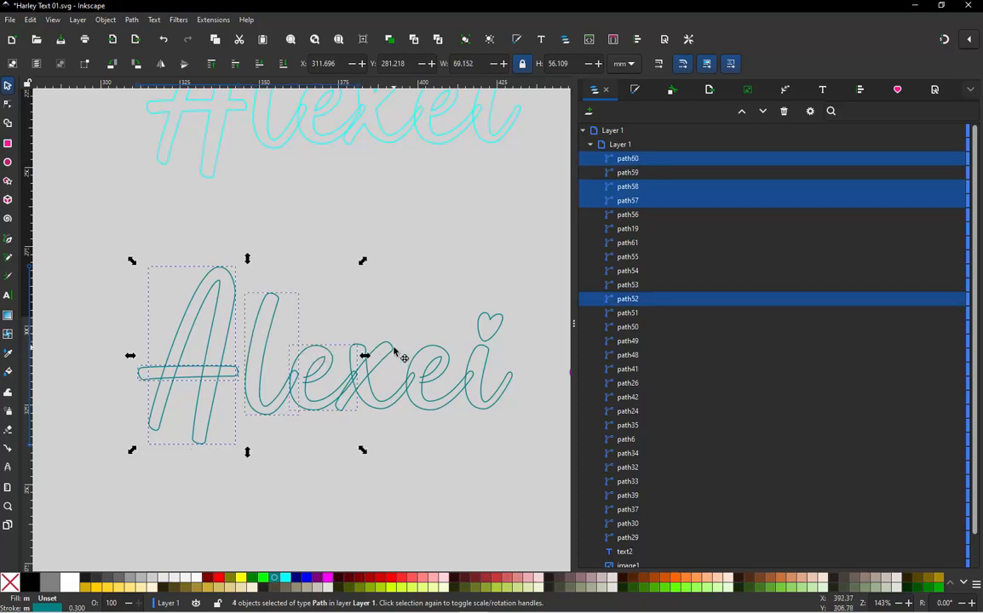
{"action": "left_click", "coordinate": [391, 351], "text": "shift"}
{"action": "left_click", "coordinate": [366, 351], "text": "shift"}
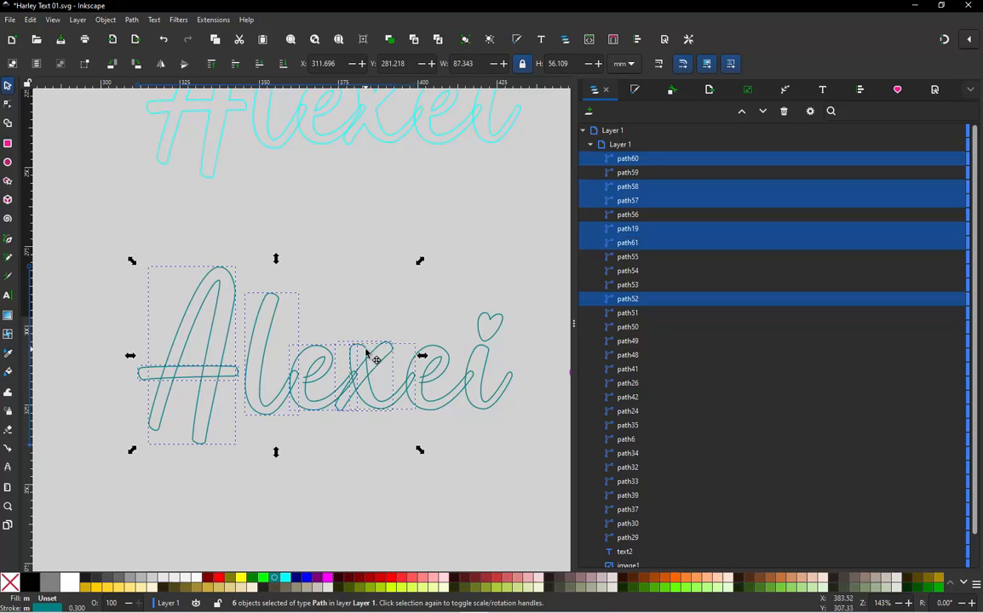
{"action": "left_click", "coordinate": [448, 359], "text": "shift"}
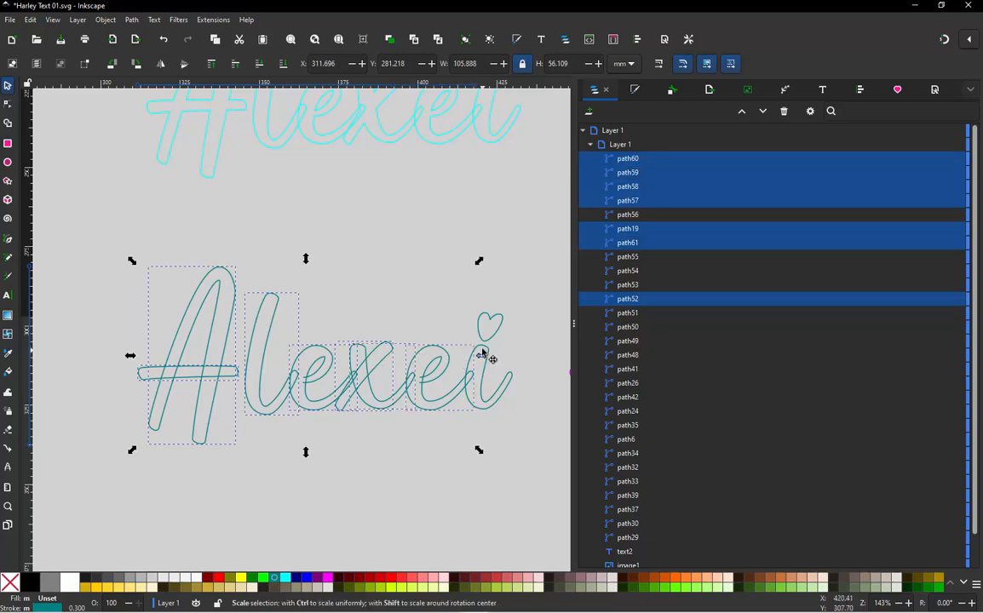
- Extend the selection with the heart's left lobe, right lobe and lower part, and the body of the i, in that order
{"action": "left_click", "coordinate": [483, 318], "text": "shift"}
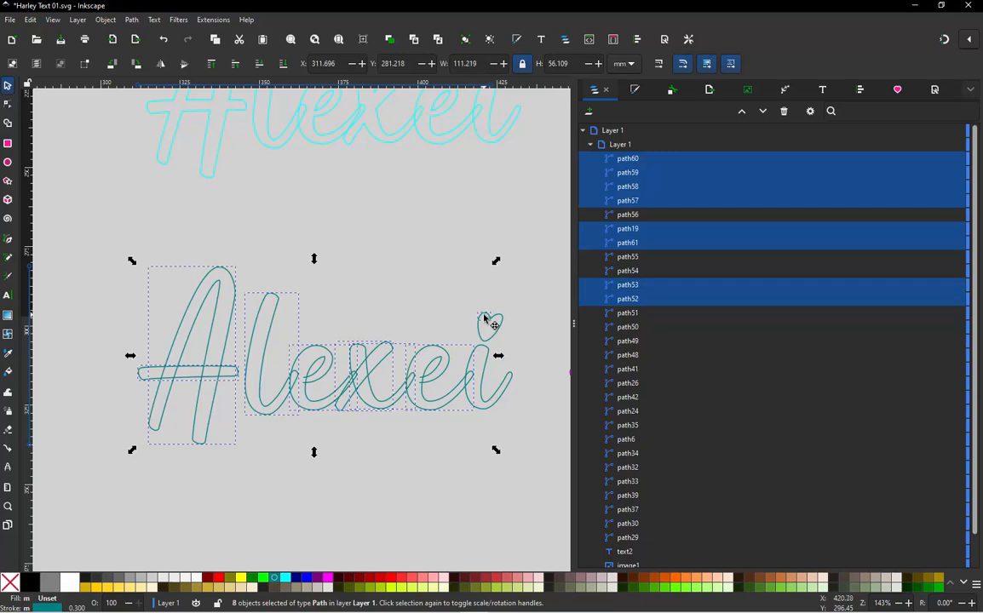
{"action": "left_click", "coordinate": [503, 321], "text": "shift"}
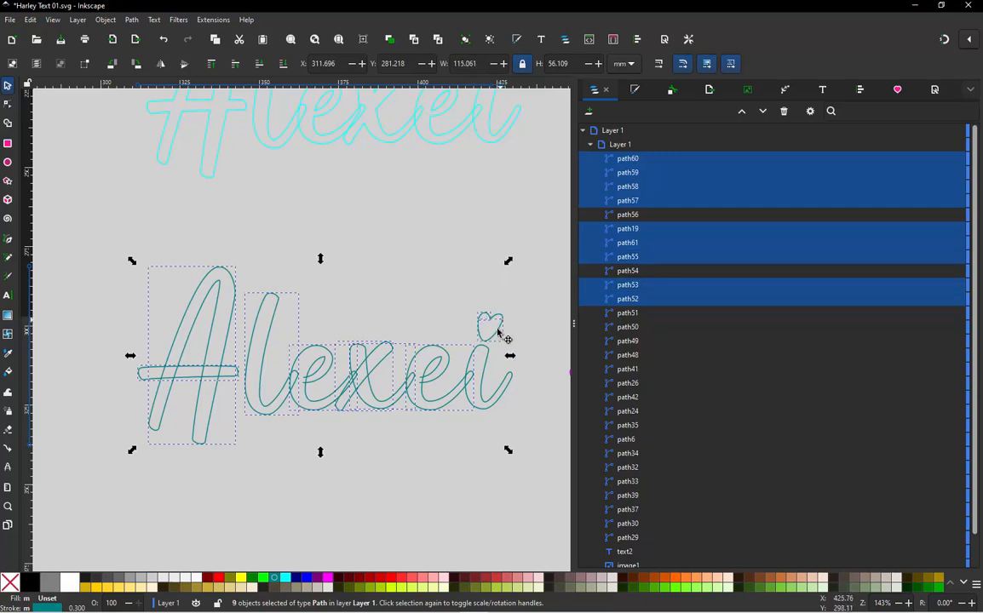
{"action": "left_click", "coordinate": [496, 337], "text": "shift"}
{"action": "scroll", "coordinate": [496, 338], "scroll_direction": "up", "scroll_amount": 5}
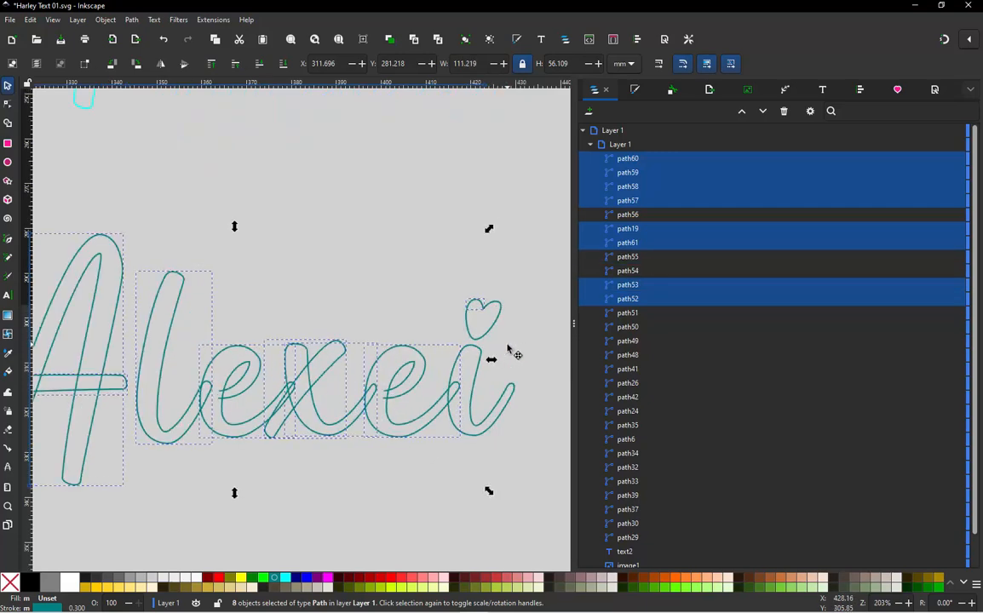
{"action": "left_click", "coordinate": [486, 227], "text": "shift"}
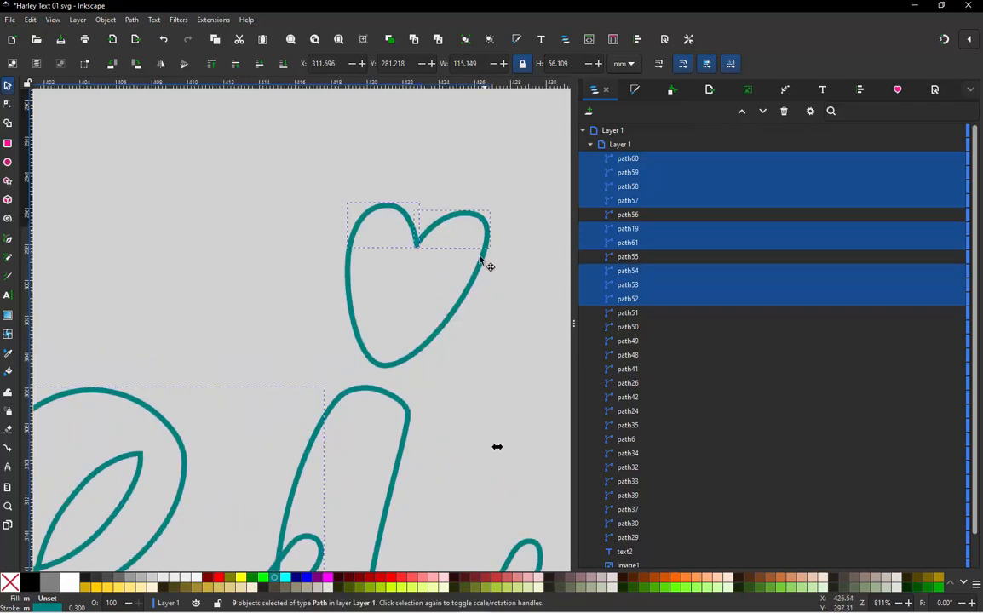
{"action": "left_click", "coordinate": [458, 312], "text": "shift"}
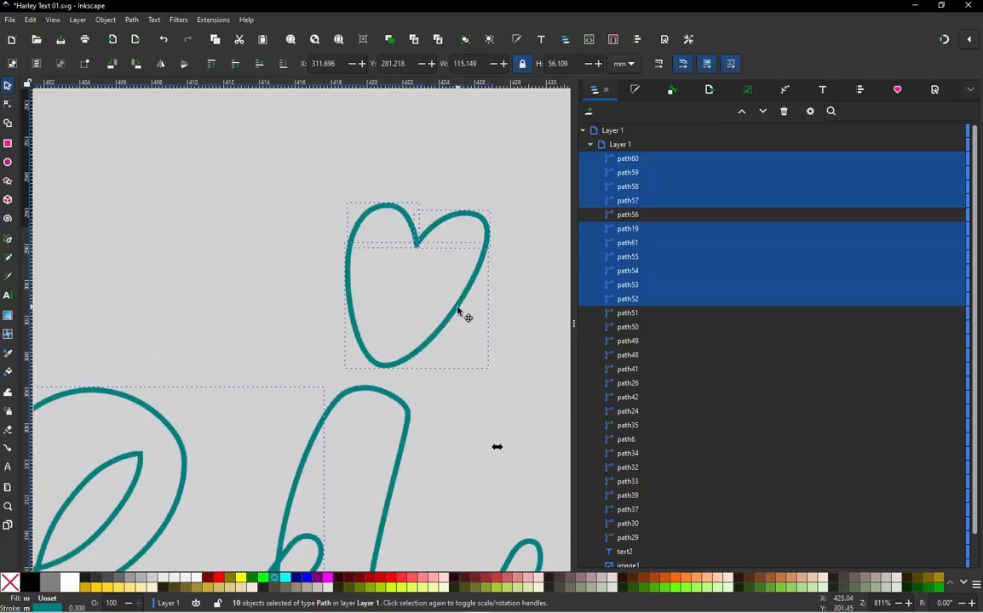
{"action": "left_click", "coordinate": [406, 432], "text": "shift"}
{"action": "scroll", "coordinate": [377, 363], "scroll_direction": "down", "scroll_amount": 3}
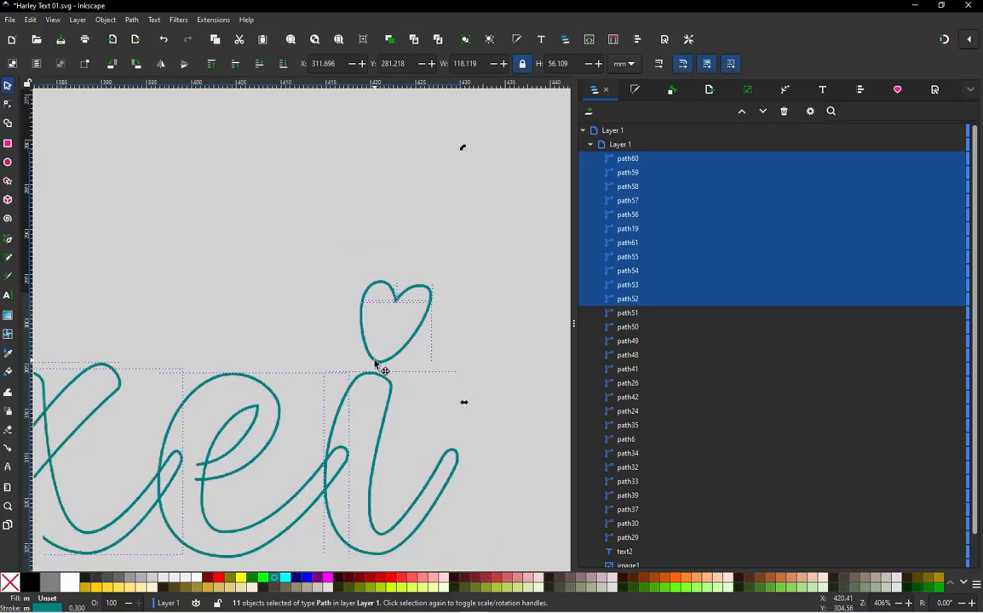
{"action": "scroll", "coordinate": [375, 365], "scroll_direction": "down", "scroll_amount": 2}
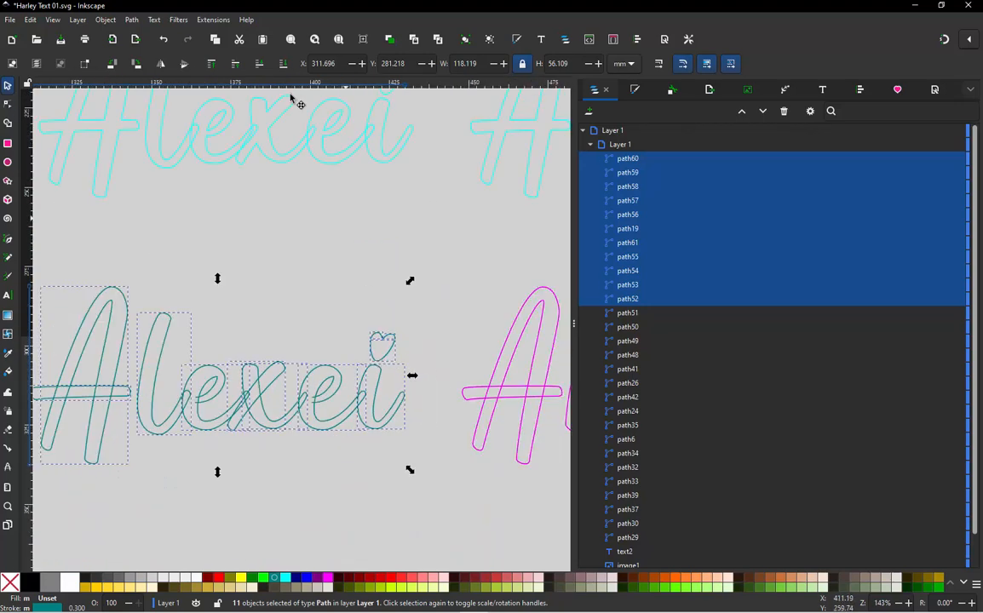
- Re-stack the selected teal letter parts in their order of selection with Ink/Stitch
{"action": "left_click", "coordinate": [221, 22]}
{"action": "mouse_move", "coordinate": [246, 187]}
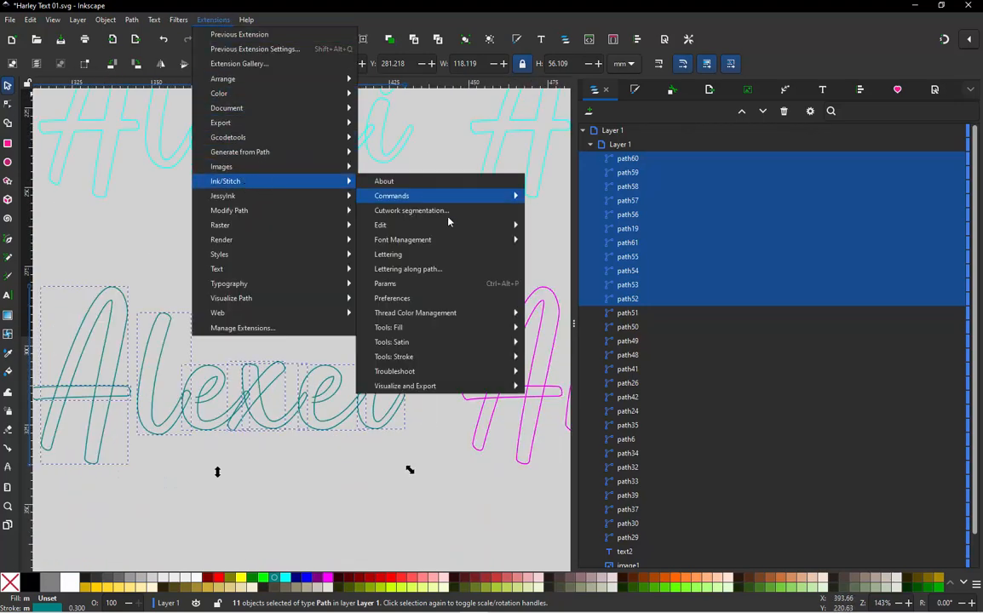
{"action": "mouse_move", "coordinate": [443, 231]}
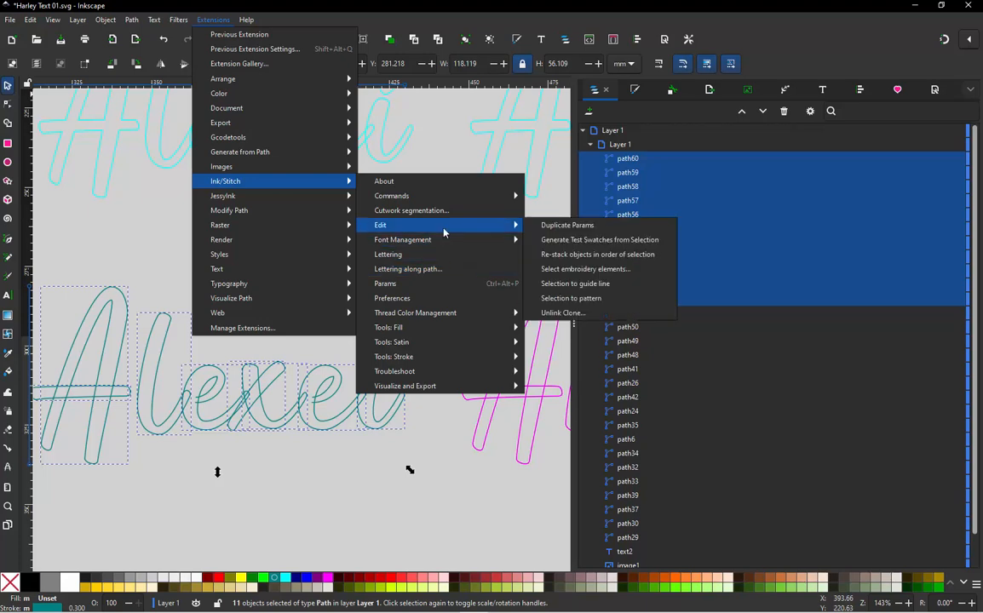
{"action": "left_click", "coordinate": [579, 254]}
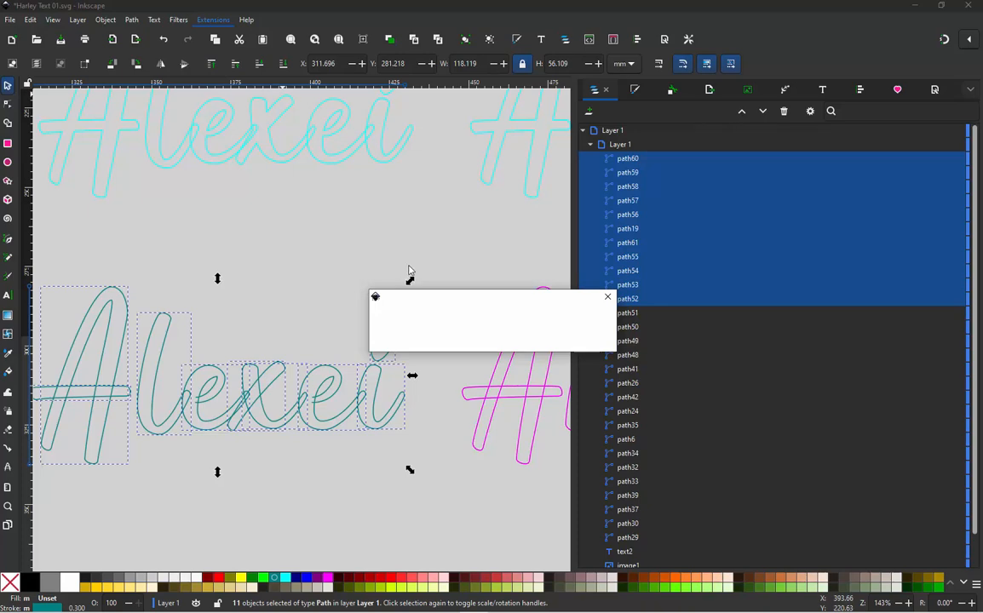
{"action": "scroll", "coordinate": [607, 276], "scroll_direction": "down", "scroll_amount": 2}
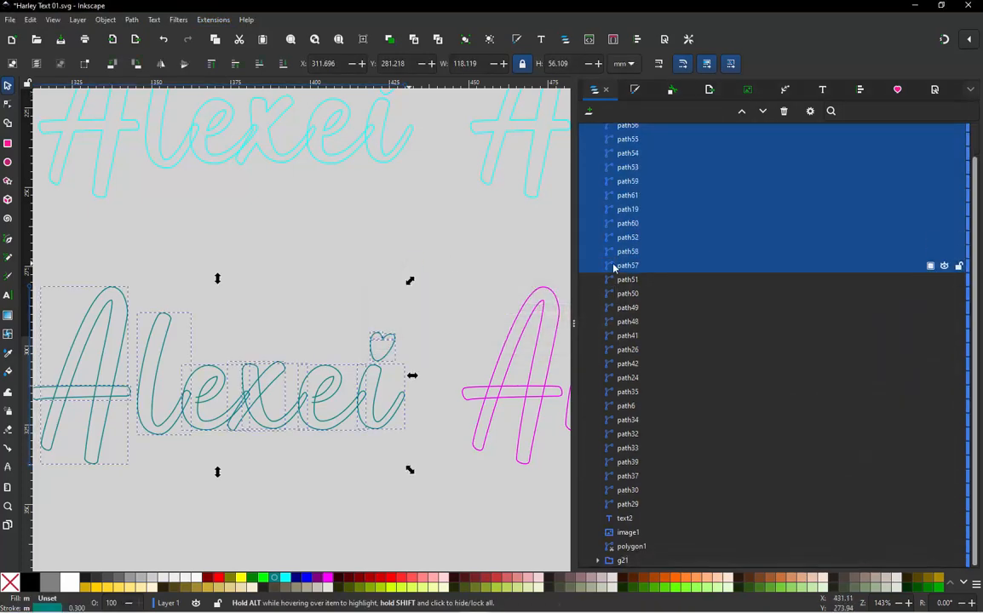
{"action": "scroll", "coordinate": [613, 267], "scroll_direction": "up", "scroll_amount": 1}
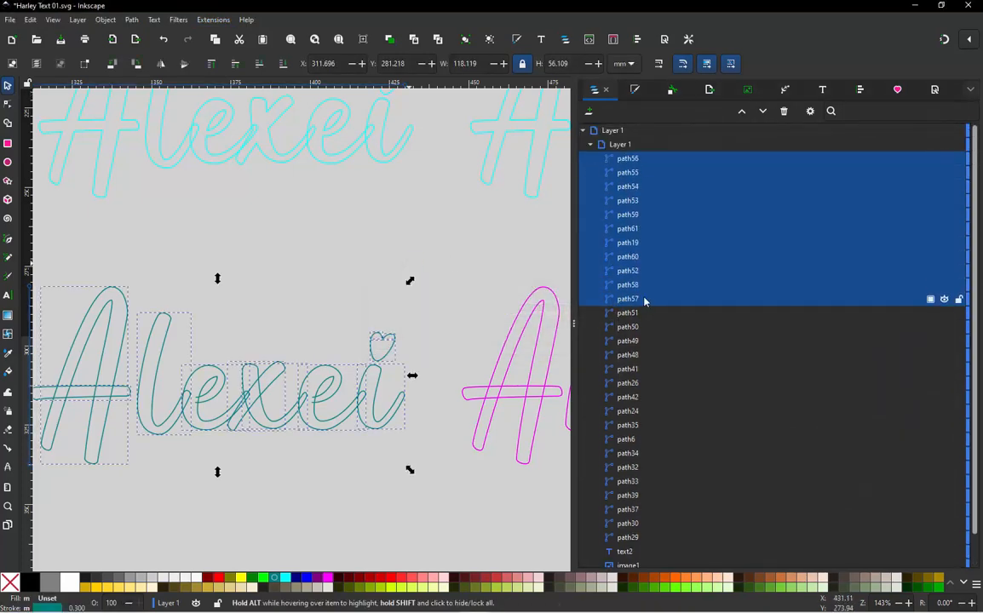
{"action": "scroll", "coordinate": [971, 464], "scroll_direction": "down", "scroll_amount": 1}
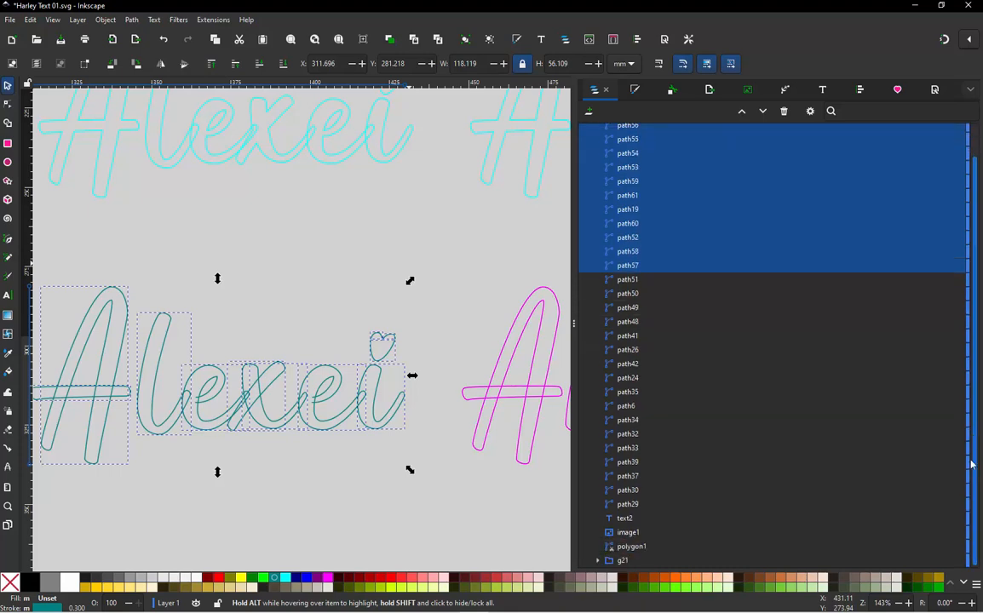
- Move the re-stacked letter paths to the very end of the object stack, into group g21, and clear the selection
{"action": "left_click_drag", "start_coordinate": [647, 280], "coordinate": [651, 558]}
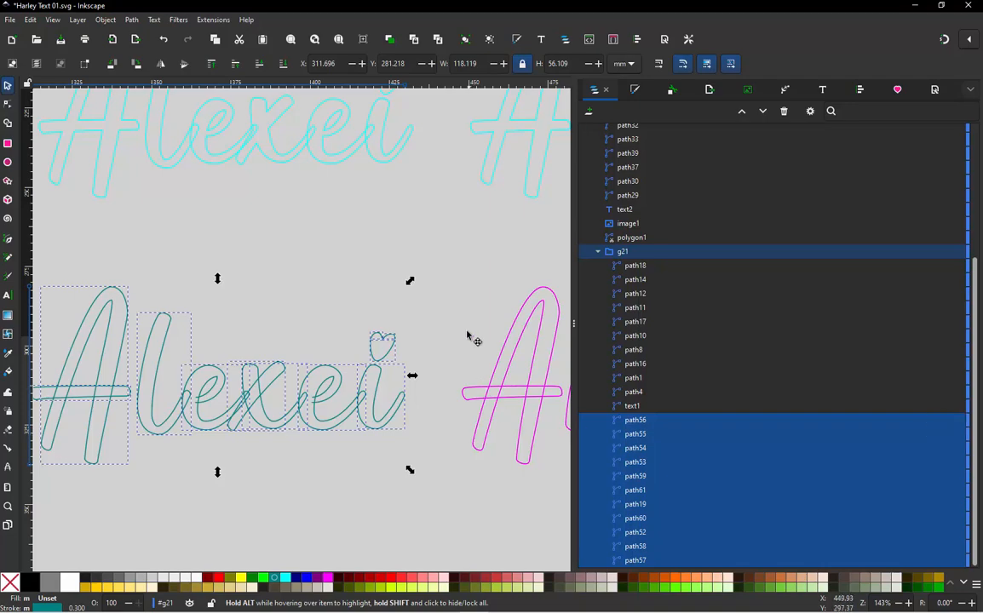
{"action": "left_click", "coordinate": [320, 335]}
{"action": "scroll", "coordinate": [254, 315], "scroll_direction": "down", "scroll_amount": 3, "text": "ctrl"}
{"action": "scroll", "coordinate": [375, 311], "scroll_direction": "up", "scroll_amount": 2, "text": "ctrl"}
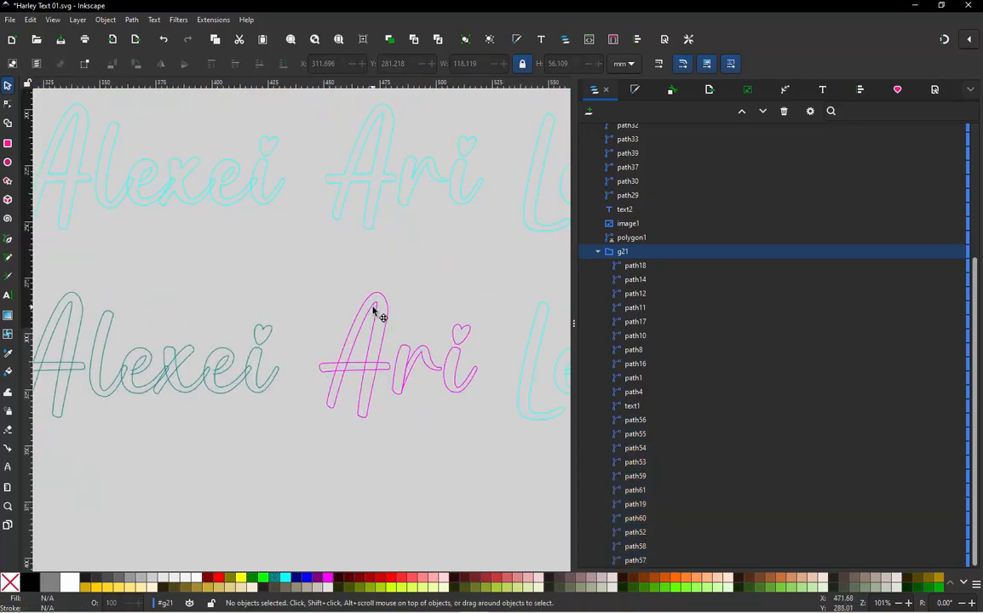
{"action": "left_click_drag", "start_coordinate": [308, 275], "coordinate": [491, 456]}
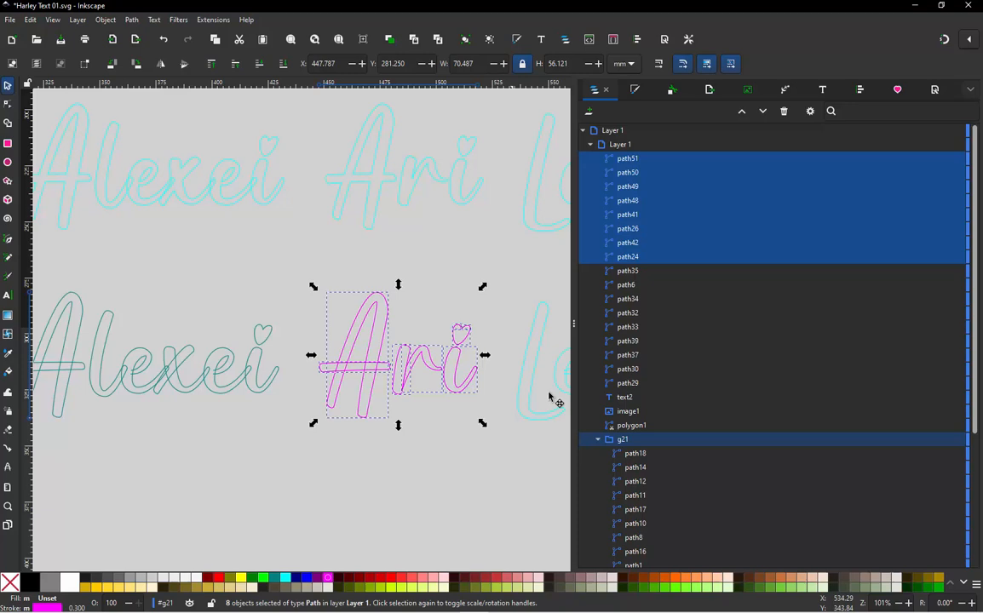
{"action": "left_click", "coordinate": [632, 443], "text": "ctrl"}
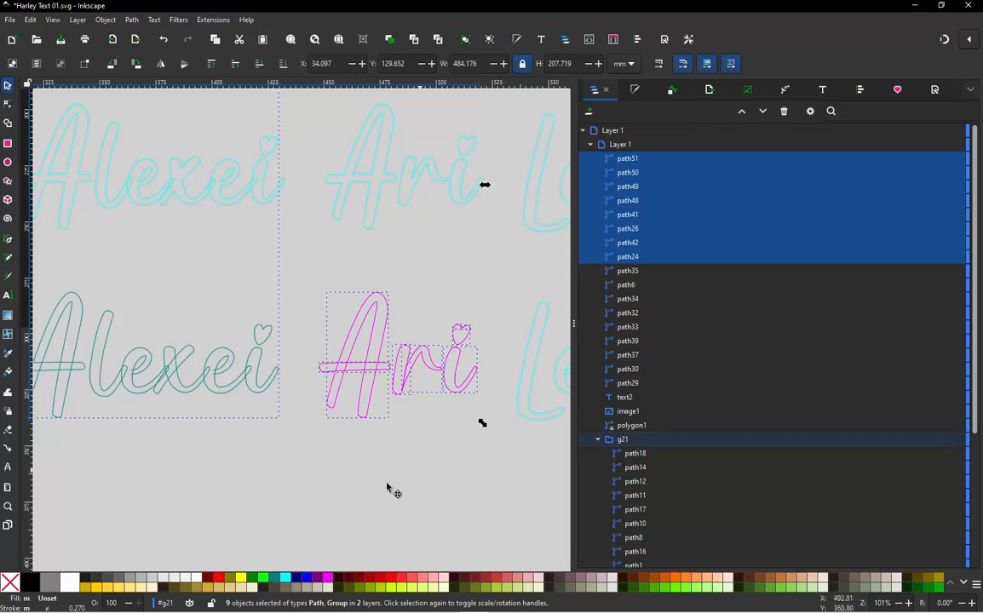
{"action": "scroll", "coordinate": [387, 488], "scroll_direction": "down", "scroll_amount": 2}
{"action": "left_click", "coordinate": [356, 478]}
{"action": "scroll", "coordinate": [375, 465], "scroll_direction": "up", "scroll_amount": 3}
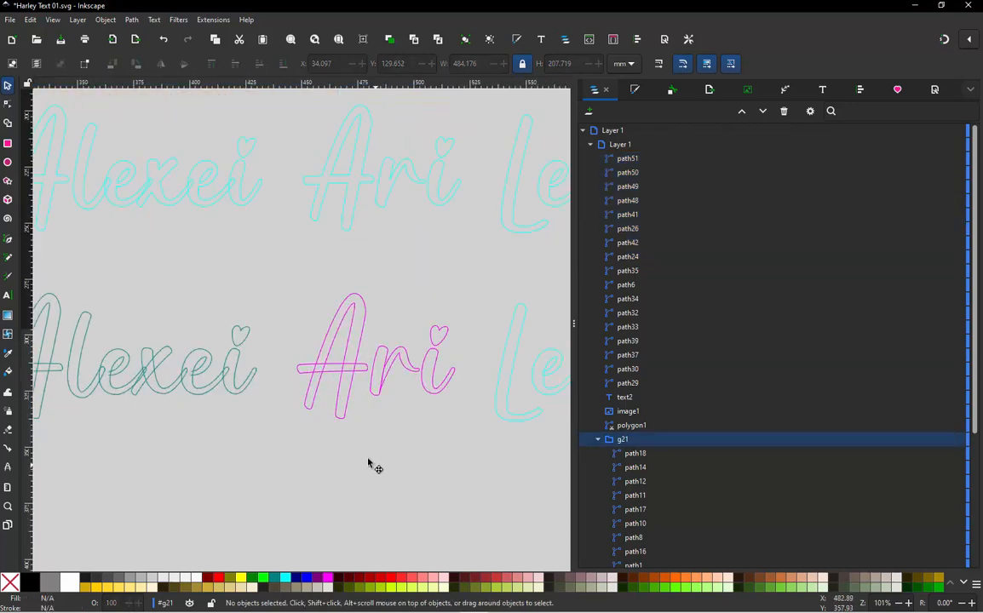
{"action": "left_click_drag", "start_coordinate": [260, 430], "coordinate": [513, 209]}
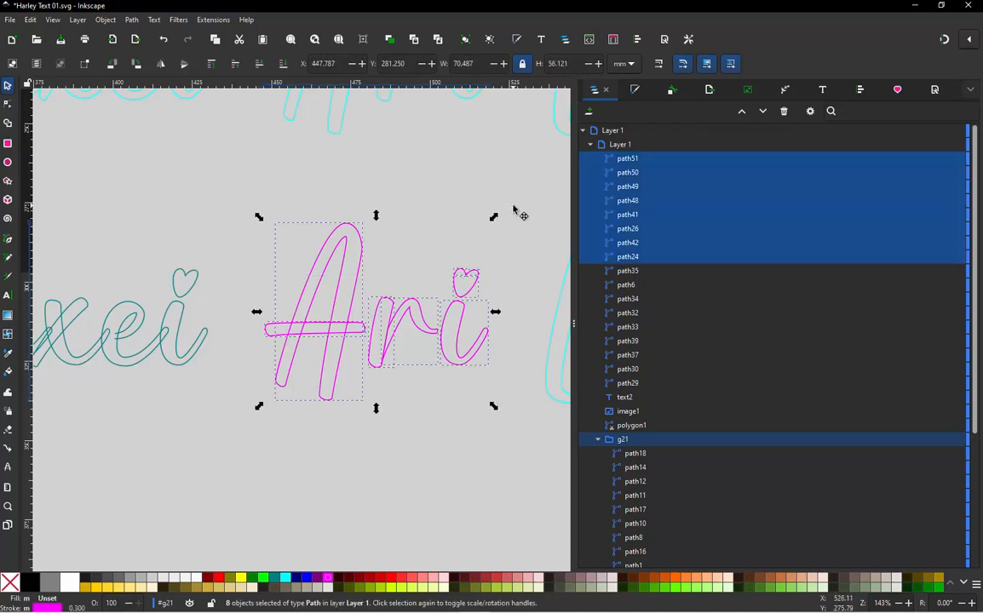
{"action": "left_click", "coordinate": [452, 463]}
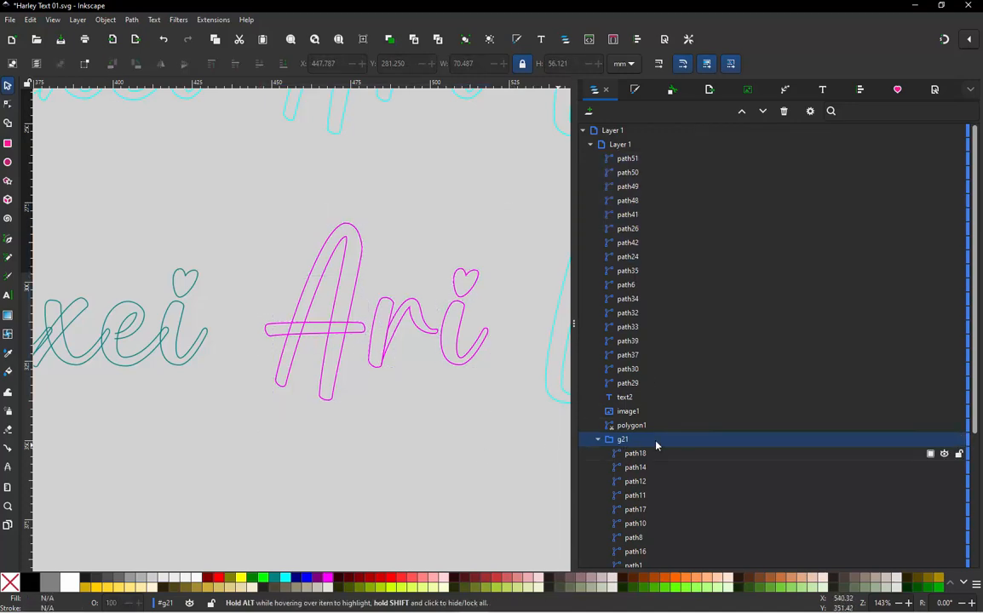
- Select path56 through path57 inside group g21 and move them out of the group, directly above it
{"action": "scroll", "coordinate": [652, 426], "scroll_direction": "down", "scroll_amount": 3}
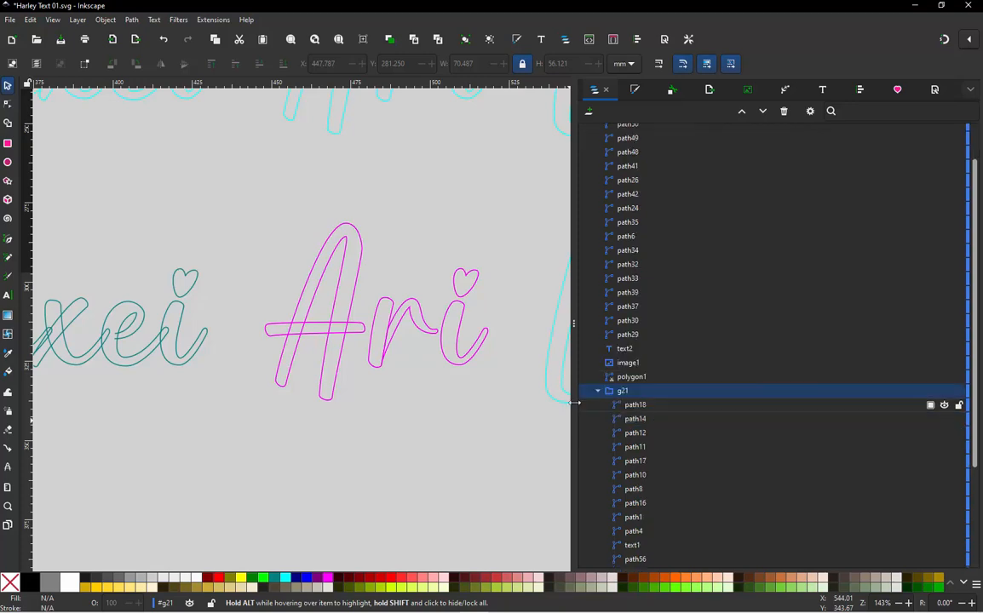
{"action": "left_click", "coordinate": [626, 329]}
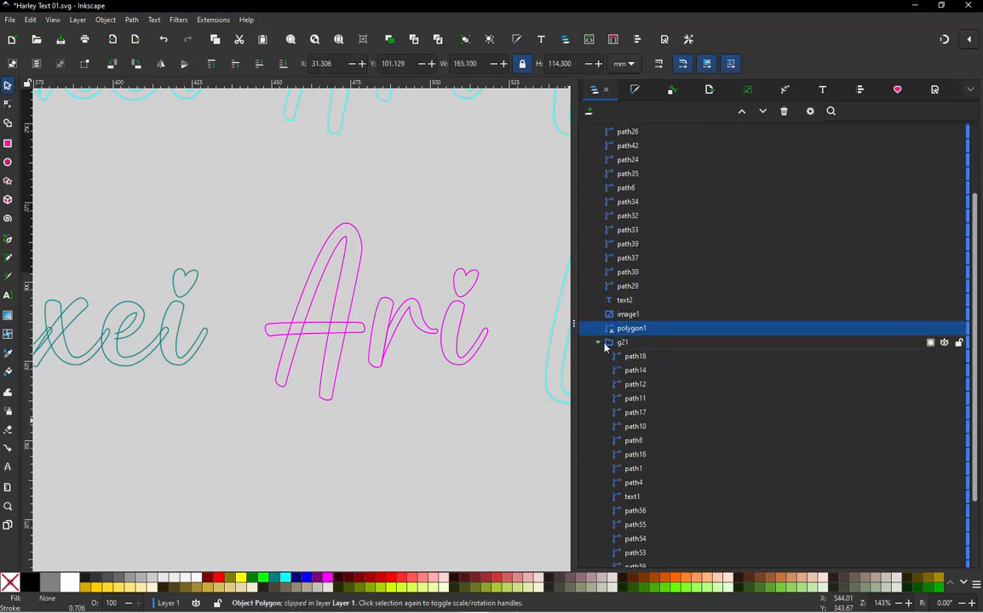
{"action": "left_click", "coordinate": [598, 343]}
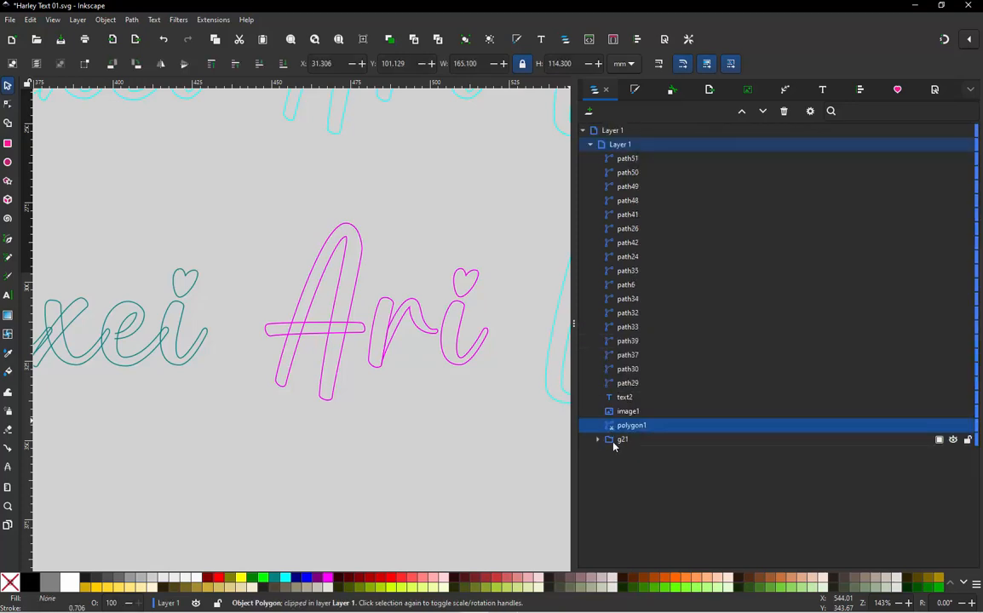
{"action": "left_click", "coordinate": [597, 440]}
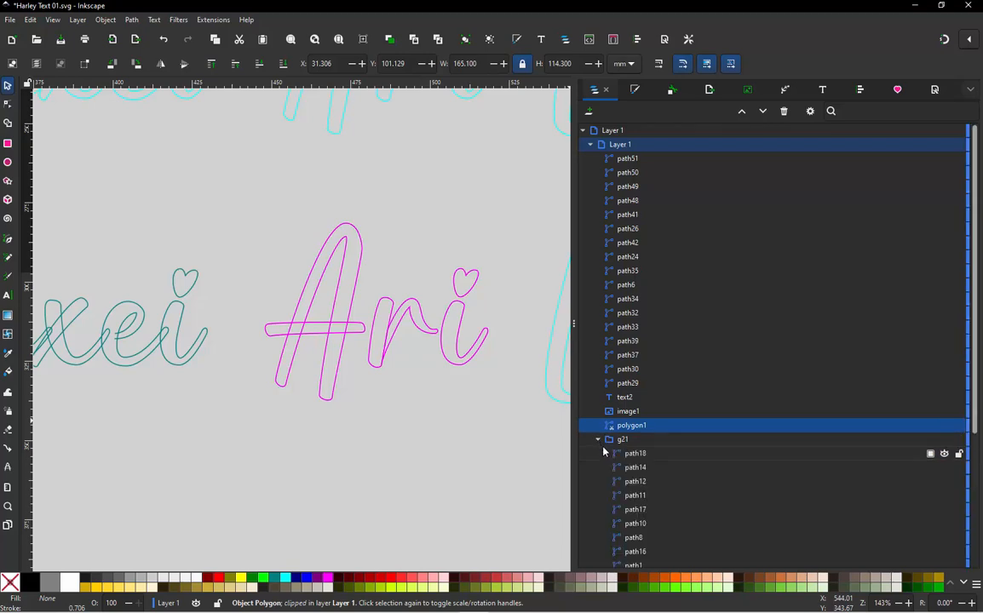
{"action": "left_click", "coordinate": [623, 439]}
{"action": "scroll", "coordinate": [630, 436], "scroll_direction": "down", "scroll_amount": 5}
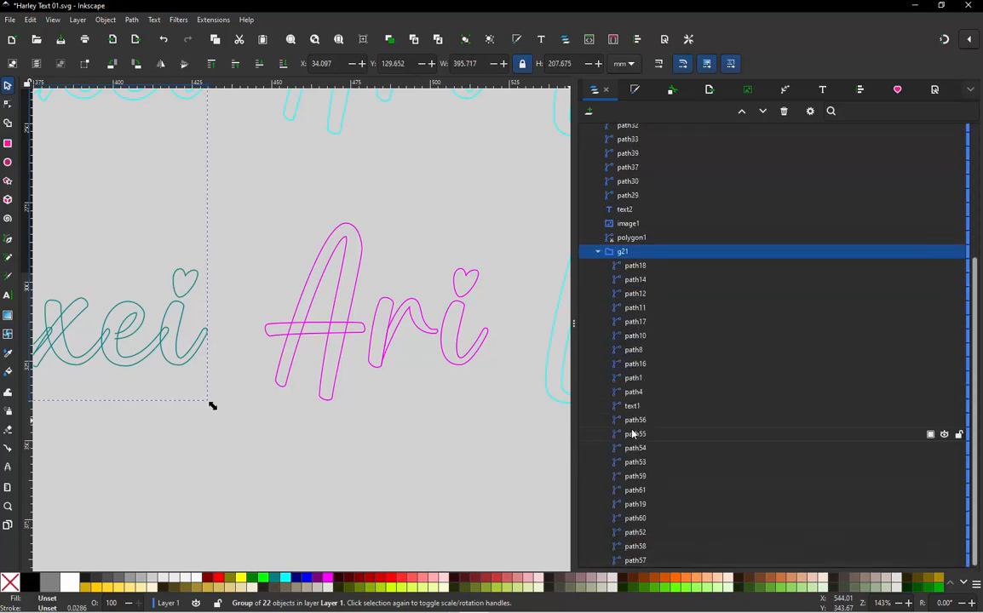
{"action": "left_click", "coordinate": [636, 421]}
{"action": "left_click", "coordinate": [635, 562], "text": "shift"}
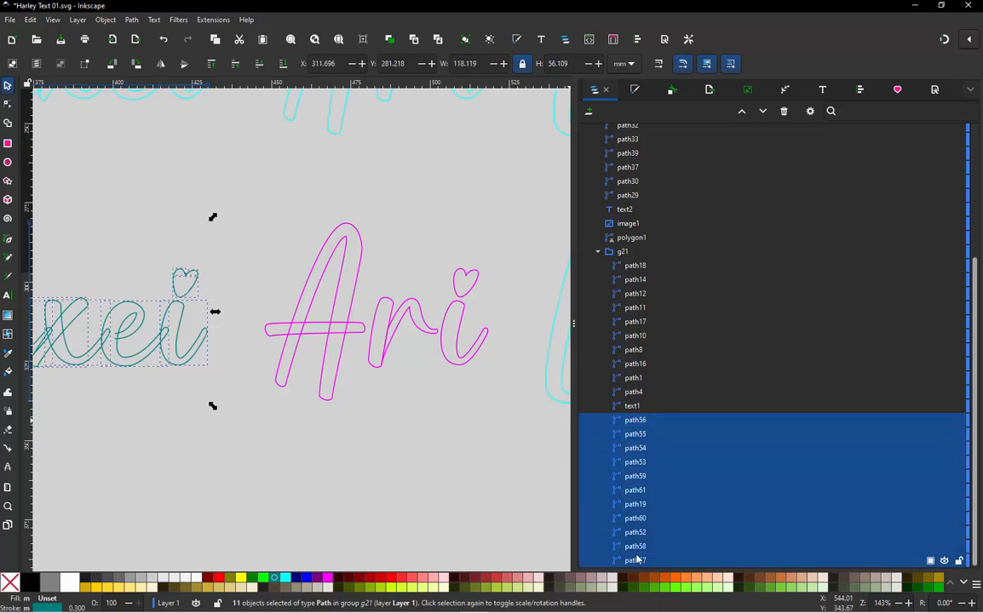
{"action": "left_click_drag", "start_coordinate": [638, 574], "coordinate": [636, 581]}
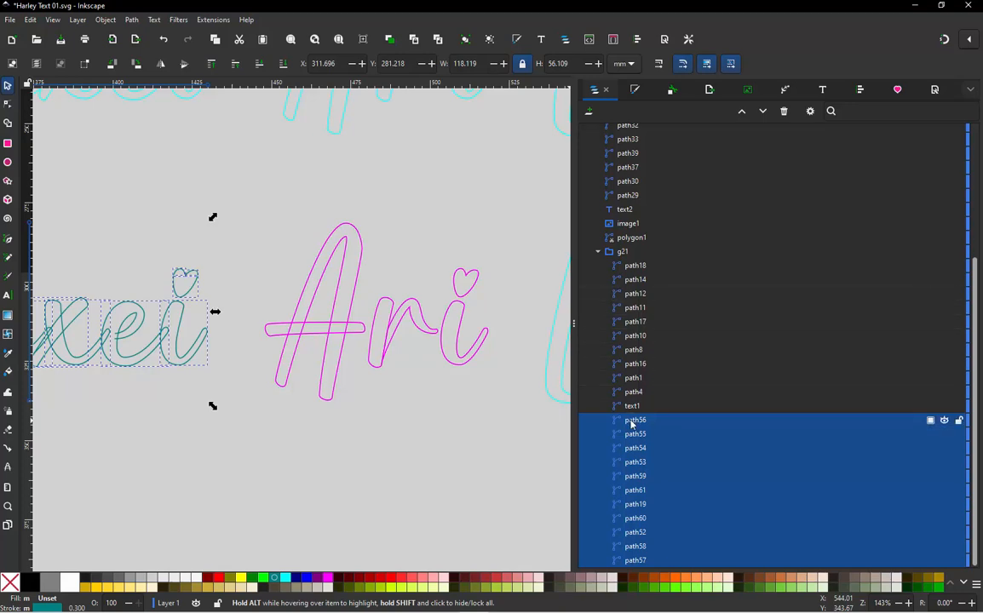
{"action": "left_click_drag", "start_coordinate": [635, 420], "coordinate": [657, 250]}
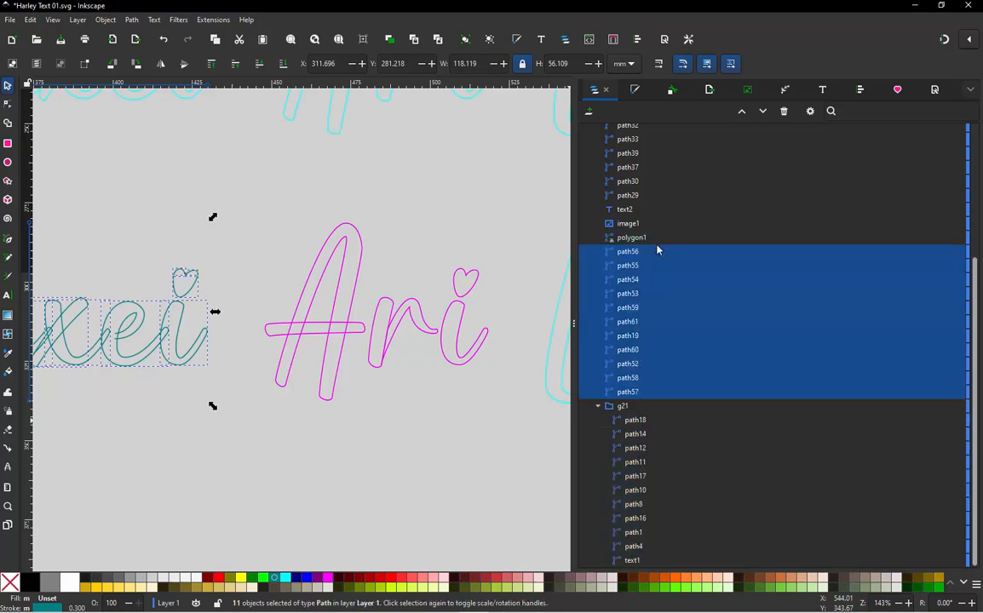
- Try to move the teal word's letter paths below the collapsed group g21, and undo that move
{"action": "scroll", "coordinate": [265, 284], "scroll_direction": "down", "scroll_amount": 2, "text": "ctrl"}
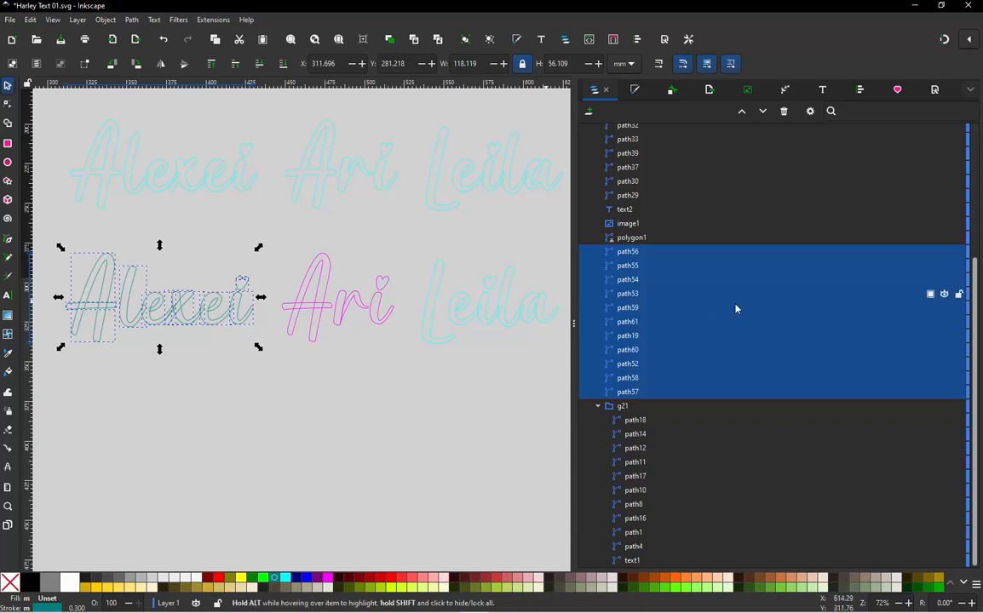
{"action": "left_click", "coordinate": [597, 407]}
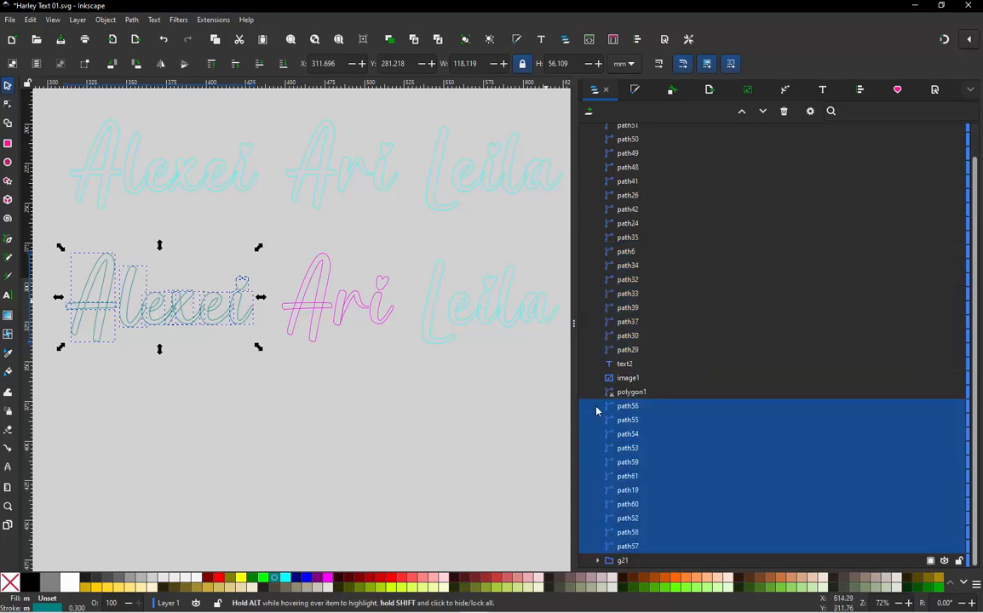
{"action": "mouse_move", "coordinate": [603, 417]}
{"action": "left_mouse_down"}
{"action": "mouse_move", "coordinate": [630, 576]}
{"action": "mouse_move", "coordinate": [686, 568]}
{"action": "mouse_move", "coordinate": [682, 501]}
{"action": "mouse_move", "coordinate": [670, 513]}
{"action": "mouse_move", "coordinate": [670, 586]}
{"action": "mouse_move", "coordinate": [635, 411]}
{"action": "mouse_move", "coordinate": [619, 410]}
{"action": "left_mouse_up"}
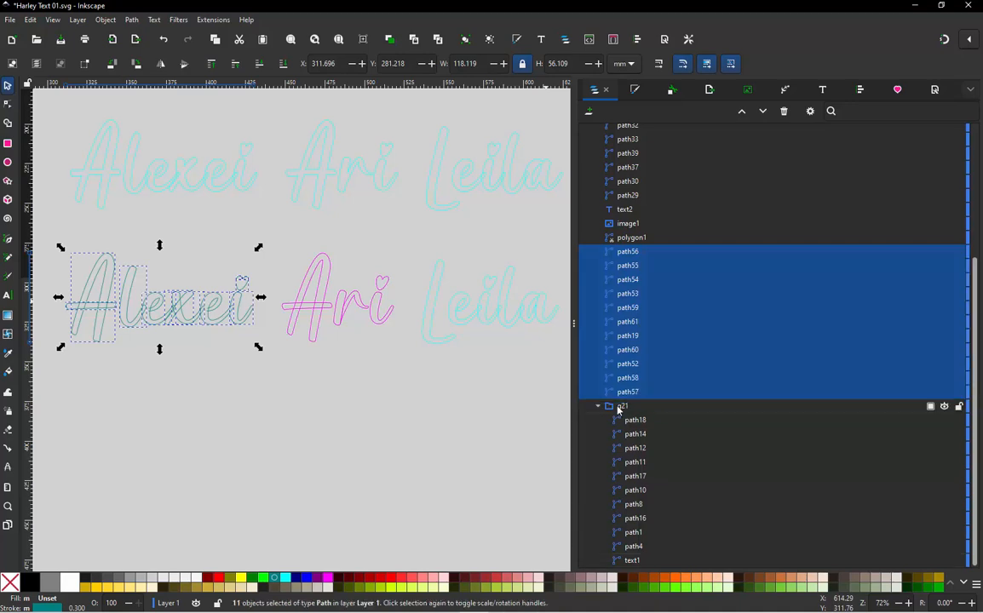
{"action": "left_click", "coordinate": [598, 407]}
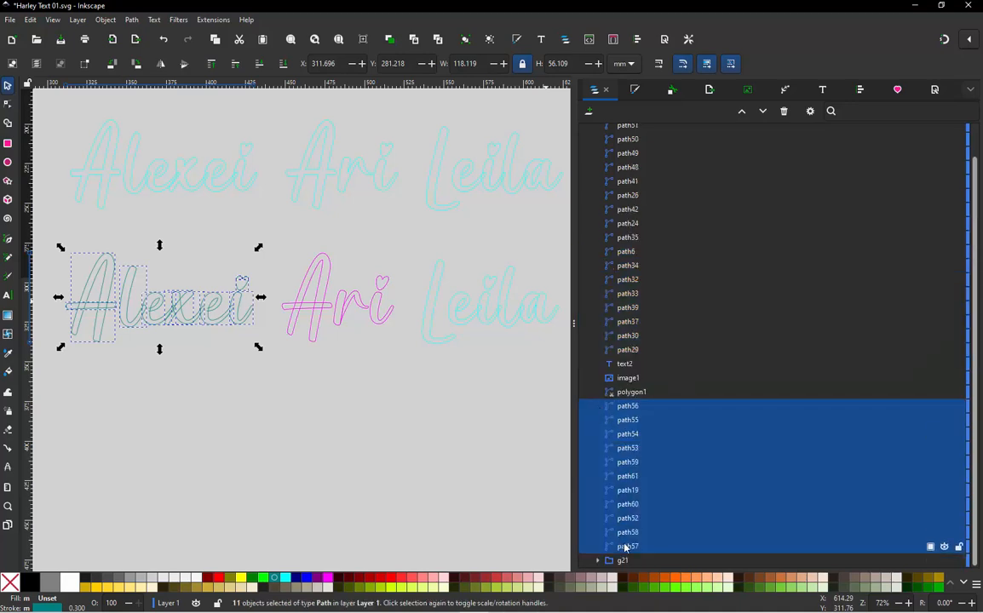
{"action": "left_click", "coordinate": [597, 560]}
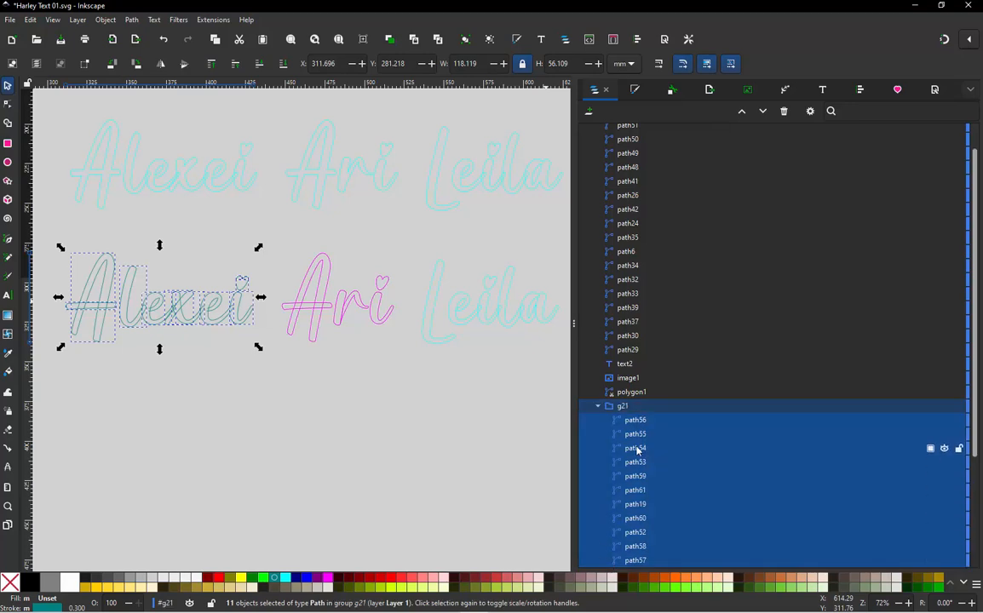
{"action": "key", "text": "ctrl+z"}
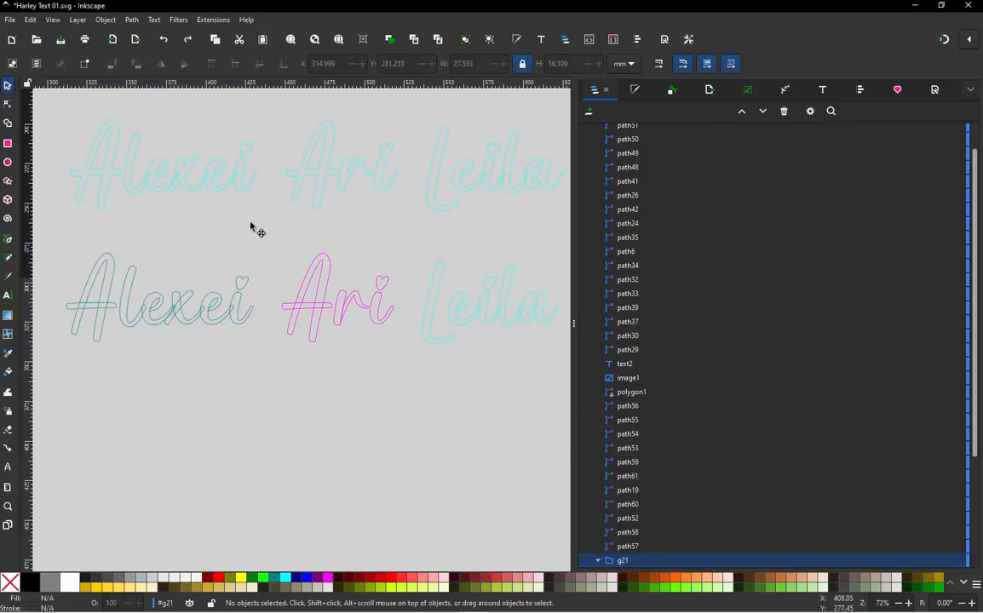
- Delete group g21, which holds the cyan outlined word on the page
{"action": "left_click_drag", "start_coordinate": [266, 236], "coordinate": [66, 377]}
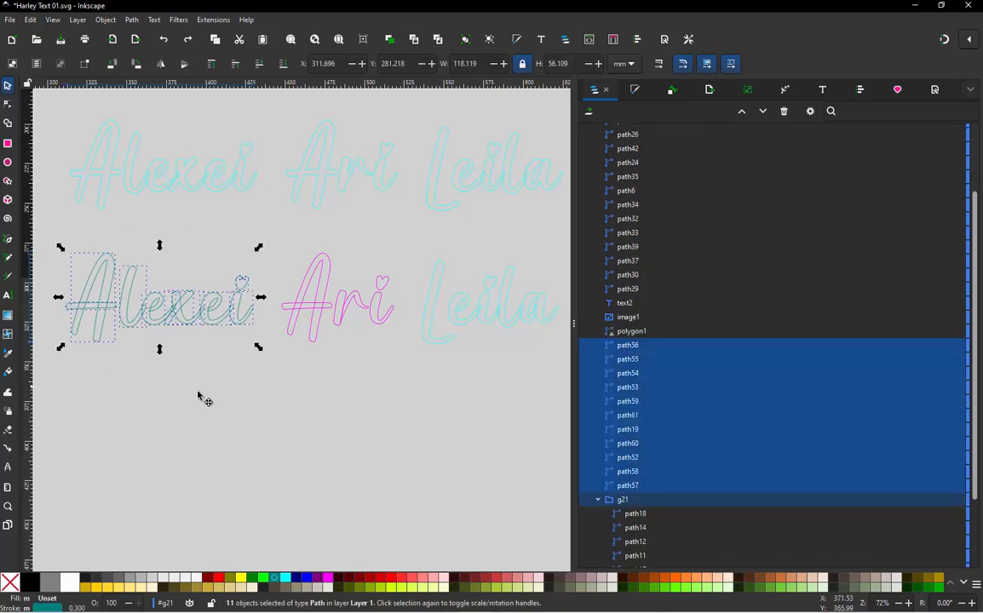
{"action": "left_click", "coordinate": [217, 400]}
{"action": "left_click", "coordinate": [619, 505]}
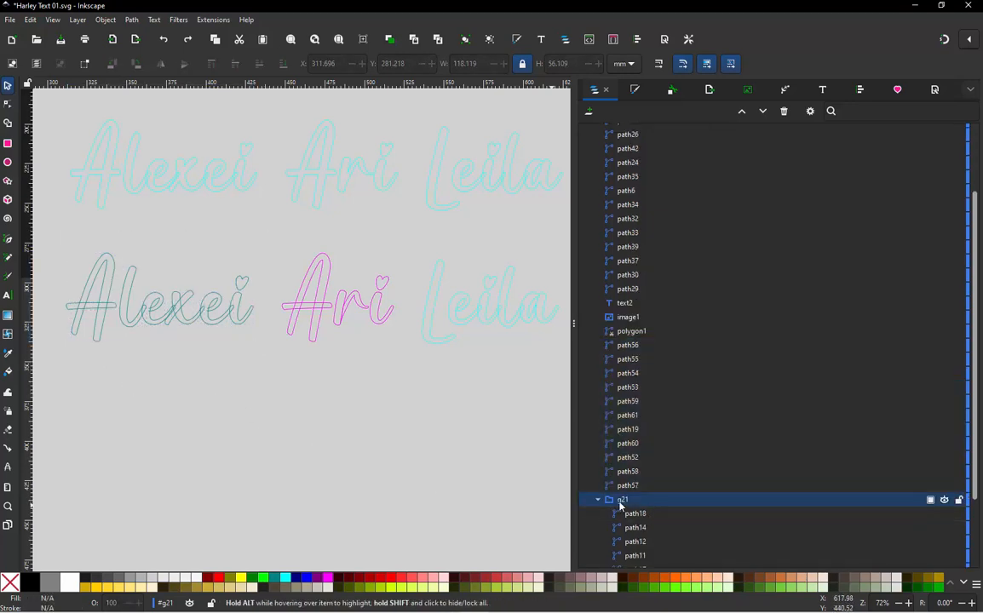
{"action": "scroll", "coordinate": [385, 397], "scroll_direction": "down", "scroll_amount": 3}
{"action": "scroll", "coordinate": [76, 281], "scroll_direction": "up", "scroll_amount": 3}
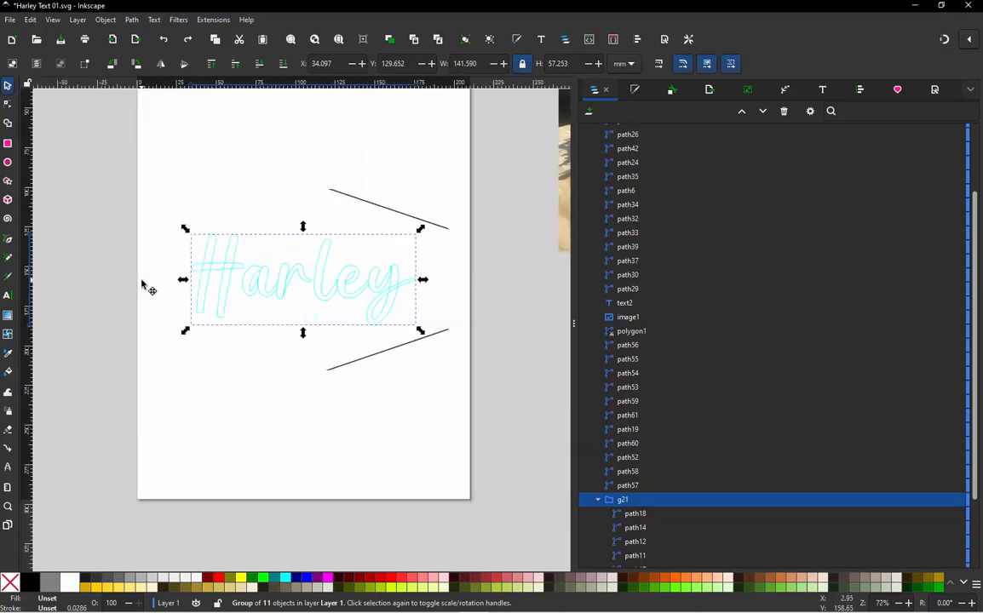
{"action": "key", "text": "Delete"}
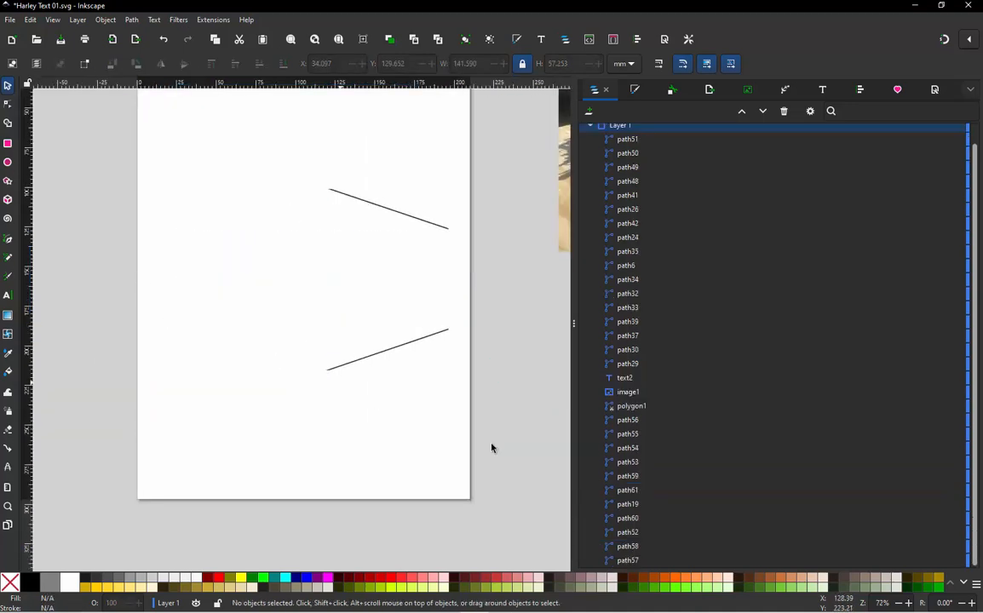
- Select all the letter parts of the teal rebuilt word together
{"action": "left_click", "coordinate": [639, 425]}
{"action": "left_click", "coordinate": [296, 368]}
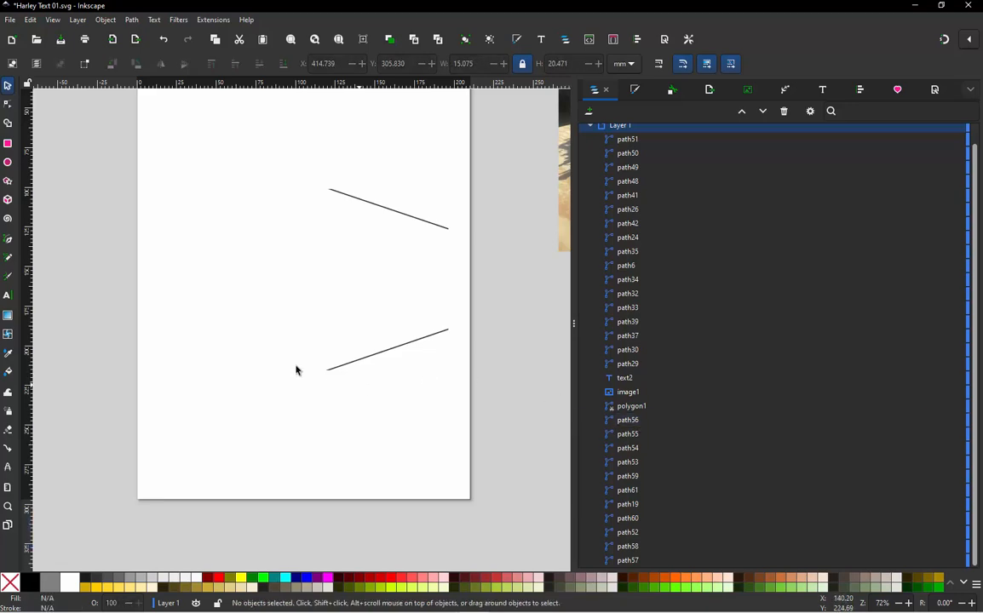
{"action": "scroll", "coordinate": [278, 355], "scroll_direction": "down", "scroll_amount": 4}
{"action": "scroll", "coordinate": [352, 375], "scroll_direction": "up", "scroll_amount": 1}
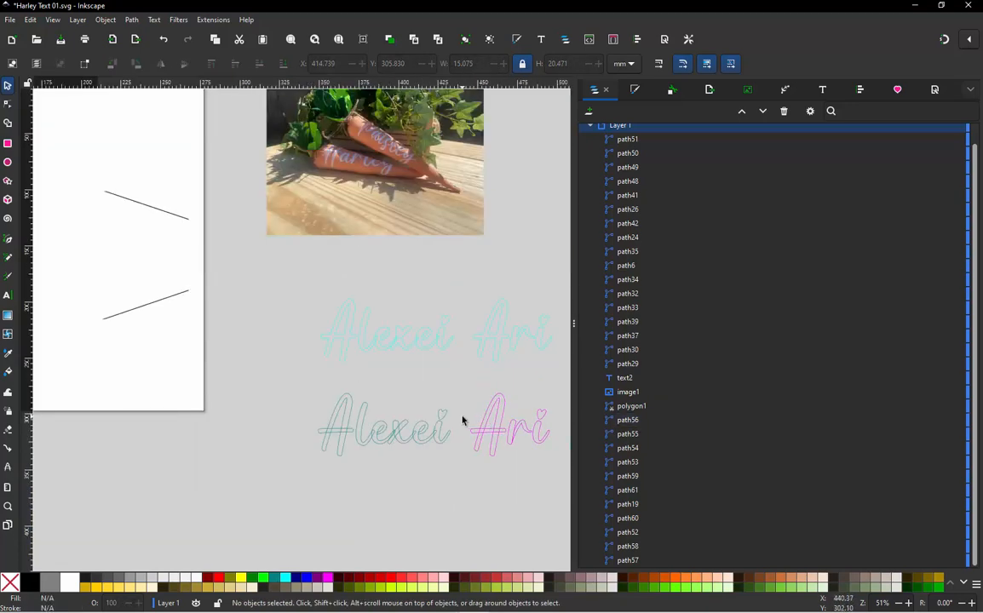
{"action": "scroll", "coordinate": [272, 389], "scroll_direction": "up", "scroll_amount": 2}
{"action": "scroll", "coordinate": [290, 356], "scroll_direction": "down", "scroll_amount": 1}
{"action": "scroll", "coordinate": [460, 438], "scroll_direction": "up", "scroll_amount": 1, "text": "ctrl"}
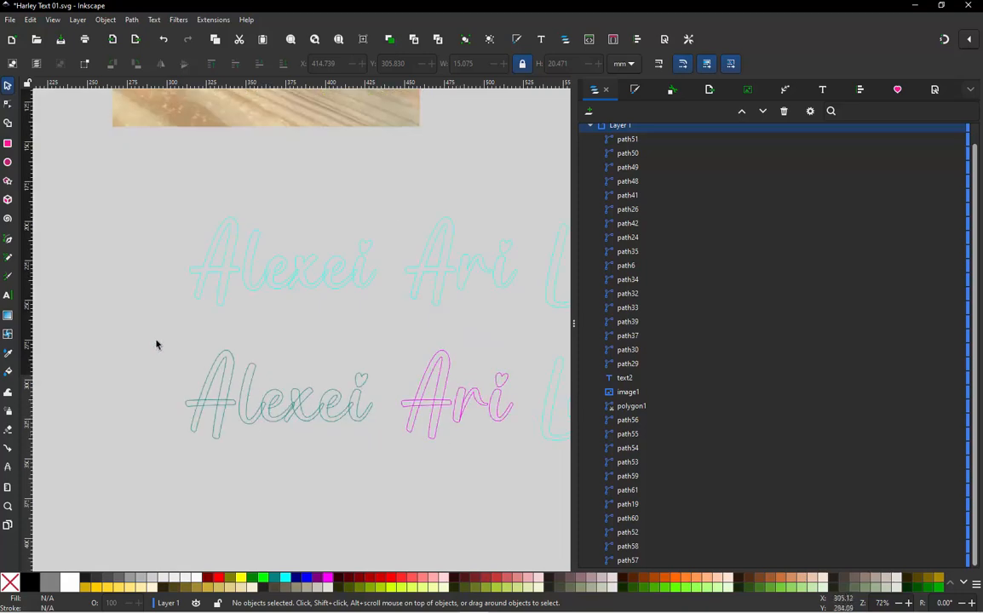
{"action": "left_click_drag", "start_coordinate": [144, 336], "coordinate": [389, 464]}
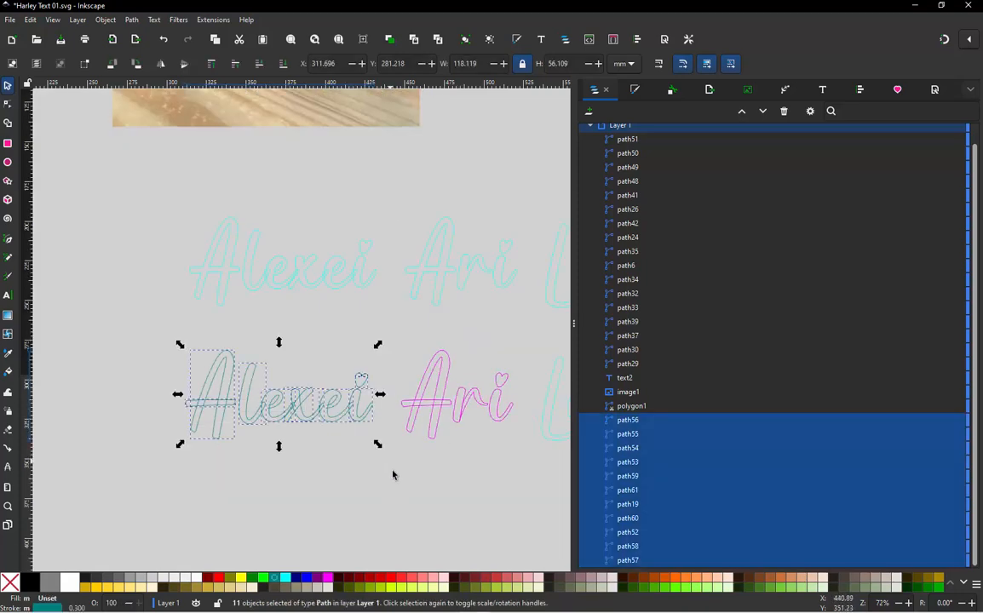
- Select the magenta word's letter paths and move them in the stacking order below polygon1, directly above path56
{"action": "left_click", "coordinate": [408, 340]}
{"action": "left_click_drag", "start_coordinate": [400, 335], "coordinate": [536, 467]}
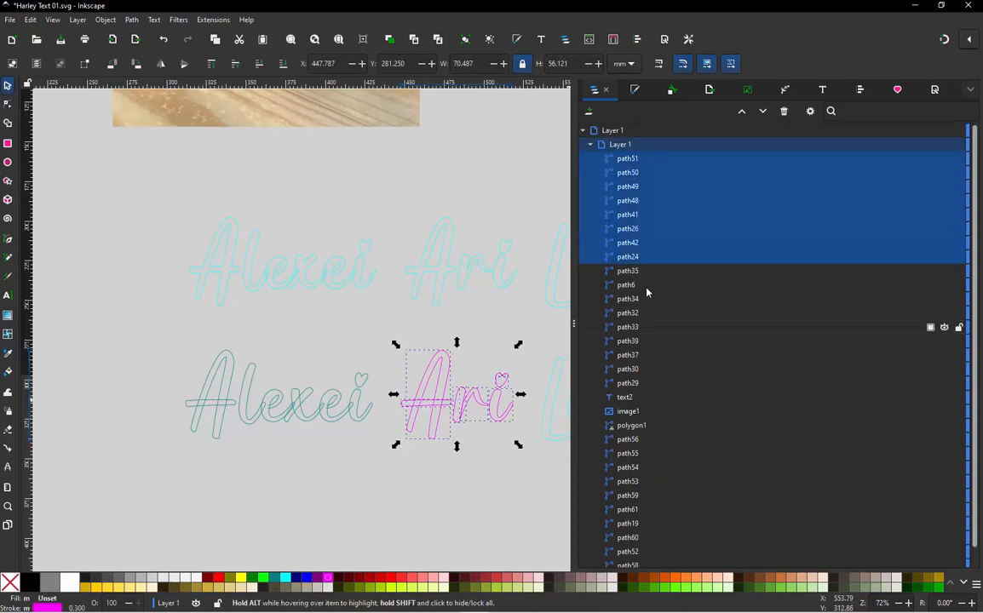
{"action": "left_click_drag", "start_coordinate": [637, 258], "coordinate": [660, 431]}
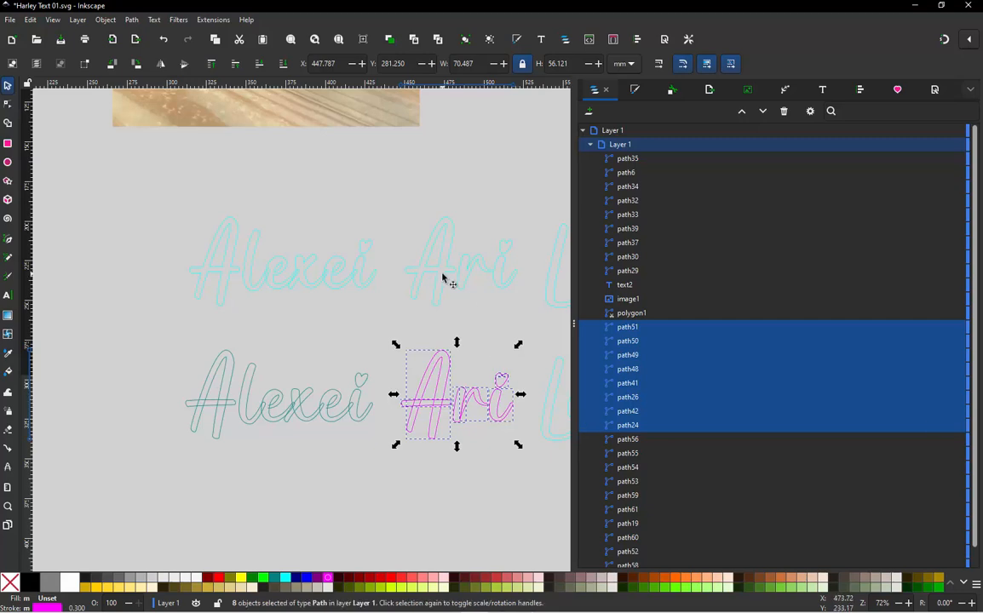
{"action": "left_click", "coordinate": [298, 314]}
{"action": "scroll", "coordinate": [298, 314], "scroll_direction": "down", "scroll_amount": 1, "text": "ctrl"}
{"action": "left_click", "coordinate": [388, 369]}
{"action": "left_click", "coordinate": [373, 336]}
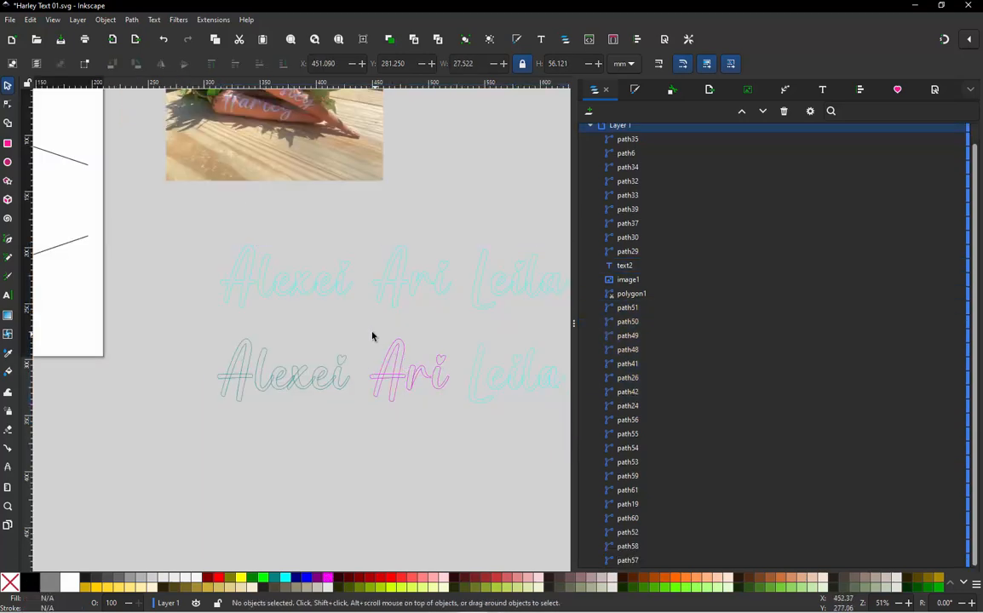
{"action": "left_click_drag", "start_coordinate": [368, 332], "coordinate": [458, 426]}
{"action": "left_click", "coordinate": [354, 389]}
{"action": "scroll", "coordinate": [350, 387], "scroll_direction": "down", "scroll_amount": 1}
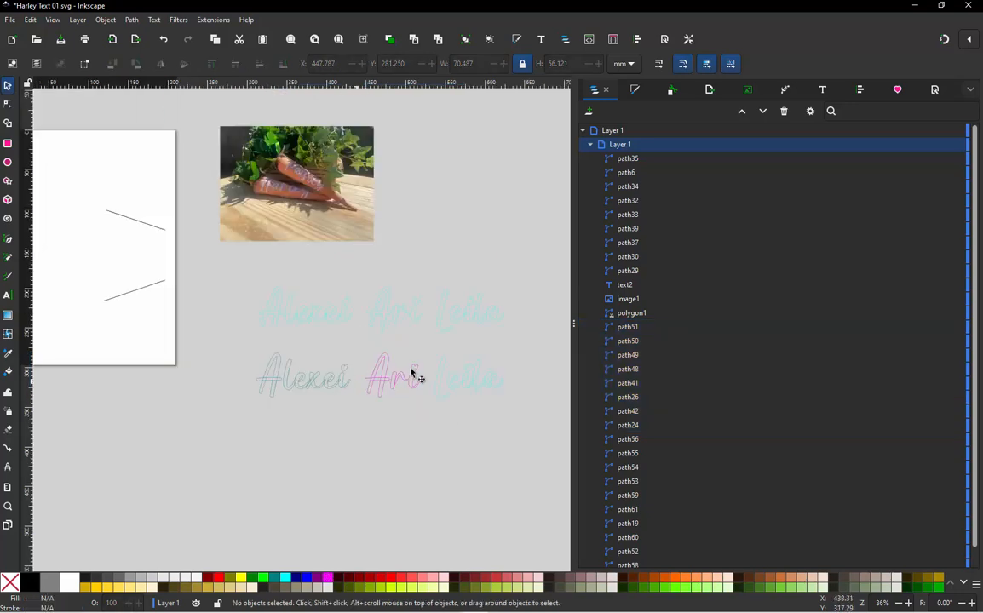
- Select the cyan rebuilt word's letter paths and move them in the stacking order below polygon1, directly above path51
{"action": "scroll", "coordinate": [486, 368], "scroll_direction": "up", "scroll_amount": 1}
{"action": "scroll", "coordinate": [486, 372], "scroll_direction": "up", "scroll_amount": 1, "text": "ctrl"}
{"action": "left_click_drag", "start_coordinate": [381, 335], "coordinate": [321, 431]}
{"action": "left_click", "coordinate": [354, 464]}
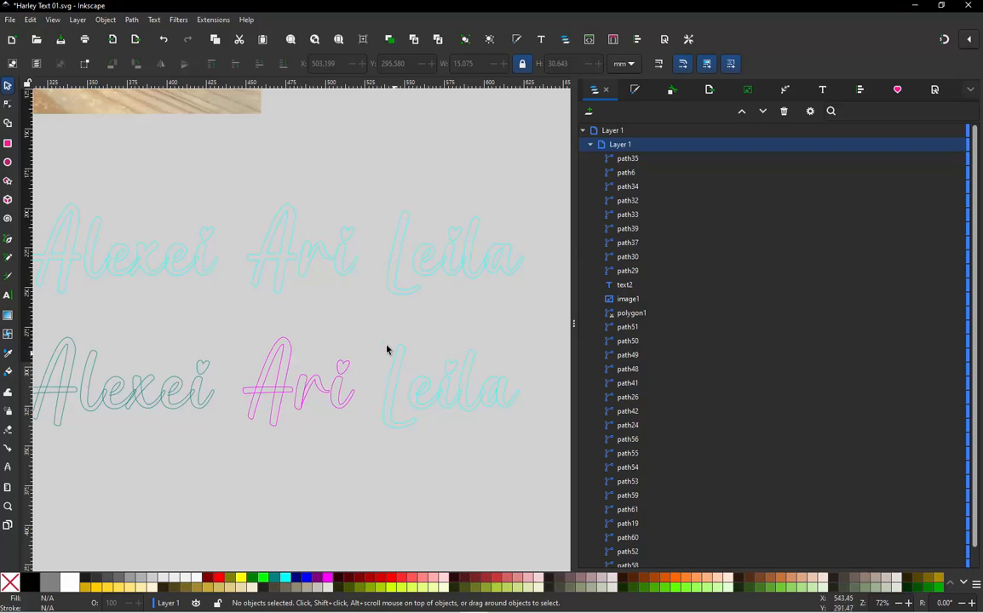
{"action": "left_click_drag", "start_coordinate": [374, 326], "coordinate": [546, 451]}
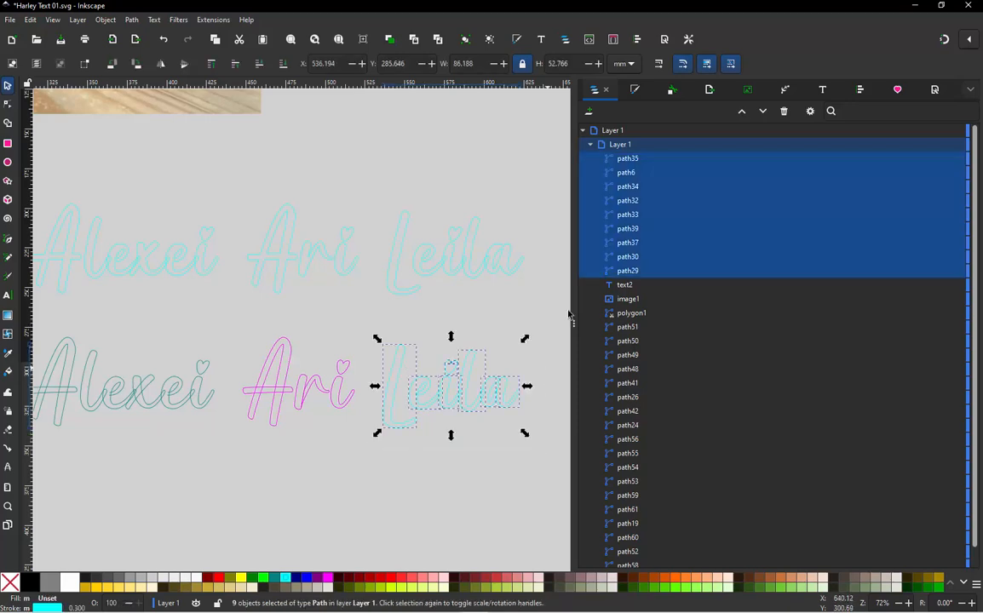
{"action": "left_click_drag", "start_coordinate": [630, 274], "coordinate": [654, 323]}
- Examine which drawing objects correspond to text2, path35, polygon1 and image1 by selecting them in turn
{"action": "left_click", "coordinate": [494, 278]}
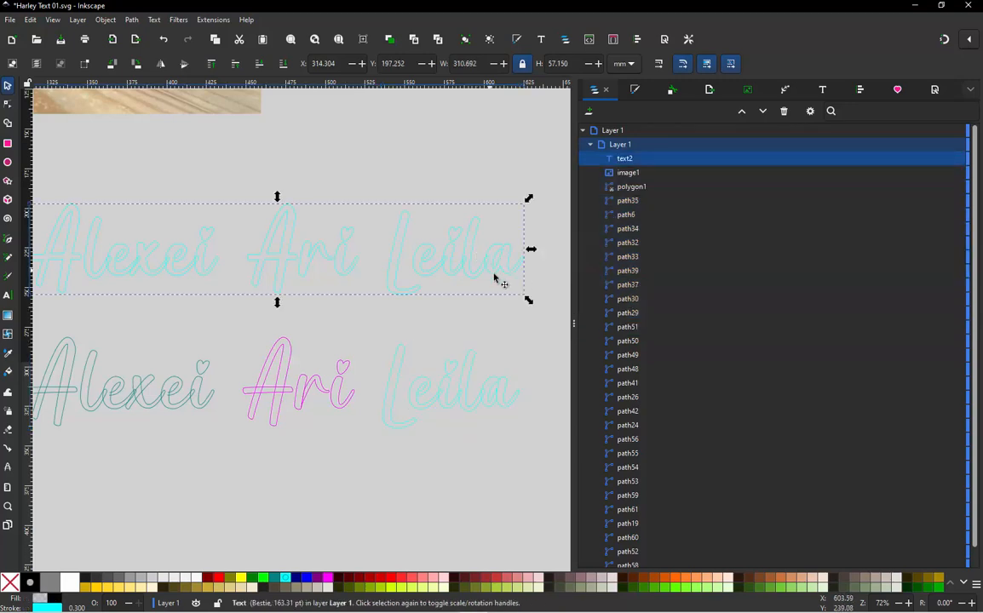
{"action": "left_click", "coordinate": [477, 304]}
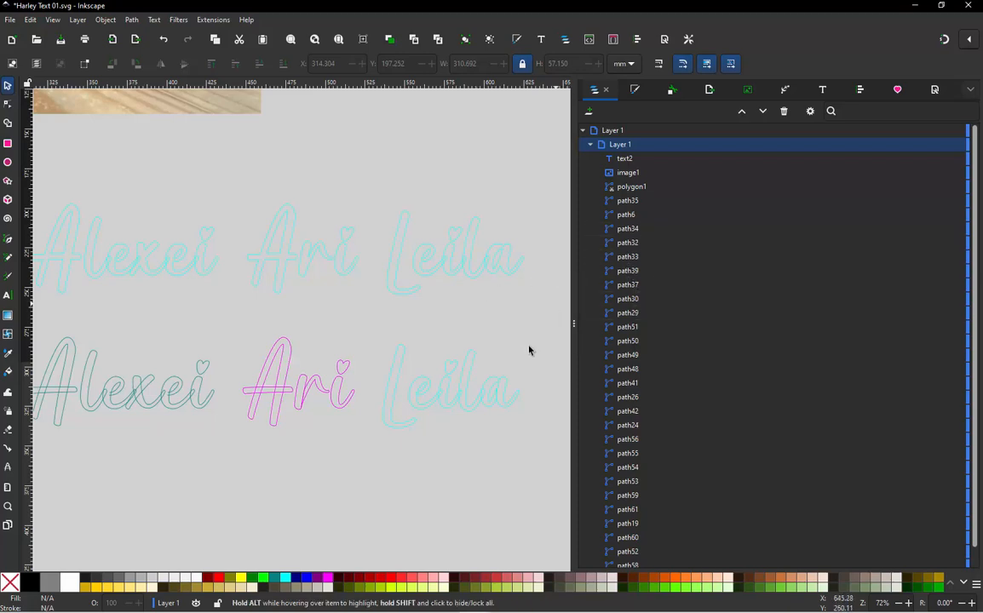
{"action": "left_click", "coordinate": [506, 384]}
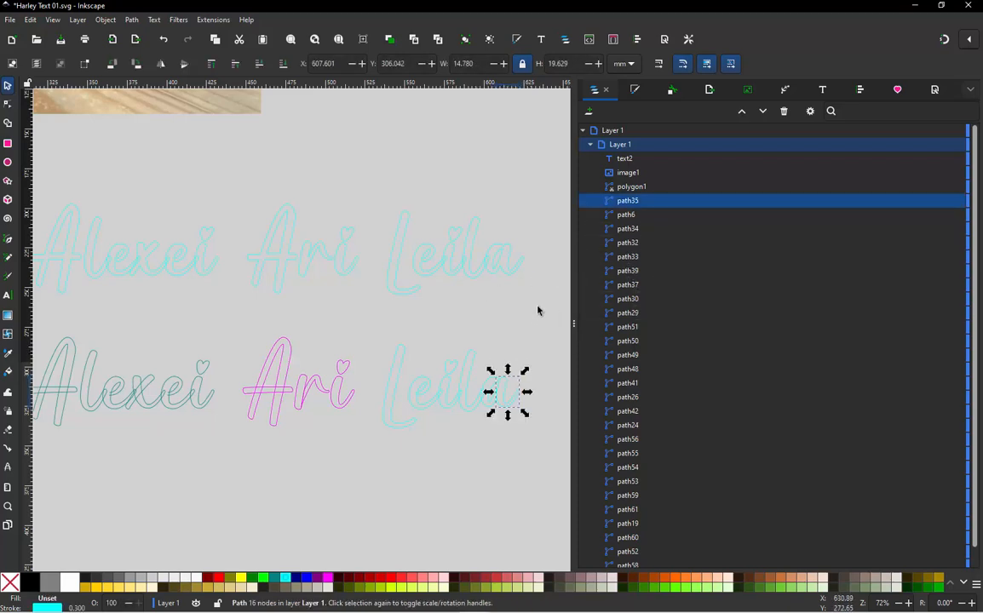
{"action": "left_click", "coordinate": [628, 186]}
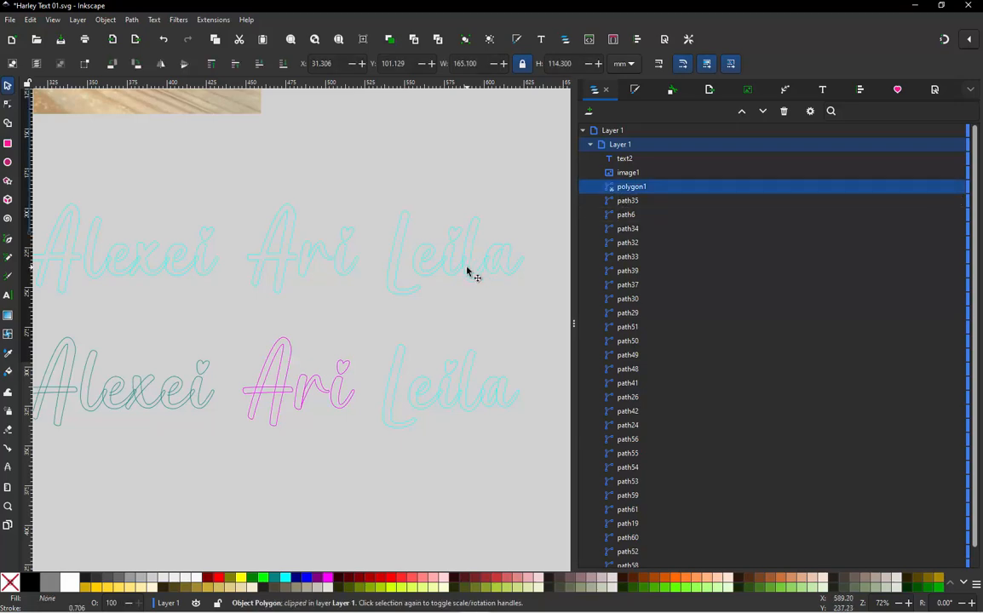
{"action": "scroll", "coordinate": [466, 271], "scroll_direction": "down", "scroll_amount": 3}
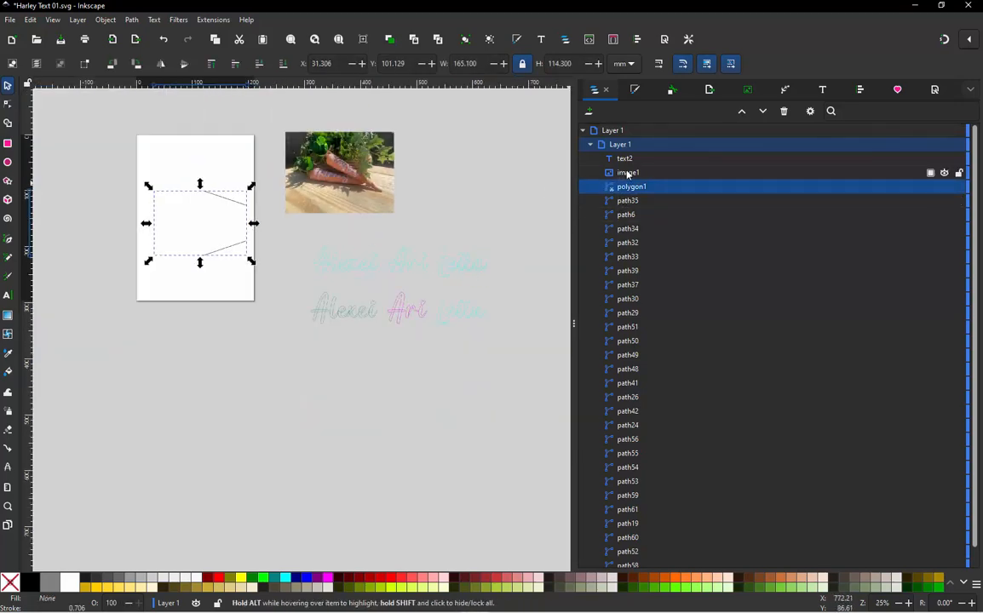
{"action": "left_click", "coordinate": [627, 173]}
{"action": "left_click", "coordinate": [624, 159]}
{"action": "left_click", "coordinate": [475, 185]}
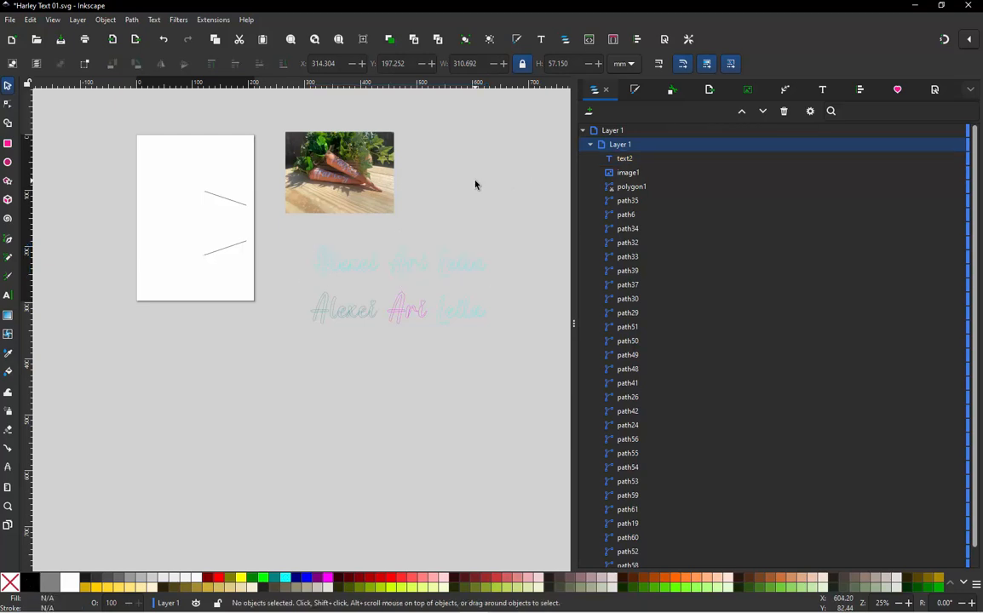
{"action": "scroll", "coordinate": [445, 284], "scroll_direction": "up", "scroll_amount": 1}
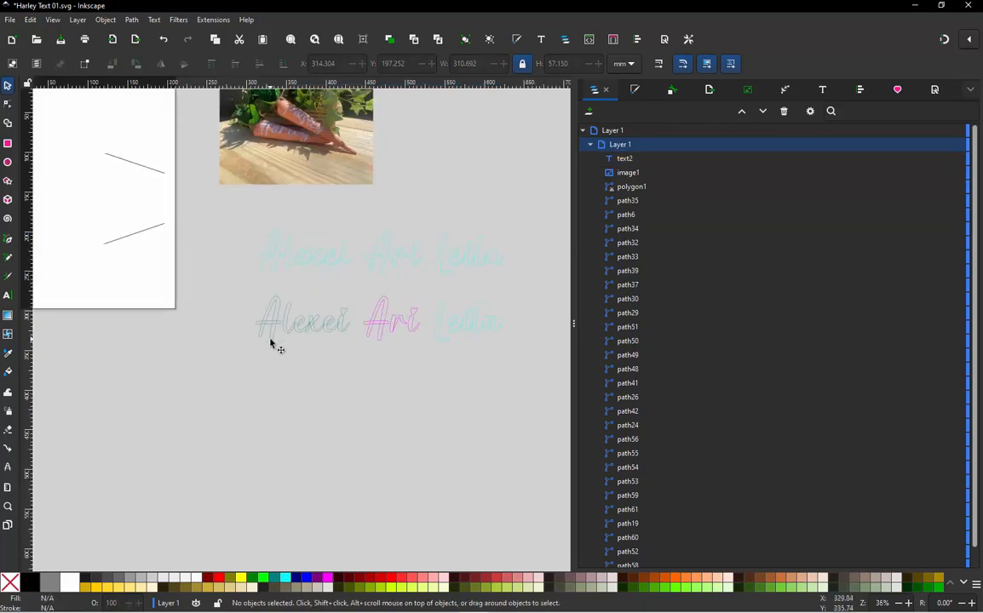
{"action": "scroll", "coordinate": [432, 340], "scroll_direction": "up", "scroll_amount": 1}
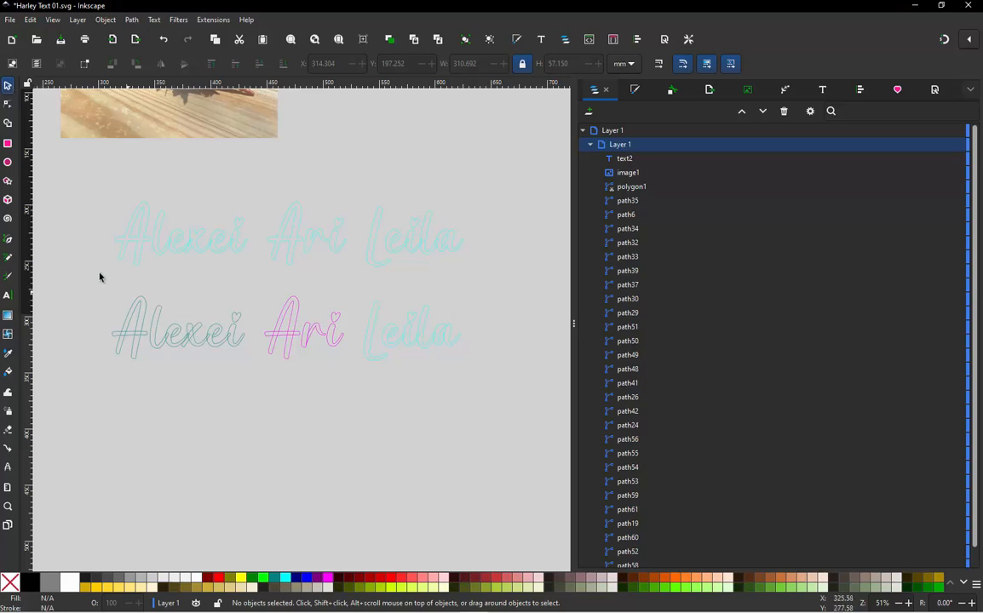
- Duplicate all the rebuilt letter paths of the three words and place the copy about 69 mm below the originals
{"action": "left_click_drag", "start_coordinate": [83, 280], "coordinate": [526, 431]}
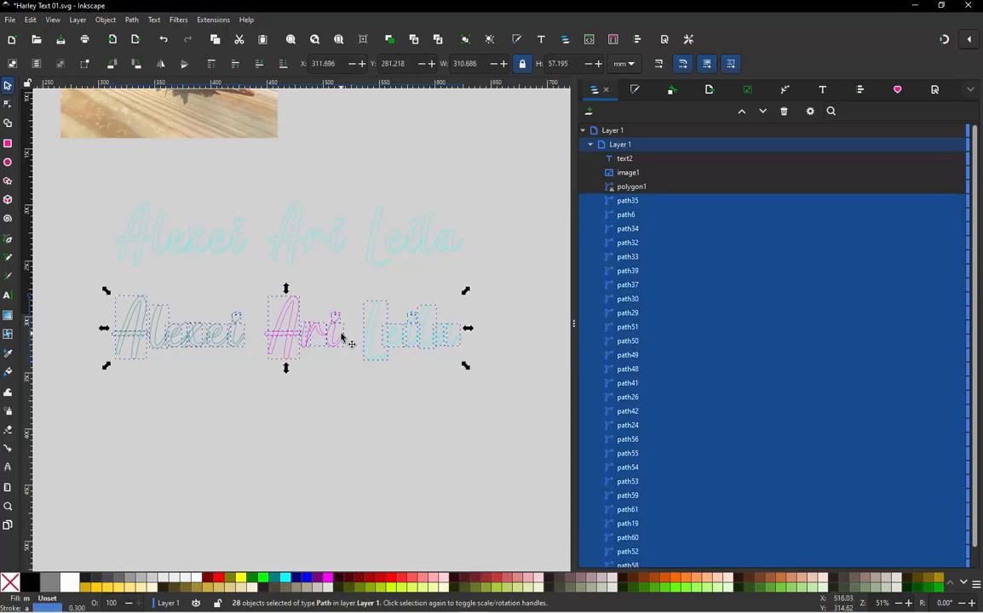
{"action": "key", "text": "ctrl+d"}
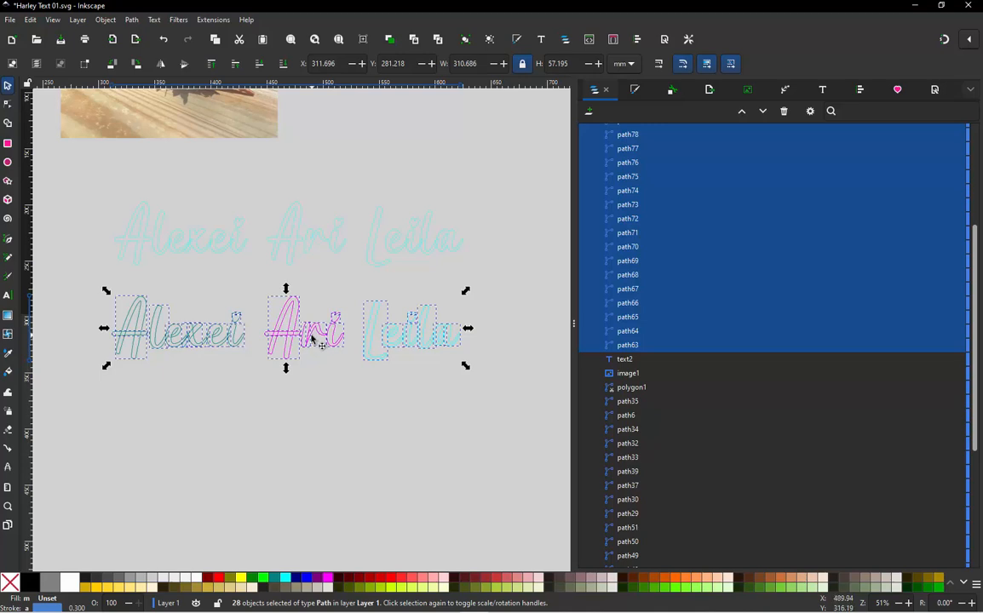
{"action": "left_click_drag", "start_coordinate": [310, 338], "coordinate": [309, 424]}
{"action": "left_click", "coordinate": [171, 461]}
- In the lower teal word, add a node where the l's tail crosses the e and delete the two nodes at its rounded end
{"action": "scroll", "coordinate": [171, 460], "scroll_direction": "up", "scroll_amount": 2}
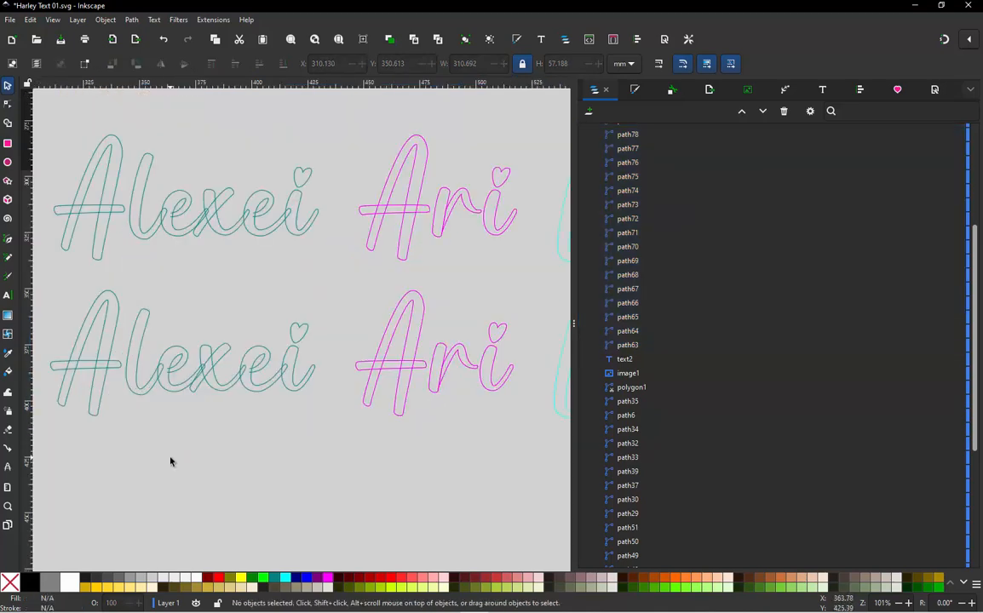
{"action": "scroll", "coordinate": [256, 396], "scroll_direction": "up", "scroll_amount": 4}
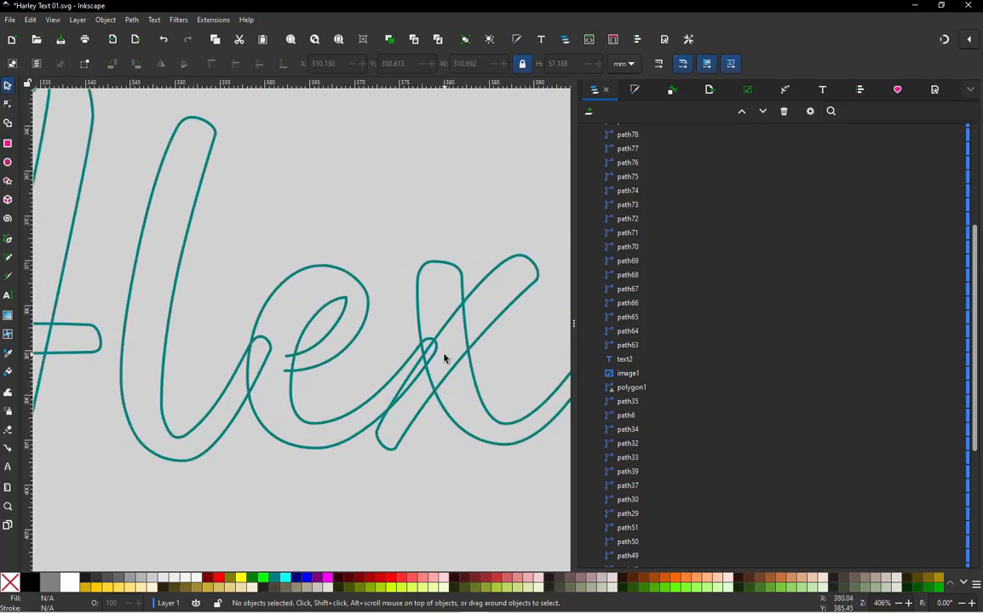
{"action": "scroll", "coordinate": [230, 358], "scroll_direction": "up", "scroll_amount": 1}
{"action": "scroll", "coordinate": [256, 352], "scroll_direction": "up", "scroll_amount": 1}
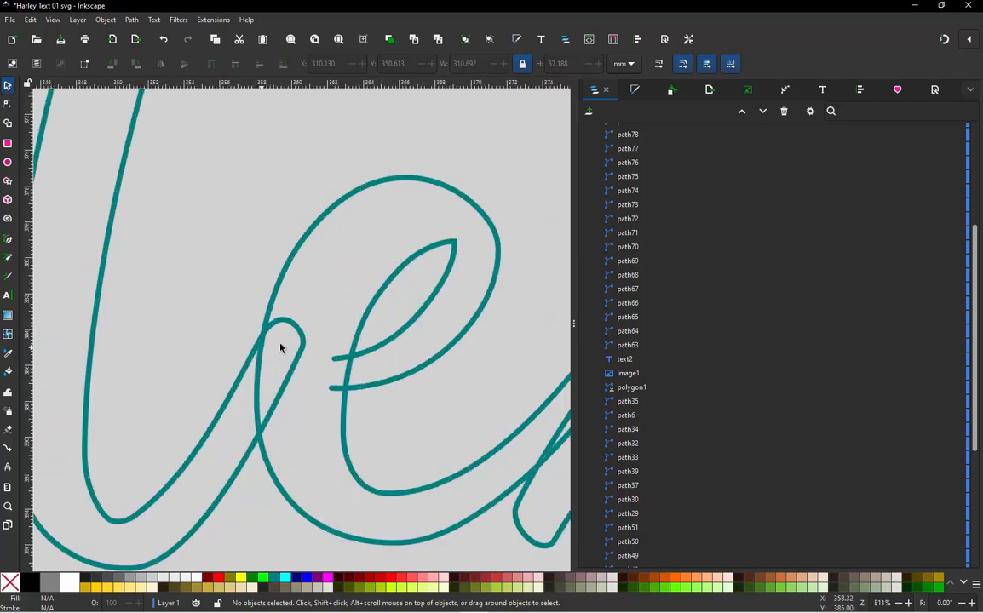
{"action": "double_click", "coordinate": [281, 326]}
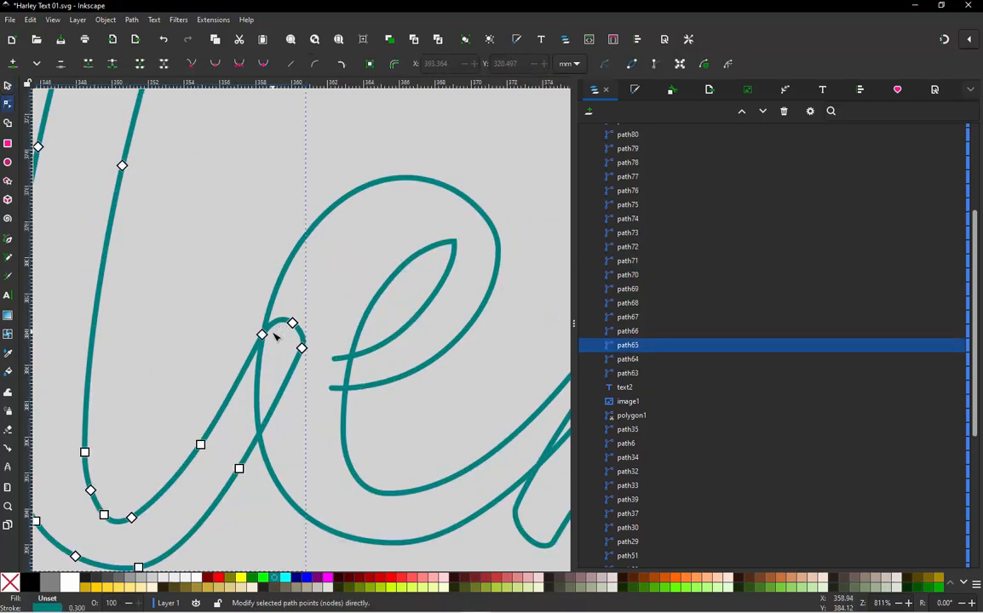
{"action": "left_click", "coordinate": [261, 435], "text": "ctrl+alt"}
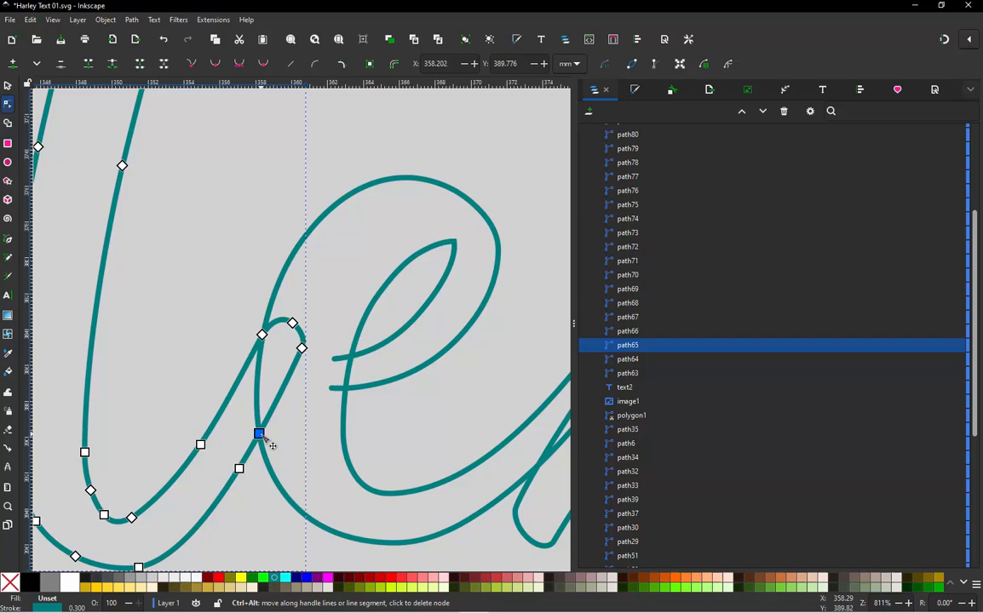
{"action": "left_click", "coordinate": [301, 348], "text": "ctrl+alt"}
{"action": "left_click", "coordinate": [292, 324], "text": "ctrl+alt"}
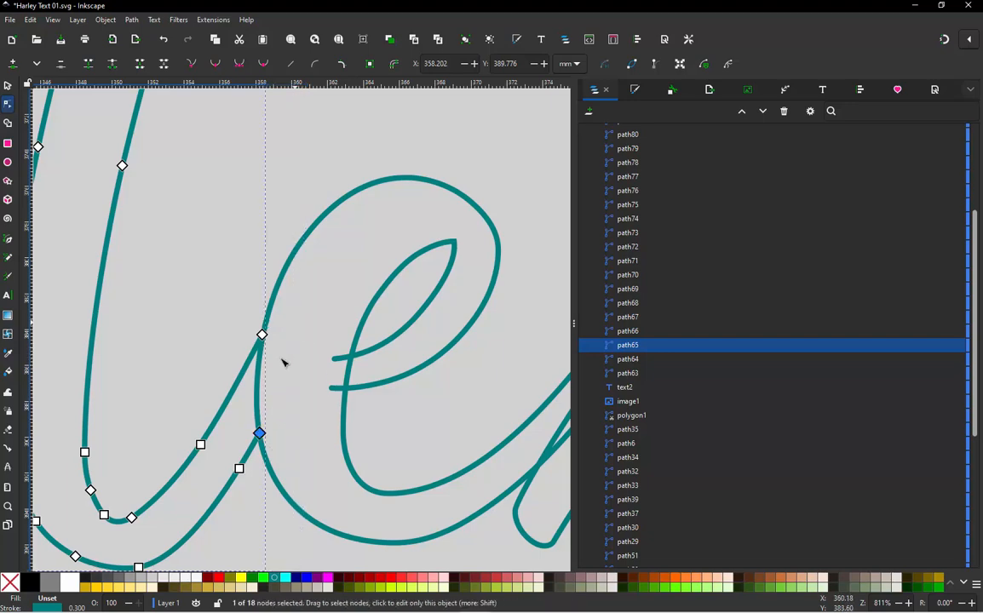
- On the neighbouring e, add a node where its tail crosses the x's edge and delete the lower node of the tail's rounded end
{"action": "scroll", "coordinate": [235, 369], "scroll_direction": "down", "scroll_amount": 3, "text": "ctrl"}
{"action": "scroll", "coordinate": [511, 392], "scroll_direction": "up", "scroll_amount": 3, "text": "ctrl"}
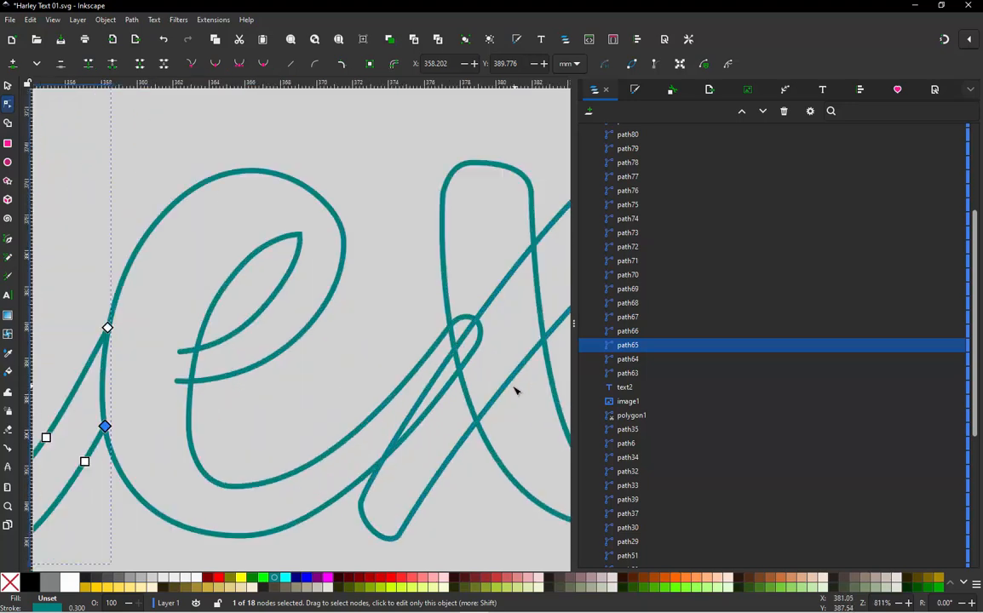
{"action": "left_click", "coordinate": [350, 487]}
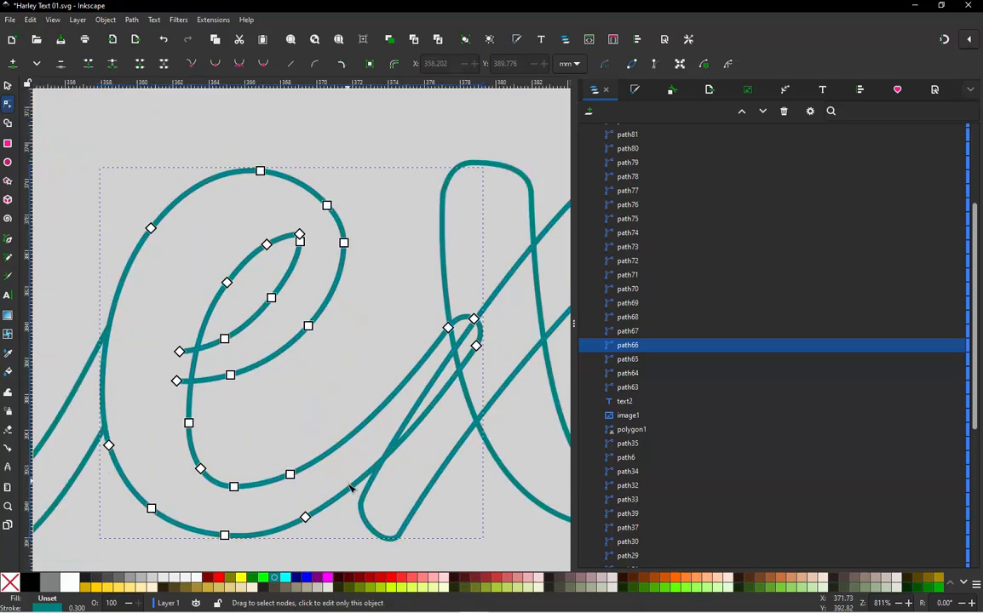
{"action": "left_click", "coordinate": [352, 490]}
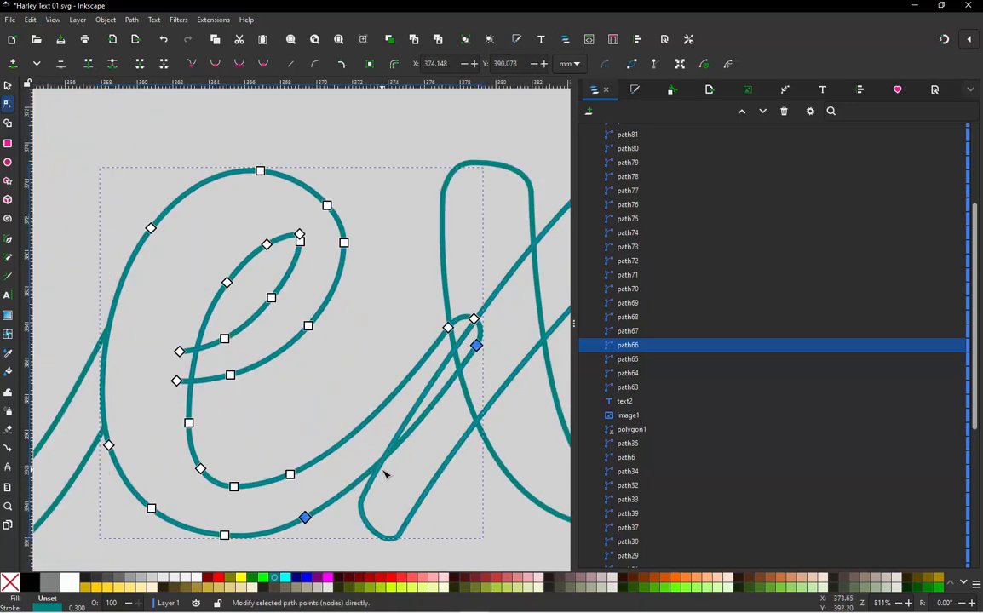
{"action": "left_click", "coordinate": [382, 460], "text": "ctrl+alt"}
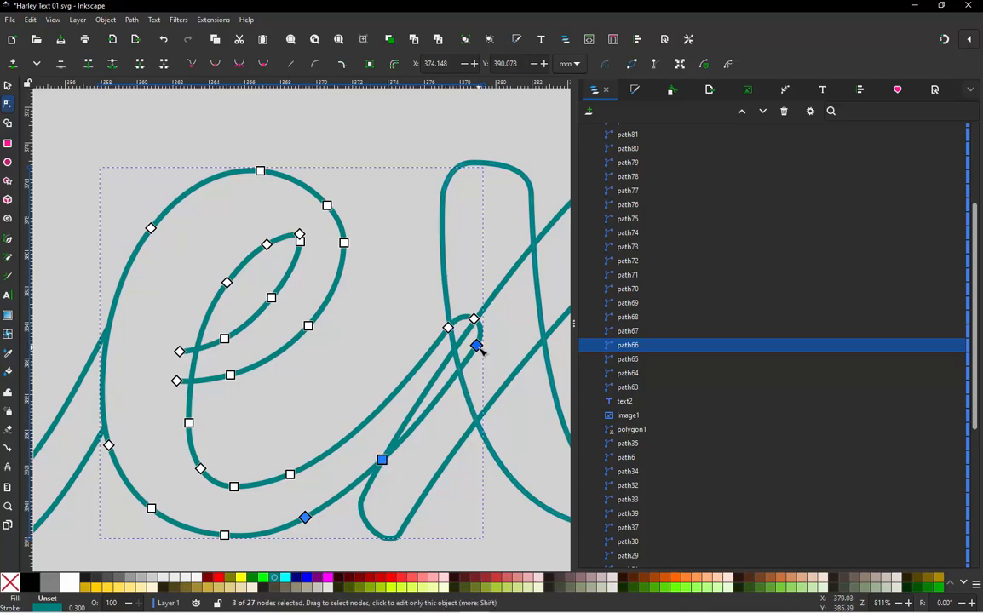
{"action": "left_click", "coordinate": [477, 346], "text": "ctrl+alt"}
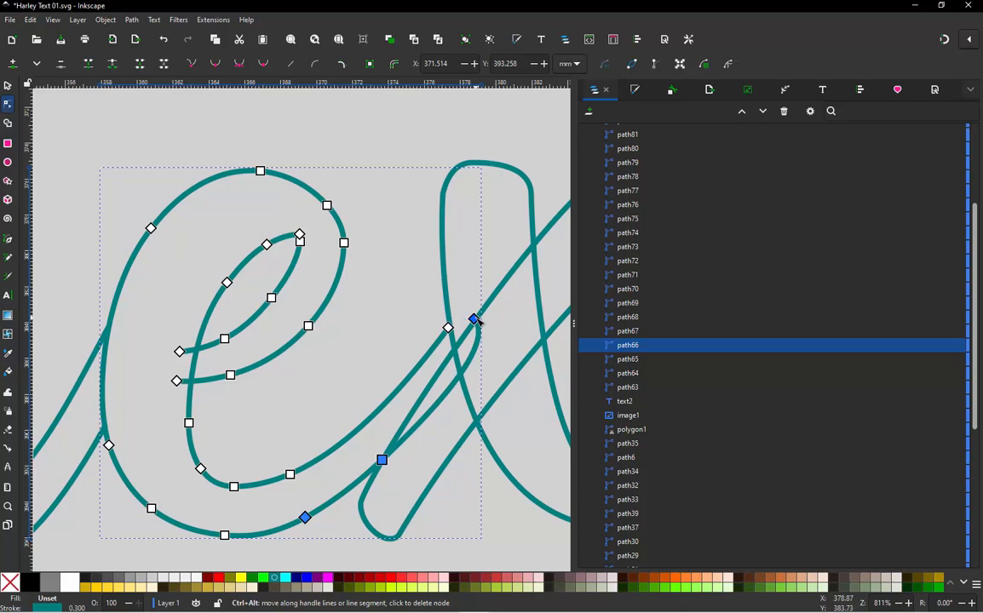
- Try deleting the e's remaining outer tail-end node and making its lower tail segment a straight line, undoing each attempt
{"action": "left_click", "coordinate": [475, 320], "text": "ctrl+alt"}
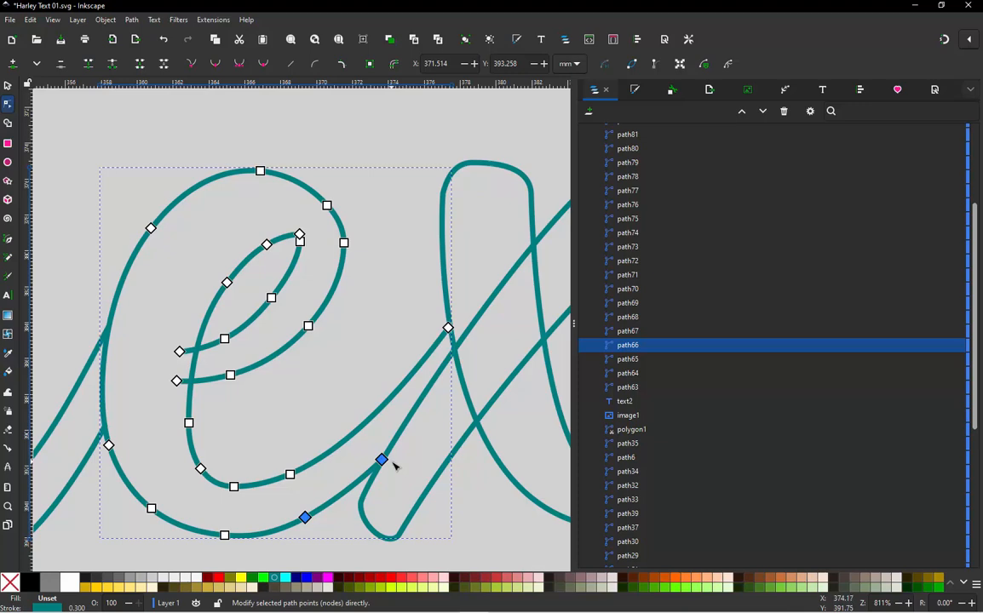
{"action": "key", "text": "ctrl+z"}
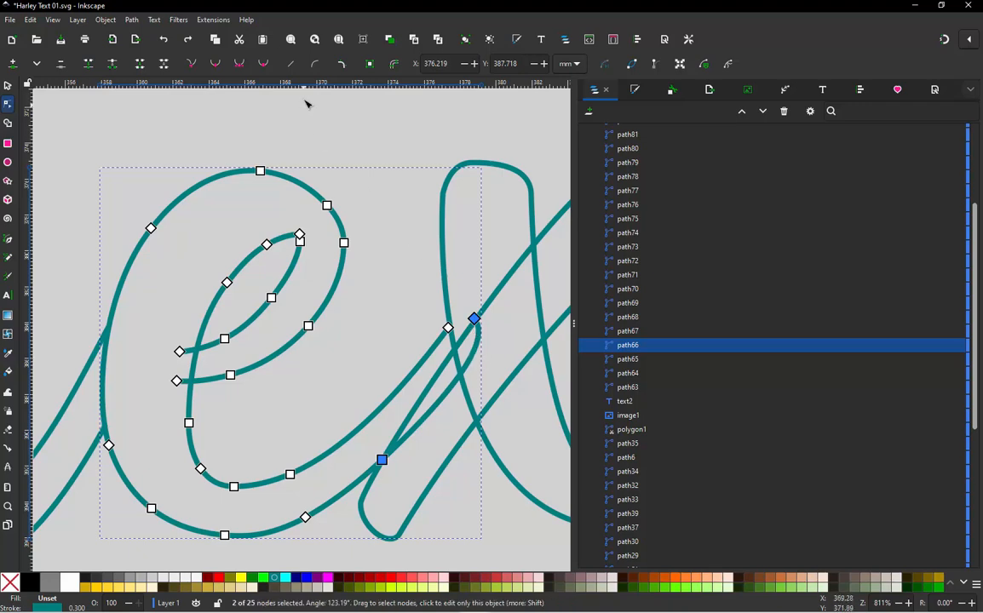
{"action": "left_click", "coordinate": [291, 65]}
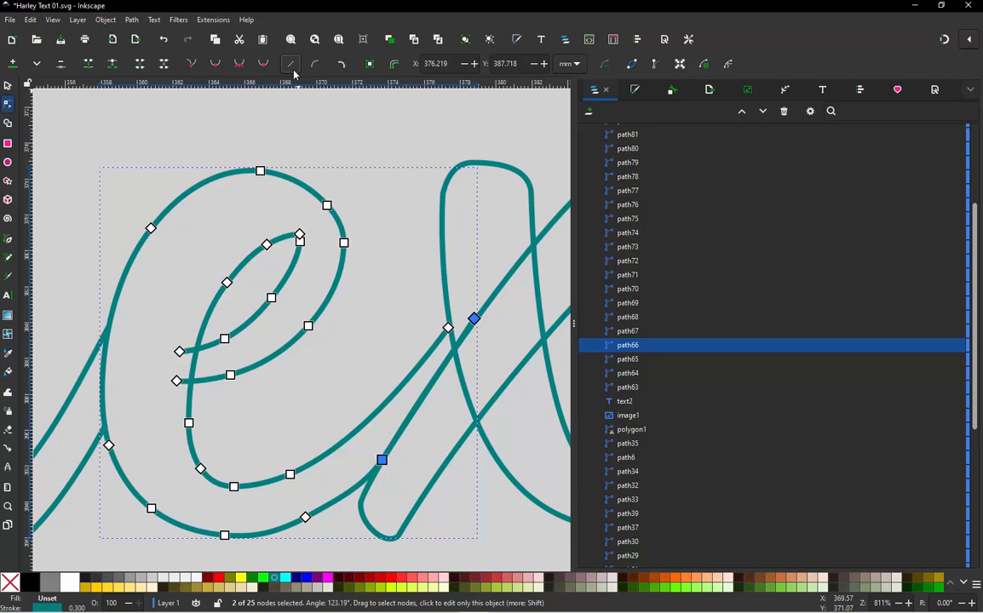
{"action": "key", "text": "ctrl+z"}
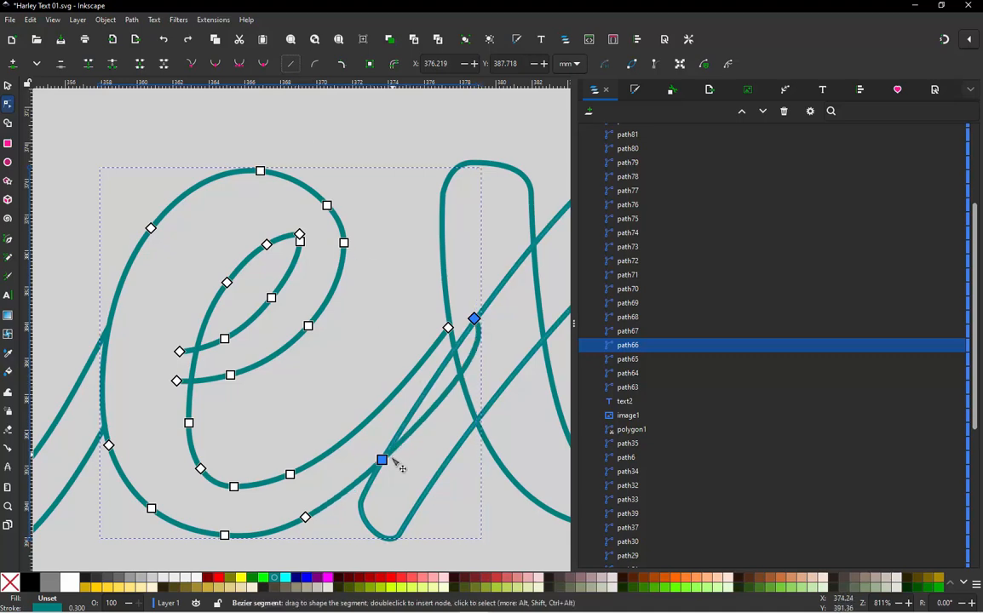
{"action": "right_click", "coordinate": [383, 461]}
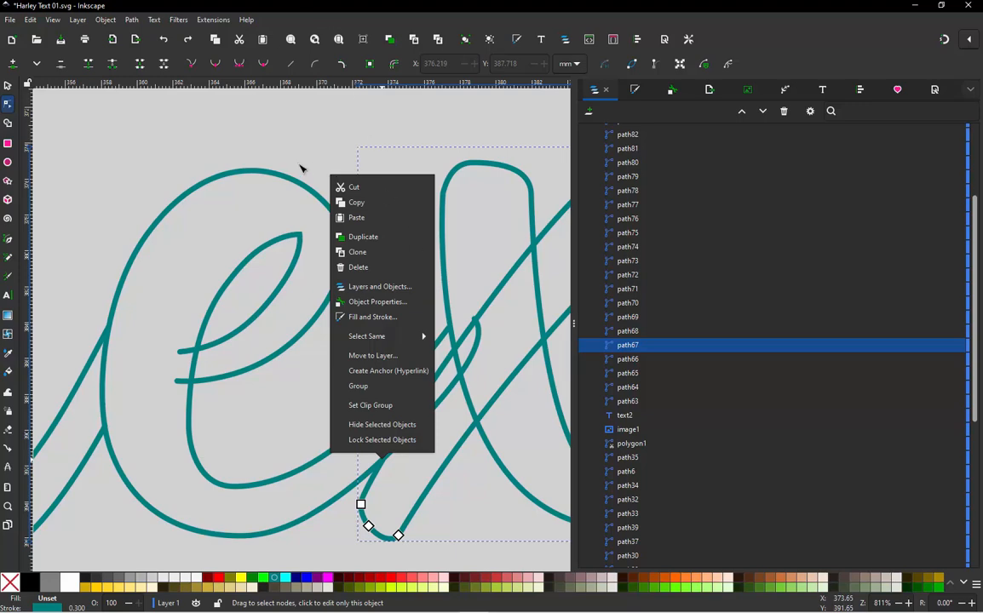
{"action": "left_click", "coordinate": [271, 148]}
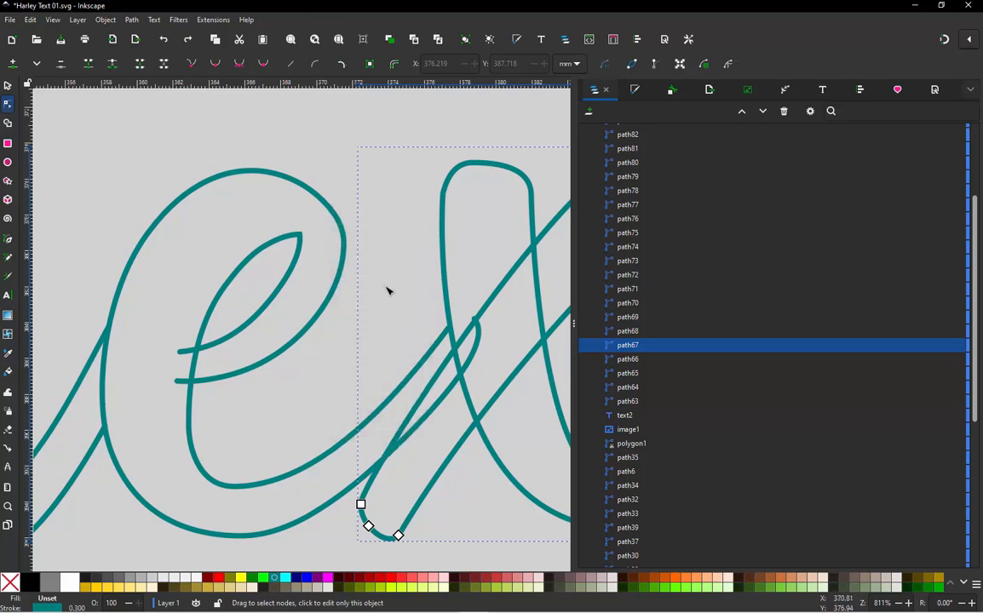
- Make the first teal e's lower tail segment a straight line and trim its end back to a node on the x's edge
{"action": "left_click", "coordinate": [338, 498]}
{"action": "left_click", "coordinate": [382, 460]}
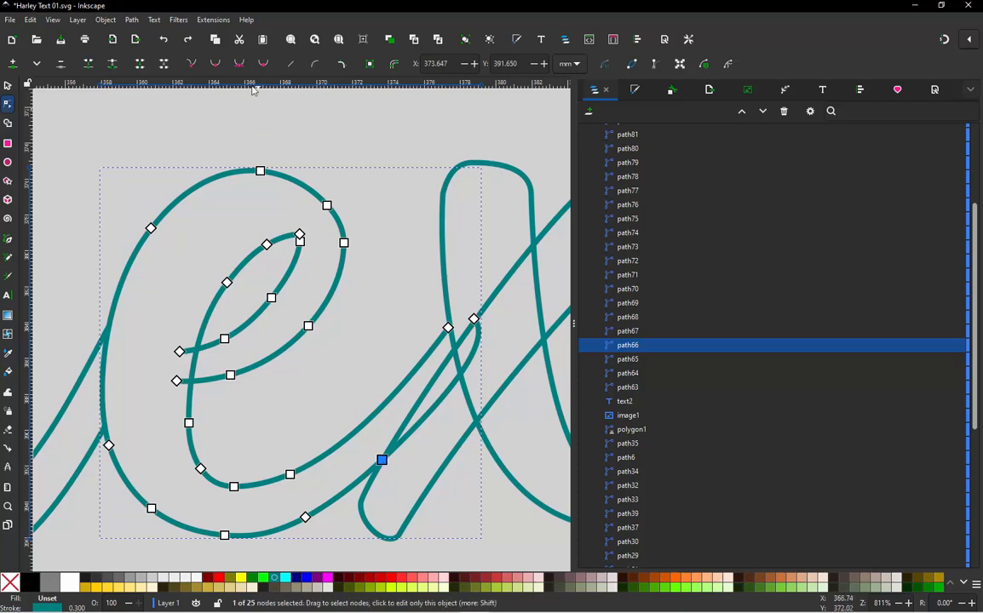
{"action": "left_click", "coordinate": [192, 67]}
{"action": "left_click", "coordinate": [473, 319], "text": "shift"}
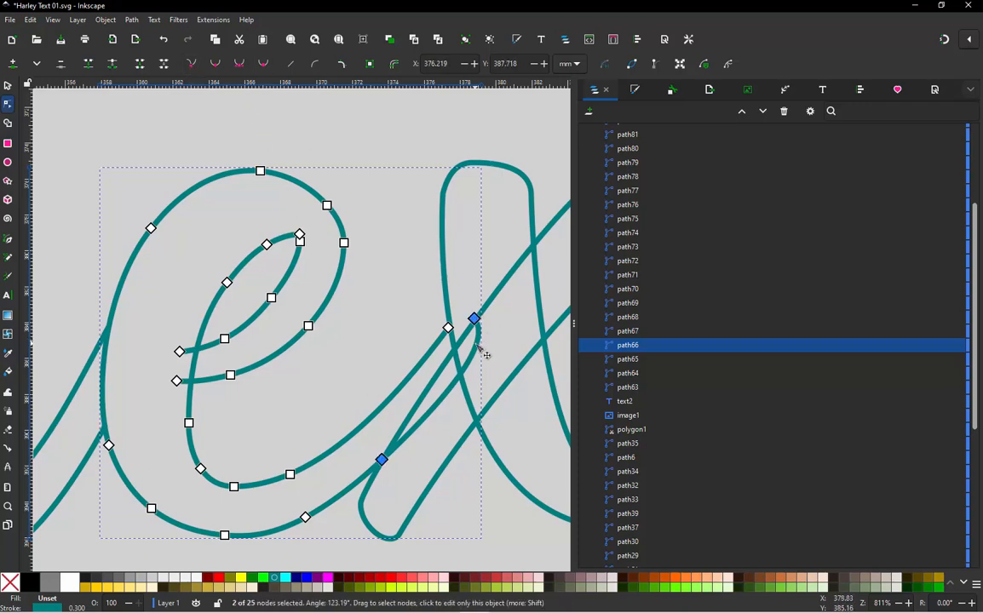
{"action": "left_click", "coordinate": [291, 65]}
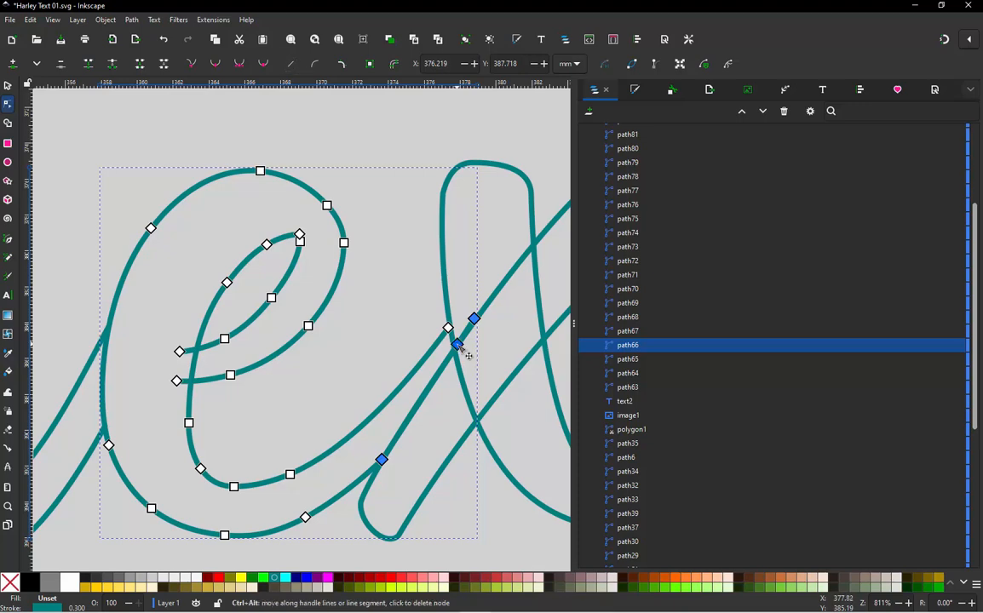
{"action": "left_click_drag", "start_coordinate": [473, 319], "coordinate": [456, 344]}
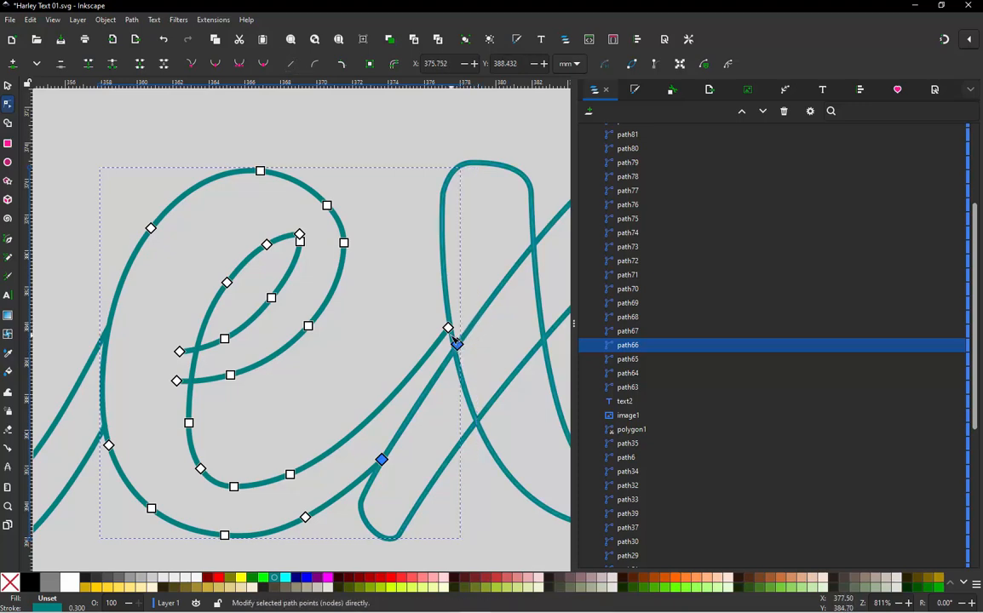
- Move the first teal e away from the x to check its trimmed tail, and undo the move
{"action": "left_click", "coordinate": [7, 85]}
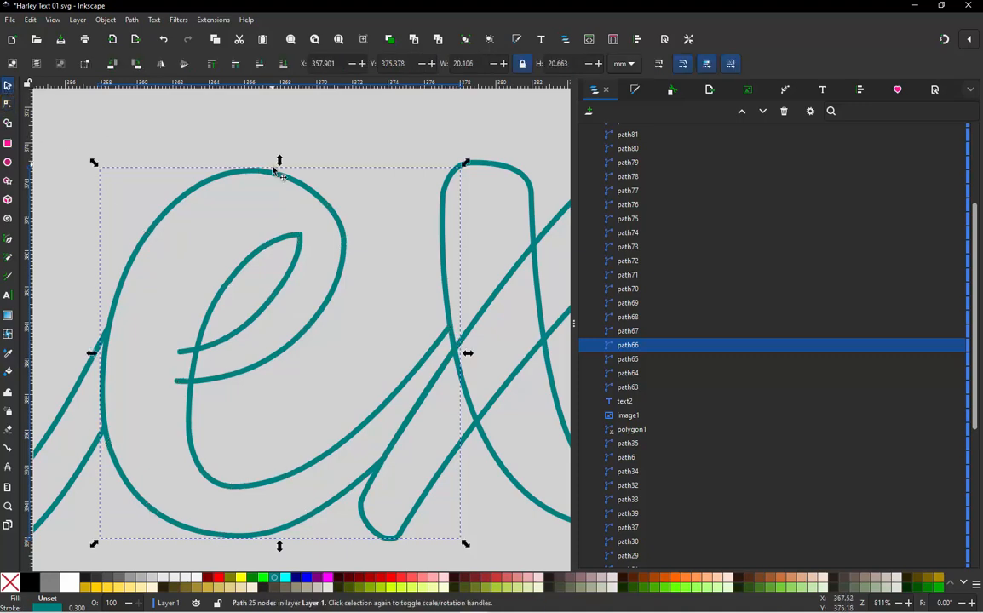
{"action": "left_click_drag", "start_coordinate": [309, 193], "coordinate": [225, 155]}
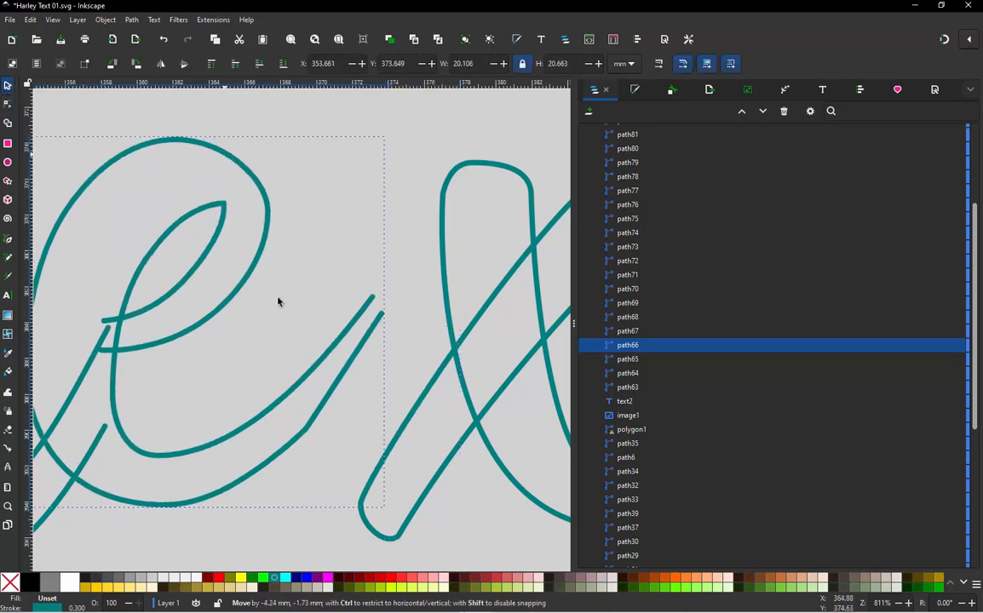
{"action": "left_click_drag", "start_coordinate": [278, 302], "coordinate": [277, 301]}
{"action": "key", "text": "ctrl+z"}
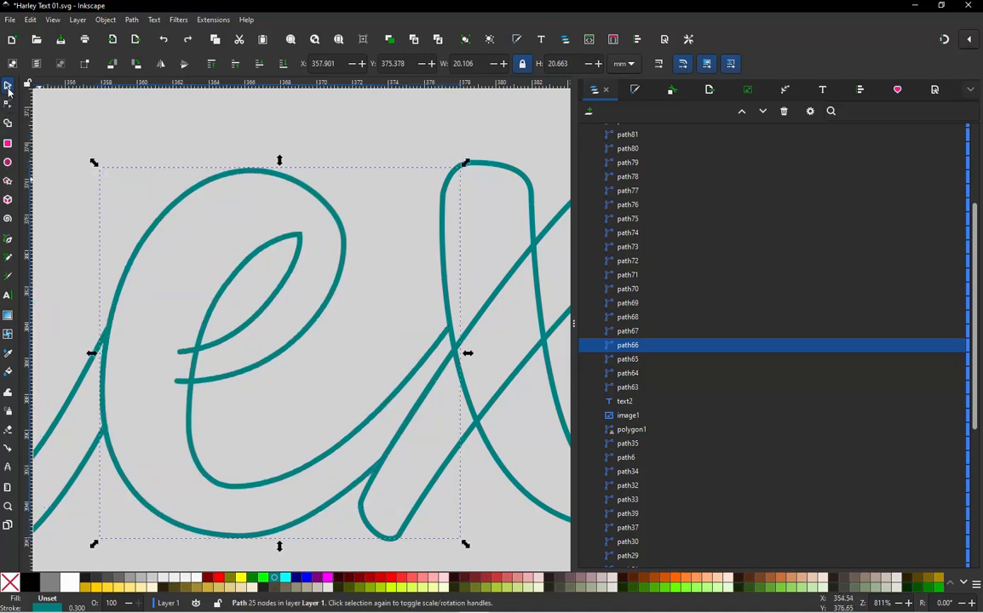
{"action": "left_click", "coordinate": [297, 351]}
- Trim the teal x's tail by adding nodes where it crosses the second e's edge and deleting the three nodes of its rounded end
{"action": "scroll", "coordinate": [295, 350], "scroll_direction": "down", "scroll_amount": 2, "text": "ctrl"}
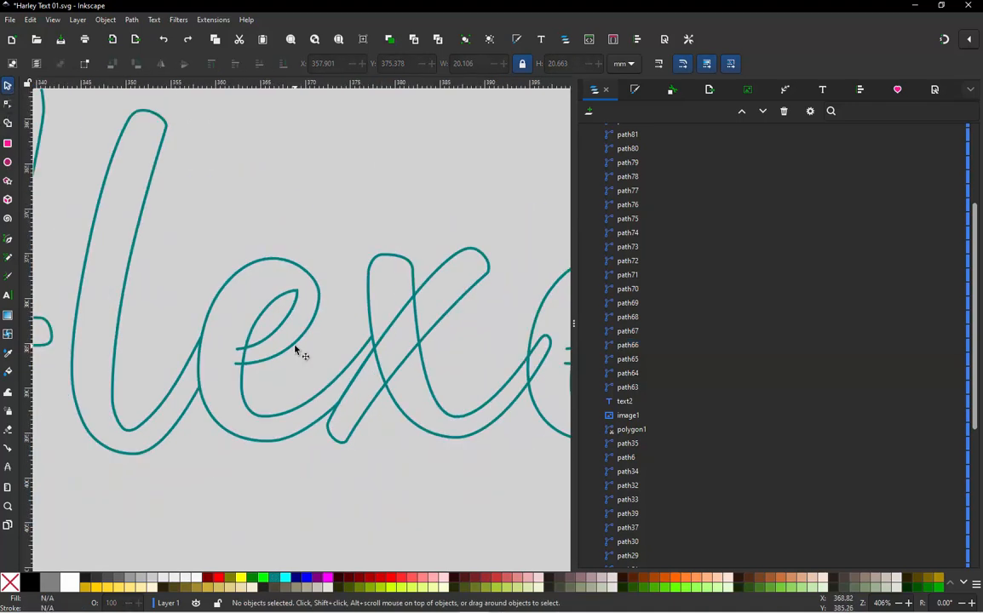
{"action": "scroll", "coordinate": [248, 333], "scroll_direction": "down", "scroll_amount": 2}
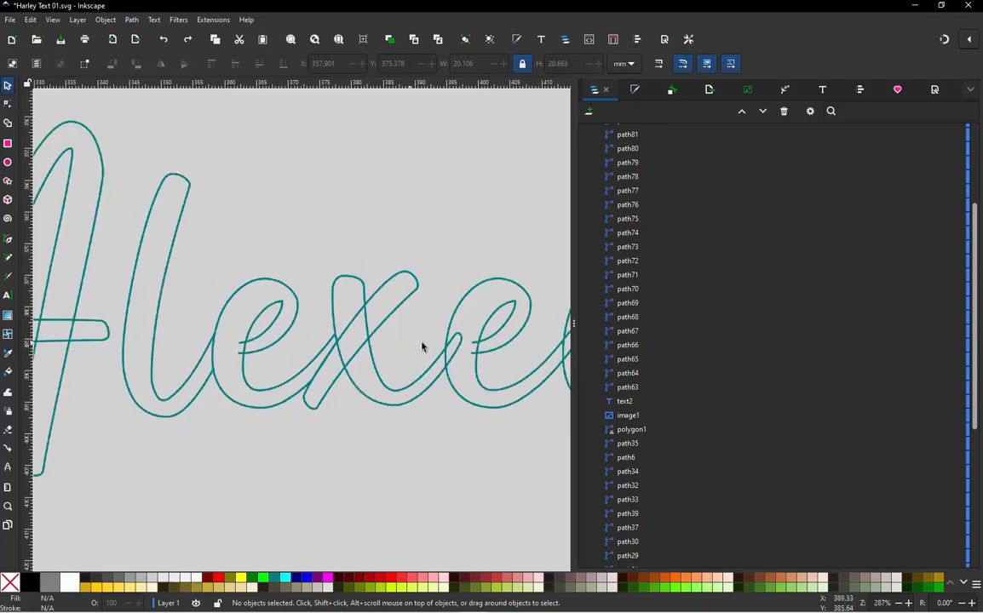
{"action": "scroll", "coordinate": [423, 344], "scroll_direction": "up", "scroll_amount": 2}
{"action": "scroll", "coordinate": [539, 352], "scroll_direction": "up", "scroll_amount": 1}
{"action": "scroll", "coordinate": [125, 296], "scroll_direction": "down", "scroll_amount": 2}
{"action": "scroll", "coordinate": [191, 329], "scroll_direction": "up", "scroll_amount": 3}
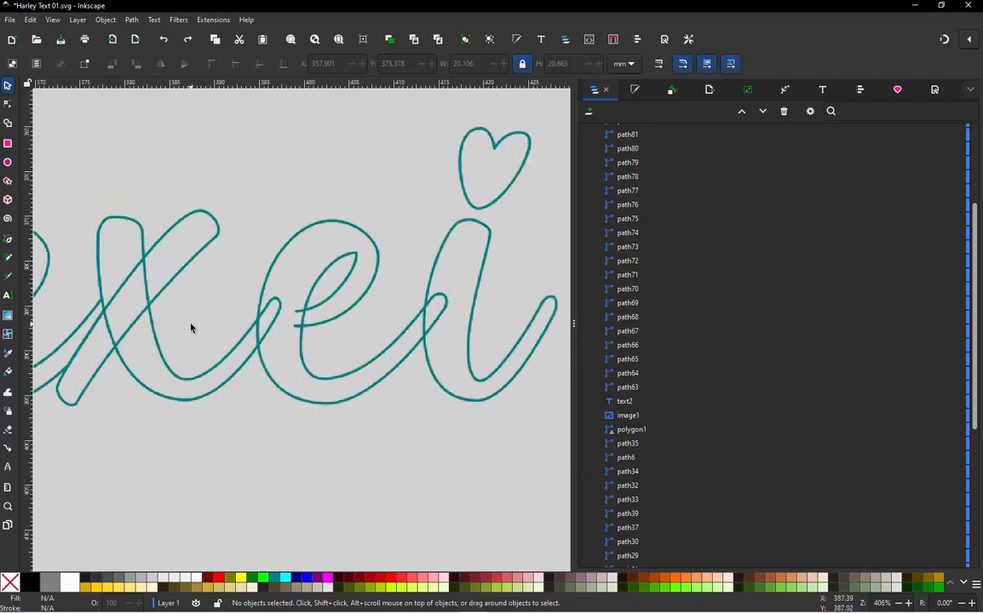
{"action": "left_click", "coordinate": [302, 340]}
{"action": "key", "text": "n"}
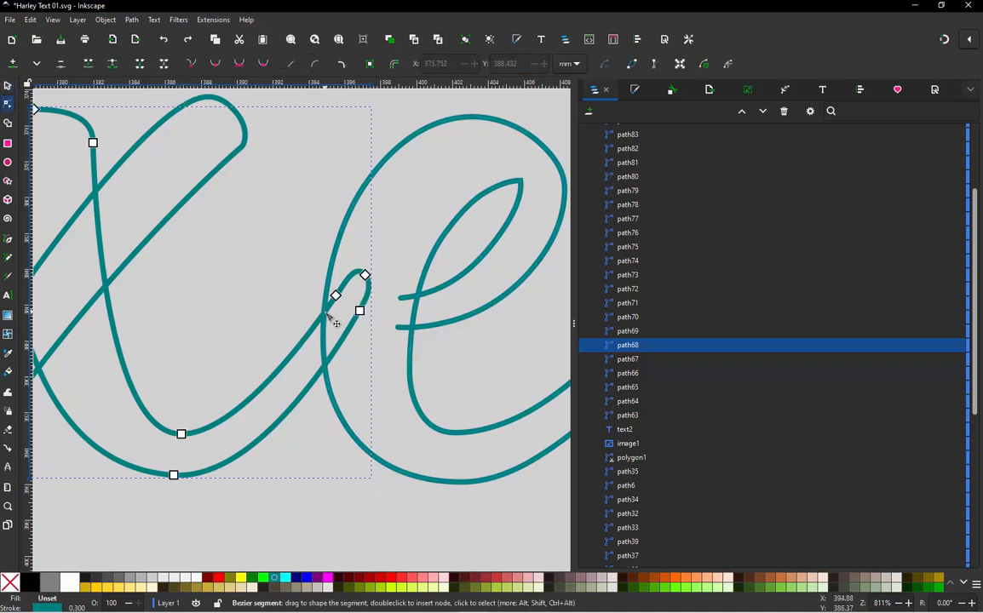
{"action": "left_click", "coordinate": [327, 317]}
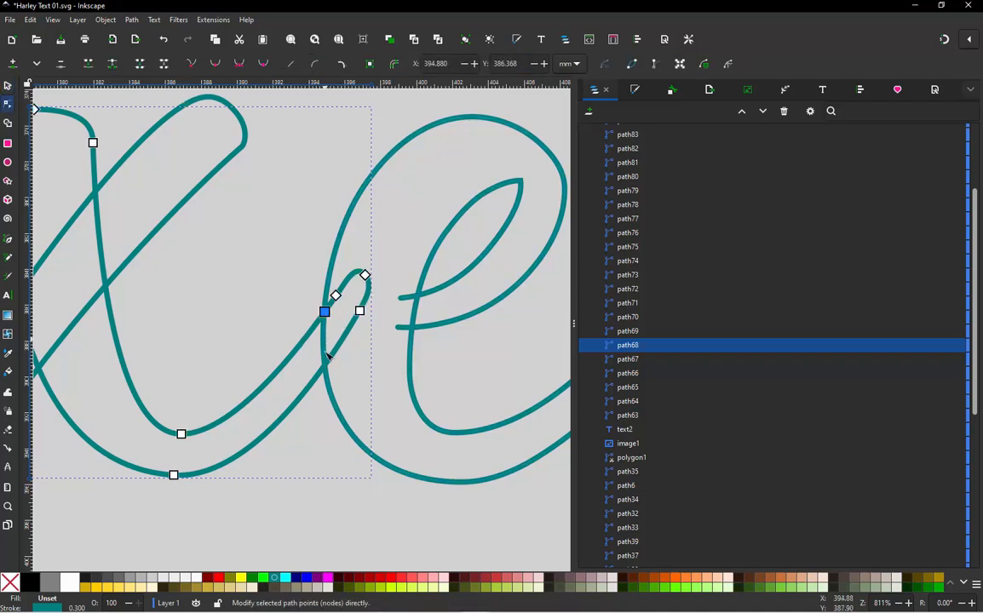
{"action": "left_click", "coordinate": [361, 311], "text": "ctrl+alt"}
{"action": "left_click", "coordinate": [336, 296], "text": "ctrl+alt"}
{"action": "left_click", "coordinate": [365, 275], "text": "ctrl+alt"}
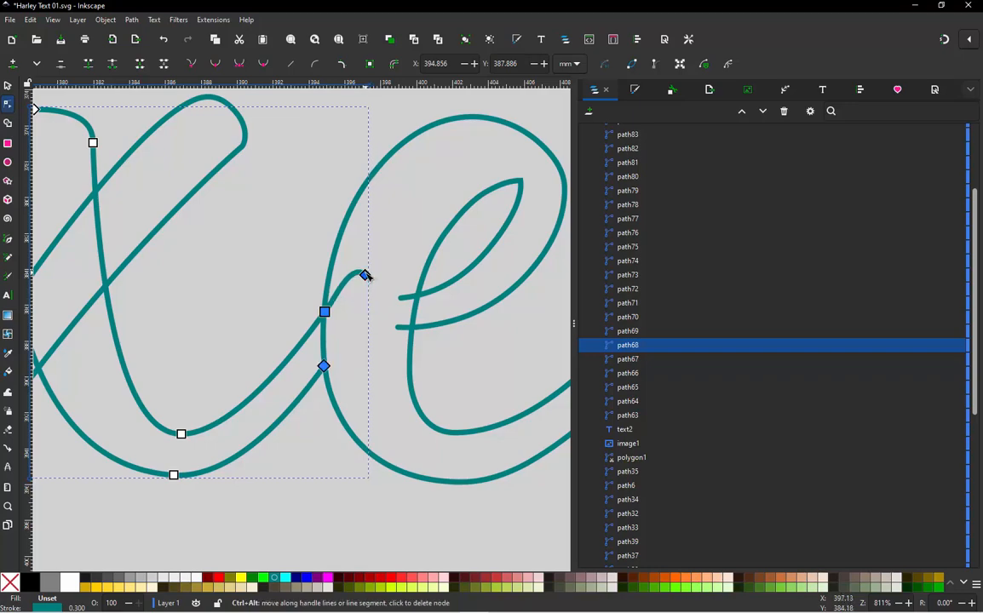
{"action": "left_click", "coordinate": [366, 275], "text": "ctrl+alt"}
- Trim the second teal e's tail by adding nodes where it crosses the i's edge and deleting the three rounded-end nodes
{"action": "scroll", "coordinate": [258, 281], "scroll_direction": "down", "scroll_amount": 2}
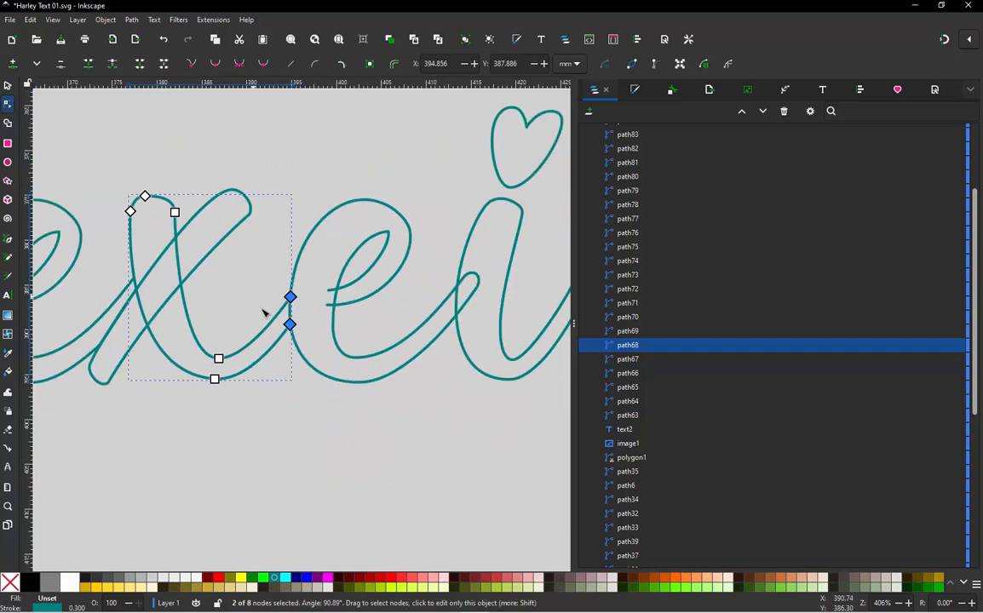
{"action": "scroll", "coordinate": [469, 307], "scroll_direction": "up", "scroll_amount": 1}
{"action": "scroll", "coordinate": [479, 307], "scroll_direction": "up", "scroll_amount": 2}
{"action": "left_click", "coordinate": [433, 253]}
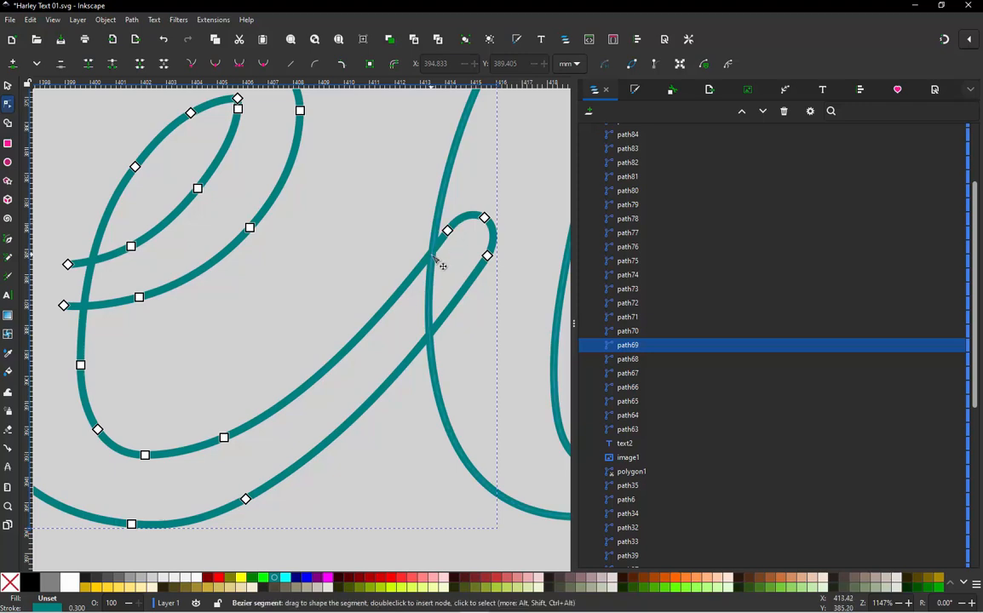
{"action": "left_click", "coordinate": [431, 252], "text": "ctrl+alt"}
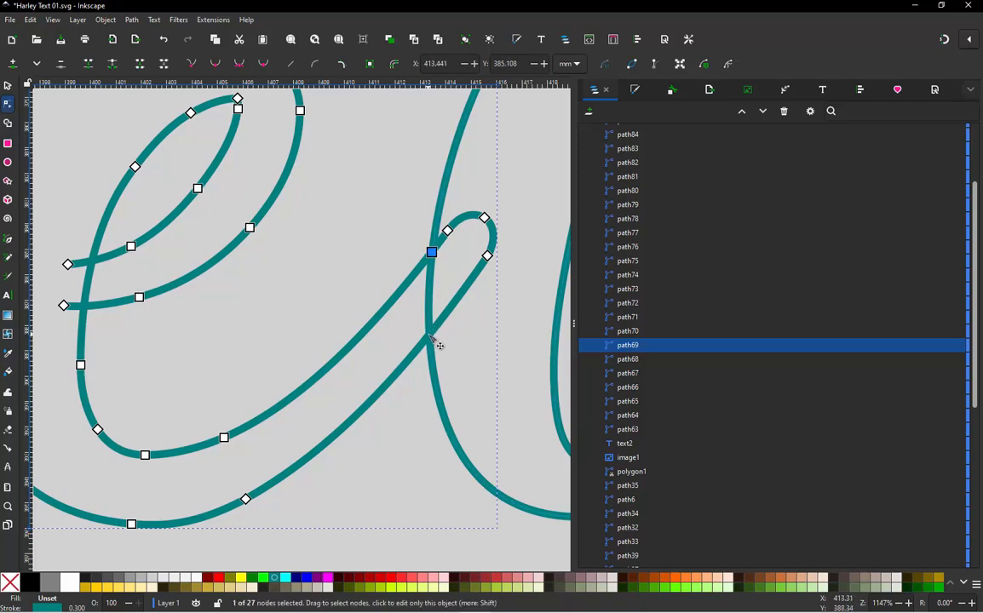
{"action": "left_click", "coordinate": [430, 334], "text": "ctrl+alt"}
{"action": "left_click", "coordinate": [487, 257], "text": "ctrl+alt"}
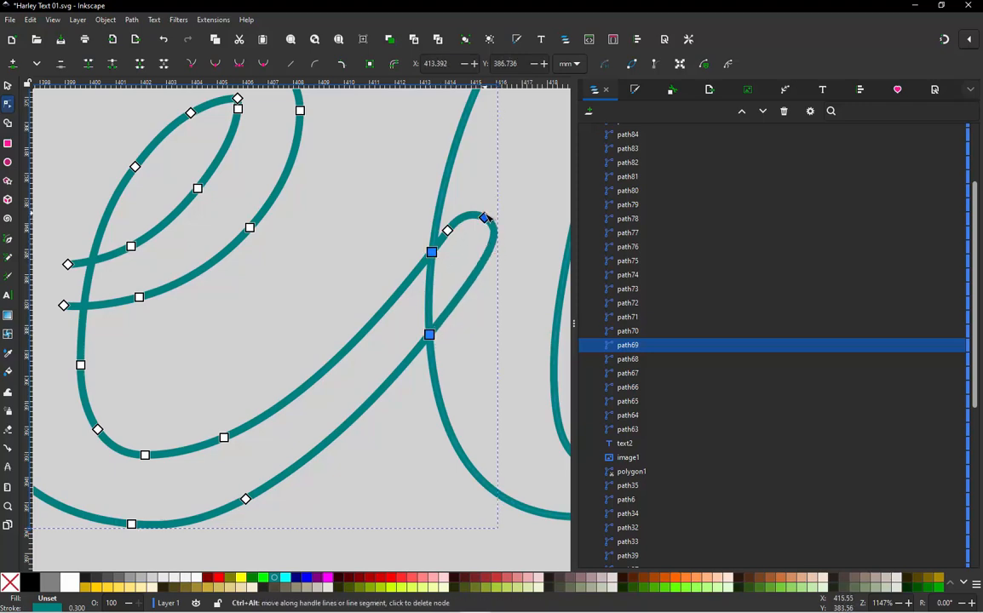
{"action": "left_click", "coordinate": [484, 217], "text": "ctrl+alt"}
{"action": "left_click", "coordinate": [485, 218], "text": "ctrl+alt"}
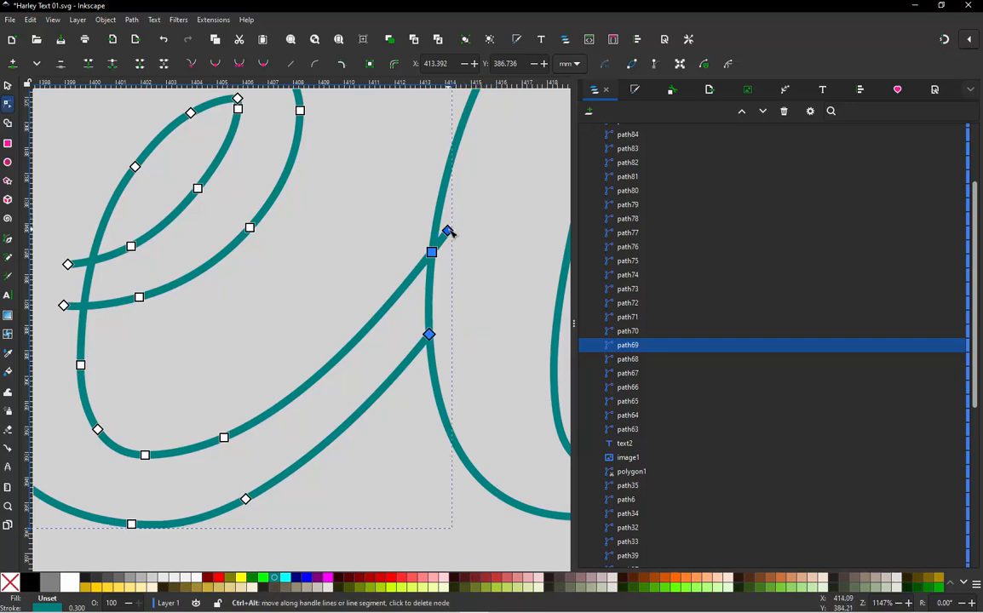
{"action": "left_click", "coordinate": [448, 230], "text": "ctrl+alt"}
- In the lower cyan word, add nodes where the e's tail crosses the i's edge and delete the three nodes of its rounded end
{"action": "scroll", "coordinate": [296, 298], "scroll_direction": "down", "scroll_amount": 3}
{"action": "scroll", "coordinate": [534, 324], "scroll_direction": "down", "scroll_amount": 2}
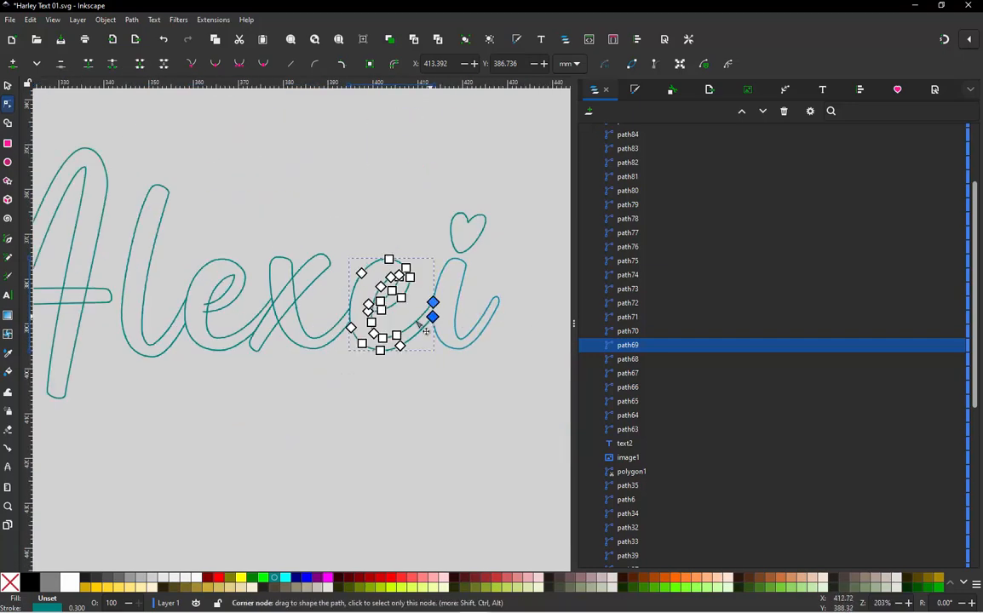
{"action": "scroll", "coordinate": [174, 312], "scroll_direction": "down", "scroll_amount": 1}
{"action": "scroll", "coordinate": [438, 314], "scroll_direction": "up", "scroll_amount": 3}
{"action": "scroll", "coordinate": [399, 317], "scroll_direction": "down", "scroll_amount": 2}
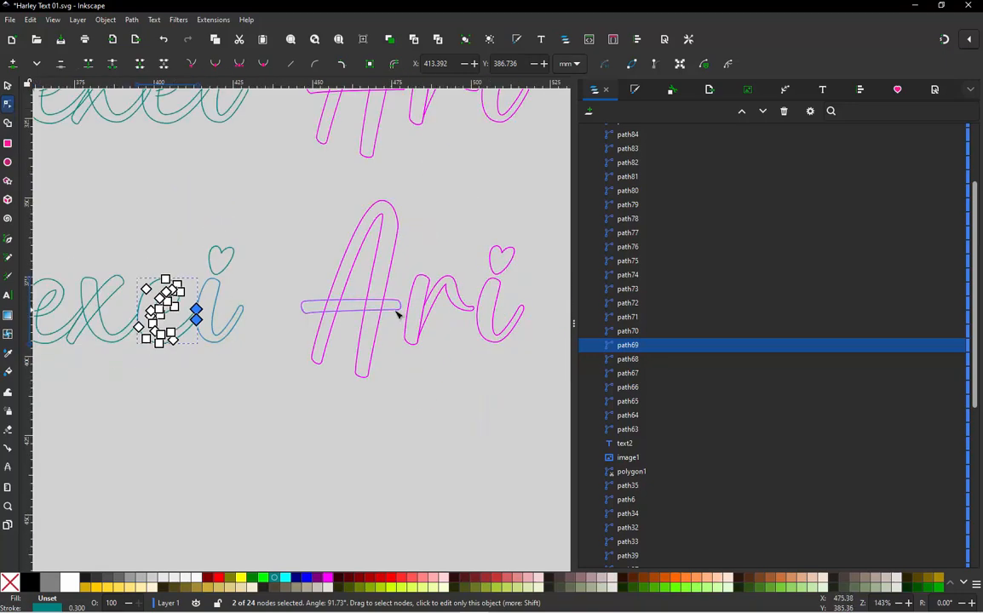
{"action": "scroll", "coordinate": [456, 305], "scroll_direction": "up", "scroll_amount": 2}
{"action": "scroll", "coordinate": [127, 290], "scroll_direction": "down", "scroll_amount": 1}
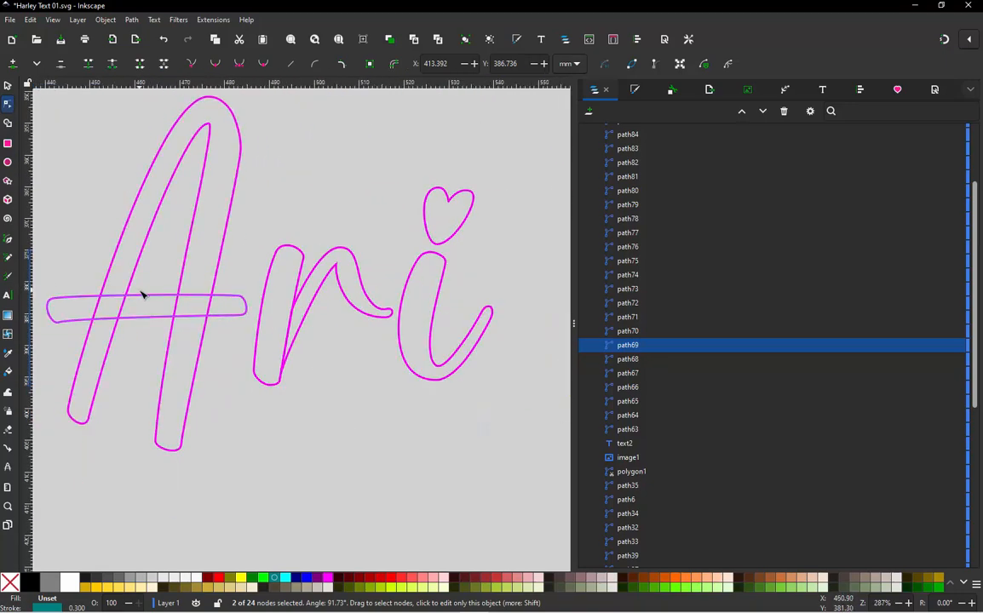
{"action": "scroll", "coordinate": [238, 300], "scroll_direction": "down", "scroll_amount": 1}
{"action": "scroll", "coordinate": [412, 313], "scroll_direction": "down", "scroll_amount": 3}
{"action": "scroll", "coordinate": [439, 302], "scroll_direction": "up", "scroll_amount": 7}
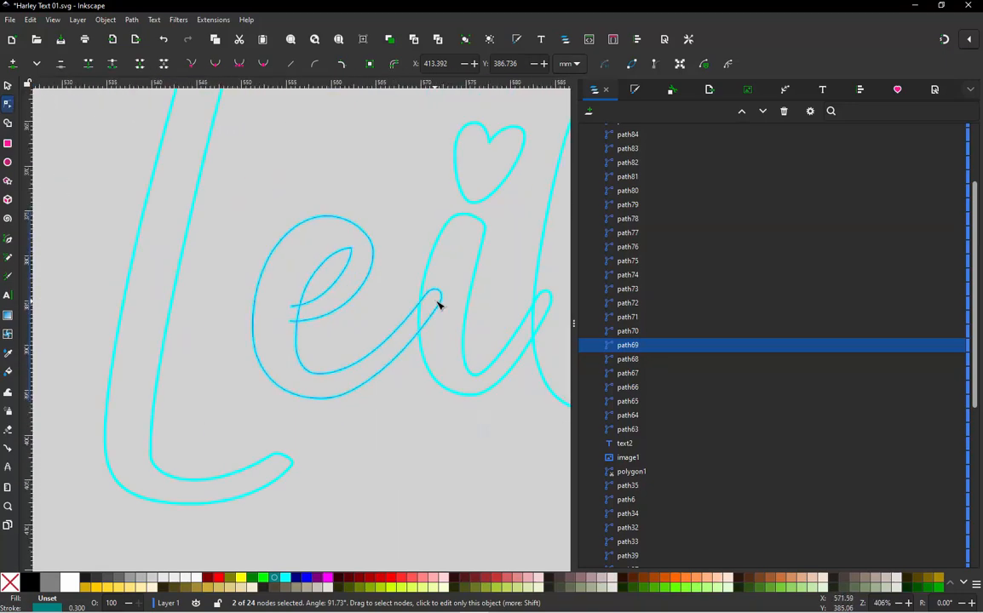
{"action": "left_click", "coordinate": [392, 320]}
{"action": "left_click", "coordinate": [402, 303]}
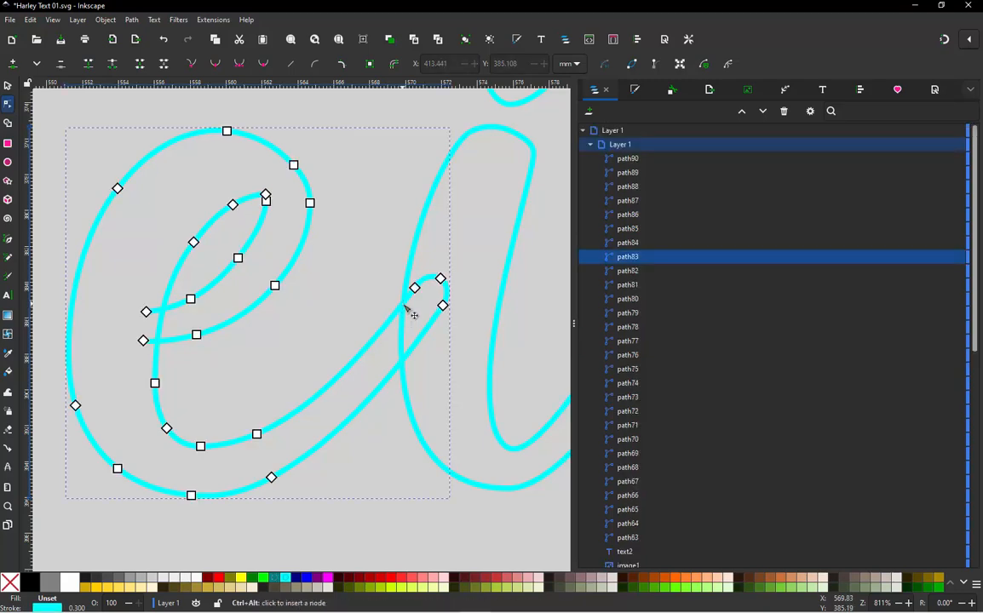
{"action": "left_click", "coordinate": [402, 360], "text": "ctrl+alt"}
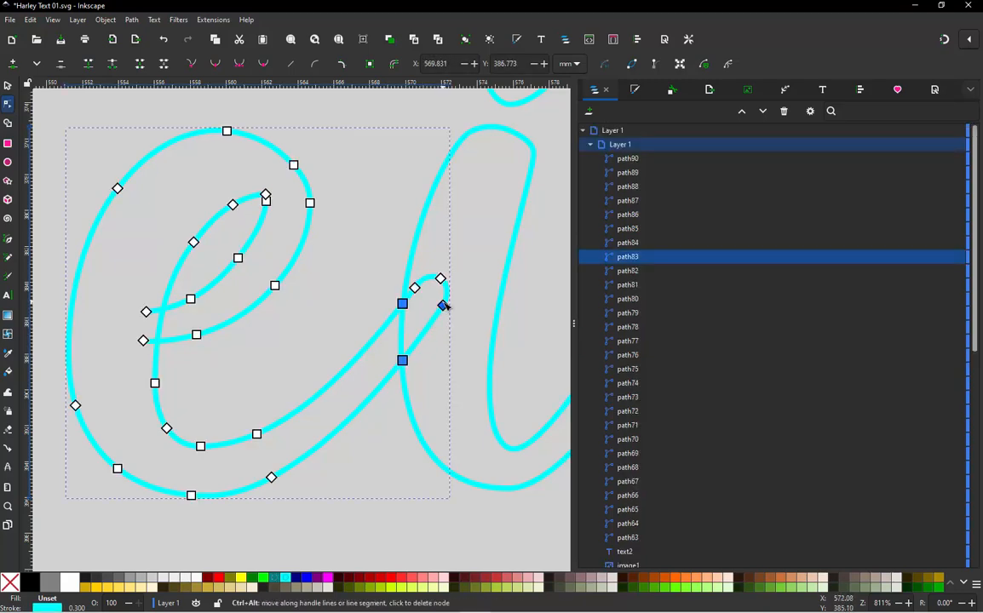
{"action": "left_click", "coordinate": [443, 304], "text": "ctrl+alt"}
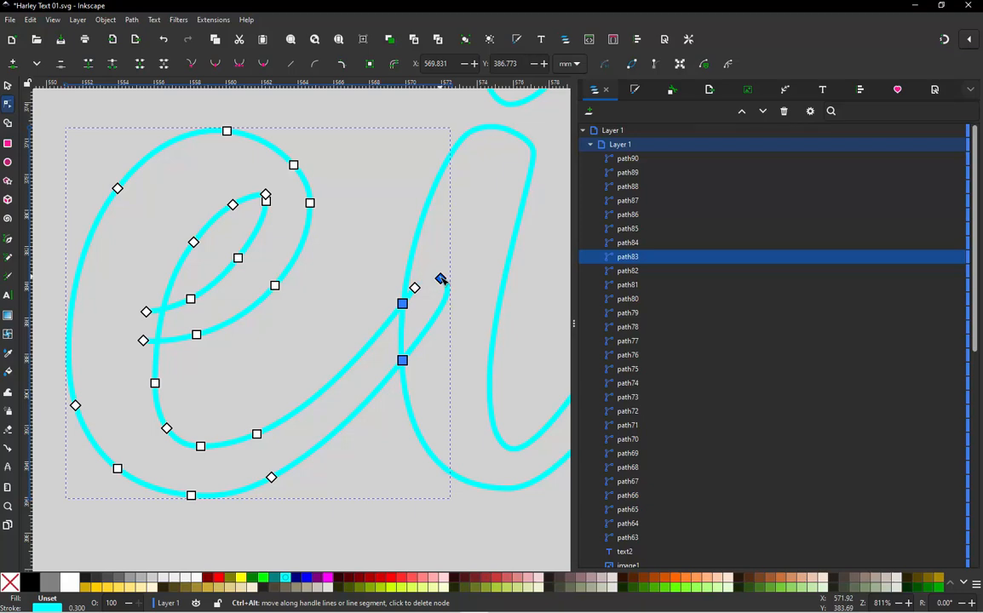
{"action": "left_click", "coordinate": [415, 287], "text": "ctrl+alt"}
- Trim the cyan i's tail by adding nodes where it crosses the l's edge and deleting the three nodes beyond them
{"action": "scroll", "coordinate": [286, 288], "scroll_direction": "down", "scroll_amount": 3}
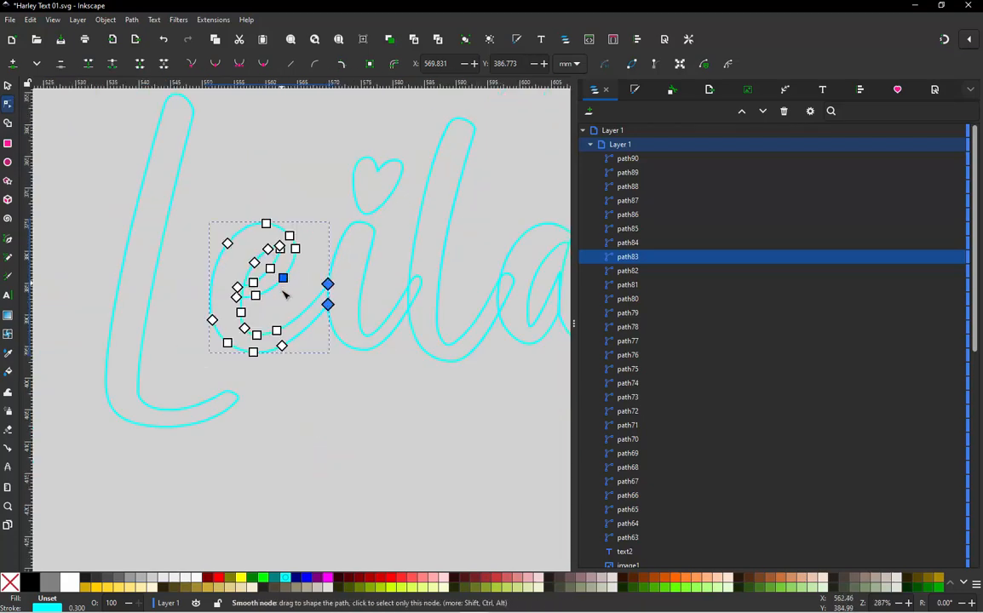
{"action": "scroll", "coordinate": [452, 295], "scroll_direction": "up", "scroll_amount": 2}
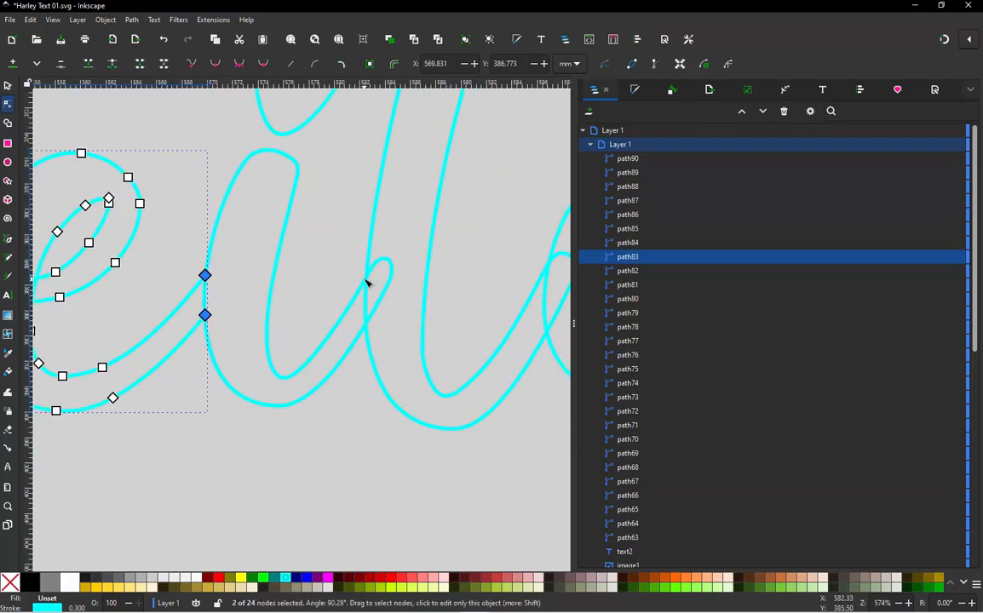
{"action": "left_click", "coordinate": [367, 283]}
{"action": "left_click", "coordinate": [364, 288]}
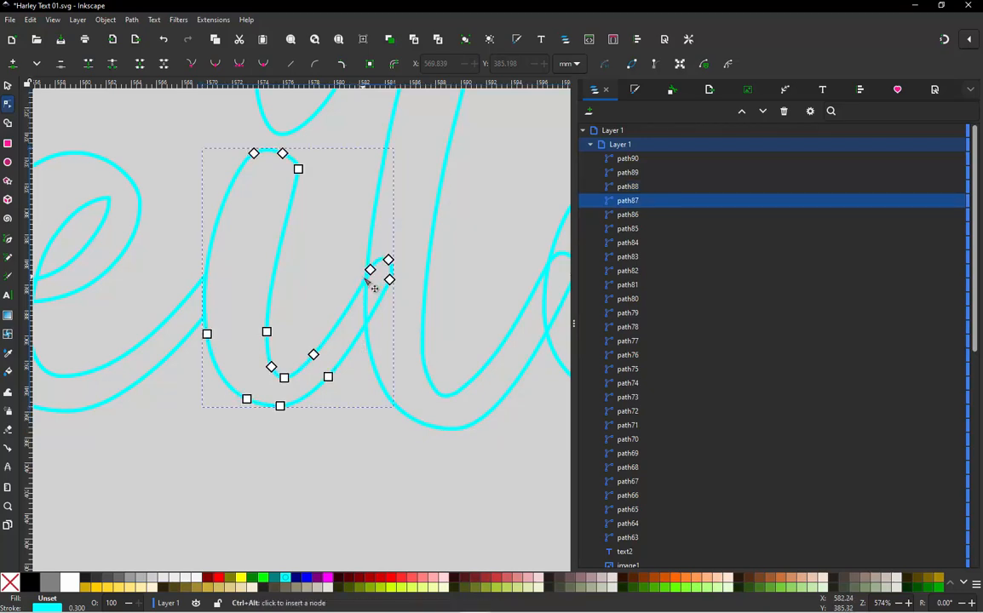
{"action": "left_click", "coordinate": [365, 279], "text": "ctrl+alt"}
{"action": "left_click", "coordinate": [366, 324], "text": "ctrl+alt"}
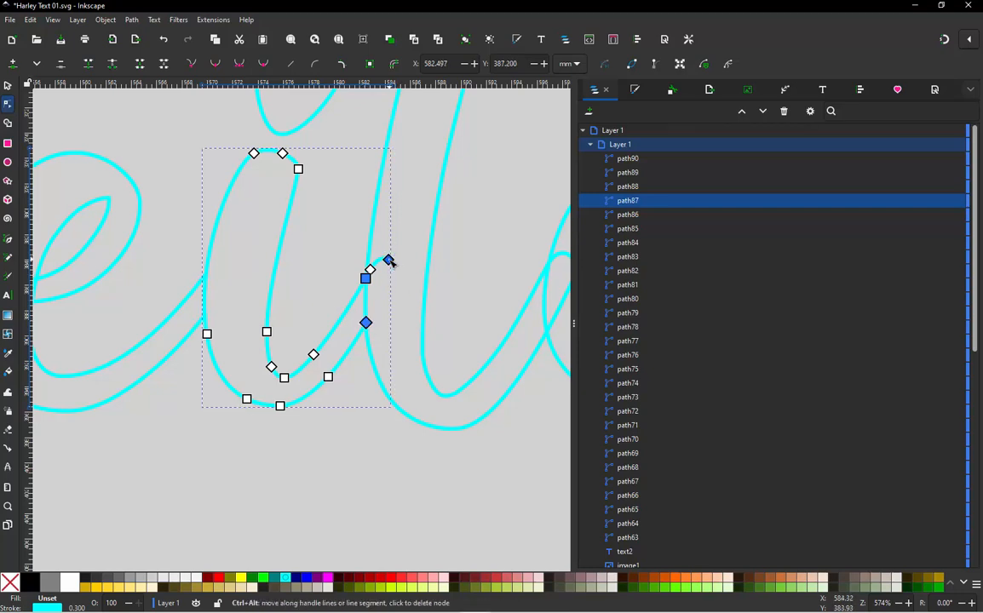
{"action": "left_click", "coordinate": [388, 260], "text": "ctrl+alt"}
{"action": "left_click", "coordinate": [371, 270], "text": "ctrl+alt"}
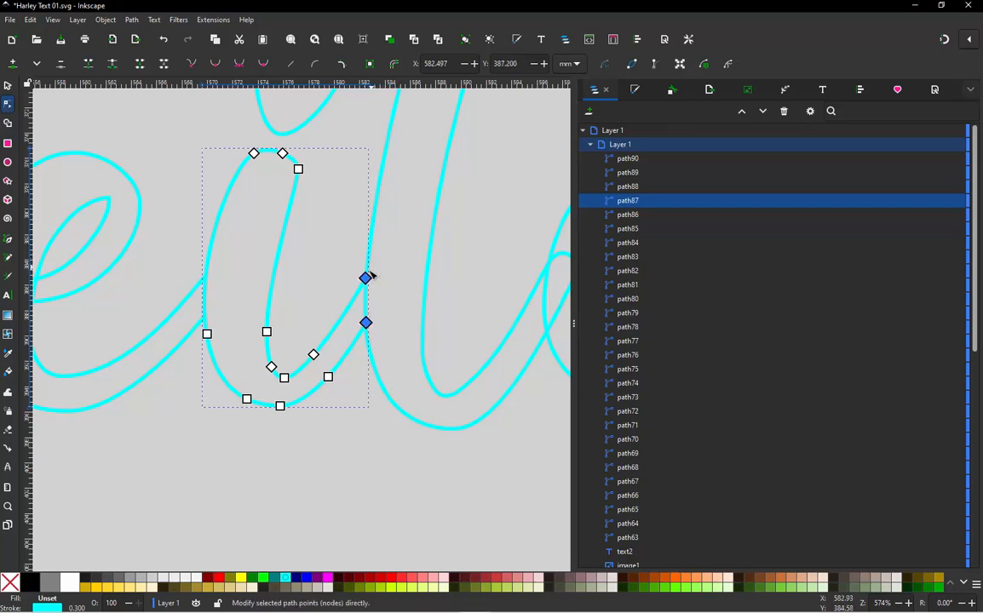
- On the cyan l, add a node where the tail's lower edge crosses the a and delete the two nodes of its rounded end
{"action": "scroll", "coordinate": [235, 346], "scroll_direction": "down", "scroll_amount": 4}
{"action": "scroll", "coordinate": [342, 347], "scroll_direction": "up", "scroll_amount": 5}
{"action": "scroll", "coordinate": [165, 371], "scroll_direction": "up", "scroll_amount": 1}
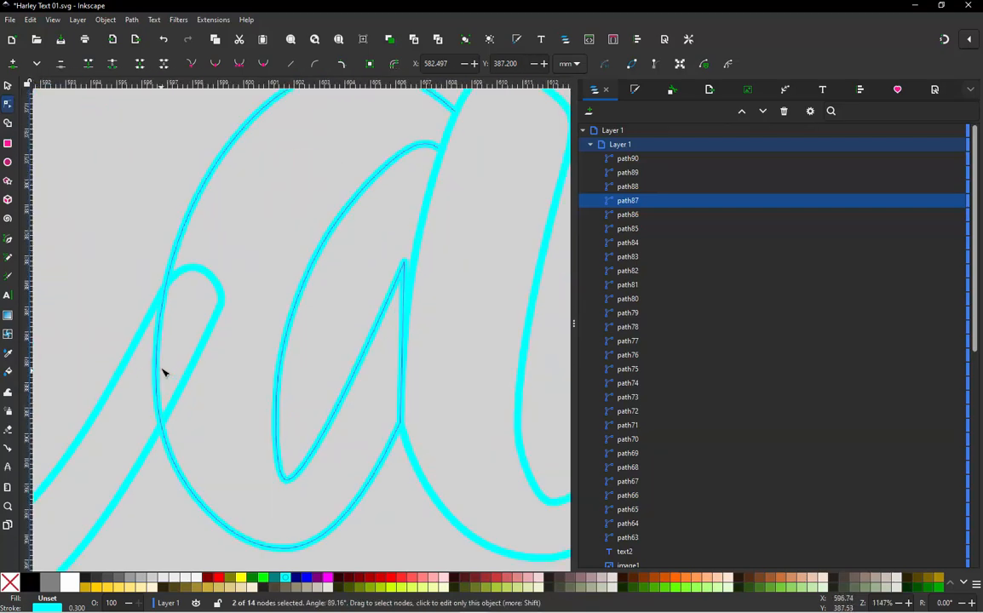
{"action": "left_click", "coordinate": [141, 340]}
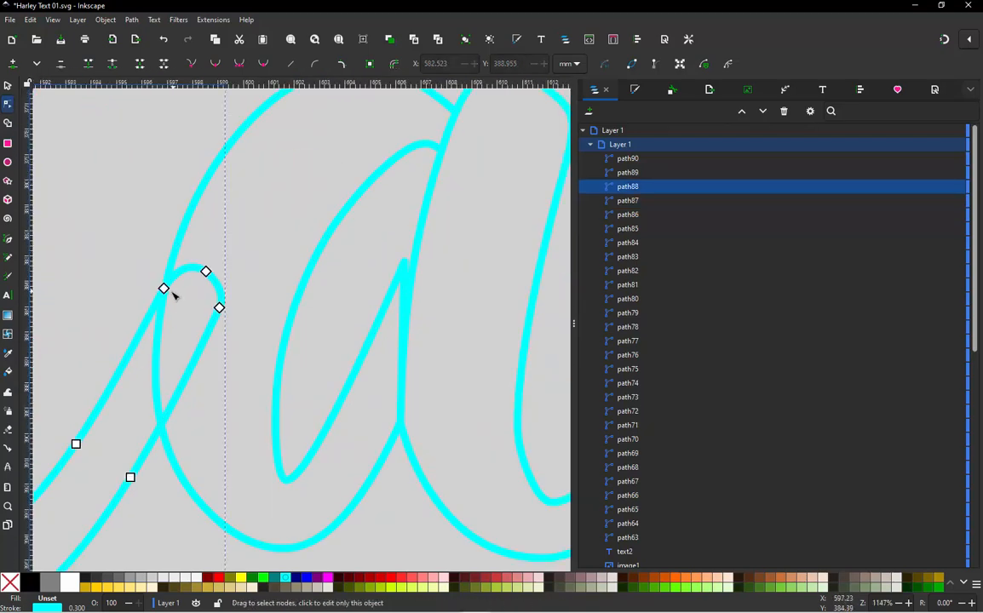
{"action": "left_click", "coordinate": [161, 423], "text": "ctrl+alt"}
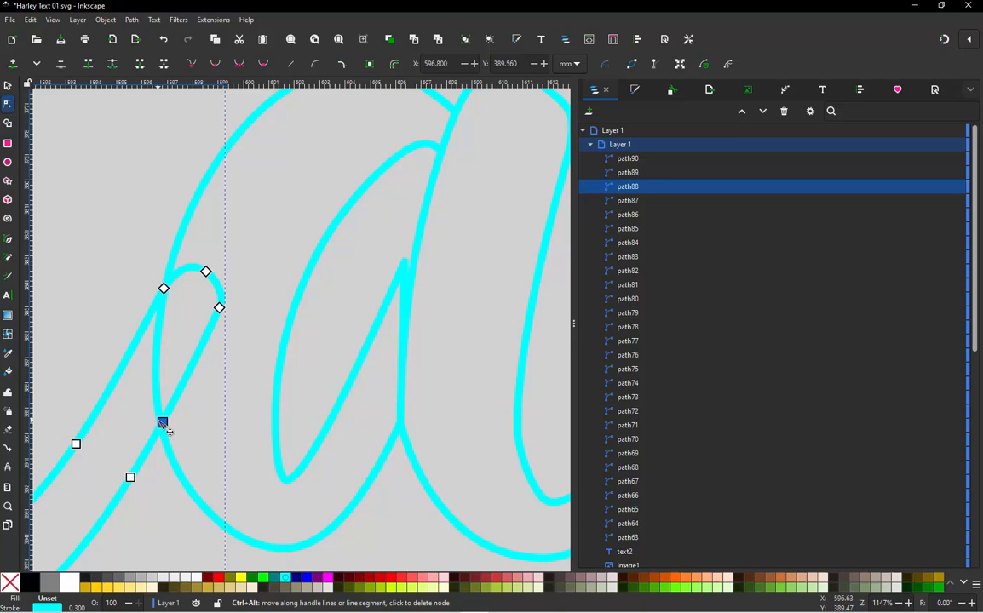
{"action": "left_click", "coordinate": [220, 309], "text": "ctrl+alt"}
{"action": "left_click", "coordinate": [206, 273], "text": "ctrl+alt"}
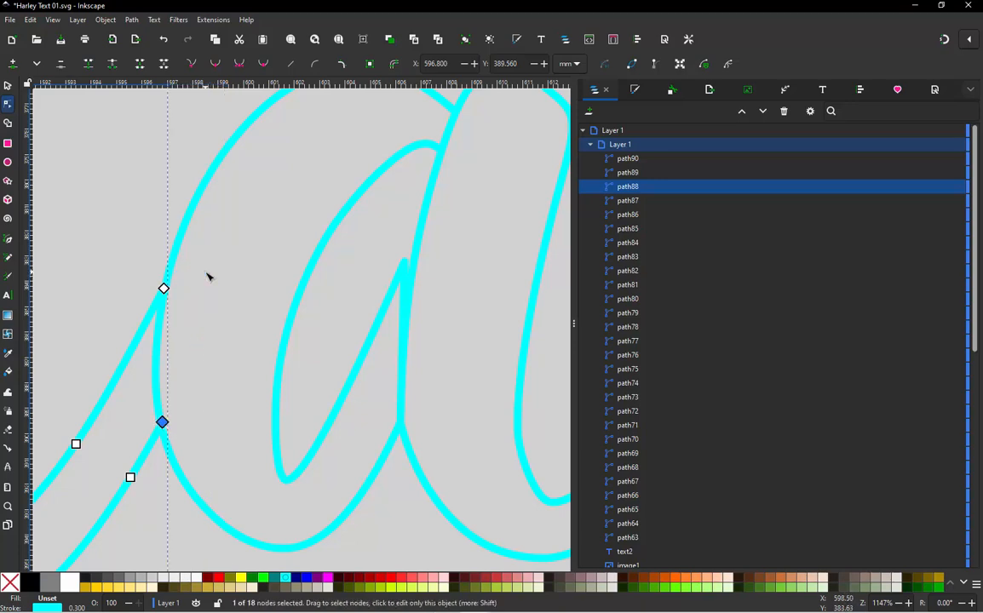
{"action": "scroll", "coordinate": [209, 276], "scroll_direction": "down", "scroll_amount": 6}
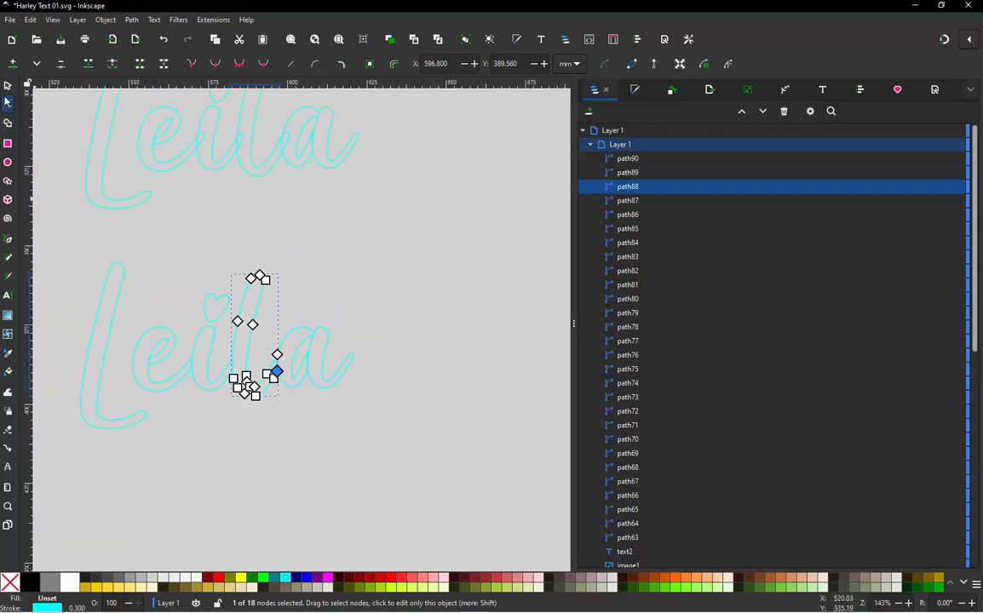
- Select all the letters of the lowest row and open the embroidery parameters for them
{"action": "key", "text": "s"}
{"action": "left_click", "coordinate": [428, 261]}
{"action": "scroll", "coordinate": [426, 263], "scroll_direction": "down", "scroll_amount": 3}
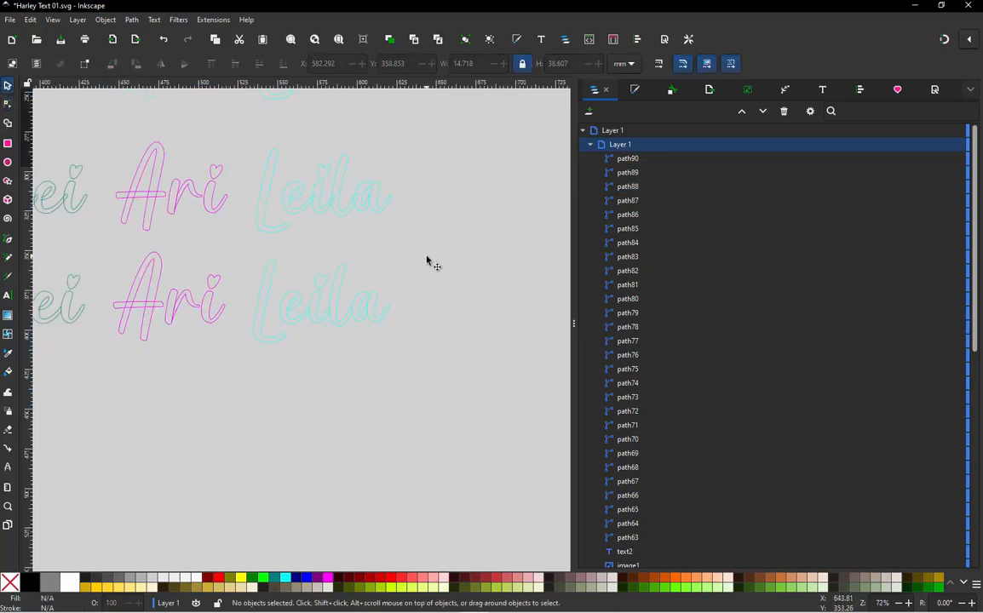
{"action": "scroll", "coordinate": [114, 282], "scroll_direction": "up", "scroll_amount": 1}
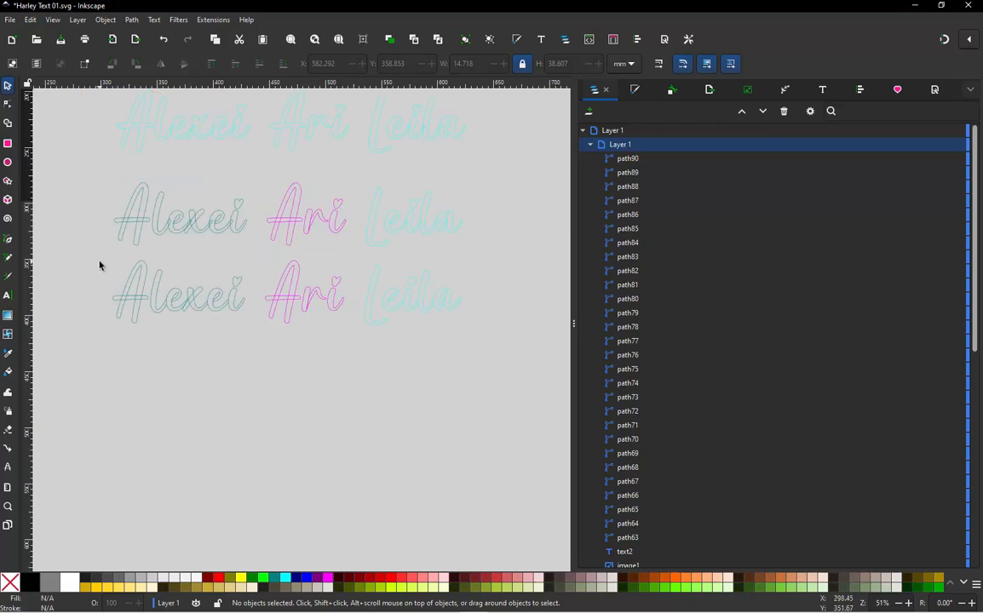
{"action": "left_click_drag", "start_coordinate": [98, 257], "coordinate": [484, 364]}
{"action": "key", "text": "ctrl+alt+c"}
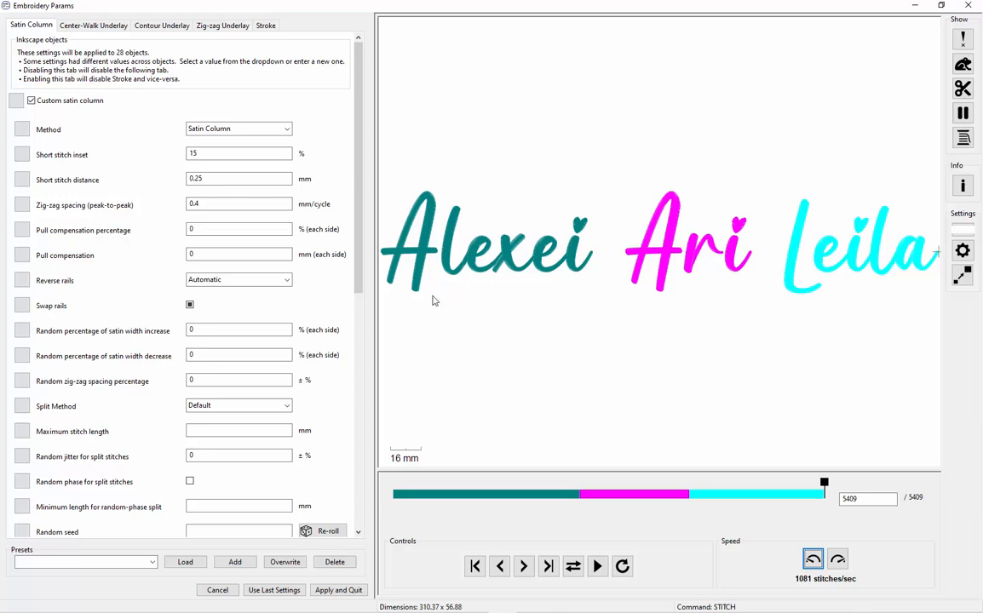
- Enable contour underlay for all the selected satin letters
{"action": "scroll", "coordinate": [405, 210], "scroll_direction": "up", "scroll_amount": 4}
{"action": "scroll", "coordinate": [405, 209], "scroll_direction": "up", "scroll_amount": 3}
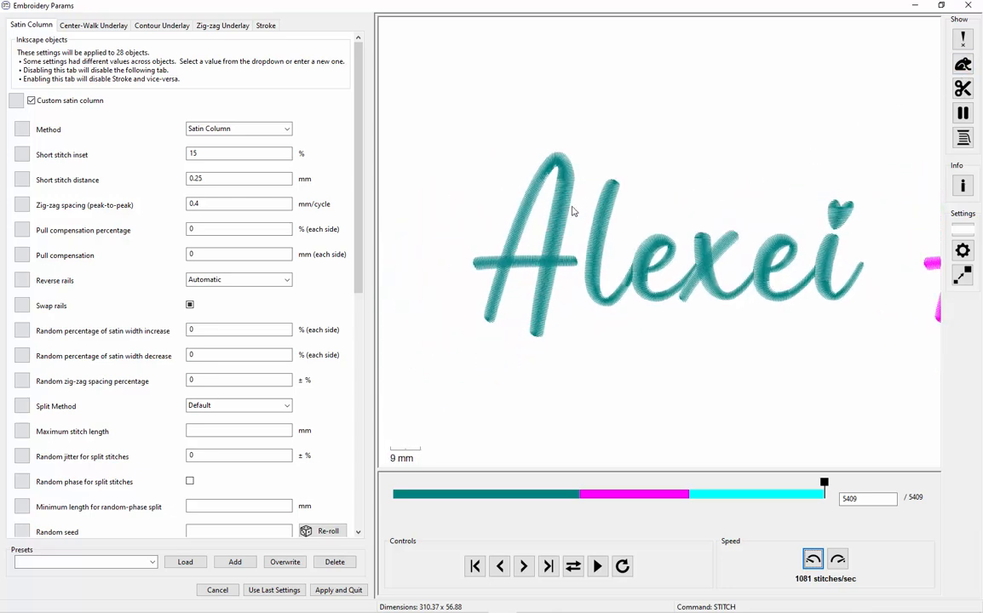
{"action": "scroll", "coordinate": [502, 220], "scroll_direction": "up", "scroll_amount": 2}
{"action": "scroll", "coordinate": [481, 221], "scroll_direction": "up", "scroll_amount": 4}
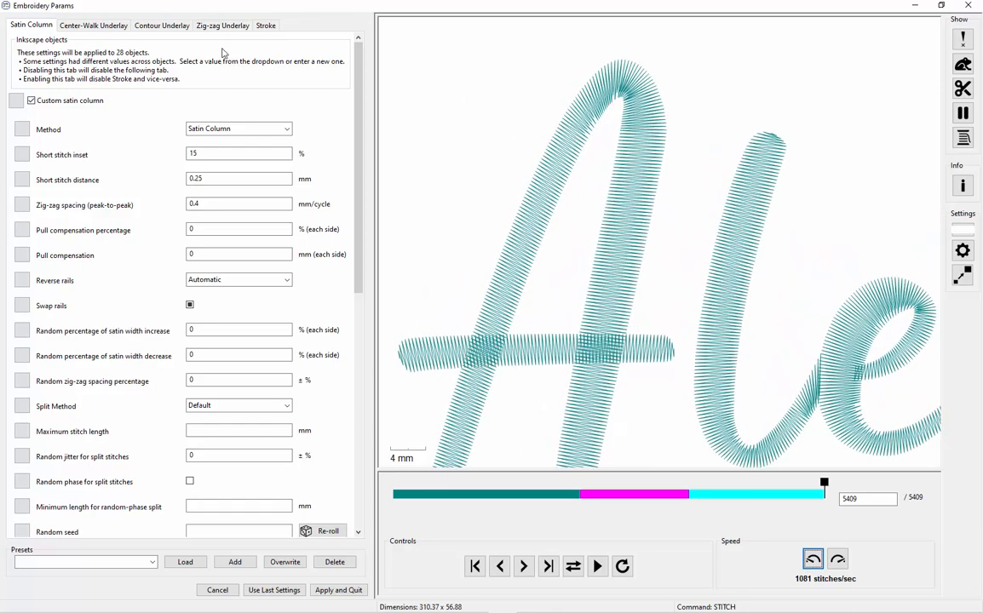
{"action": "left_click", "coordinate": [138, 30]}
{"action": "left_click", "coordinate": [34, 76]}
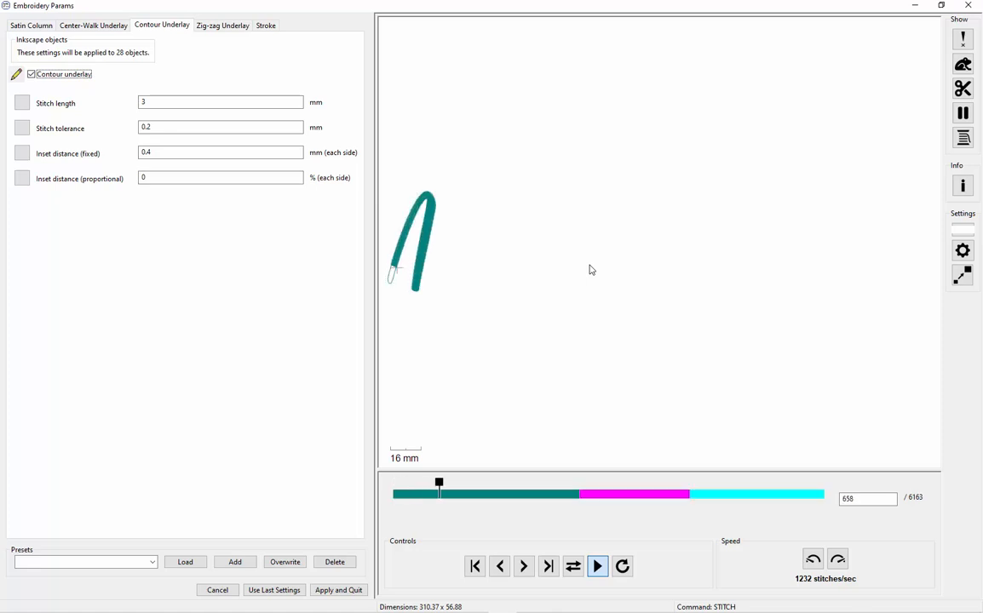
- Inspect the contour underlay in the teal word's stitch preview and enable zig-zag underlay as well
{"action": "scroll", "coordinate": [411, 220], "scroll_direction": "up", "scroll_amount": 5}
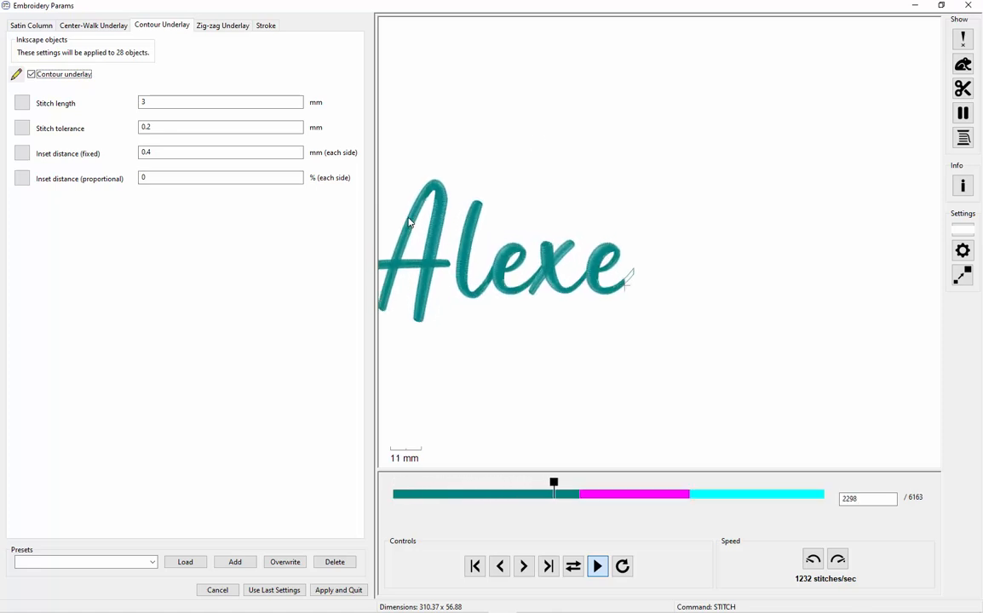
{"action": "scroll", "coordinate": [411, 220], "scroll_direction": "up", "scroll_amount": 5}
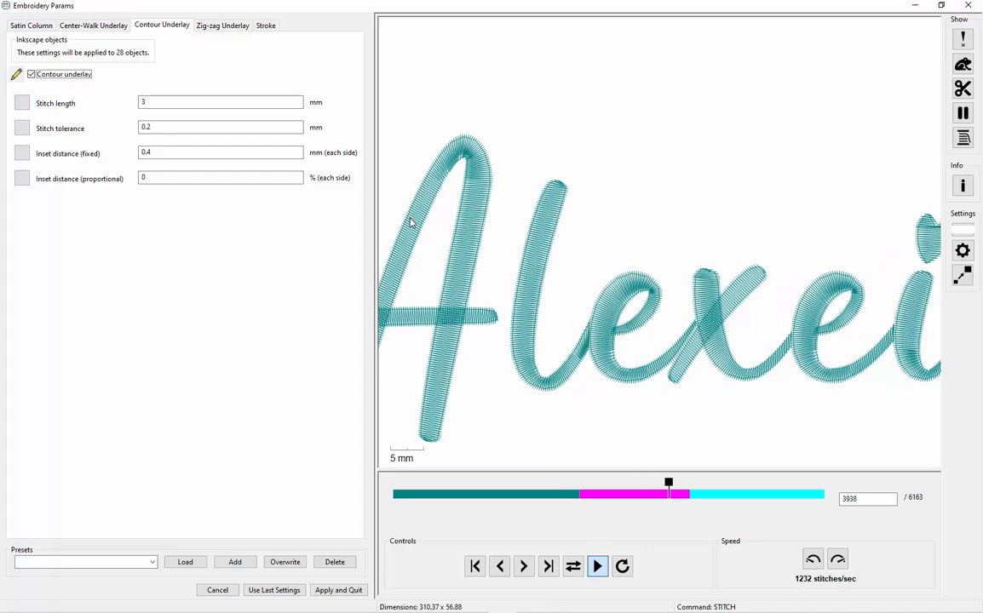
{"action": "scroll", "coordinate": [457, 166], "scroll_direction": "up", "scroll_amount": 4}
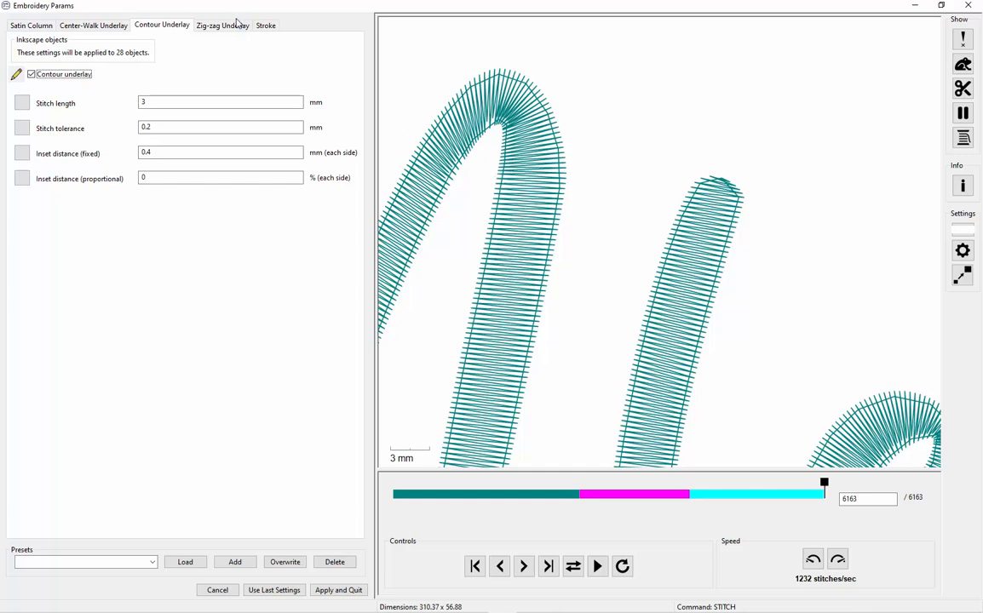
{"action": "left_click", "coordinate": [238, 24]}
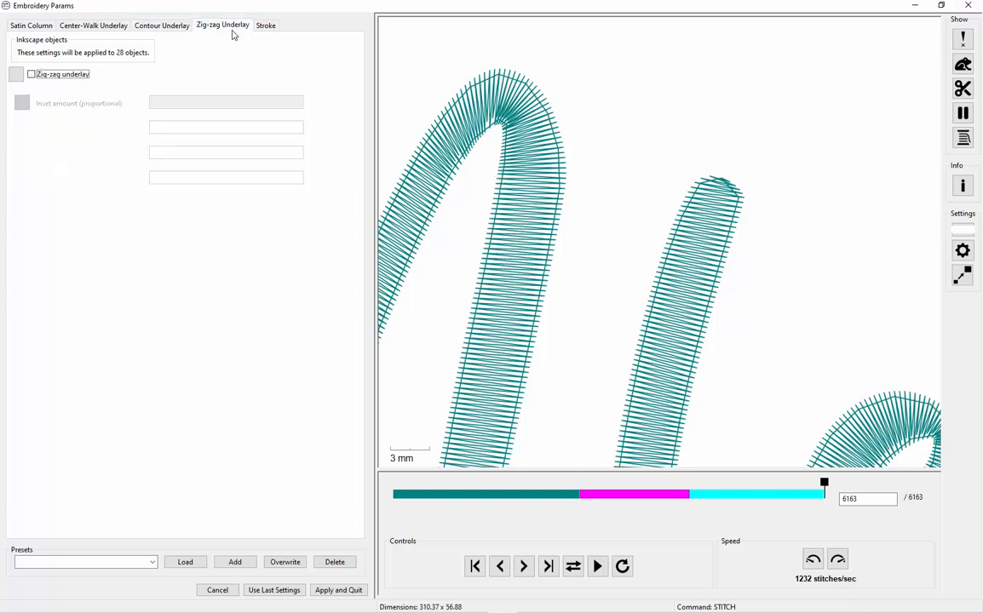
{"action": "left_click", "coordinate": [32, 75]}
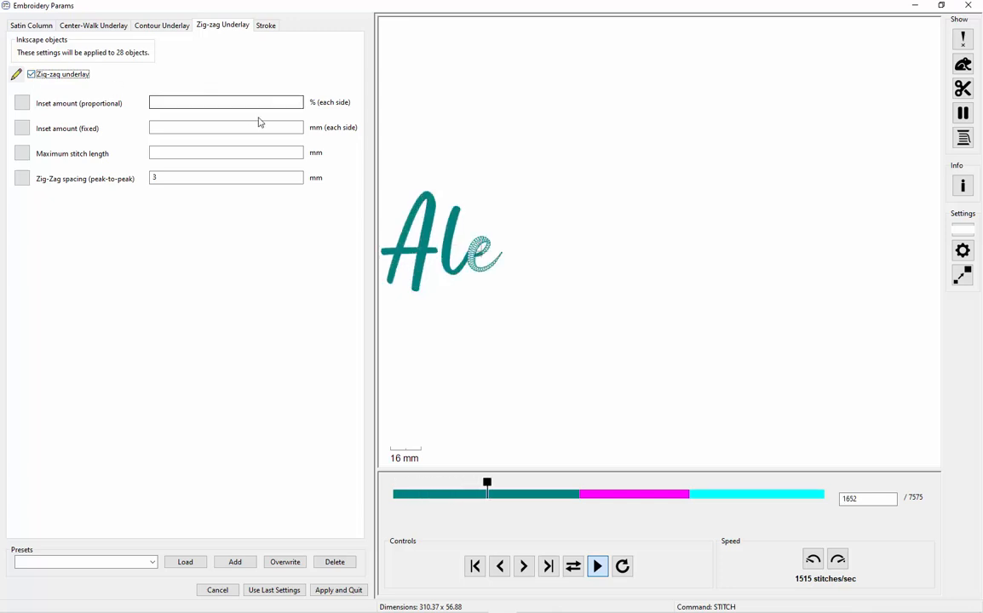
- Examine the simulated stitches of the teal word up close, especially where the first e's tail meets the x
{"action": "scroll", "coordinate": [458, 277], "scroll_direction": "up", "scroll_amount": 3}
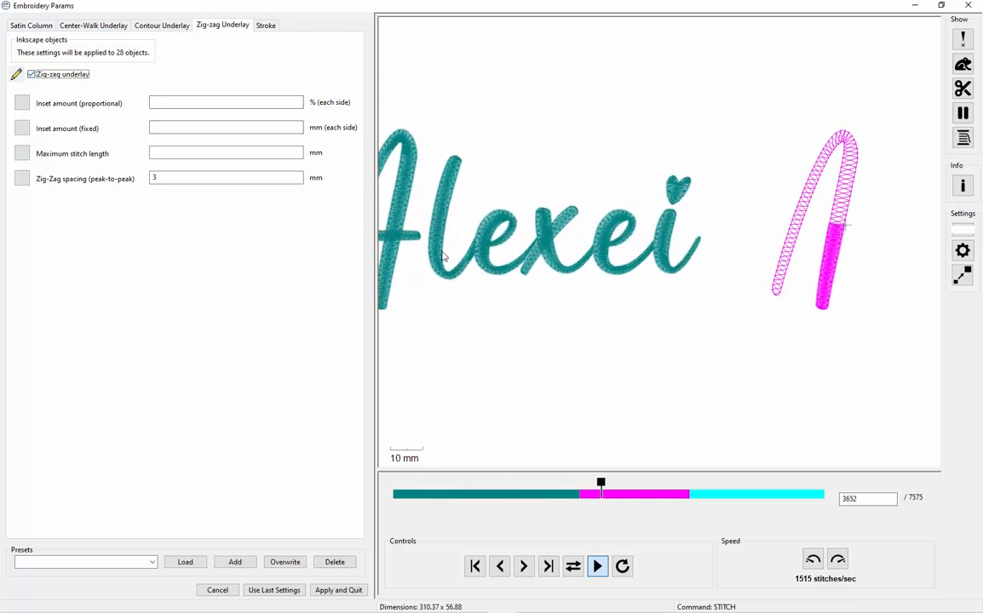
{"action": "scroll", "coordinate": [443, 255], "scroll_direction": "up", "scroll_amount": 4}
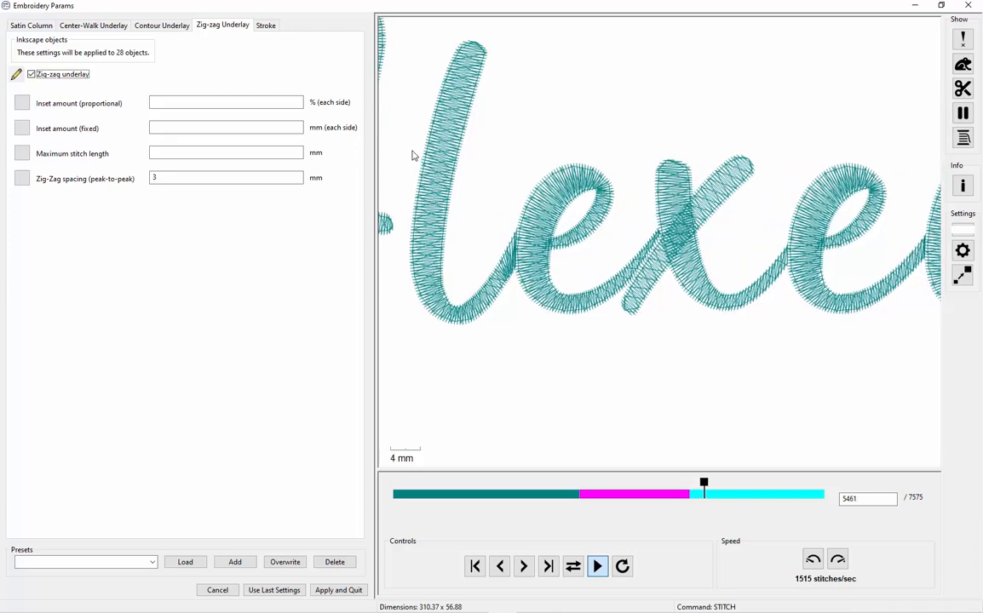
{"action": "scroll", "coordinate": [412, 157], "scroll_direction": "up", "scroll_amount": 1}
{"action": "scroll", "coordinate": [482, 94], "scroll_direction": "up", "scroll_amount": 1}
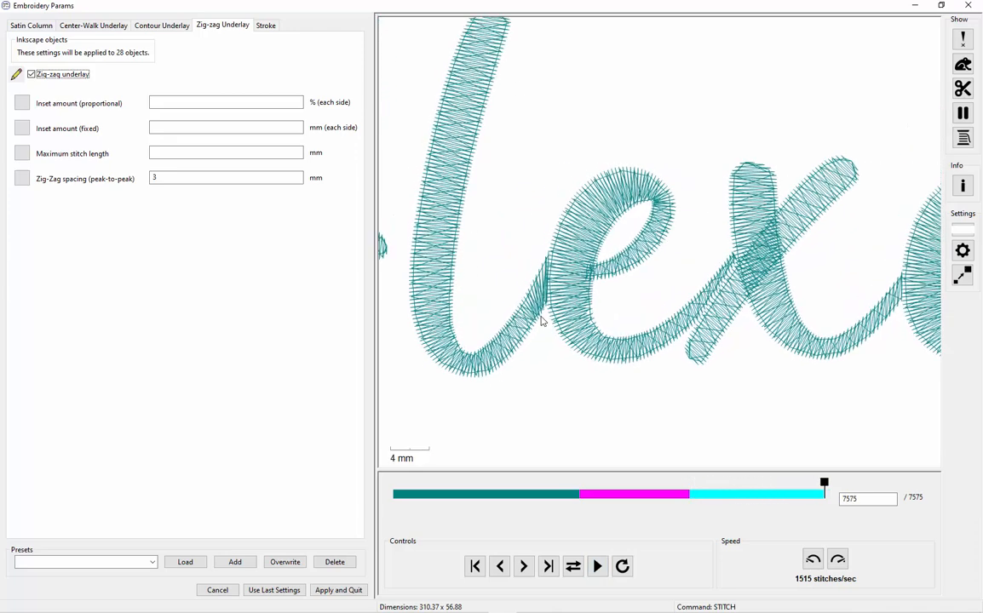
{"action": "scroll", "coordinate": [534, 317], "scroll_direction": "up", "scroll_amount": 2}
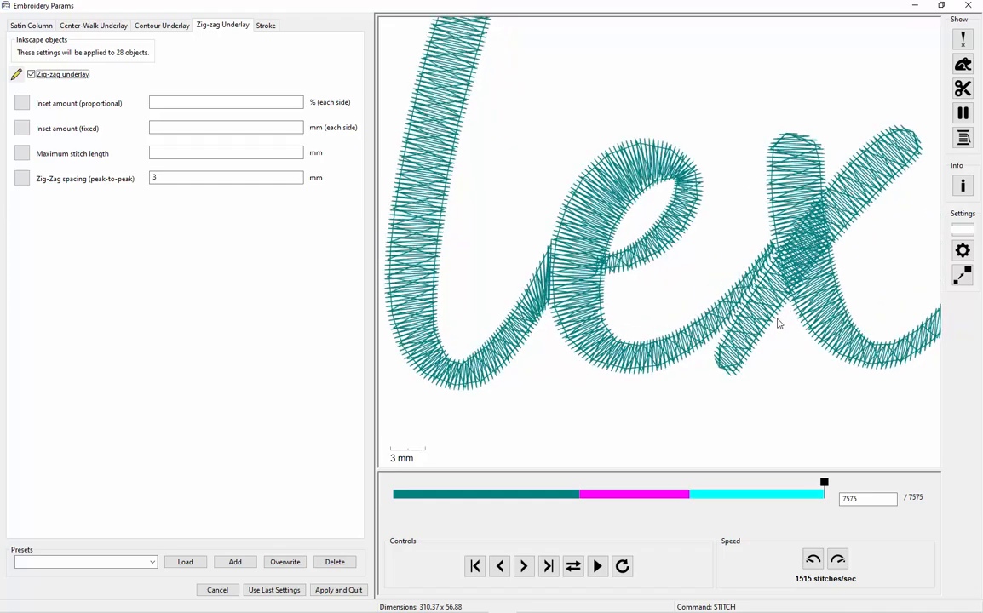
{"action": "scroll", "coordinate": [702, 291], "scroll_direction": "up", "scroll_amount": 2}
{"action": "scroll", "coordinate": [775, 293], "scroll_direction": "up", "scroll_amount": 4}
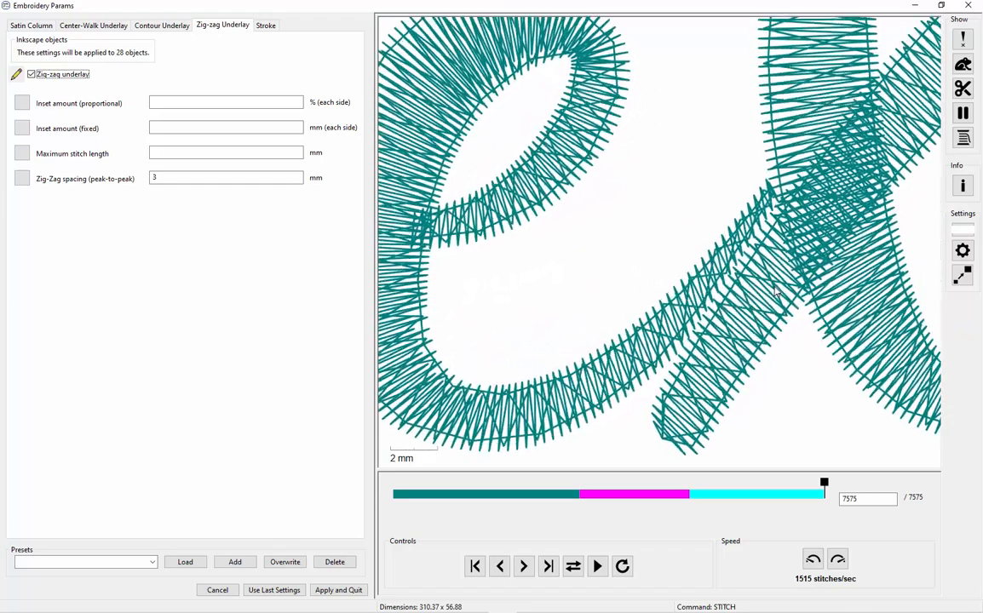
{"action": "scroll", "coordinate": [775, 293], "scroll_direction": "up", "scroll_amount": 2}
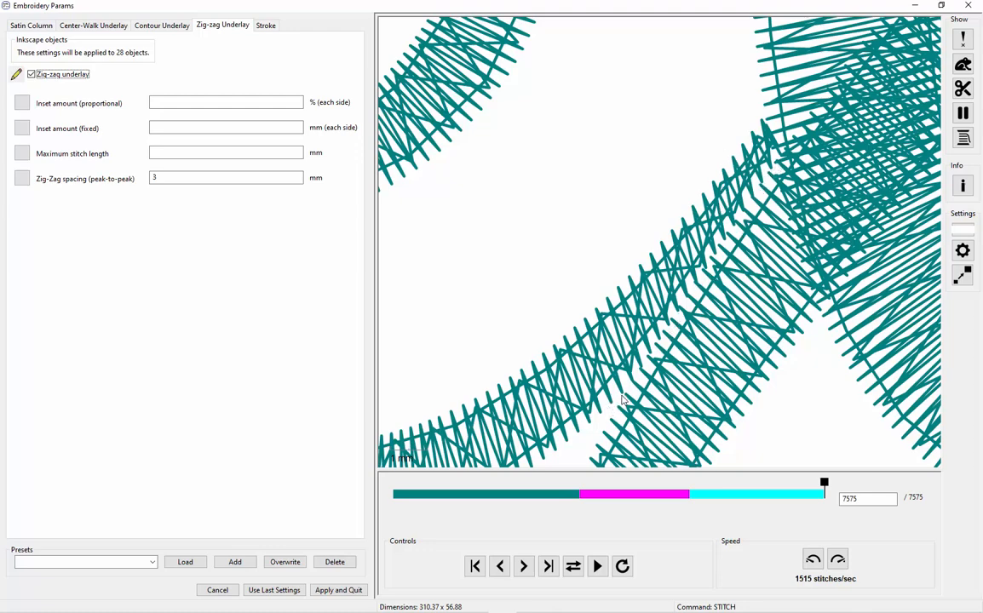
- Show the needle penetration points at the e–x junction, hide them again, and apply the underlay settings
{"action": "left_click", "coordinate": [962, 39]}
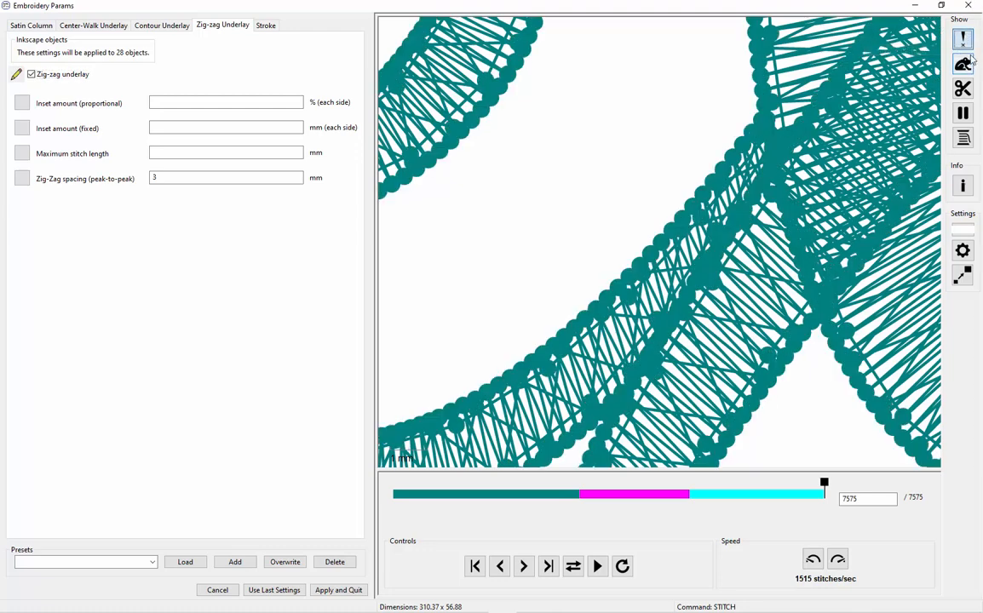
{"action": "scroll", "coordinate": [646, 320], "scroll_direction": "down", "scroll_amount": 4}
{"action": "scroll", "coordinate": [627, 281], "scroll_direction": "up", "scroll_amount": 2}
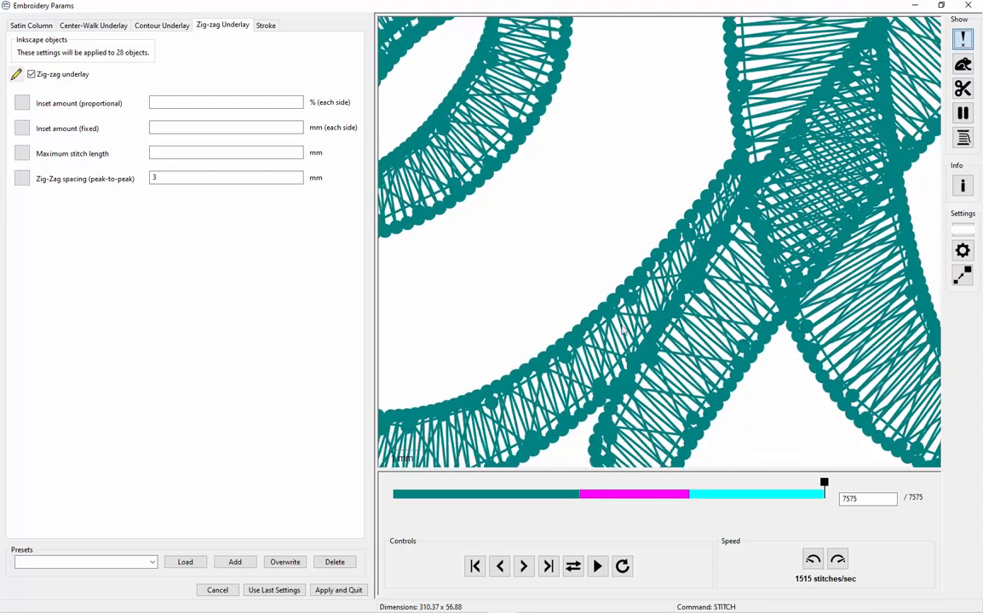
{"action": "left_click", "coordinate": [971, 38]}
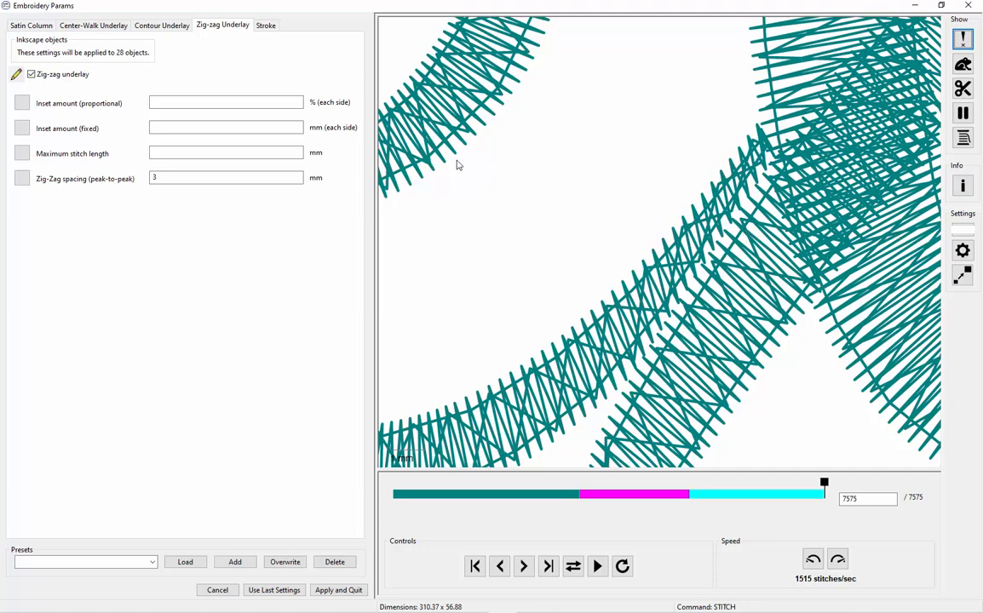
{"action": "left_click", "coordinate": [339, 590]}
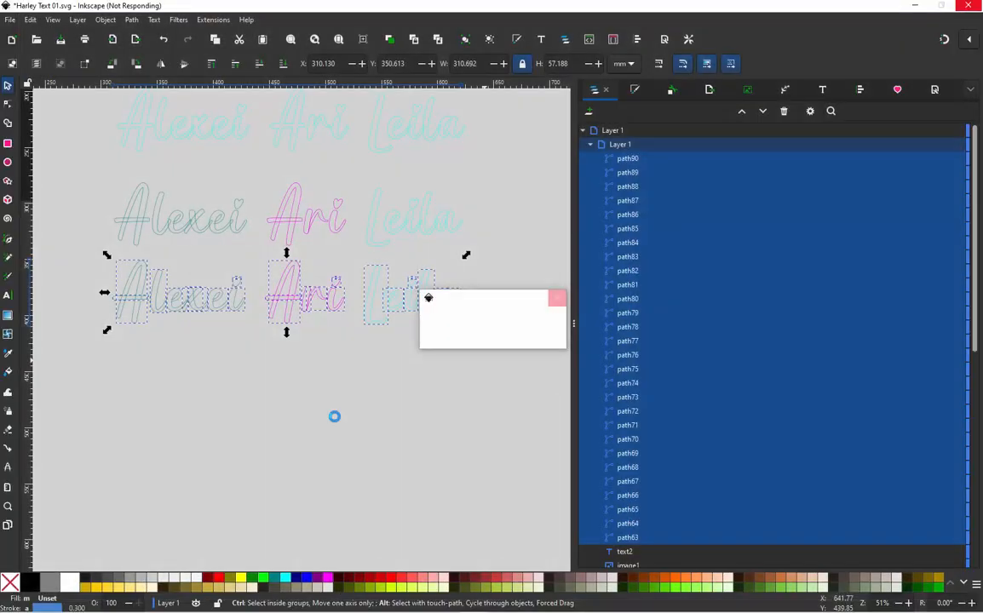
- Switch the canvas display mode to Outline while focused on the lower teal word
{"action": "scroll", "coordinate": [208, 291], "scroll_direction": "up", "scroll_amount": 3}
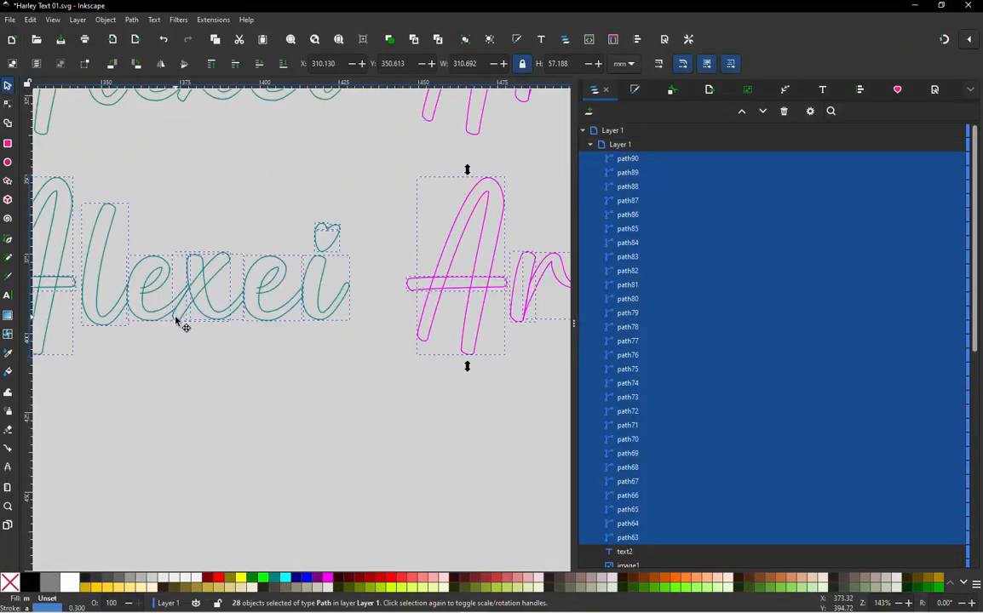
{"action": "scroll", "coordinate": [196, 338], "scroll_direction": "down", "scroll_amount": 2}
{"action": "scroll", "coordinate": [252, 349], "scroll_direction": "up", "scroll_amount": 5}
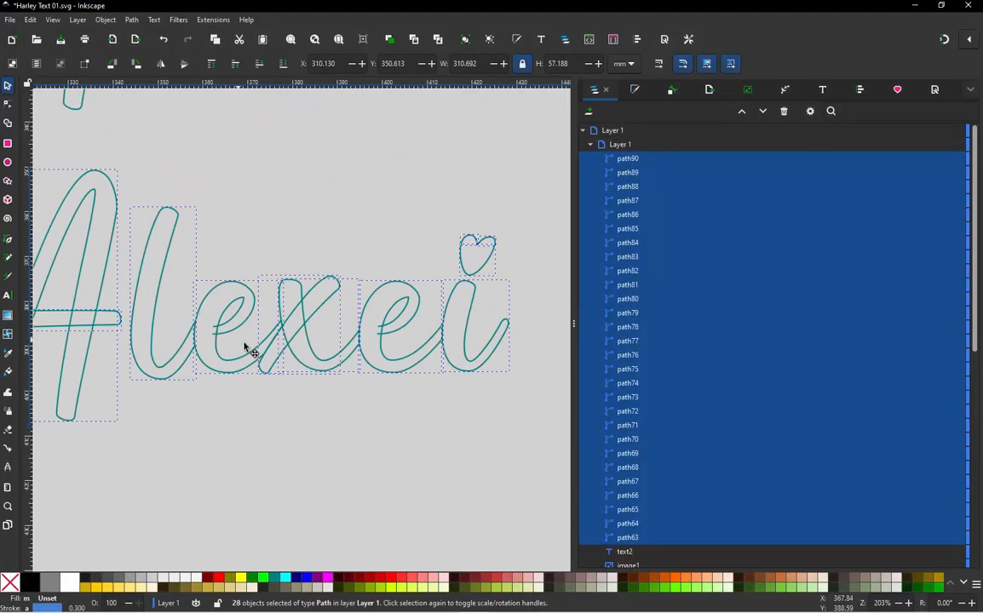
{"action": "left_click", "coordinate": [53, 20]}
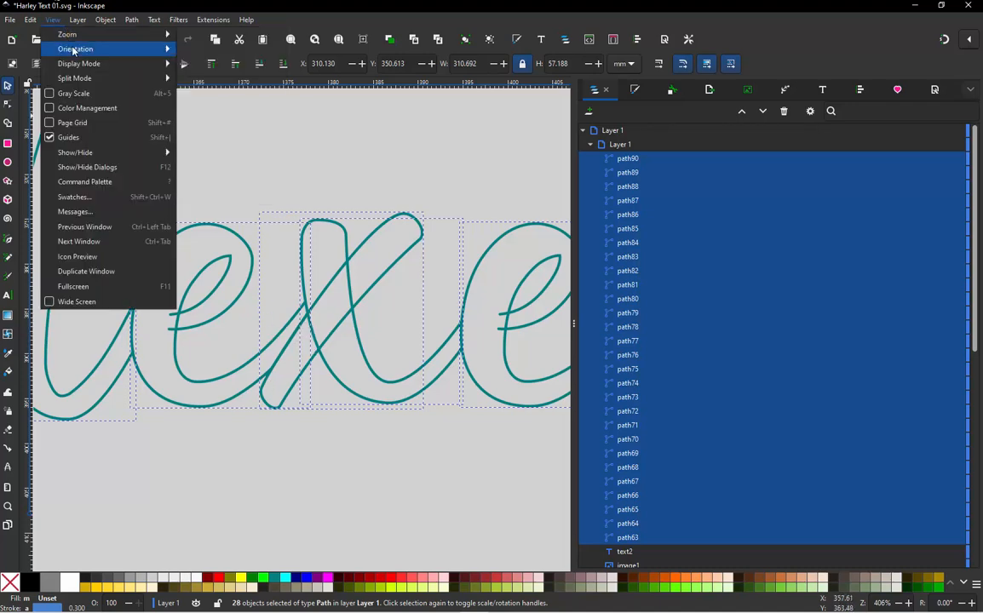
{"action": "mouse_move", "coordinate": [73, 63]}
{"action": "left_click", "coordinate": [210, 78]}
- Examine how closely the first e's trimmed tail edge follows the x's diagonal stroke in the lowest row
{"action": "scroll", "coordinate": [311, 312], "scroll_direction": "up", "scroll_amount": 4}
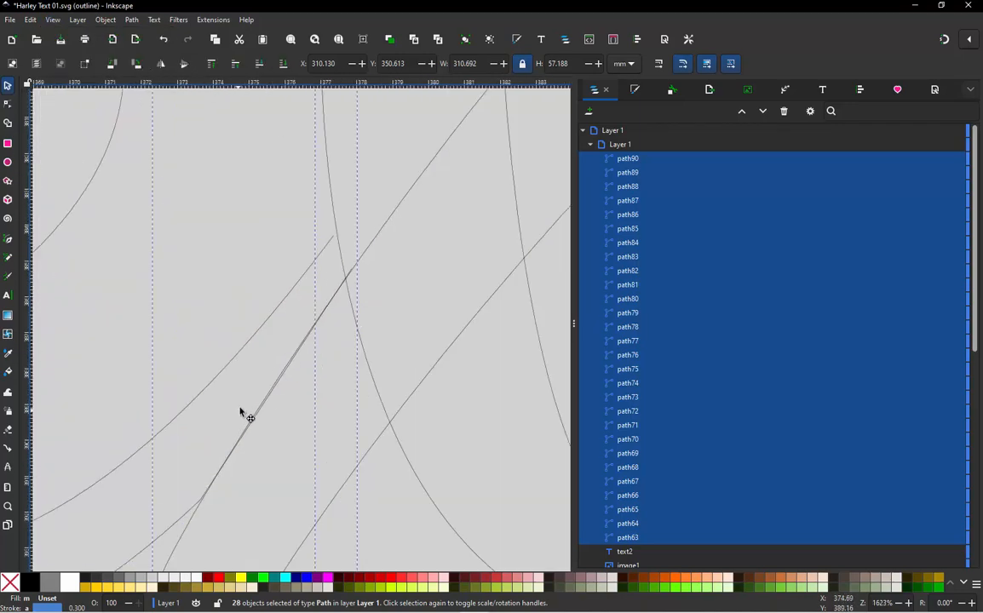
{"action": "scroll", "coordinate": [241, 410], "scroll_direction": "up", "scroll_amount": 4}
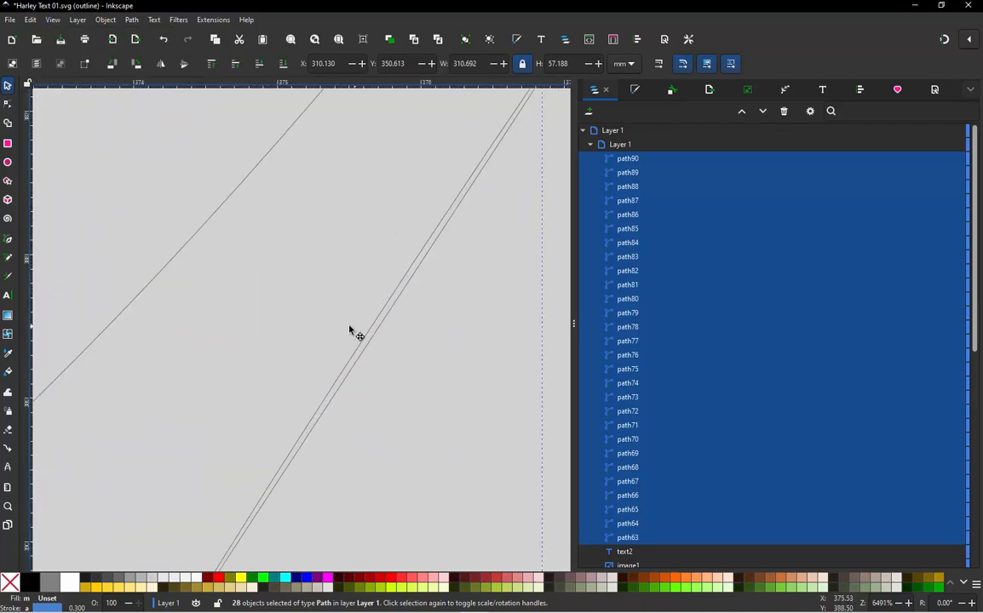
{"action": "scroll", "coordinate": [358, 322], "scroll_direction": "down", "scroll_amount": 3}
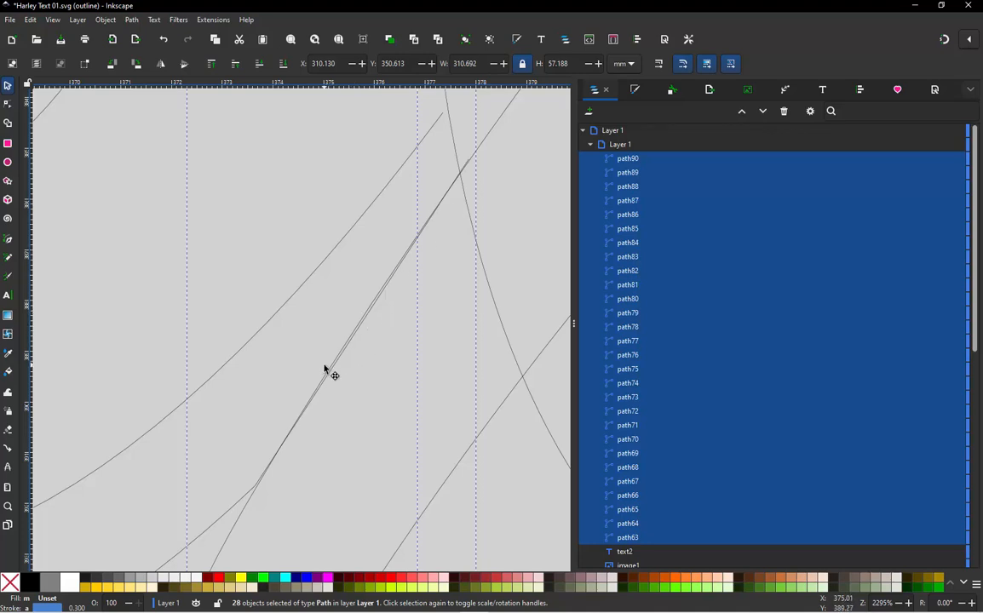
{"action": "scroll", "coordinate": [324, 370], "scroll_direction": "down", "scroll_amount": 2}
{"action": "scroll", "coordinate": [322, 377], "scroll_direction": "down", "scroll_amount": 1}
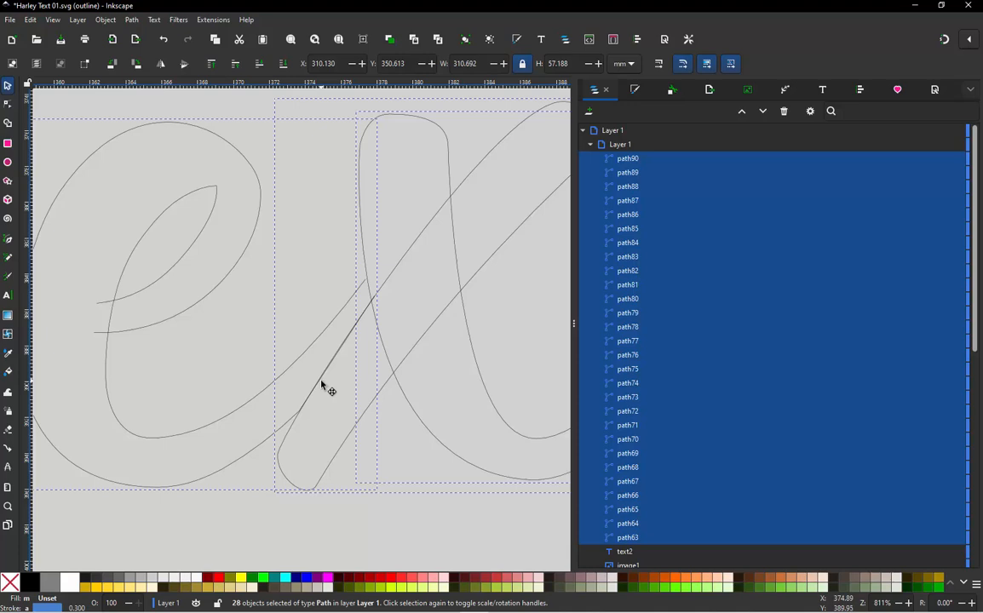
{"action": "scroll", "coordinate": [322, 383], "scroll_direction": "up", "scroll_amount": 2}
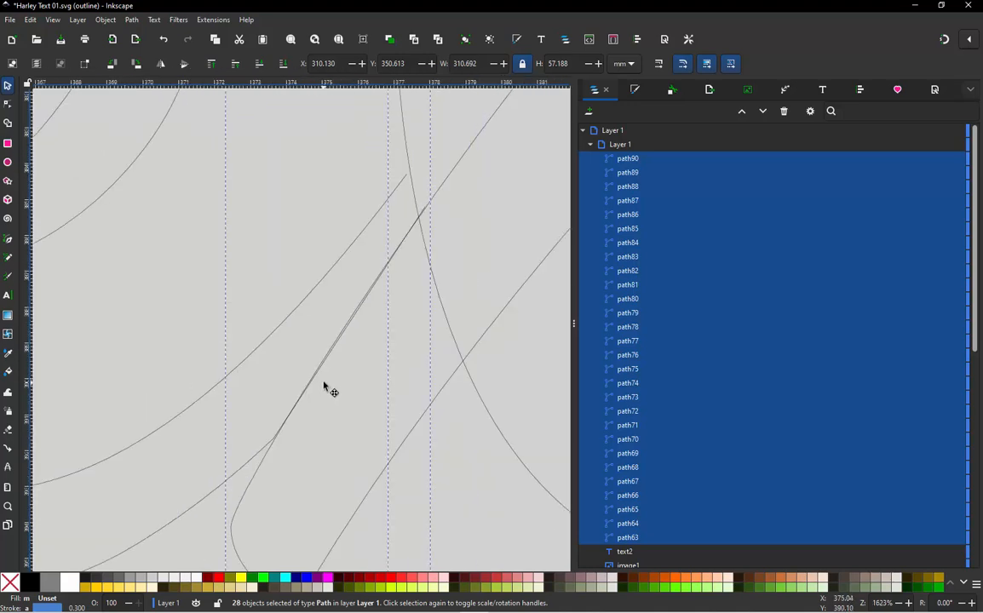
{"action": "scroll", "coordinate": [339, 340], "scroll_direction": "up", "scroll_amount": 4}
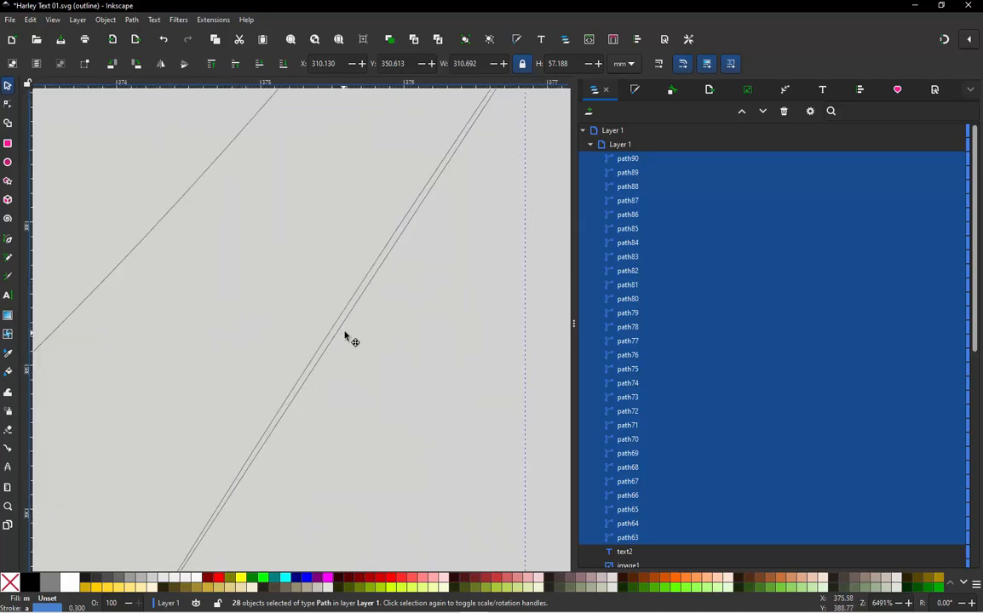
{"action": "scroll", "coordinate": [339, 333], "scroll_direction": "down", "scroll_amount": 6}
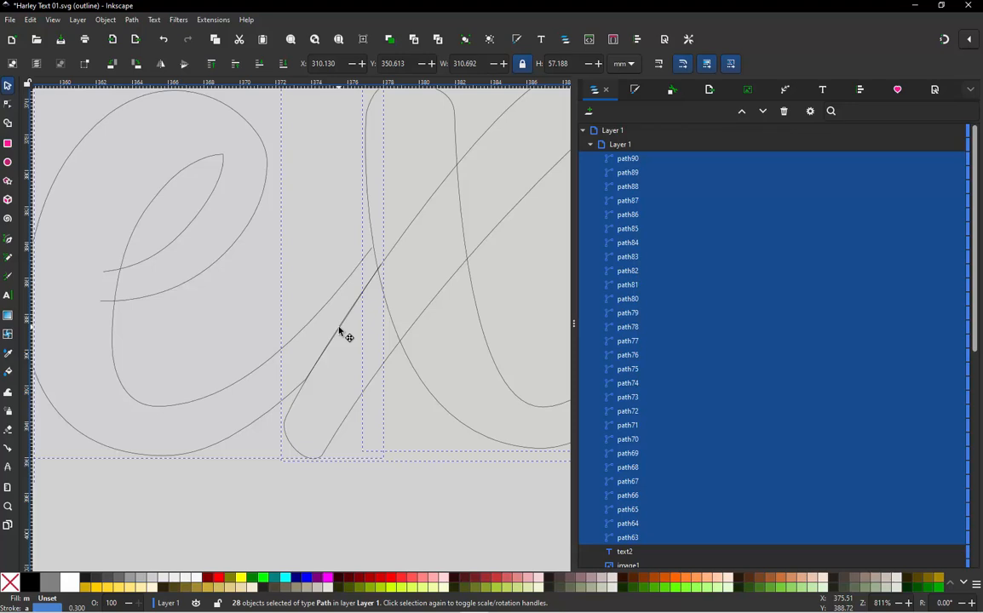
{"action": "scroll", "coordinate": [344, 325], "scroll_direction": "down", "scroll_amount": 6}
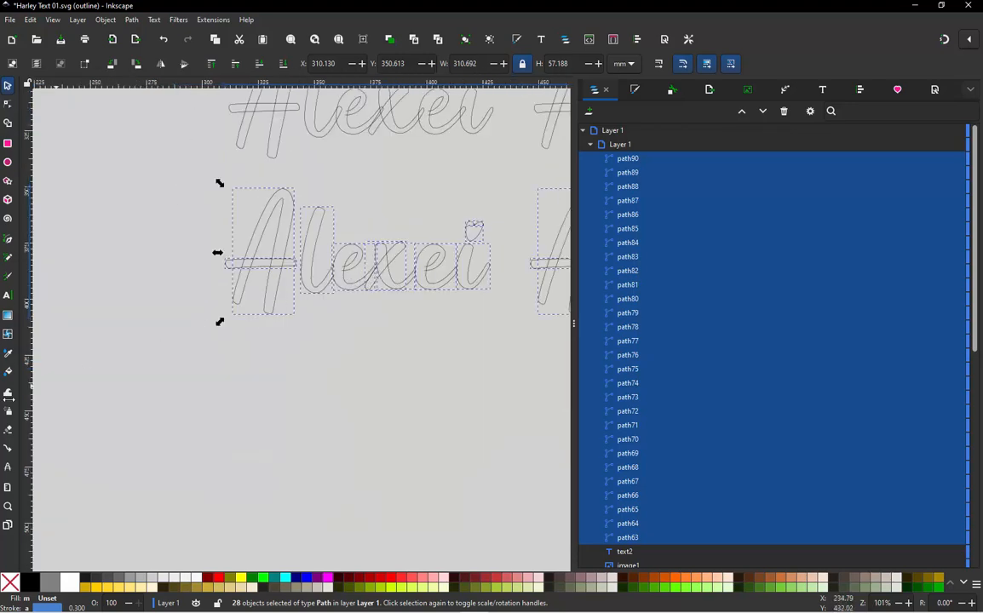
{"action": "scroll", "coordinate": [228, 343], "scroll_direction": "down", "scroll_amount": 1}
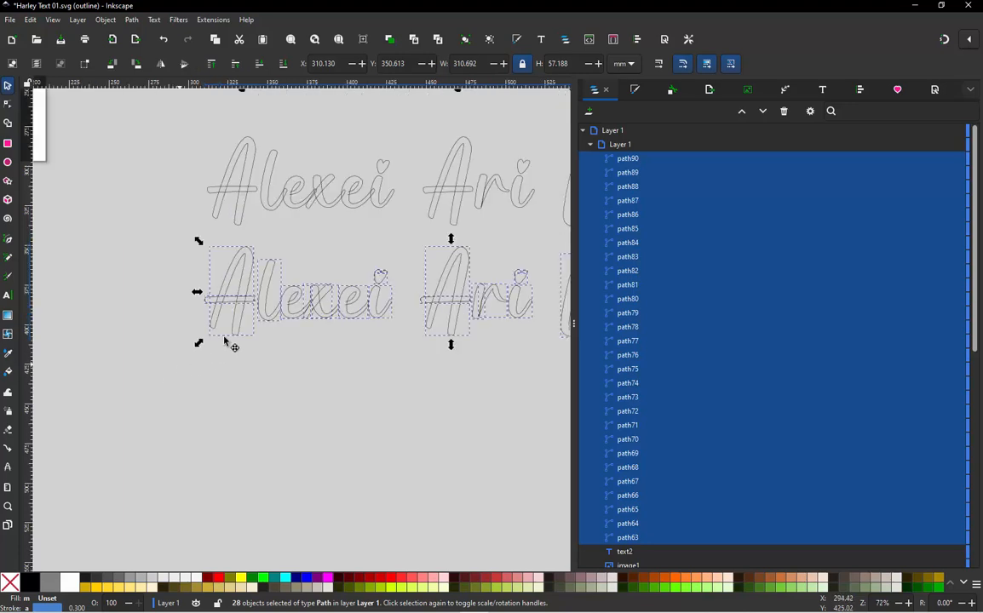
{"action": "scroll", "coordinate": [365, 294], "scroll_direction": "up", "scroll_amount": 5}
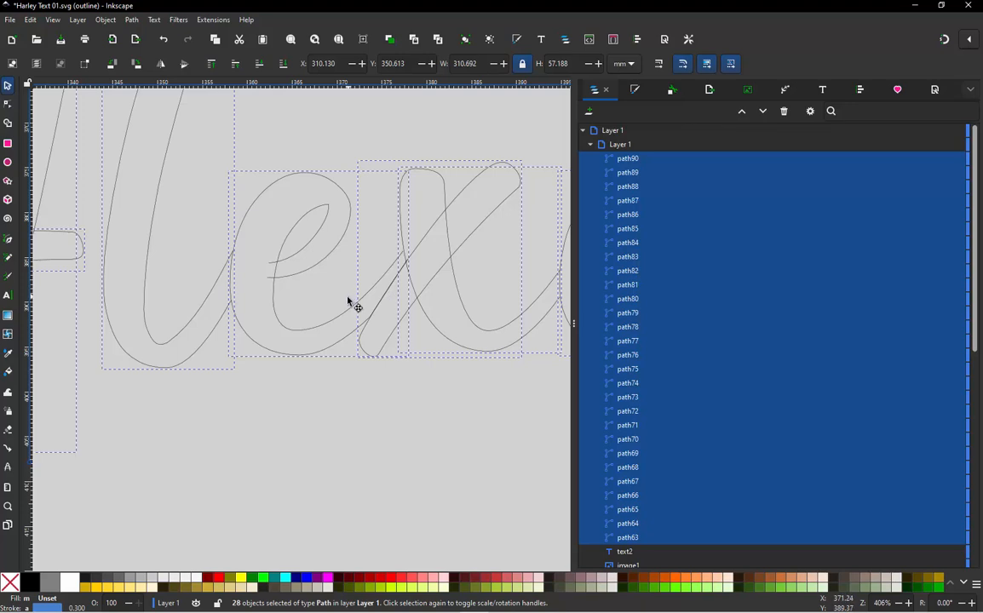
{"action": "scroll", "coordinate": [348, 300], "scroll_direction": "down", "scroll_amount": 5}
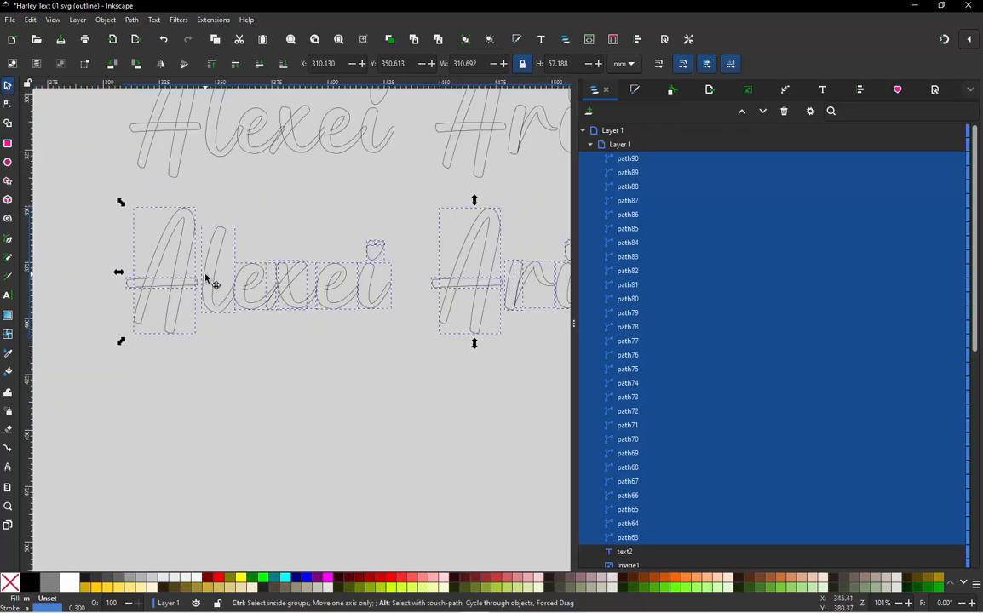
- Open the embroidery params for the selected letters, set the pull compensation percentage to 20, and check the first e–x junction
{"action": "key", "text": "alt+q"}
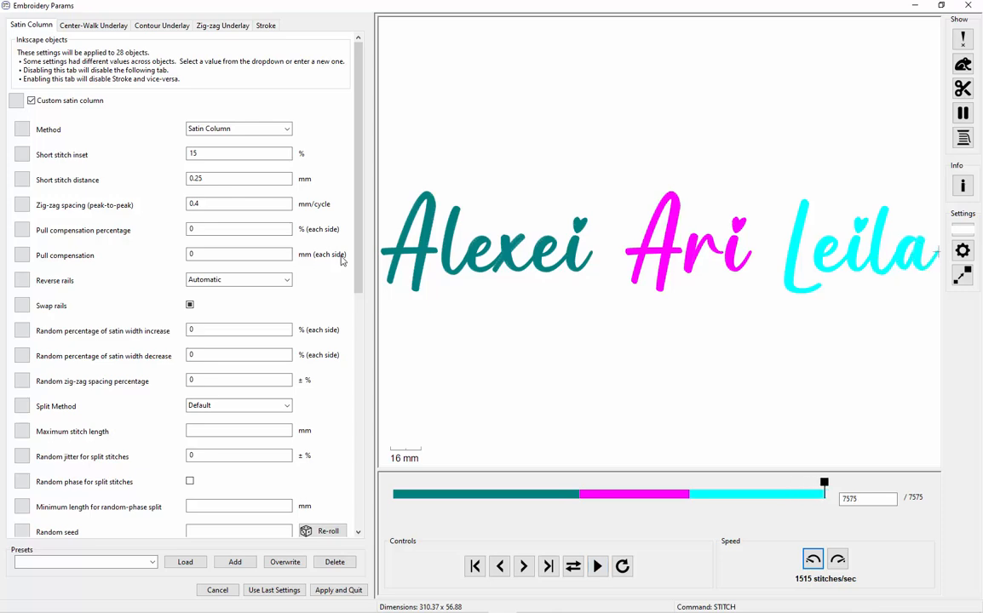
{"action": "double_click", "coordinate": [187, 228]}
{"action": "type", "text": "20"}
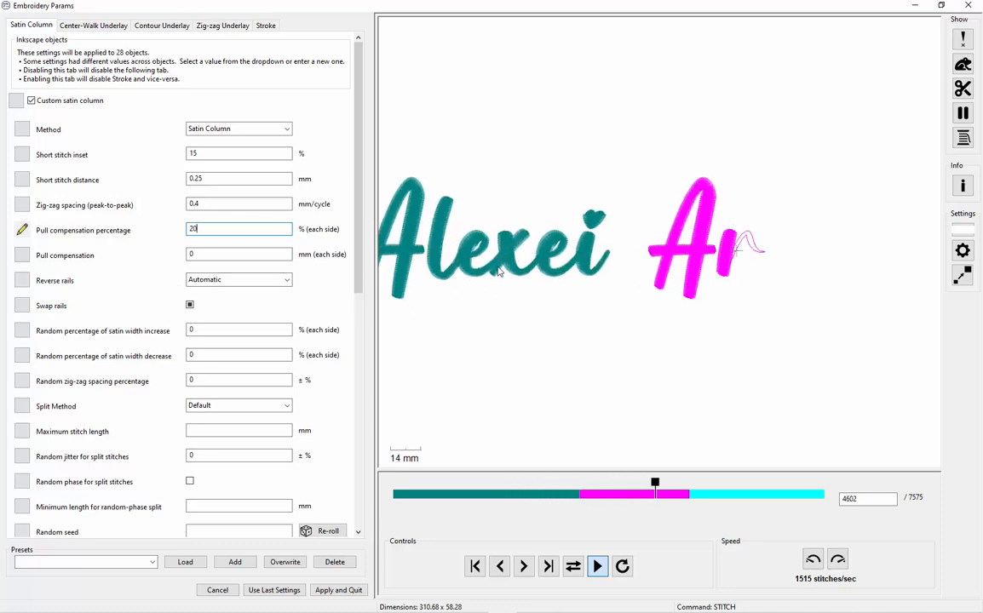
{"action": "scroll", "coordinate": [500, 271], "scroll_direction": "up", "scroll_amount": 4}
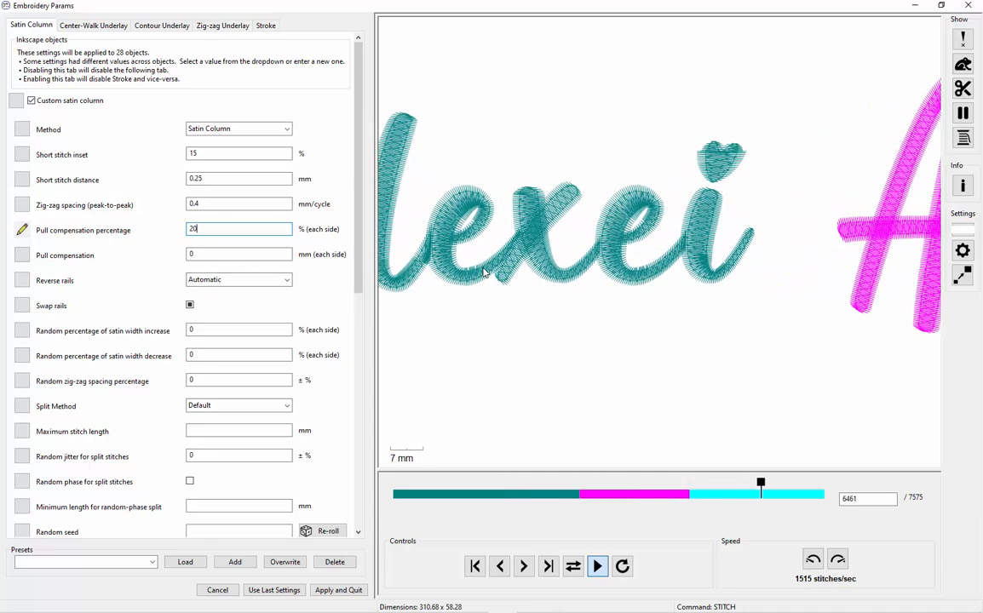
{"action": "scroll", "coordinate": [483, 273], "scroll_direction": "up", "scroll_amount": 4}
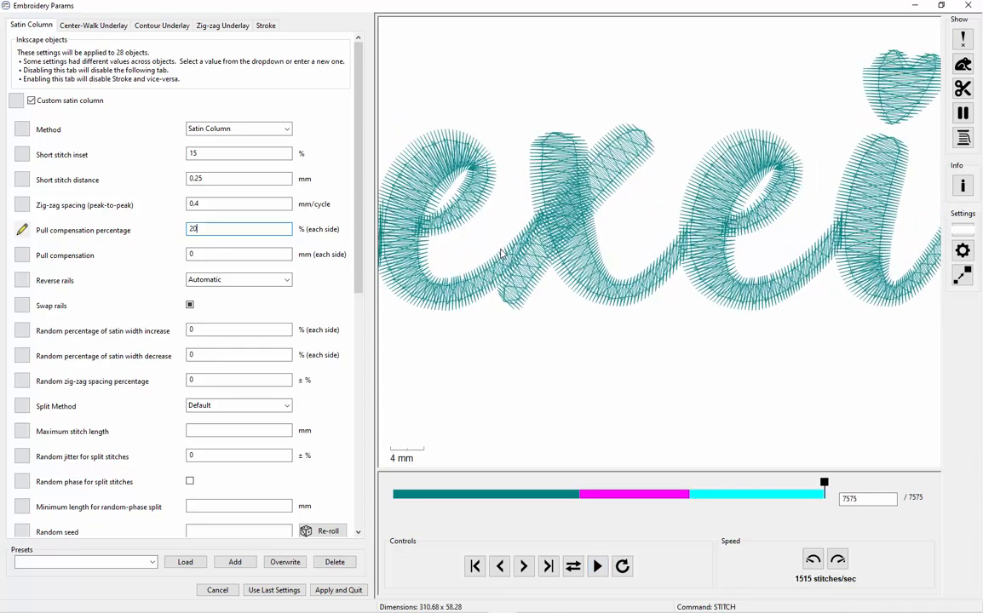
{"action": "scroll", "coordinate": [501, 253], "scroll_direction": "up", "scroll_amount": 4}
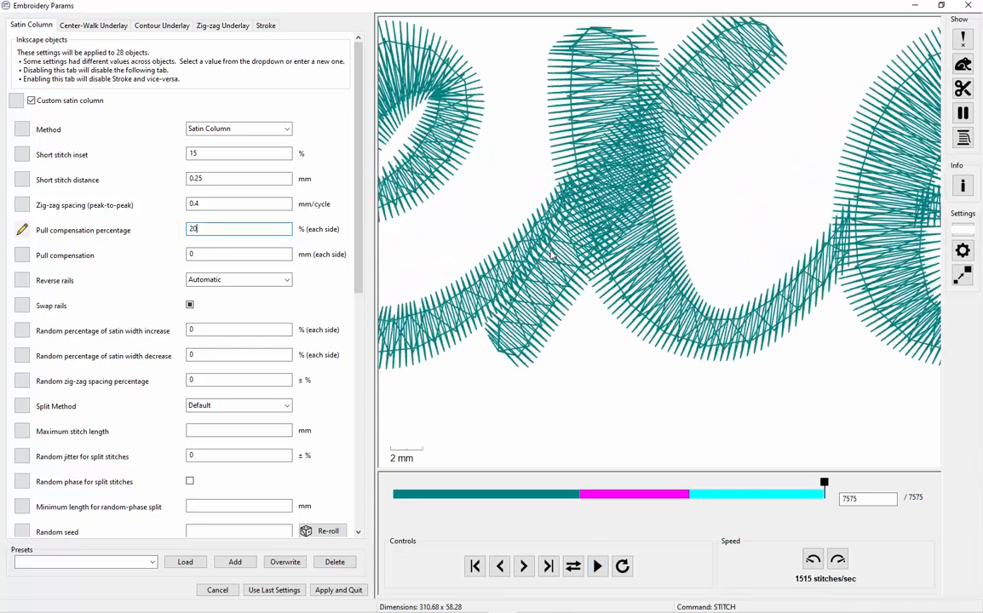
{"action": "scroll", "coordinate": [549, 255], "scroll_direction": "up", "scroll_amount": 4}
{"action": "scroll", "coordinate": [549, 241], "scroll_direction": "up", "scroll_amount": 3}
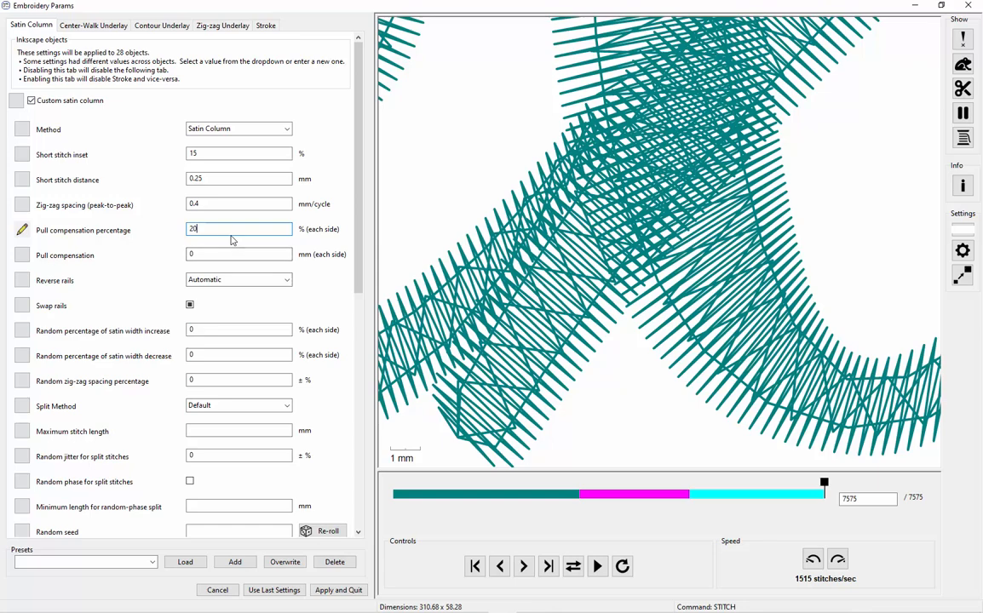
{"action": "scroll", "coordinate": [314, 297], "scroll_direction": "down", "scroll_amount": 5}
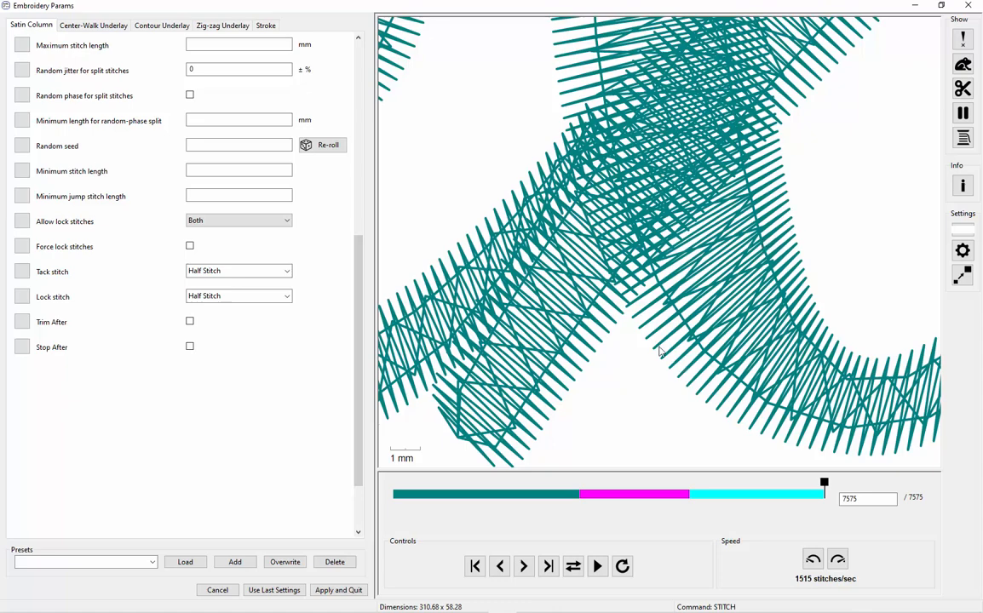
{"action": "scroll", "coordinate": [241, 229], "scroll_direction": "up", "scroll_amount": 8}
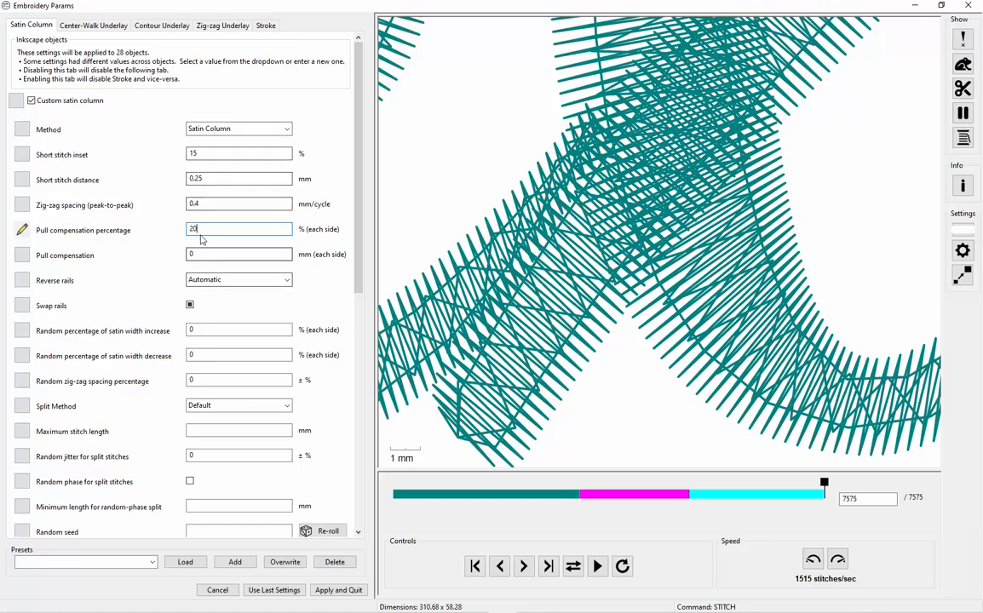
- Set the pull compensation percentage to 5 and inspect the simulated stitches where the first e's tail meets the x
{"action": "left_click_drag", "start_coordinate": [202, 231], "coordinate": [154, 235]}
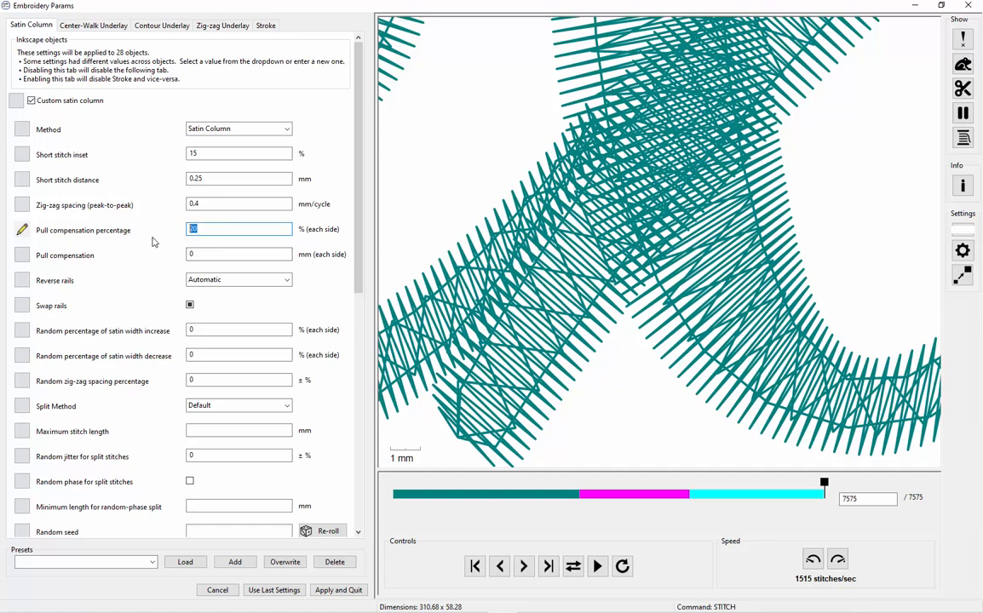
{"action": "type", "text": "5"}
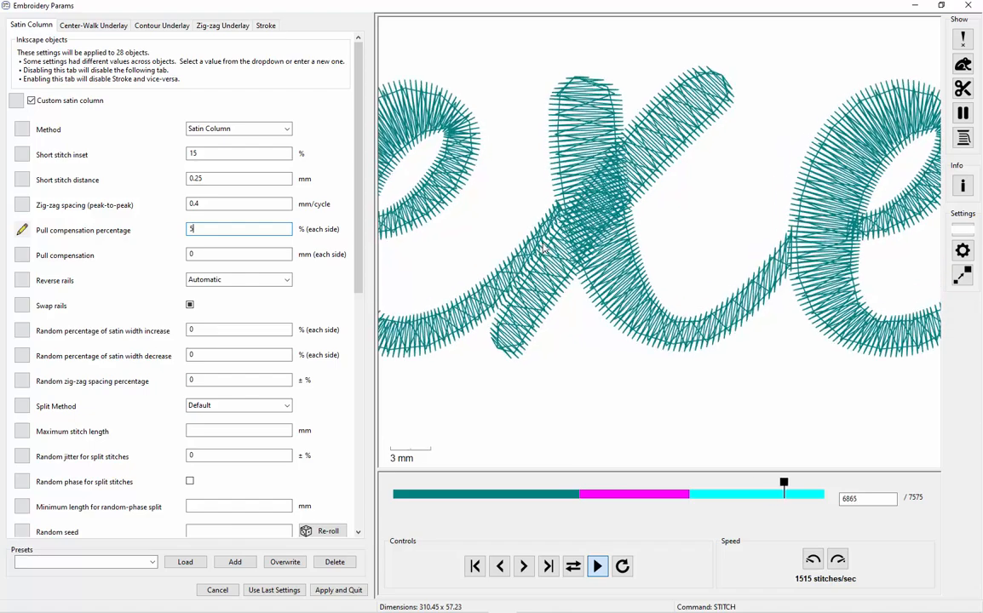
{"action": "scroll", "coordinate": [509, 285], "scroll_direction": "up", "scroll_amount": 20}
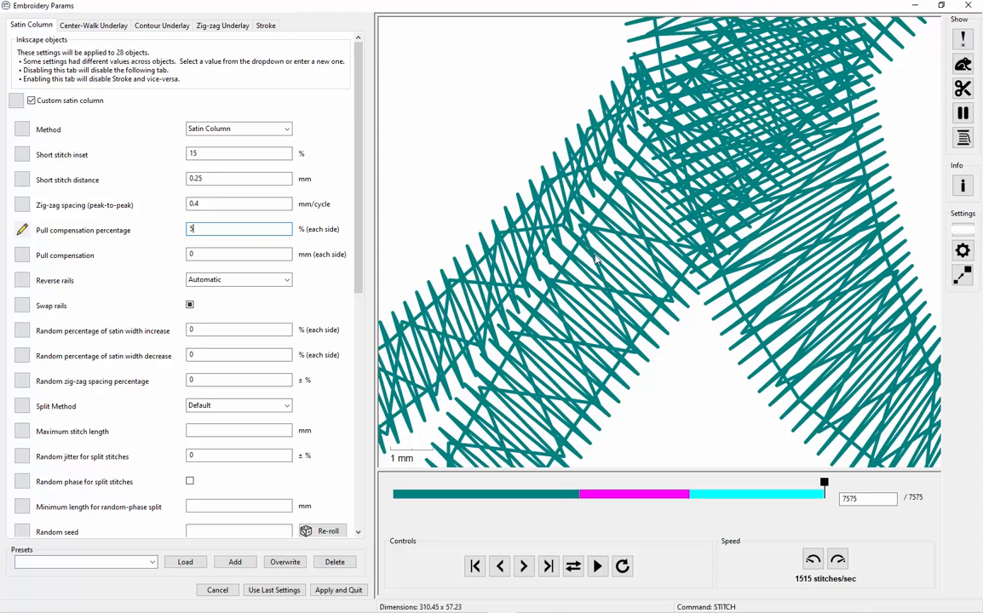
{"action": "scroll", "coordinate": [540, 255], "scroll_direction": "up", "scroll_amount": 5}
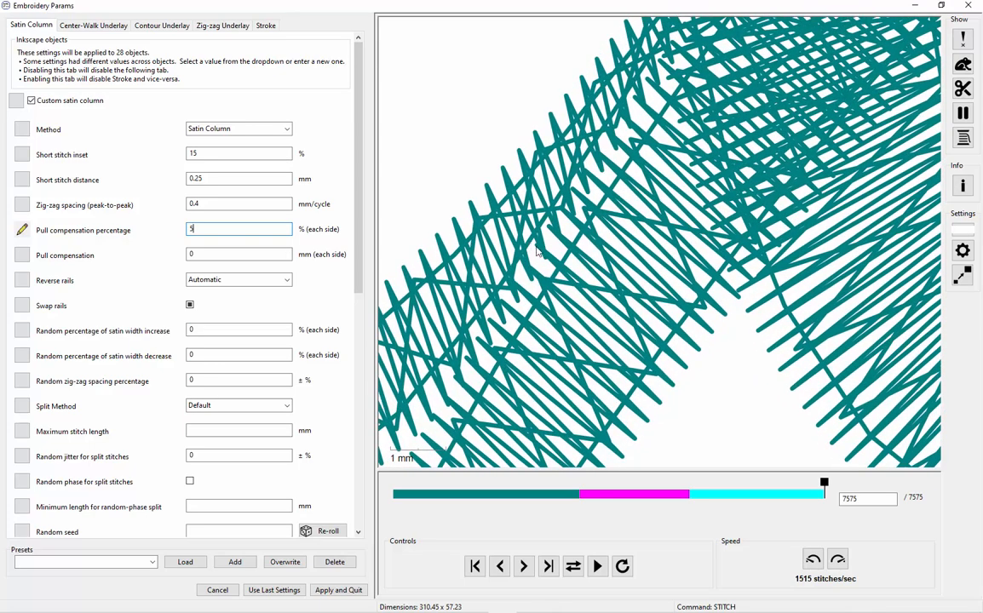
{"action": "scroll", "coordinate": [538, 253], "scroll_direction": "up", "scroll_amount": 2}
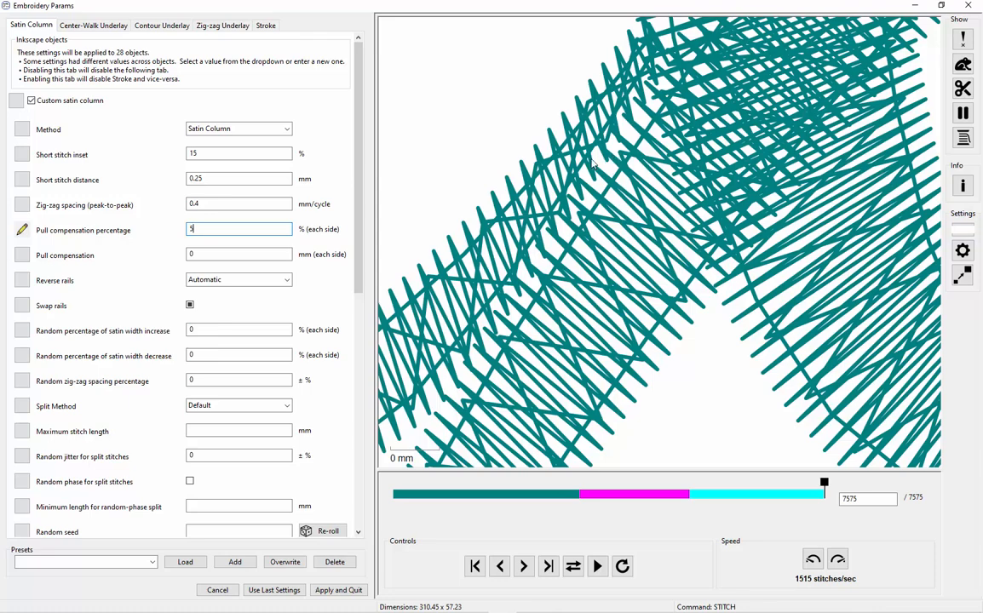
- Try a pull compensation percentage of 8 and inspect how the first e's tail stitches overlap the x's diagonal
{"action": "double_click", "coordinate": [198, 232]}
{"action": "type", "text": "8"}
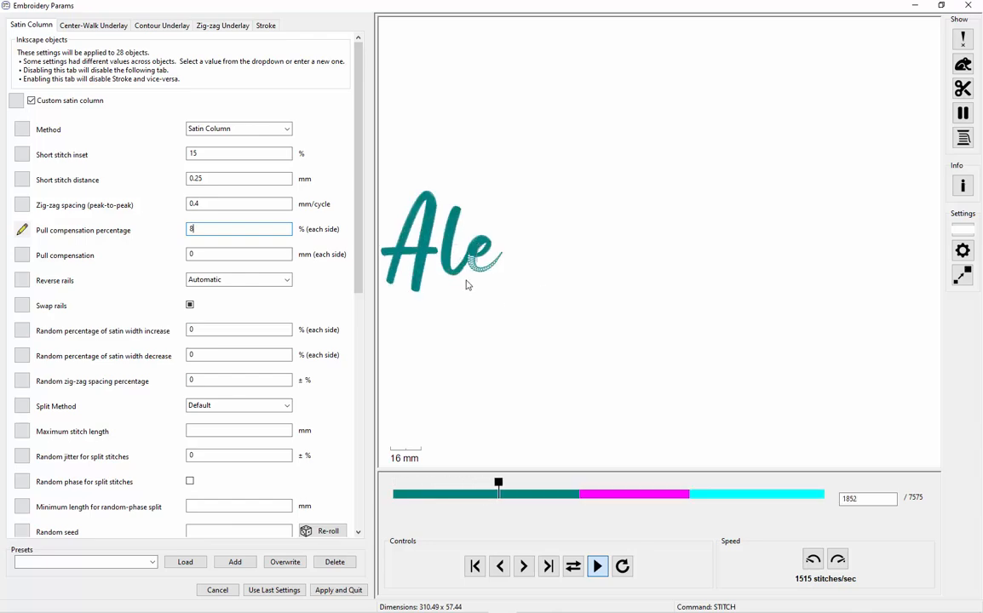
{"action": "scroll", "coordinate": [477, 276], "scroll_direction": "up", "scroll_amount": 5}
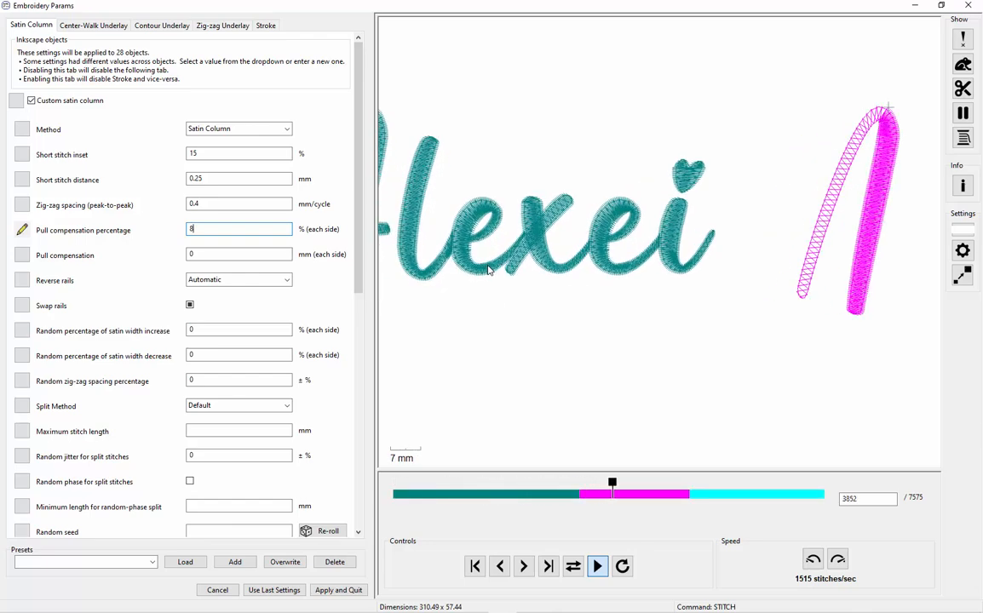
{"action": "scroll", "coordinate": [488, 270], "scroll_direction": "up", "scroll_amount": 4}
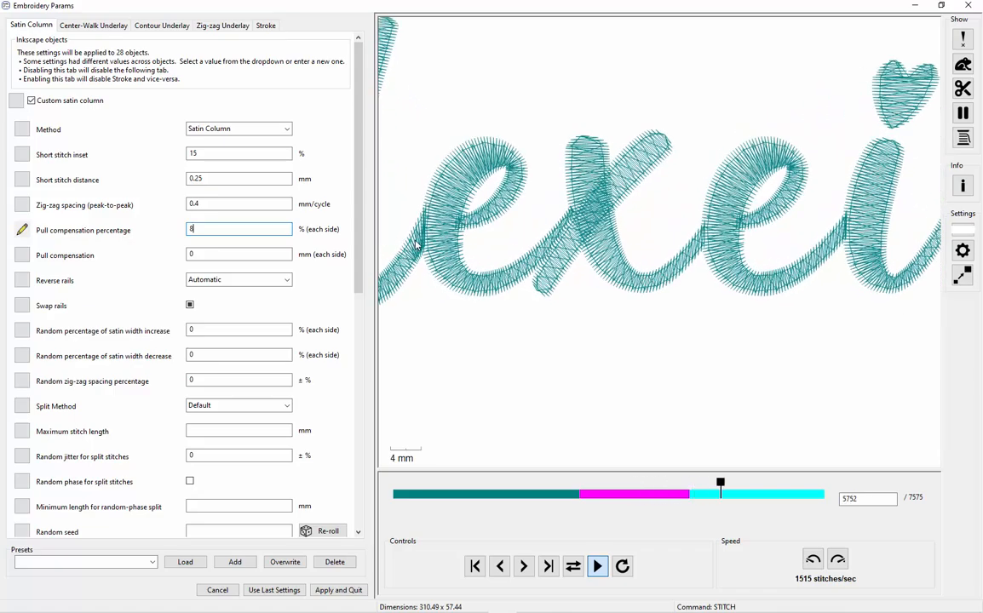
{"action": "scroll", "coordinate": [477, 256], "scroll_direction": "up", "scroll_amount": 4}
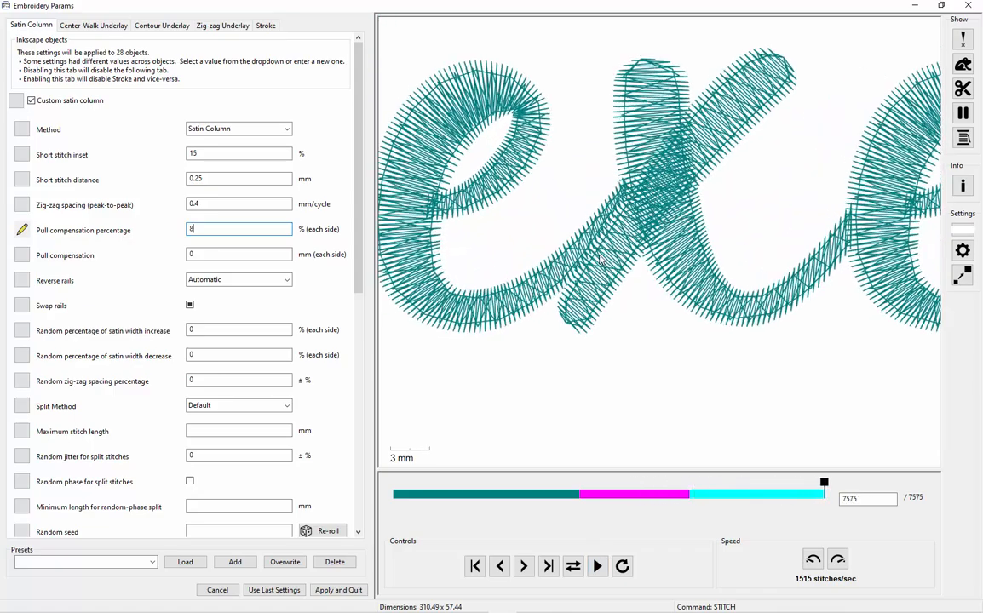
{"action": "scroll", "coordinate": [601, 256], "scroll_direction": "up", "scroll_amount": 4}
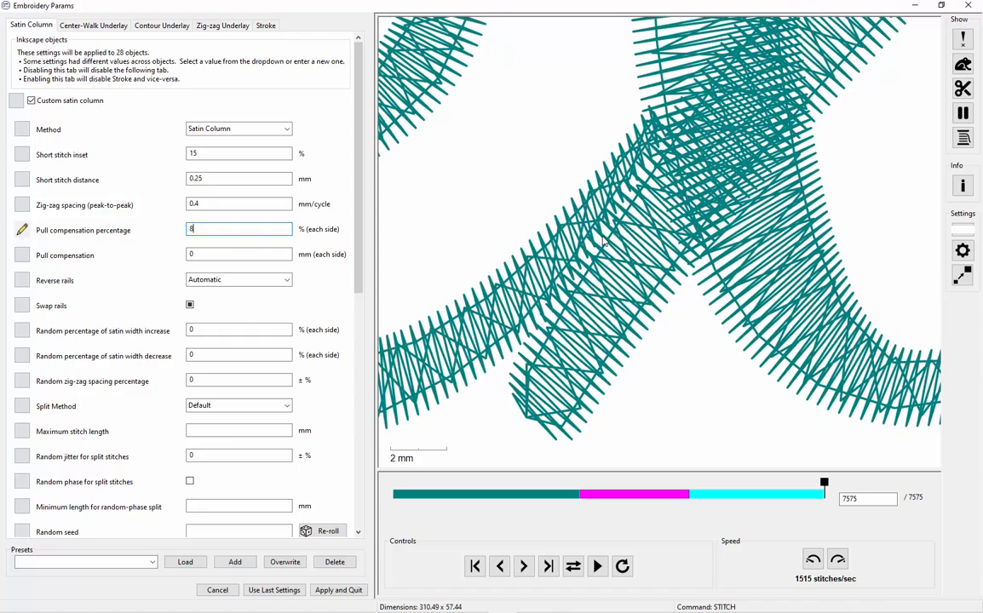
{"action": "scroll", "coordinate": [603, 247], "scroll_direction": "up", "scroll_amount": 4}
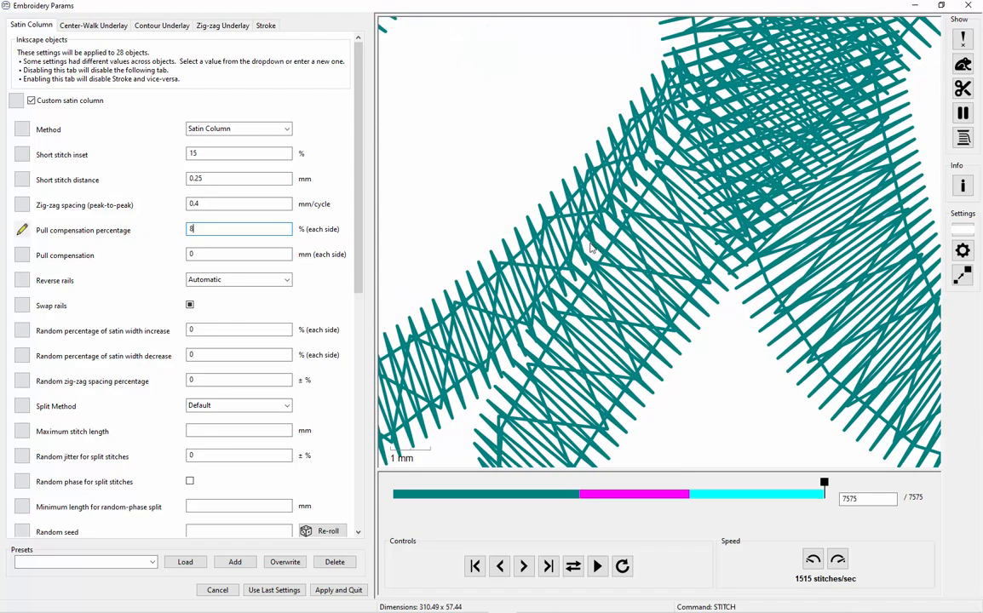
- Examine the stitch overlaps where the l joins the first e and the x joins the second e
{"action": "scroll", "coordinate": [585, 244], "scroll_direction": "down", "scroll_amount": 5}
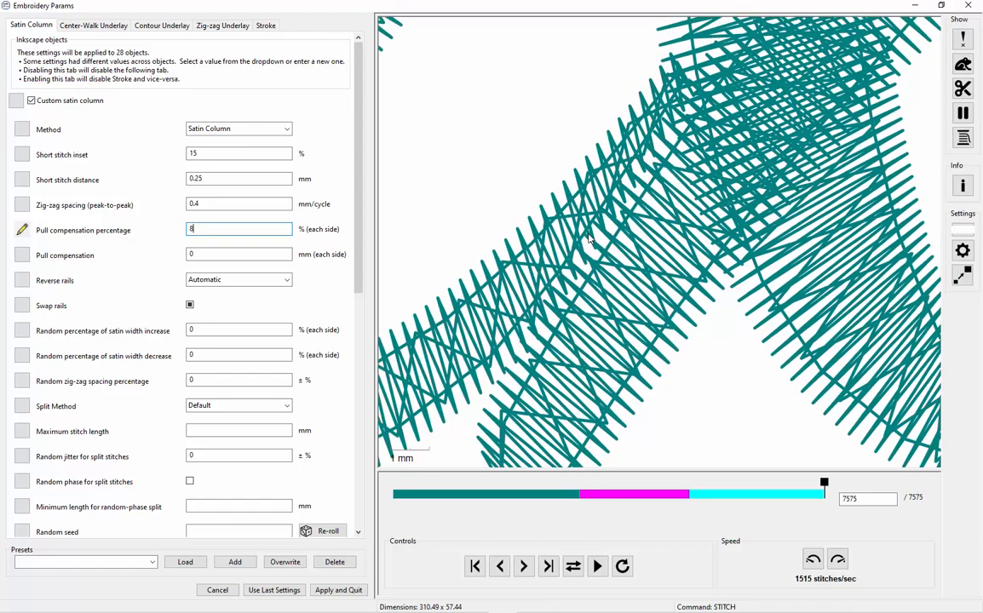
{"action": "scroll", "coordinate": [787, 266], "scroll_direction": "down", "scroll_amount": 4}
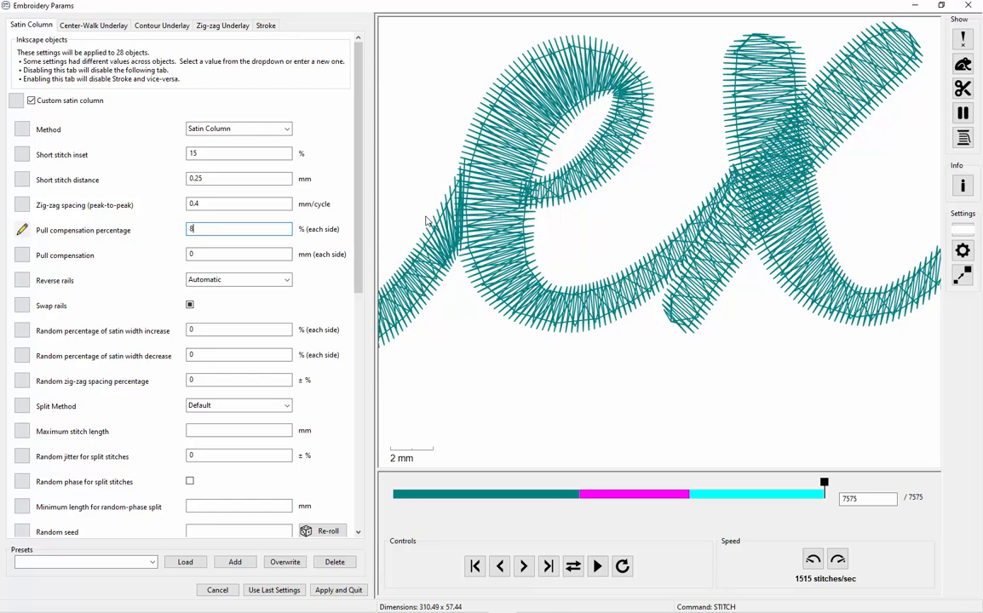
{"action": "scroll", "coordinate": [473, 186], "scroll_direction": "up", "scroll_amount": 5}
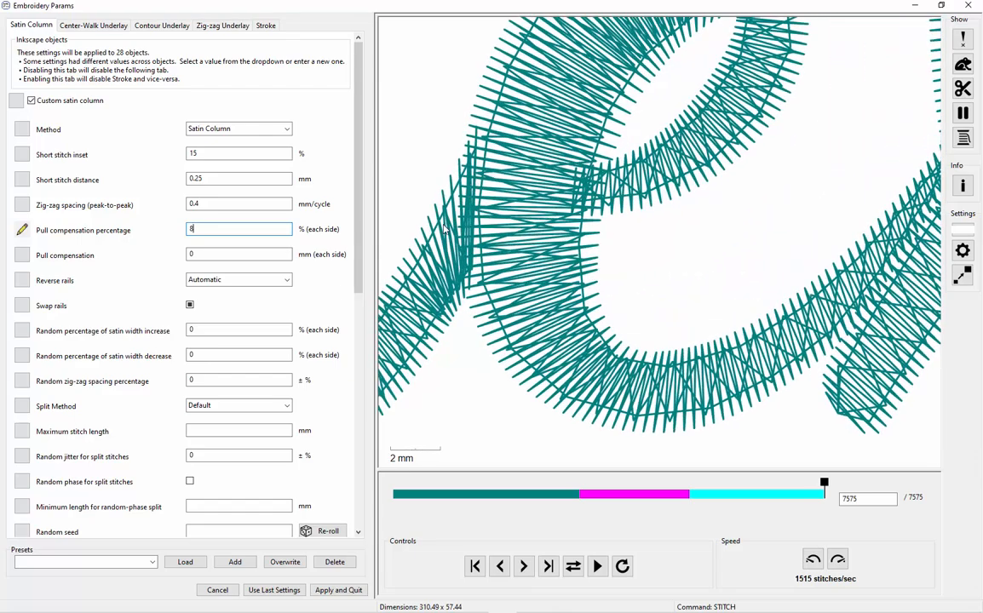
{"action": "scroll", "coordinate": [443, 228], "scroll_direction": "down", "scroll_amount": 4}
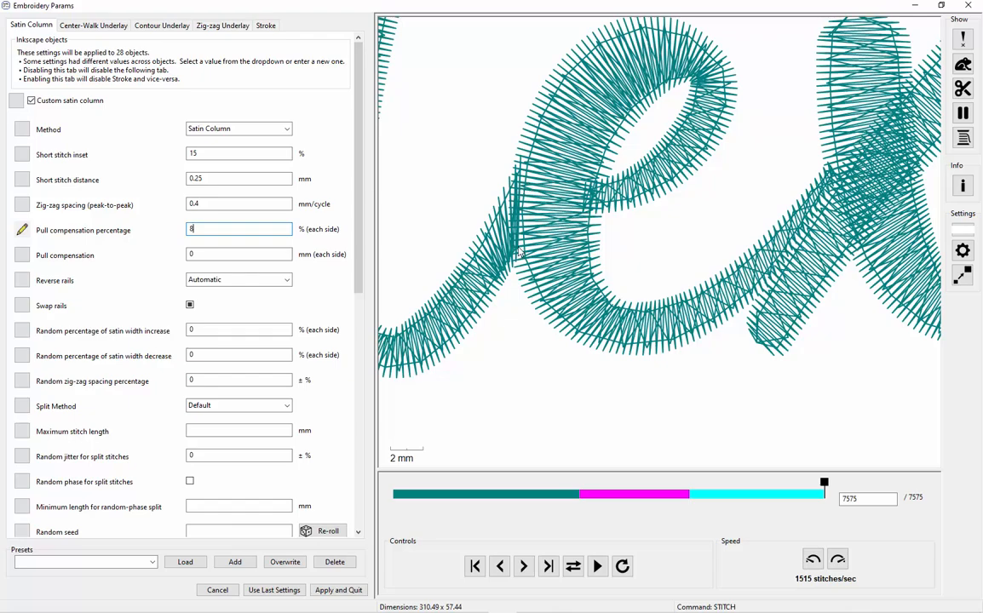
{"action": "scroll", "coordinate": [516, 253], "scroll_direction": "down", "scroll_amount": 5}
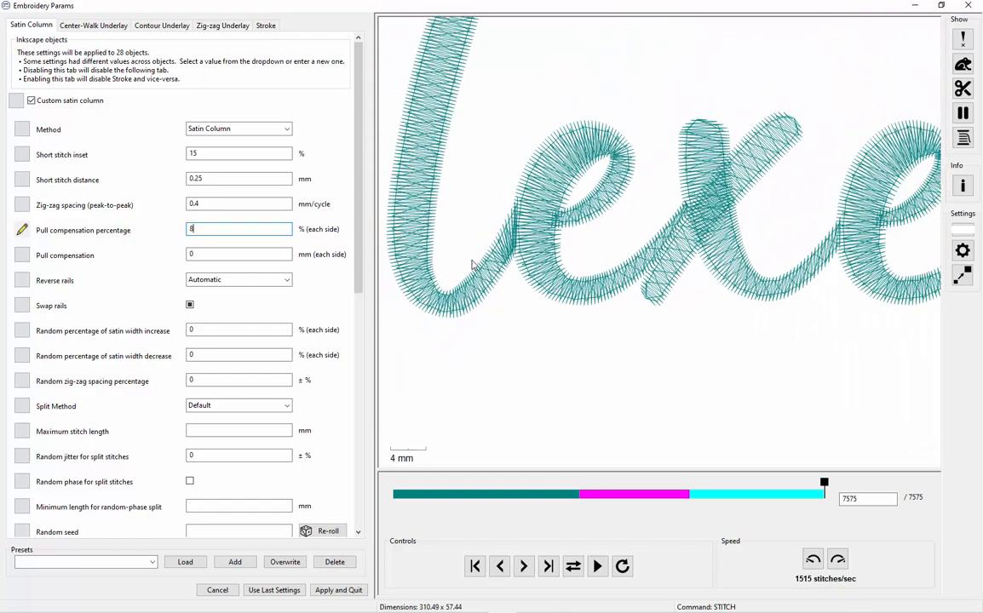
{"action": "scroll", "coordinate": [807, 208], "scroll_direction": "up", "scroll_amount": 5}
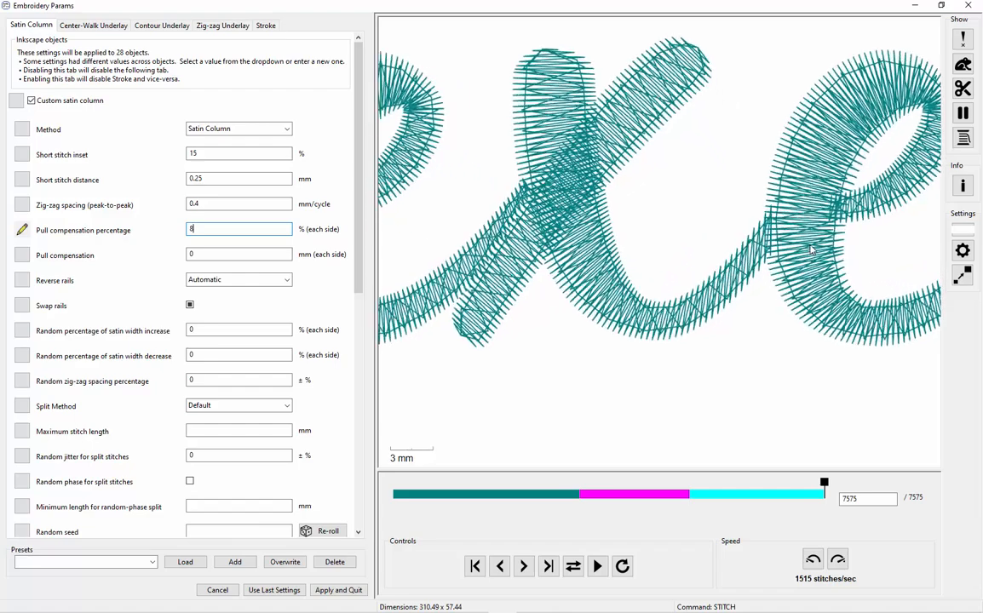
{"action": "scroll", "coordinate": [810, 248], "scroll_direction": "up", "scroll_amount": 4}
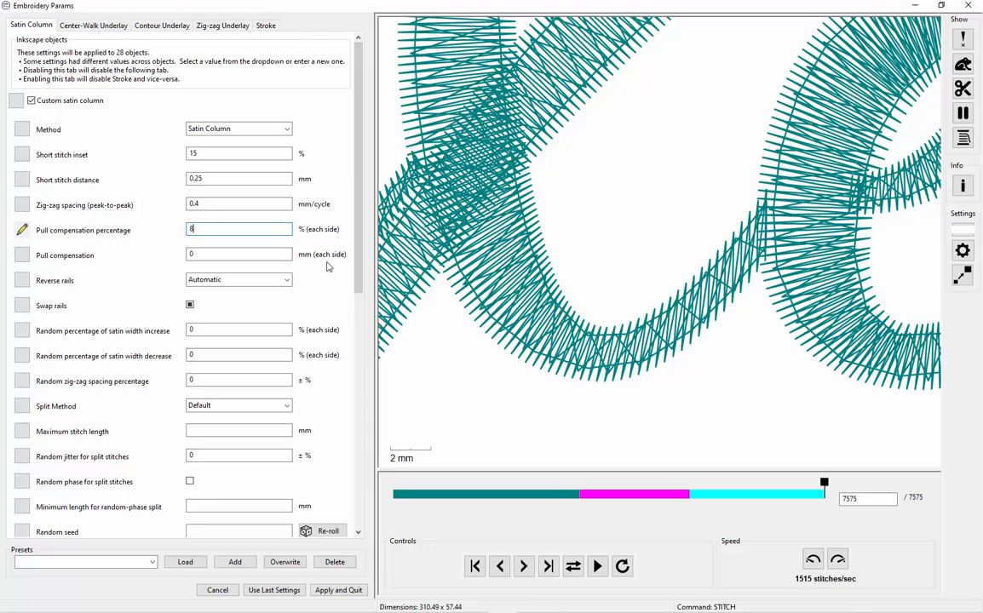
- Set the pull compensation percentage to 0 for comparison and inspect the tail that butts against the e
{"action": "double_click", "coordinate": [238, 229]}
{"action": "type", "text": "0"}
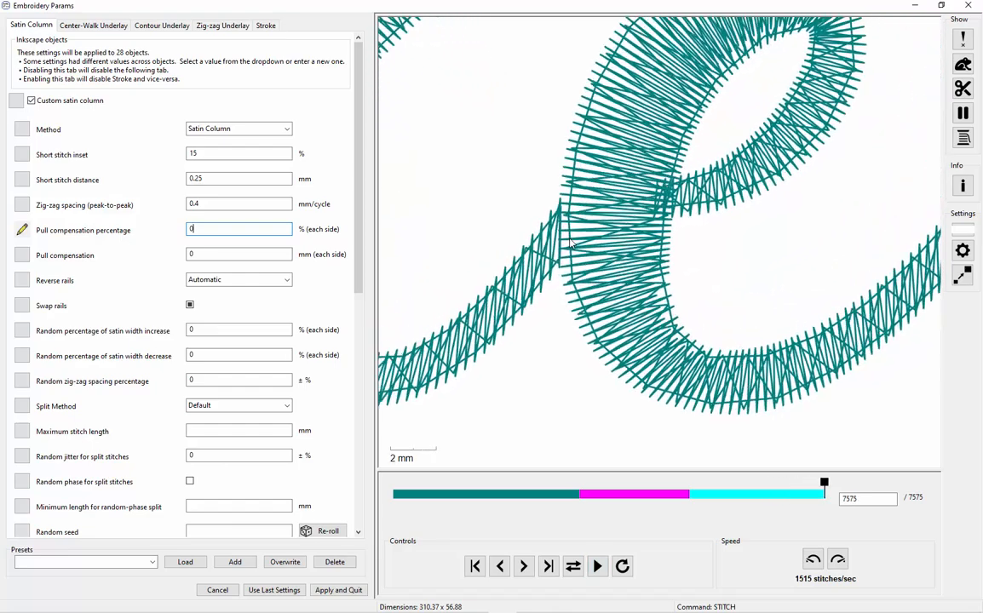
{"action": "scroll", "coordinate": [570, 244], "scroll_direction": "up", "scroll_amount": 2}
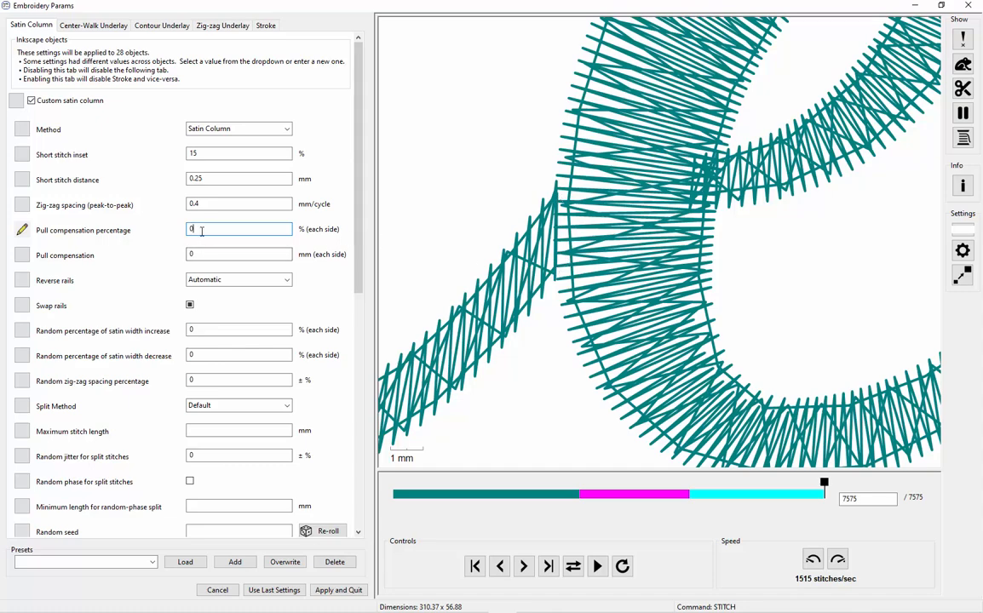
- Set the pull compensation percentage to 8 and apply the params to the letters
{"action": "key", "text": "BackSpace"}
{"action": "type", "text": "8"}
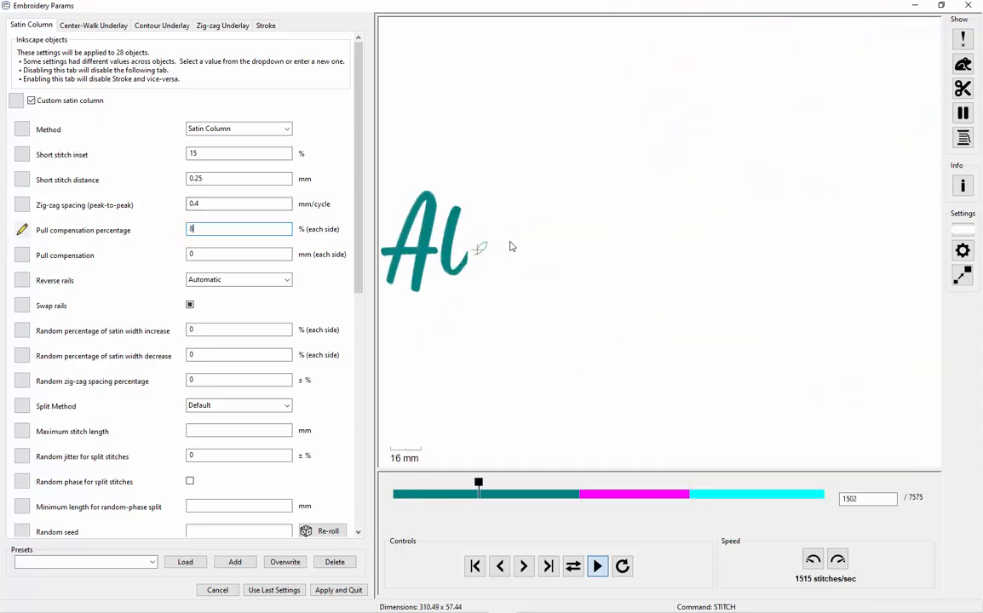
{"action": "scroll", "coordinate": [511, 246], "scroll_direction": "down", "scroll_amount": 3}
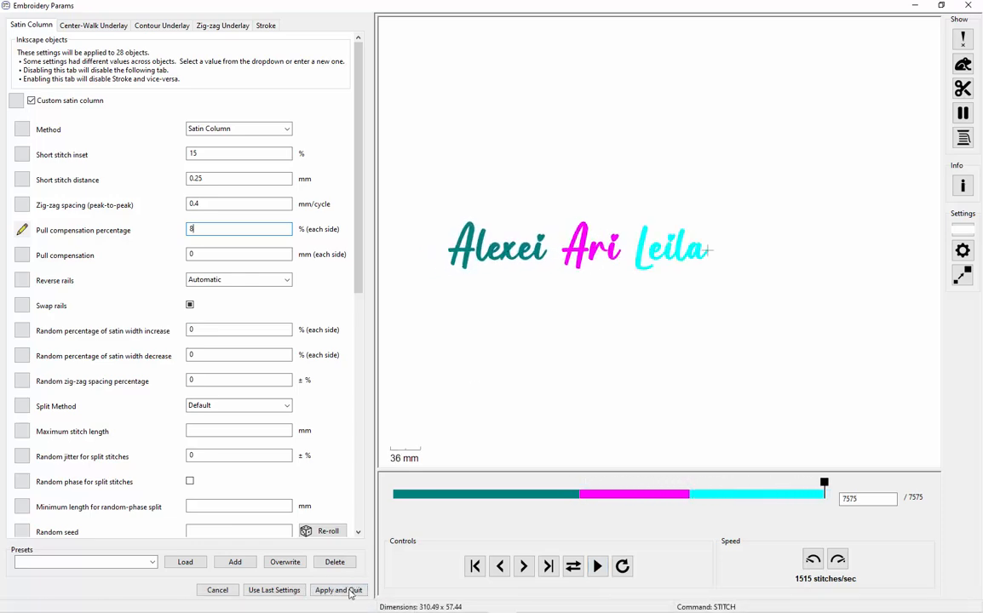
{"action": "left_click", "coordinate": [338, 590]}
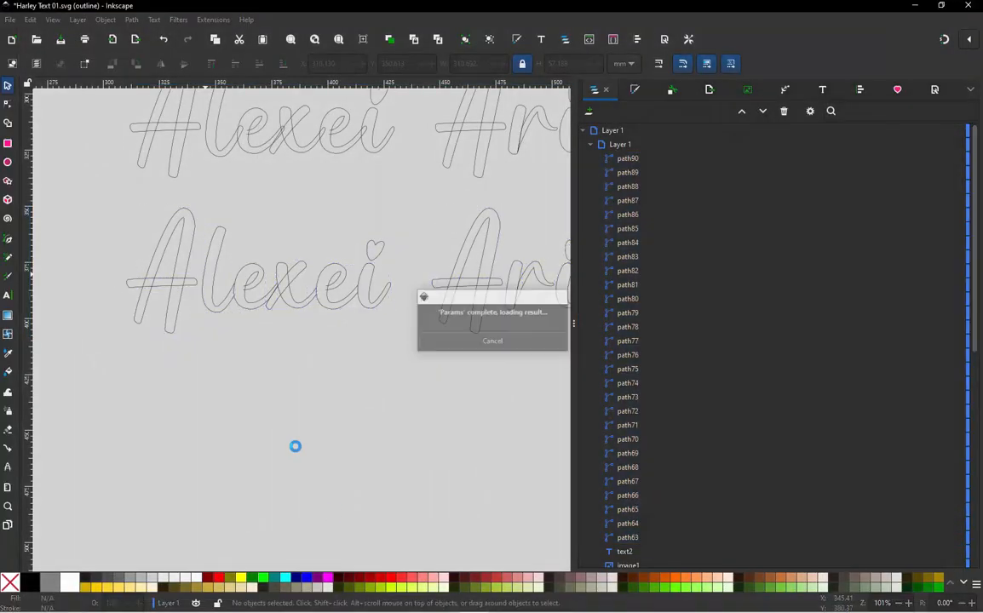
- Save the design as a new Inkscape SVG file named Ari Carrots on the Desktop
{"action": "left_click", "coordinate": [298, 450]}
{"action": "scroll", "coordinate": [277, 380], "scroll_direction": "down", "scroll_amount": 4}
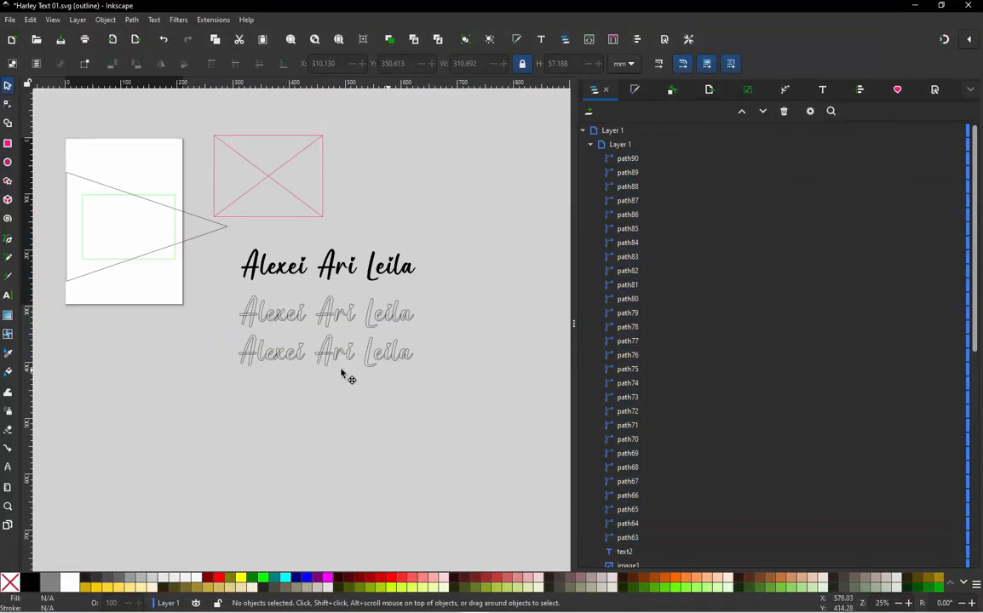
{"action": "scroll", "coordinate": [307, 370], "scroll_direction": "up", "scroll_amount": 2}
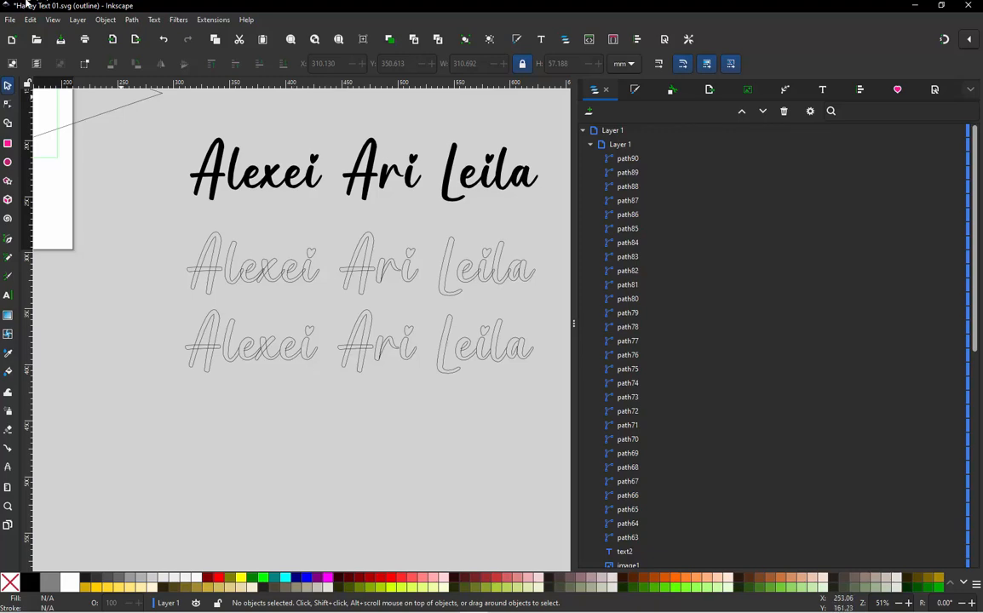
{"action": "left_click", "coordinate": [9, 20]}
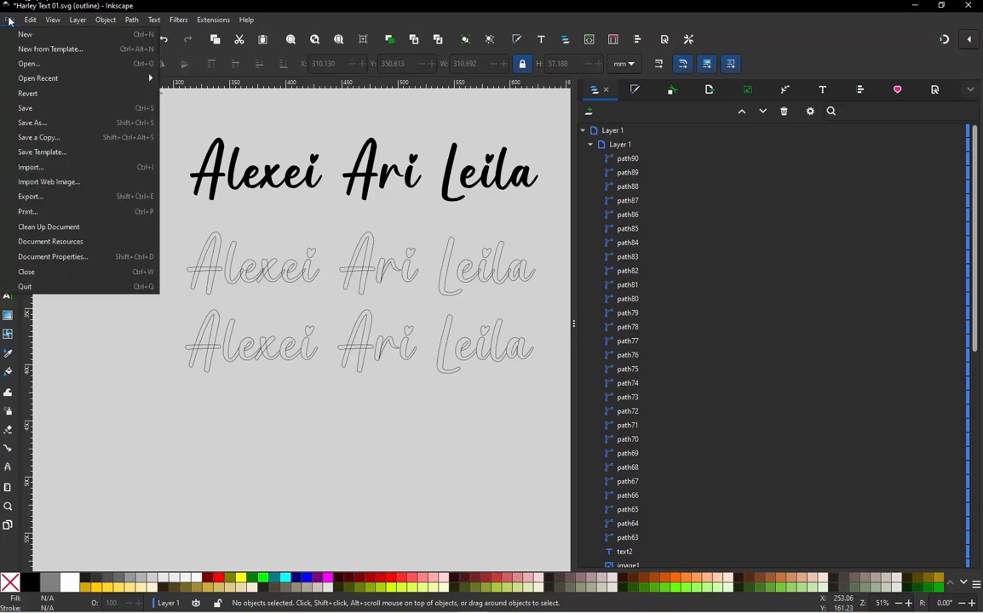
{"action": "left_click", "coordinate": [56, 132]}
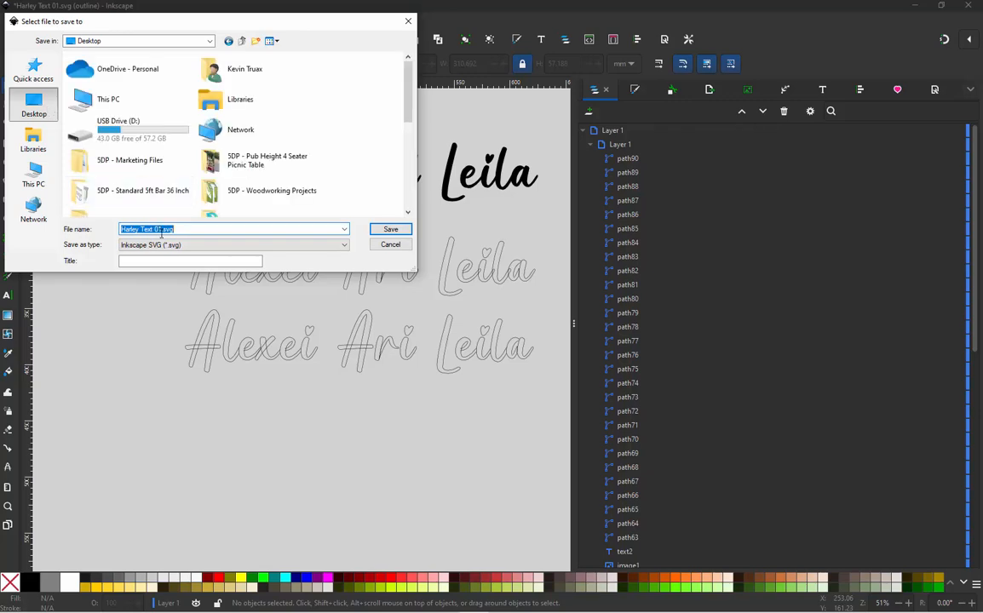
{"action": "type", "text": "Ar"}
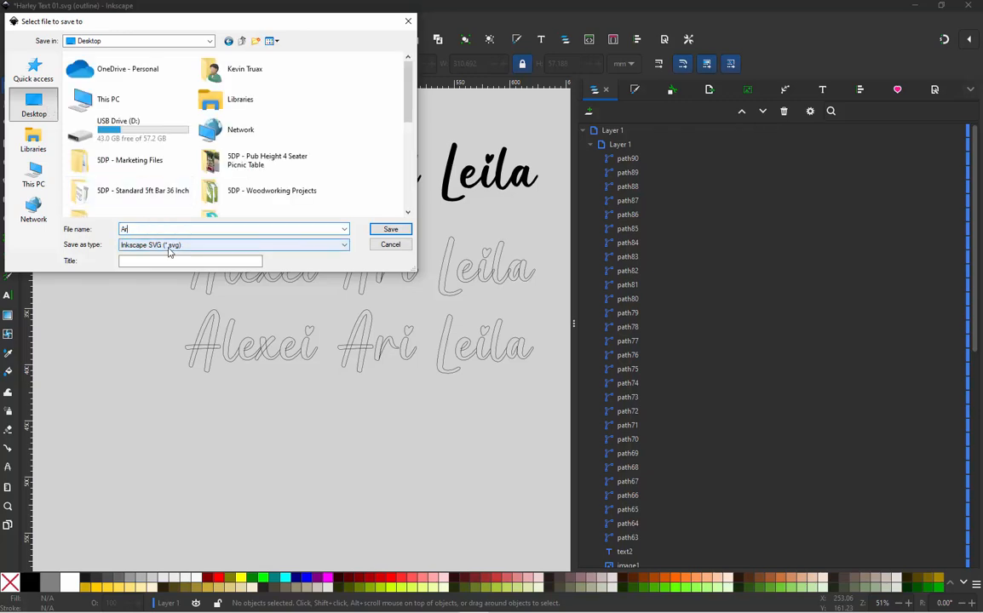
{"action": "type", "text": "i Carrots"}
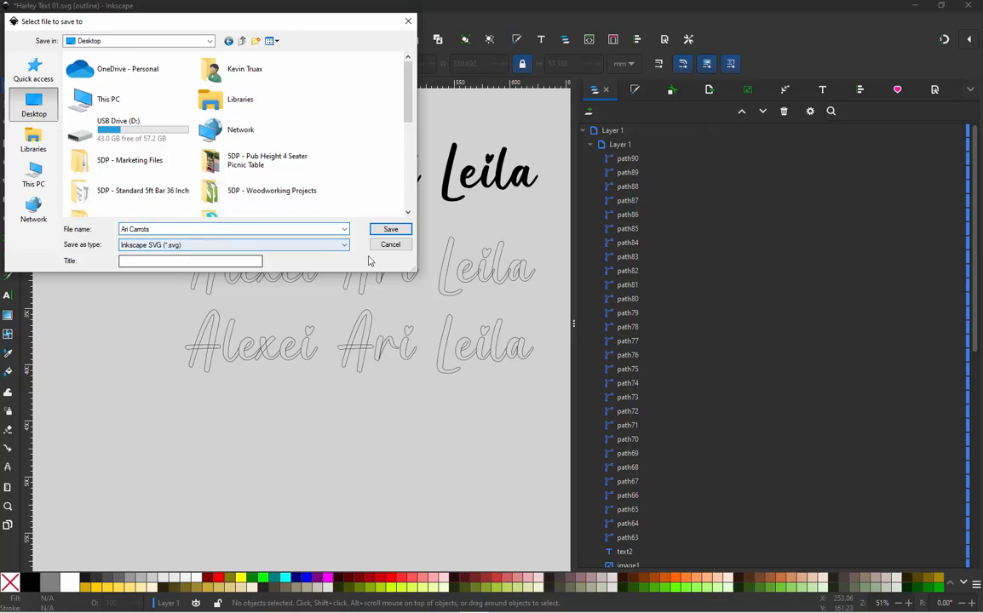
{"action": "left_click", "coordinate": [390, 229]}
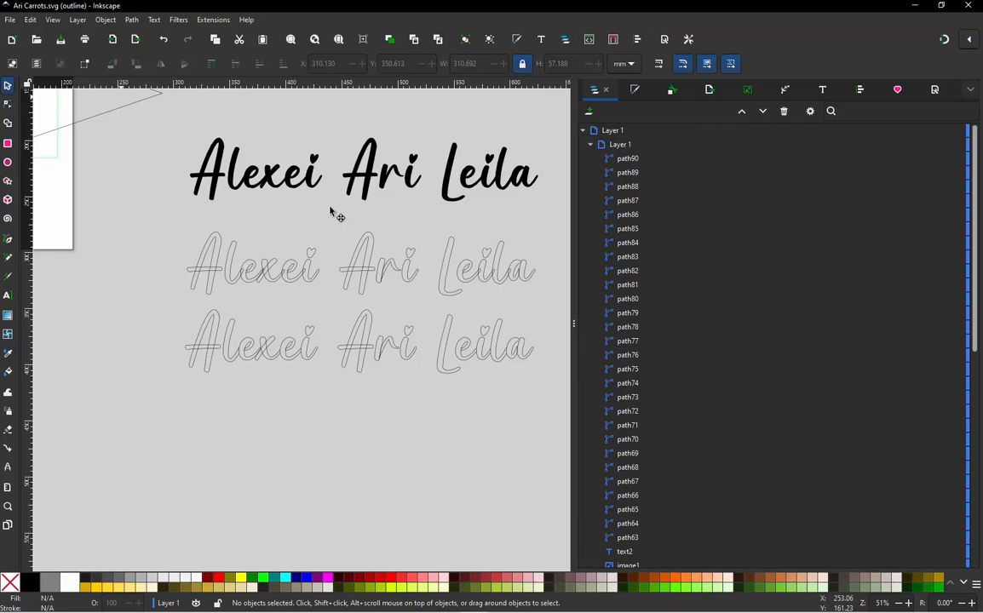
- Try replacing the first two words of the solid black text line with a different first name
{"action": "left_click", "coordinate": [397, 188]}
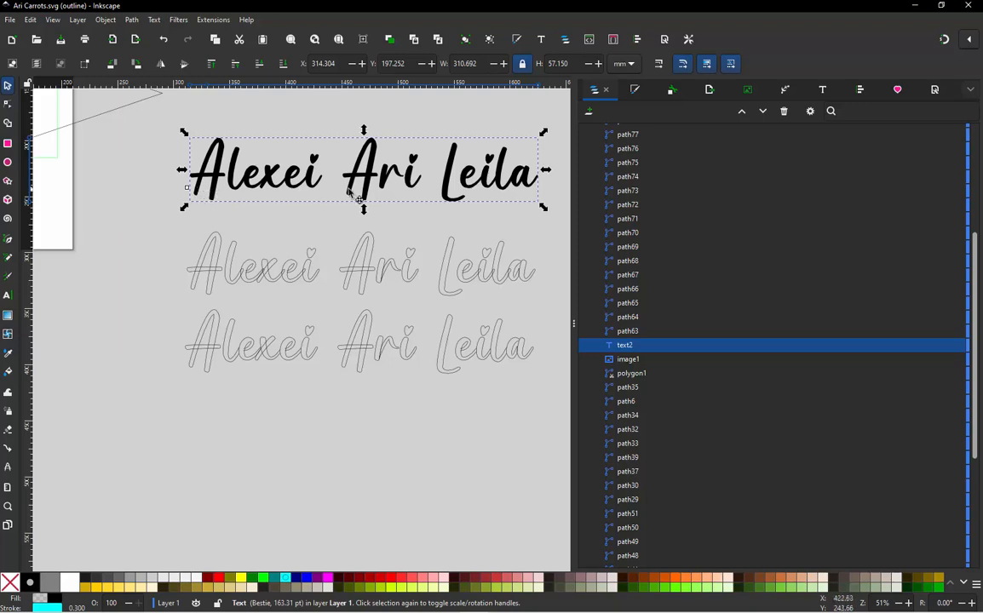
{"action": "double_click", "coordinate": [417, 179]}
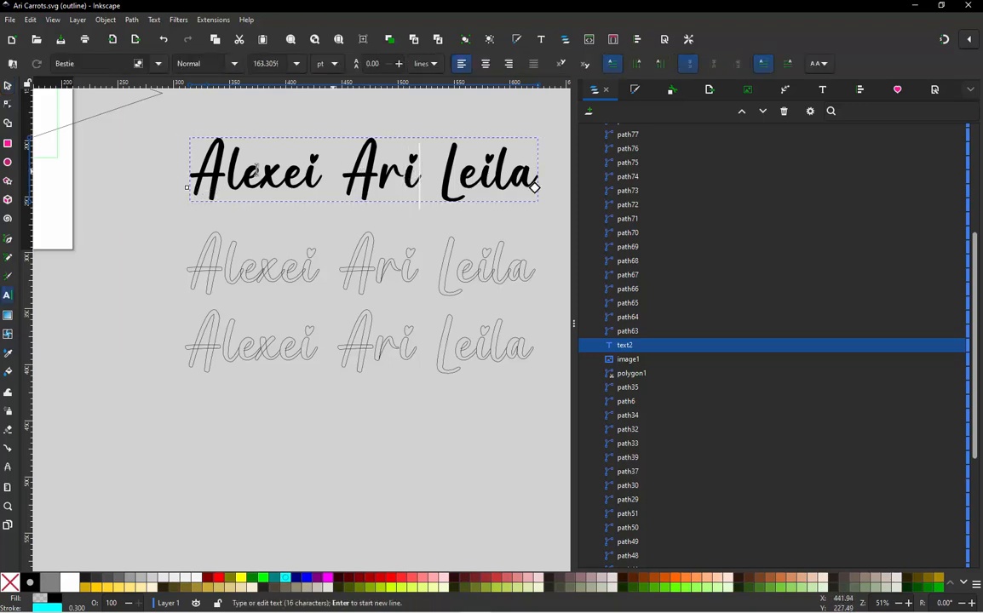
{"action": "key", "text": "shift+Home"}
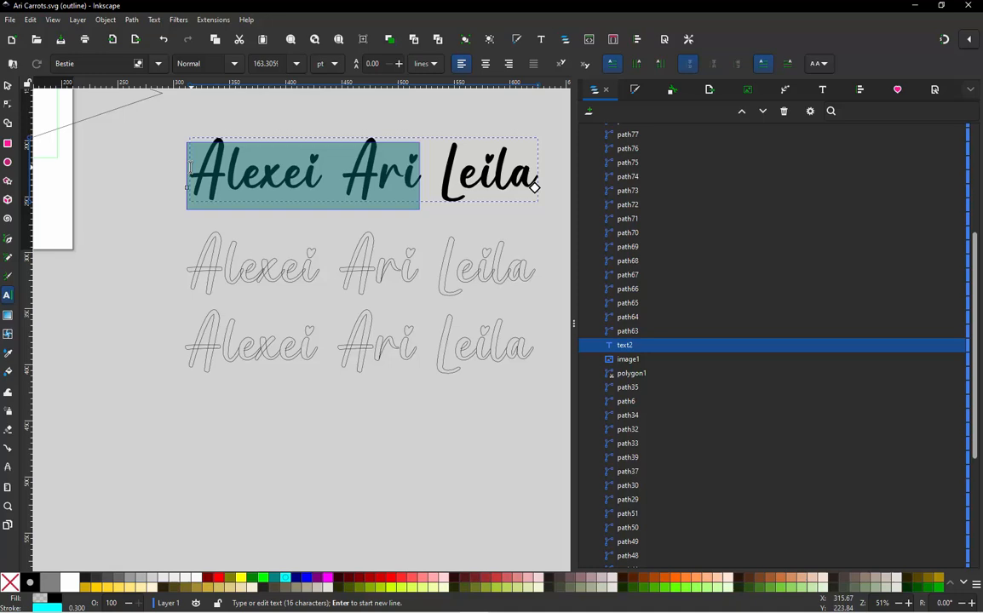
{"action": "left_click", "coordinate": [455, 163]}
{"action": "left_click_drag", "start_coordinate": [438, 160], "coordinate": [189, 157]}
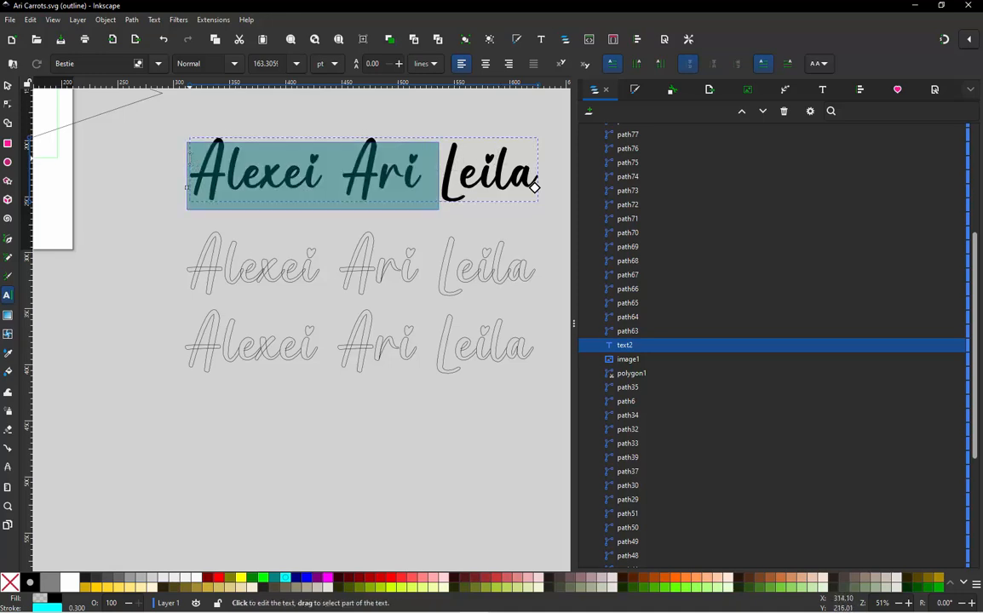
{"action": "type", "text": "Marie"}
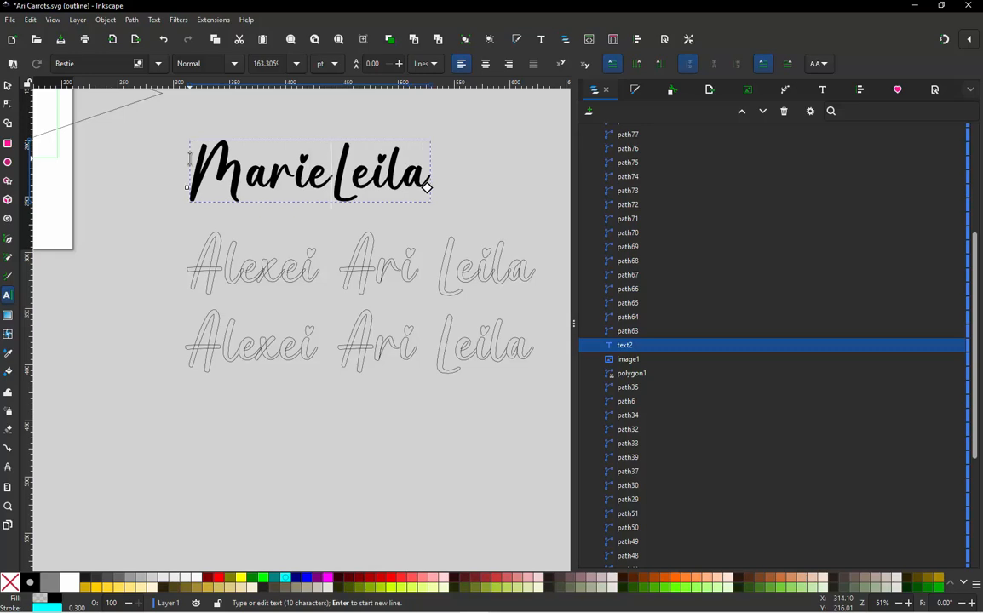
{"action": "left_click", "coordinate": [7, 86]}
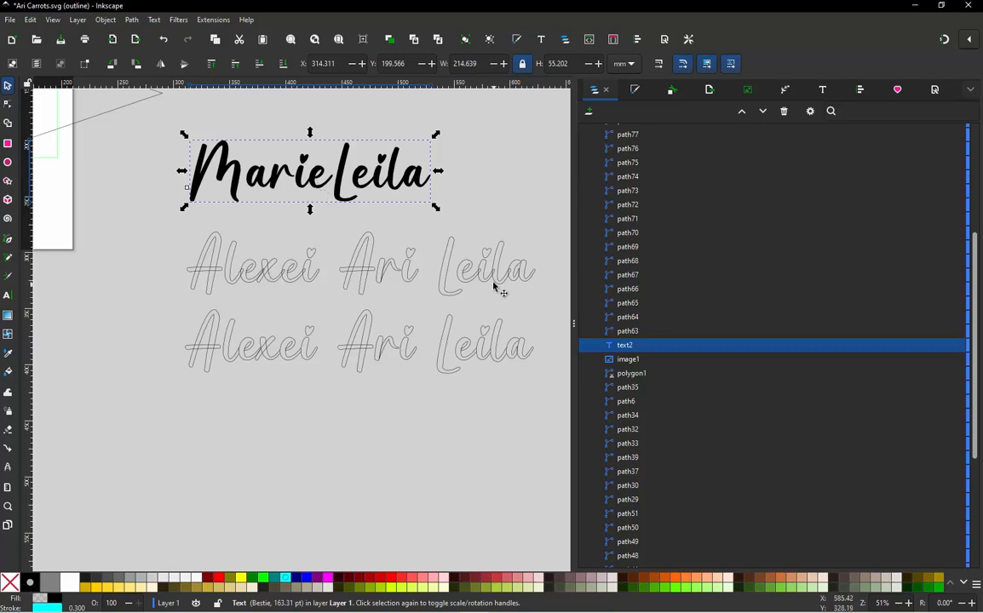
{"action": "left_click", "coordinate": [334, 228]}
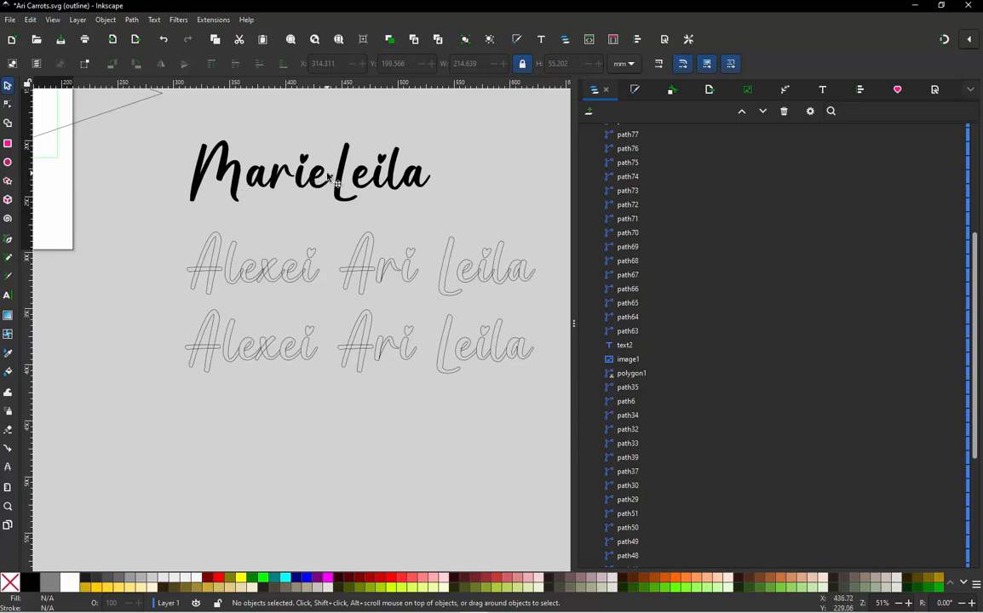
- Undo the text replacement in the solid black line, restoring its original three words
{"action": "key", "text": "ctrl+z"}
{"action": "key", "text": "ctrl+z"}
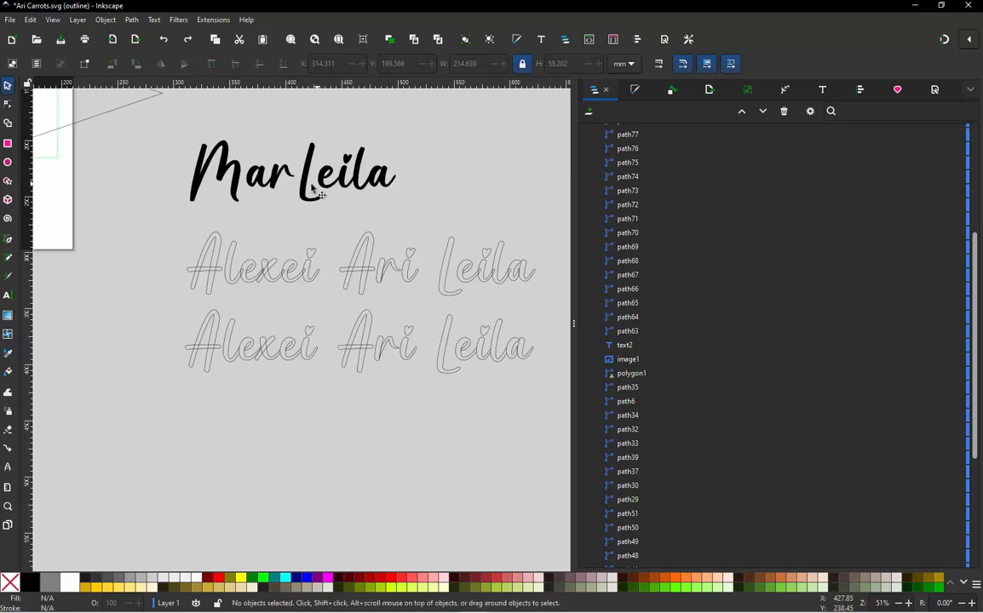
{"action": "key", "text": "ctrl+z"}
{"action": "key", "text": "ctrl+z"}
{"action": "key", "text": "ctrl+z"}
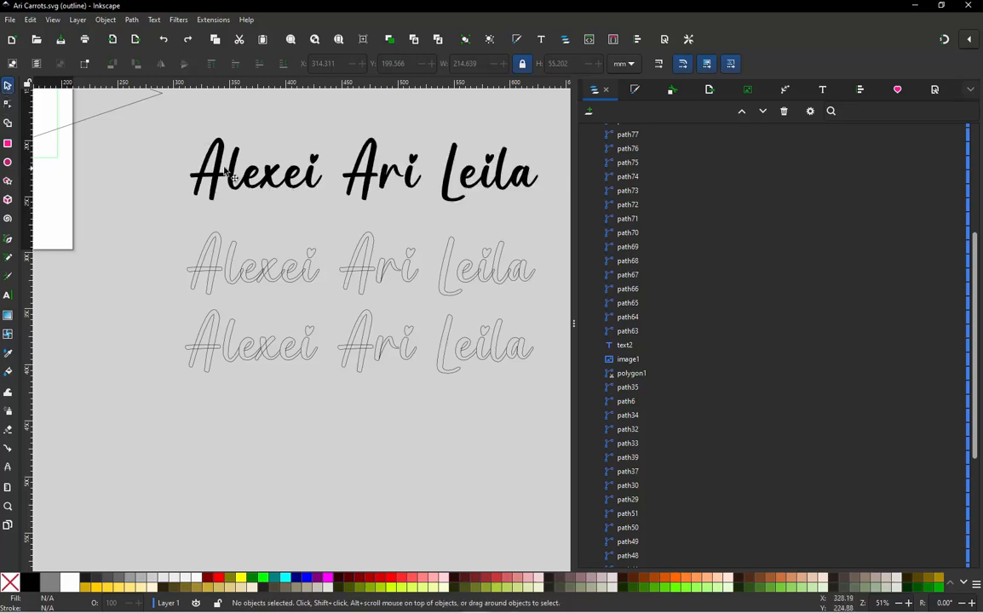
- Duplicate the whole lower outlined line of letters and place the copy below and to the left of the original
{"action": "left_click", "coordinate": [309, 268]}
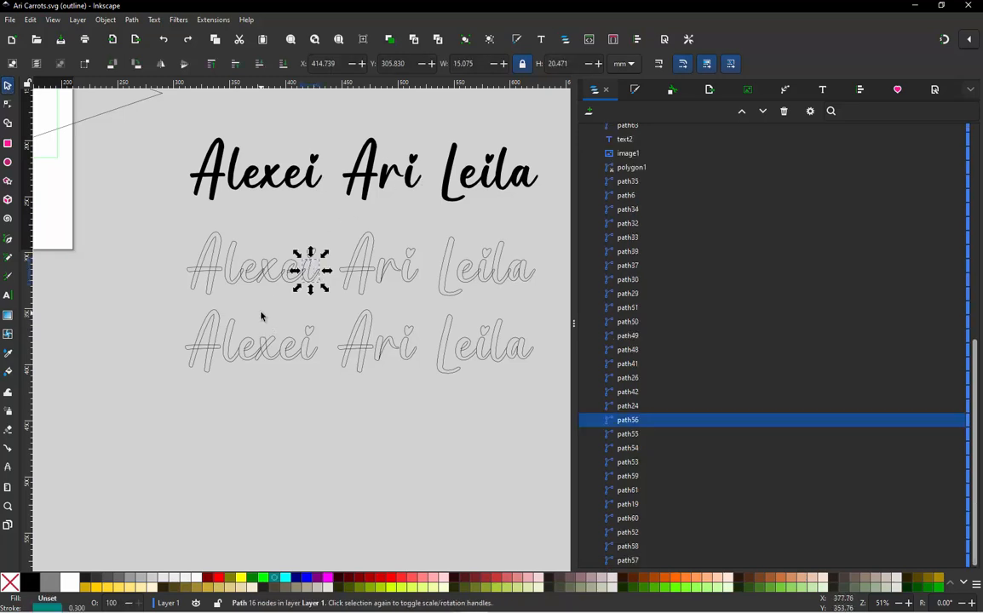
{"action": "left_click", "coordinate": [219, 296]}
{"action": "scroll", "coordinate": [231, 284], "scroll_direction": "up", "scroll_amount": 3, "text": "ctrl"}
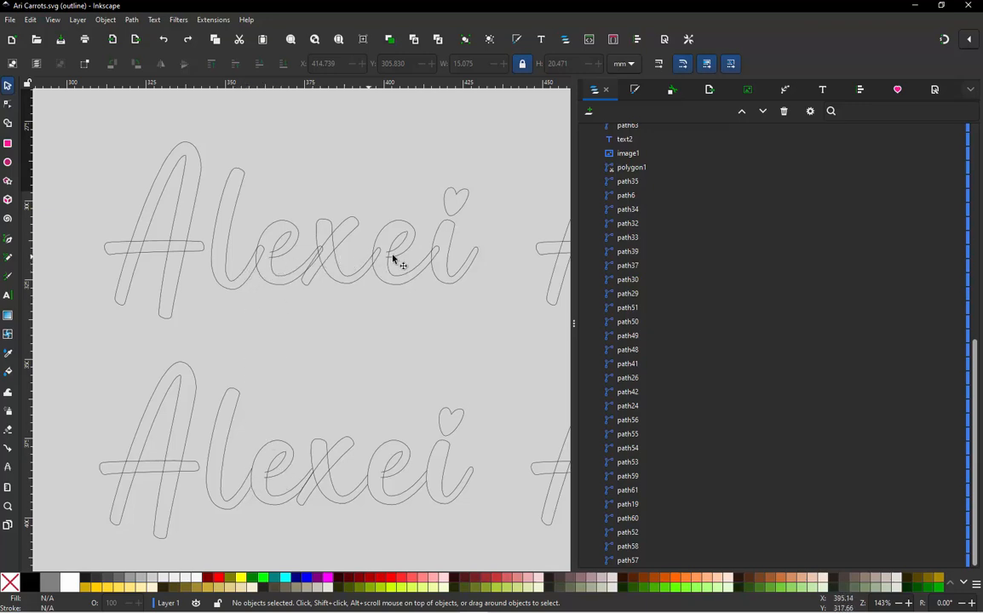
{"action": "scroll", "coordinate": [408, 334], "scroll_direction": "down", "scroll_amount": 3, "text": "ctrl"}
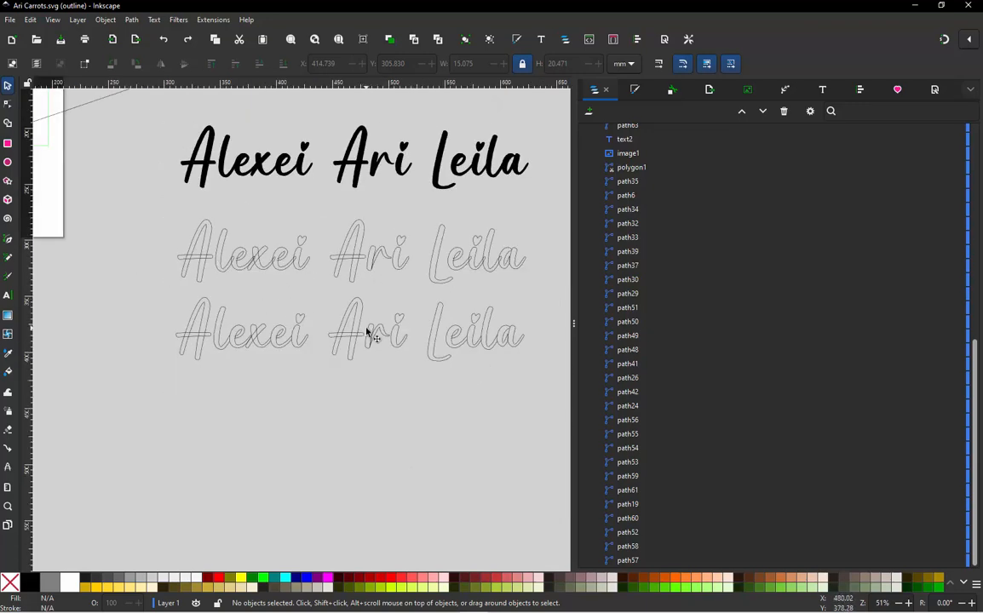
{"action": "scroll", "coordinate": [369, 333], "scroll_direction": "down", "scroll_amount": 1, "text": "ctrl"}
{"action": "left_click_drag", "start_coordinate": [204, 393], "coordinate": [522, 305]}
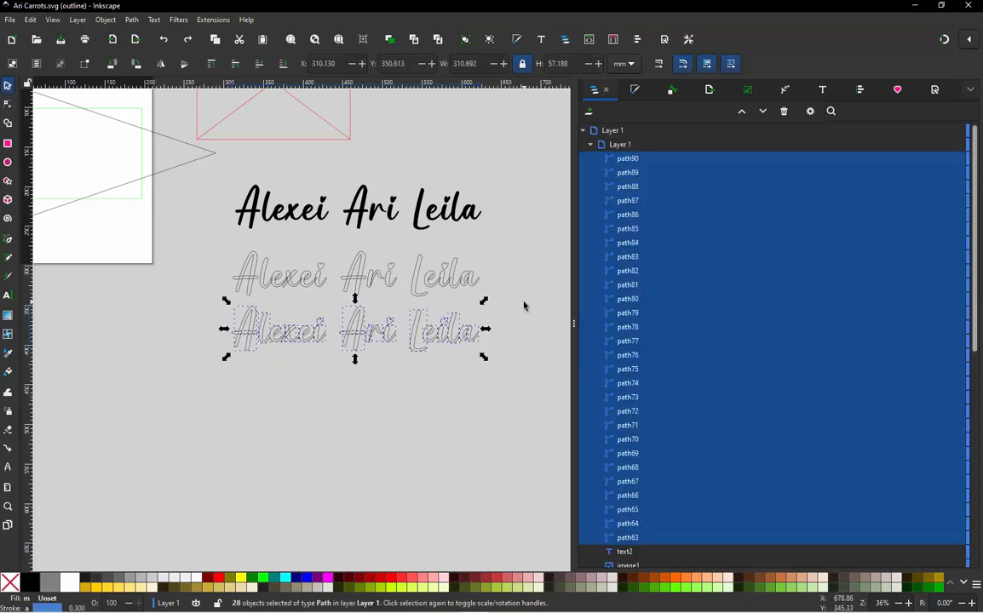
{"action": "key", "text": "ctrl+d"}
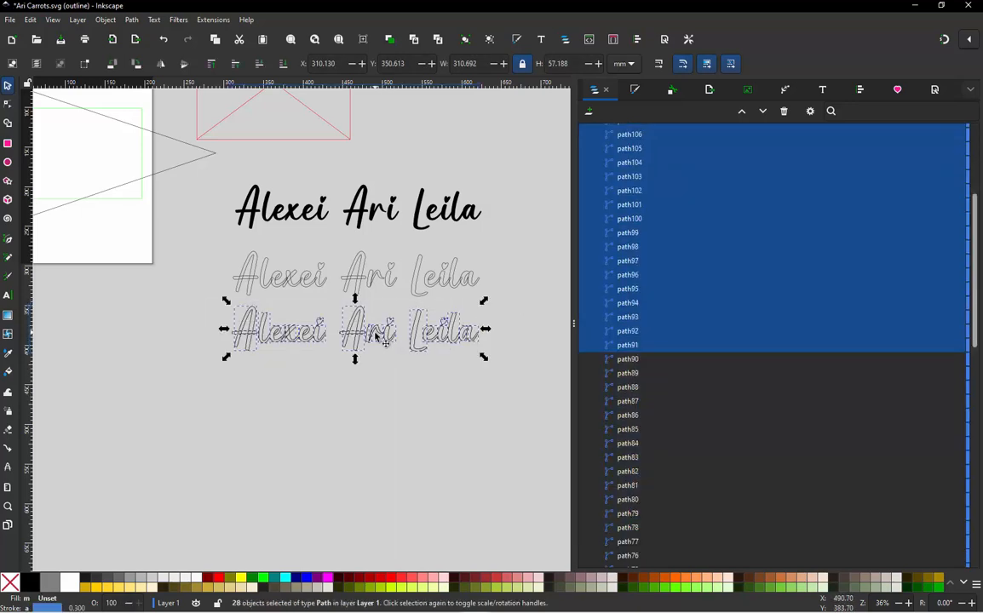
{"action": "left_click_drag", "start_coordinate": [366, 339], "coordinate": [231, 421]}
{"action": "left_click", "coordinate": [445, 398]}
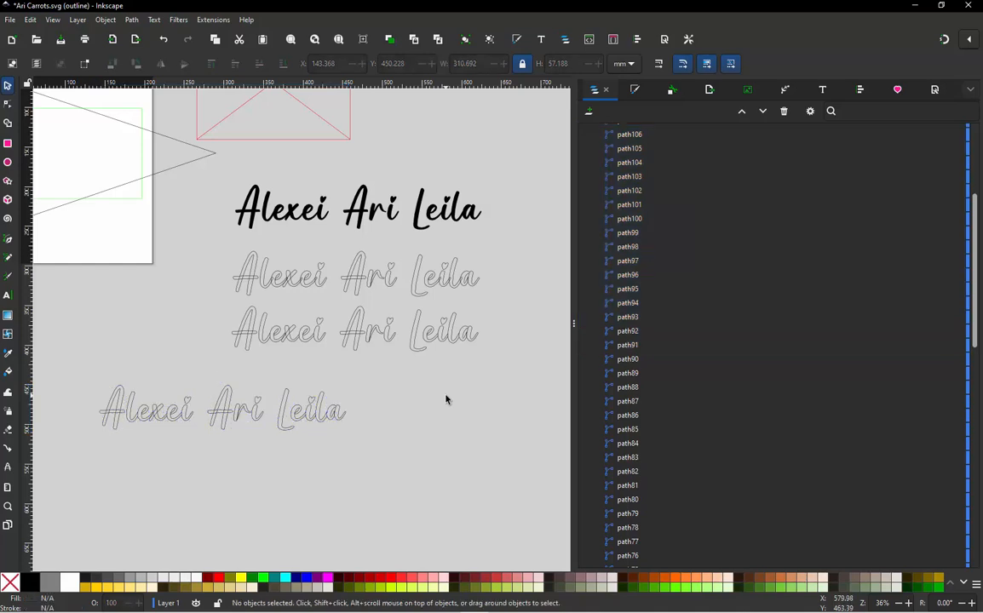
- Select all letters of the duplicated line and switch the measurement units to inches
{"action": "scroll", "coordinate": [445, 398], "scroll_direction": "down", "scroll_amount": 1, "text": "ctrl"}
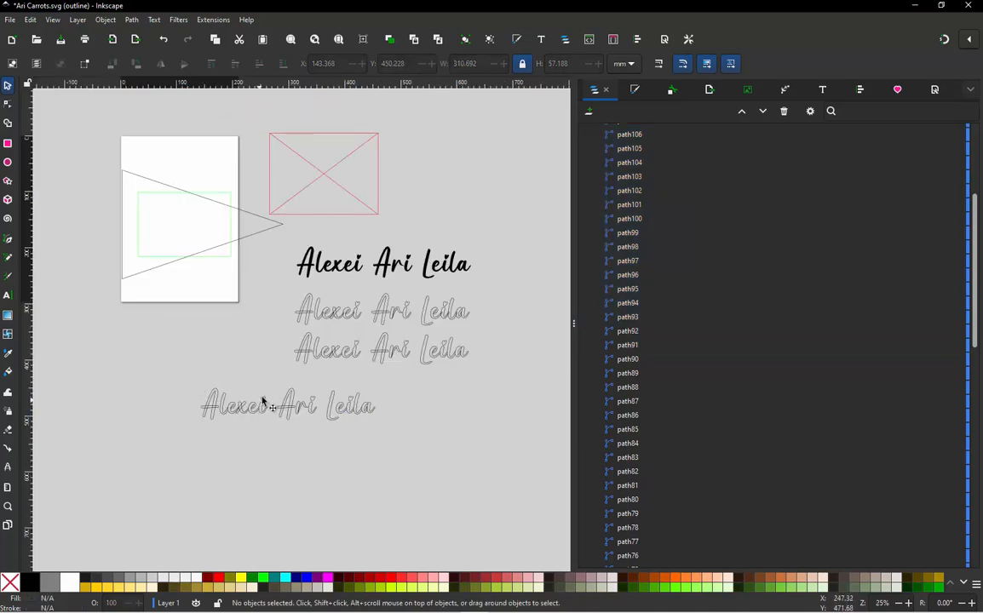
{"action": "scroll", "coordinate": [260, 403], "scroll_direction": "up", "scroll_amount": 1, "text": "ctrl"}
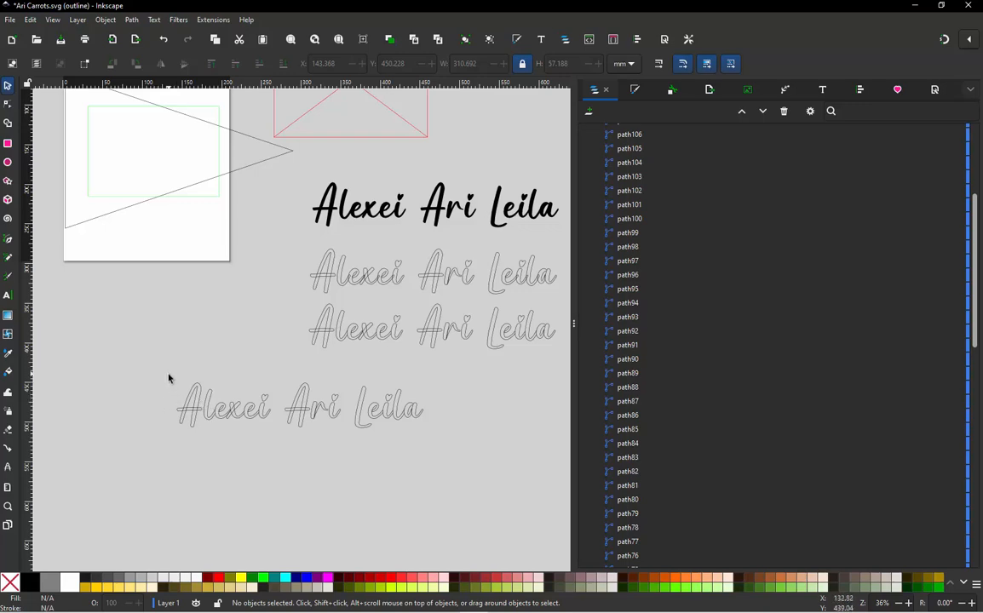
{"action": "left_click_drag", "start_coordinate": [169, 379], "coordinate": [459, 453]}
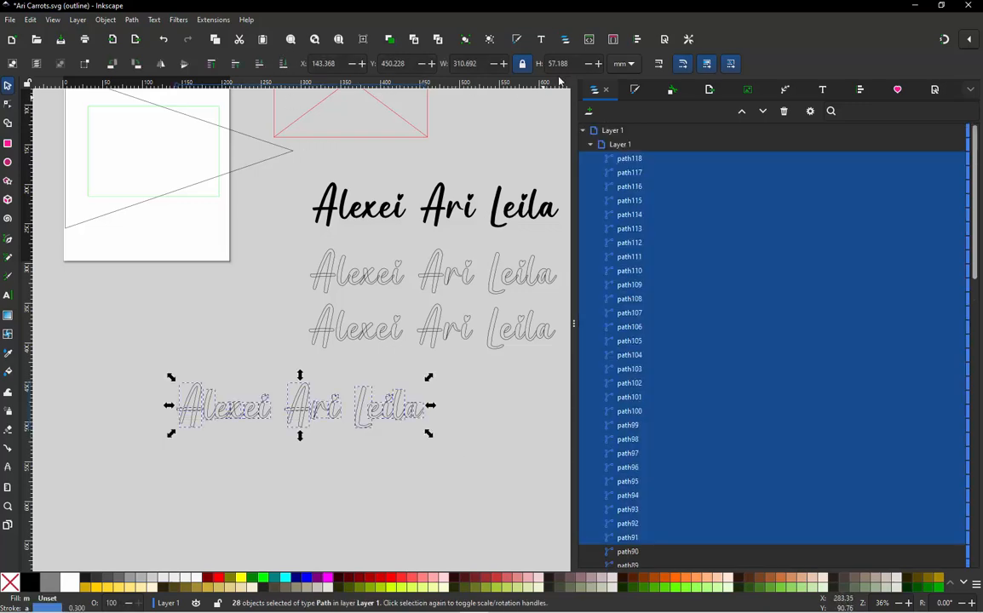
{"action": "left_click", "coordinate": [625, 63]}
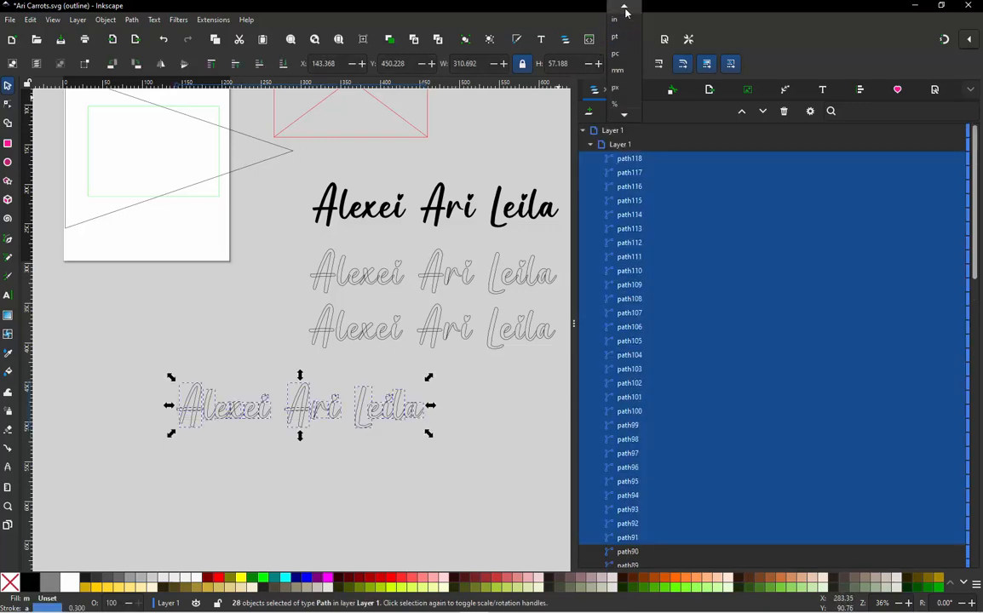
{"action": "left_click", "coordinate": [620, 28]}
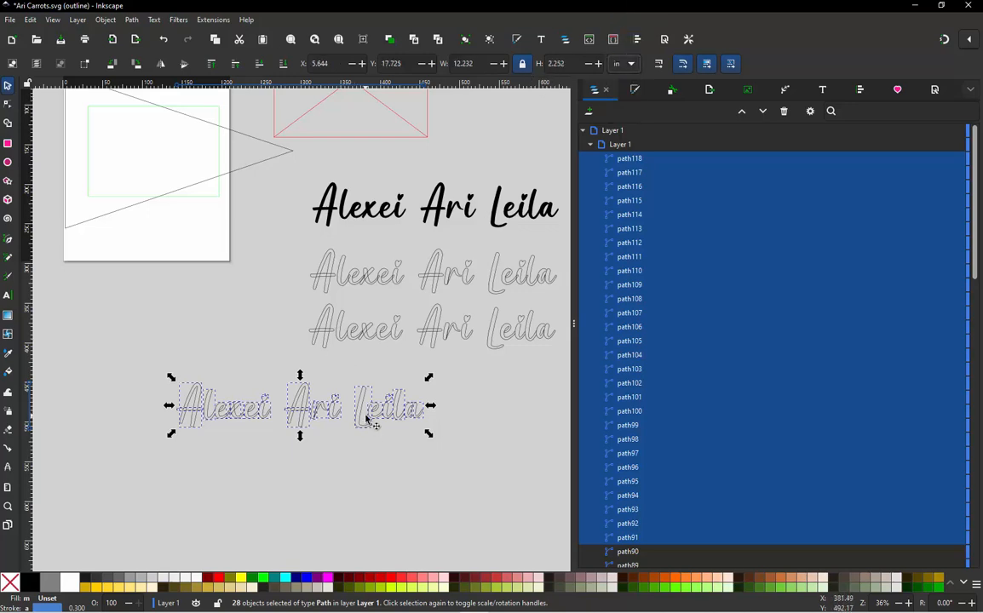
- Move the duplicated line onto the page so its third word sits inside the green rectangle within the triangle
{"action": "scroll", "coordinate": [363, 438], "scroll_direction": "down", "scroll_amount": 1}
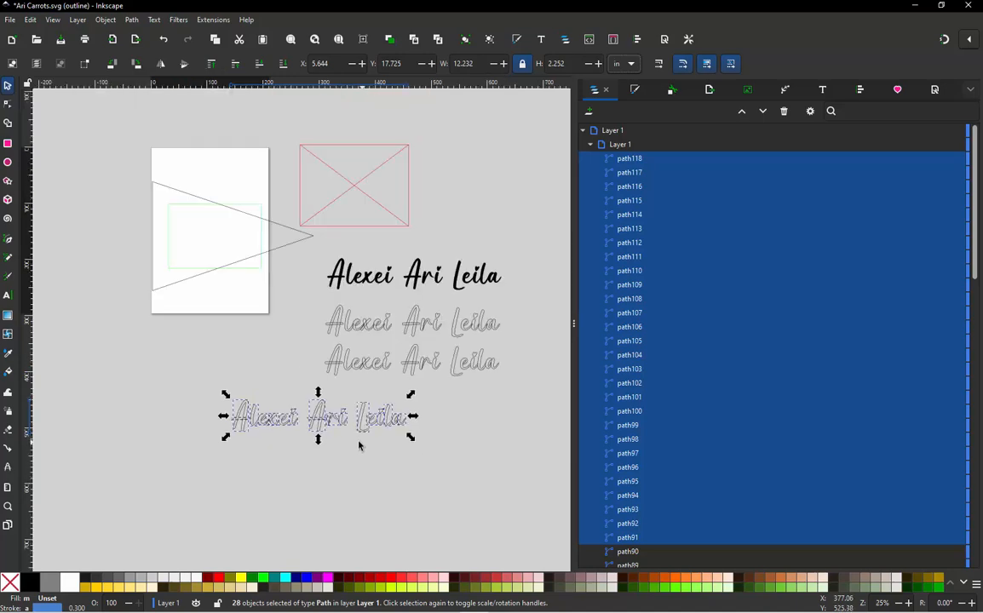
{"action": "left_click_drag", "start_coordinate": [300, 390], "coordinate": [154, 235]}
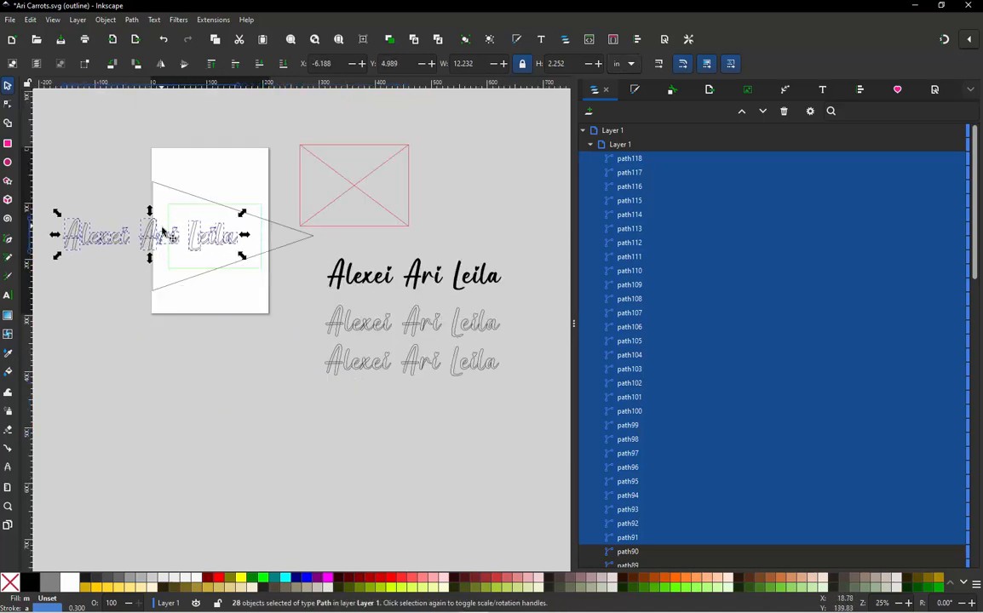
{"action": "scroll", "coordinate": [153, 234], "scroll_direction": "up", "scroll_amount": 3}
{"action": "left_click_drag", "start_coordinate": [257, 223], "coordinate": [242, 230]}
{"action": "scroll", "coordinate": [313, 275], "scroll_direction": "down", "scroll_amount": 2}
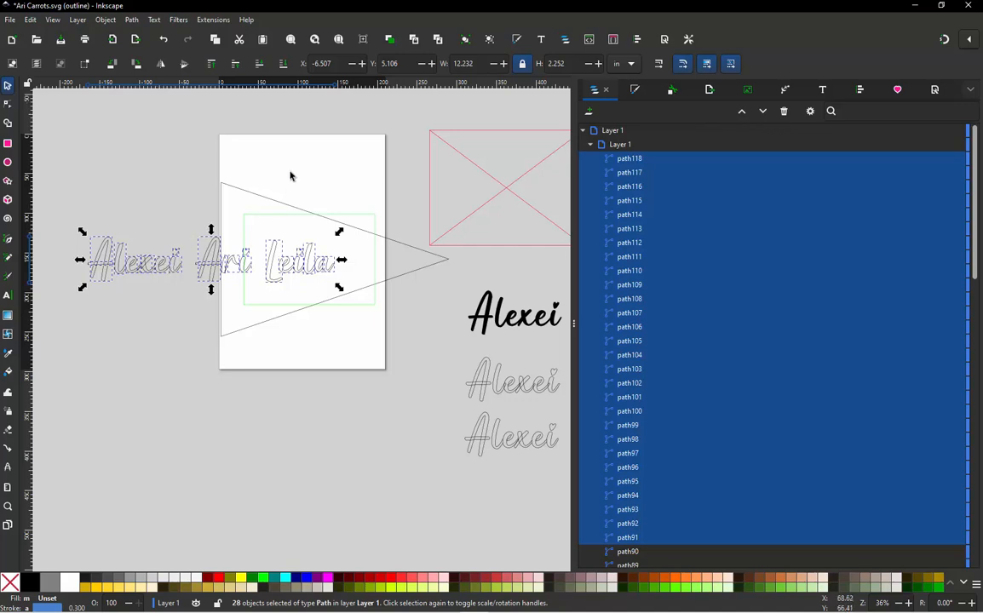
- Set the duplicated line's height to 2.5 in with proportions locked, and shift it left to recentre the third word in the green rectangle
{"action": "left_click", "coordinate": [573, 64]}
{"action": "type", "text": "2.5"}
{"action": "key", "text": "Return"}
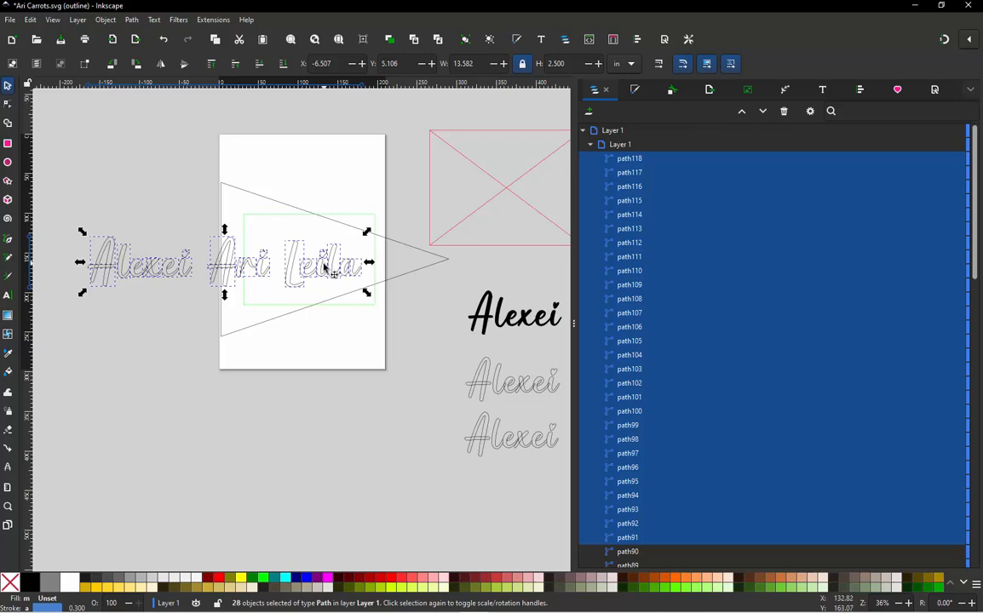
{"action": "left_click_drag", "start_coordinate": [327, 265], "coordinate": [304, 267]}
{"action": "scroll", "coordinate": [298, 266], "scroll_direction": "up", "scroll_amount": 2}
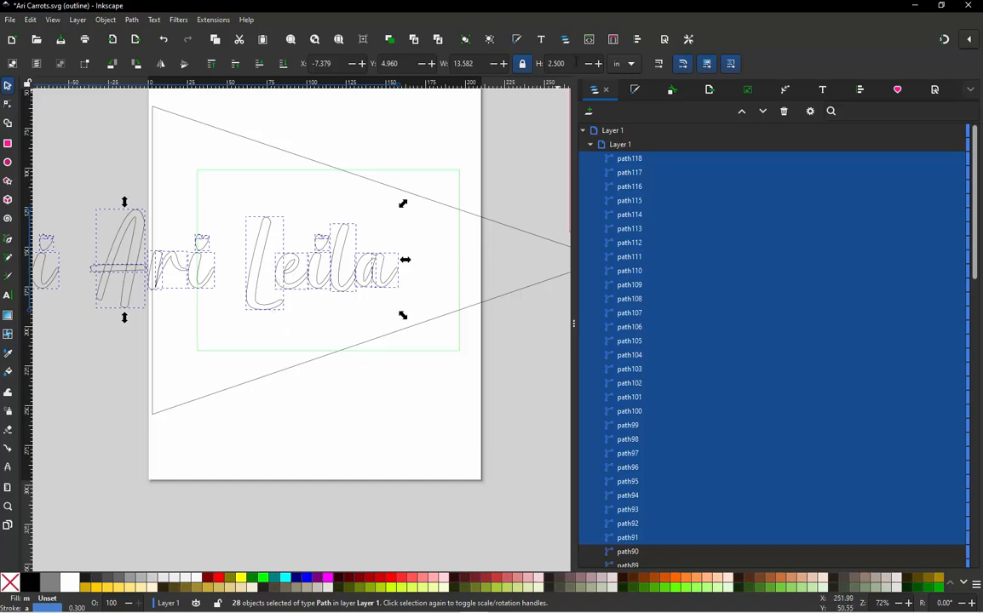
{"action": "double_click", "coordinate": [576, 63]}
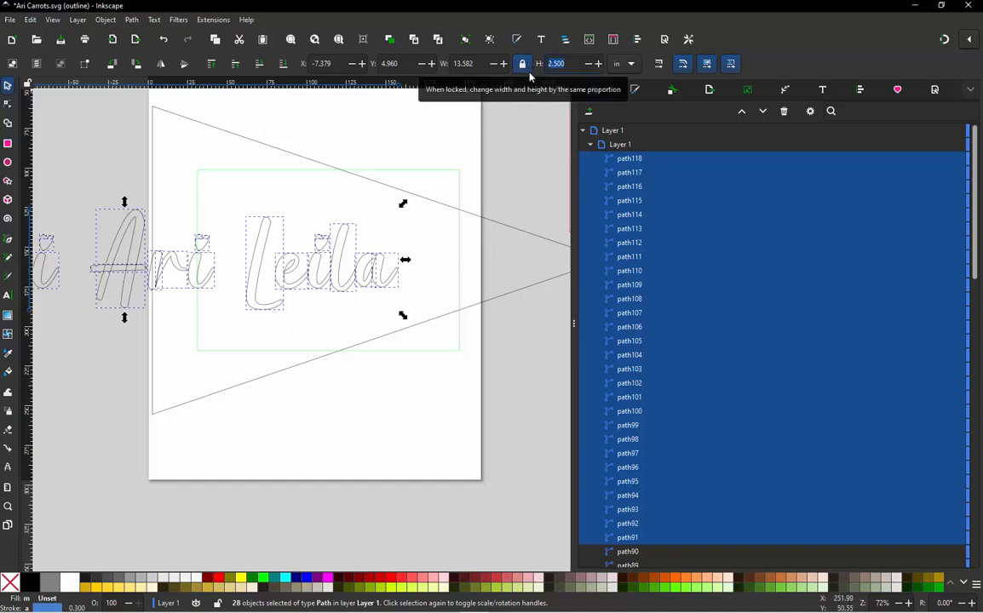
{"action": "scroll", "coordinate": [218, 362], "scroll_direction": "down", "scroll_amount": 10}
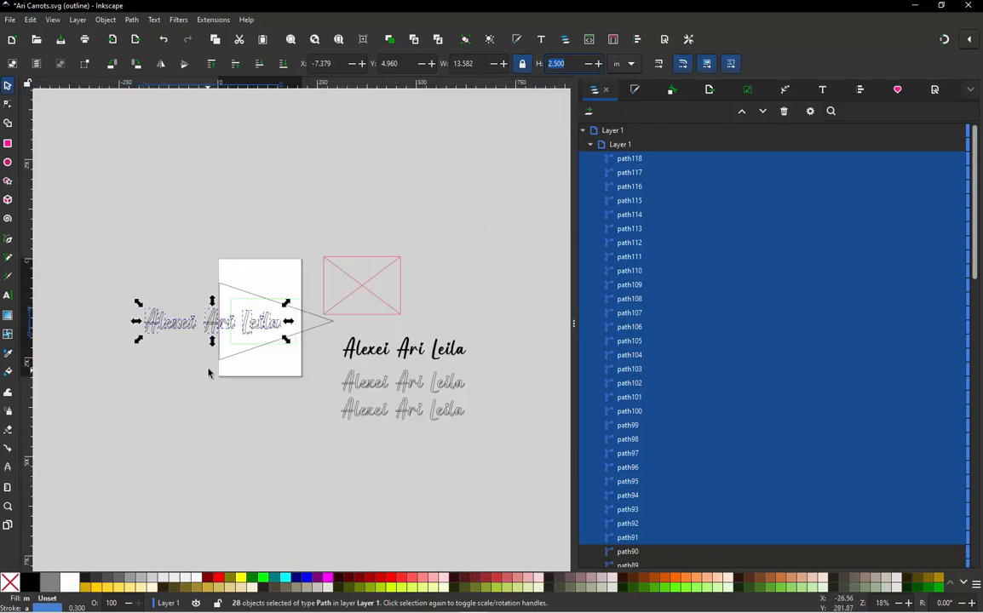
{"action": "scroll", "coordinate": [218, 362], "scroll_direction": "down", "scroll_amount": 1}
{"action": "scroll", "coordinate": [238, 345], "scroll_direction": "up", "scroll_amount": 2}
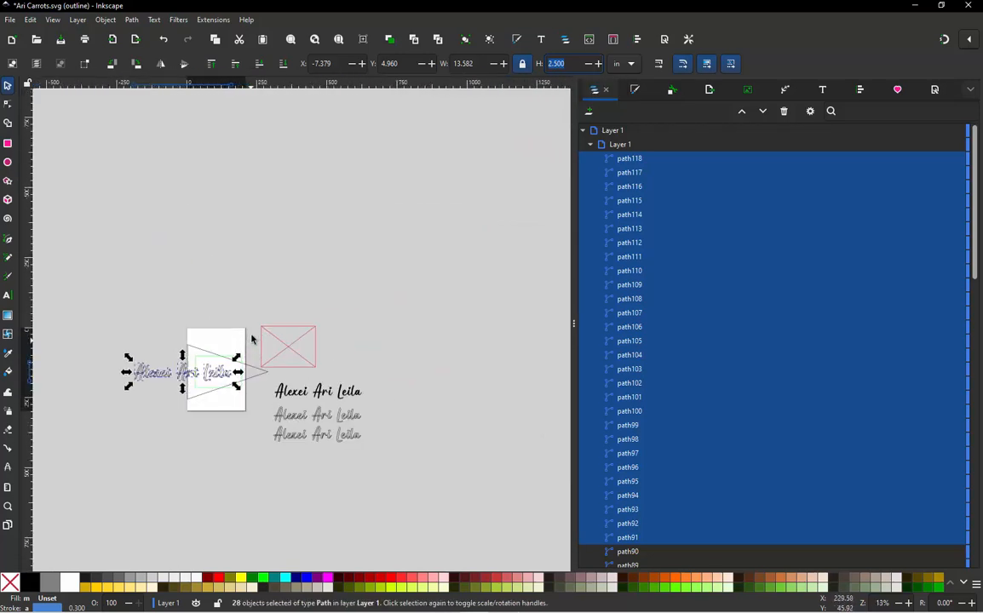
- Switch the canvas display mode to Normal and examine the lettering on the carrots in the reference photo
{"action": "left_click", "coordinate": [54, 20]}
{"action": "mouse_move", "coordinate": [92, 67]}
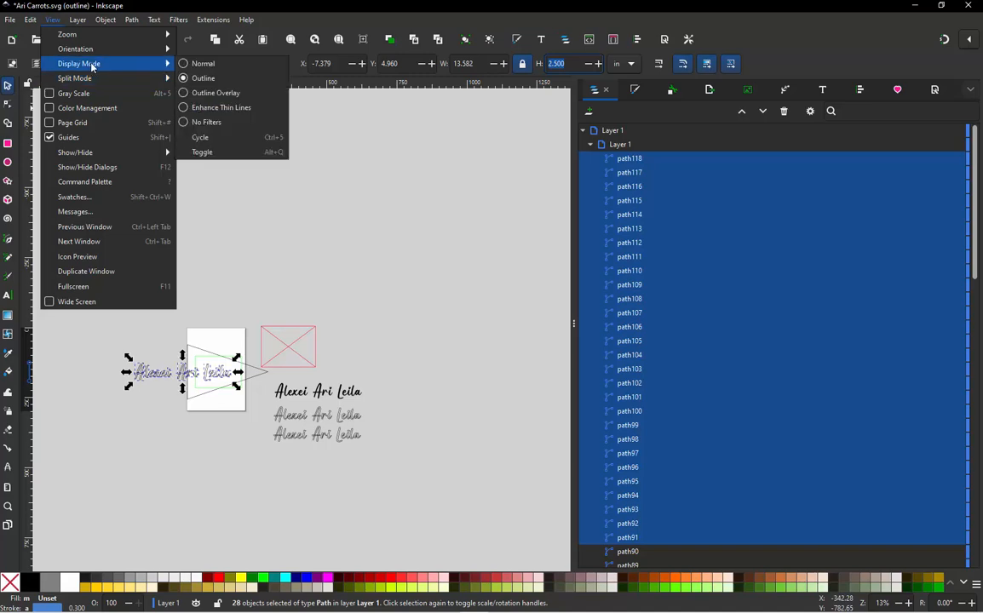
{"action": "left_click", "coordinate": [204, 64]}
{"action": "scroll", "coordinate": [272, 348], "scroll_direction": "up", "scroll_amount": 6}
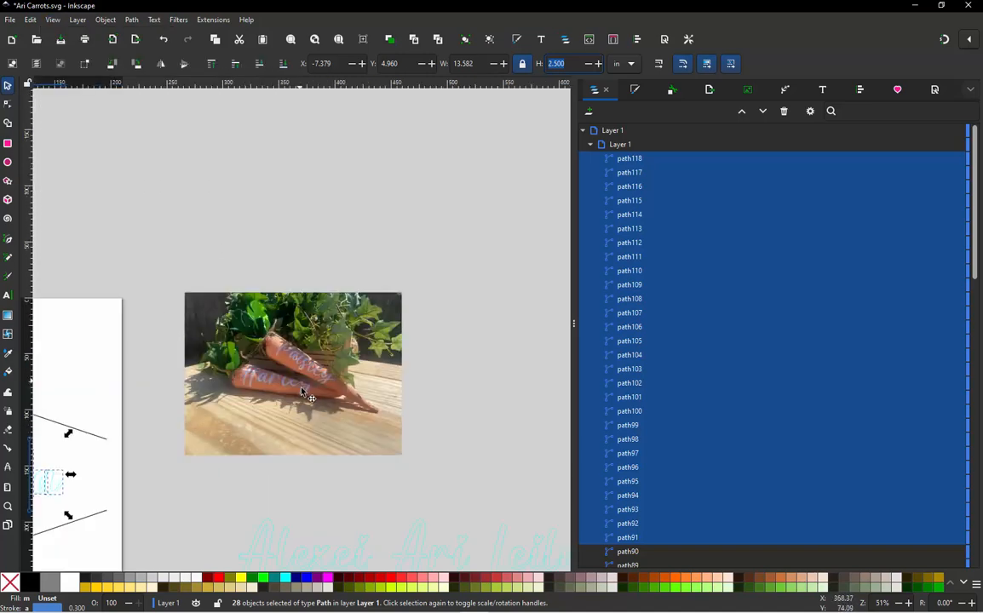
{"action": "scroll", "coordinate": [302, 386], "scroll_direction": "up", "scroll_amount": 1}
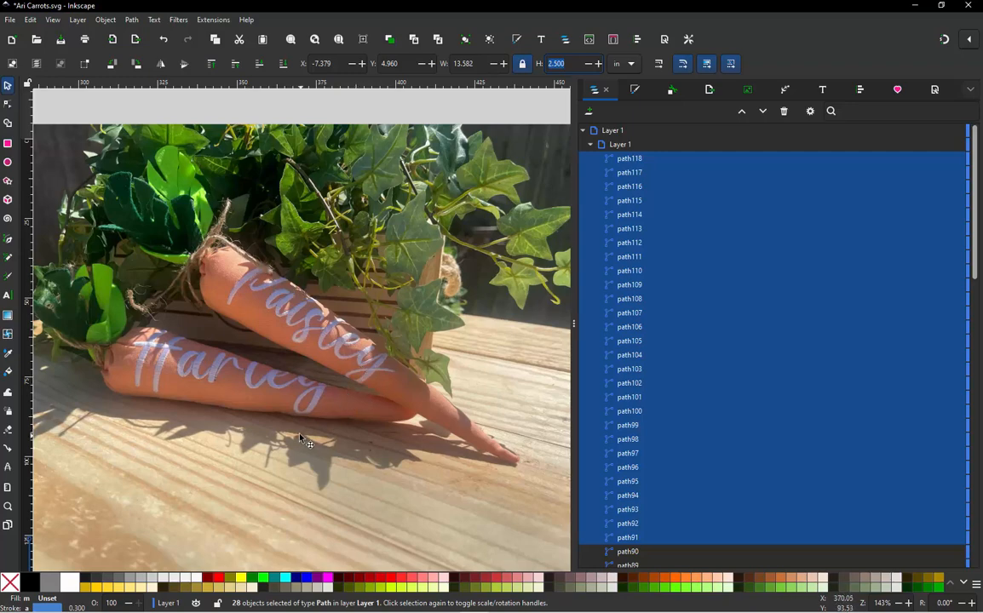
{"action": "scroll", "coordinate": [364, 304], "scroll_direction": "down", "scroll_amount": 4, "text": "ctrl"}
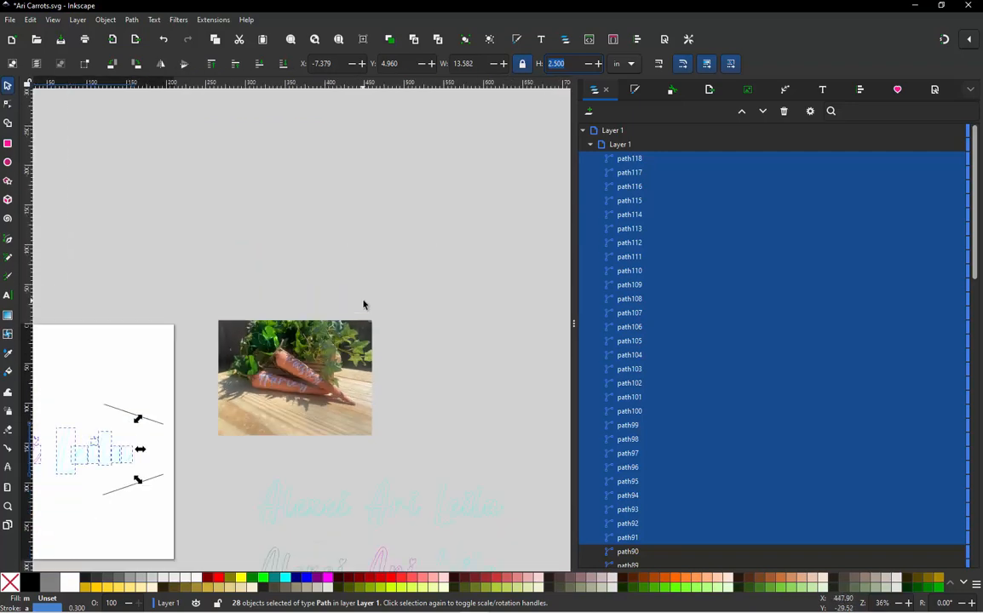
- Set the selected duplicated line's height to 2.25 in with proportions locked
{"action": "scroll", "coordinate": [393, 298], "scroll_direction": "down", "scroll_amount": 2, "text": "ctrl"}
{"action": "scroll", "coordinate": [232, 315], "scroll_direction": "up", "scroll_amount": 4, "text": "ctrl"}
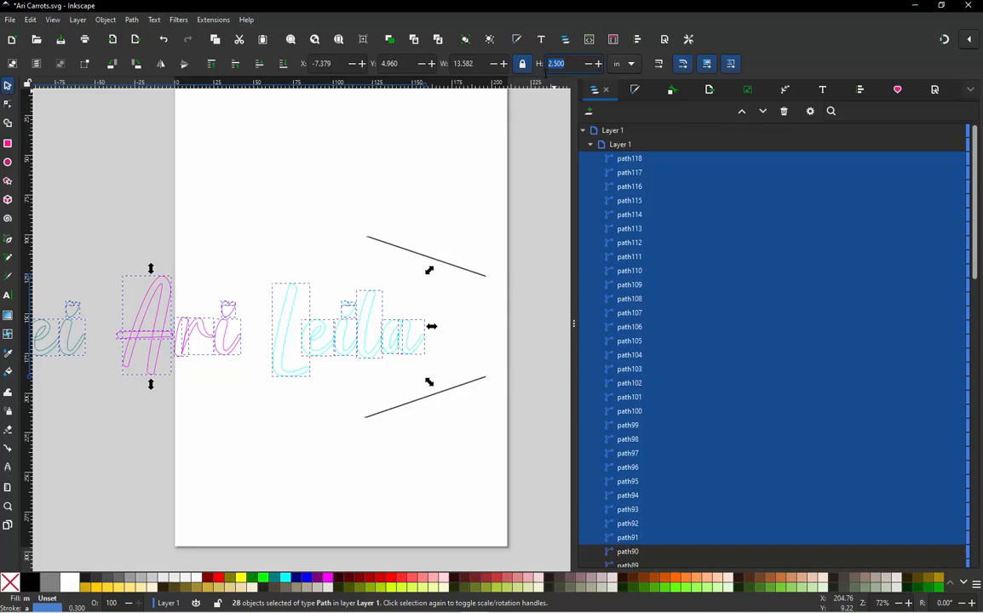
{"action": "key", "text": "BackSpace"}
{"action": "key", "text": "Return"}
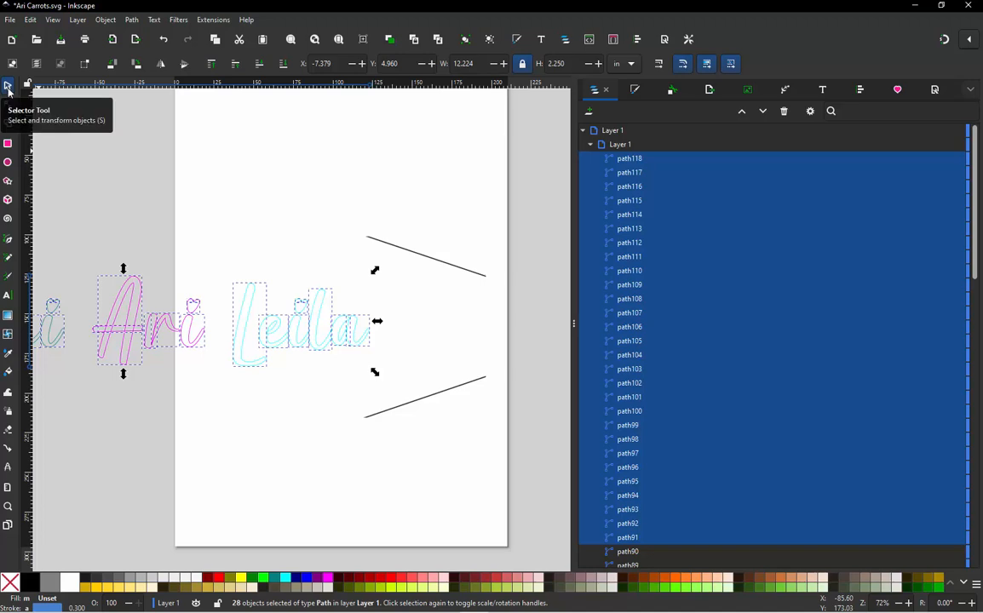
{"action": "scroll", "coordinate": [277, 349], "scroll_direction": "down", "scroll_amount": 2}
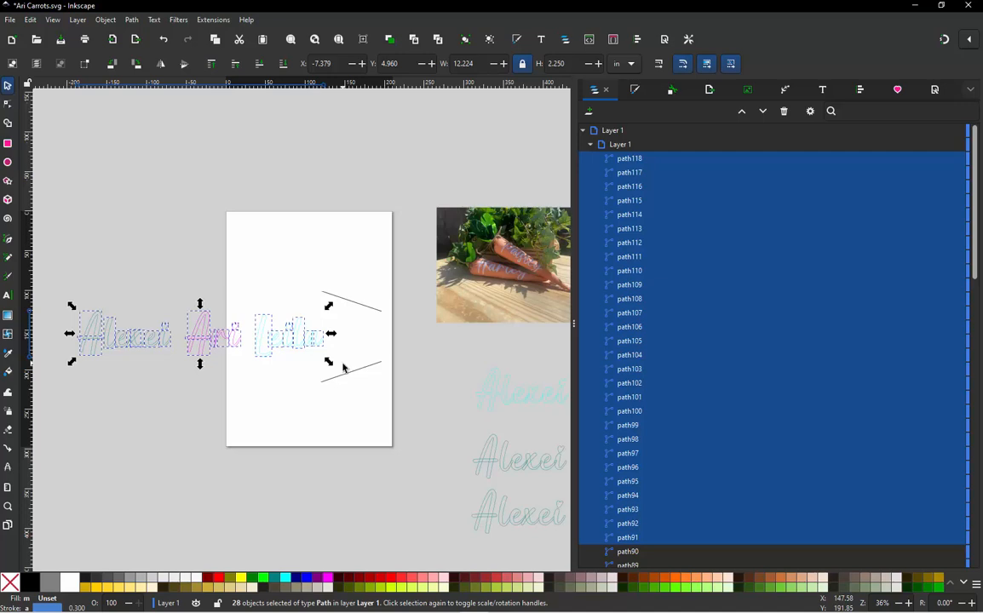
{"action": "scroll", "coordinate": [148, 415], "scroll_direction": "up", "scroll_amount": 1}
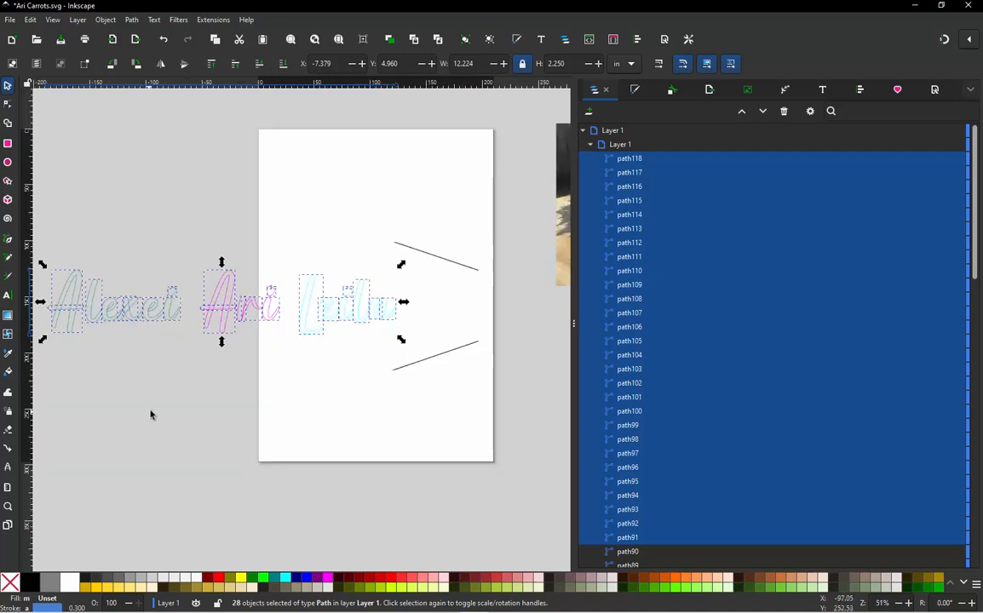
{"action": "scroll", "coordinate": [193, 395], "scroll_direction": "down", "scroll_amount": 1}
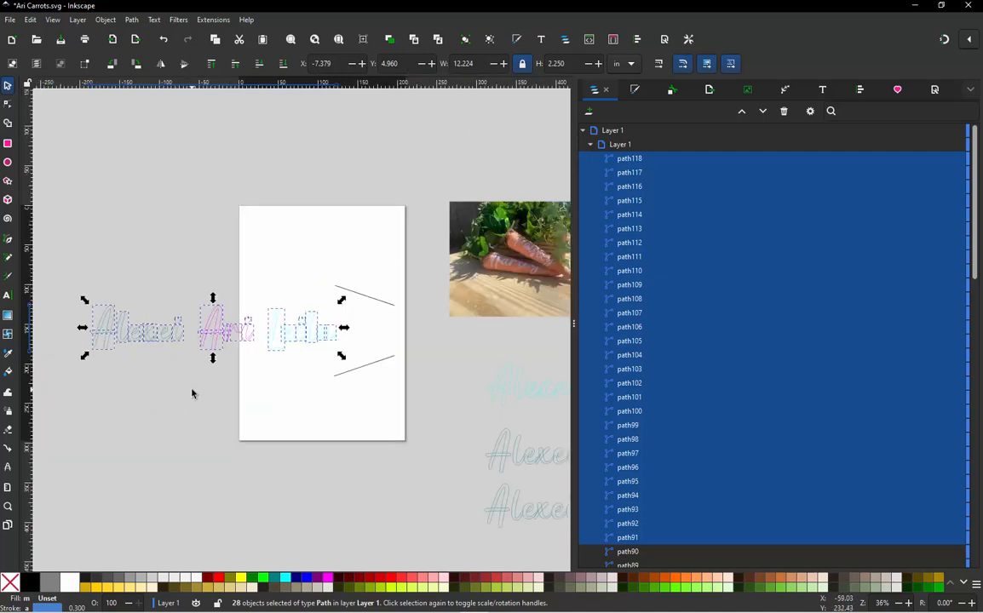